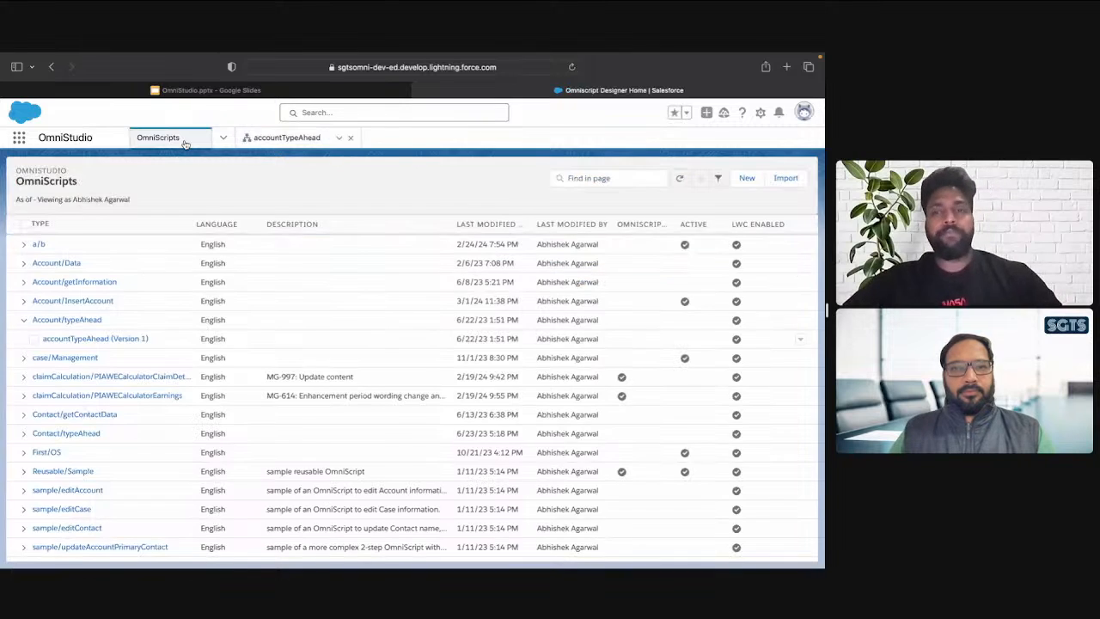
Start a new OmniScript and enter OS_AccountContactInfo as its name
click(748, 178)
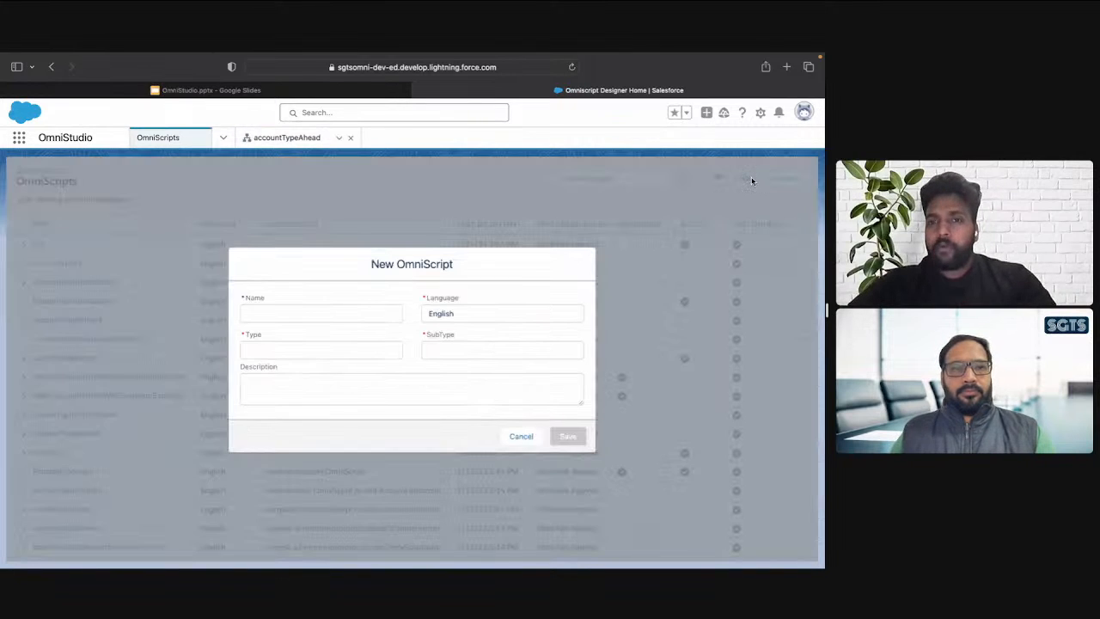
click(368, 313)
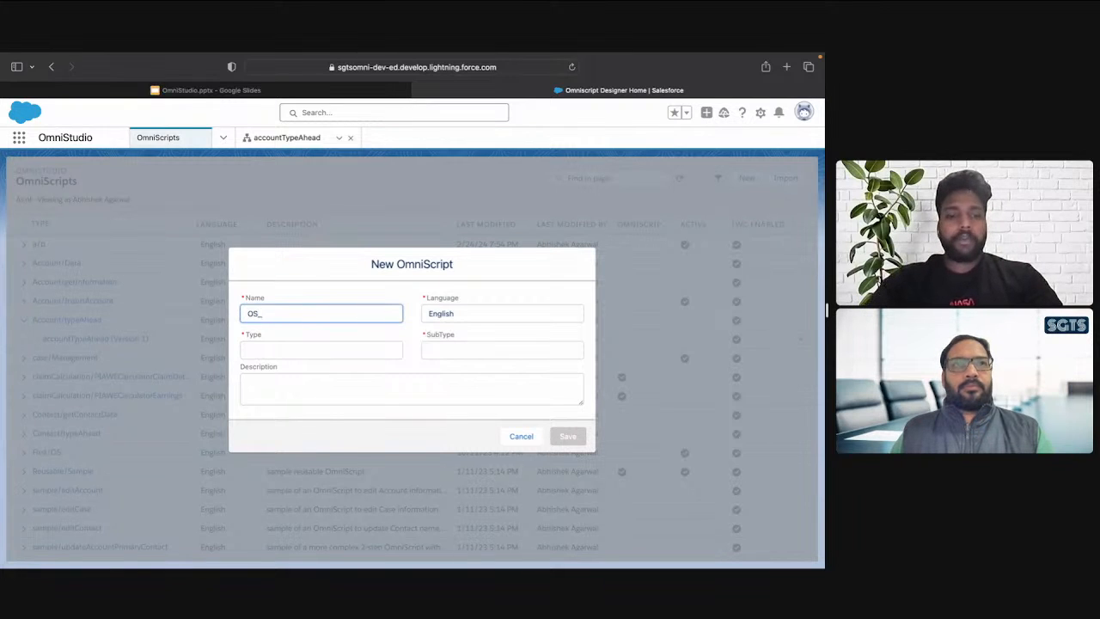
text(OS_AccountContactInd)
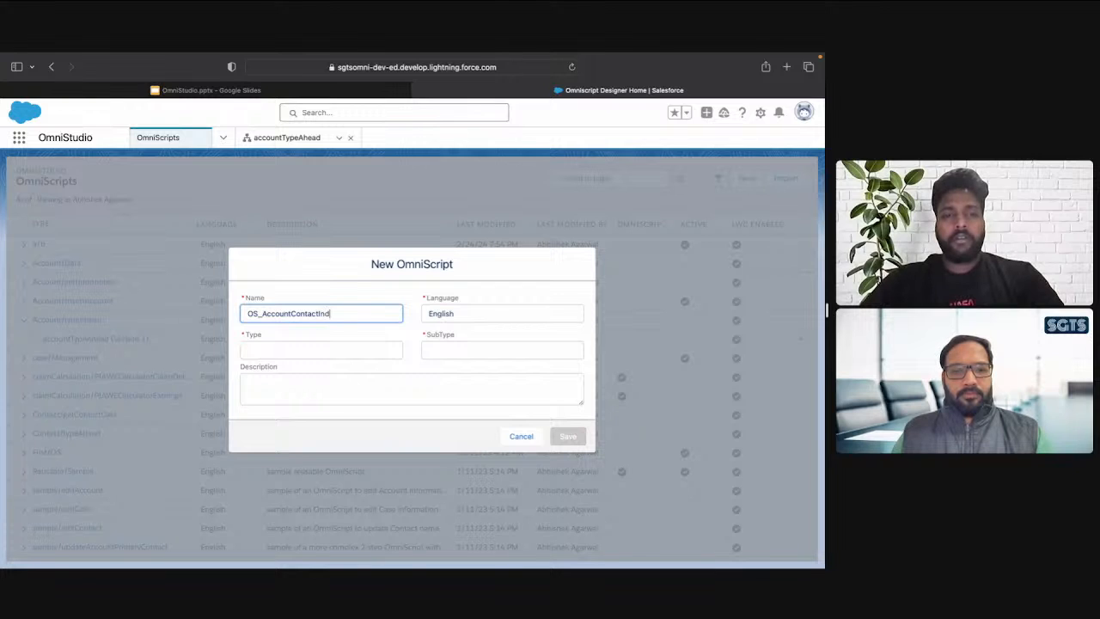
key(Tab)
key(Tab)
text(A)
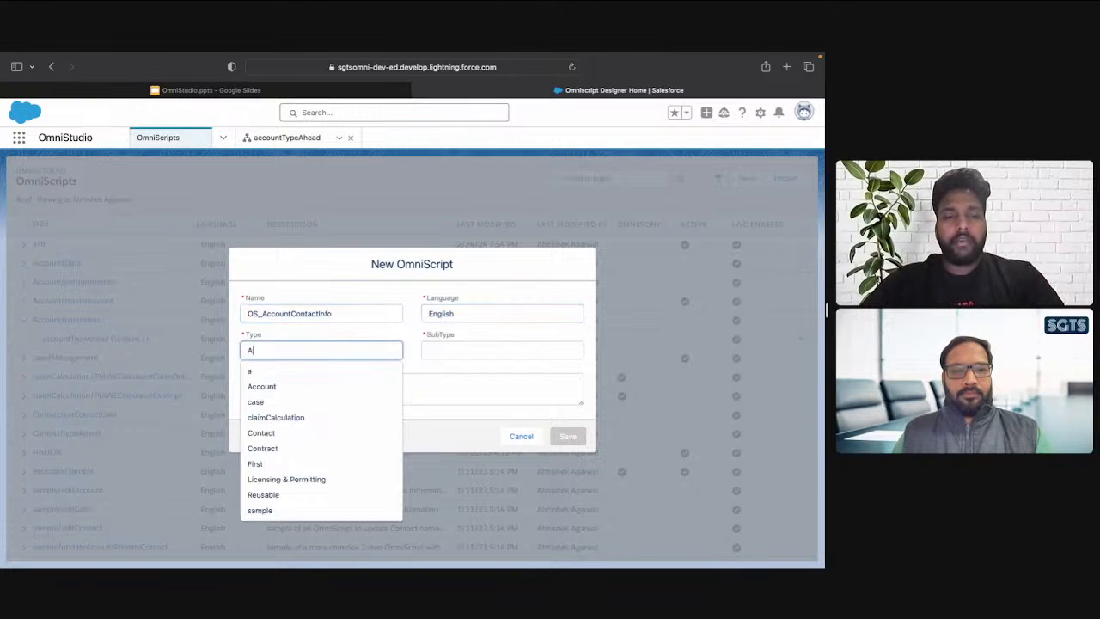
text(ccountC)
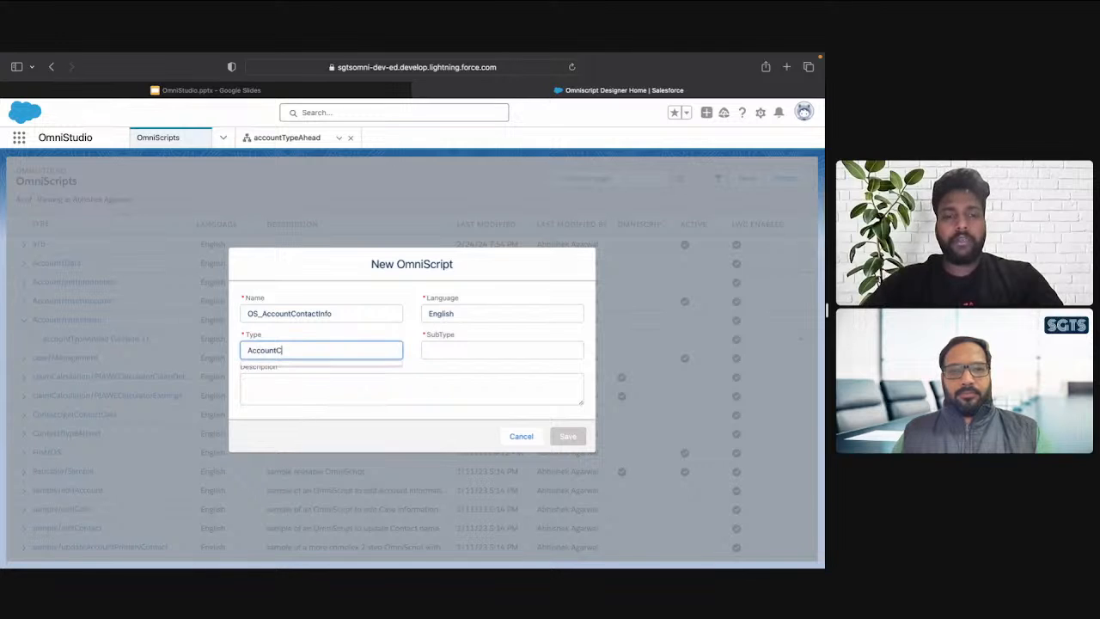
key(super+a)
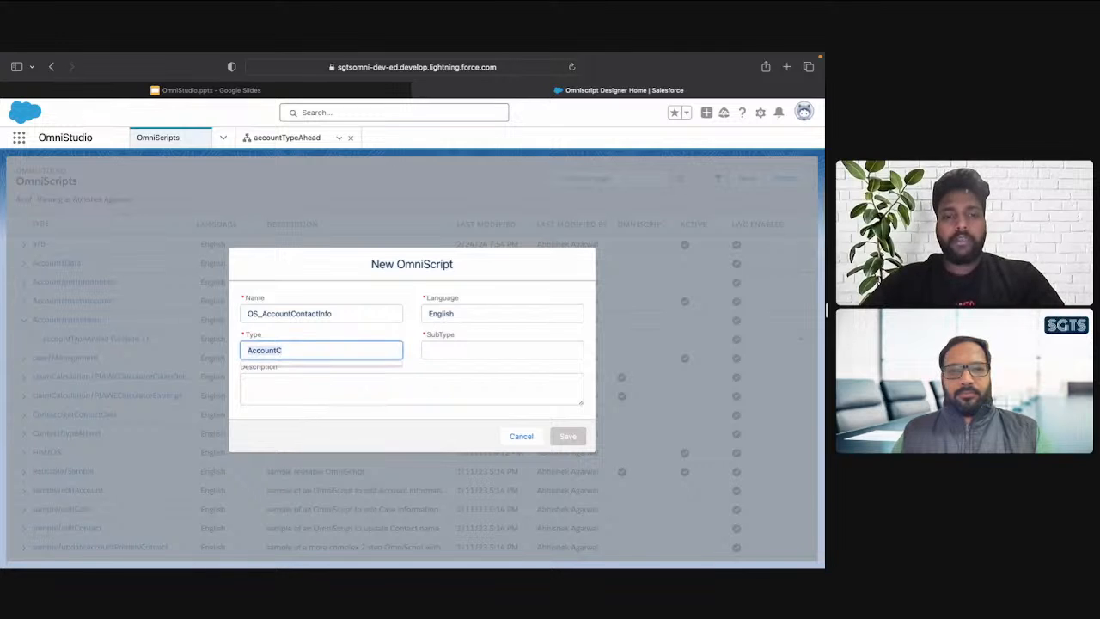
key(BackSpace)
Set the new OmniScript's type to Object and its subtype to AccountORContact
text(Object)
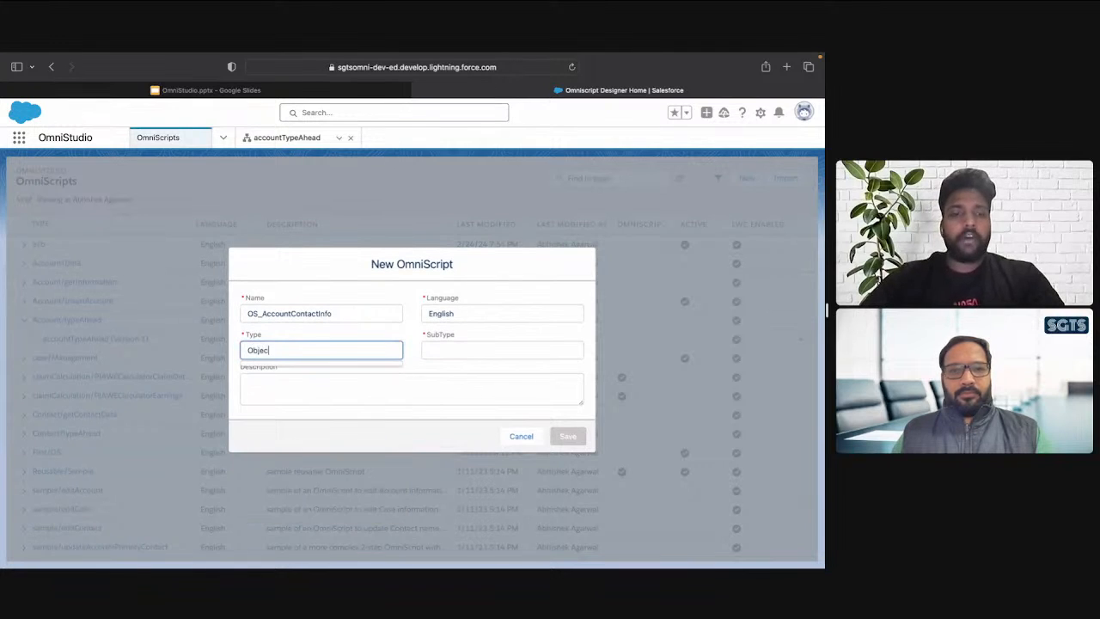
key(Tab)
text(A)
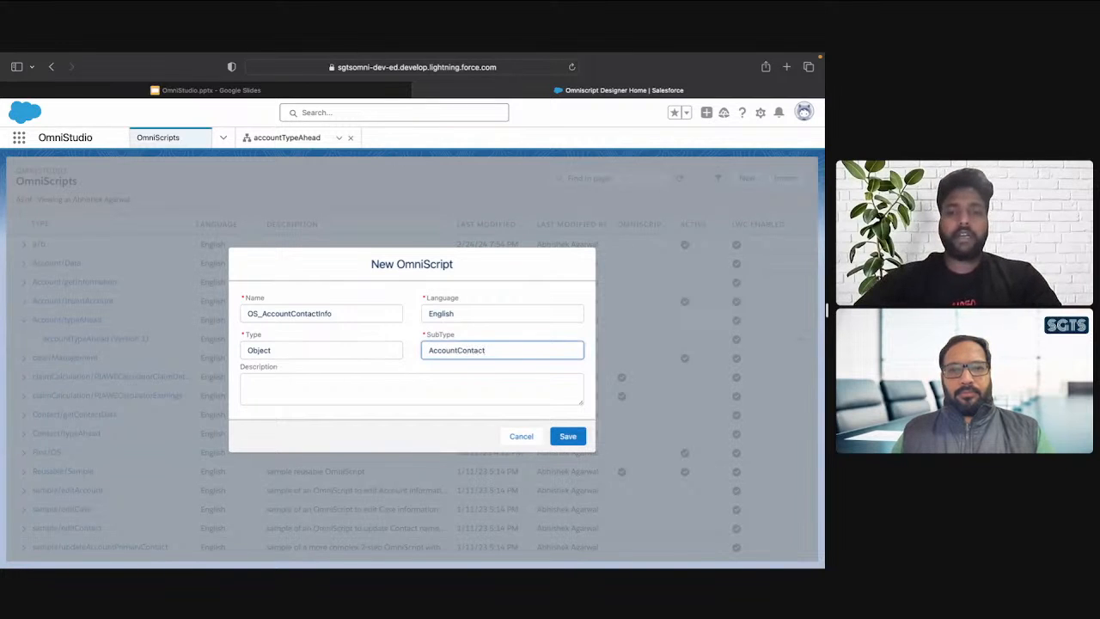
text(OR)
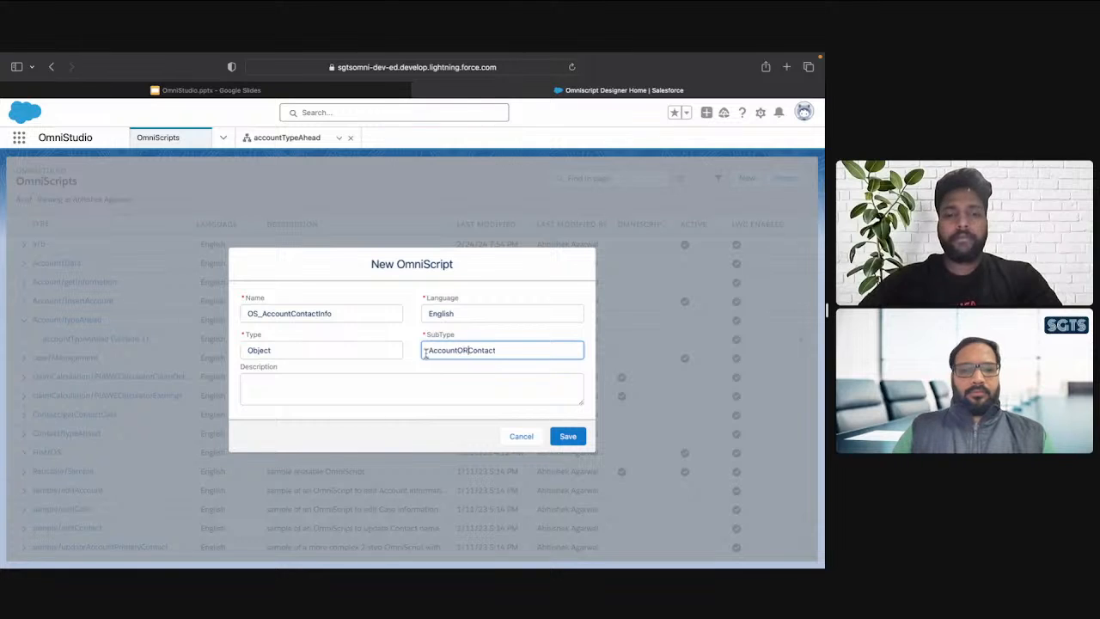
Change the OmniScript's name to OS_AccountORContactInfo and save it
click(292, 312)
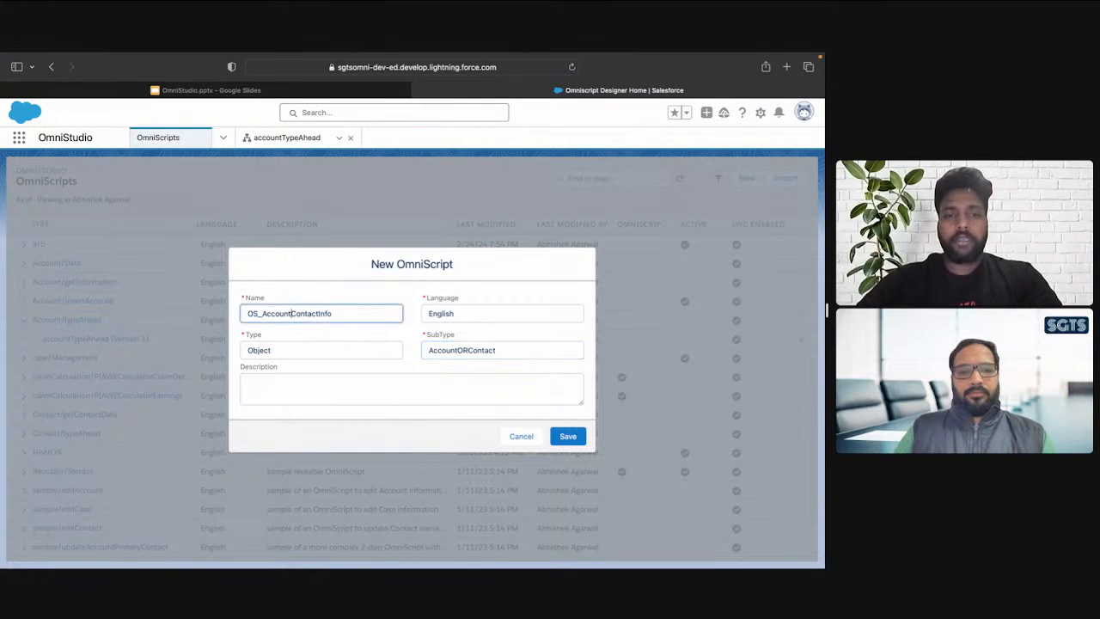
text(OR)
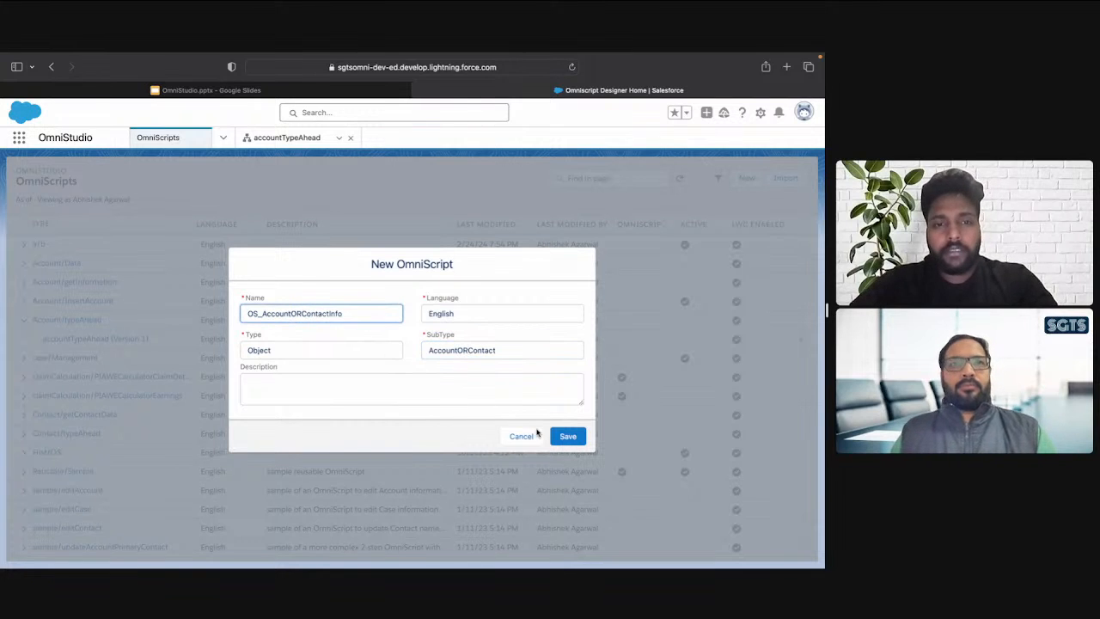
click(564, 436)
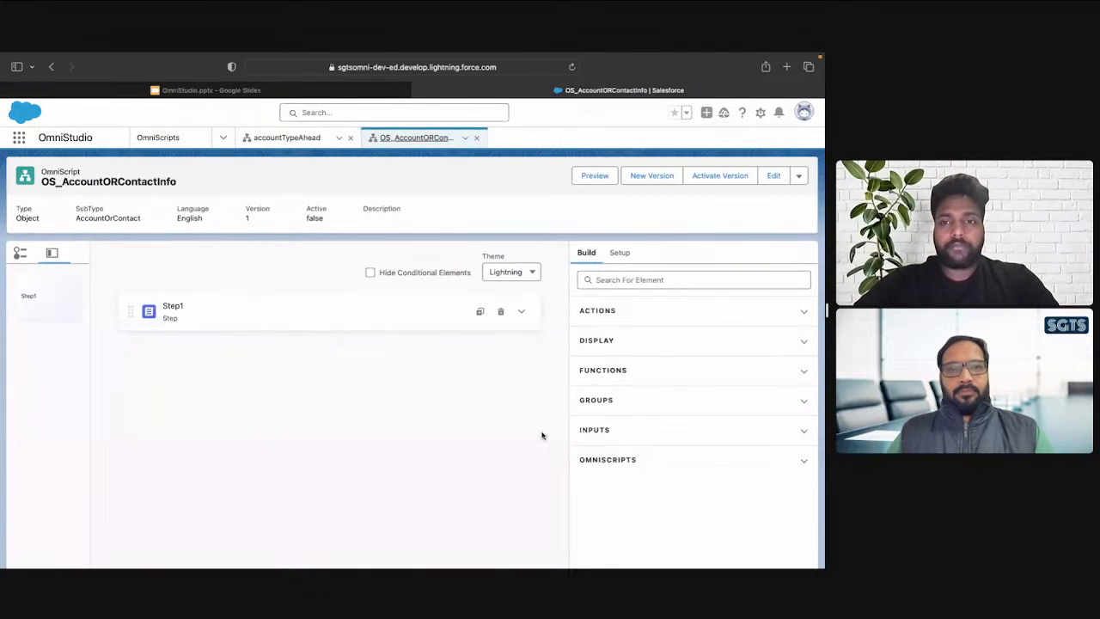
Rename Step1 as ChooseObject and set its field label to Choose Object
click(521, 313)
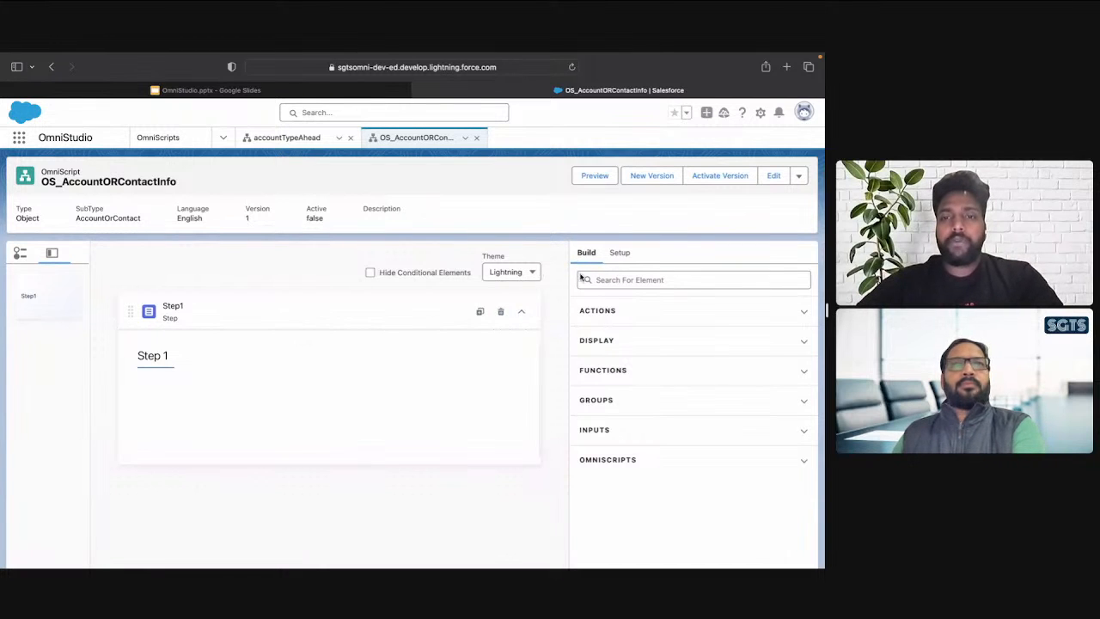
click(379, 327)
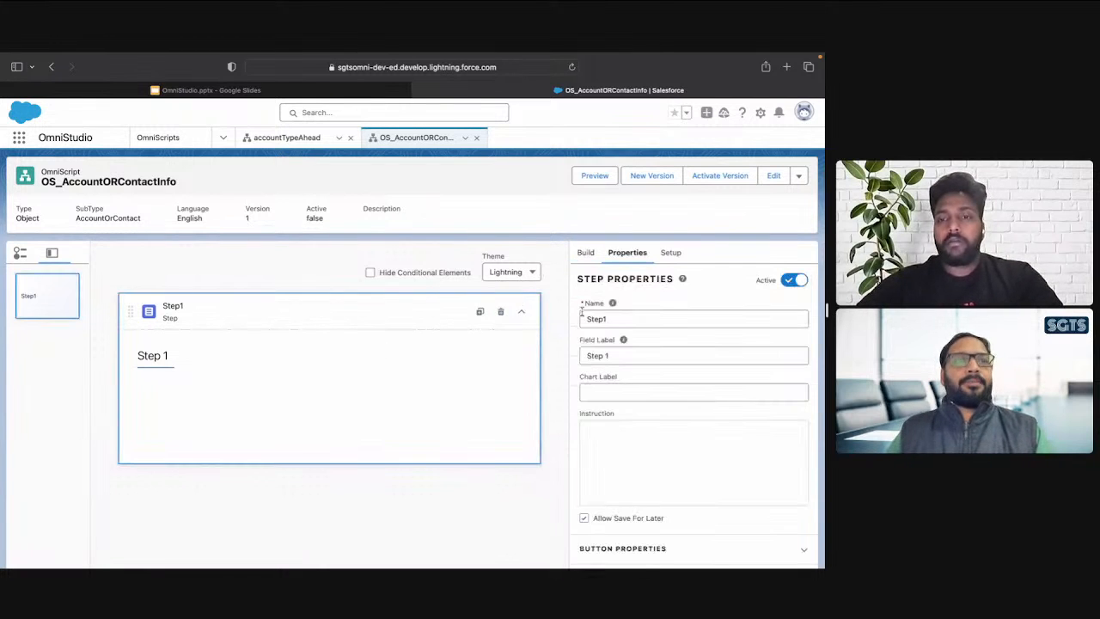
click(629, 318)
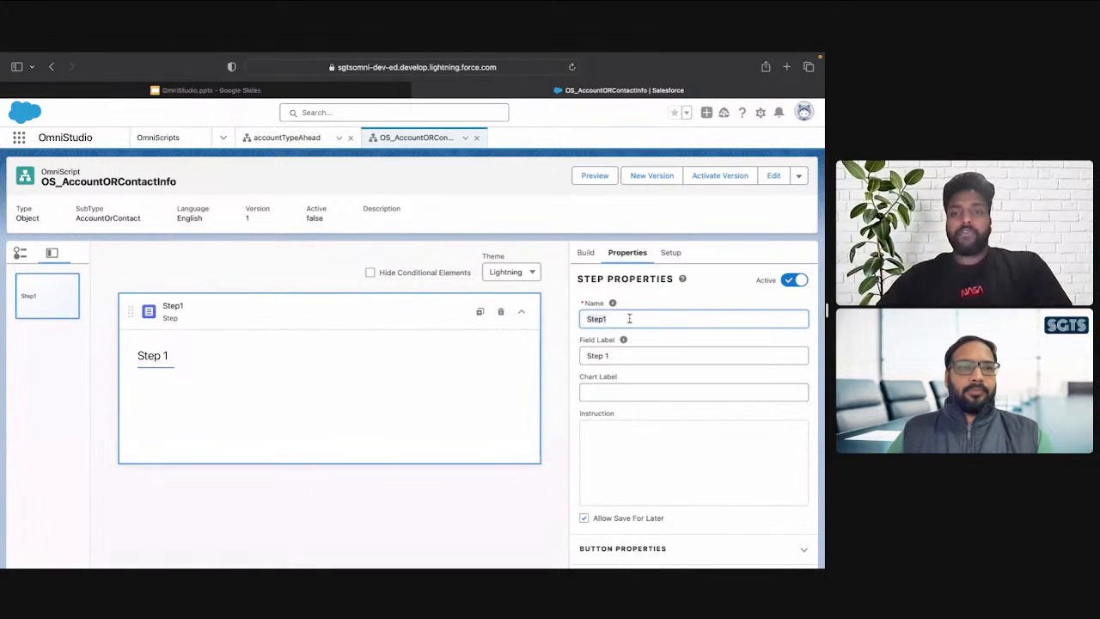
text(Choose)
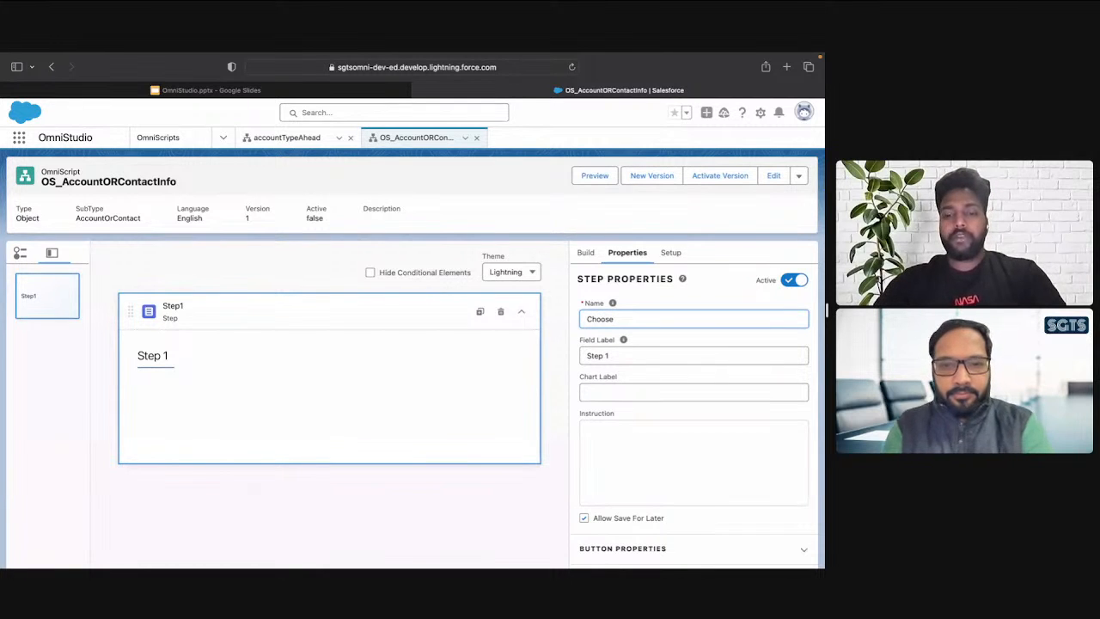
text(Obj)
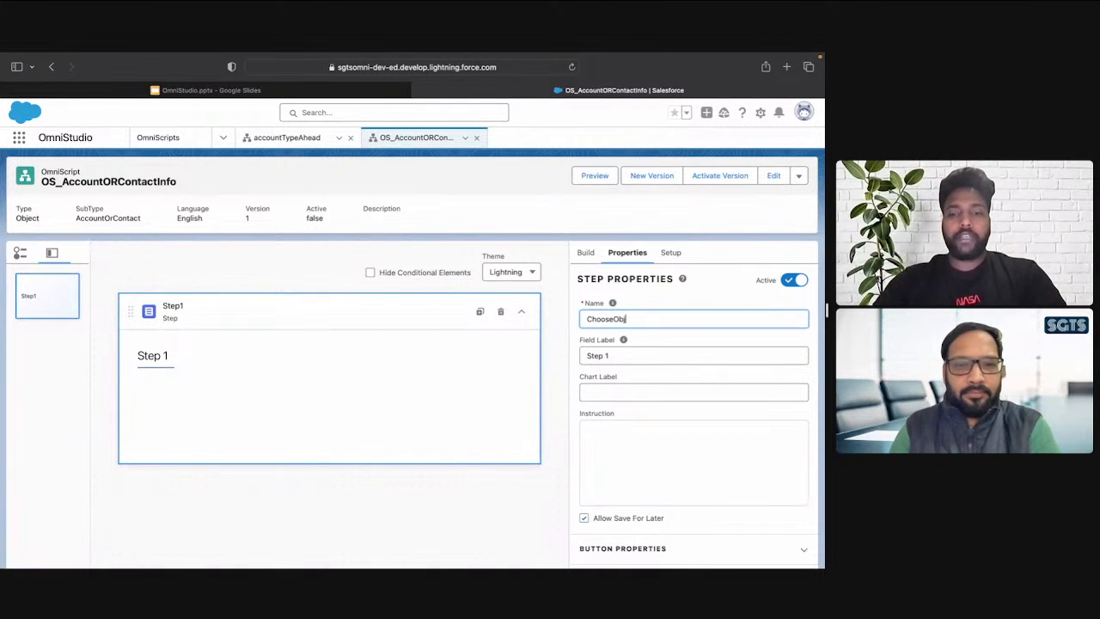
text(ect)
key(Tab)
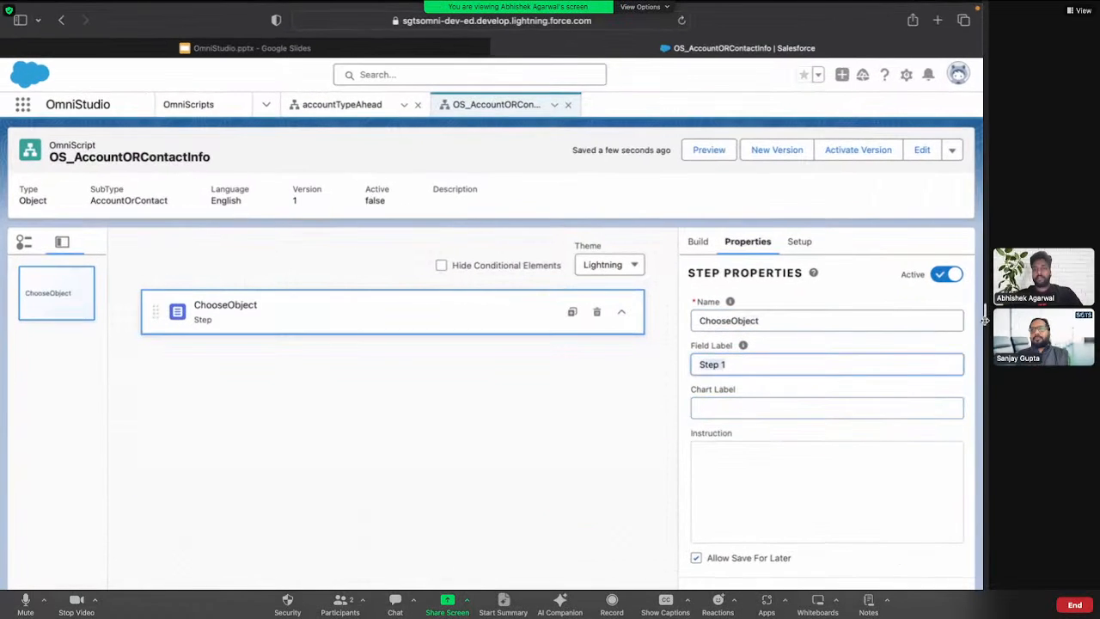
text(ChooseObject)
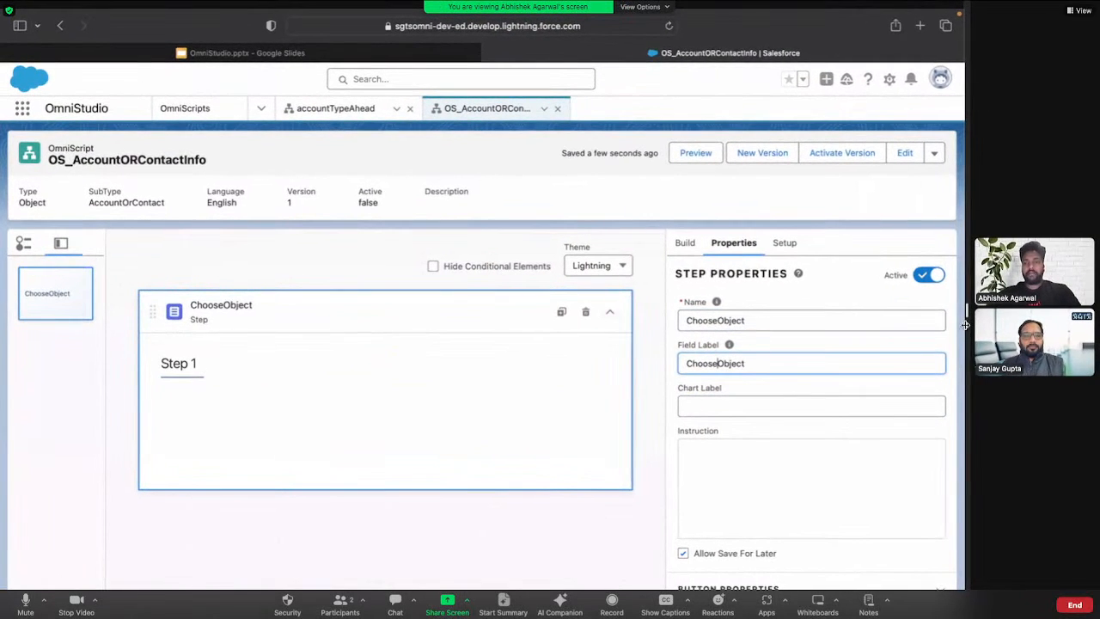
click(687, 244)
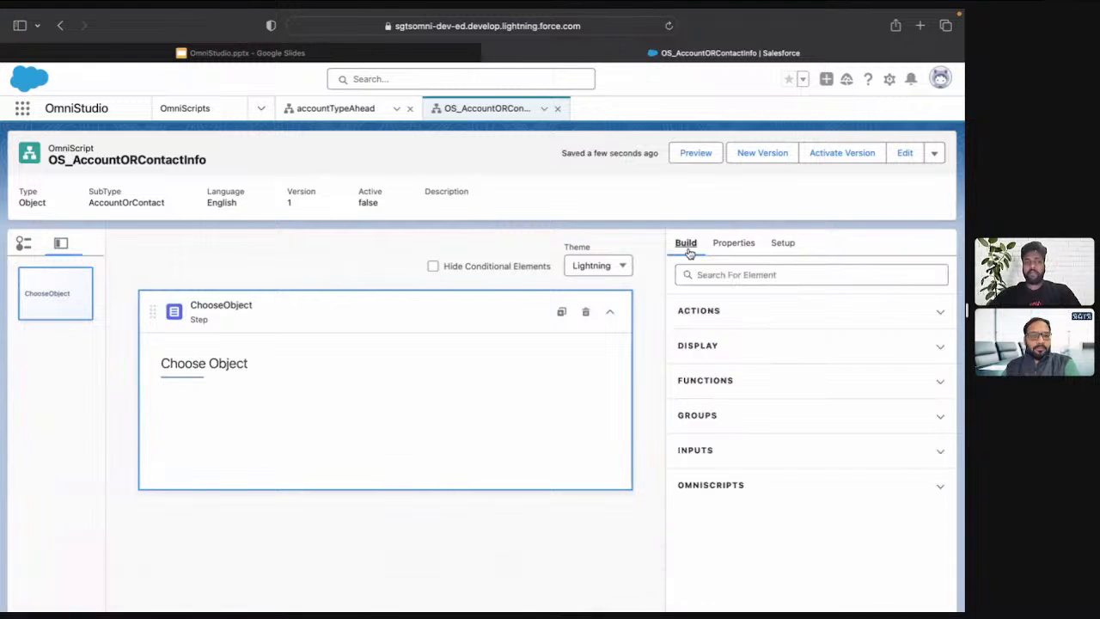
click(731, 275)
text(pick)
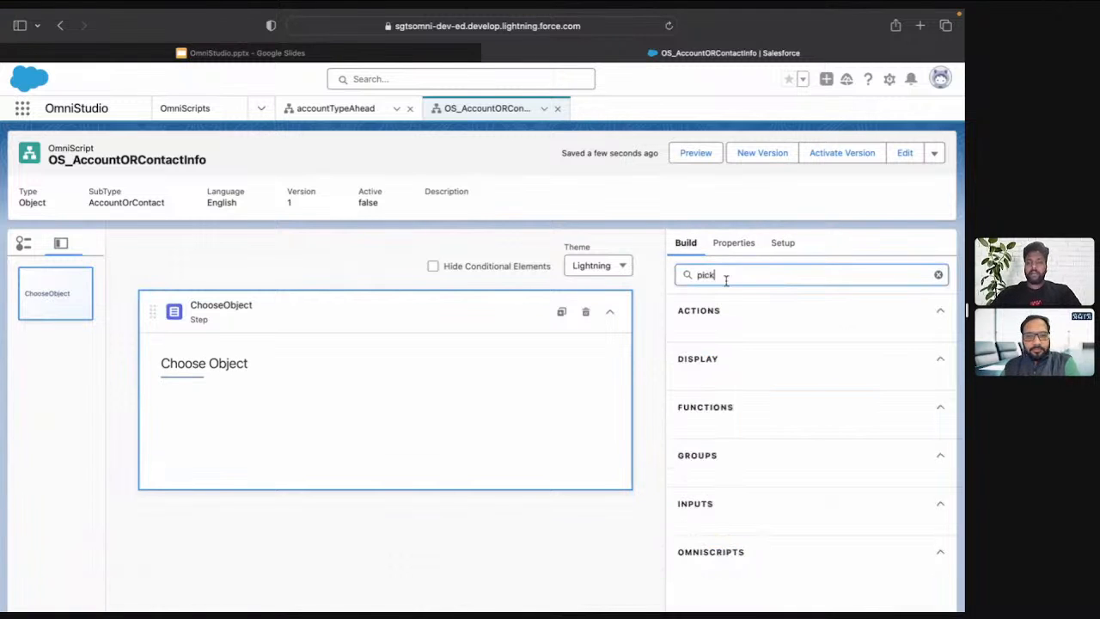
key(BackSpace)
key(BackSpace)
key(BackSpace)
key(BackSpace)
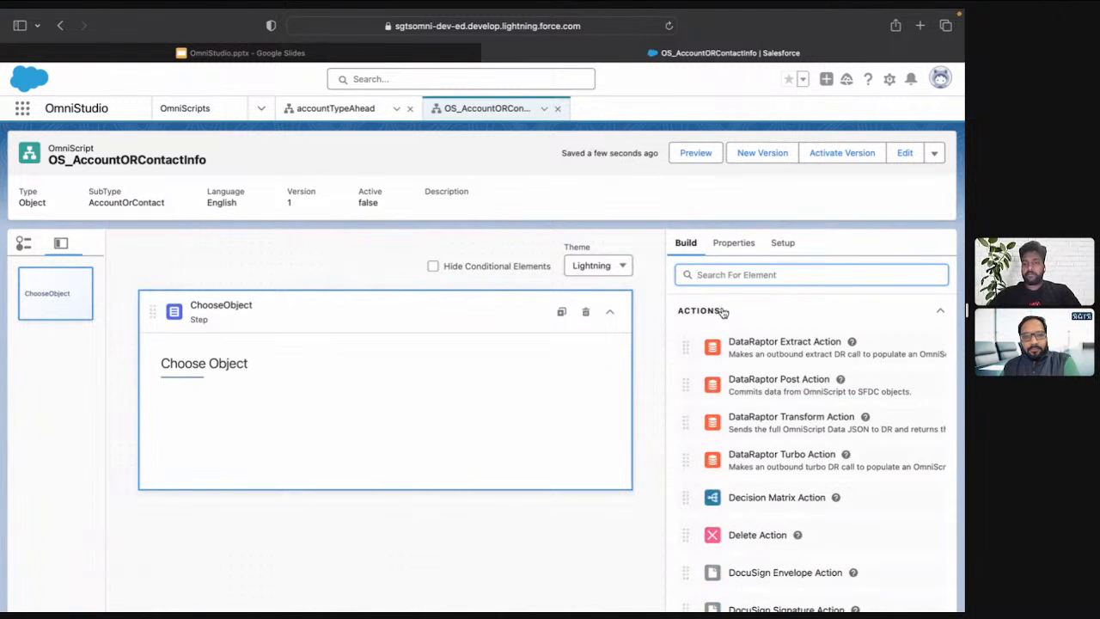
Add a Select input element to the ChooseObject step, below its heading
click(721, 312)
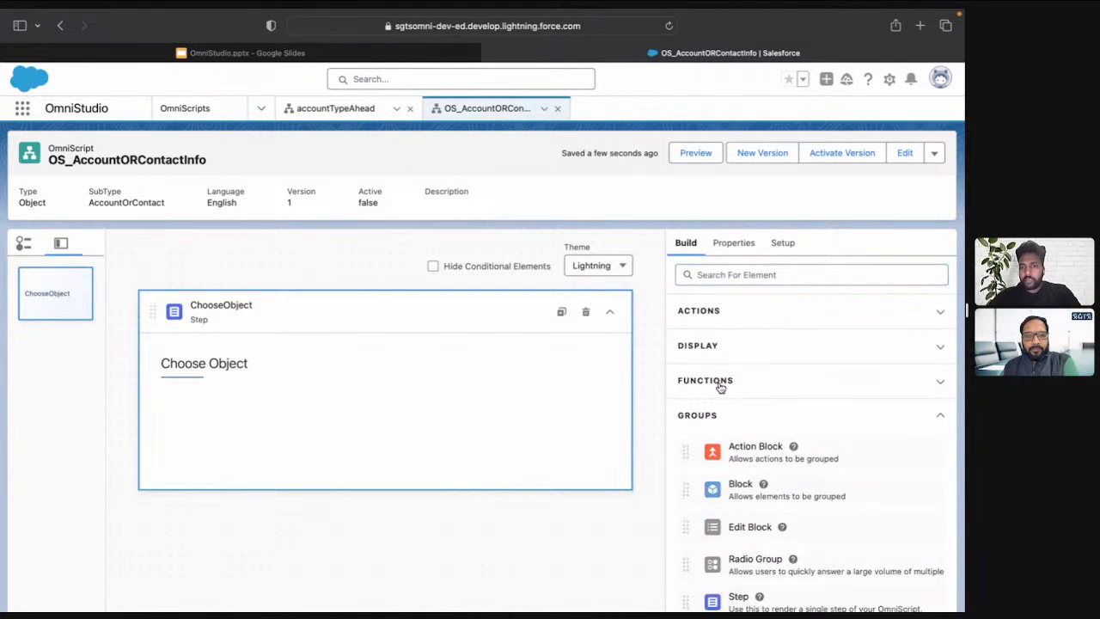
click(717, 419)
scroll(715, 489, down, 3)
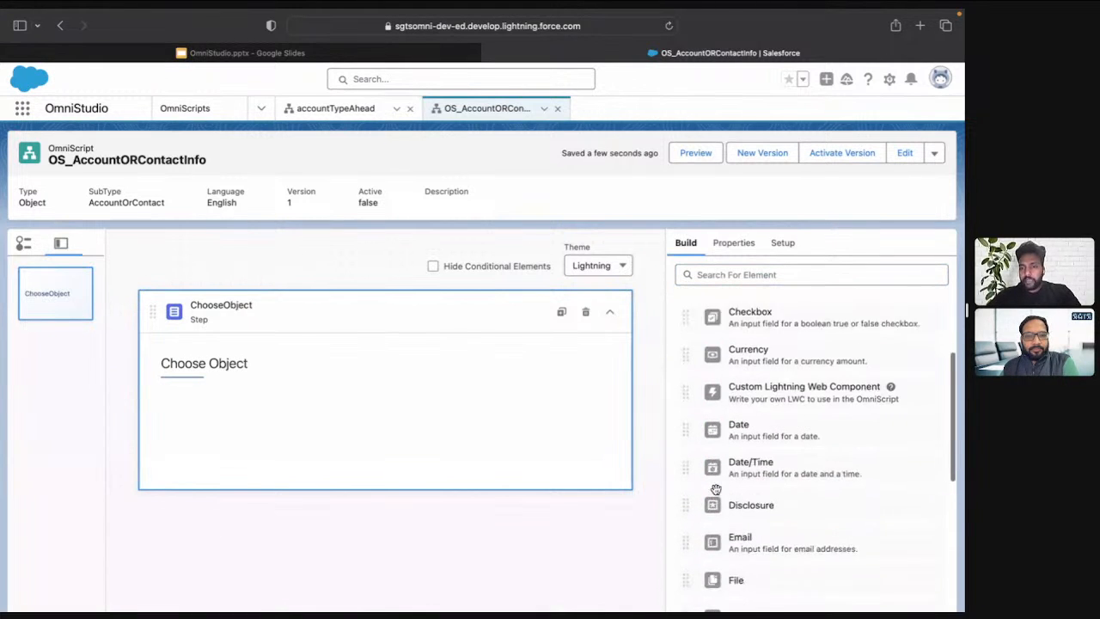
scroll(716, 489, down, 5)
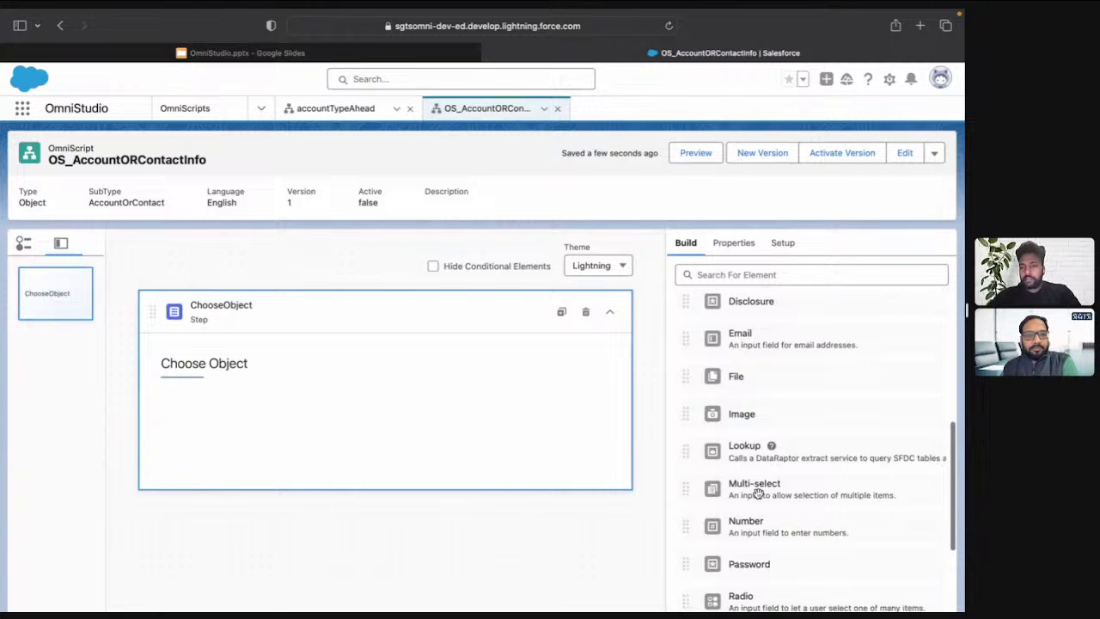
scroll(756, 492, down, 5)
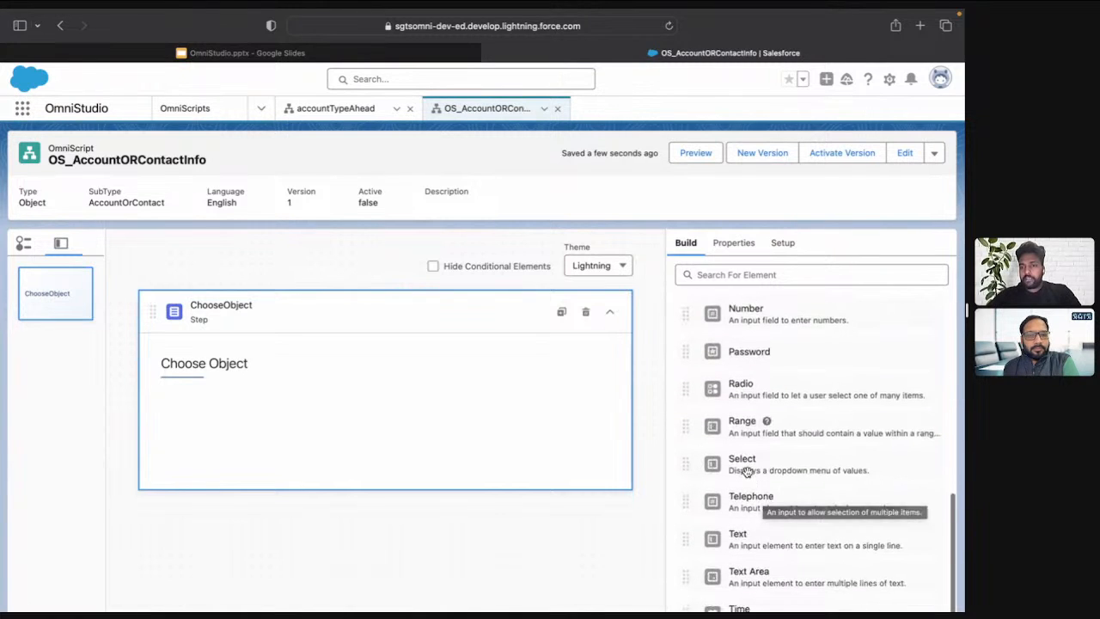
scroll(746, 471, down, 3)
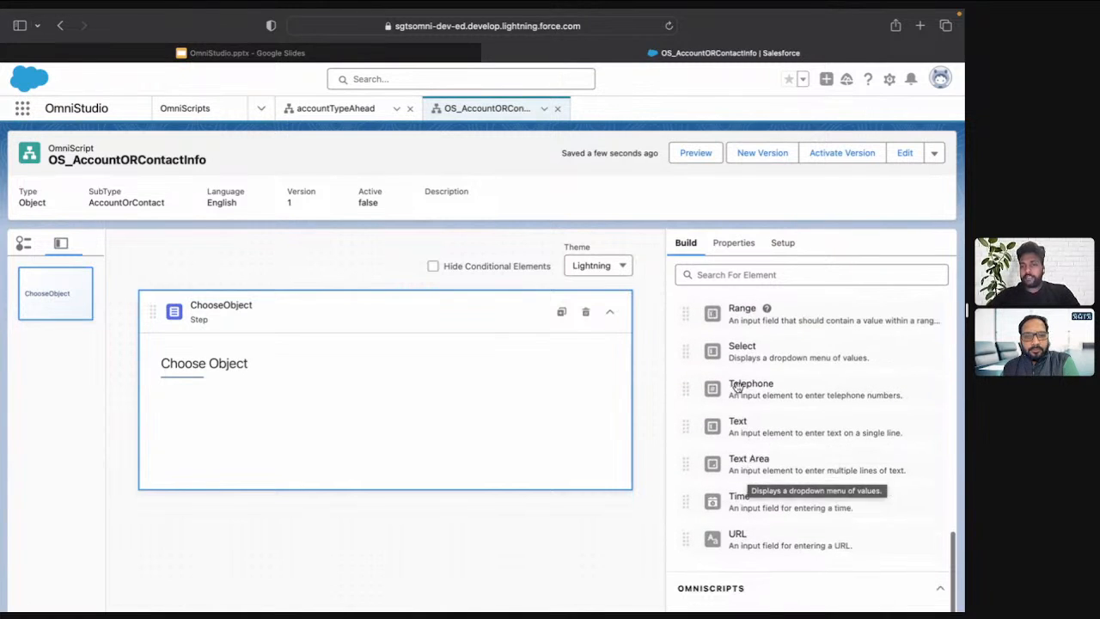
drag(729, 352, 295, 405)
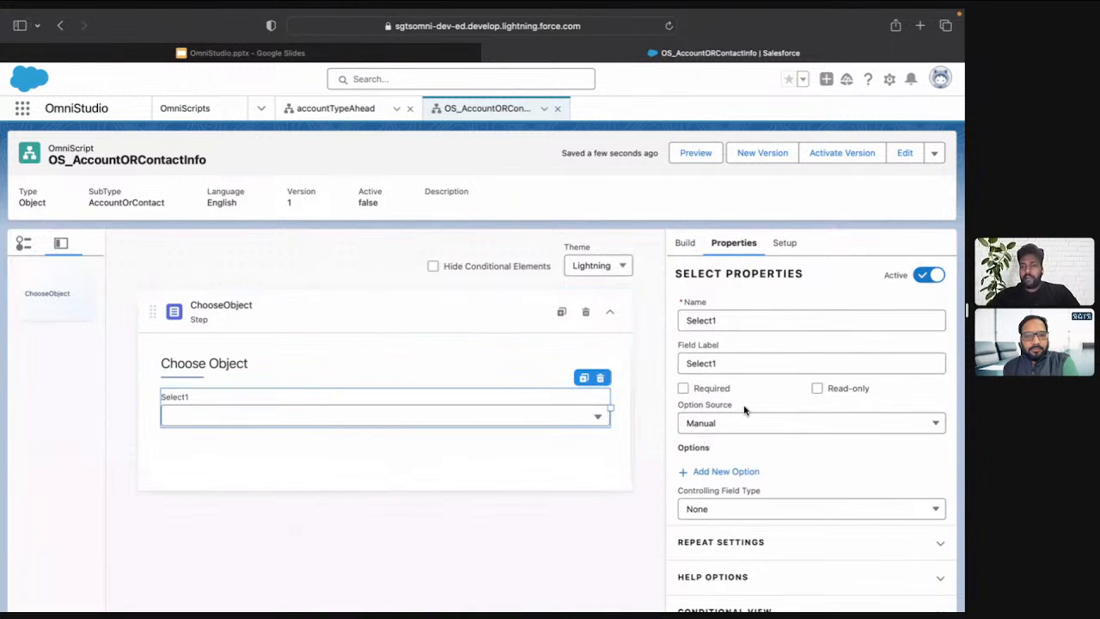
Keep the Select element's option source as Manual and add an option with value Account and label Account
scroll(771, 434, down, 1)
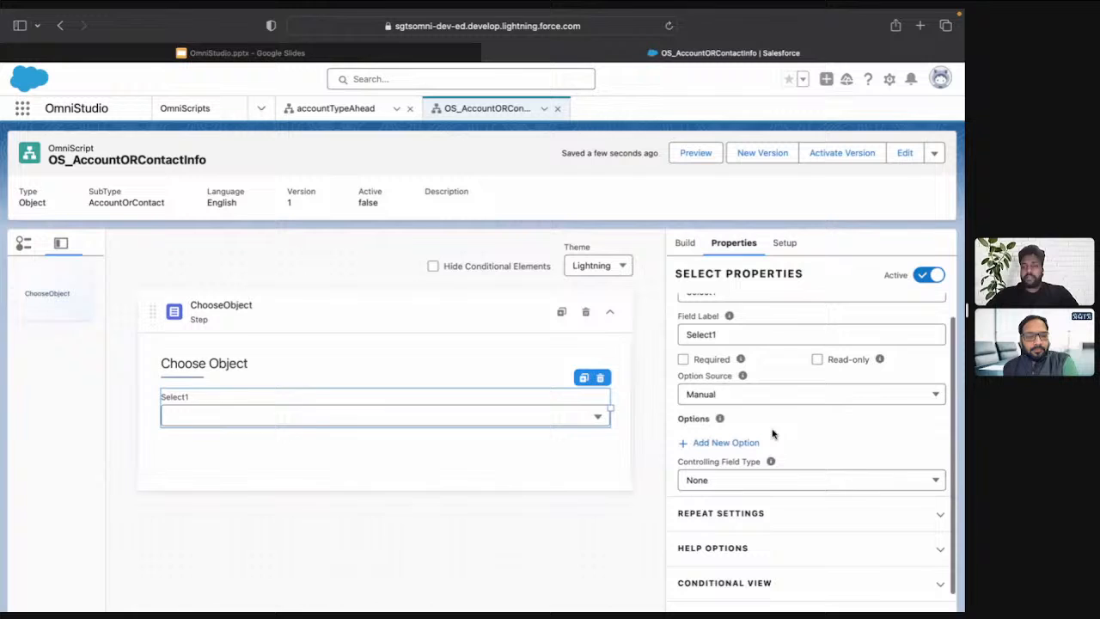
click(724, 391)
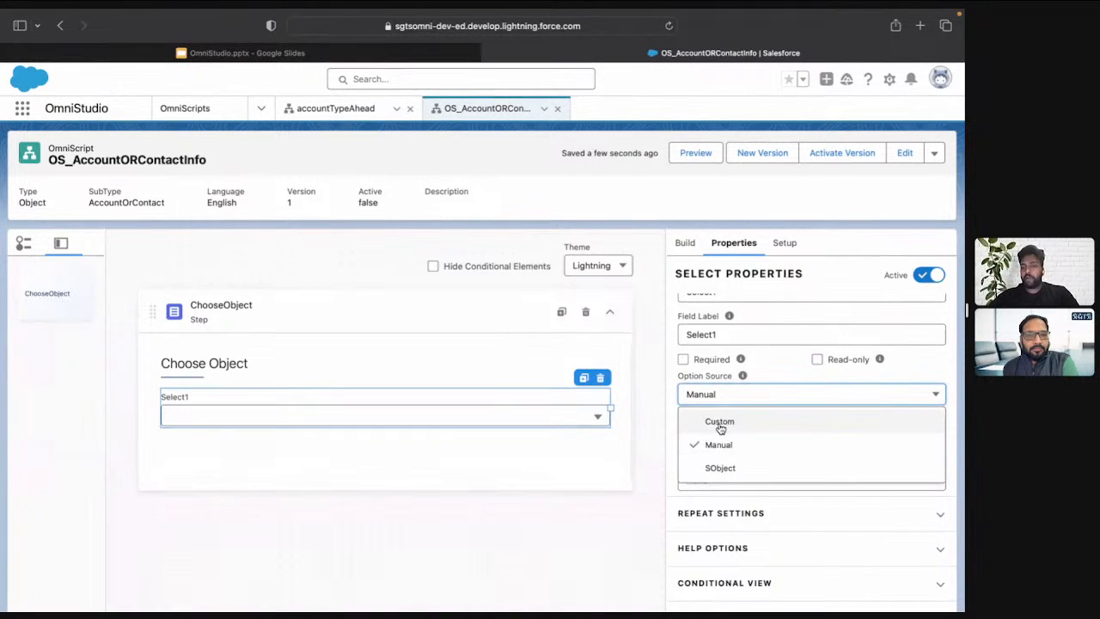
click(776, 371)
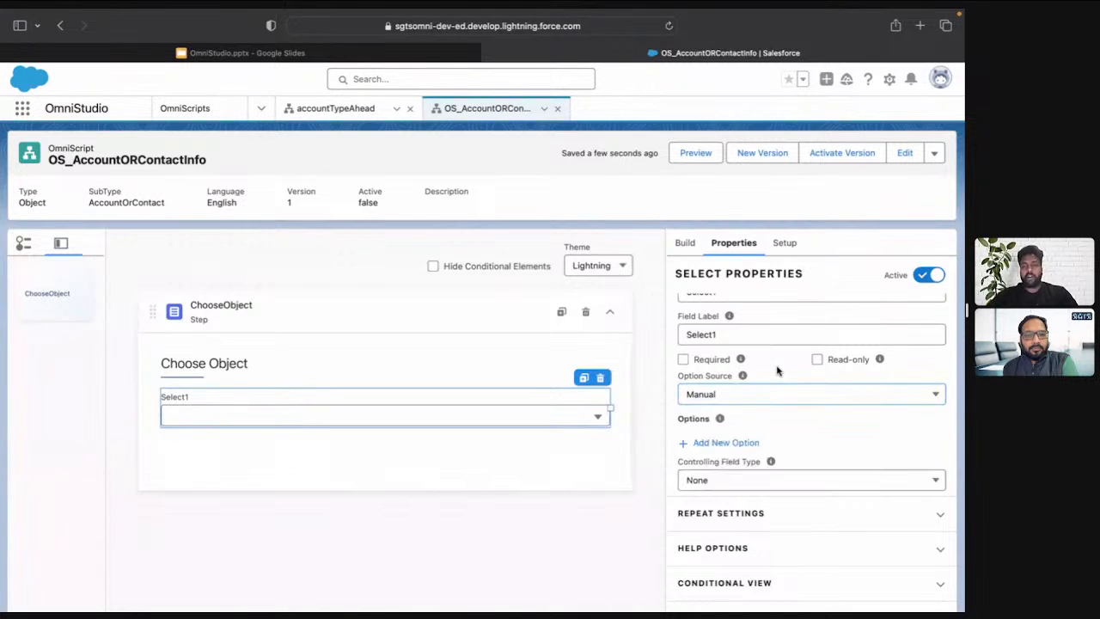
click(726, 442)
text(Account)
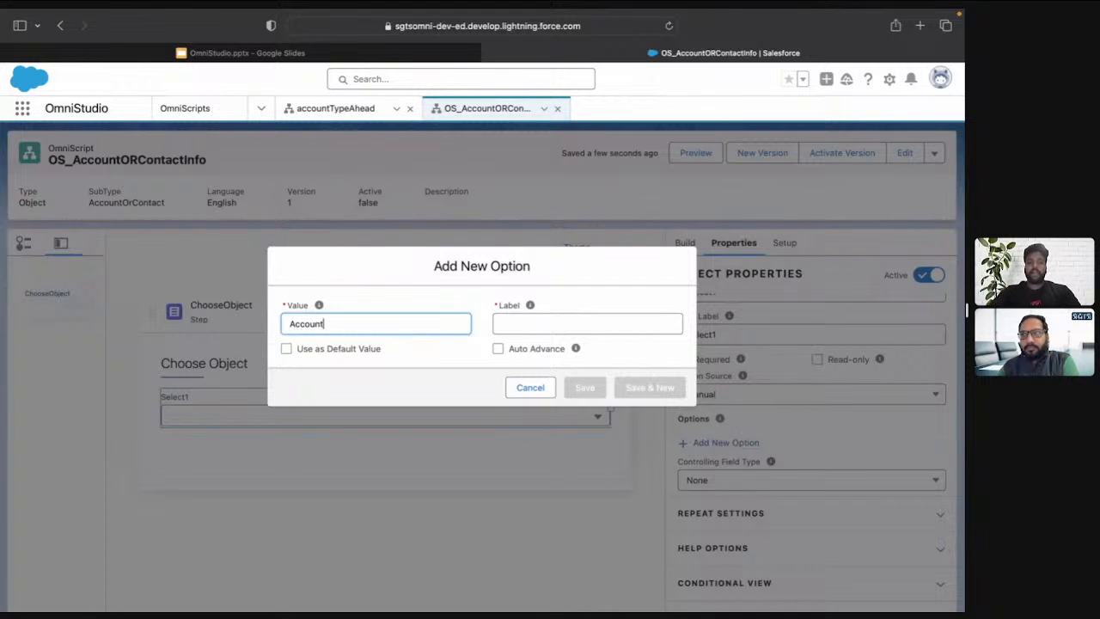
key(Tab)
text(Accou)
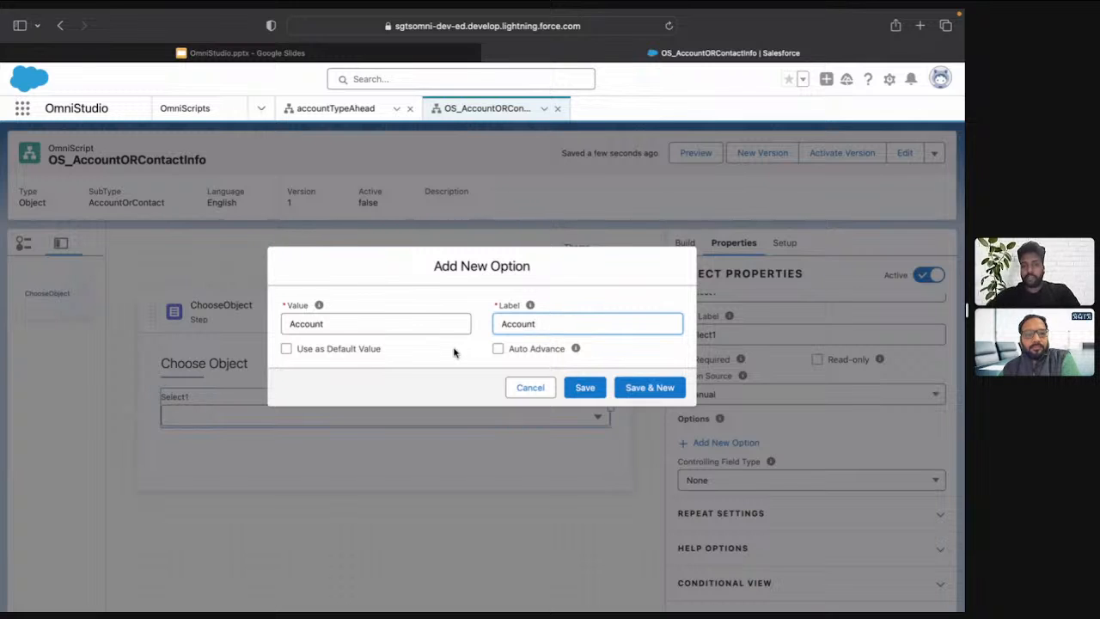
click(679, 391)
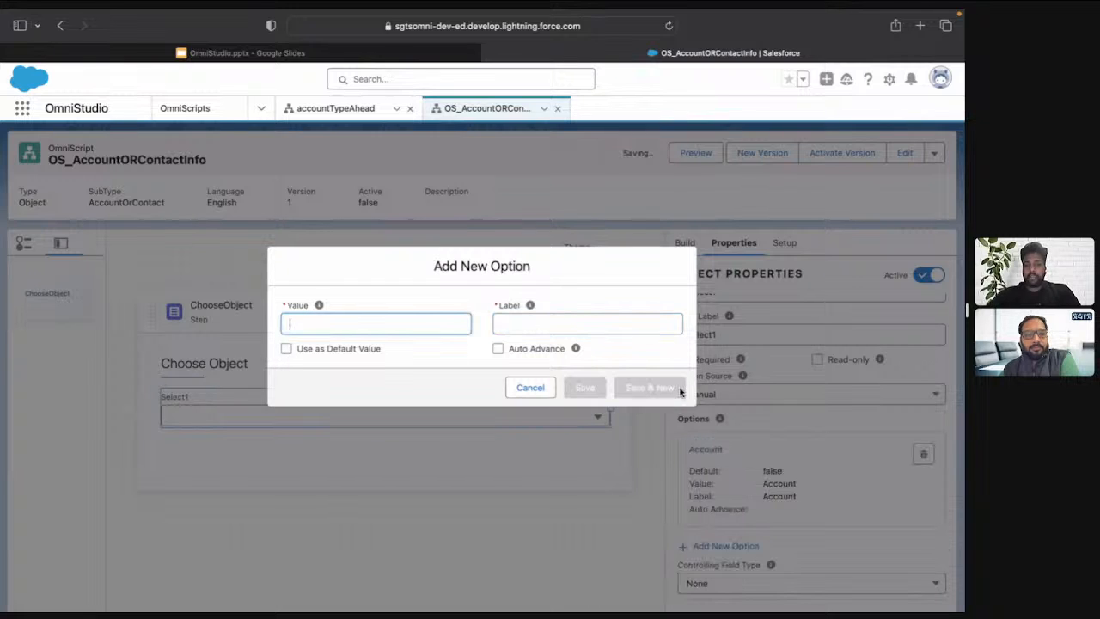
Add a second option with value Contact and label Contact to the Select element and save it
text(Conta)
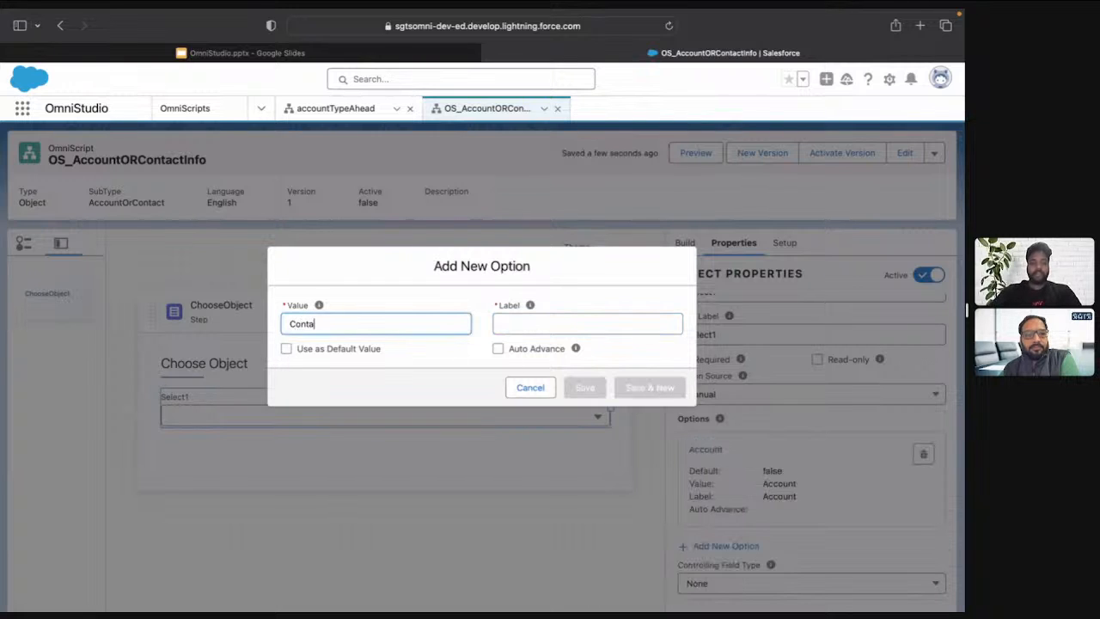
text(ct)
key(Tab)
text(CO)
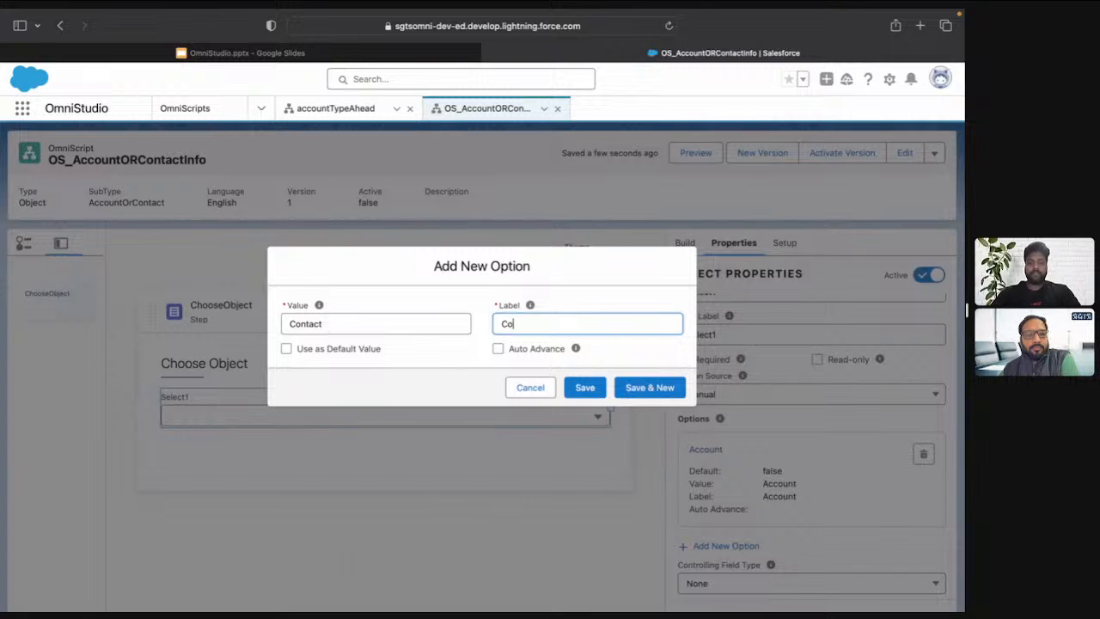
click(582, 386)
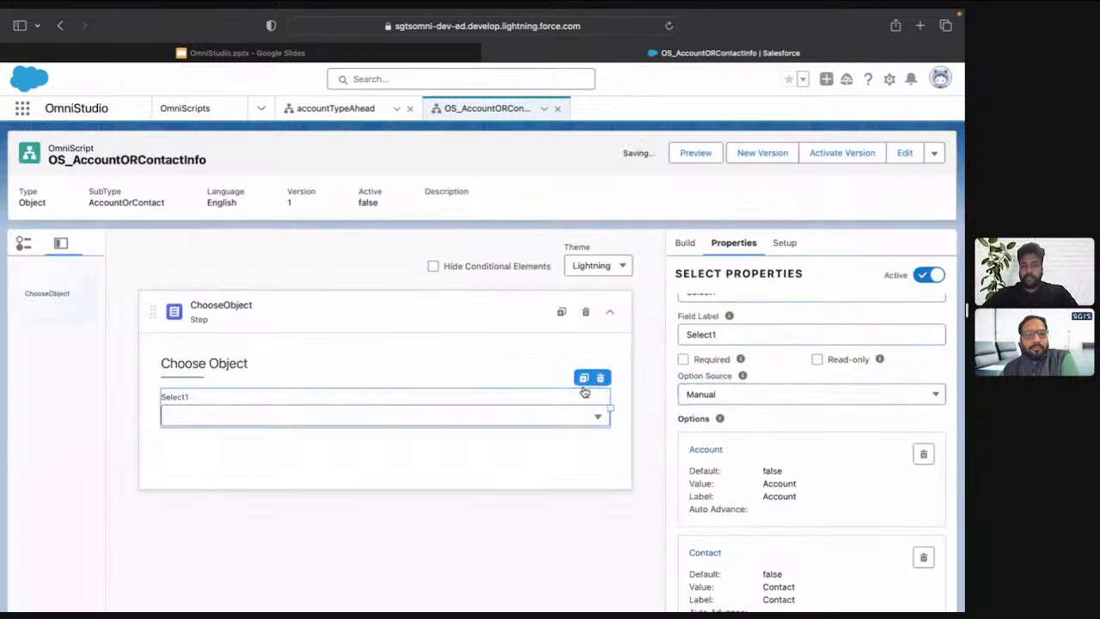
Set the Select element's name and field label to Object, make it required, and collapse the ChooseObject step
scroll(714, 325, up, 1)
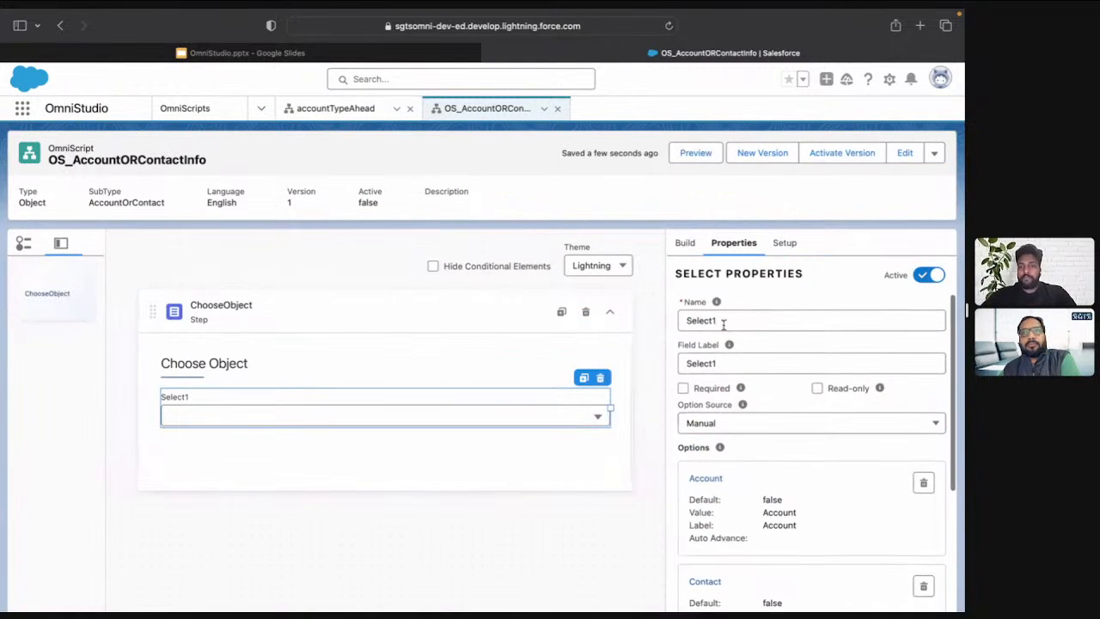
double_click(723, 321)
text(Object)
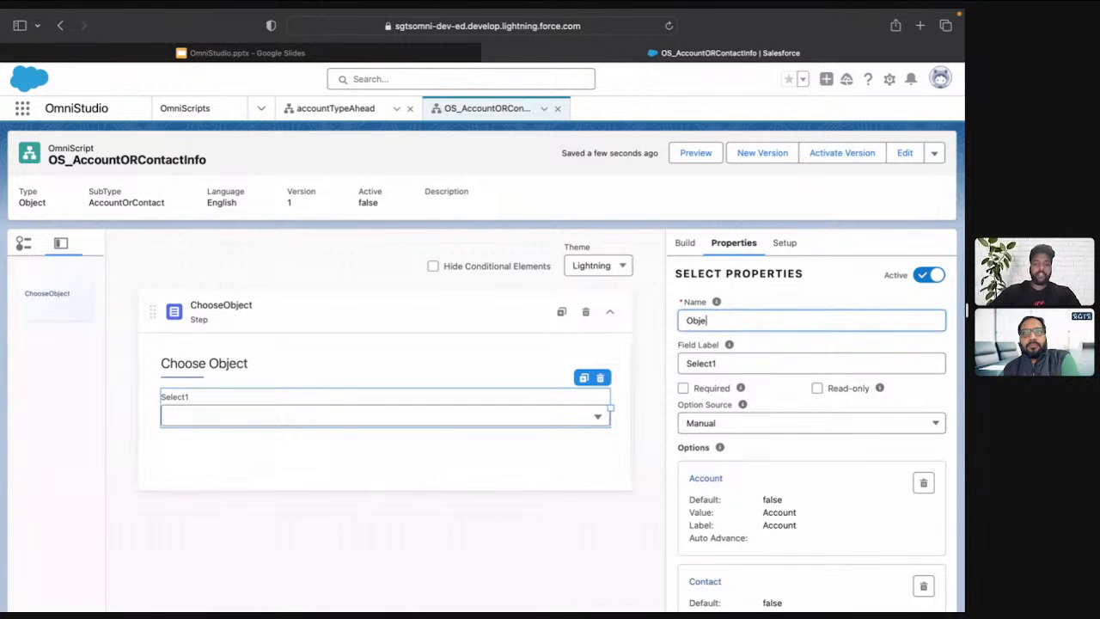
key(Tab)
text(On)
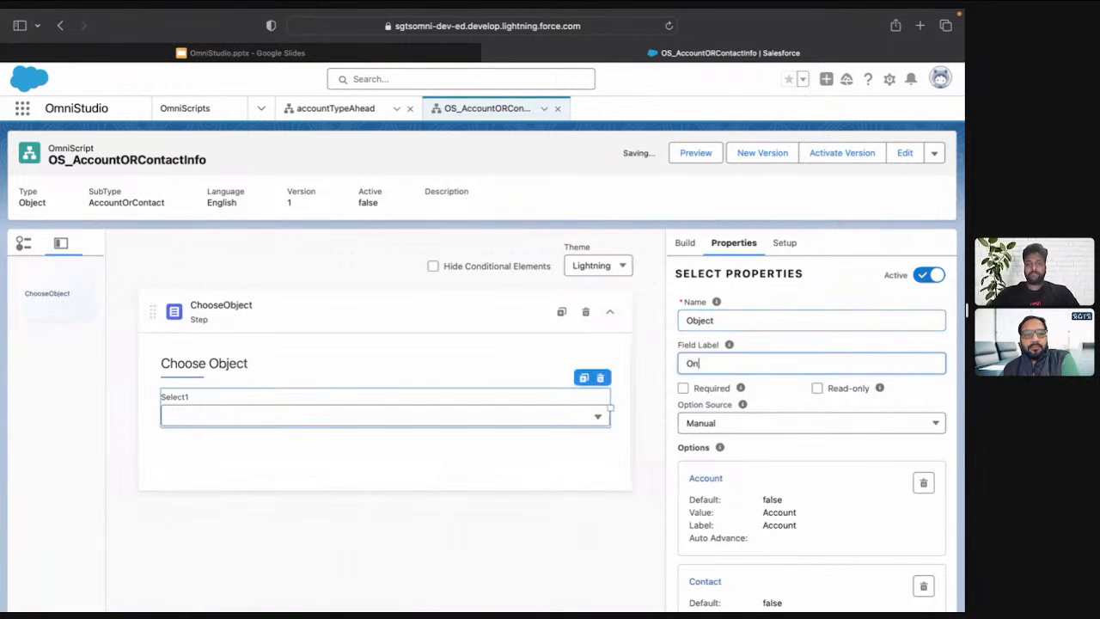
key(BackSpace)
text(bject)
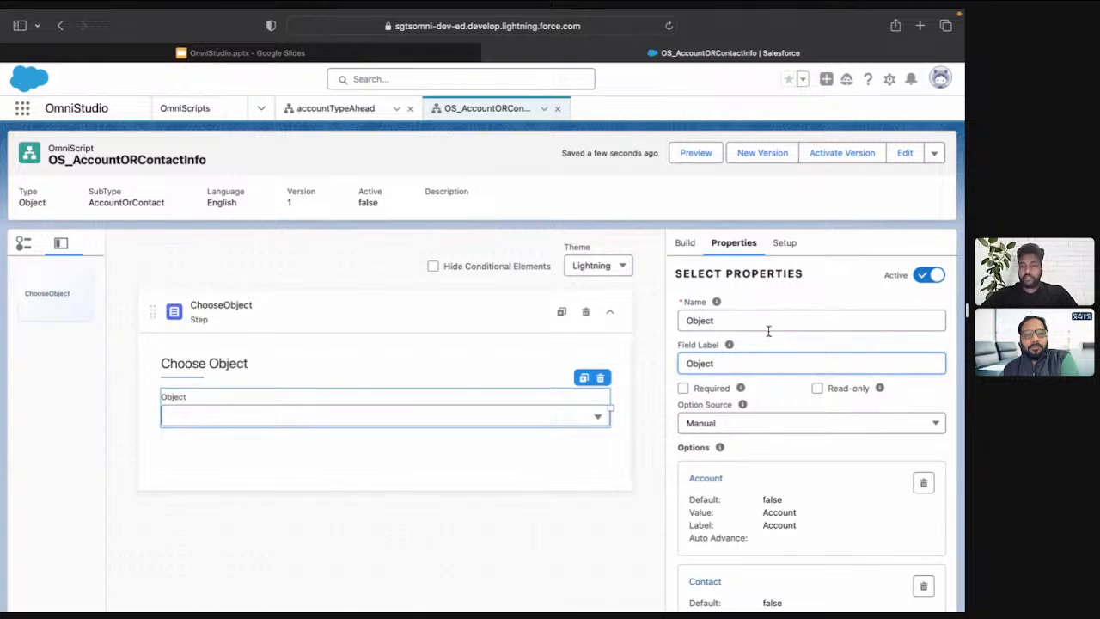
click(684, 388)
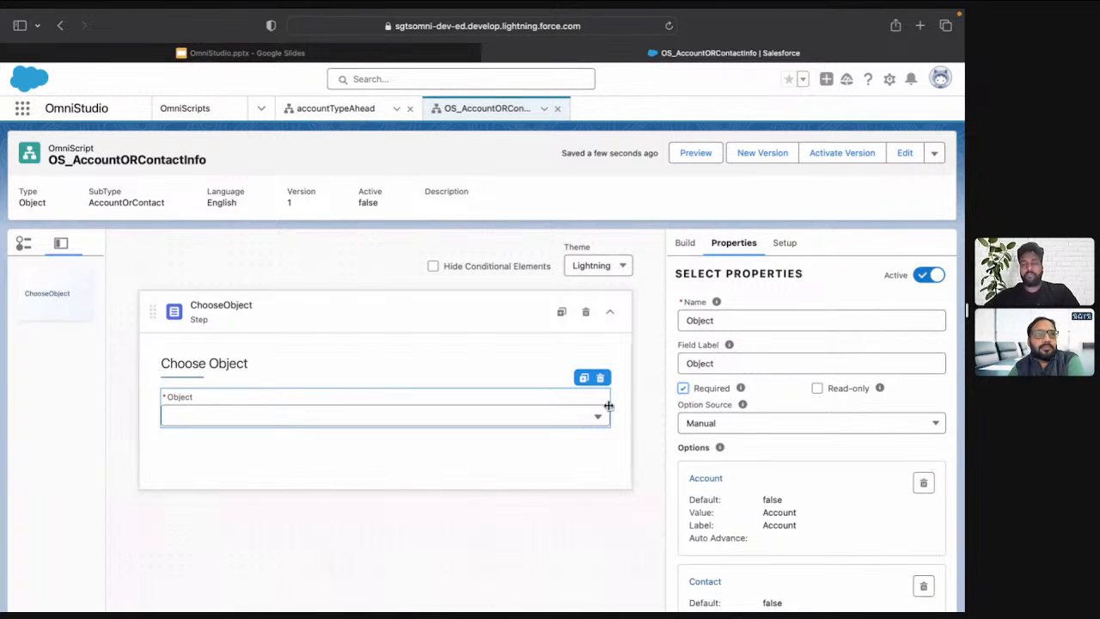
click(610, 313)
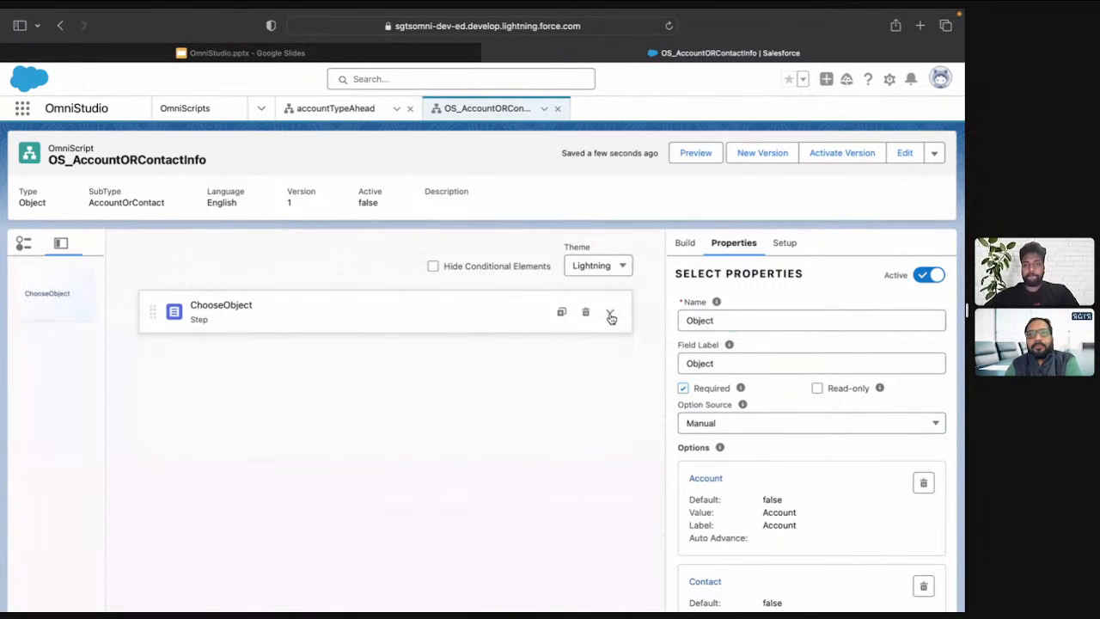
Preview the OmniScript and choose Account, followed by Contact, in the Object dropdown to check the data JSON
click(693, 159)
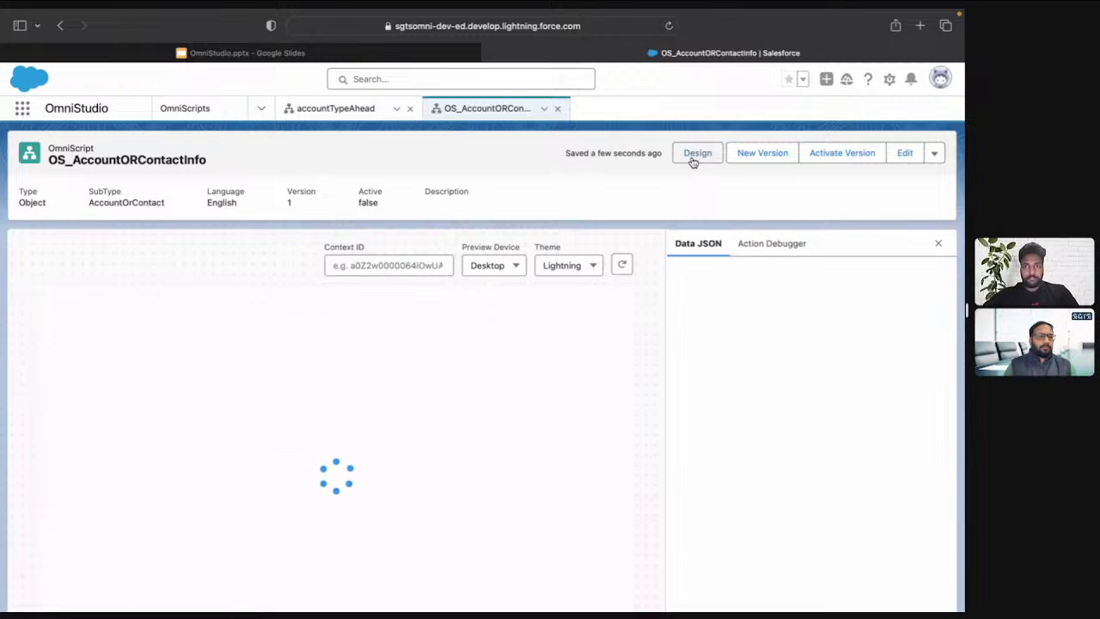
scroll(314, 236, down, 1)
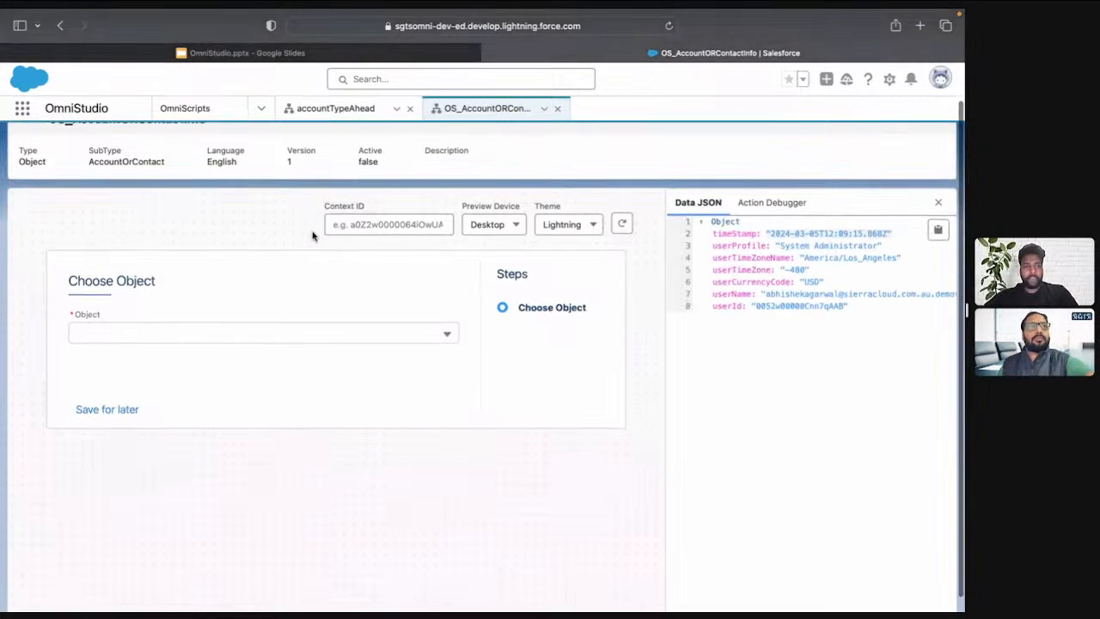
drag(164, 284, 72, 280)
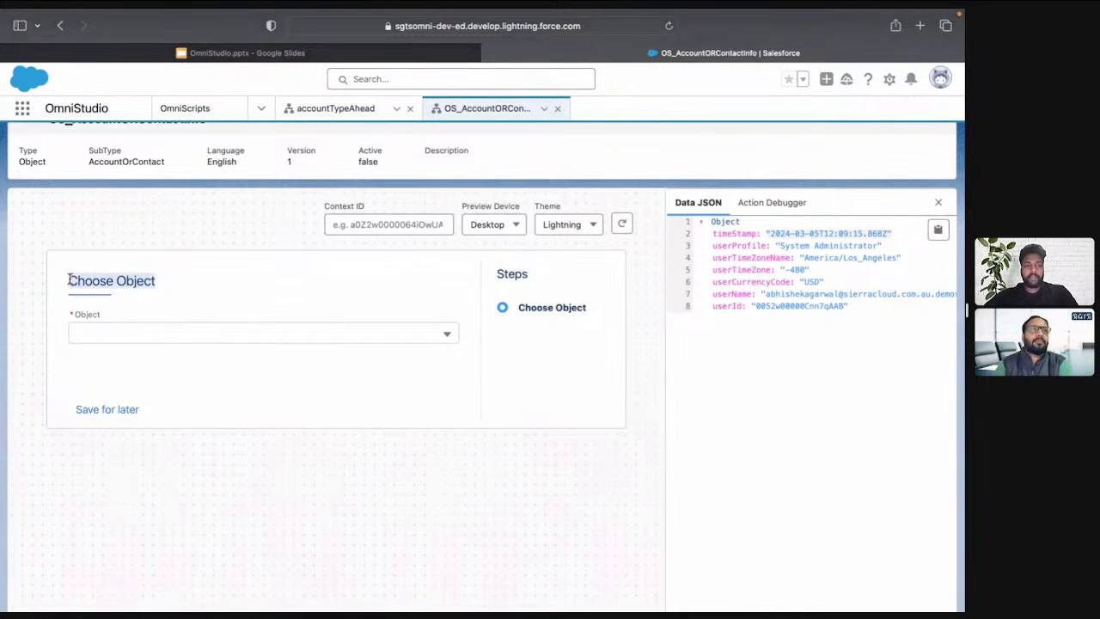
click(176, 342)
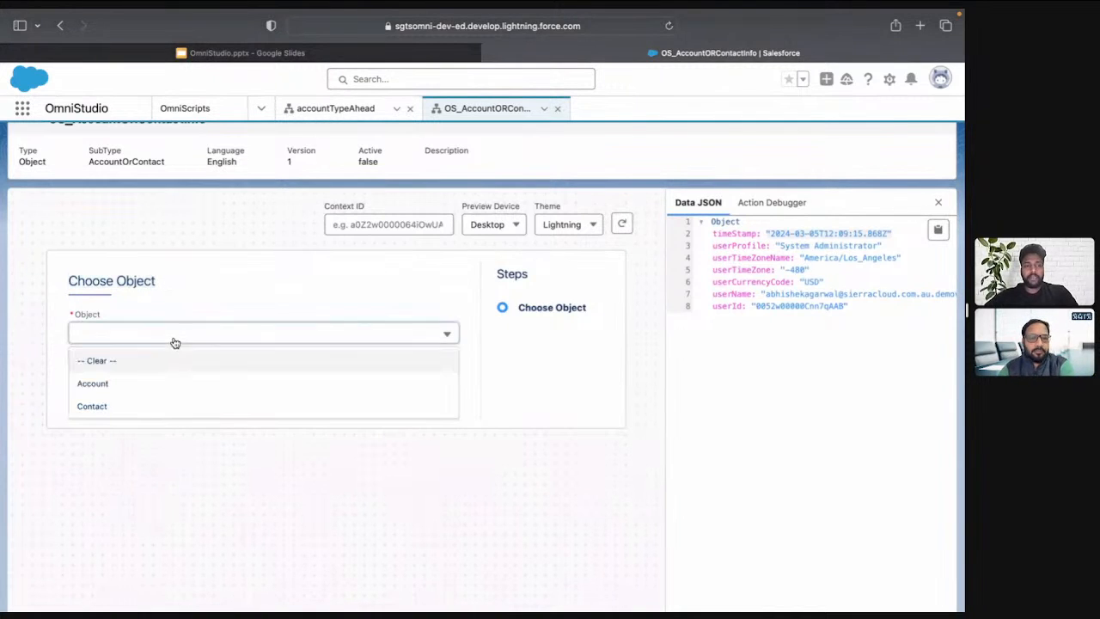
click(151, 389)
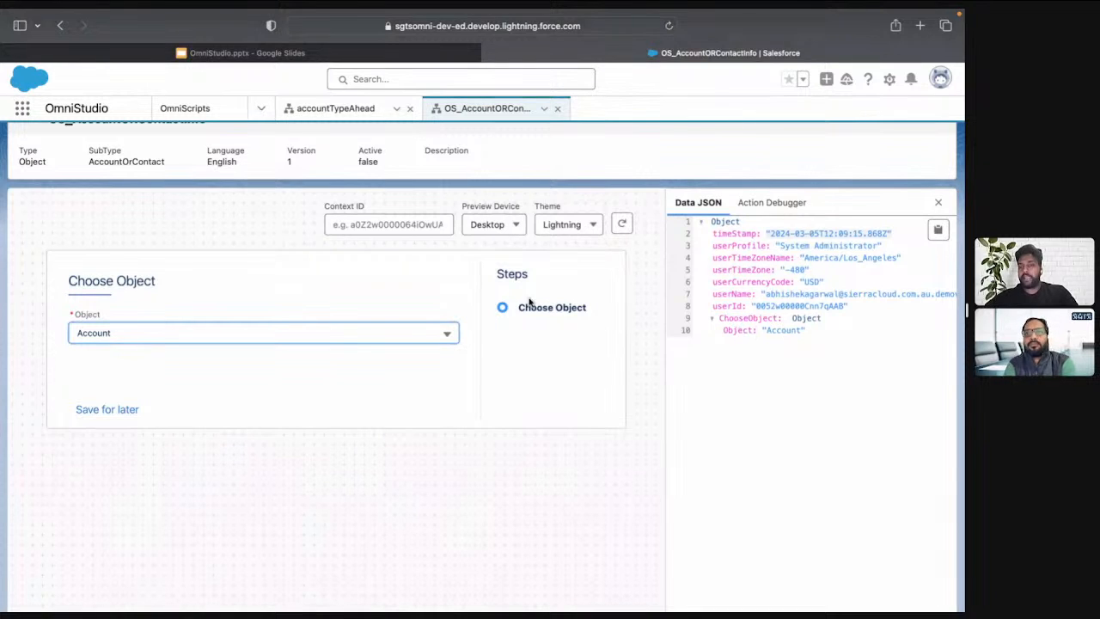
click(398, 337)
click(300, 403)
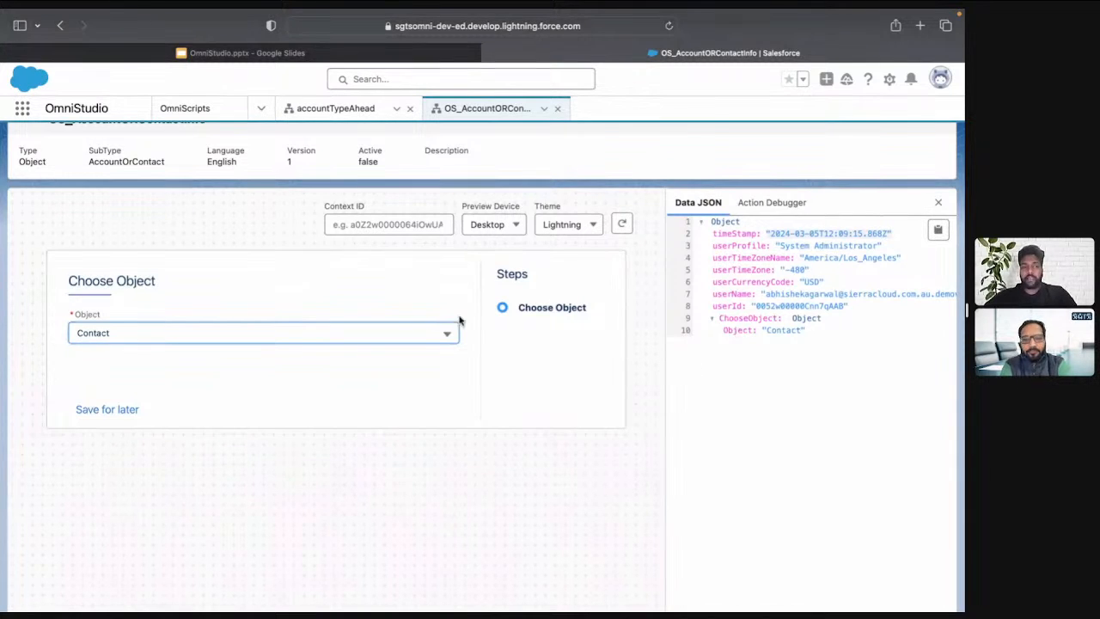
Clear the Object selection in the preview to test the required rule, and return to the design view
click(375, 342)
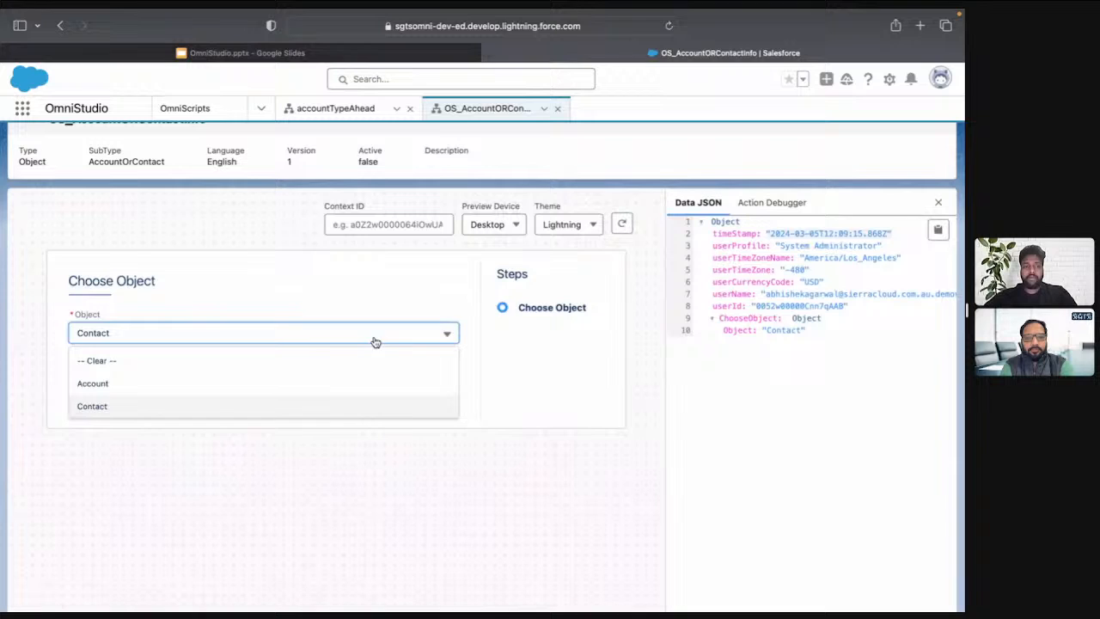
click(270, 364)
drag(165, 356, 73, 352)
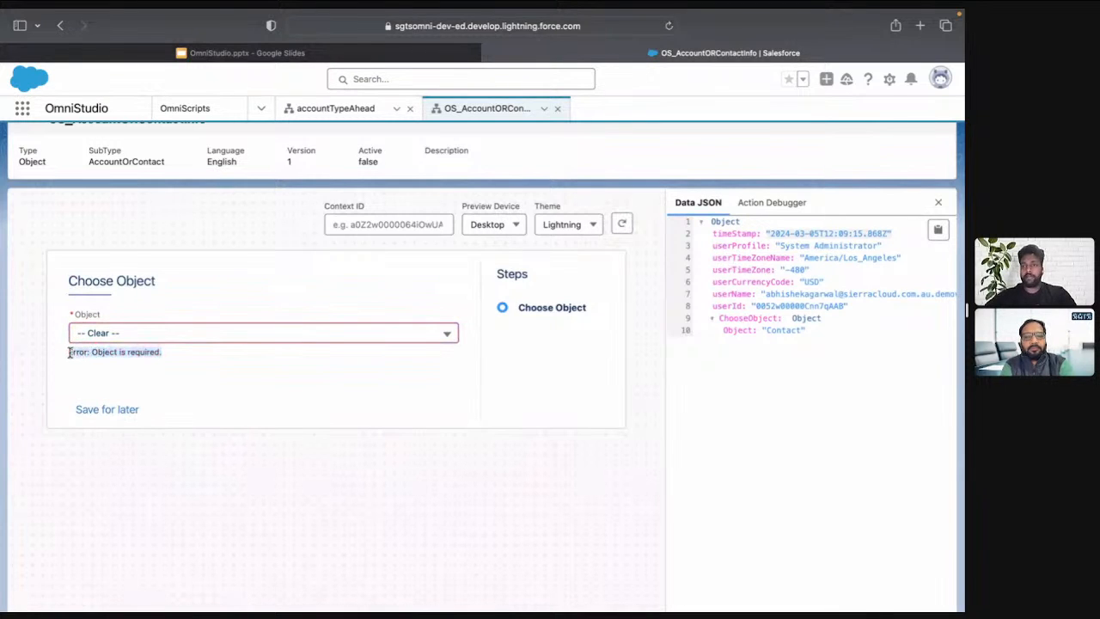
scroll(517, 306, up, 2)
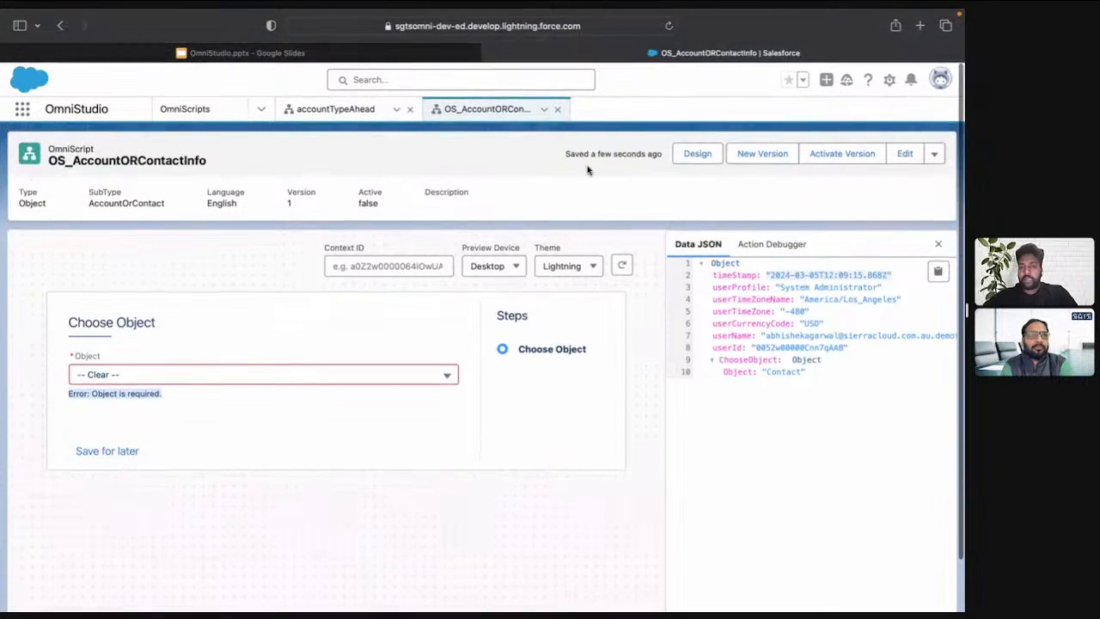
click(697, 153)
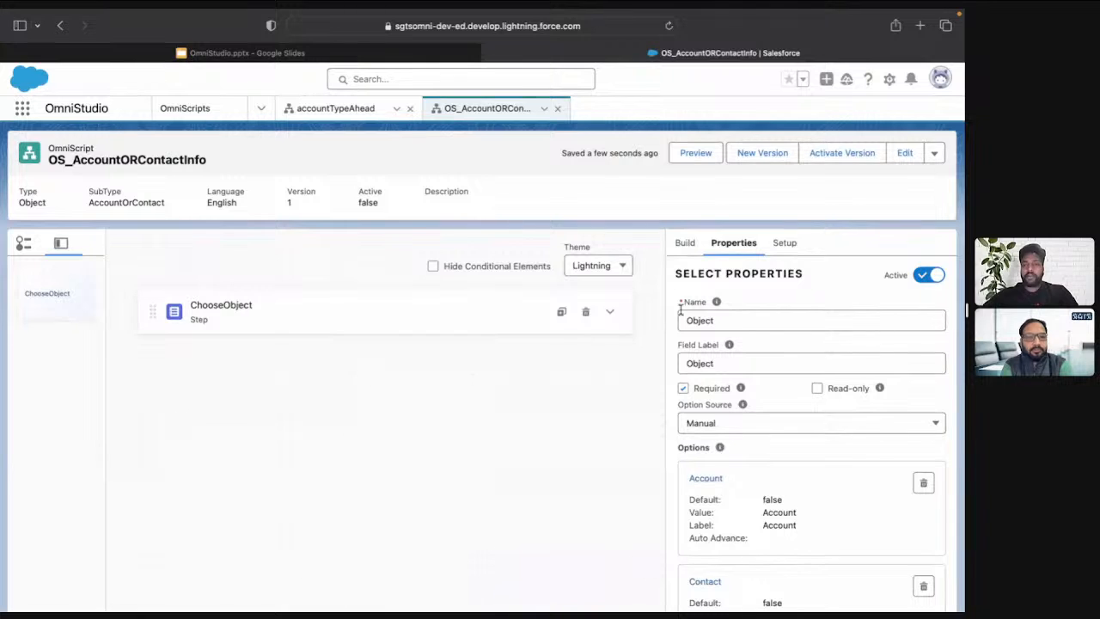
Add a new Step element below ChooseObject and duplicate it
click(687, 244)
click(720, 273)
text(step)
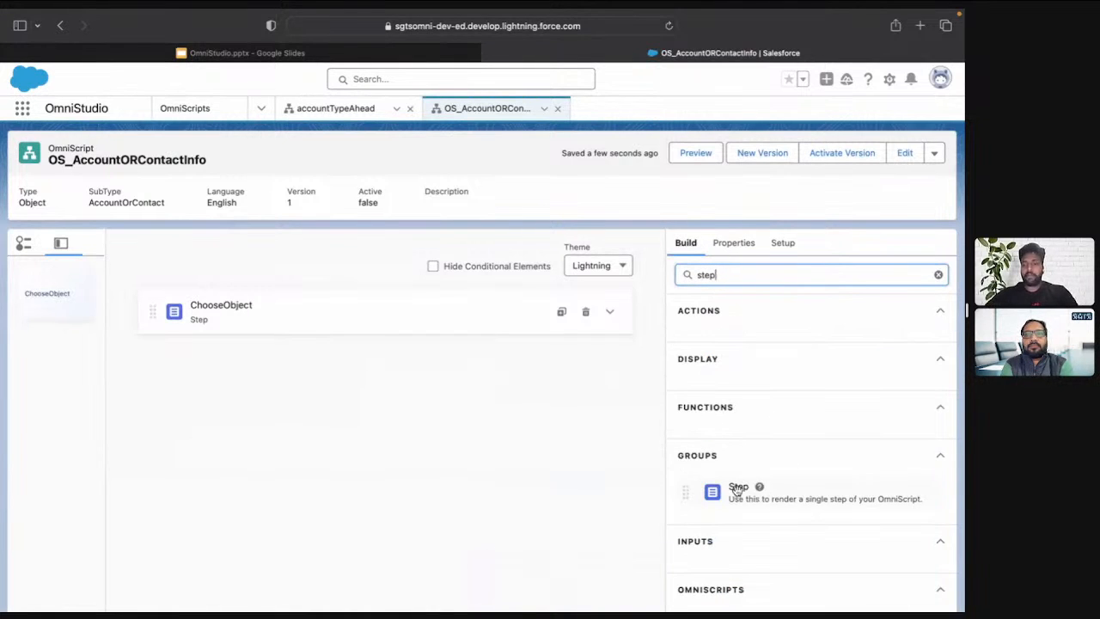
drag(737, 491, 476, 393)
click(610, 366)
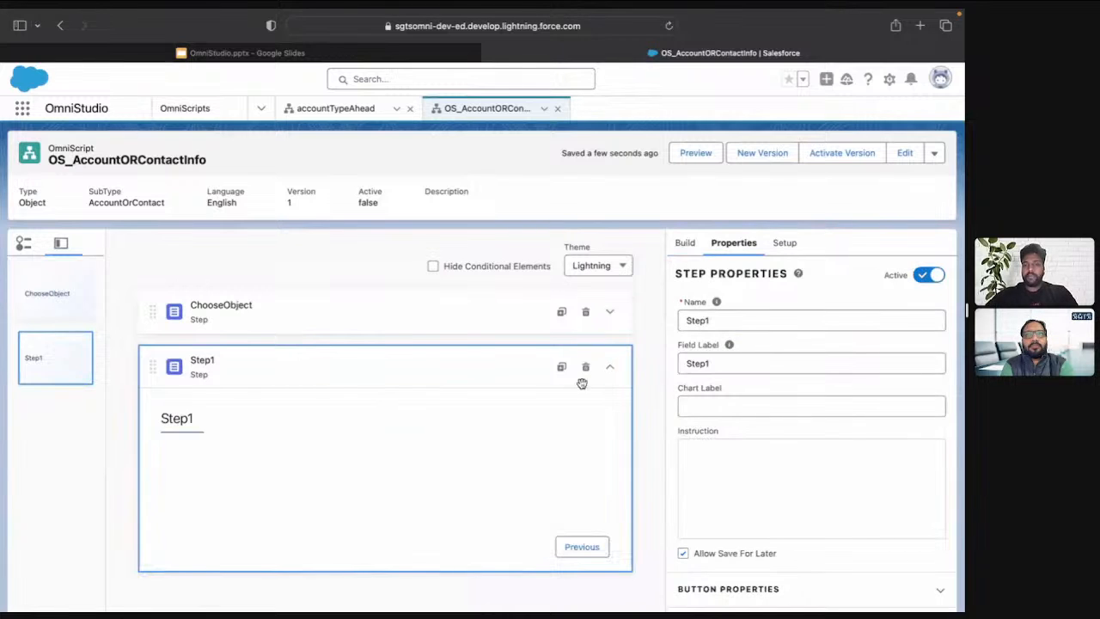
click(562, 370)
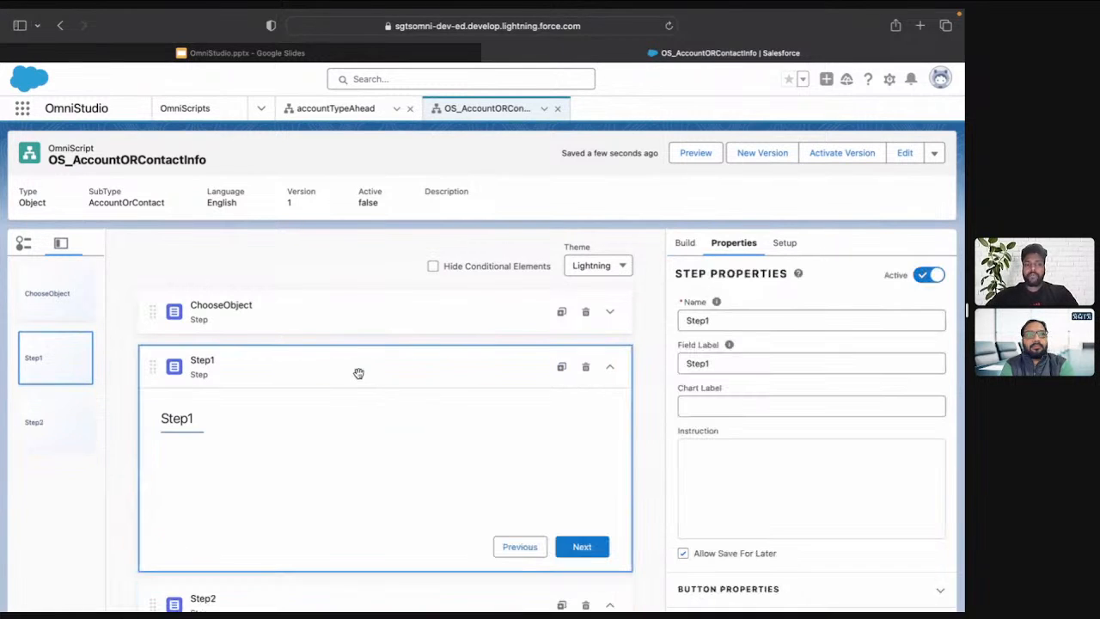
Rename Step1 as AccountDetails and set its field label to Account Details
double_click(743, 321)
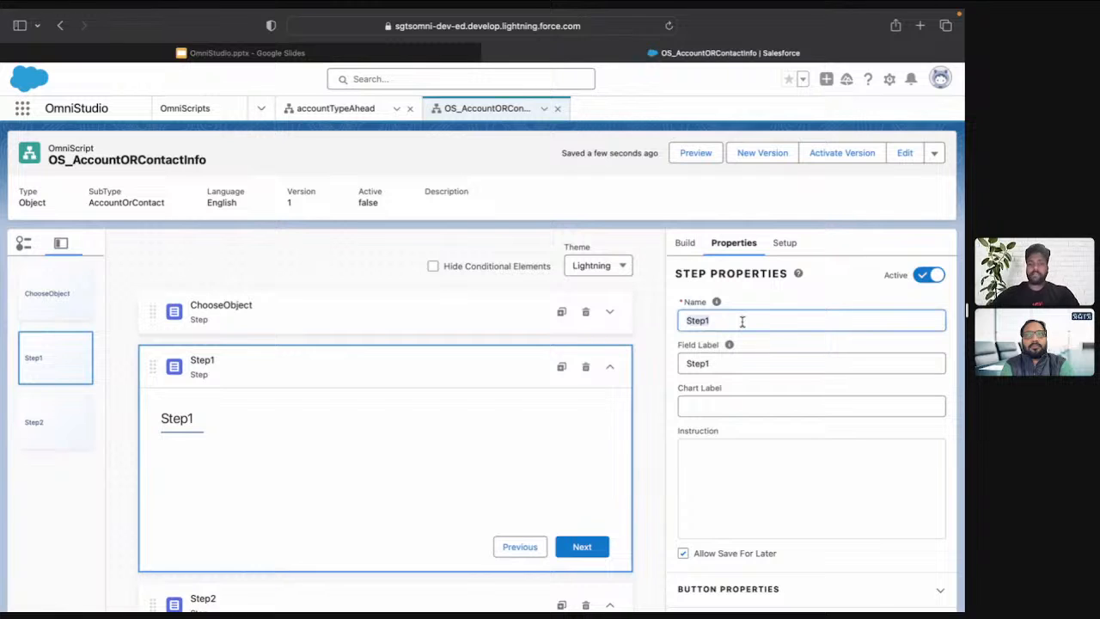
text(Account)
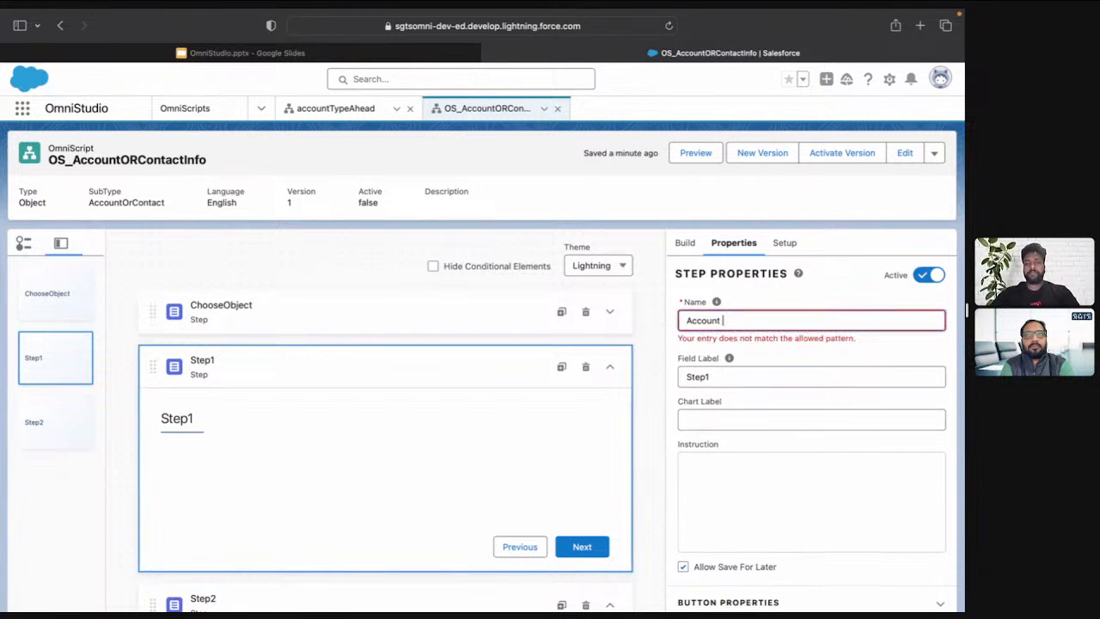
key(BackSpace)
text(Details)
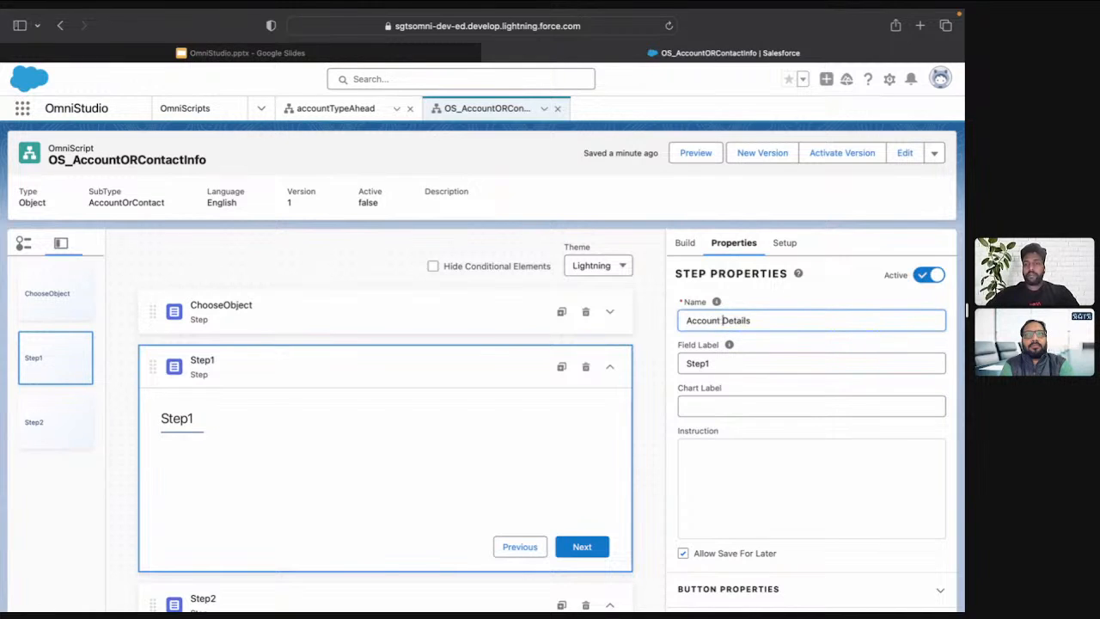
key(super+a)
key(super+c)
click(749, 364)
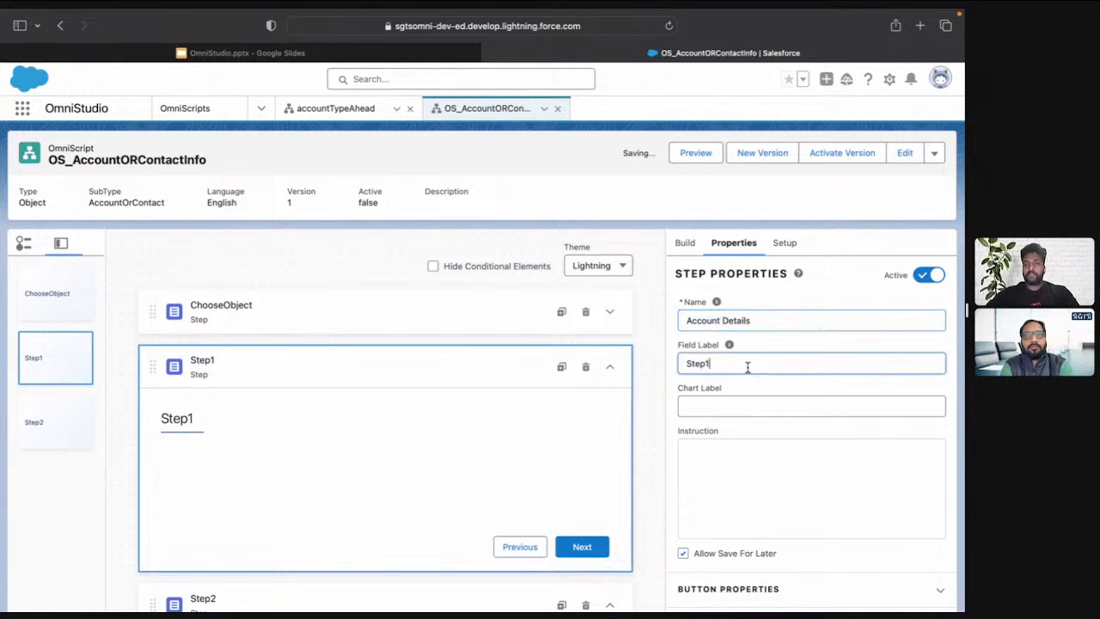
key(super+v)
key(super+a)
key(super+v)
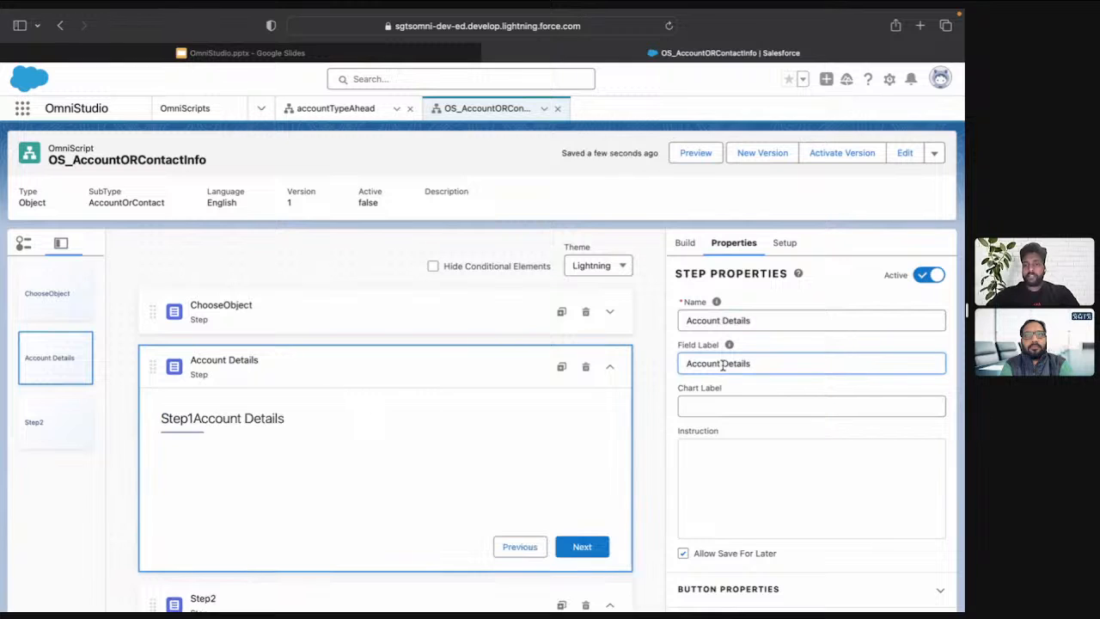
click(721, 321)
key(BackSpace)
Rename Step2 as ContactDetails and set its field label to Contact Details
key(super+a)
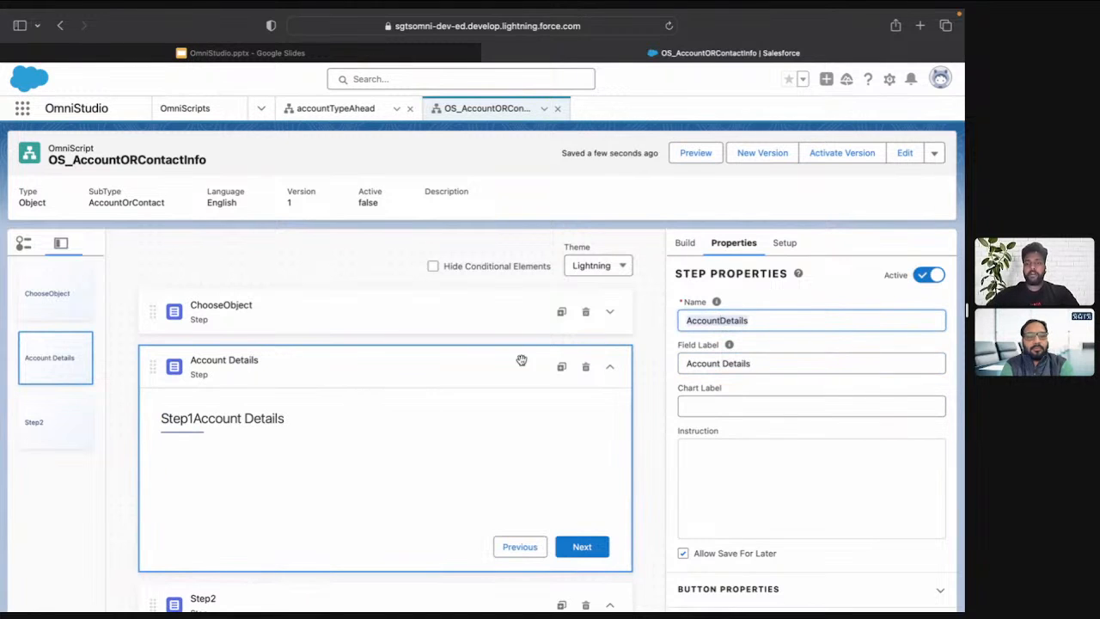
scroll(366, 431, down, 2)
click(343, 460)
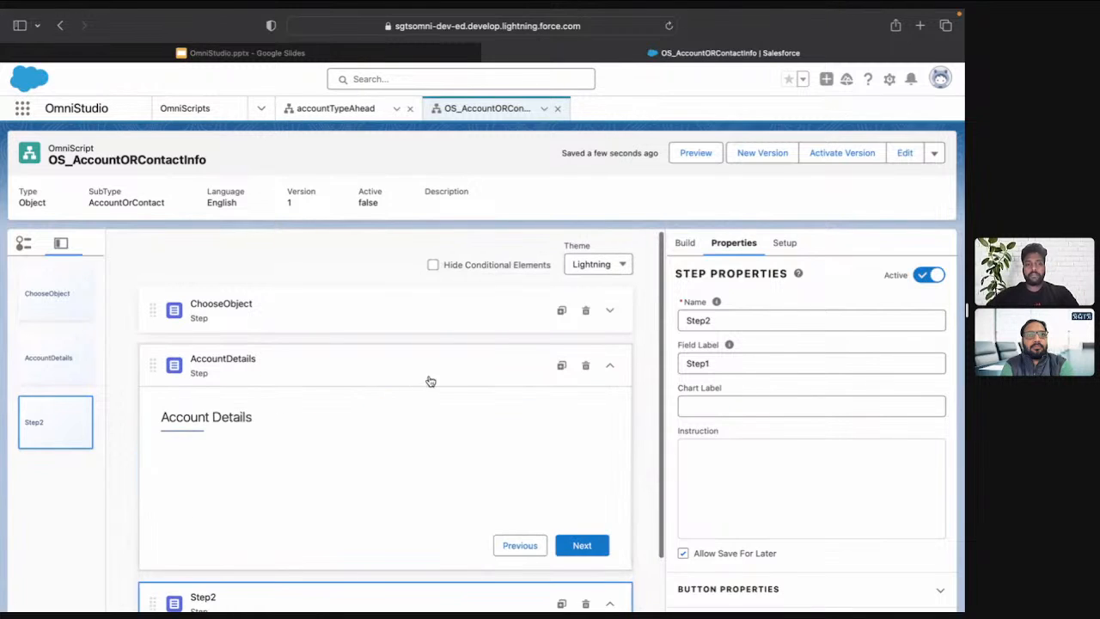
scroll(447, 402, down, 2)
click(726, 321)
key(super+a)
key(super+v)
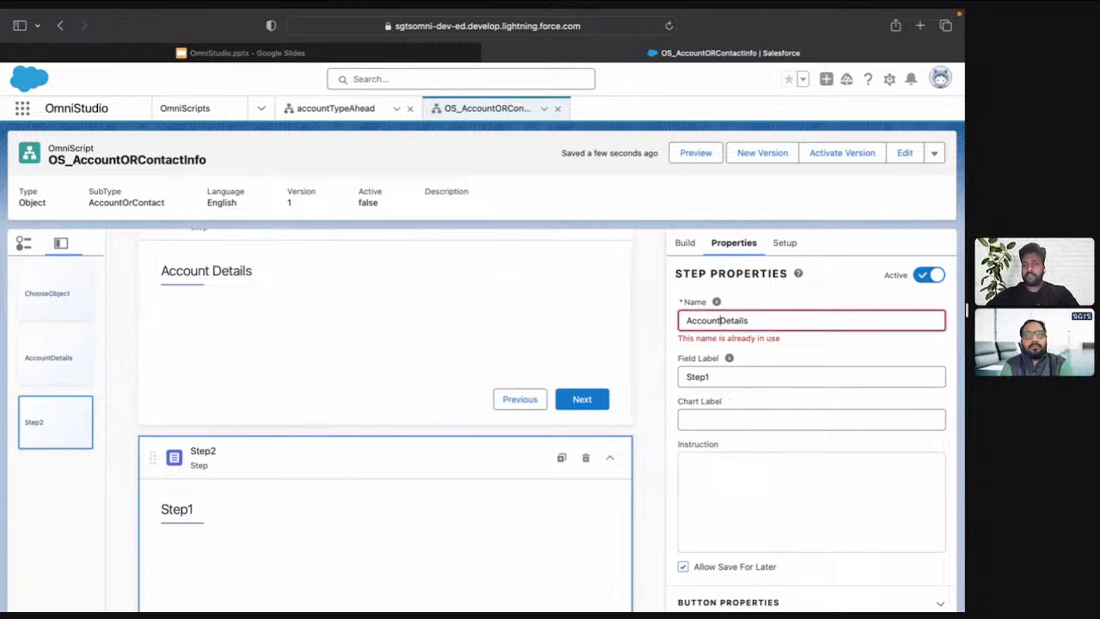
key(alt+BackSpace)
text(Contact)
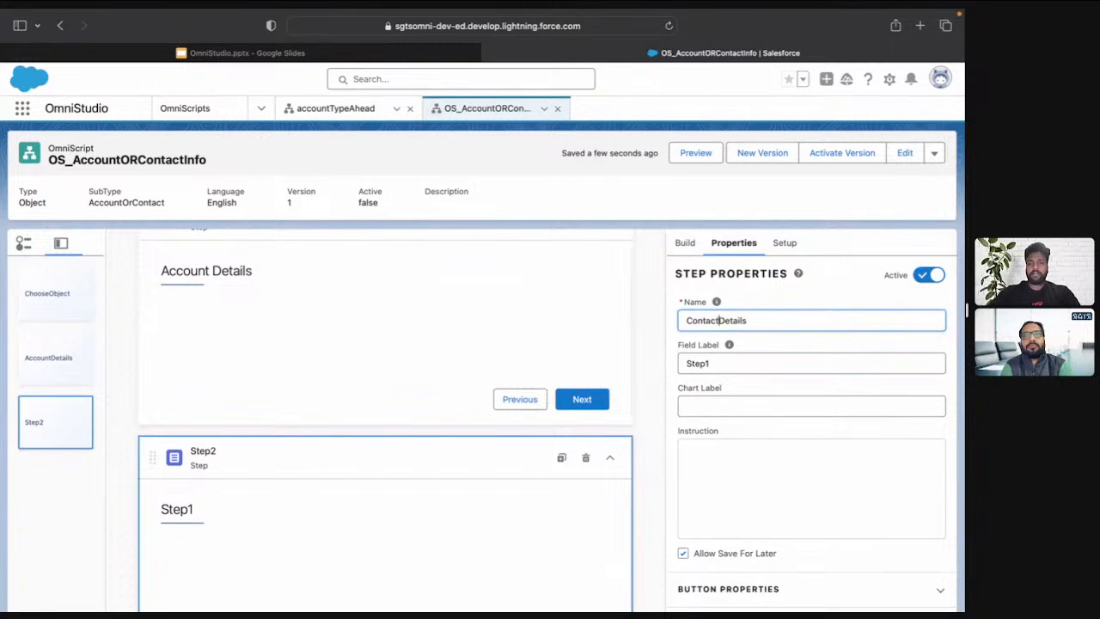
key(Tab)
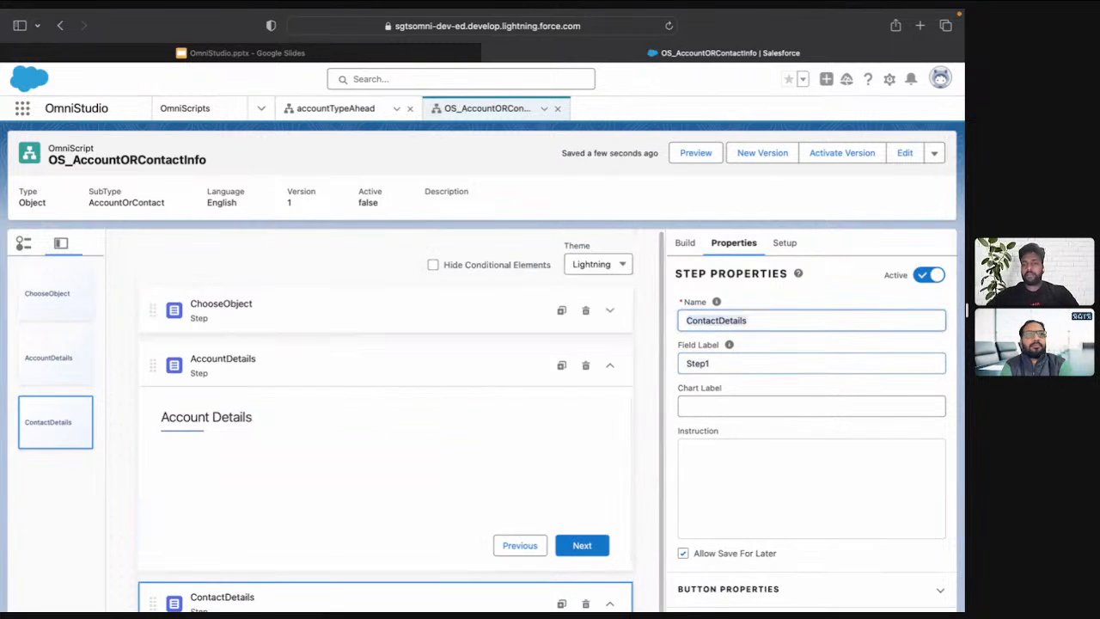
key(super+v)
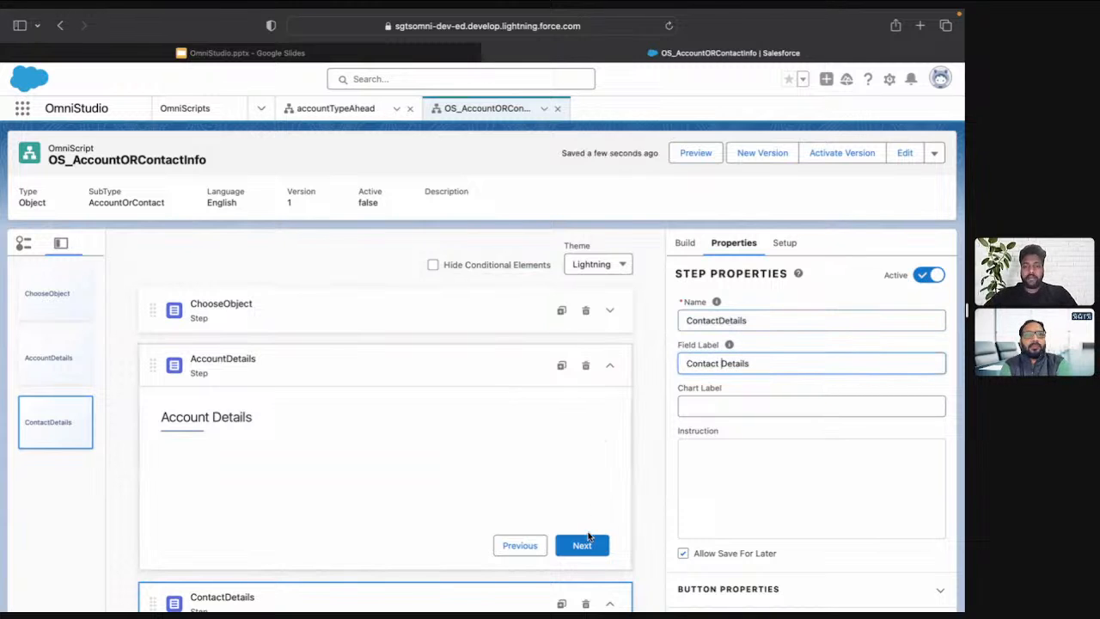
Collapse the ContactDetails and AccountDetails steps on the canvas
scroll(592, 540, down, 1)
scroll(610, 540, up, 1)
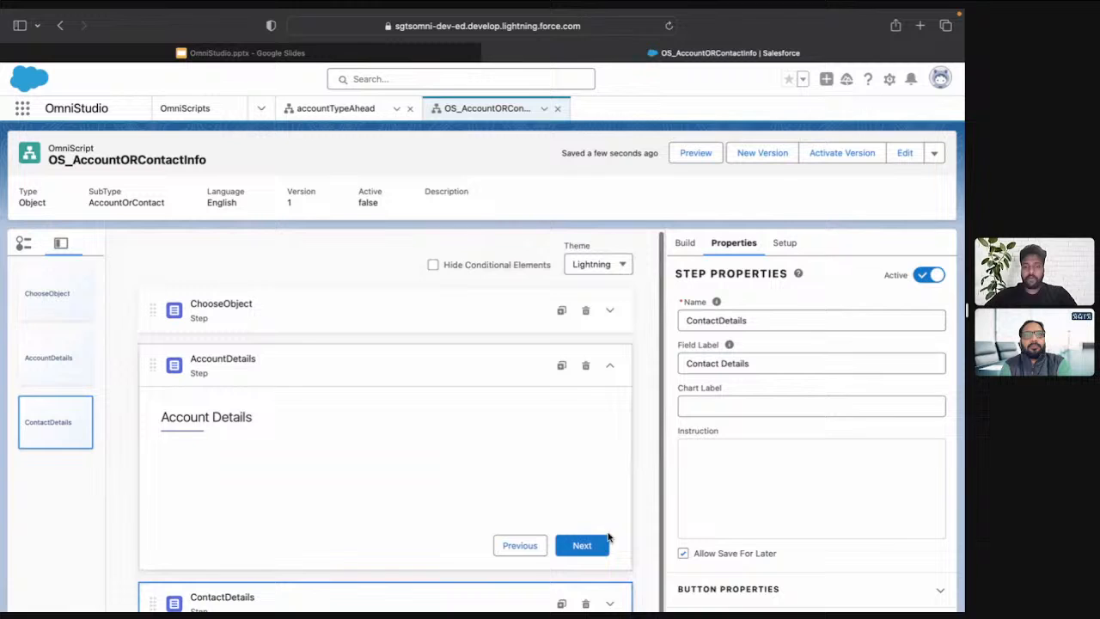
click(608, 366)
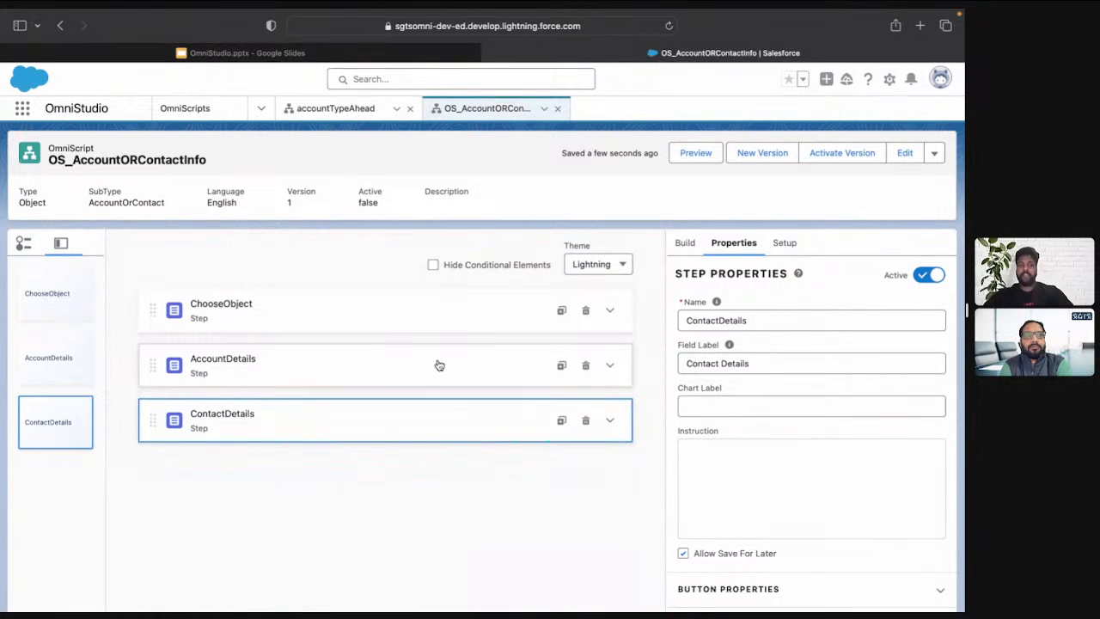
Expand the ChooseObject and AccountDetails steps on the canvas, leaving AccountDetails selected
click(369, 310)
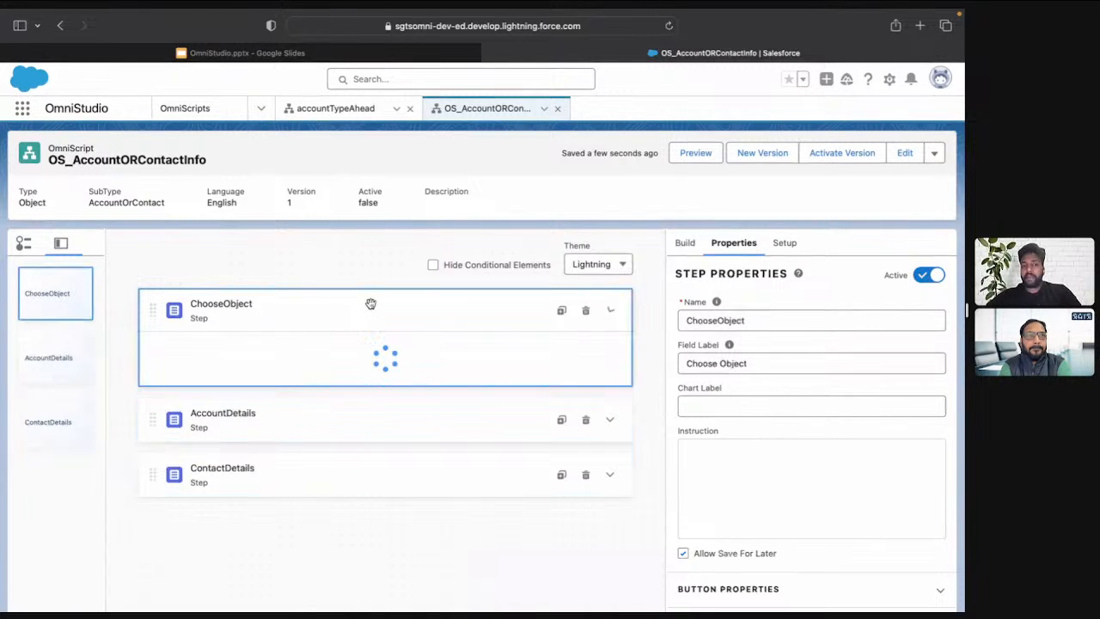
scroll(342, 443, down, 2)
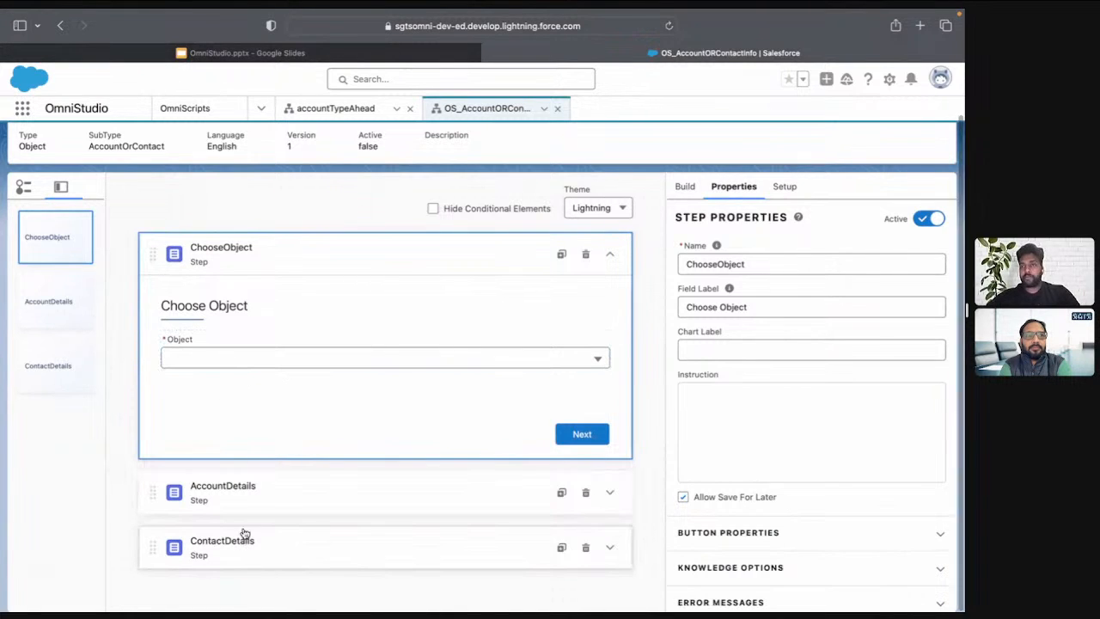
click(258, 503)
Add a conditional view rule to the AccountDetails step that shows it when Object is Equal To Account
scroll(796, 488, down, 5)
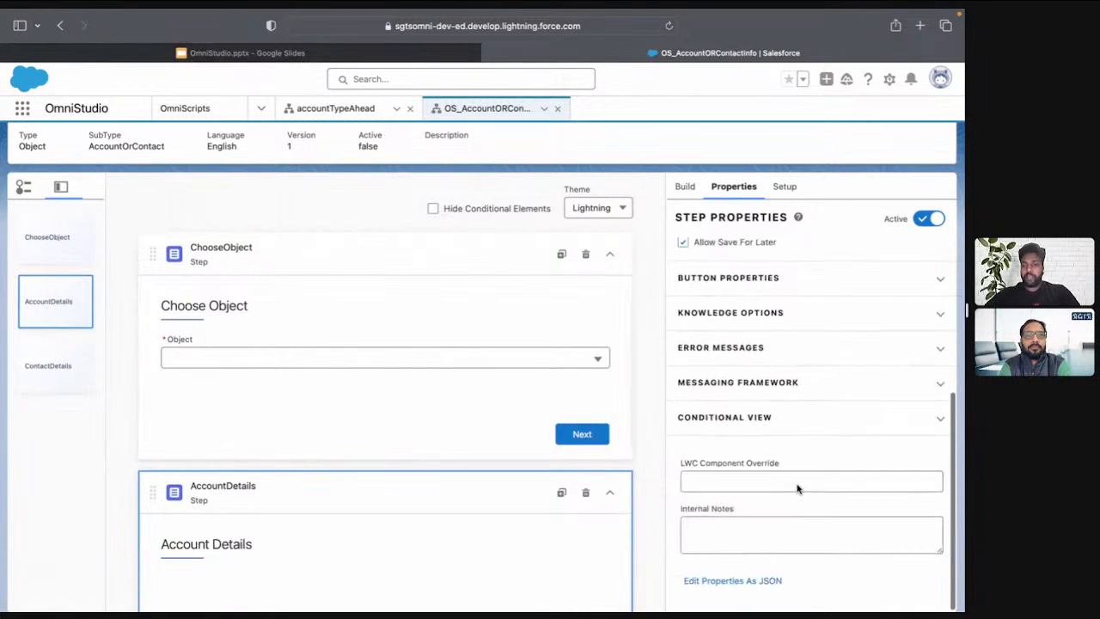
click(739, 431)
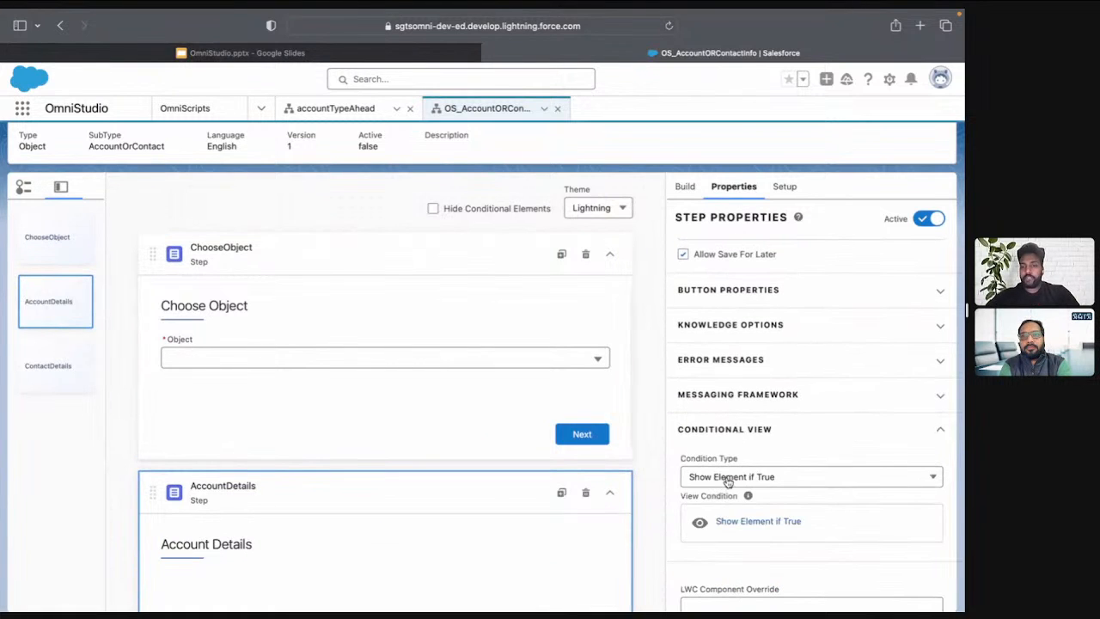
click(726, 521)
click(278, 378)
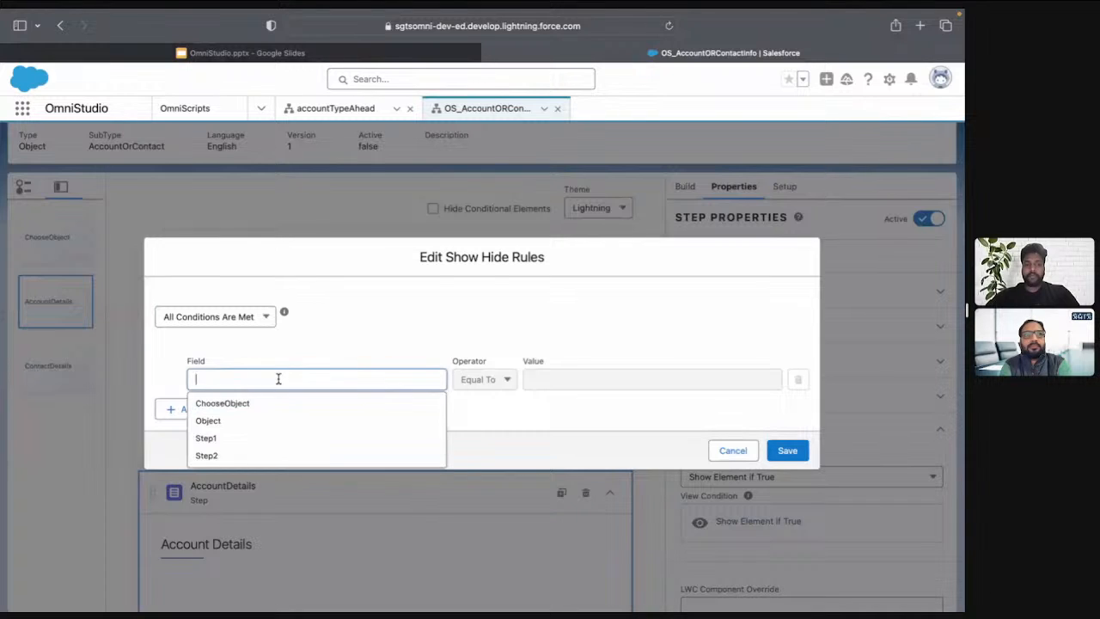
click(248, 428)
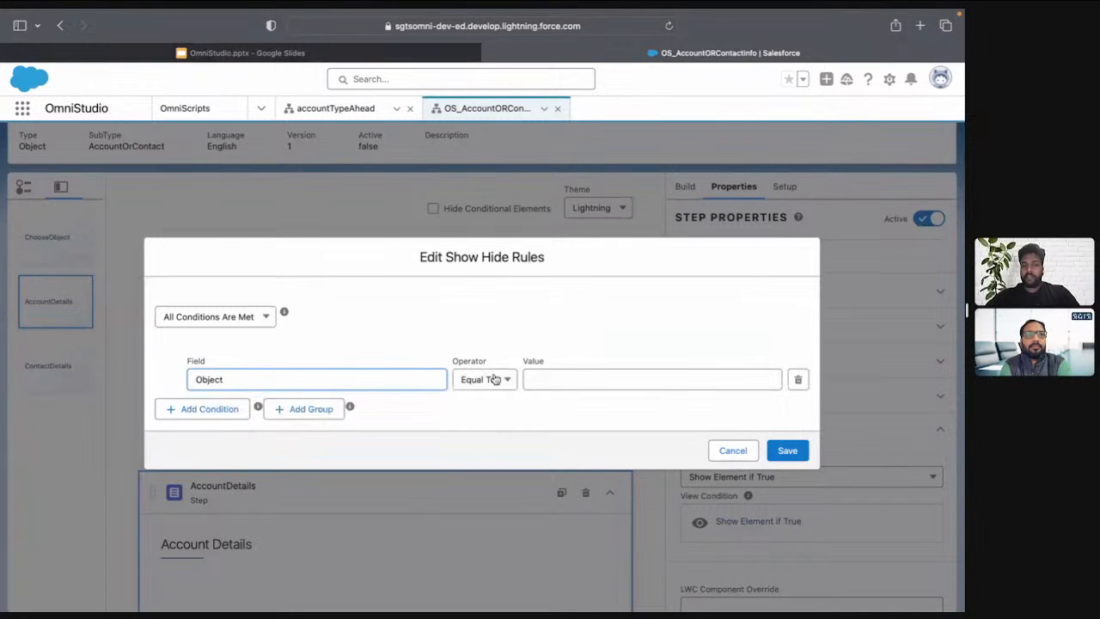
click(551, 382)
text(Accoun)
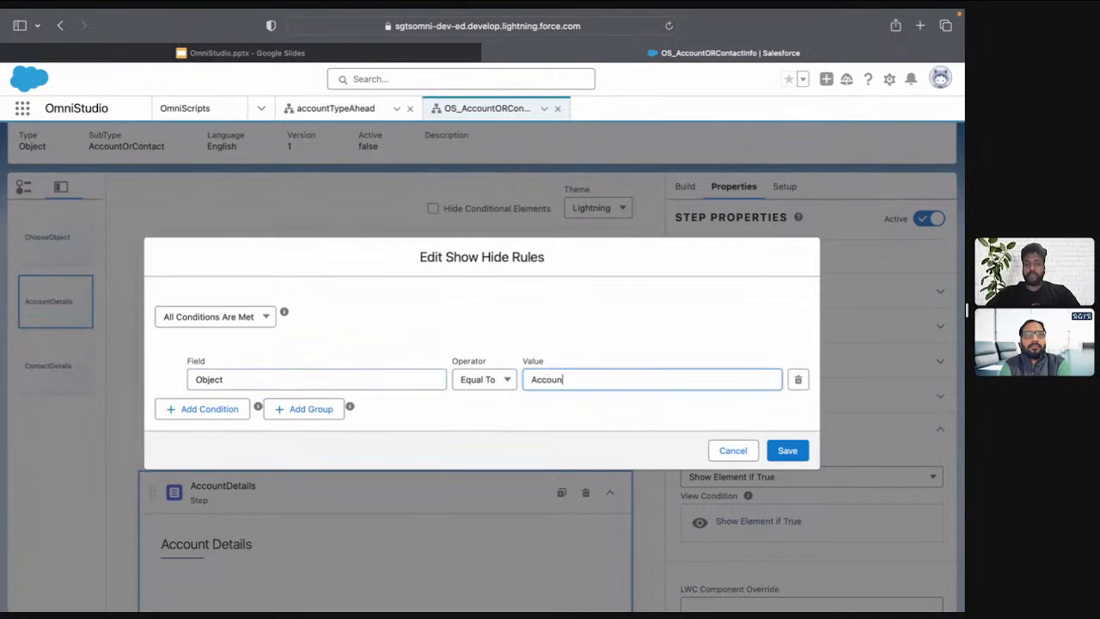
text(t)
click(785, 450)
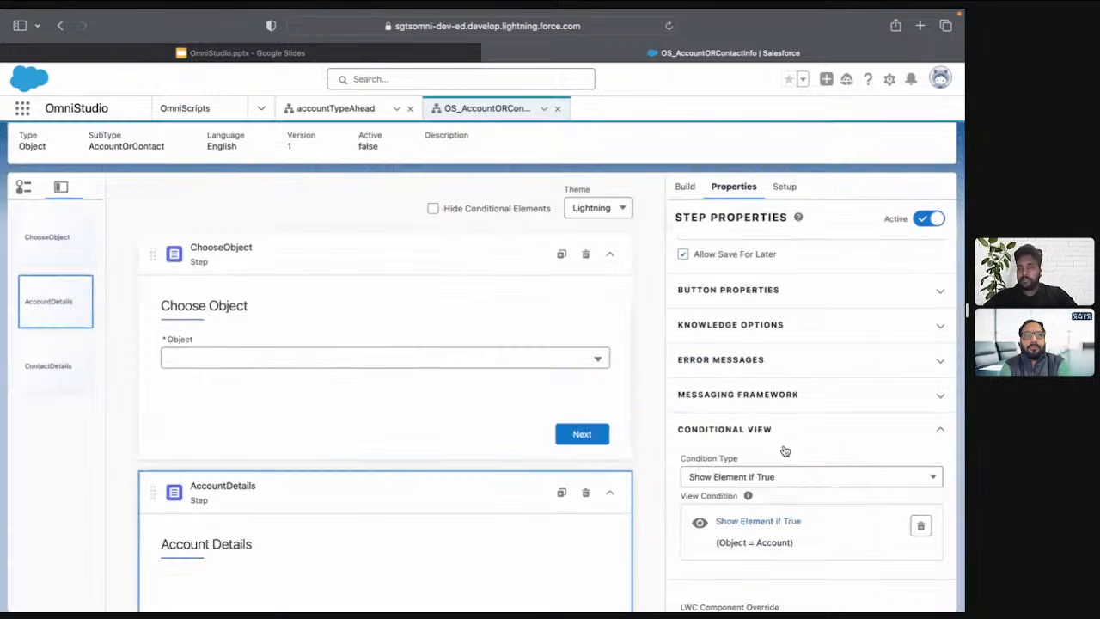
Add a conditional view rule to the ContactDetails step that shows it when Object is Equal To Contact
scroll(421, 489, down, 3)
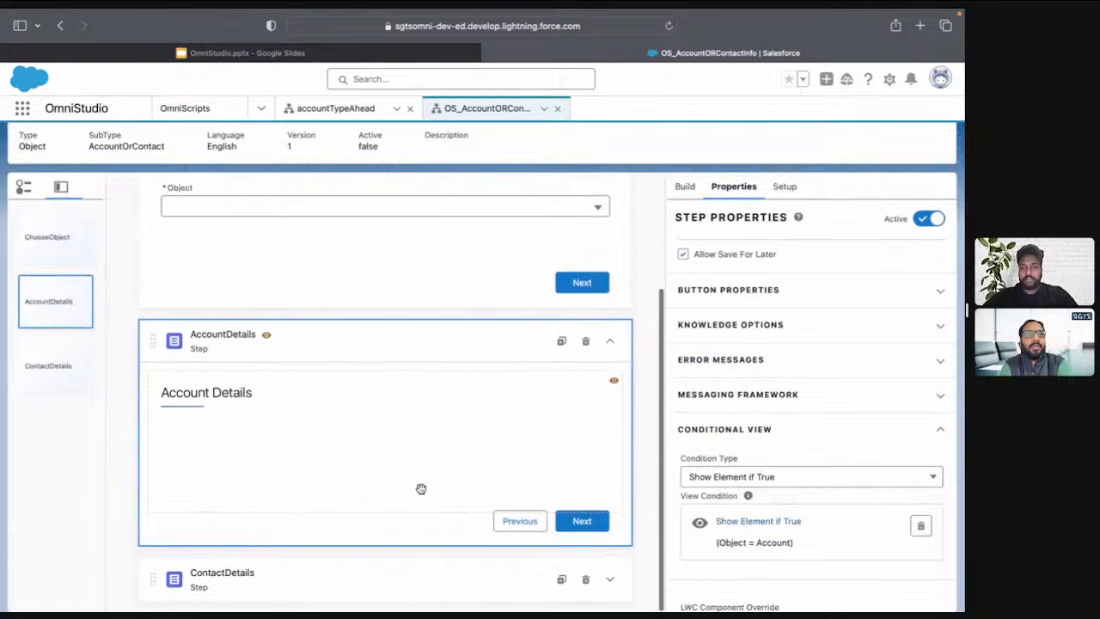
click(358, 582)
scroll(830, 490, down, 5)
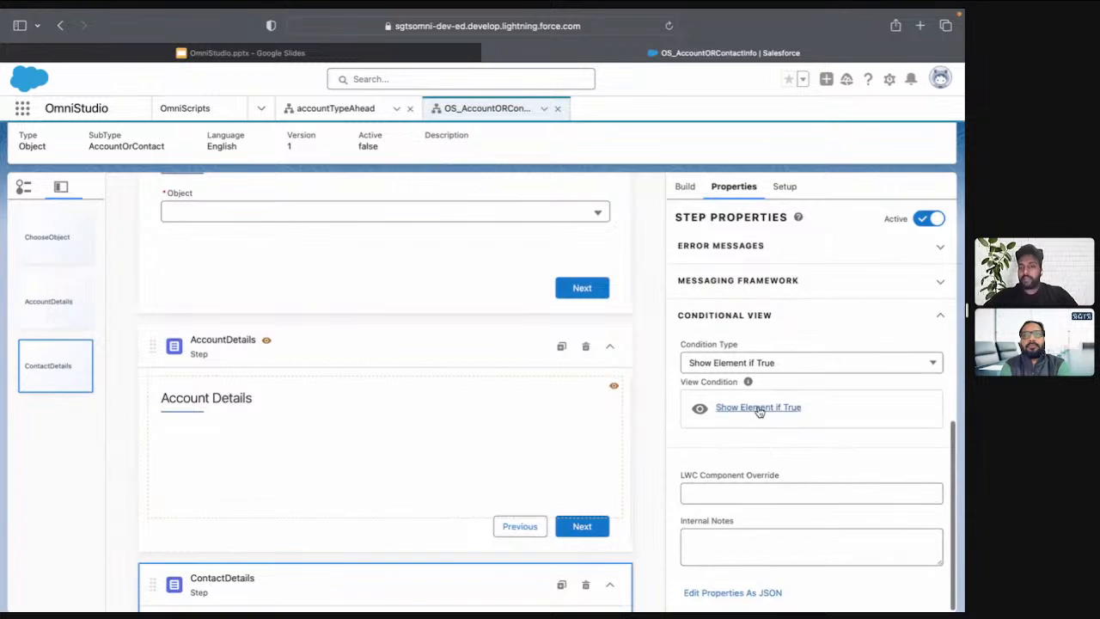
click(761, 407)
click(334, 381)
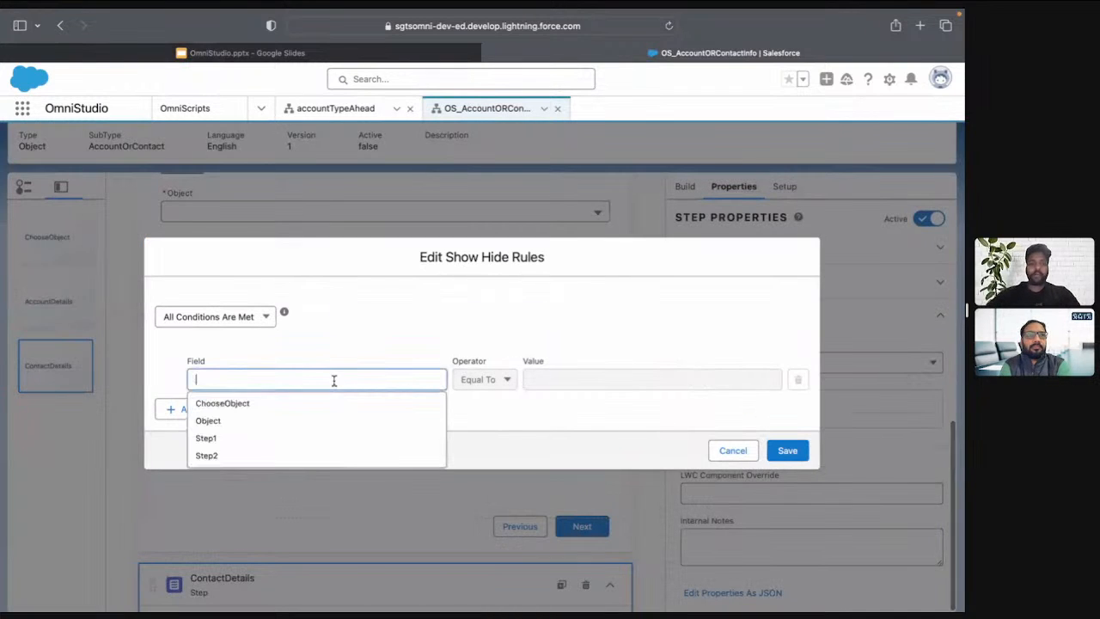
click(328, 426)
click(559, 383)
text(Contact)
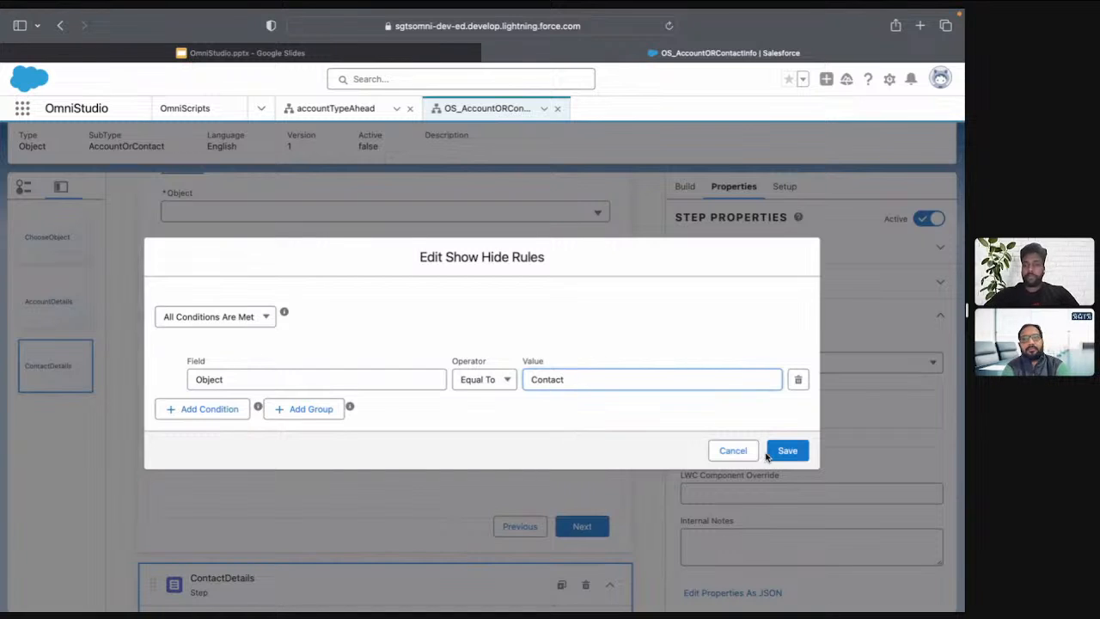
click(770, 453)
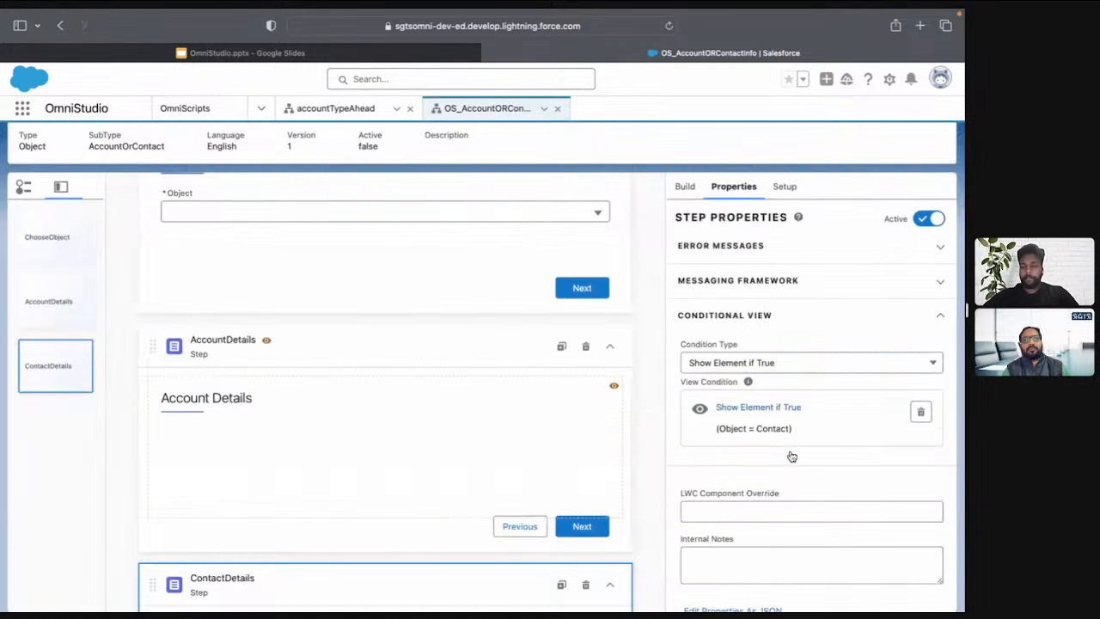
Preview the OmniScript, choose Account as the Object, and proceed to check the step that follows
scroll(535, 398, down, 2)
scroll(535, 394, up, 4)
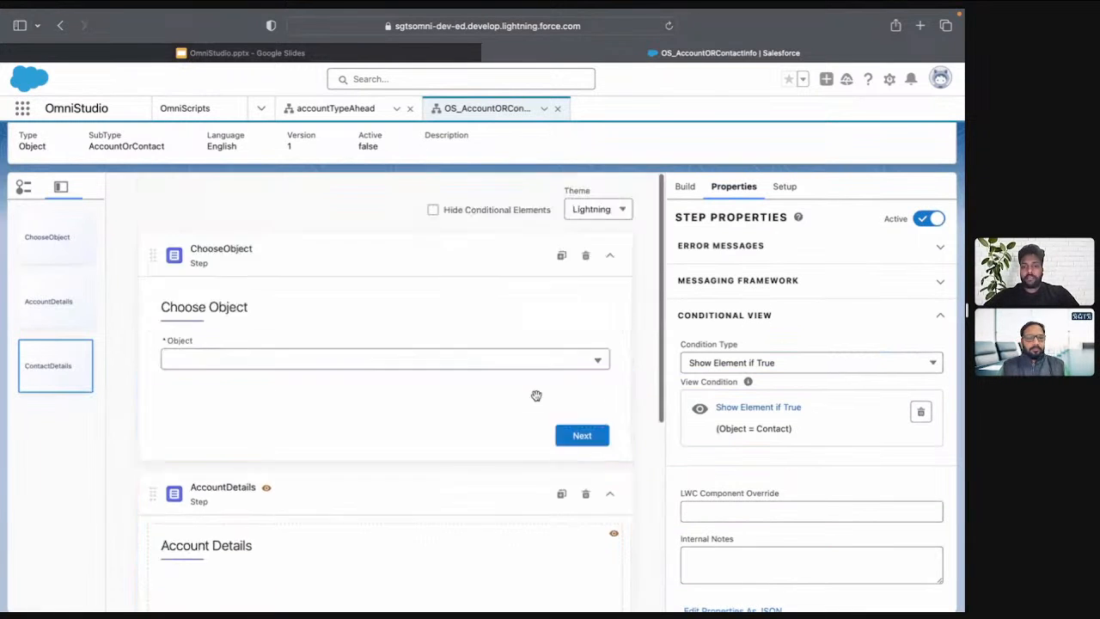
click(695, 152)
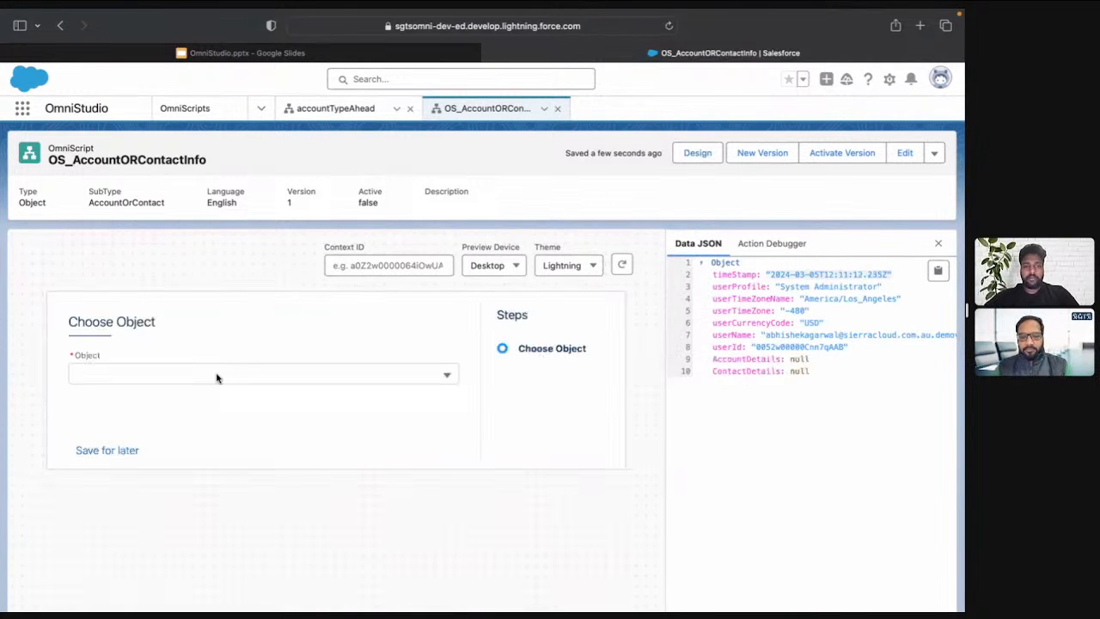
click(217, 377)
click(197, 423)
click(433, 449)
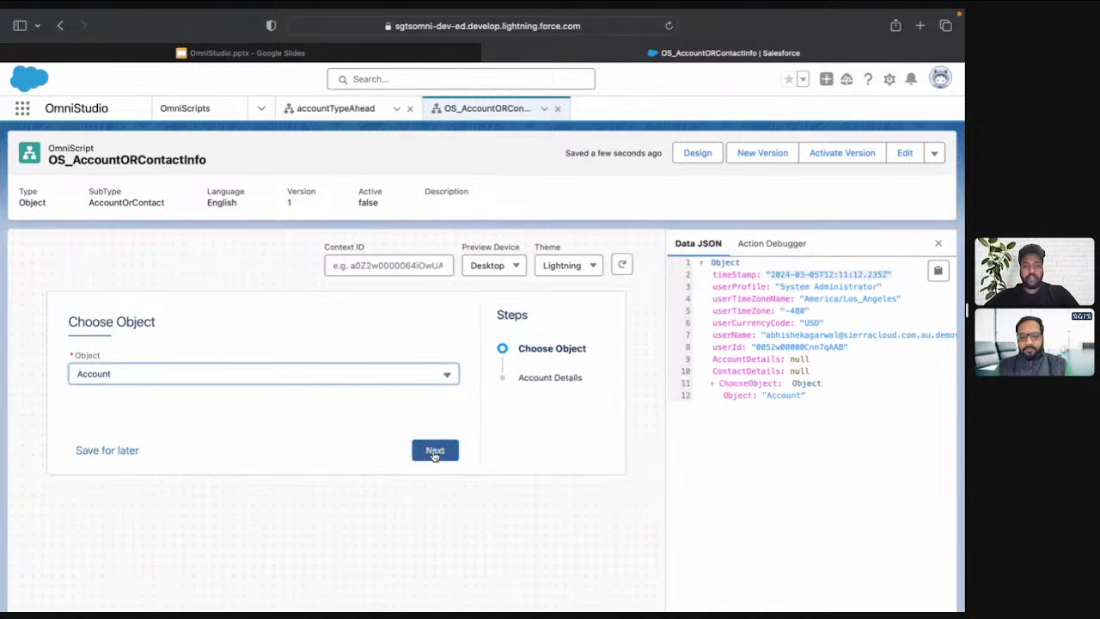
drag(163, 325, 51, 322)
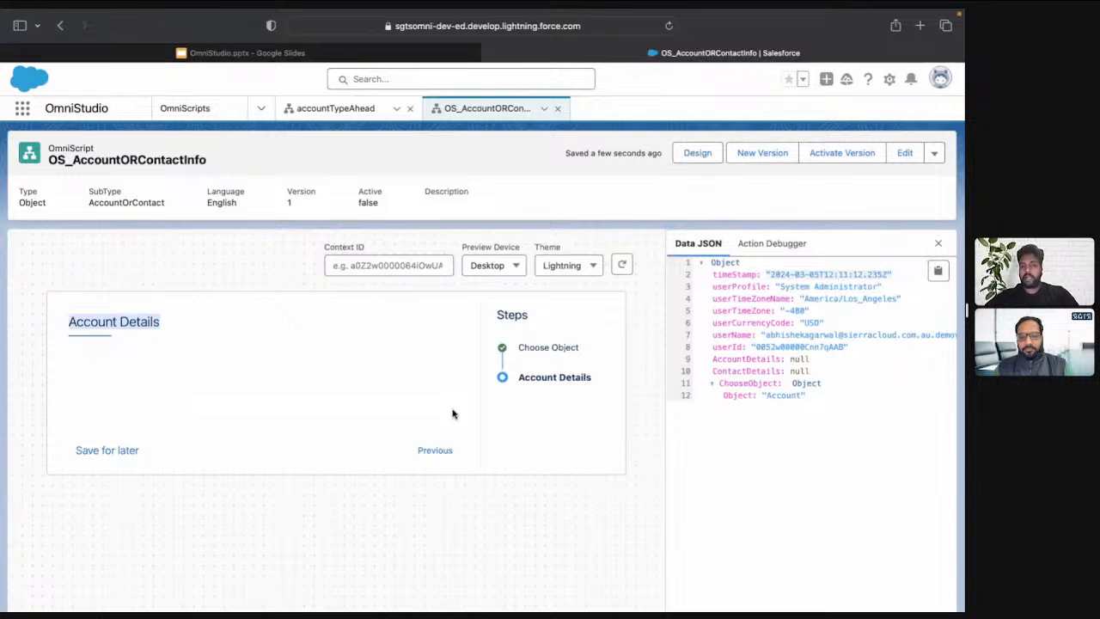
Return to the Choose Object step in the preview and switch the Object to Contact
click(435, 449)
click(249, 376)
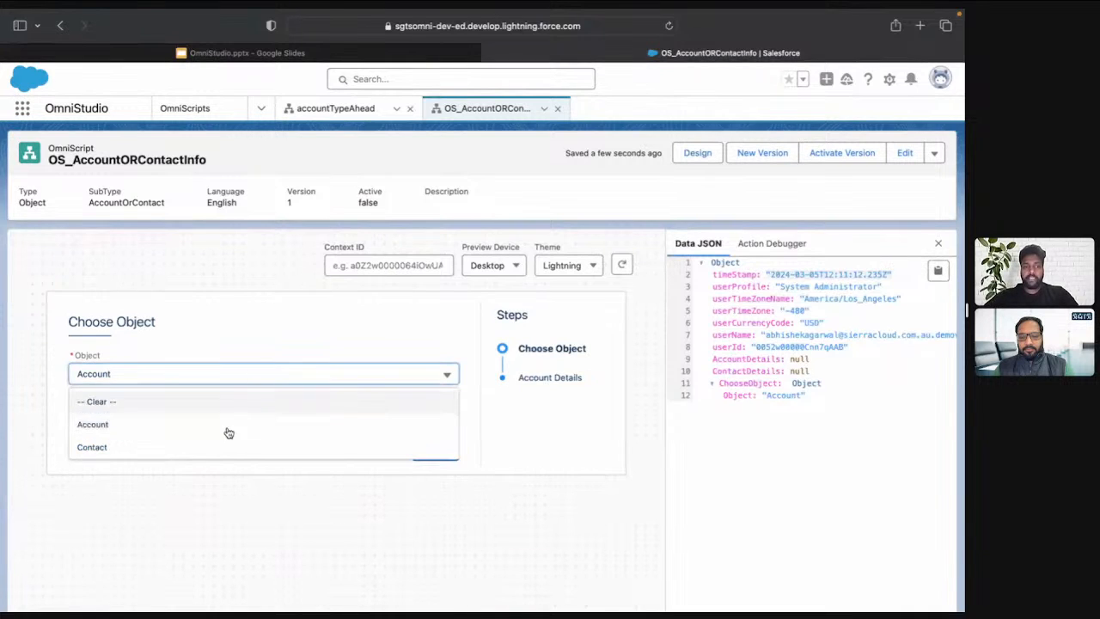
click(222, 446)
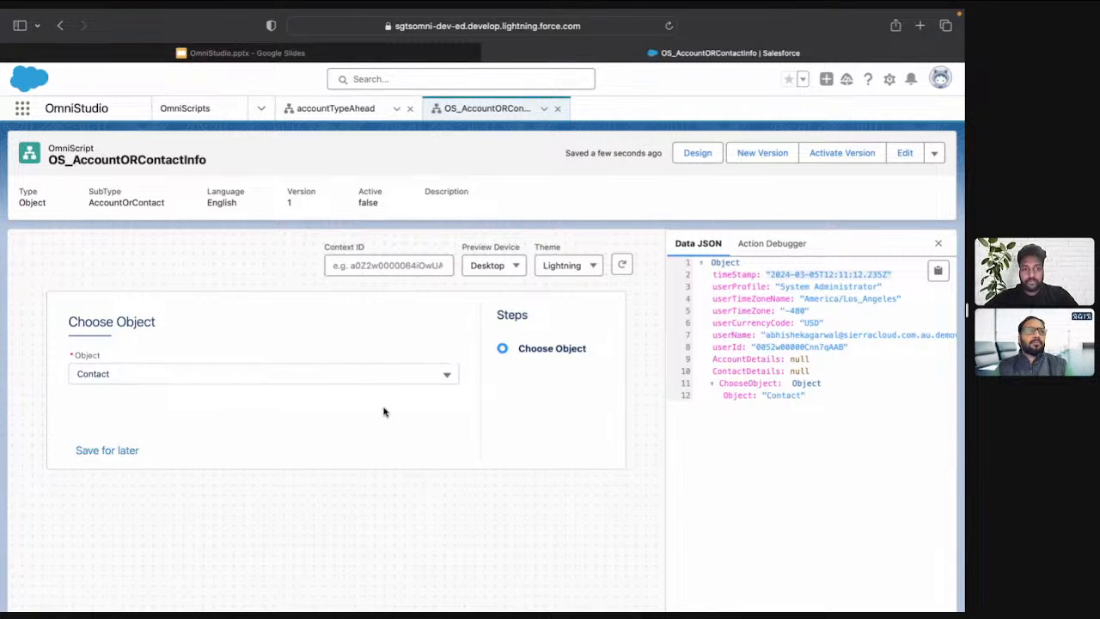
Reload the preview and choose Contact as the Object again to retest the conditional step
click(629, 267)
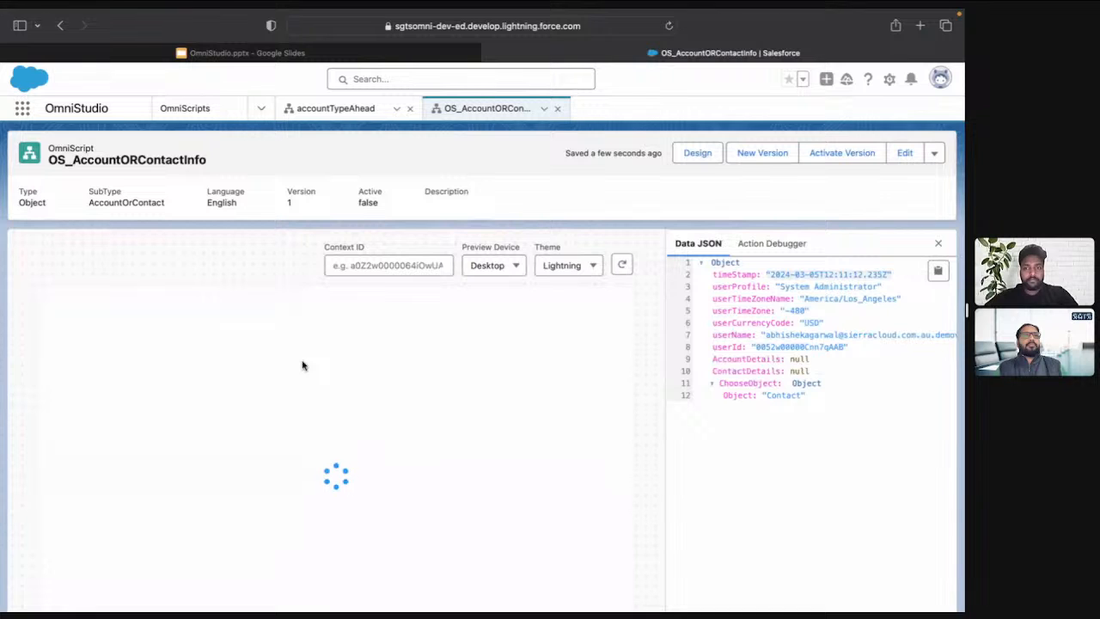
click(188, 375)
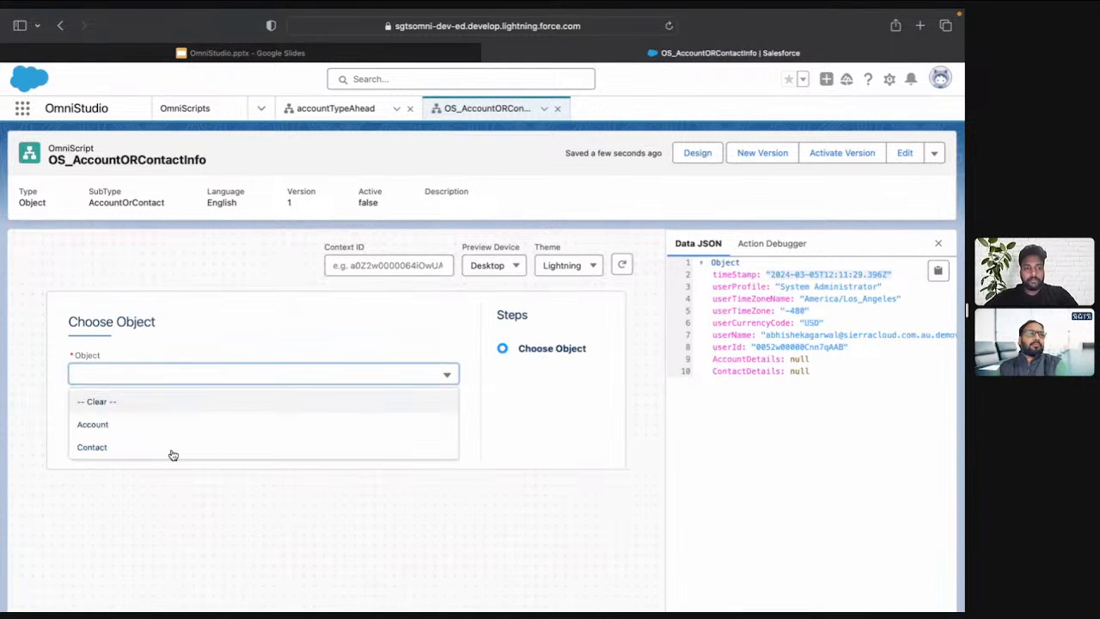
click(169, 450)
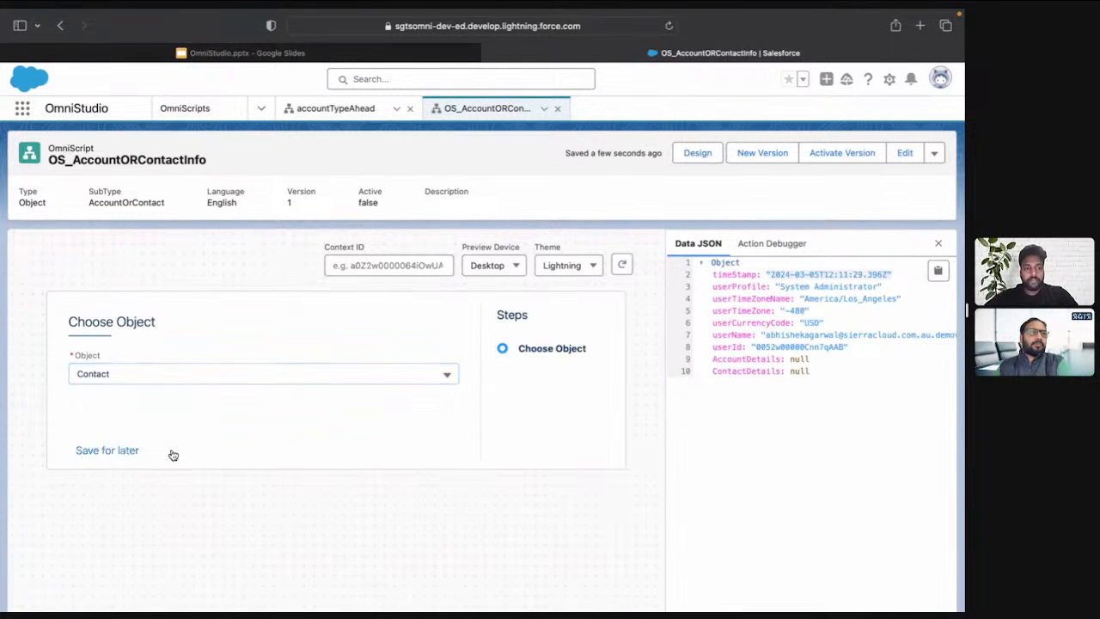
Return to the design view and review the ContactDetails step's conditional view settings
click(697, 153)
scroll(422, 513, down, 5)
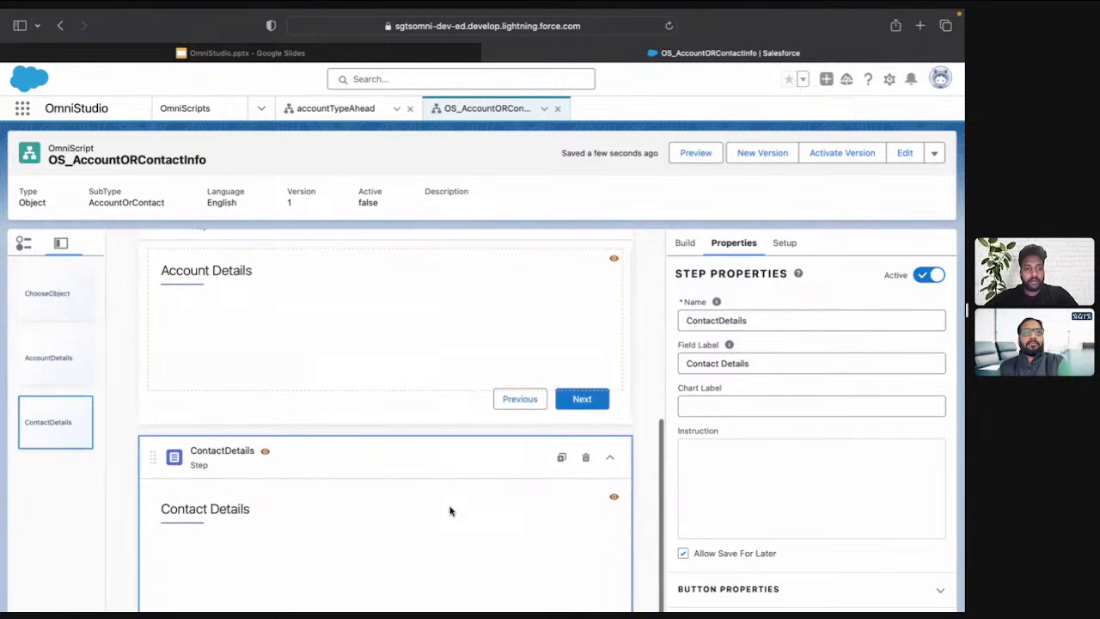
scroll(768, 467, down, 4)
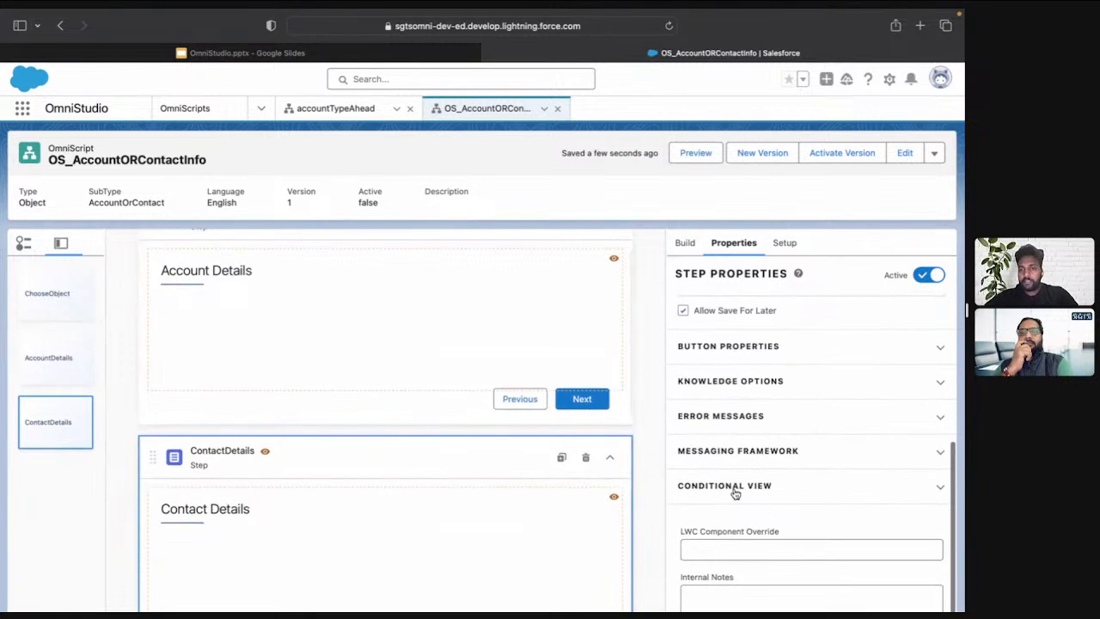
click(736, 486)
scroll(748, 518, down, 1)
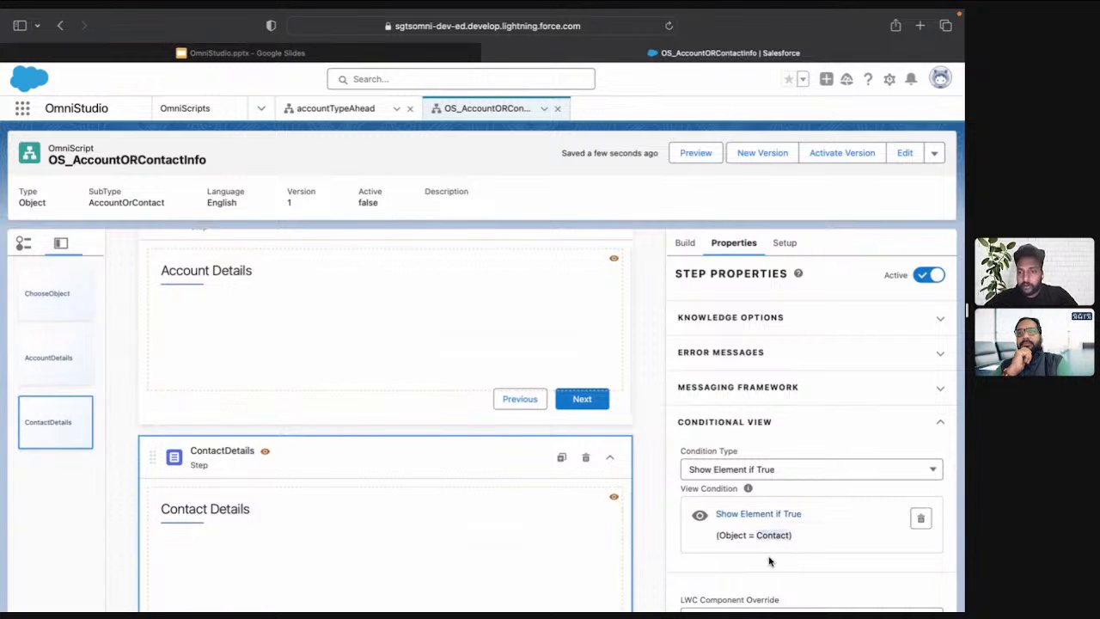
Inspect the value and label of the Object dropdown's Contact option, closing its editor without changes
scroll(550, 442, up, 5)
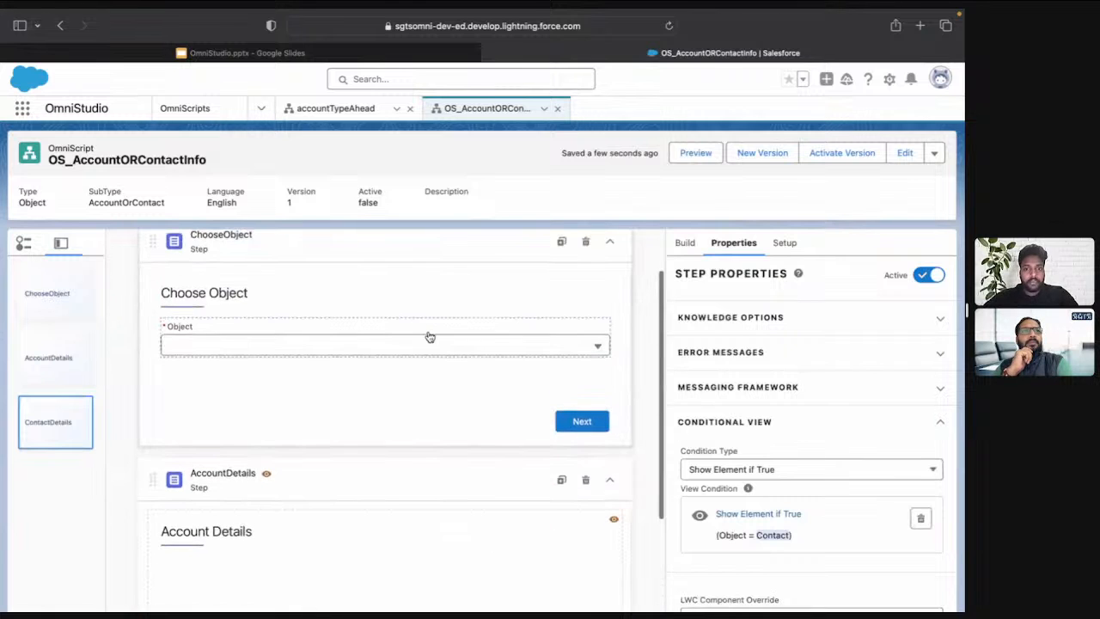
click(430, 331)
scroll(776, 465, down, 3)
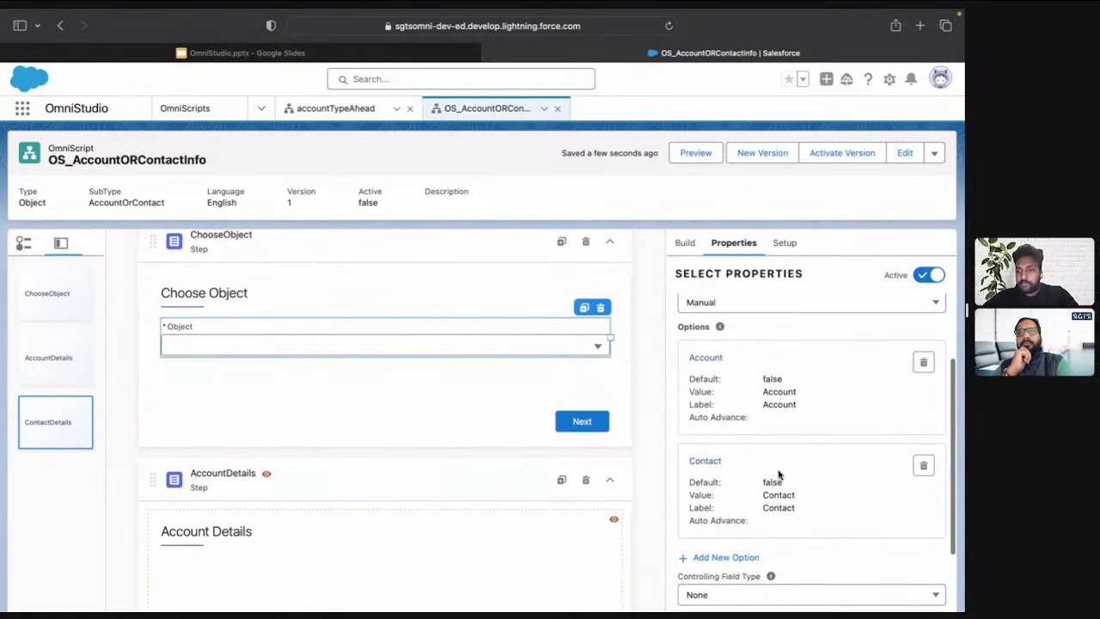
double_click(782, 508)
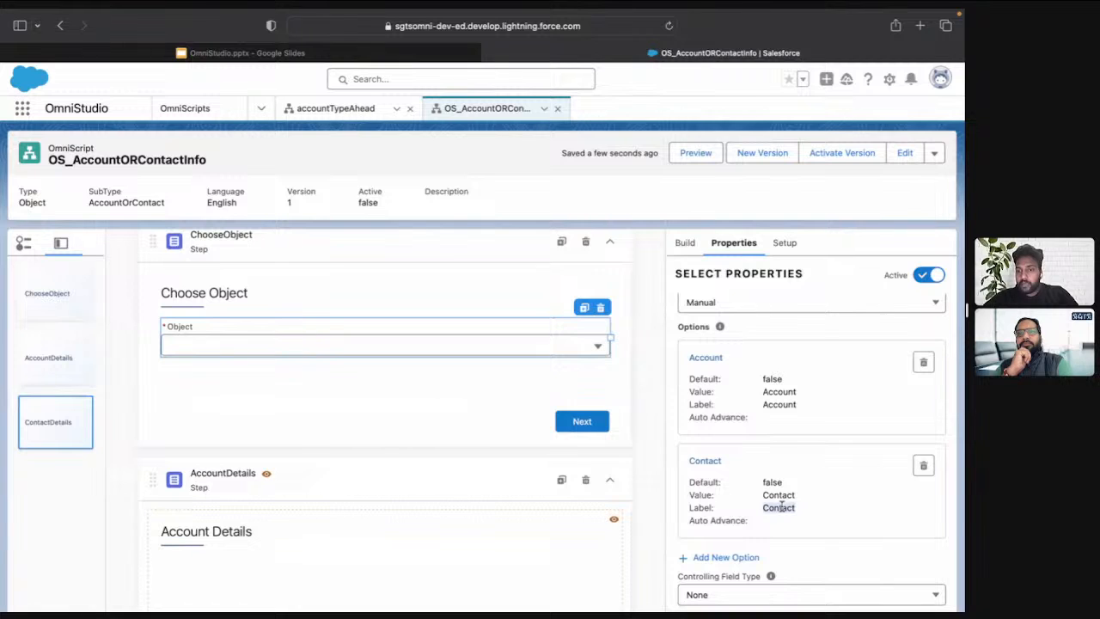
click(706, 462)
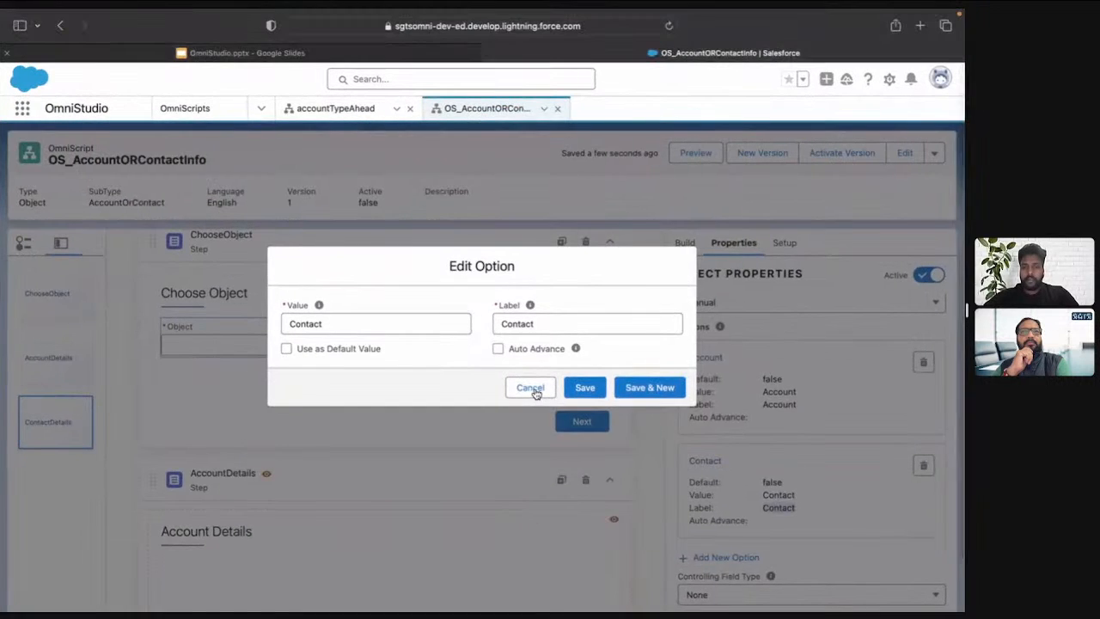
click(528, 373)
Select the ContactDetails step and open its conditional view settings
scroll(519, 401, down, 5)
scroll(519, 402, up, 2)
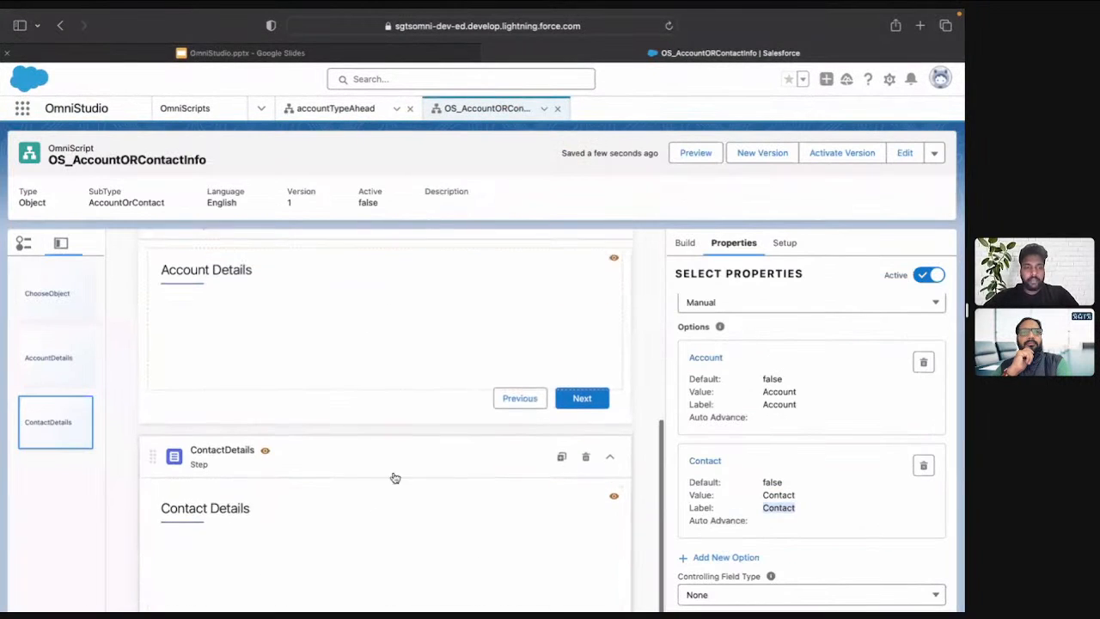
click(455, 455)
scroll(669, 443, down, 5)
scroll(668, 444, up, 1)
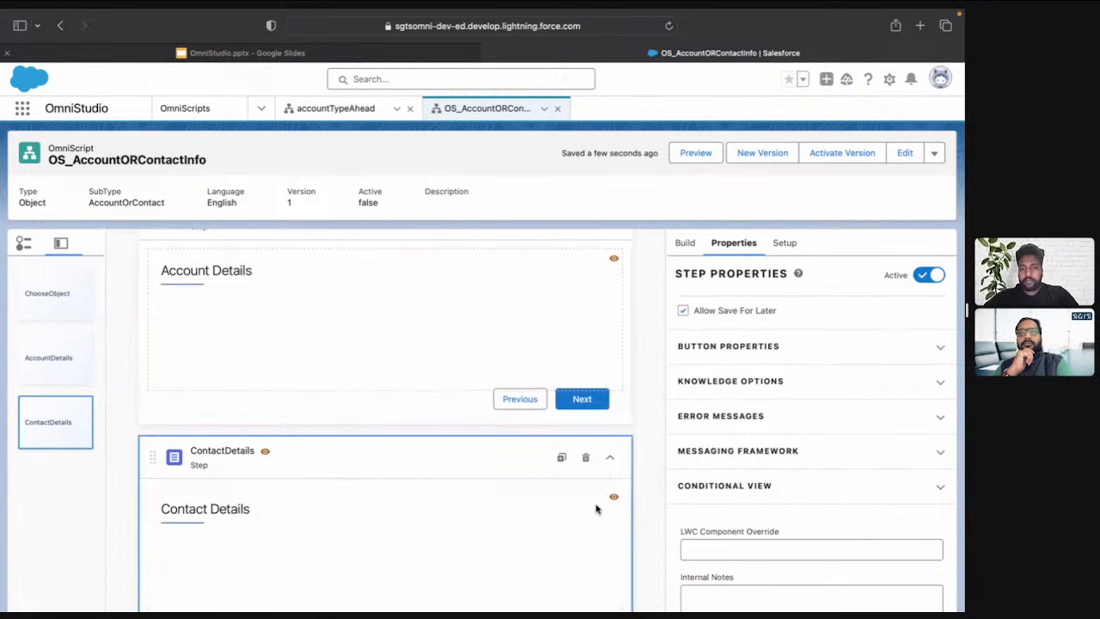
scroll(736, 423, down, 2)
scroll(729, 482, up, 3)
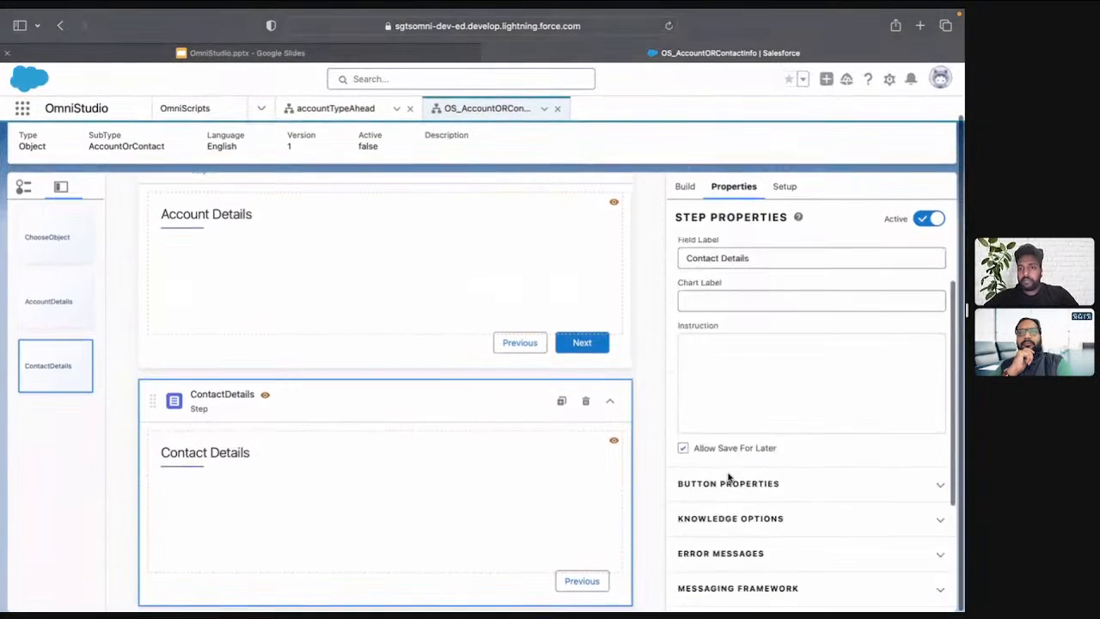
scroll(729, 477, down, 3)
click(726, 427)
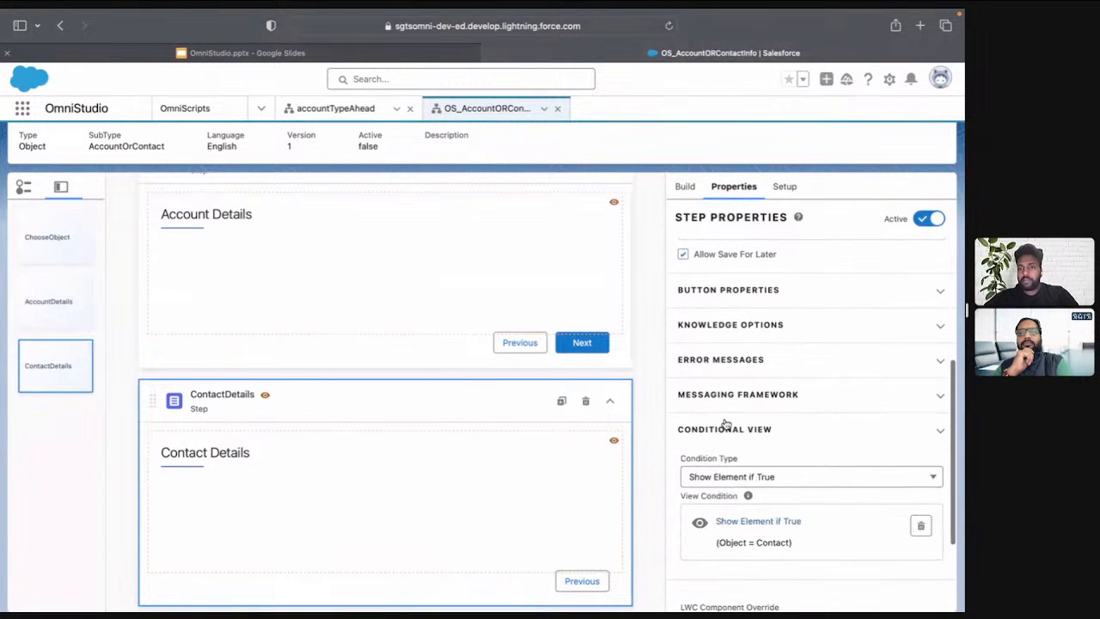
Recheck the Contact value in the ContactDetails show/hide rule and save the rule again
click(749, 523)
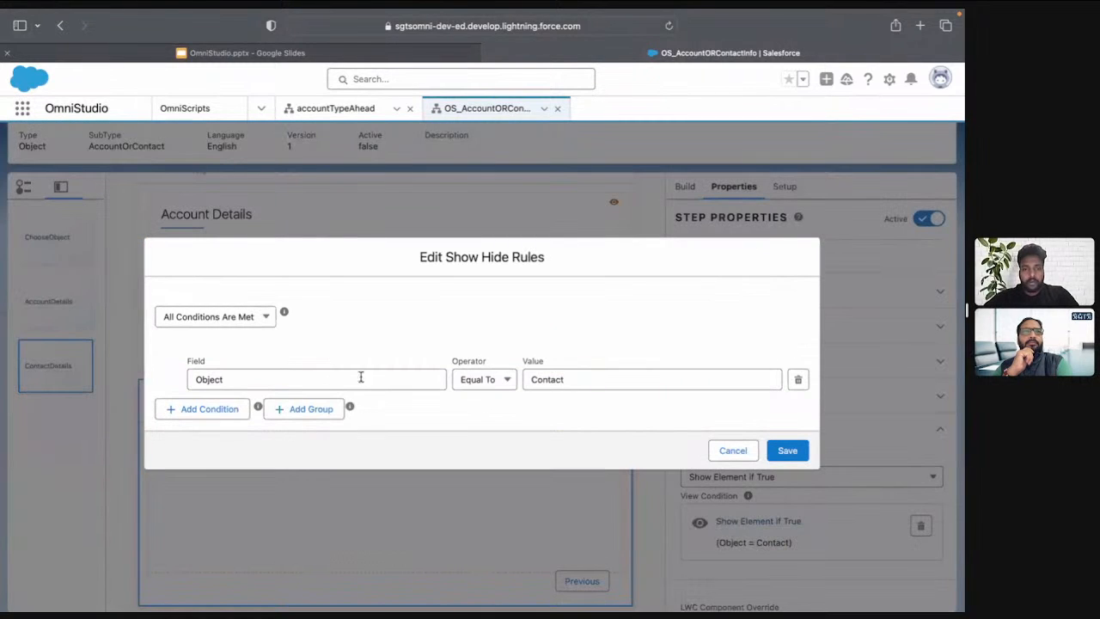
key(super+f)
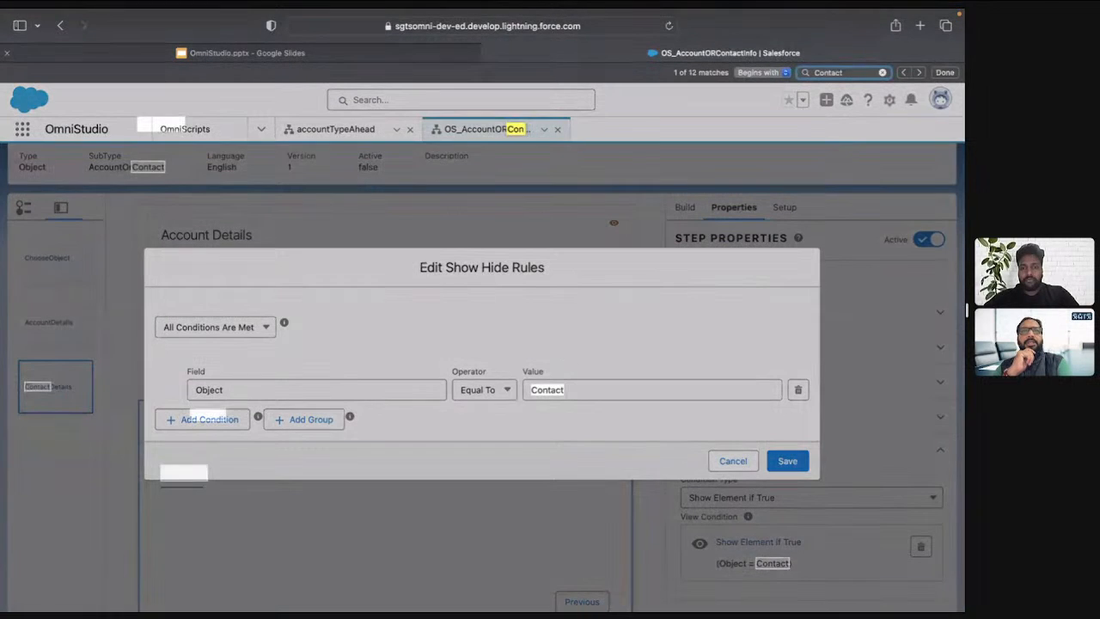
key(Escape)
click(573, 380)
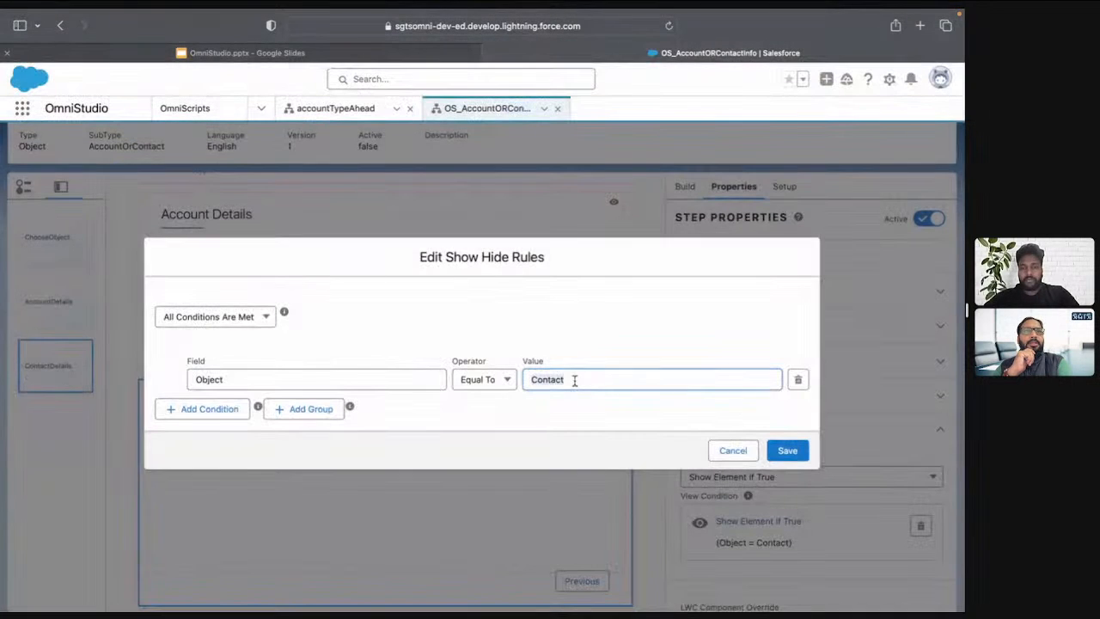
click(784, 450)
Preview the OmniScript and choose Contact as the Object to retest the Contact branch
scroll(464, 435, up, 5)
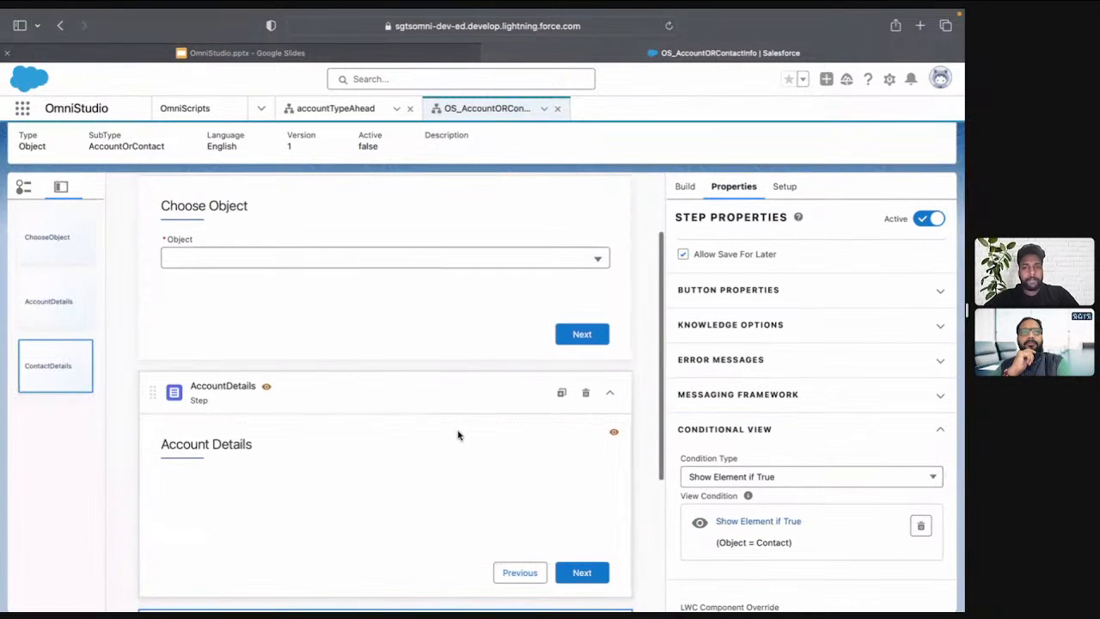
scroll(458, 435, up, 2)
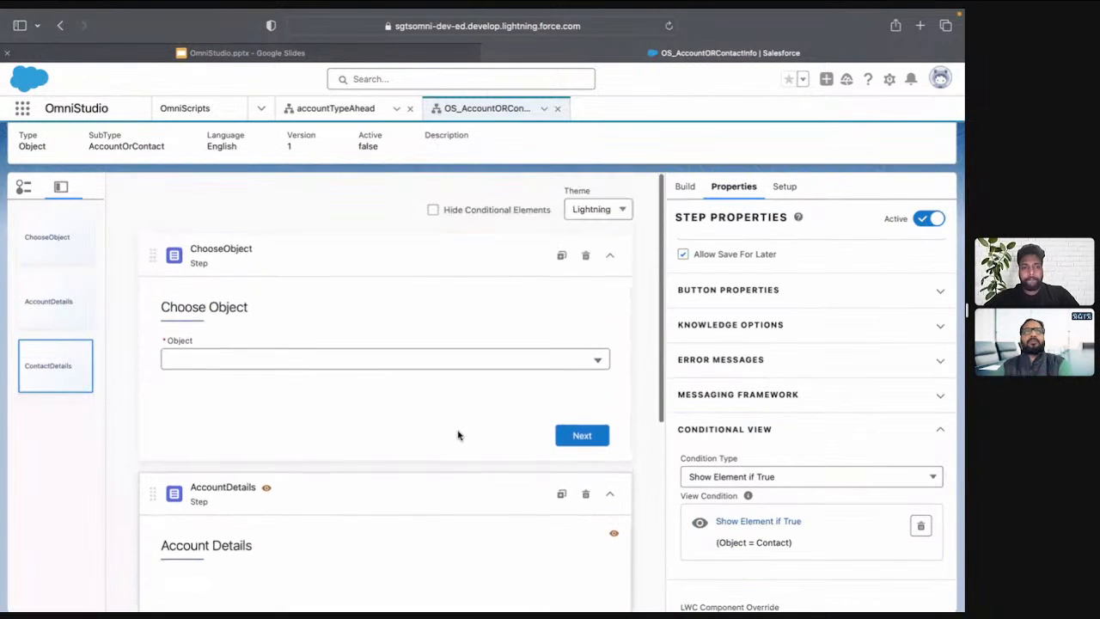
scroll(688, 171, up, 1)
click(690, 156)
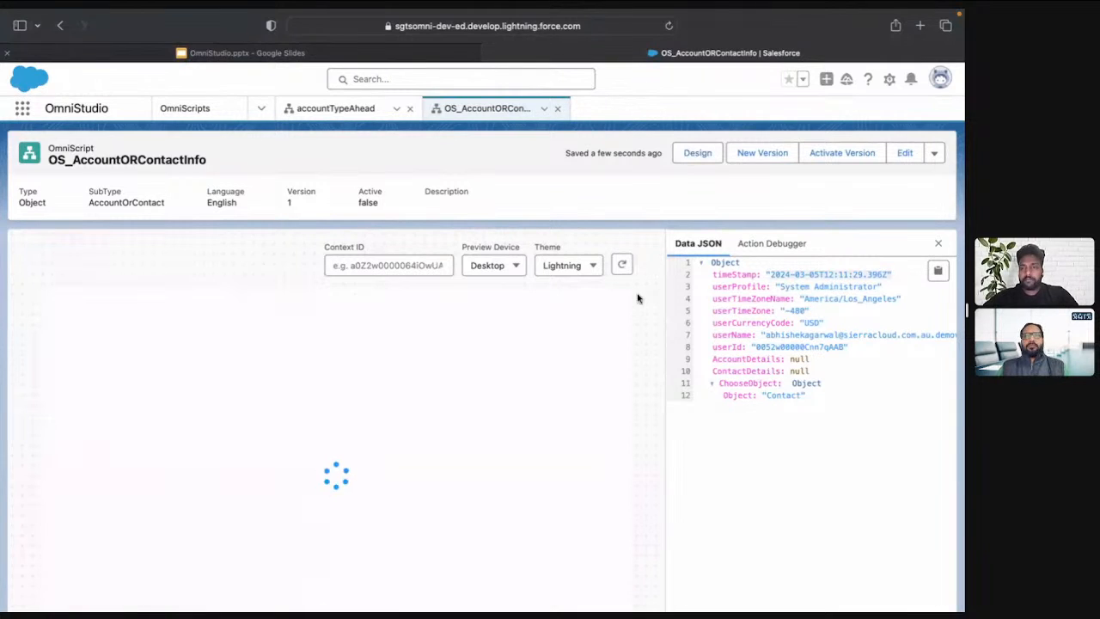
click(287, 376)
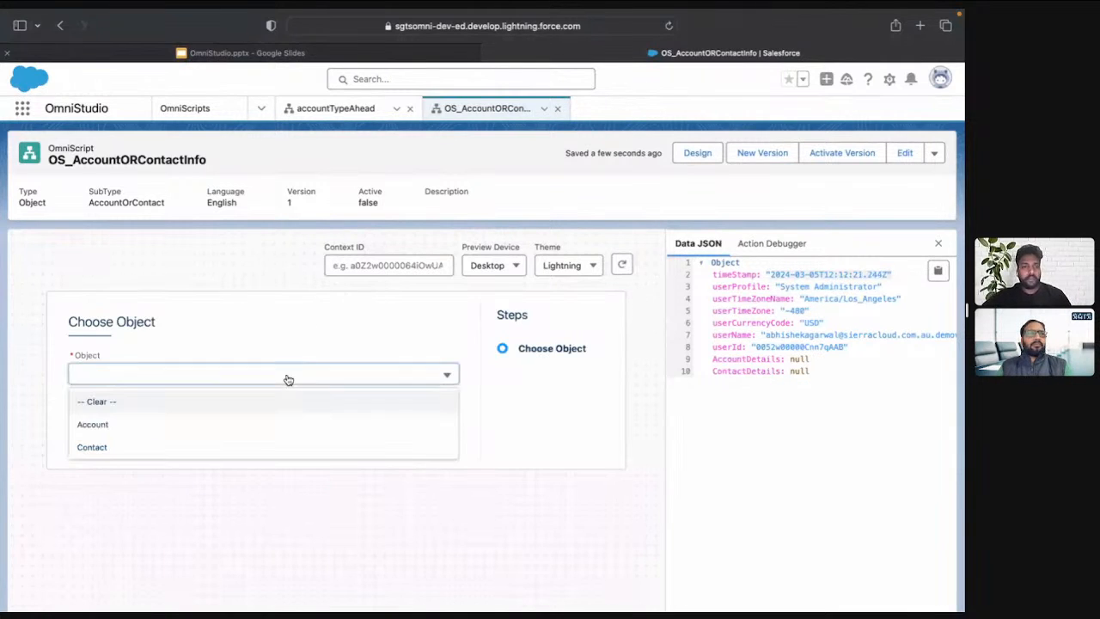
click(214, 447)
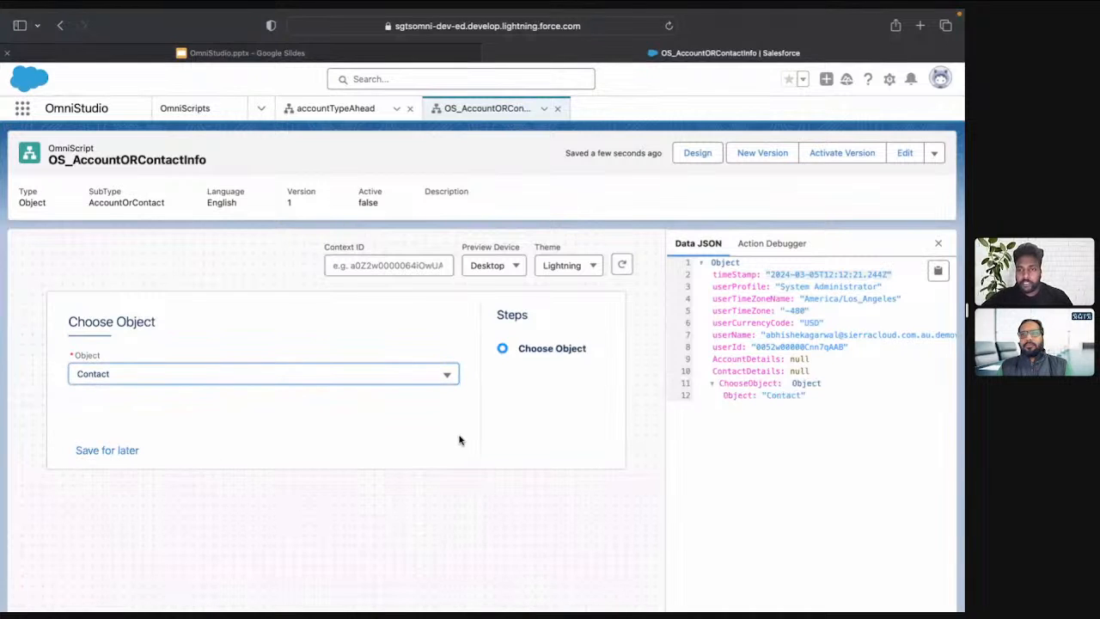
Choose Account as the Object in the preview, advance to Account Details, and go back to Choose Object
click(376, 372)
click(233, 425)
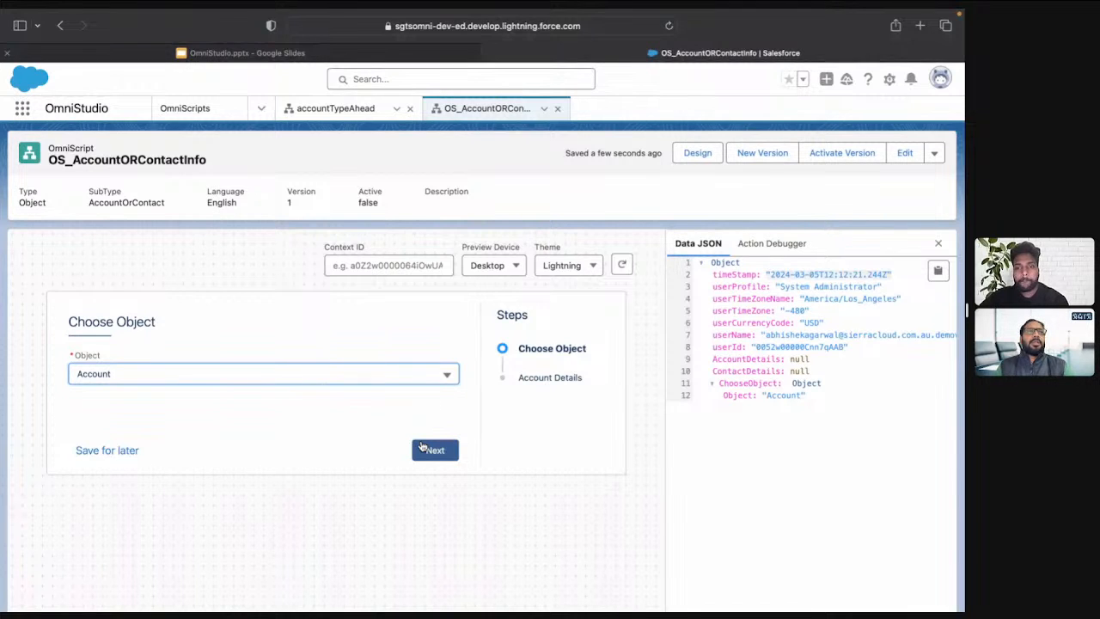
click(442, 454)
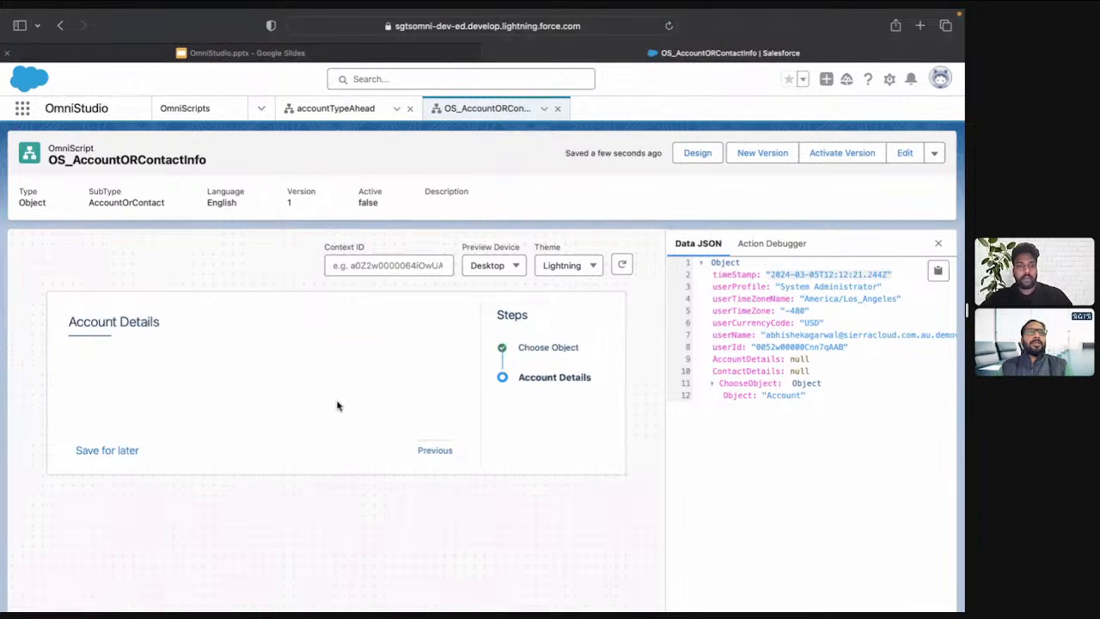
click(435, 450)
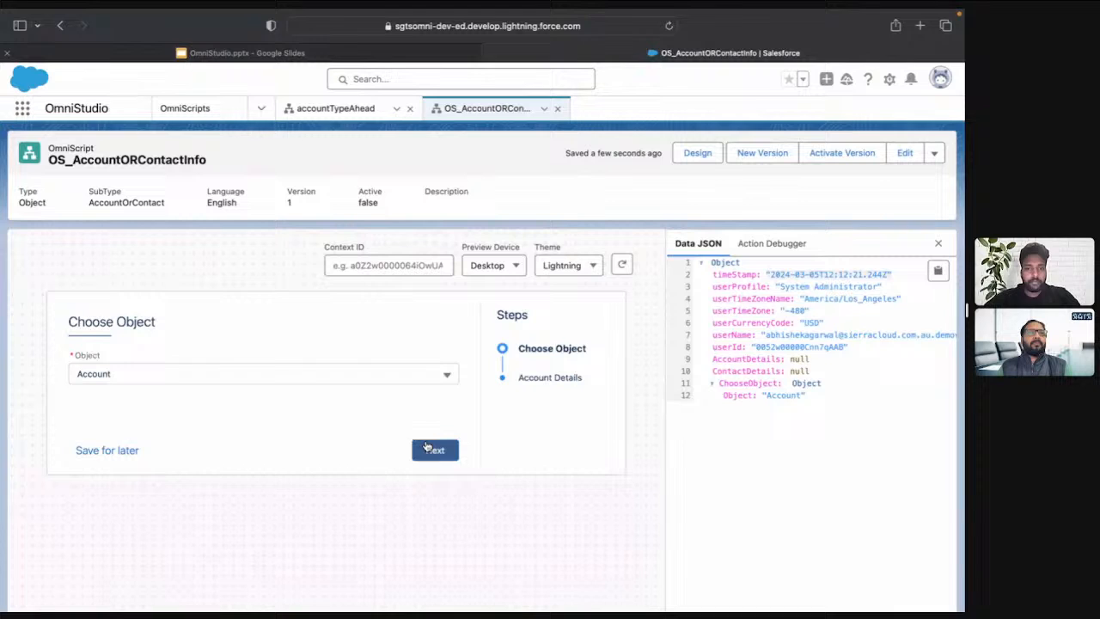
Switch the previewed Object back to Contact and return to the design view
click(343, 376)
click(253, 445)
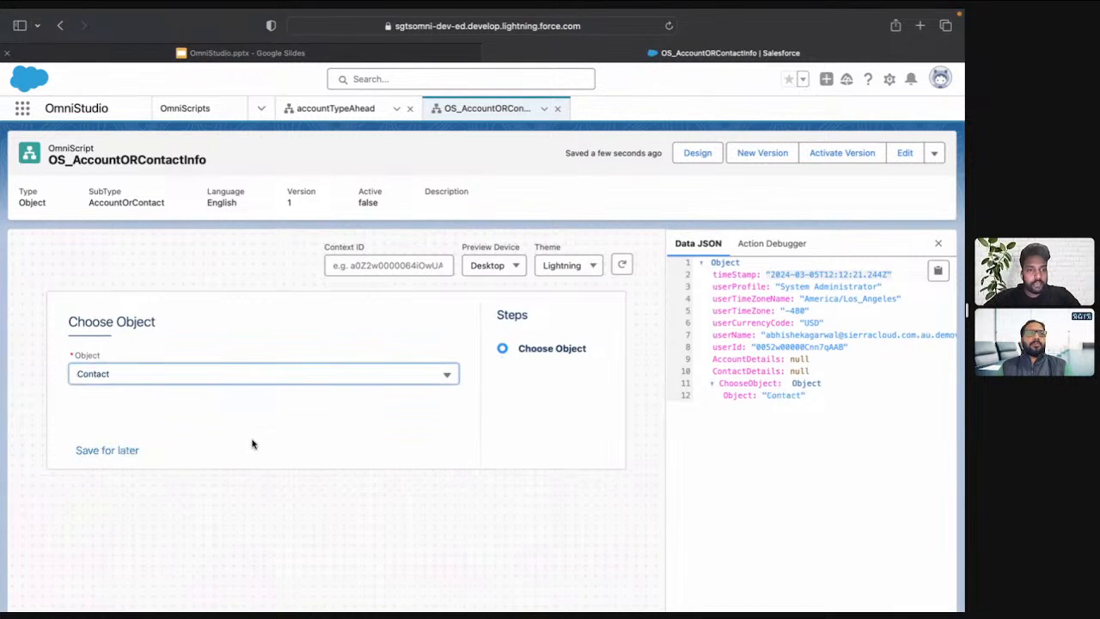
click(697, 152)
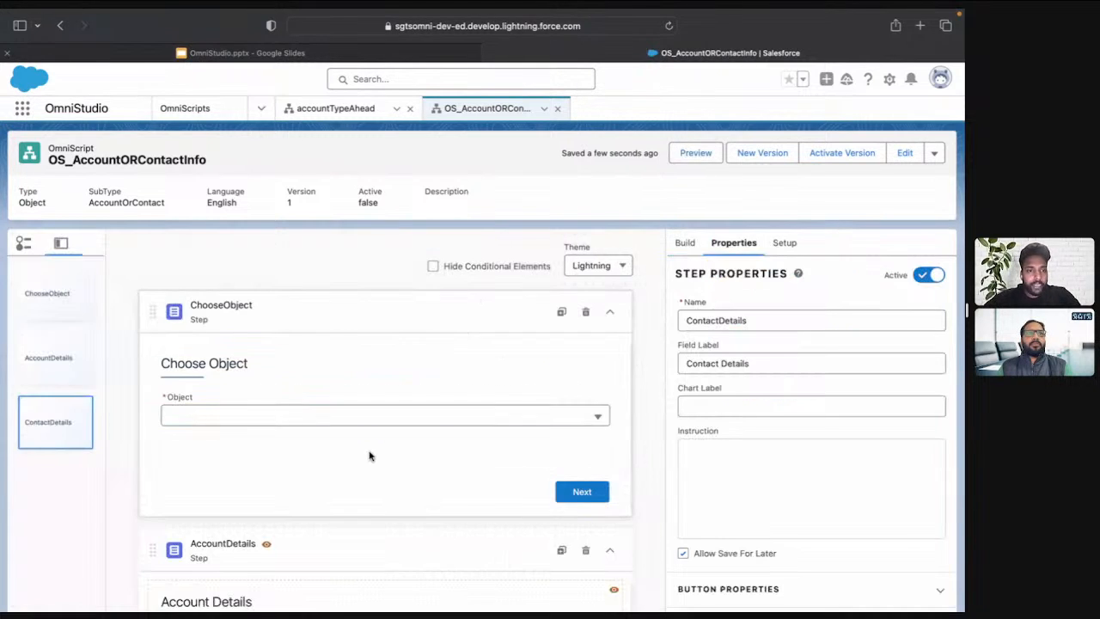
Inspect the Contact value in the ContactDetails step's show/hide rule, closing the rule editor without saving
scroll(370, 456, down, 5)
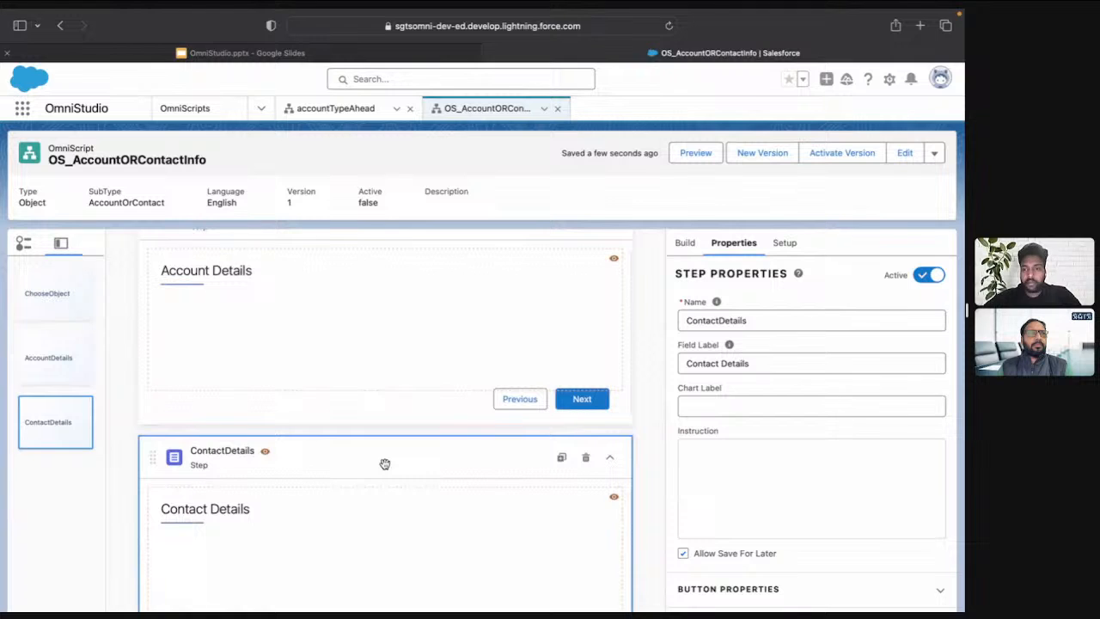
scroll(802, 483, down, 3)
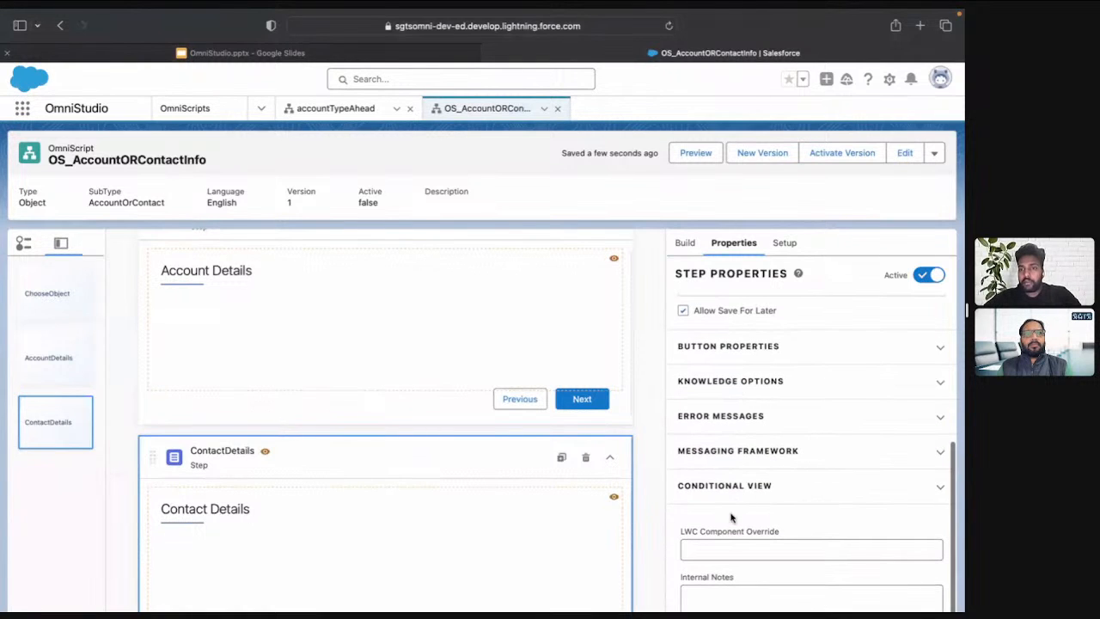
click(726, 487)
scroll(724, 473, down, 2)
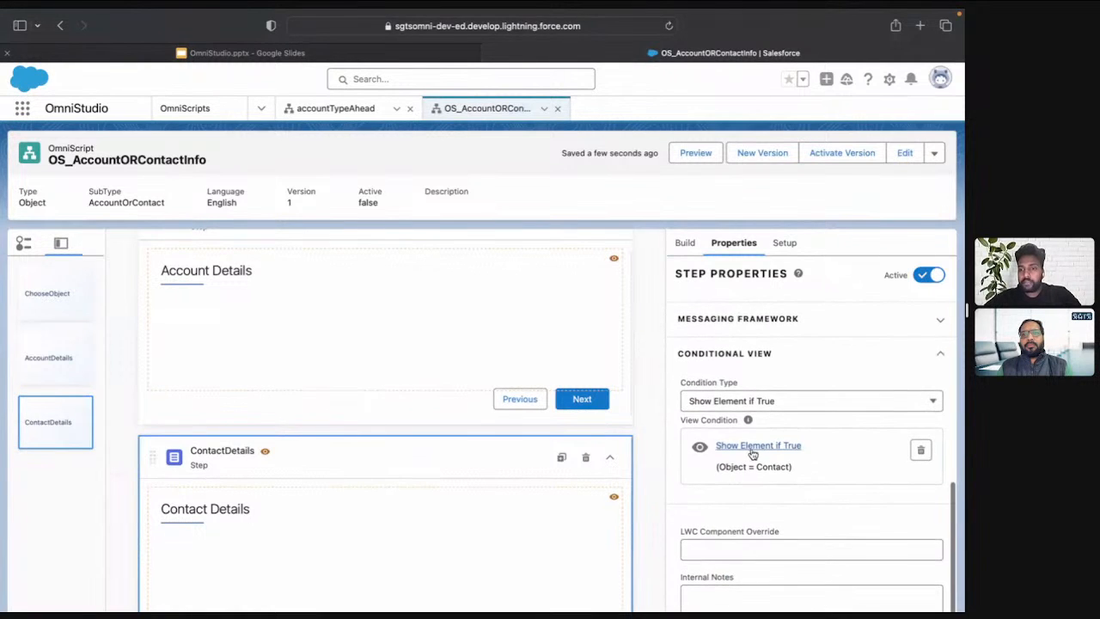
click(753, 448)
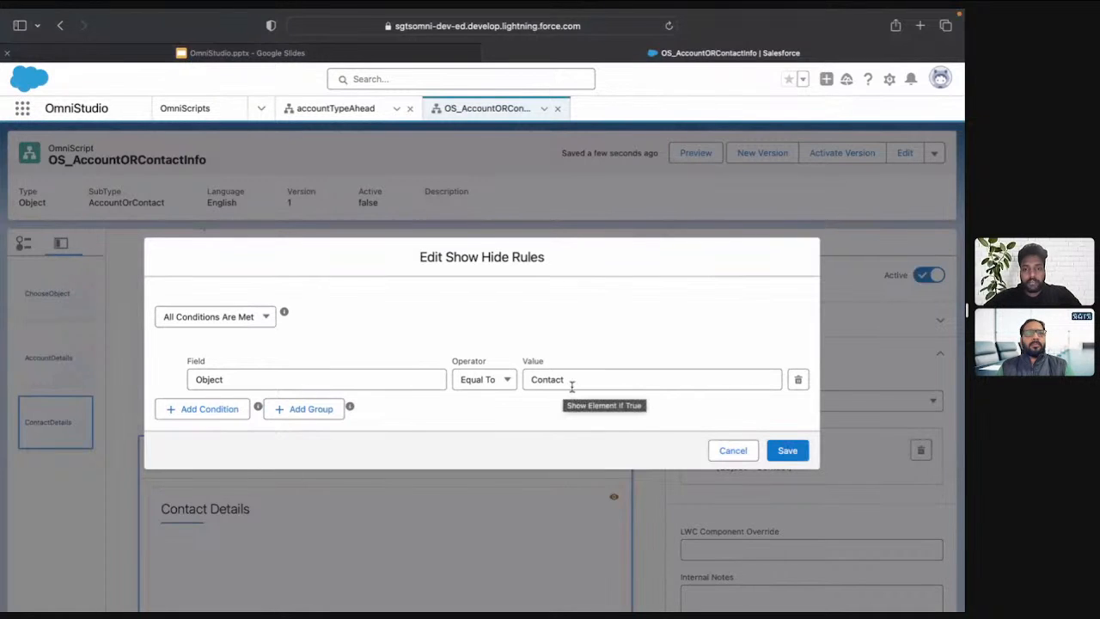
click(657, 381)
key(BackSpace)
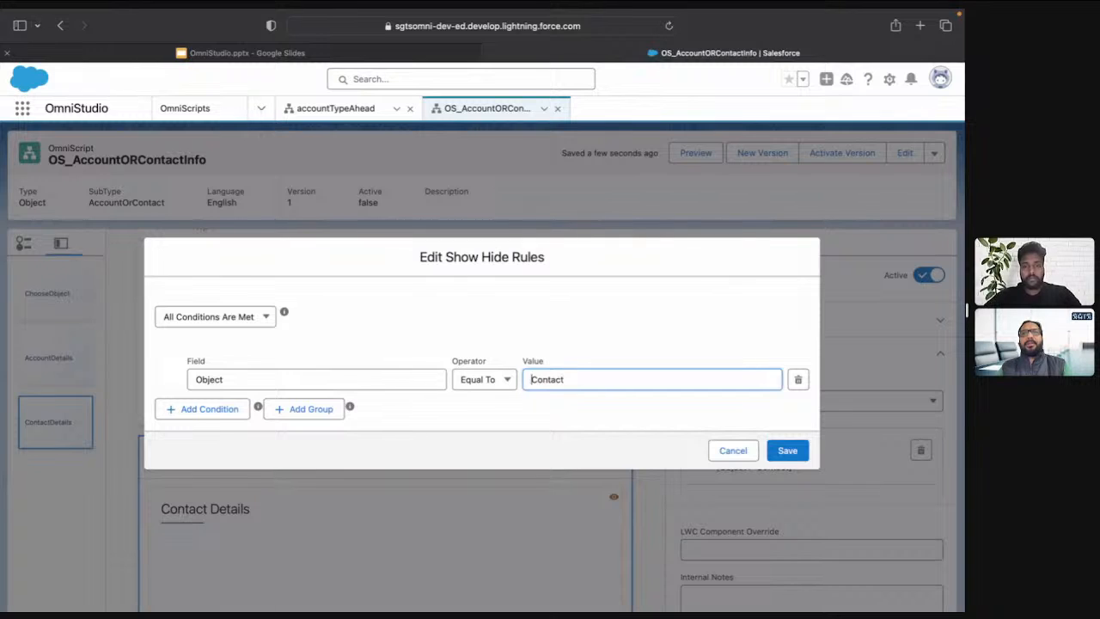
click(719, 450)
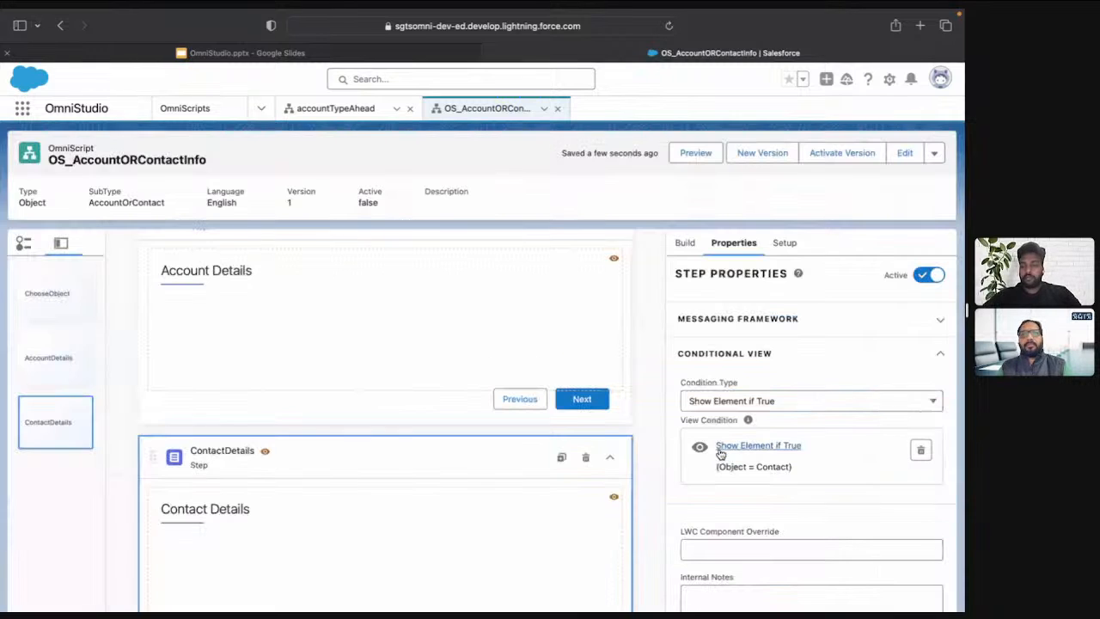
Delete the ContactDetails step and add a new Step element below AccountDetails
click(586, 459)
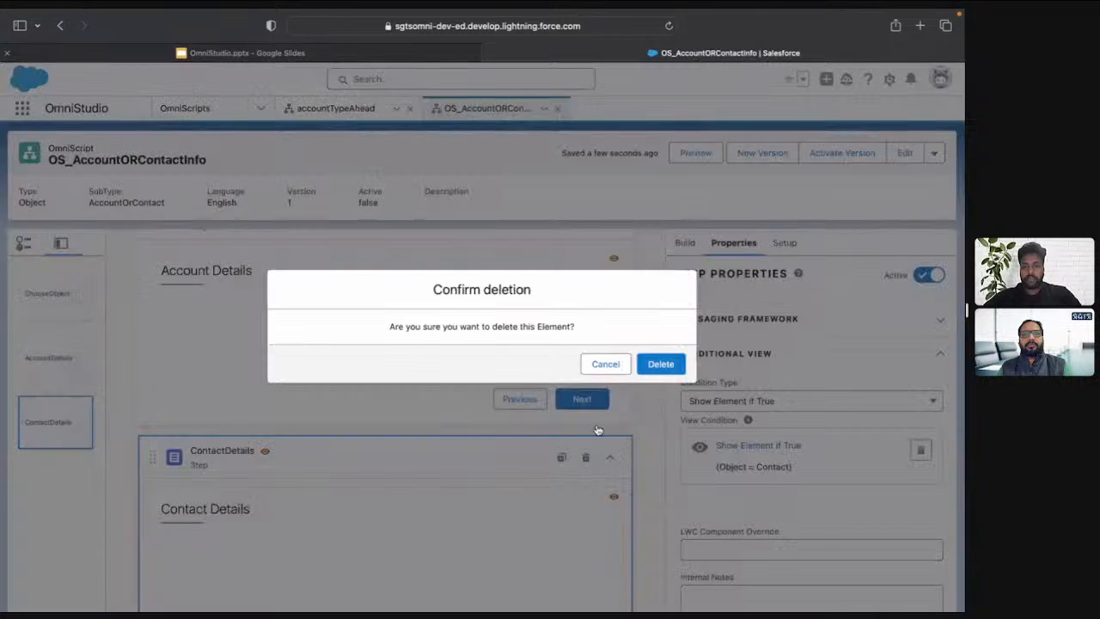
click(666, 364)
click(702, 273)
text(step)
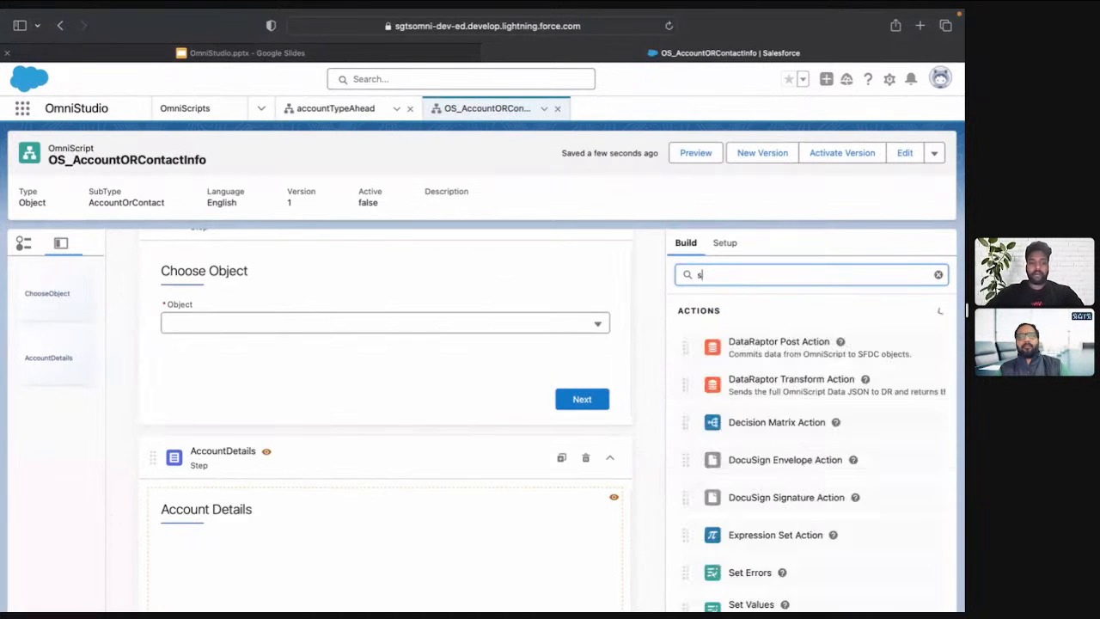
click(609, 462)
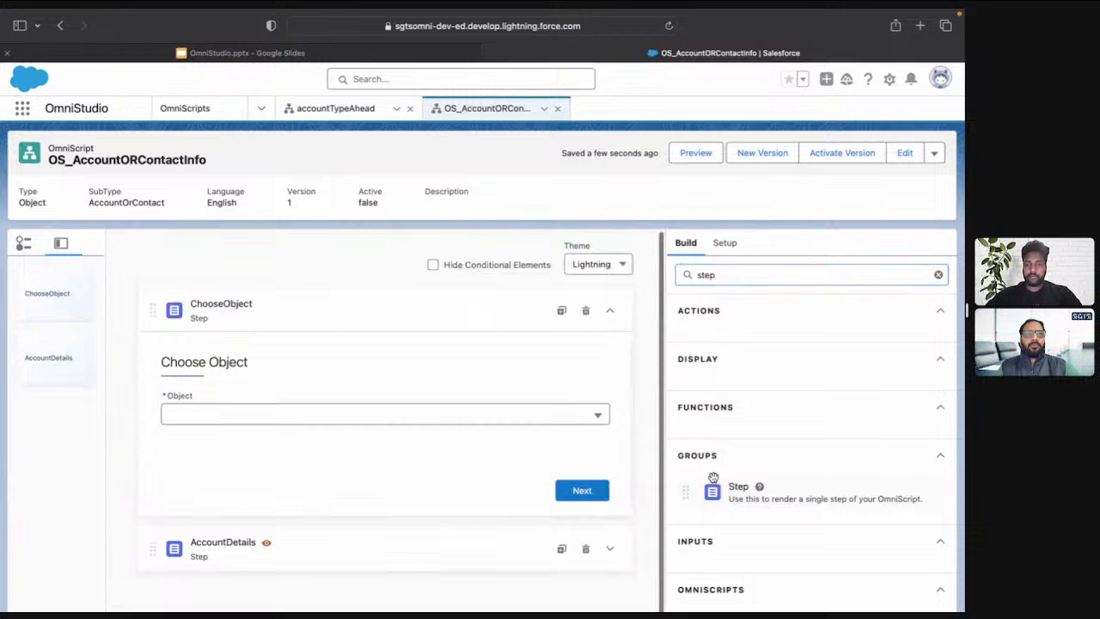
scroll(602, 499, down, 2)
drag(752, 442, 535, 538)
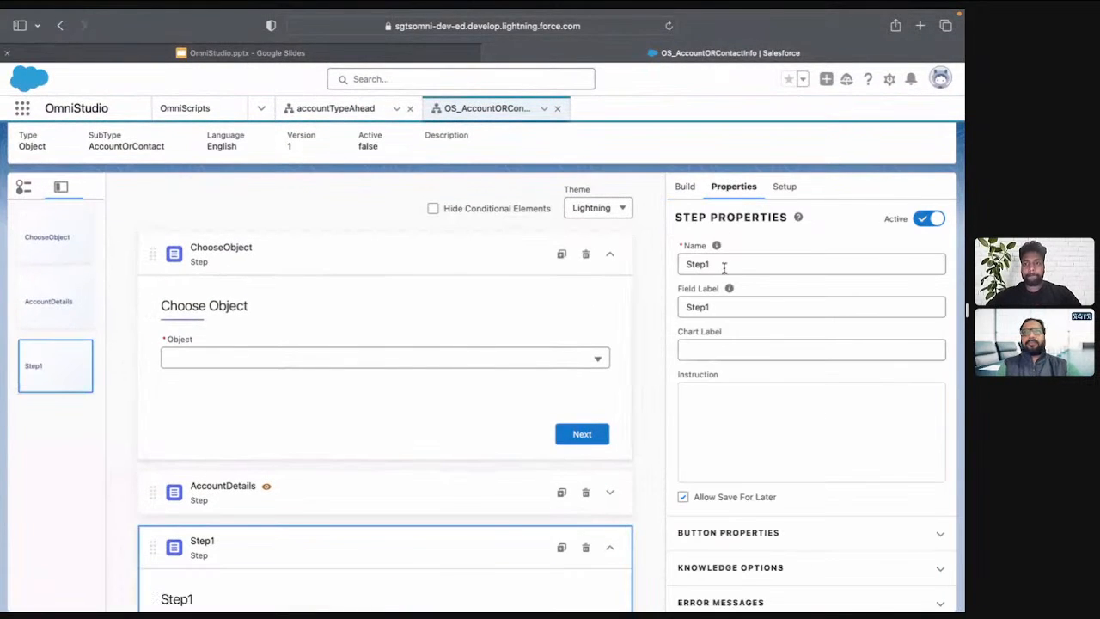
Name the new step ContactDetails and set its field label to Contact Details
triple_click(724, 265)
text(Contact)
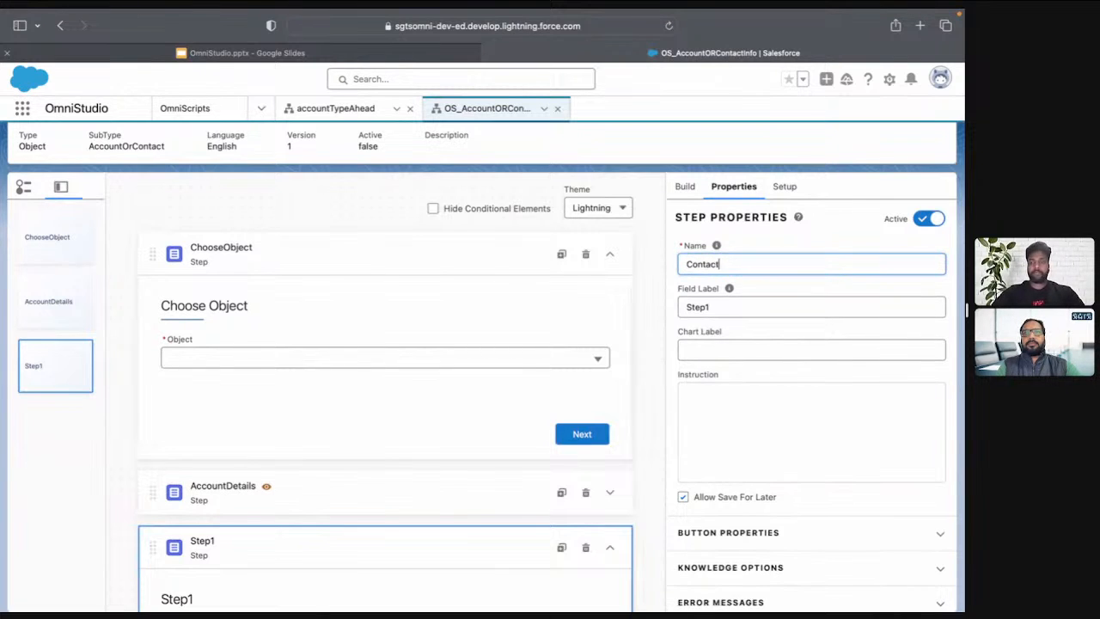
text( Details)
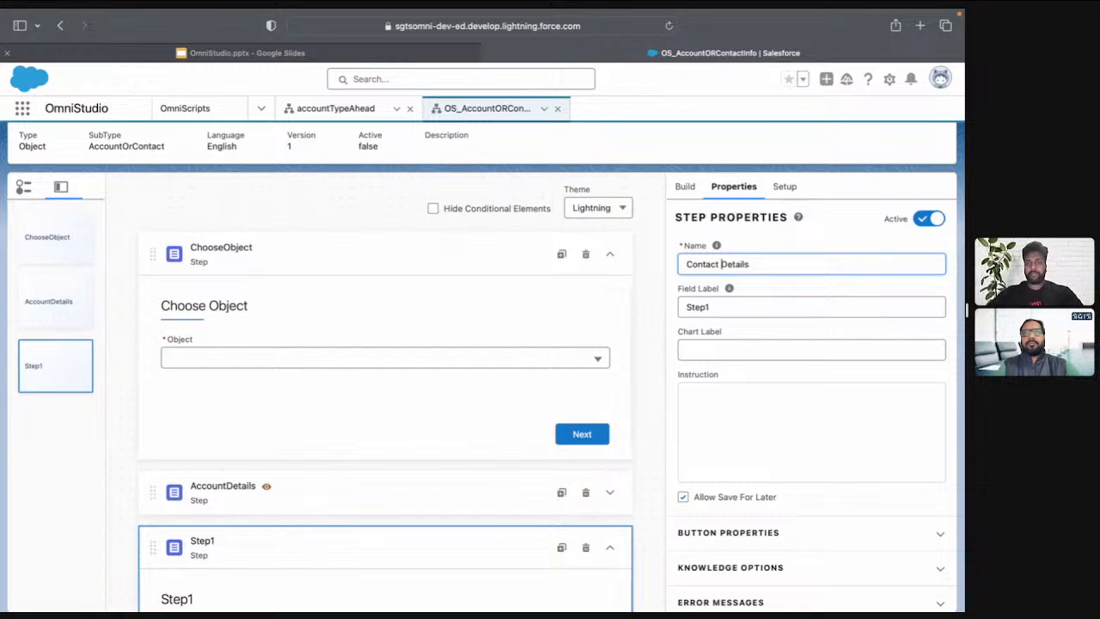
key(BackSpace)
key(Tab)
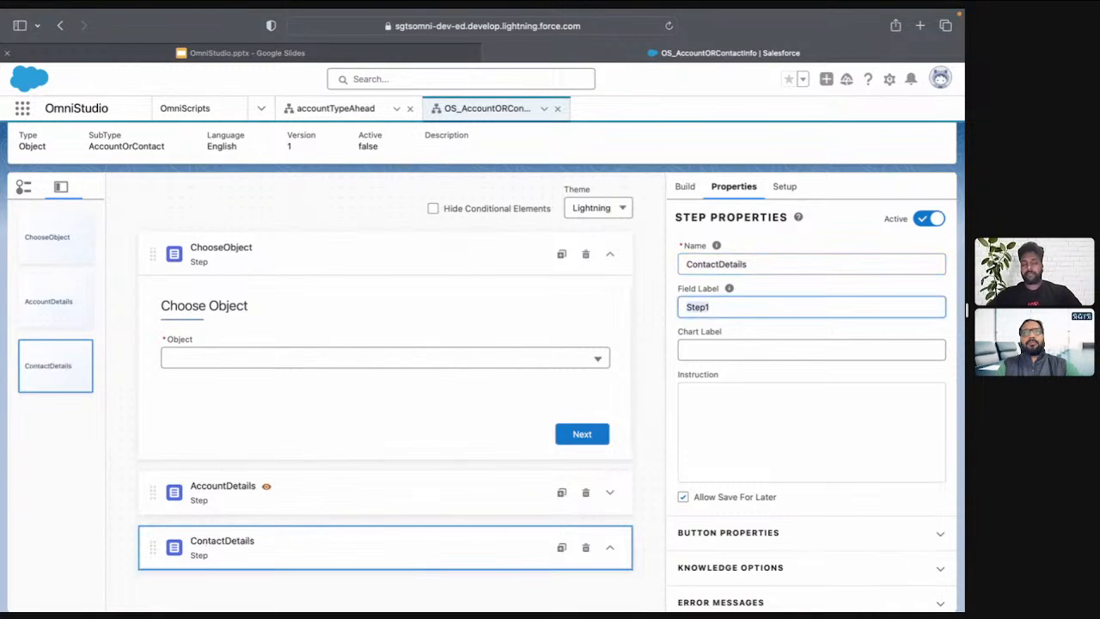
text(Contact Details)
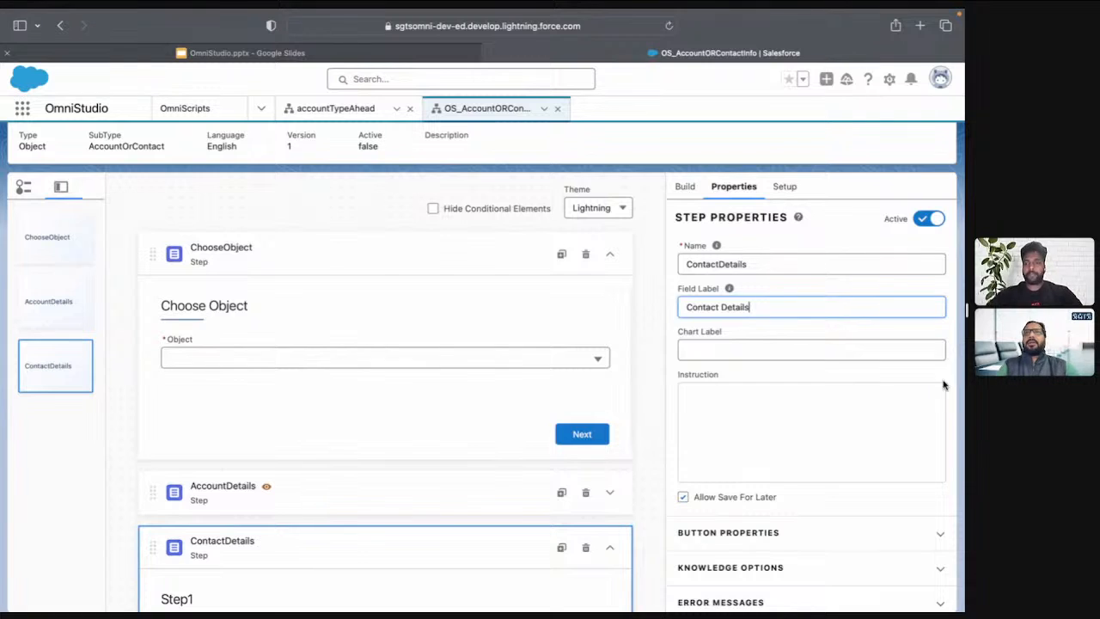
Add a conditional view rule to the ContactDetails step so it shows when Object is equal to Contact
scroll(860, 413, down, 5)
scroll(746, 430, up, 1)
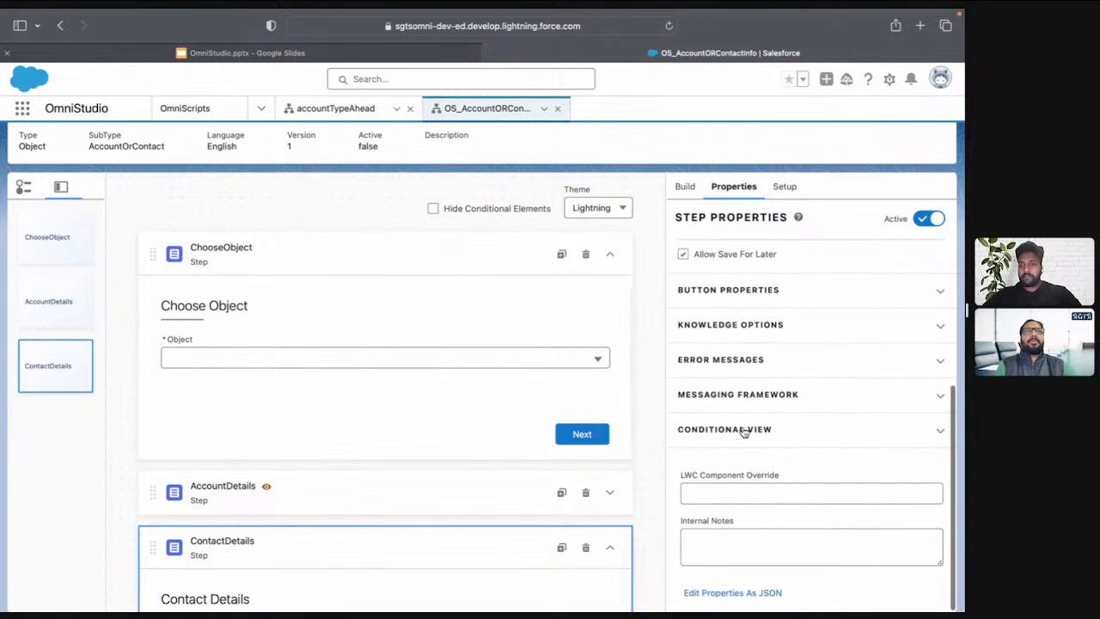
click(747, 428)
scroll(752, 440, down, 1)
click(752, 437)
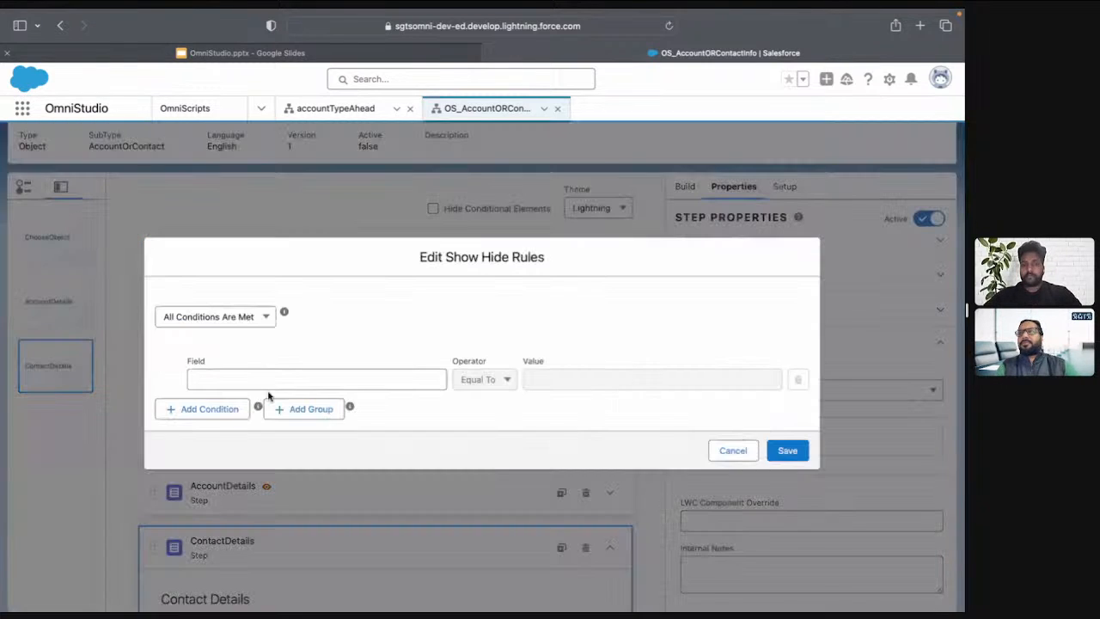
click(269, 381)
click(223, 438)
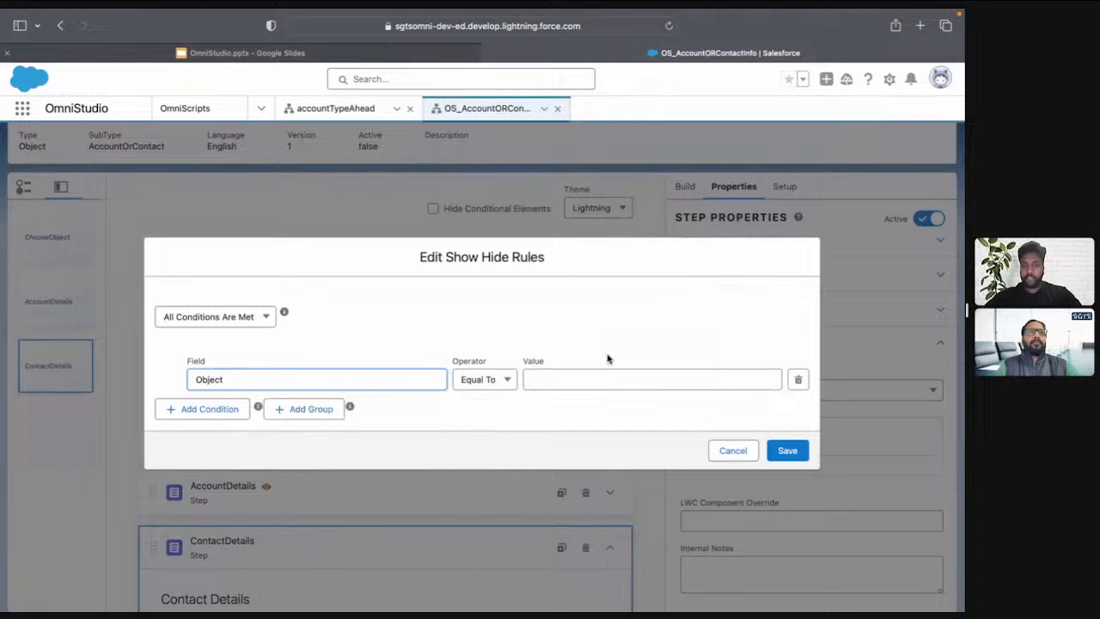
click(608, 372)
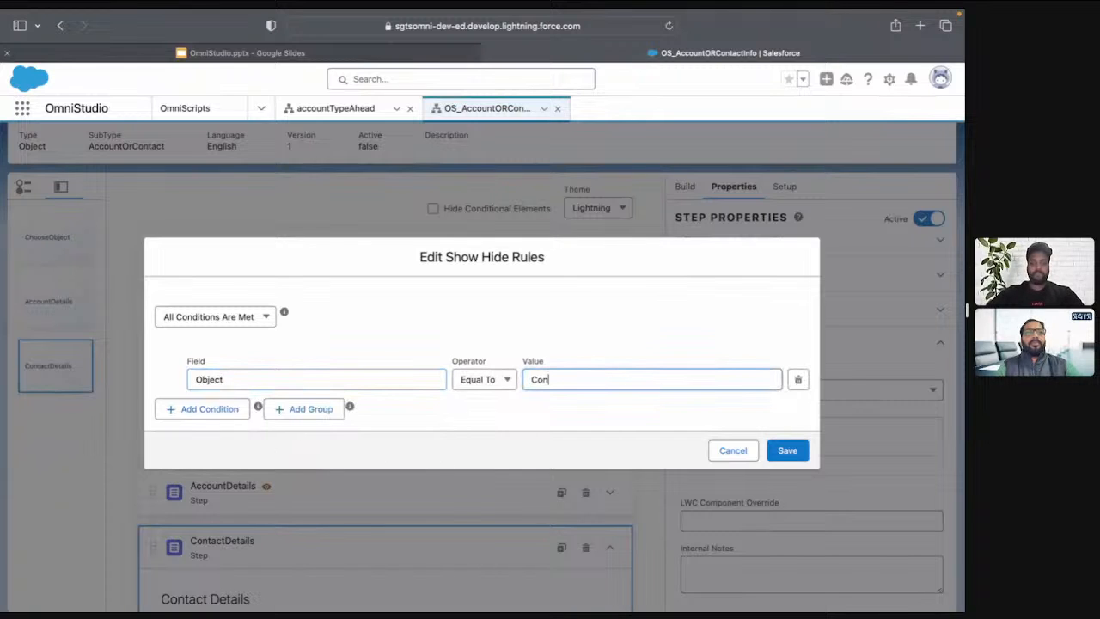
click(787, 451)
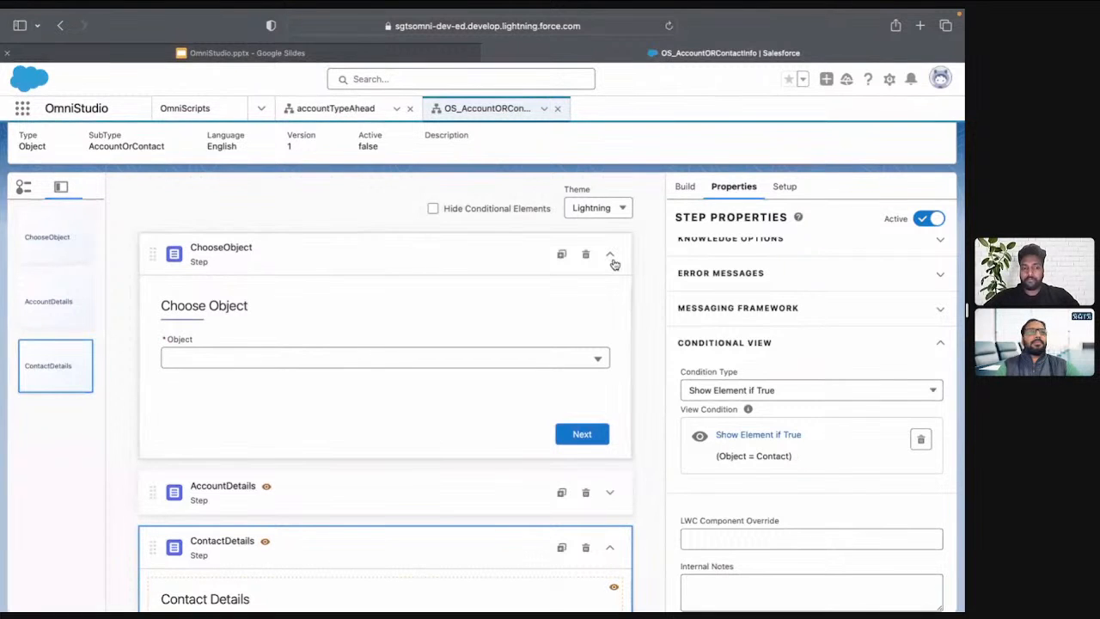
Preview the OmniScript with Contact chosen as the Object and advance to the following step
scroll(646, 211, up, 1)
scroll(646, 211, up, 2)
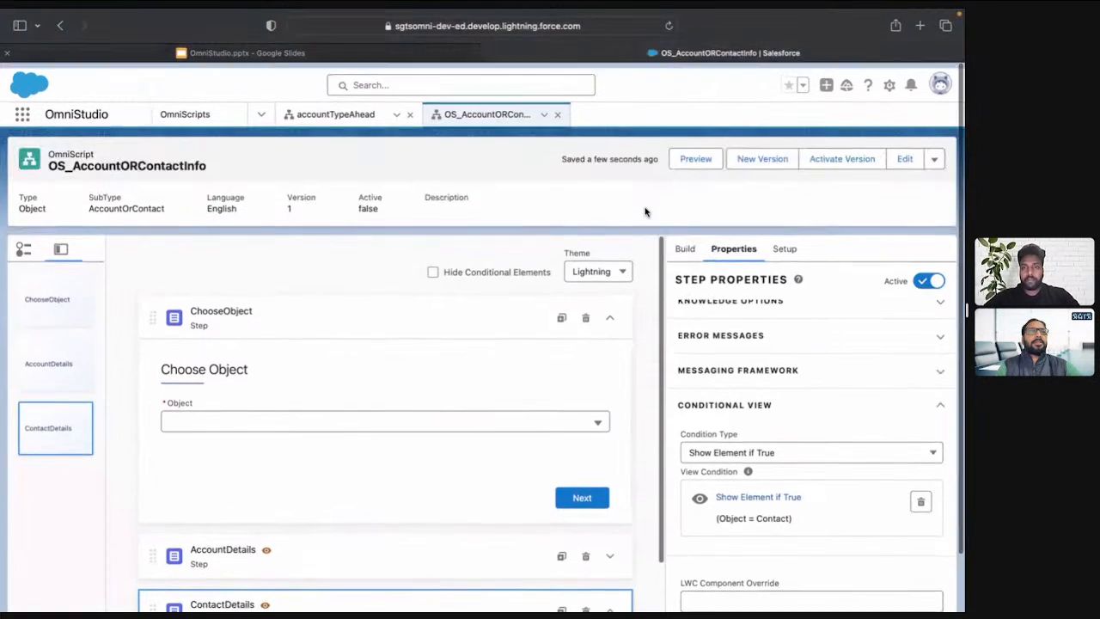
click(695, 152)
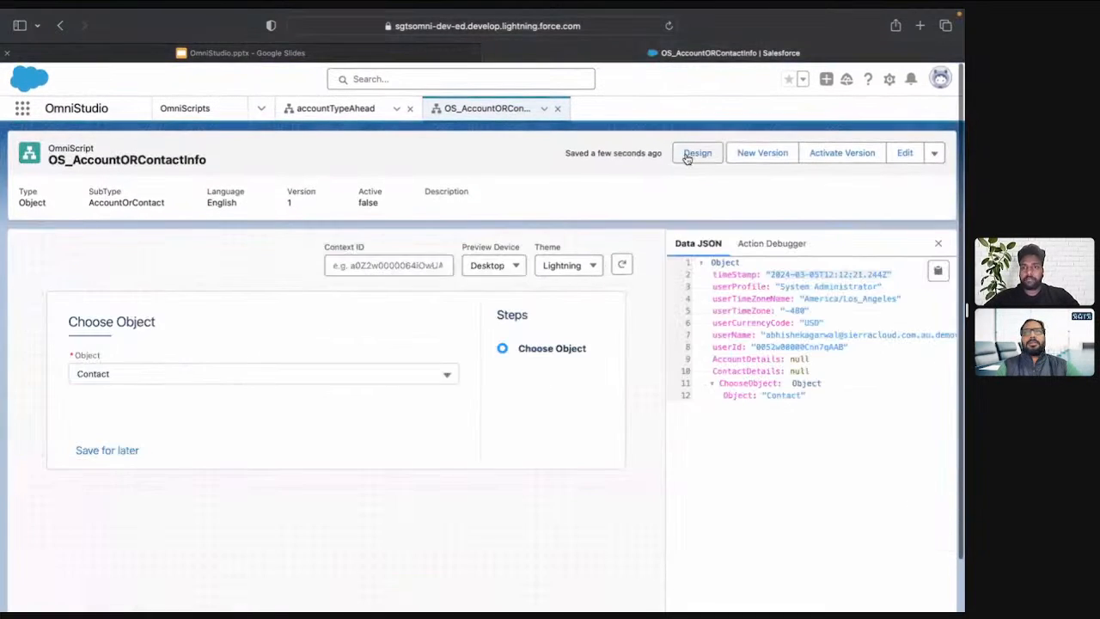
click(271, 377)
click(233, 446)
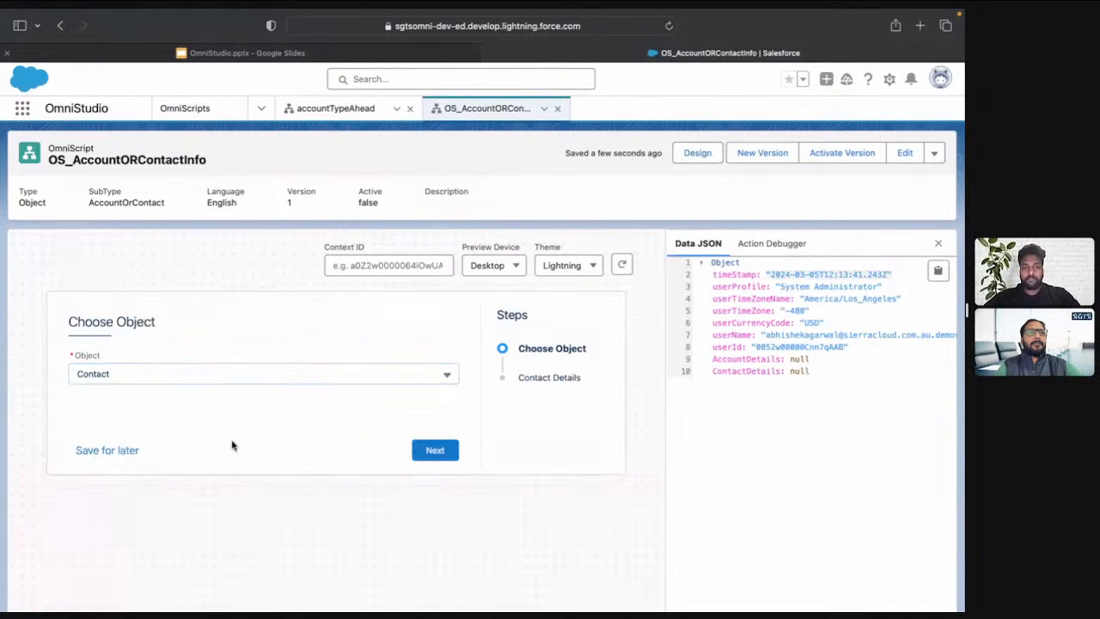
click(445, 453)
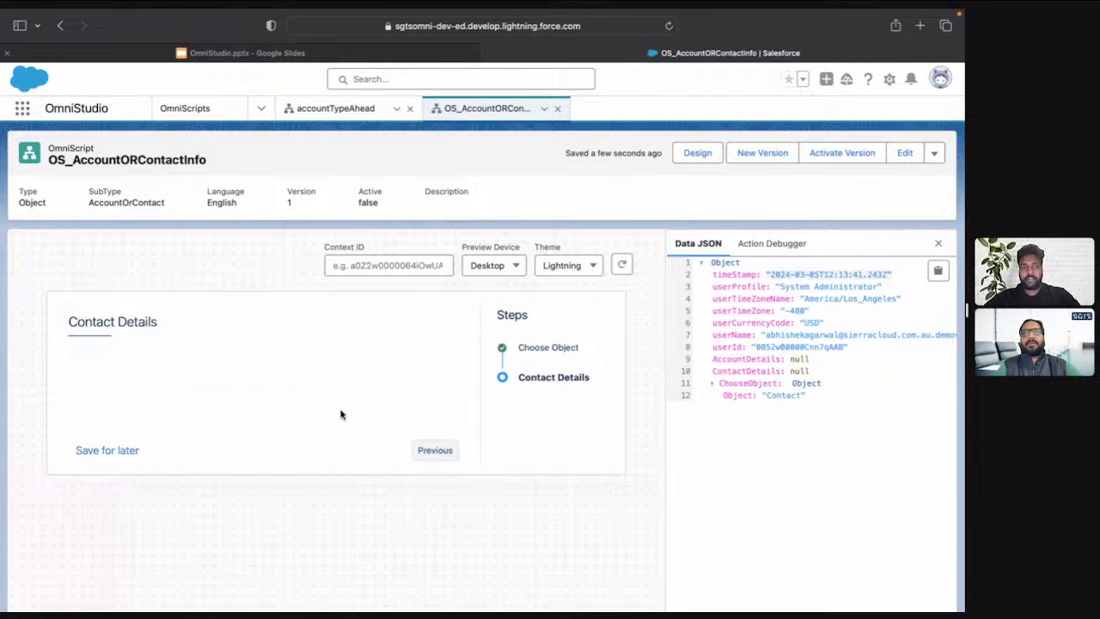
Go back in the preview, test the Account choice through to its details step, and return to the design view
click(428, 452)
click(240, 384)
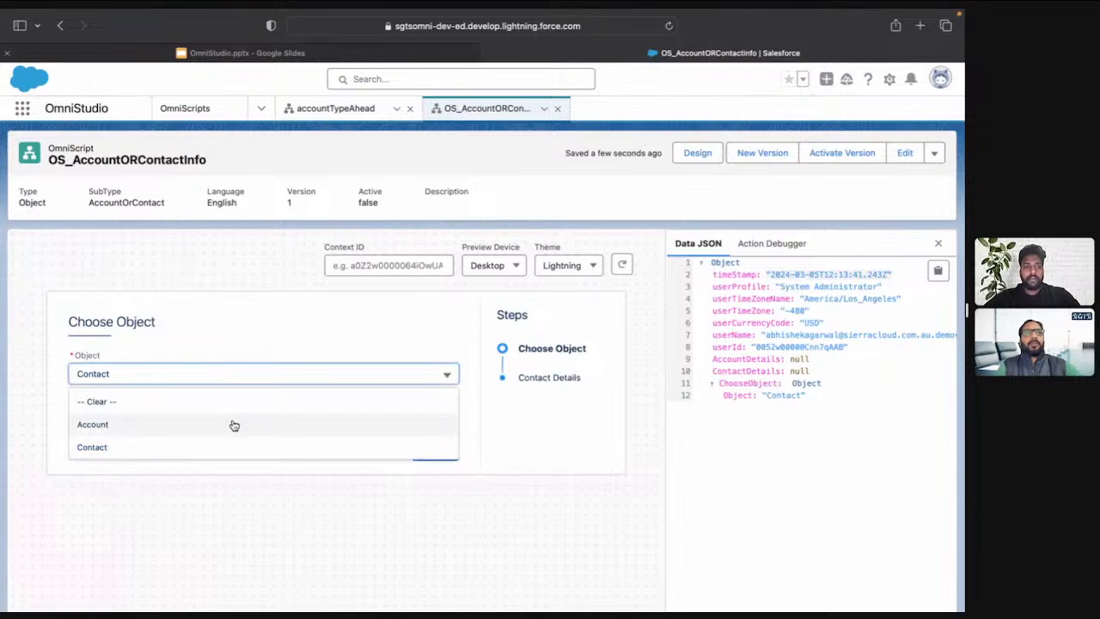
click(233, 425)
click(439, 453)
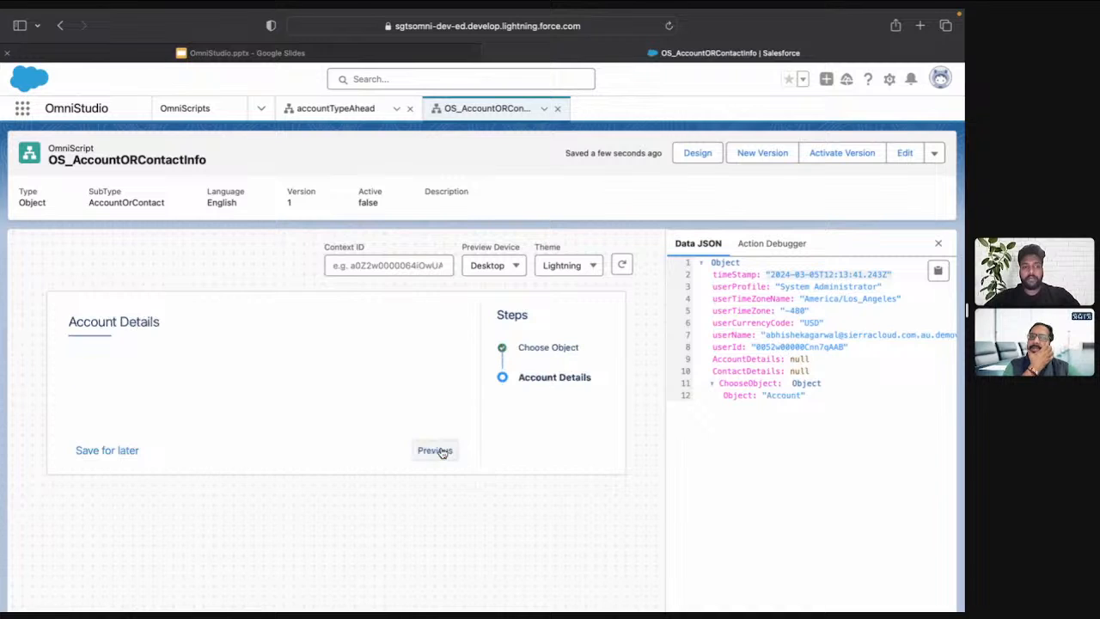
click(696, 152)
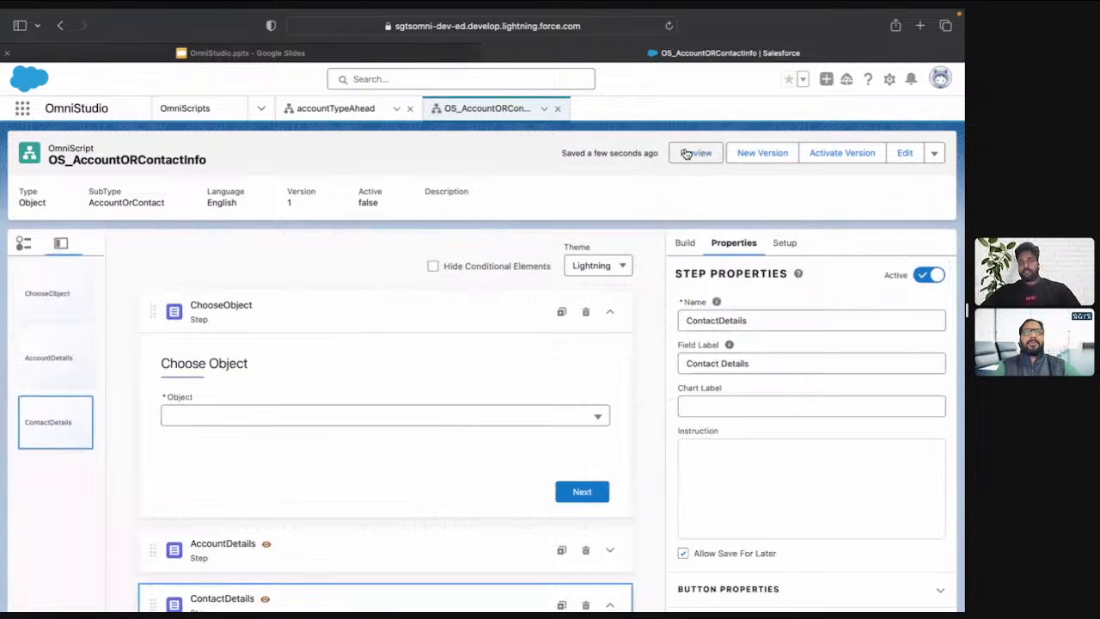
Collapse the expanded steps and add an Integration Procedure Action between ChooseObject and AccountDetails
click(608, 317)
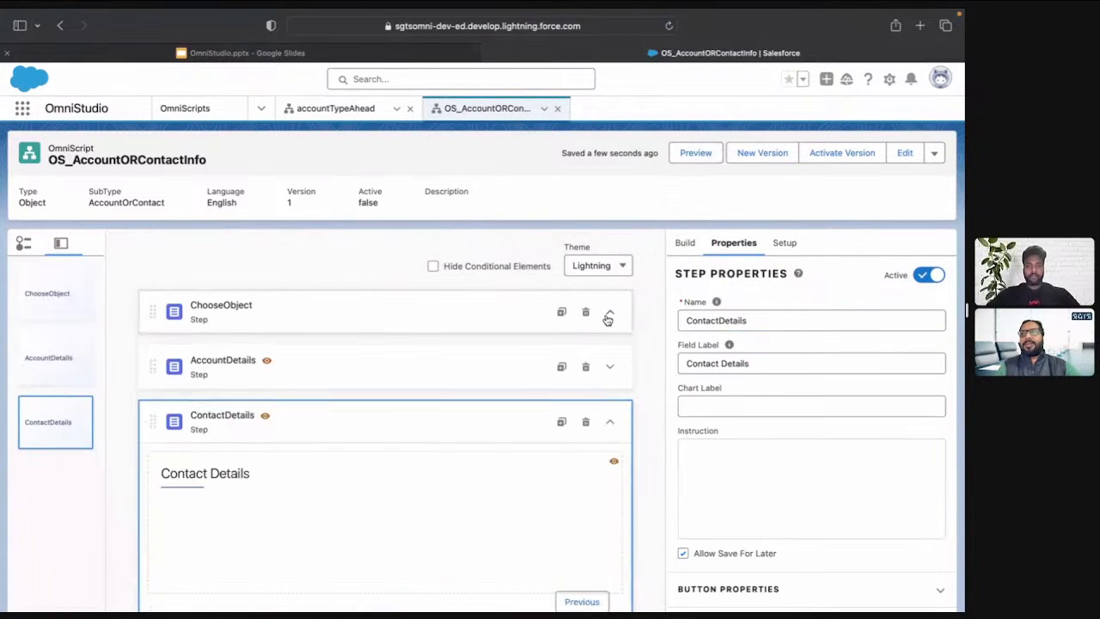
click(610, 425)
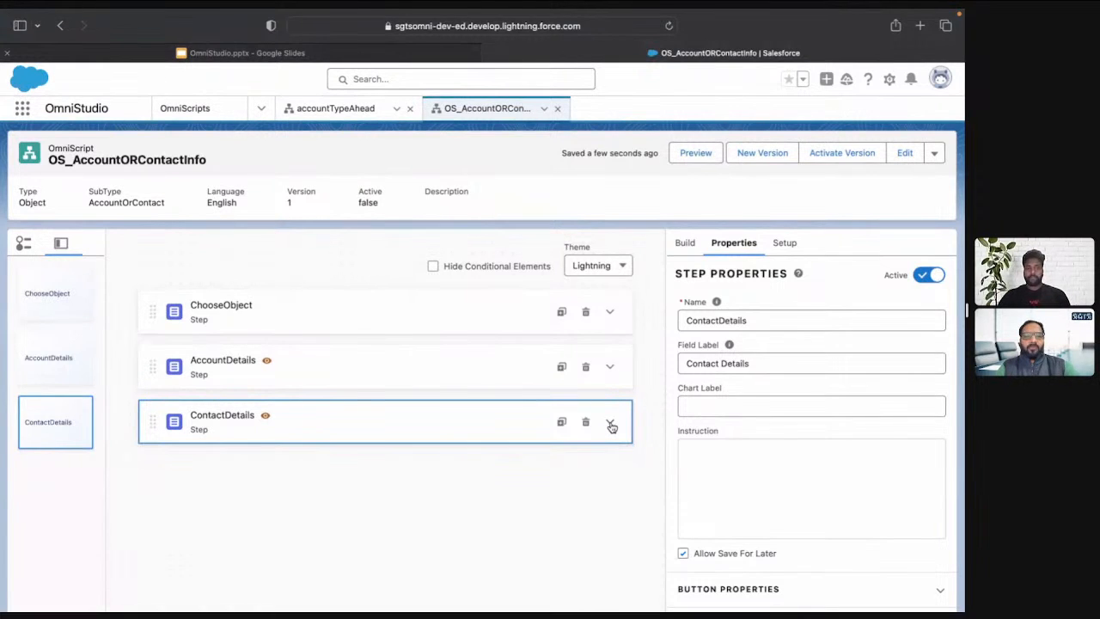
click(684, 244)
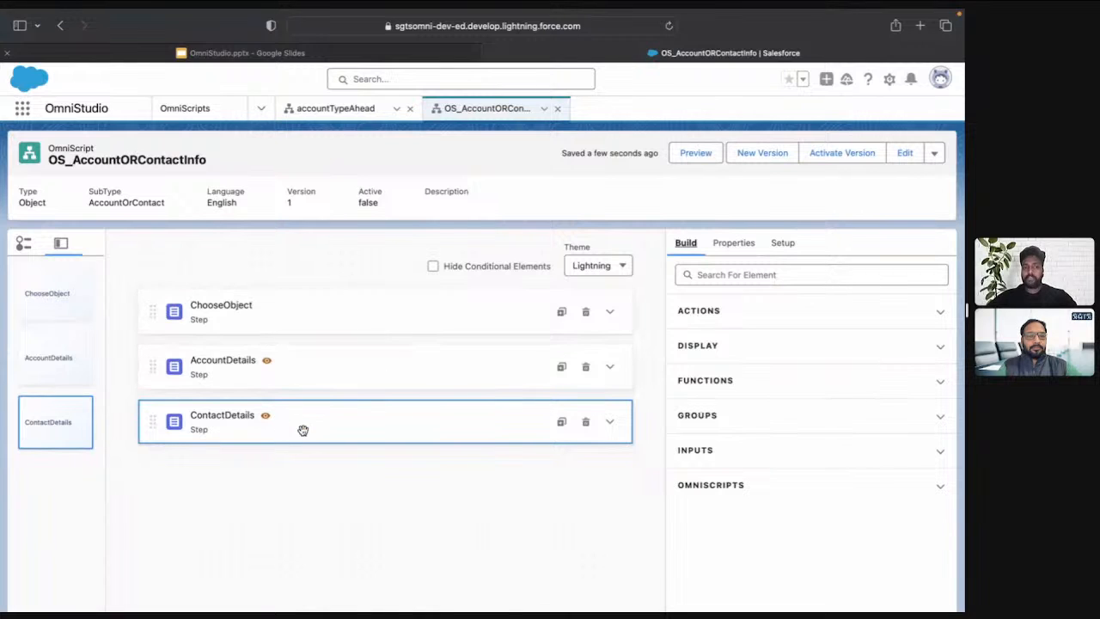
click(721, 275)
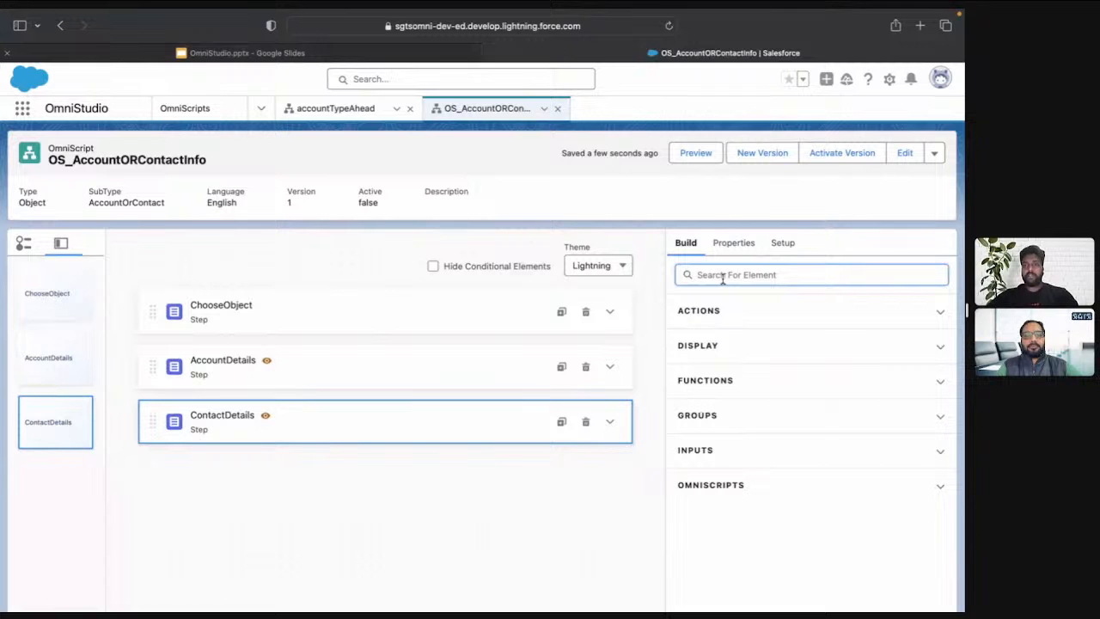
click(694, 311)
scroll(754, 464, down, 5)
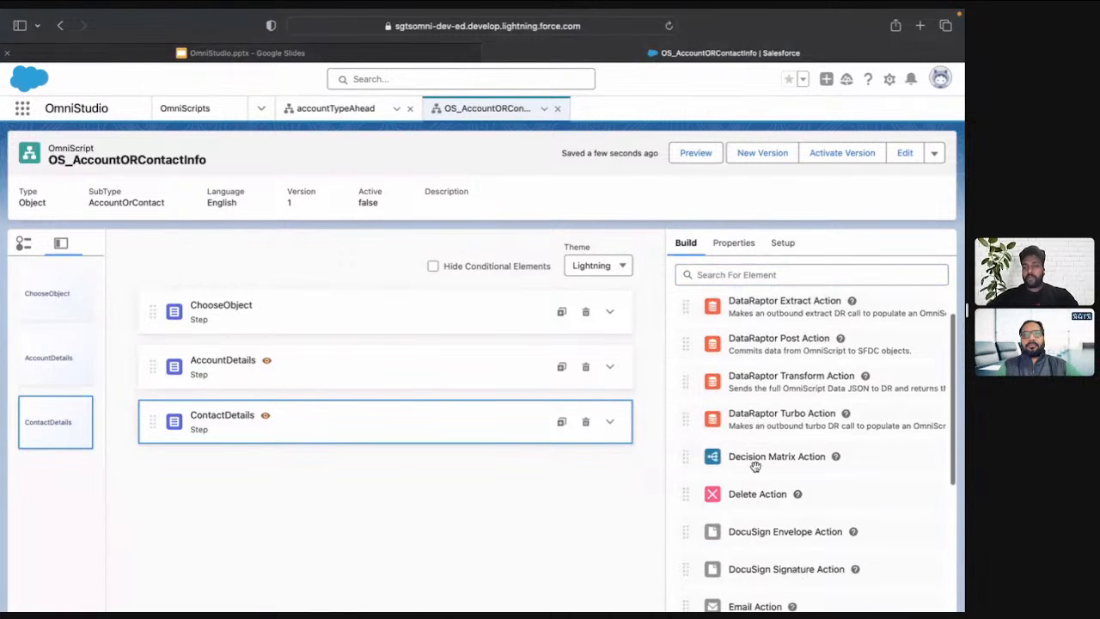
scroll(754, 464, down, 3)
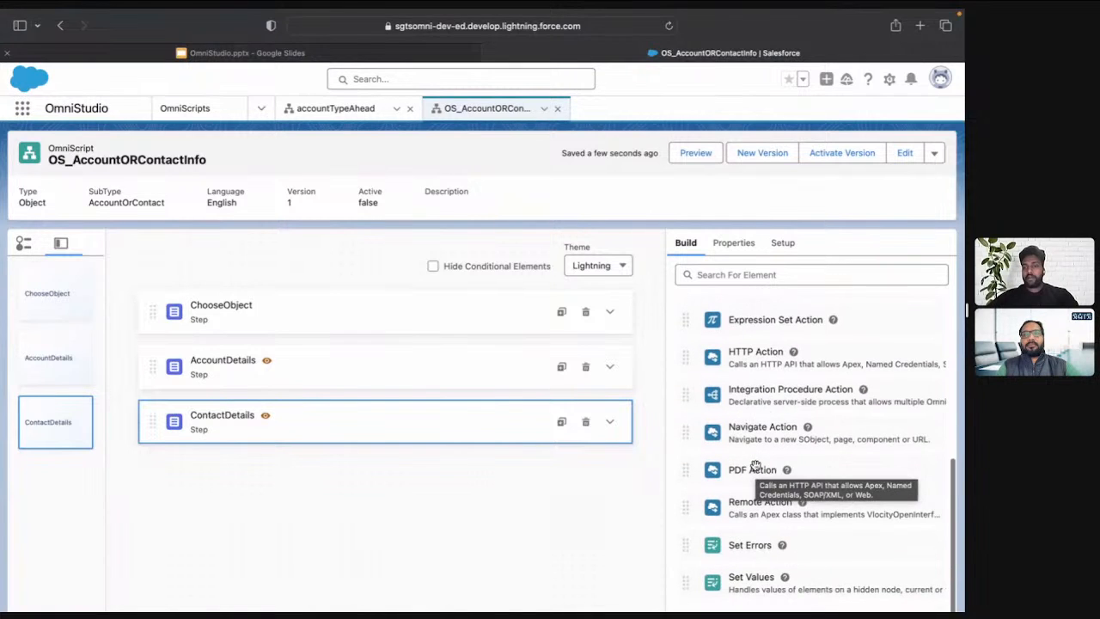
drag(783, 405, 514, 326)
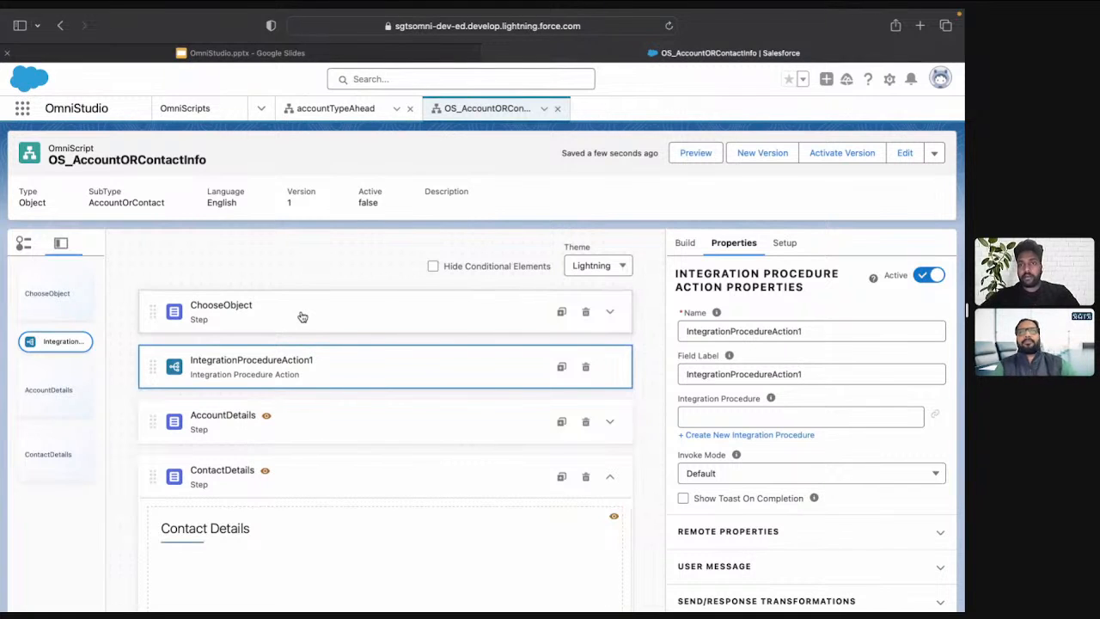
Set both the name and field label of the new integration procedure action to IP_FetchAccountOrContact
double_click(821, 332)
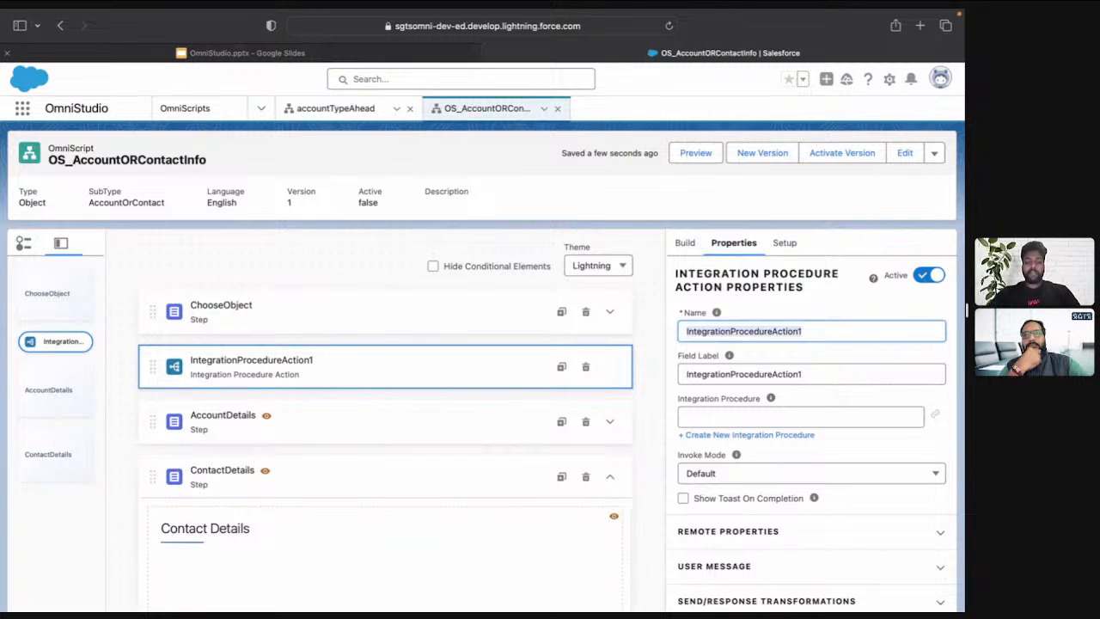
text(IP)
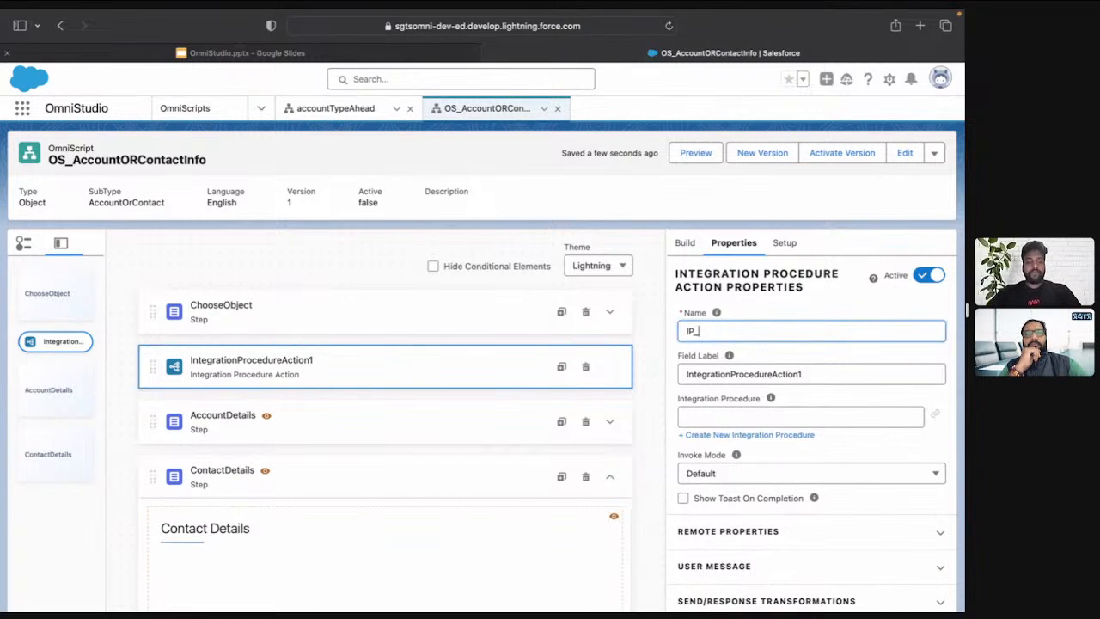
text(_FetchAccount)
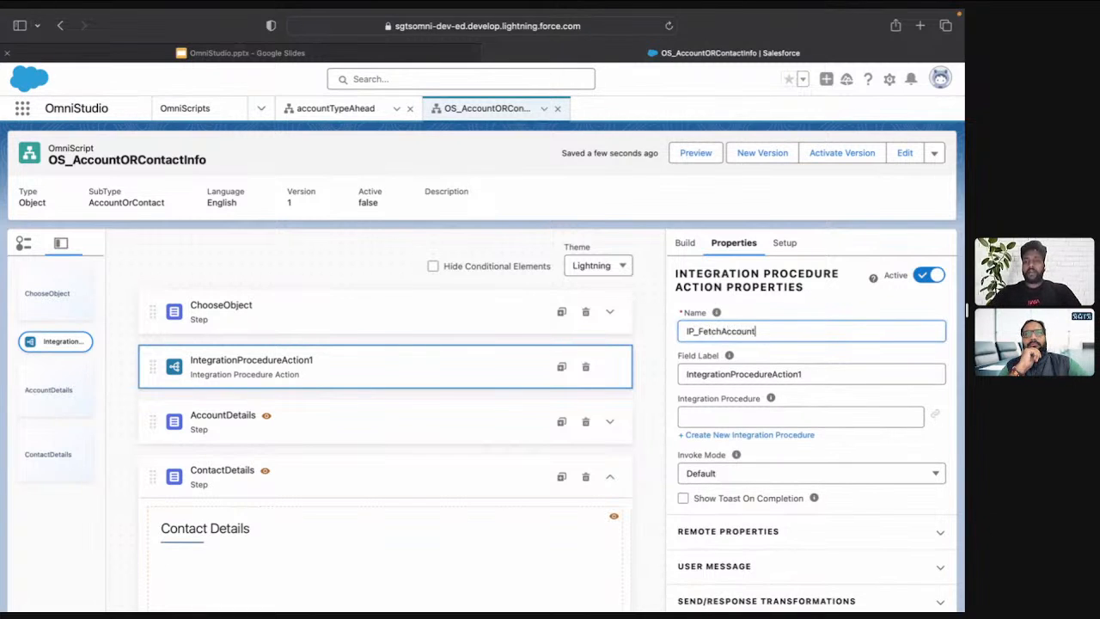
text(OR)
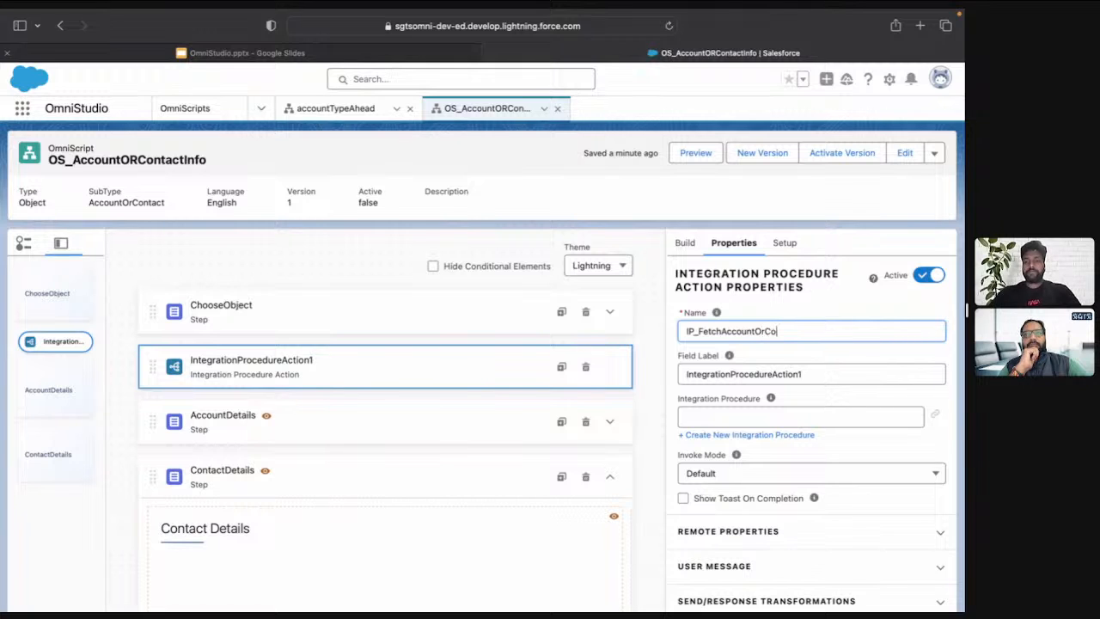
key(Tab)
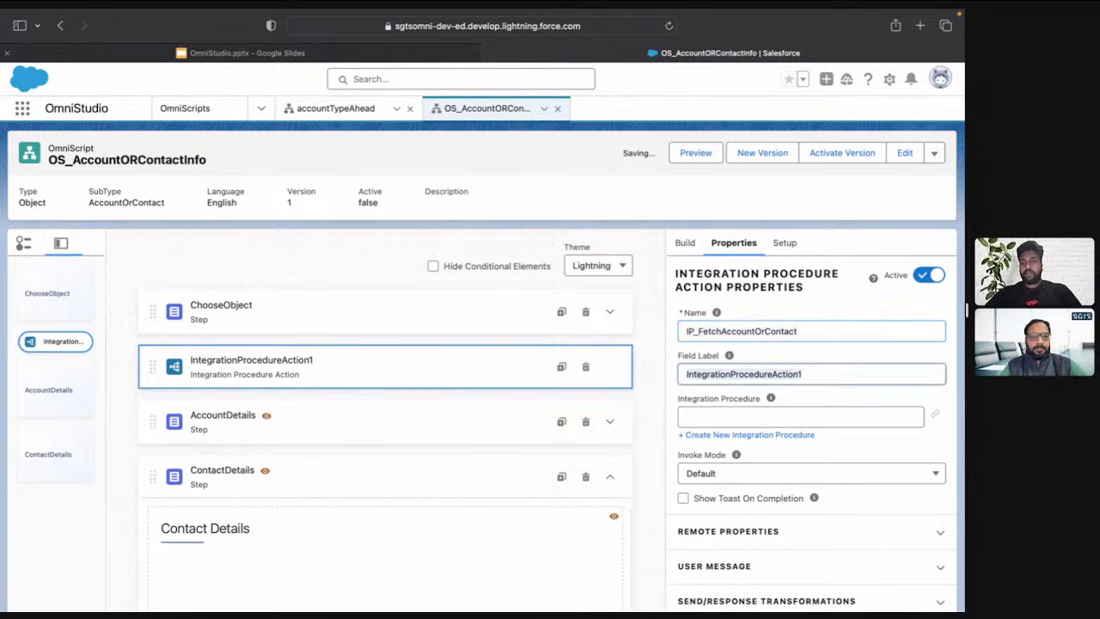
text(IP_FetchAccountOrContact)
click(825, 413)
text(IP_FetchAccountOrContact)
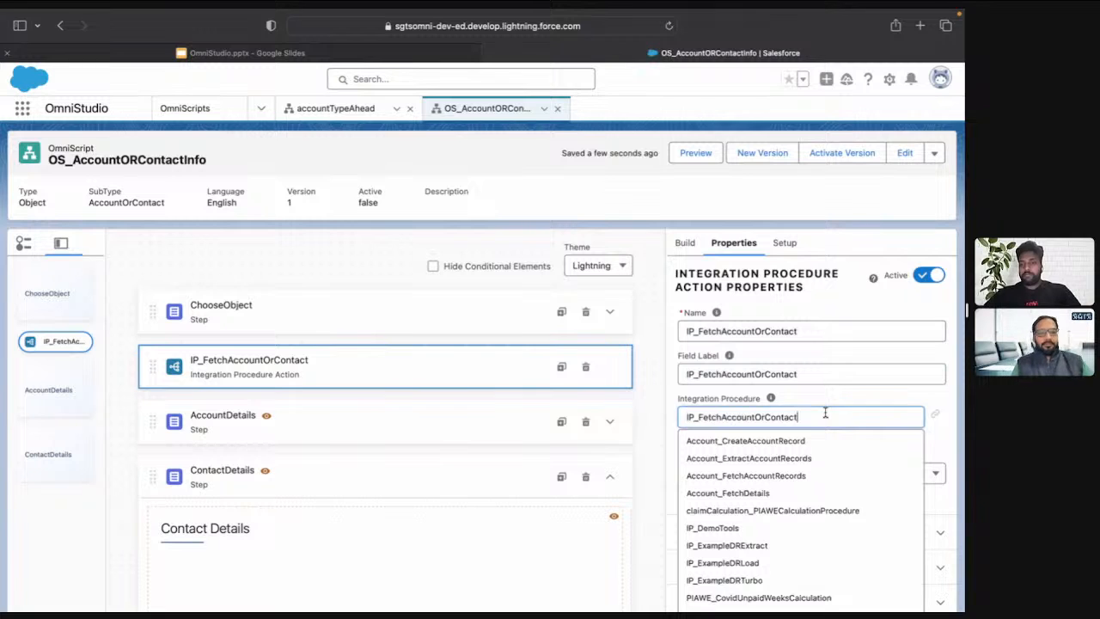
key(super+a)
key(super+c)
key(BackSpace)
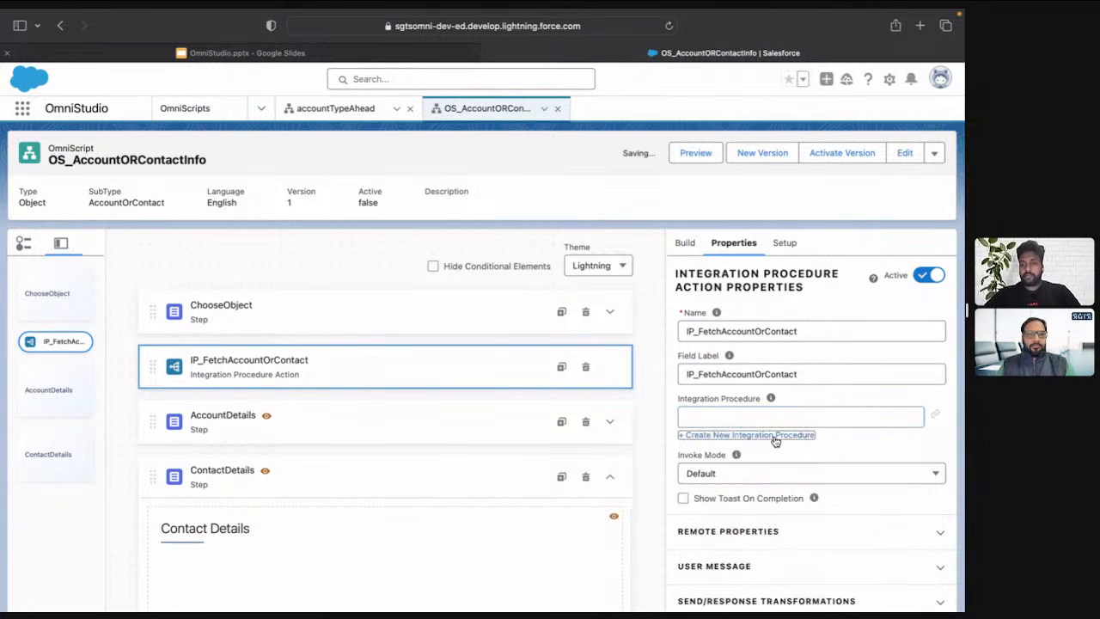
Start a new integration procedure from the action with type IP and subtype FetchAccountOrContact
click(775, 437)
click(422, 363)
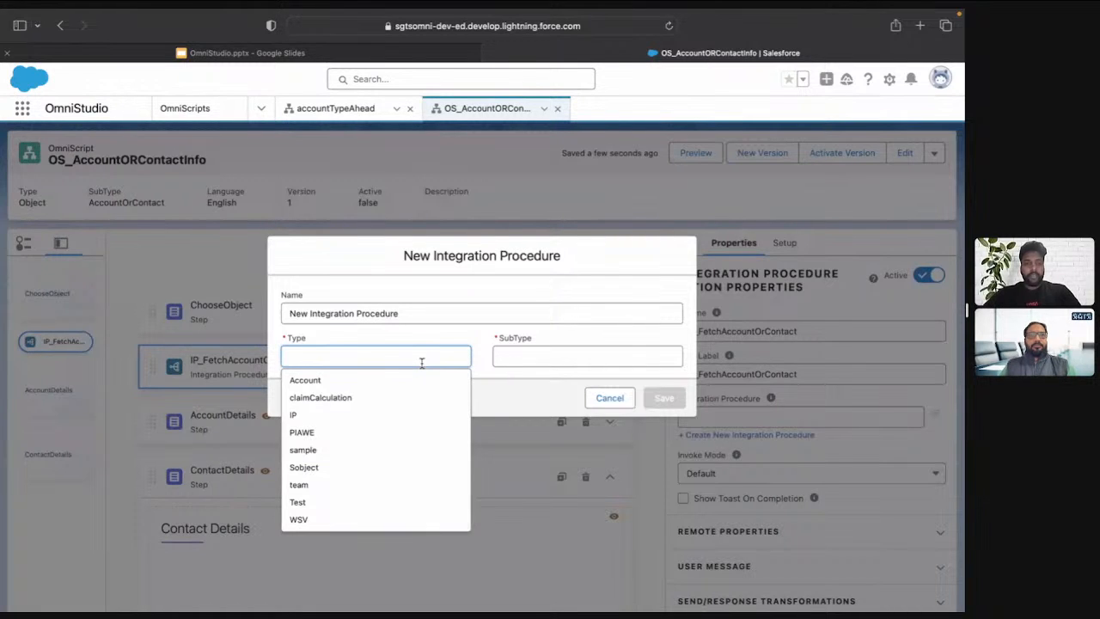
text(IP)
key(Tab)
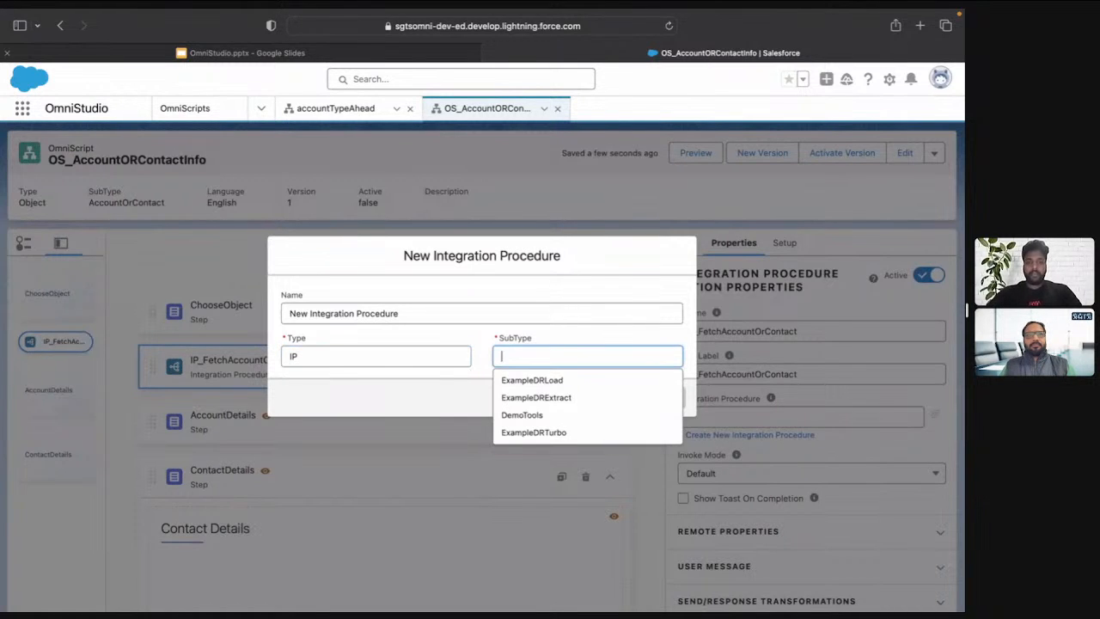
key(super+v)
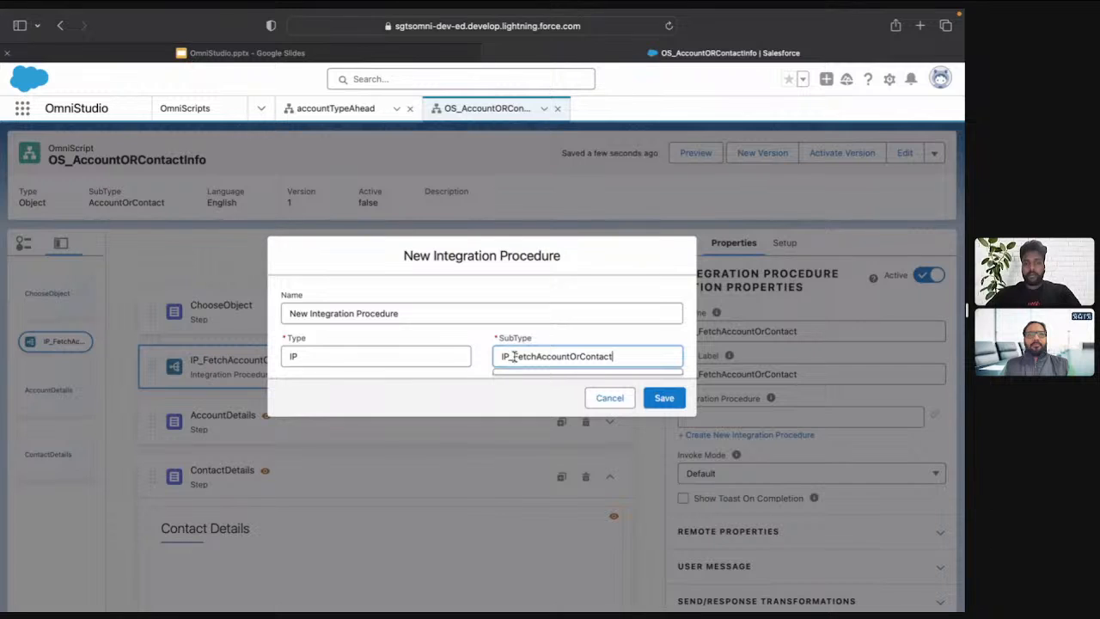
click(513, 356)
key(BackSpace)
key(BackSpace)
key(BackSpace)
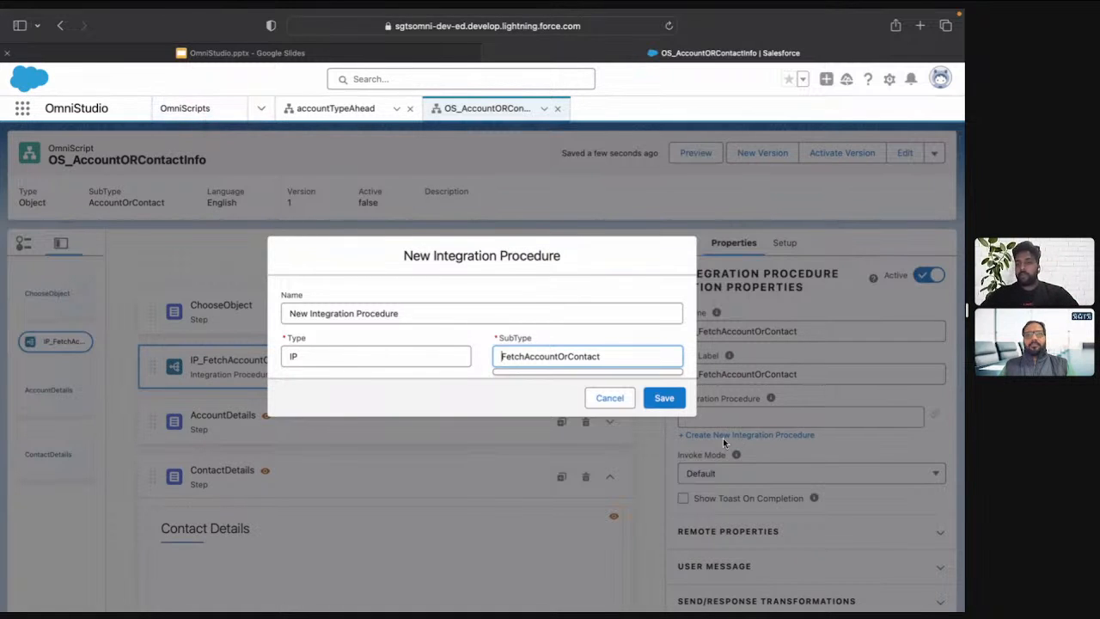
Name the new integration procedure IP_FetchAccountOrContact and save it
click(597, 329)
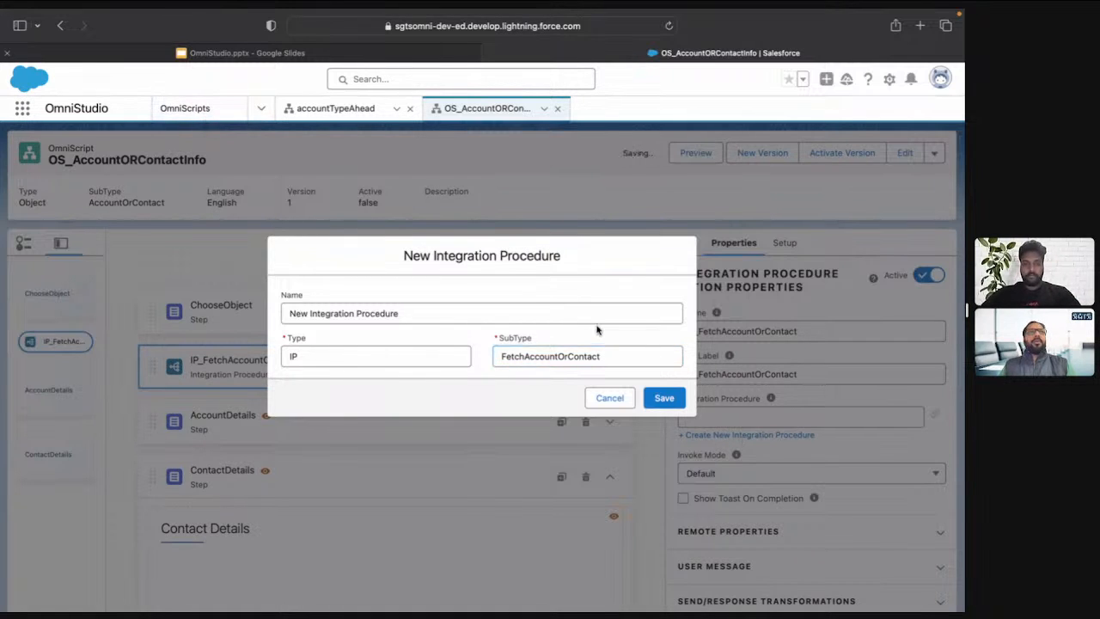
triple_click(521, 315)
key(ctrl+v)
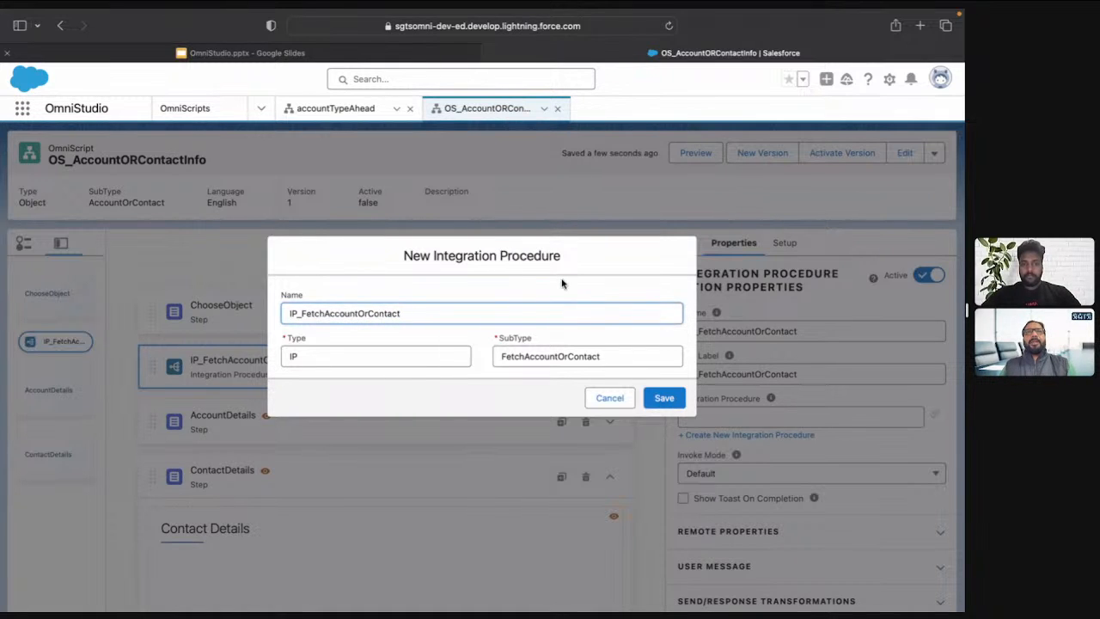
click(669, 404)
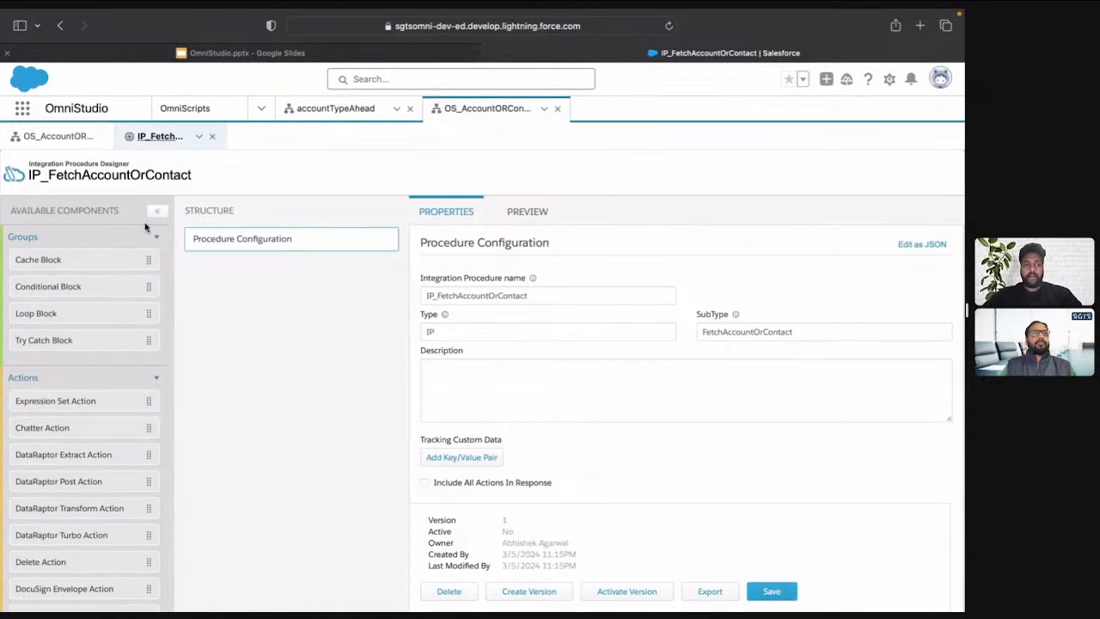
Return to the OS_AccountORContactInfo OmniScript and review the integration procedure action's property sections, including its remote properties
click(51, 137)
scroll(687, 430, down, 3)
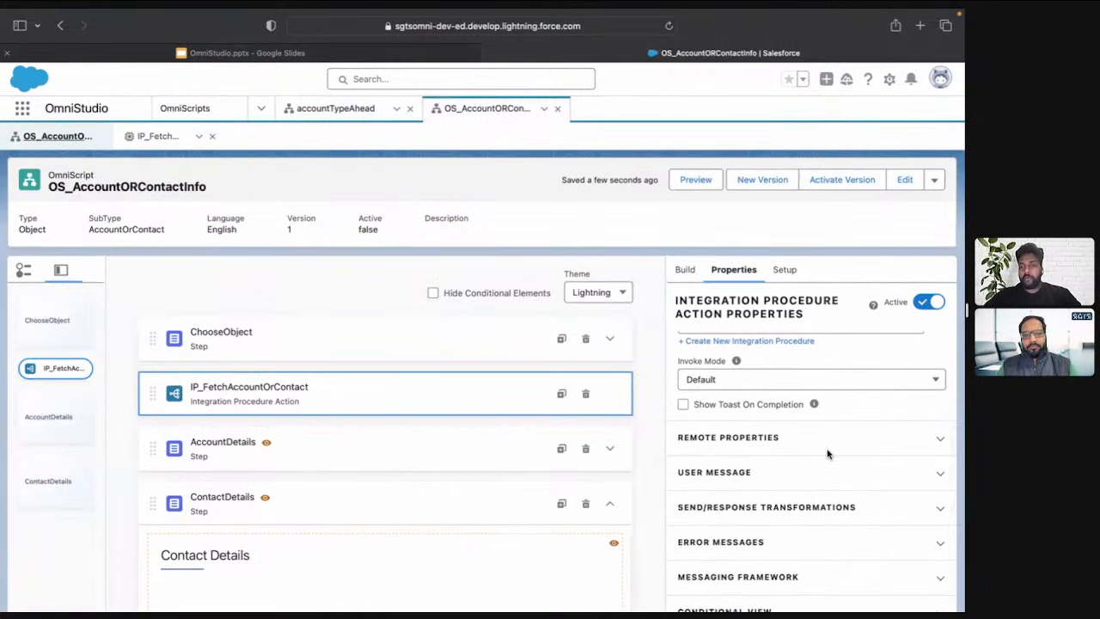
scroll(751, 493, down, 5)
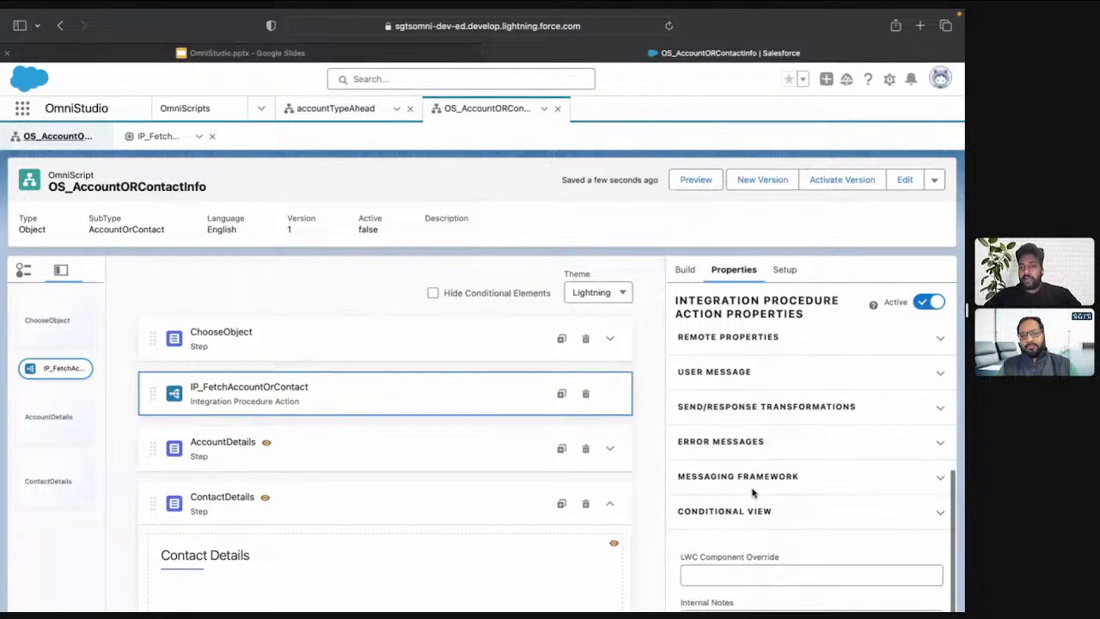
scroll(752, 493, up, 5)
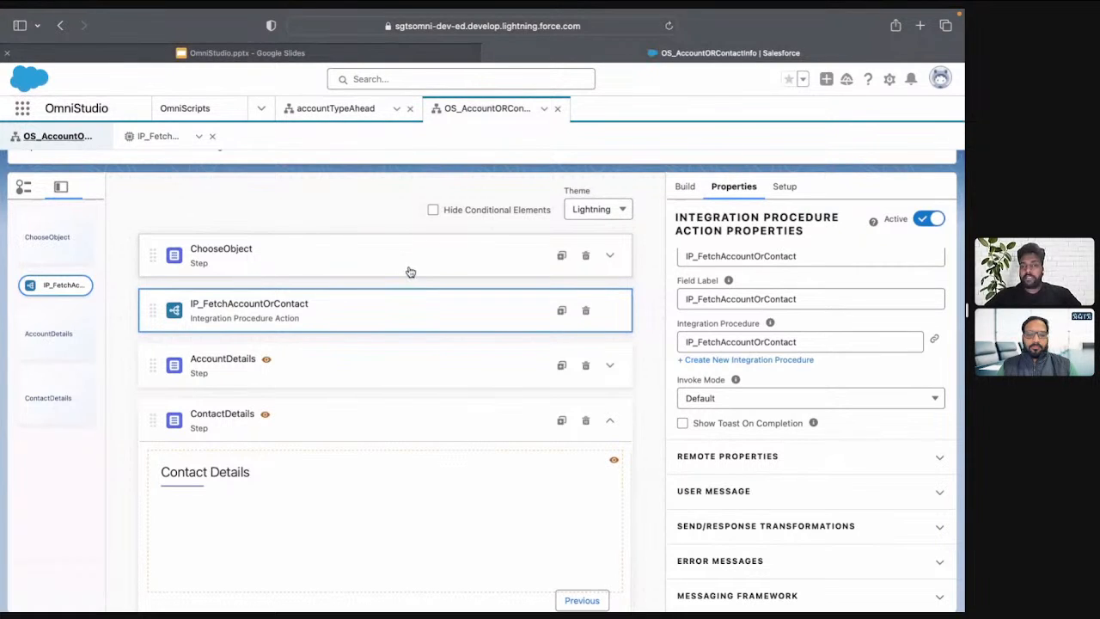
click(707, 460)
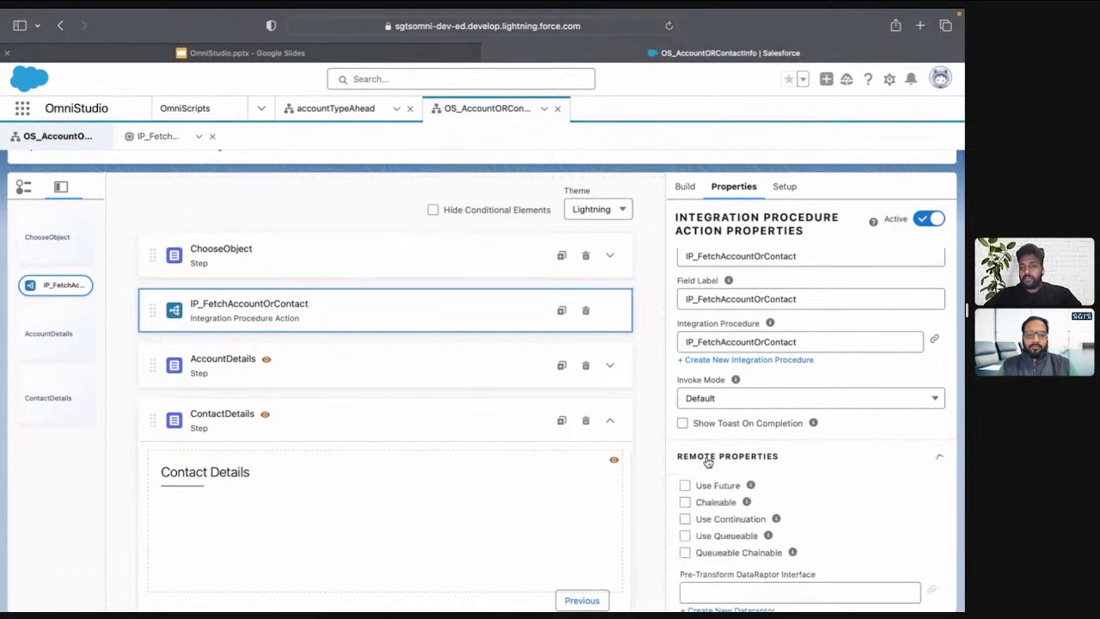
scroll(707, 460, down, 5)
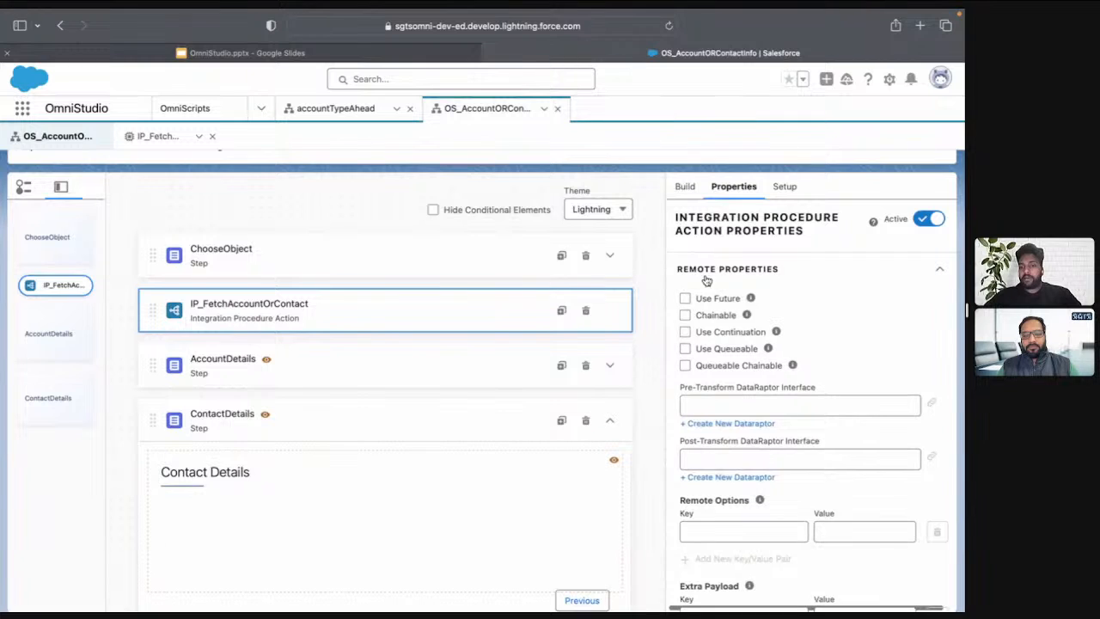
click(729, 269)
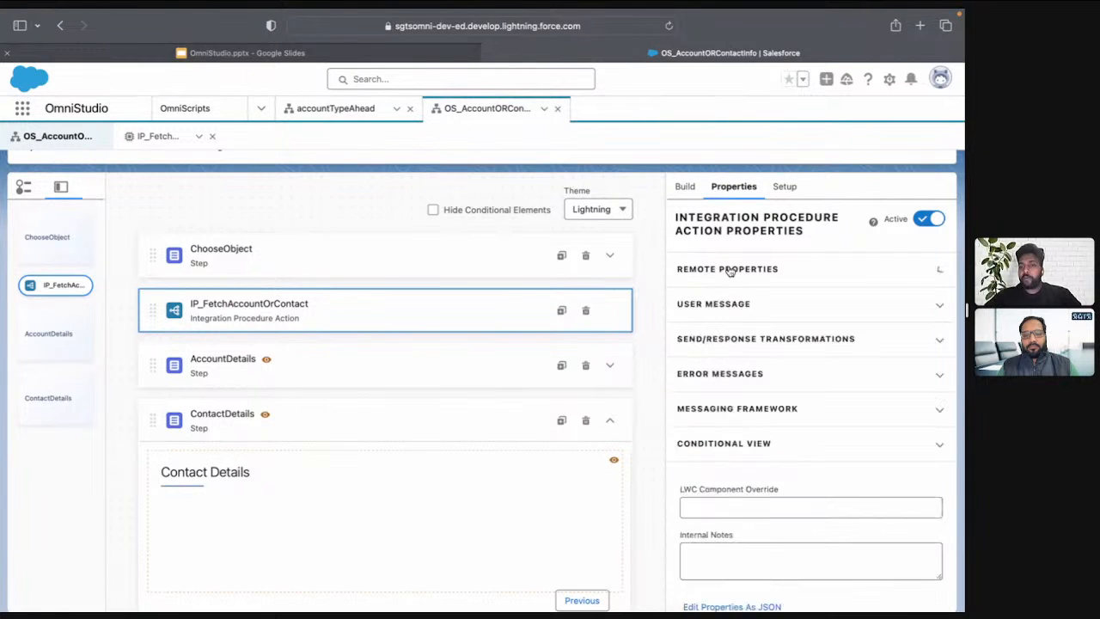
click(733, 339)
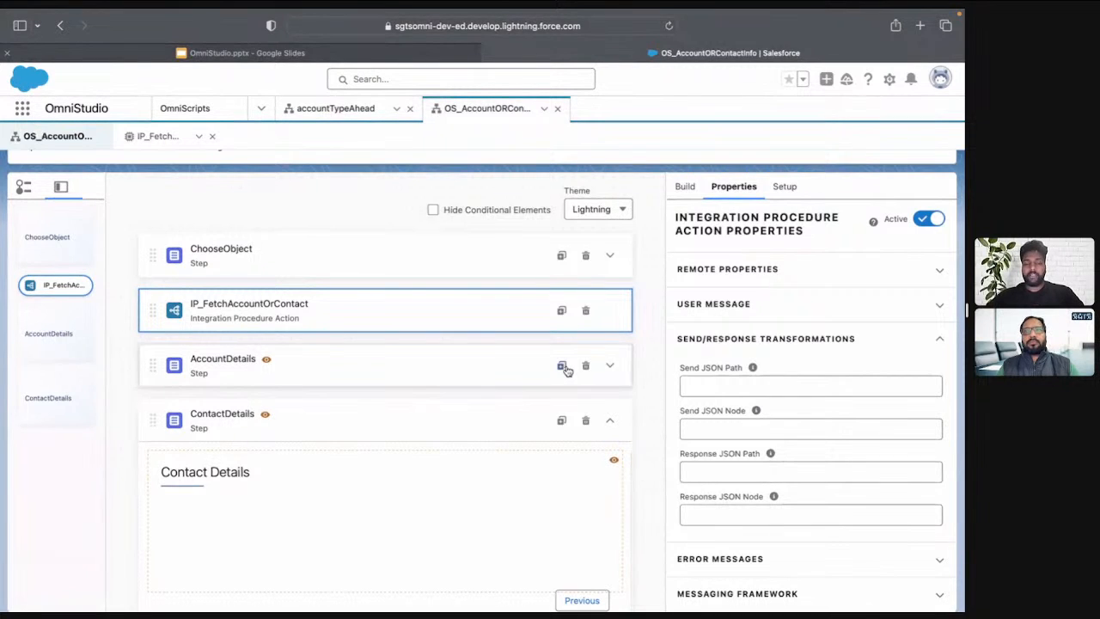
click(726, 383)
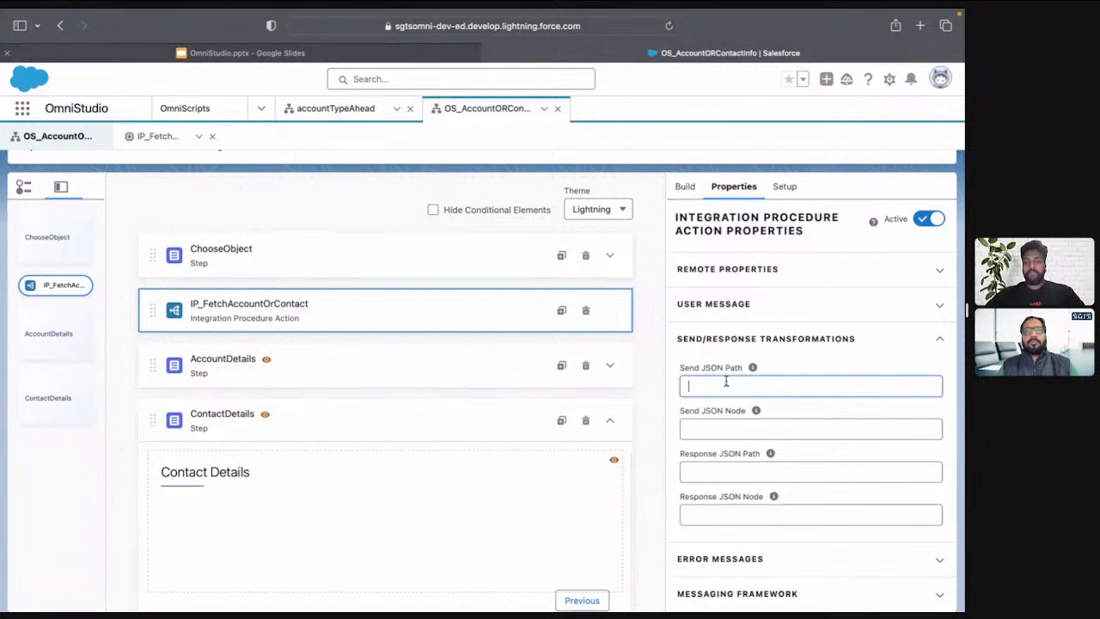
text(O)
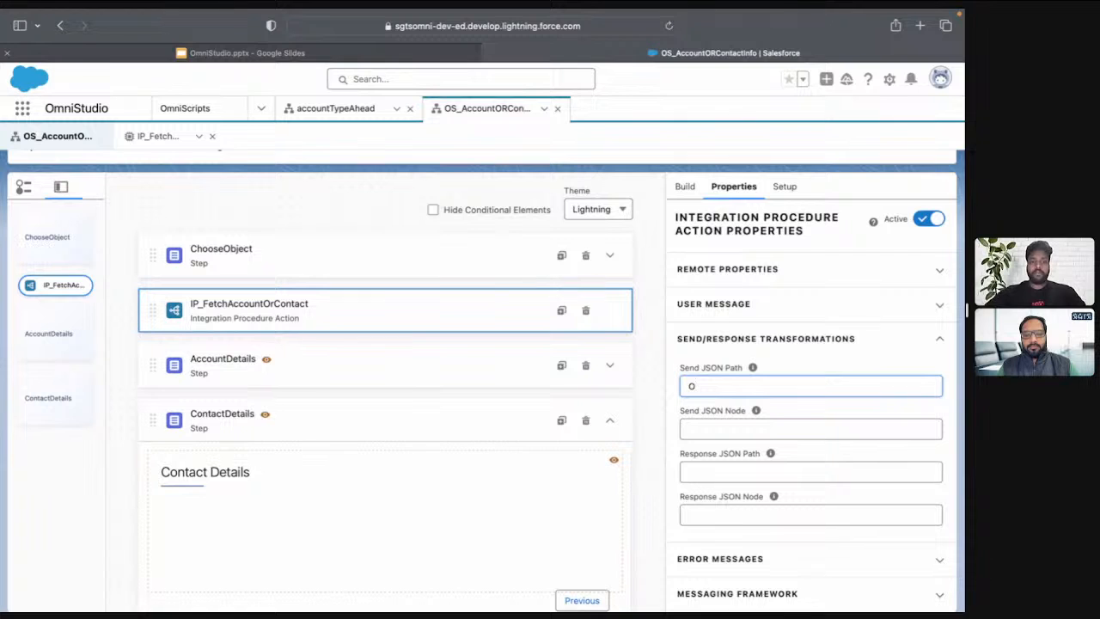
Copy the ChooseObject step's name and set the IP_FetchAccountOrContact action's Send JSON Path to ChooseObject:Object
click(508, 252)
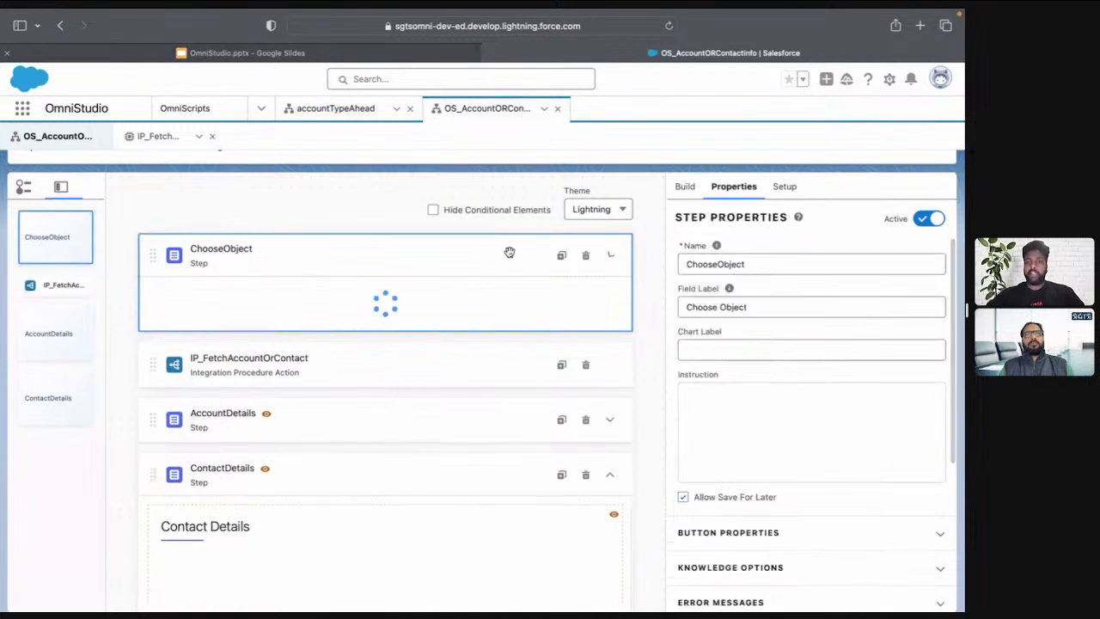
double_click(799, 266)
key(ctrl+c)
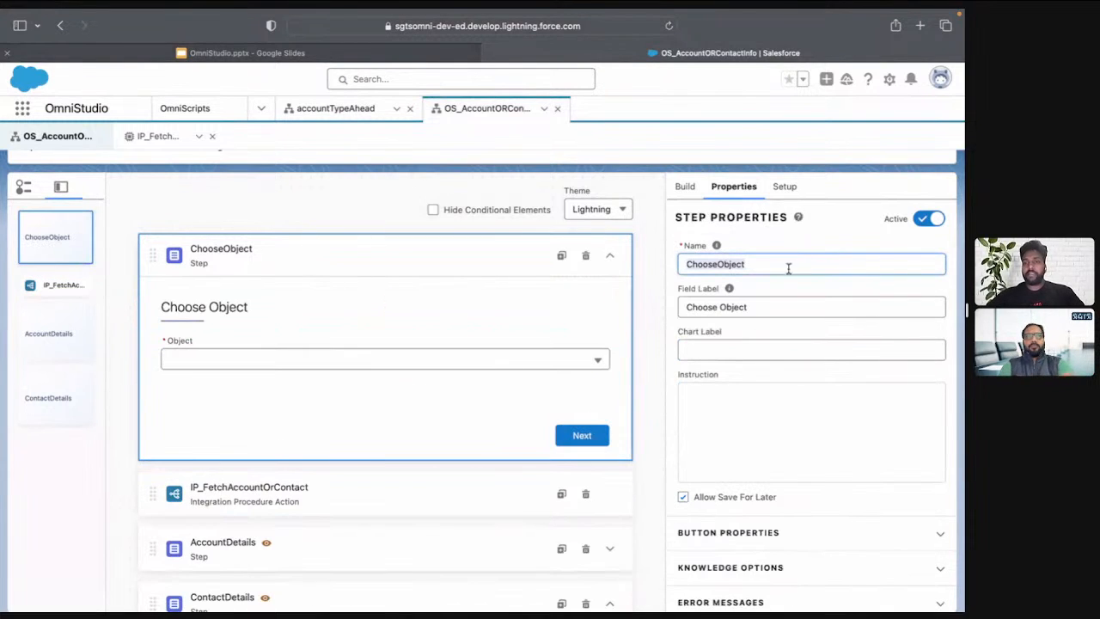
click(334, 493)
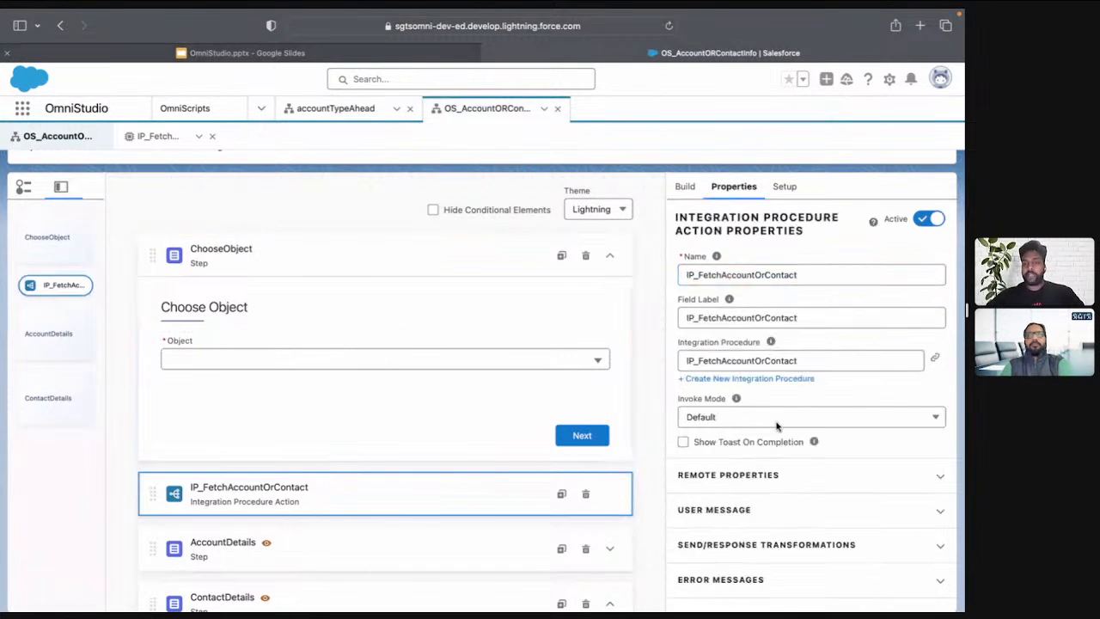
click(750, 544)
scroll(748, 548, down, 4)
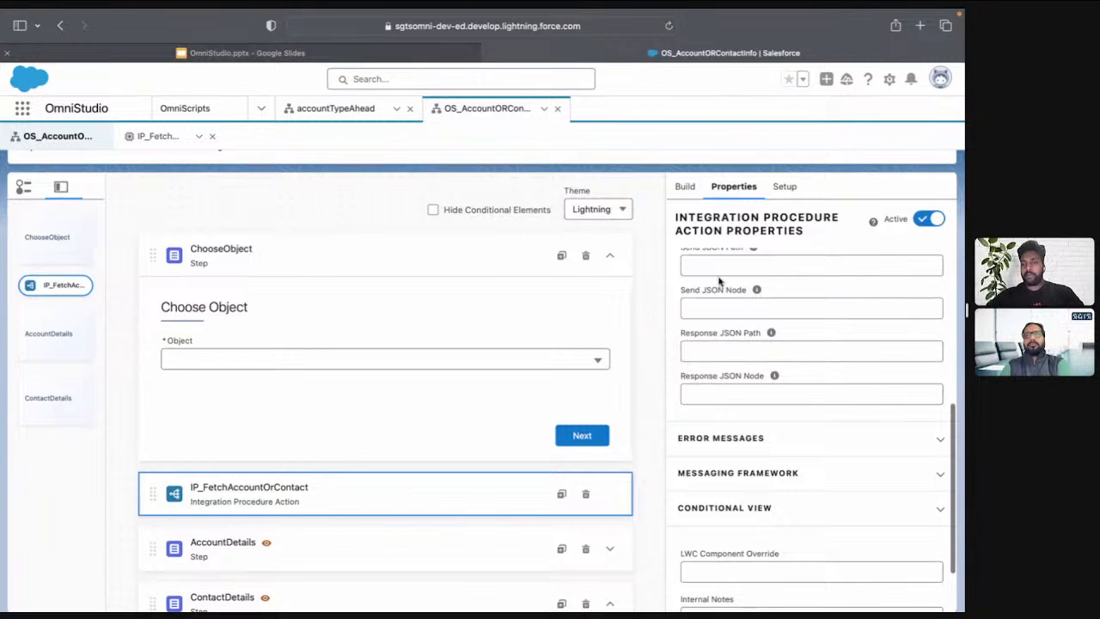
click(716, 264)
key(ctrl+v)
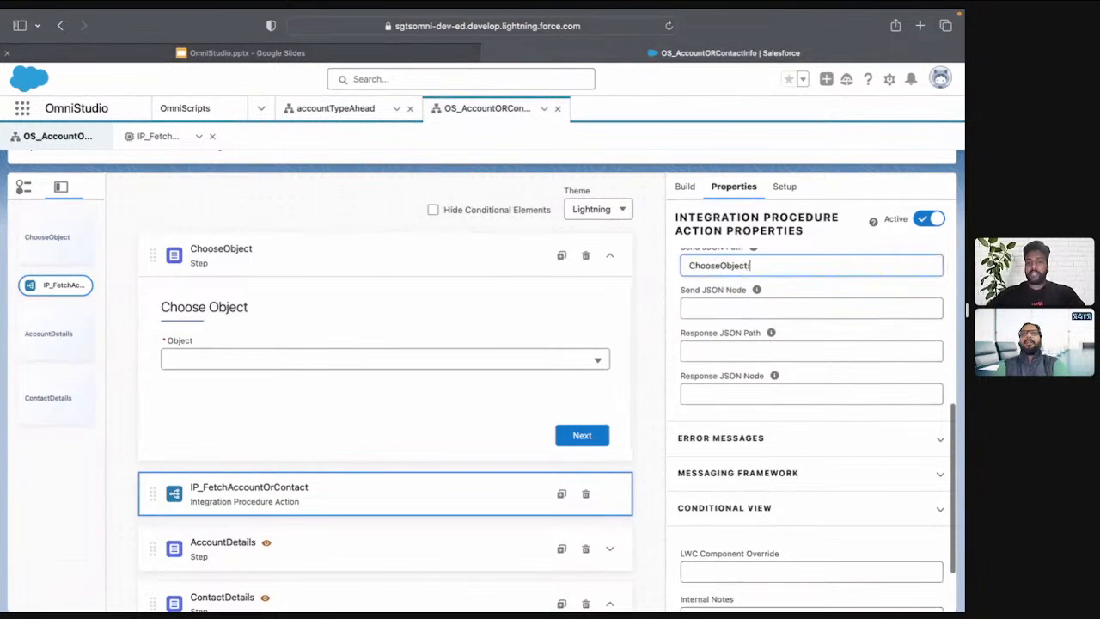
text(:Object)
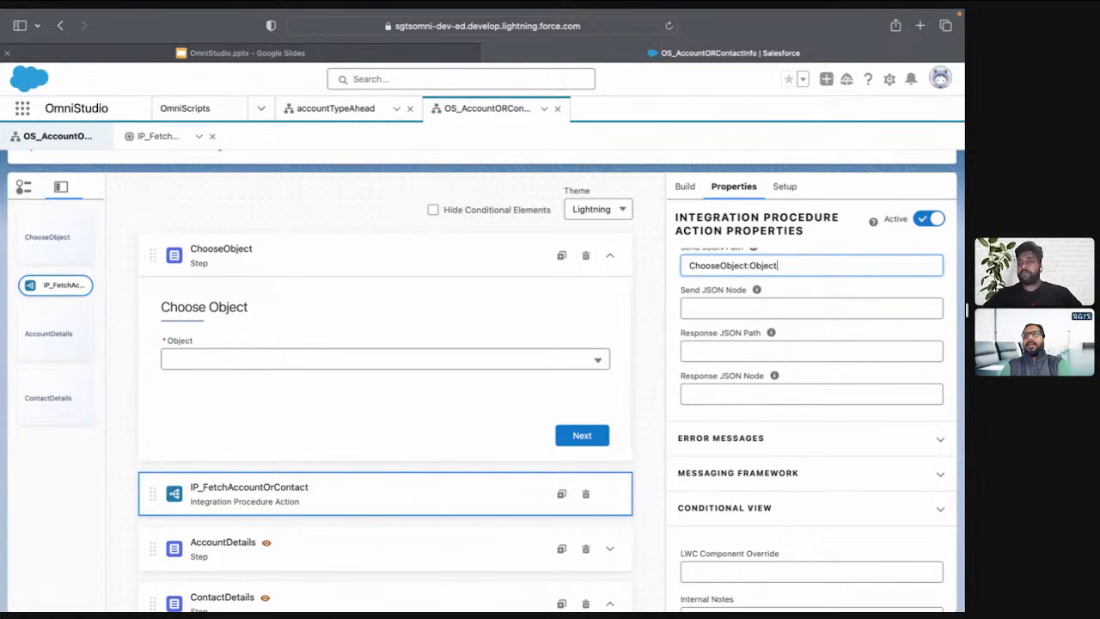
Set the IP_FetchAccountOrContact action's Send JSON Node to Object
key(Tab)
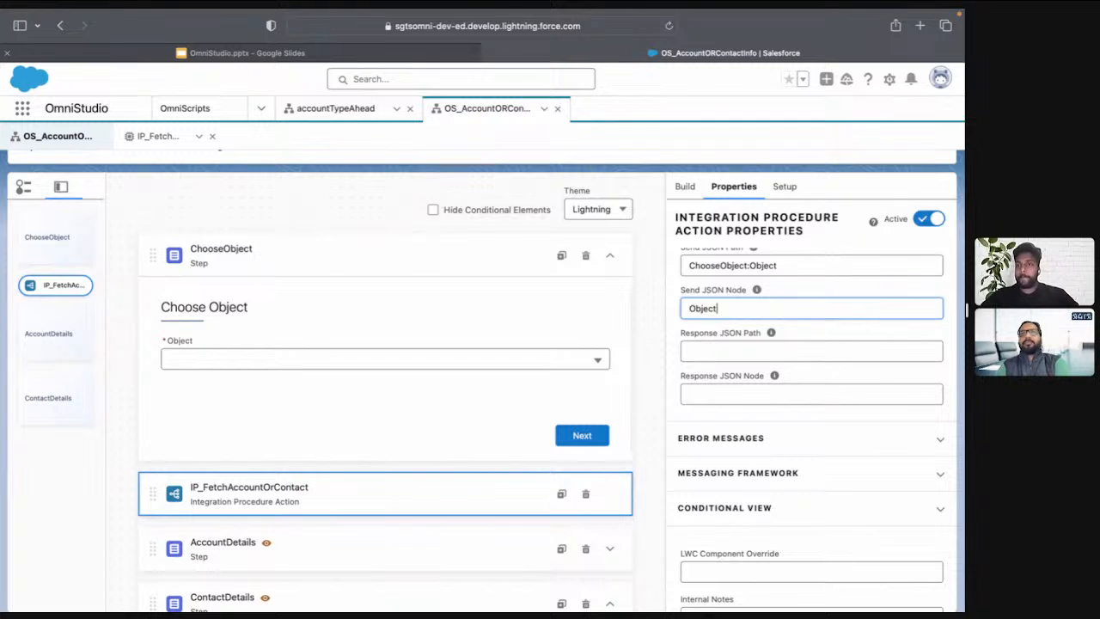
scroll(762, 443, up, 3)
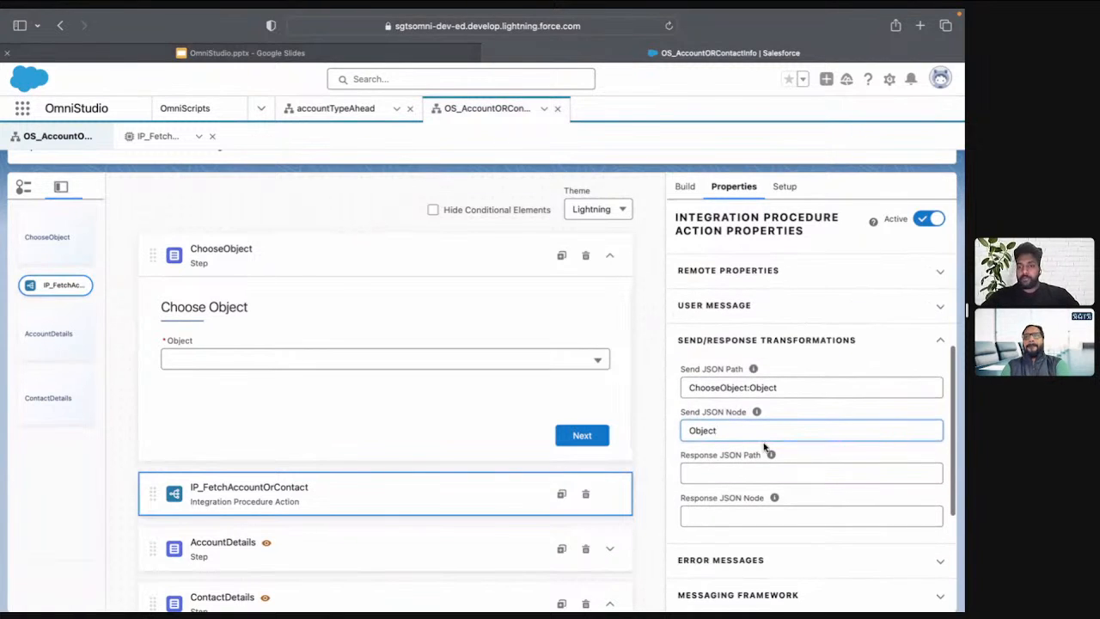
triple_click(786, 386)
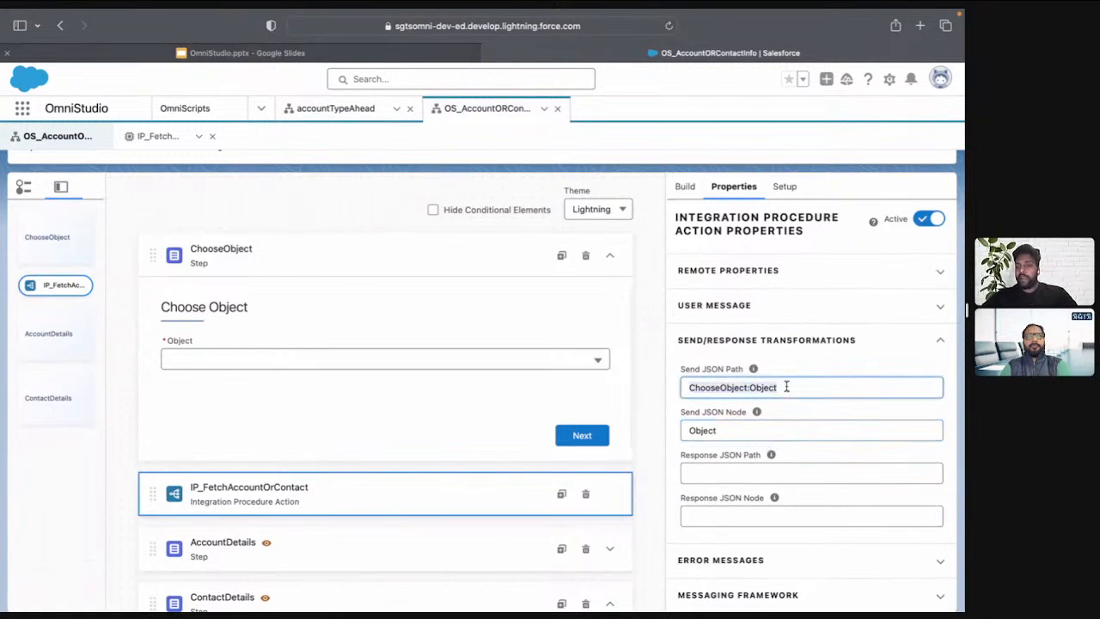
click(722, 431)
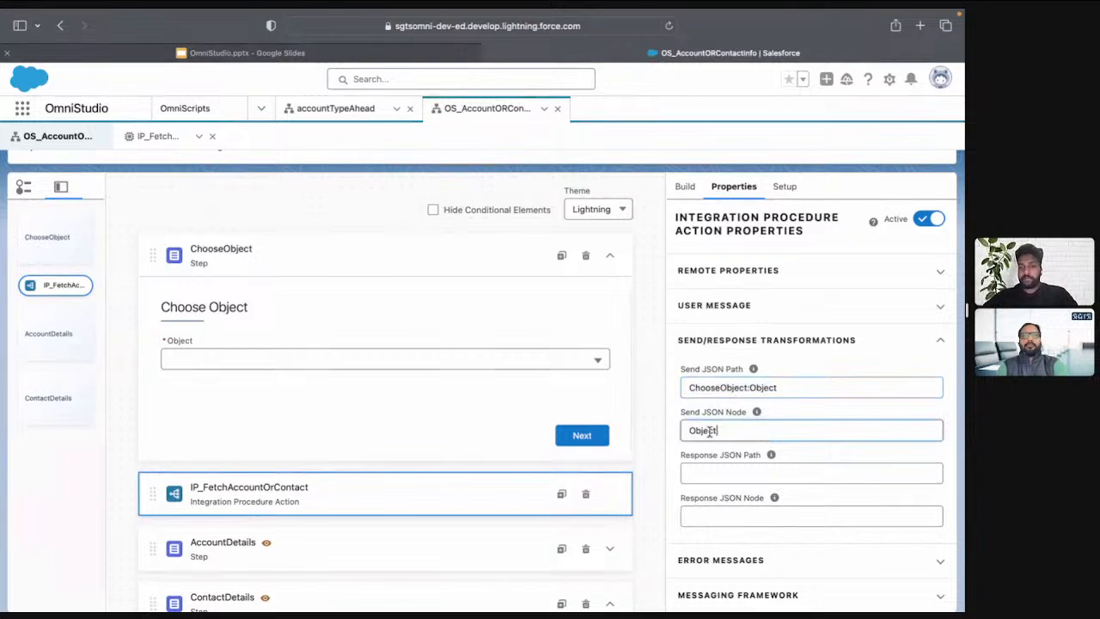
Preview the OmniScript, choose Account as the object and proceed to the next step
scroll(710, 203, up, 3)
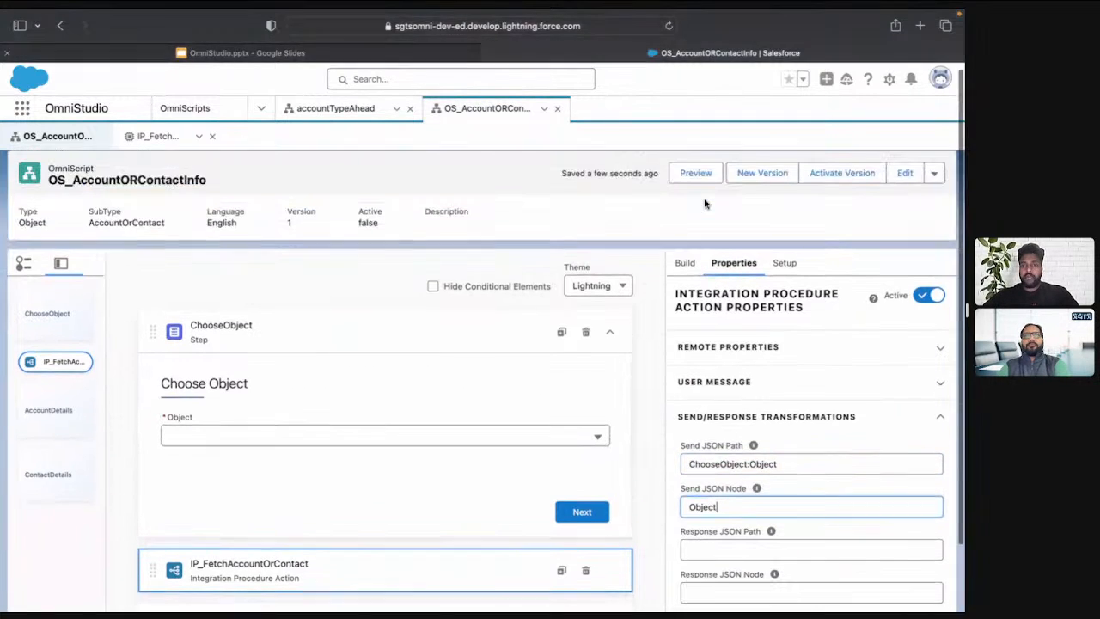
click(698, 179)
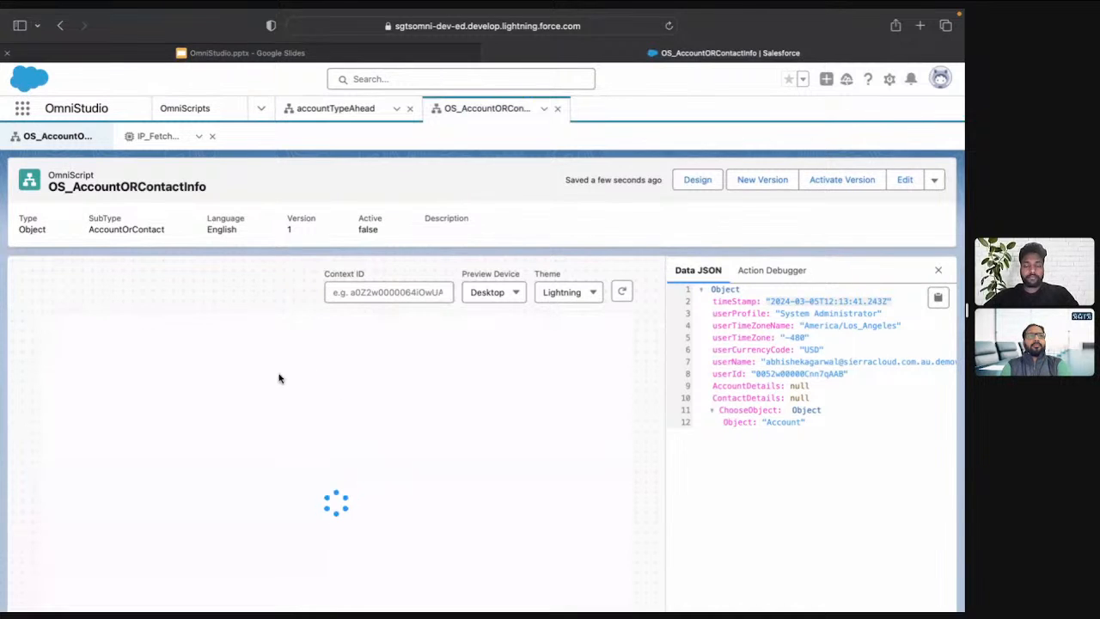
click(255, 401)
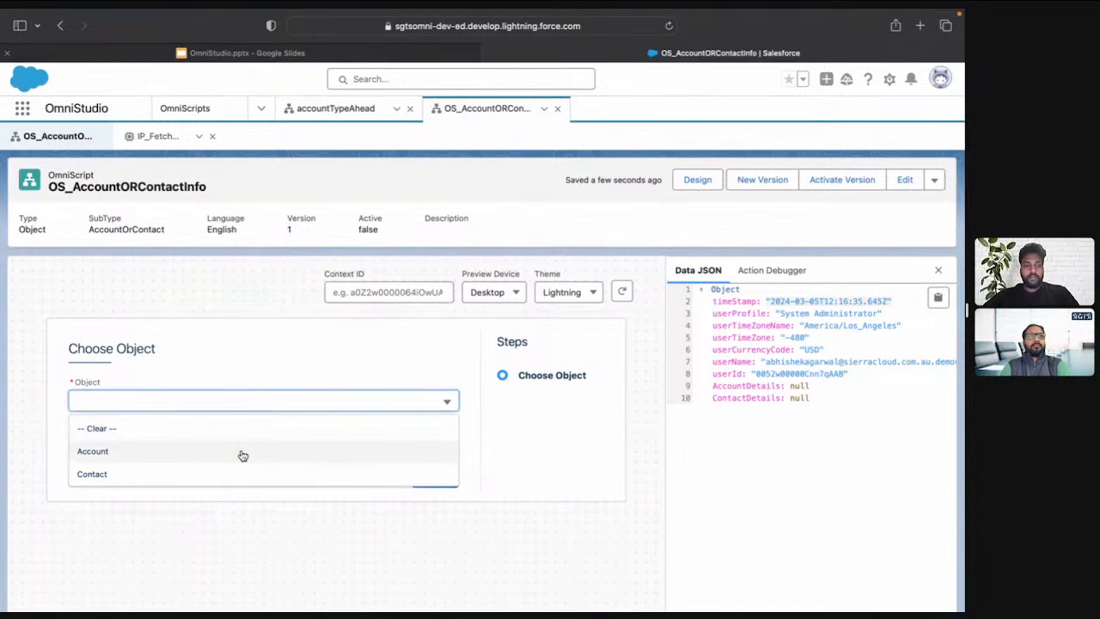
click(238, 450)
click(433, 476)
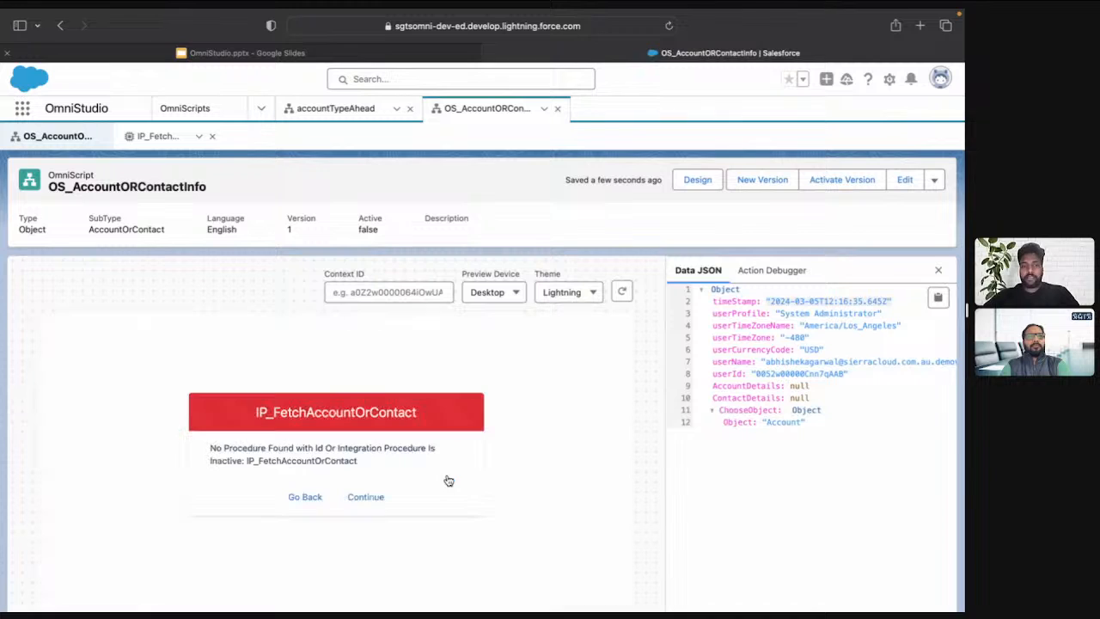
Inspect the request data that the IP_FetchAccountOrContact call sends in the Action Debugger
click(768, 269)
click(695, 330)
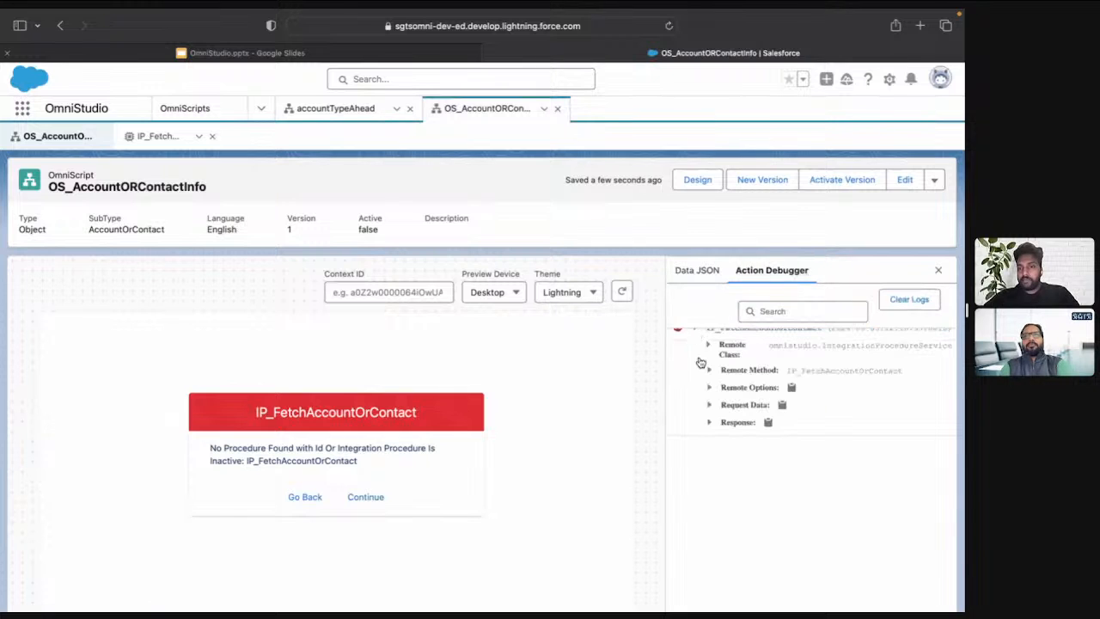
click(711, 404)
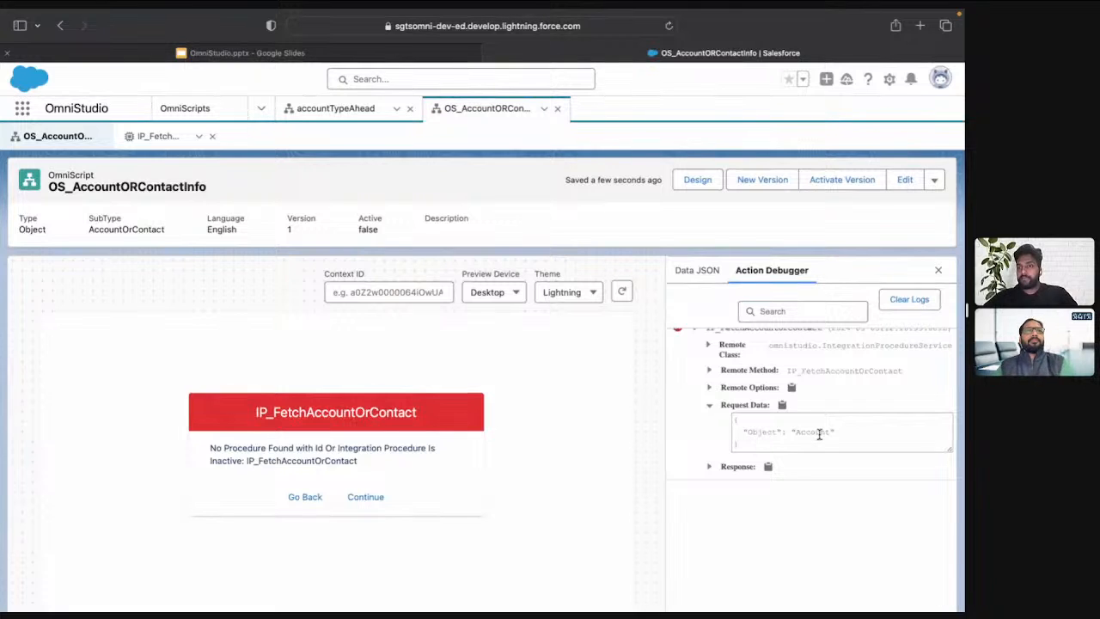
Switch to the IP_FetchAccountOrContact integration procedure and add two Conditional Blocks, one below the other
click(151, 137)
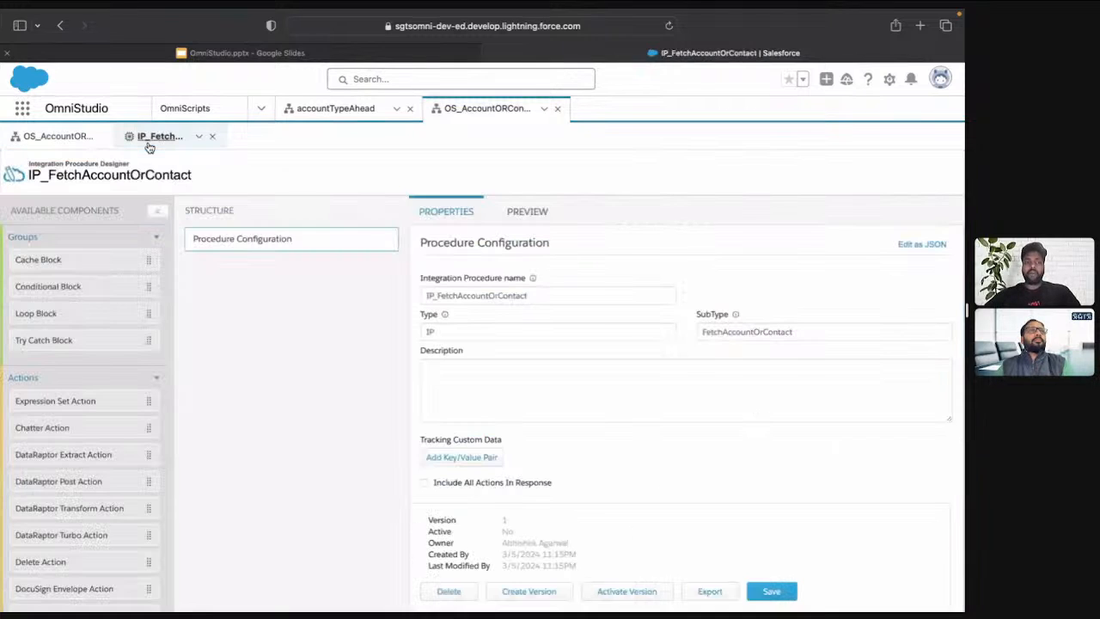
drag(65, 287, 247, 282)
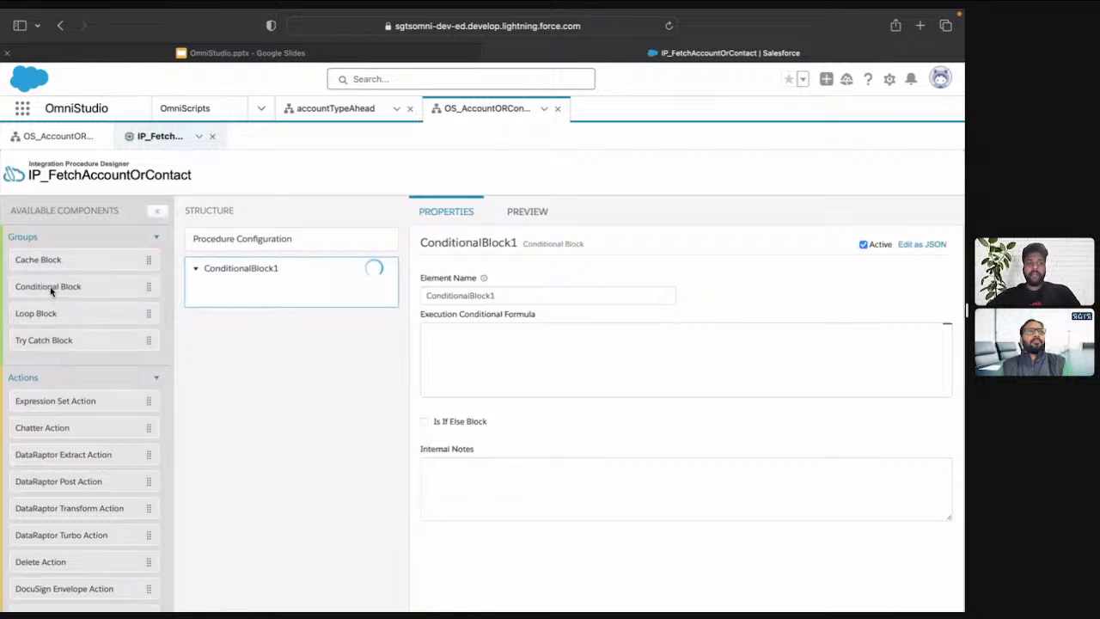
drag(54, 290, 250, 344)
Rename the first conditional block as Account
click(247, 287)
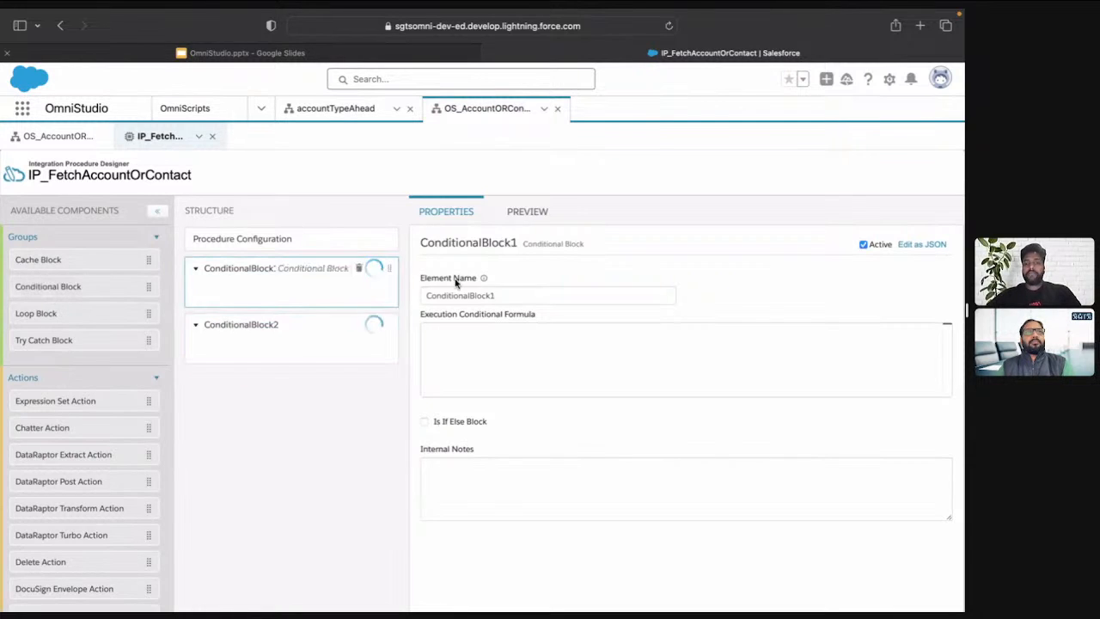
double_click(507, 292)
text(Account)
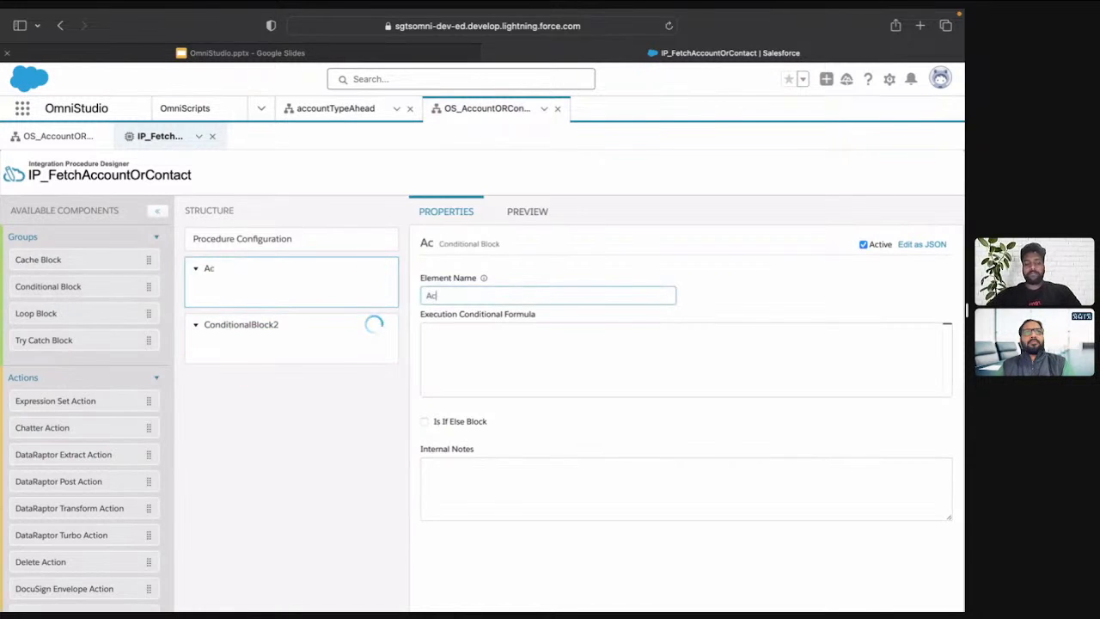
Copy the Object key from the request data in the OmniScript's Action Debugger and return to IP_FetchAccountOrContact
click(478, 377)
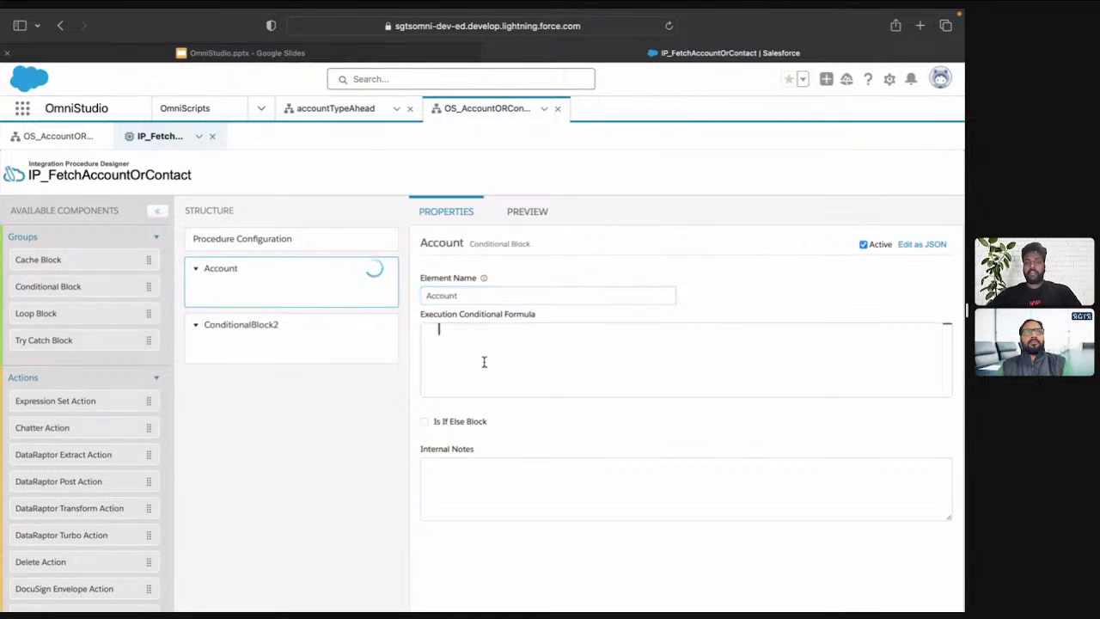
click(59, 135)
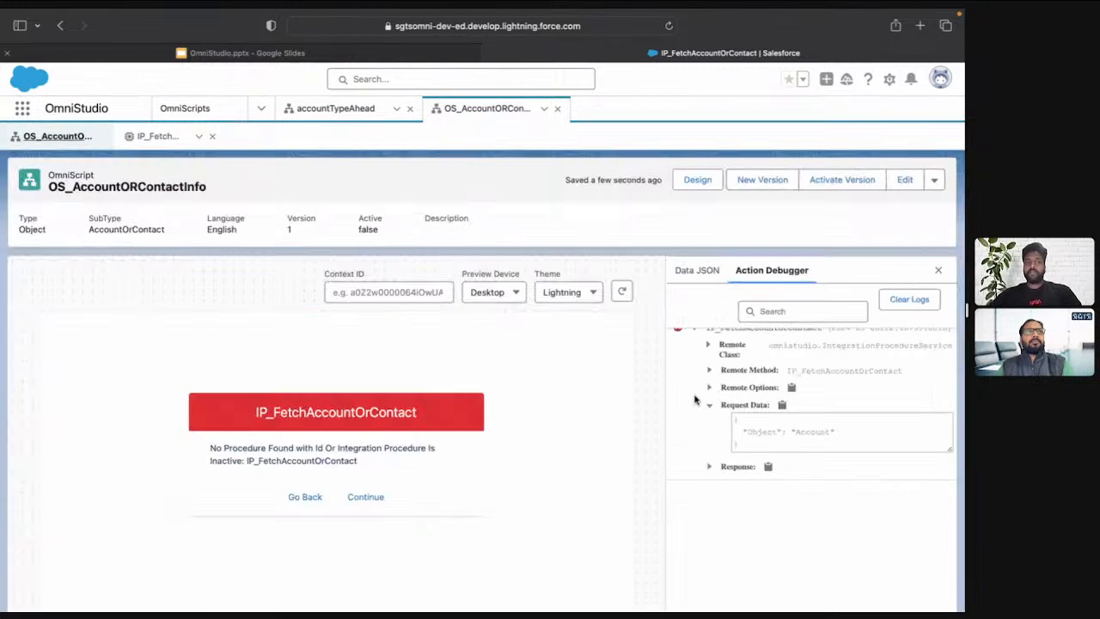
double_click(762, 431)
key(super+c)
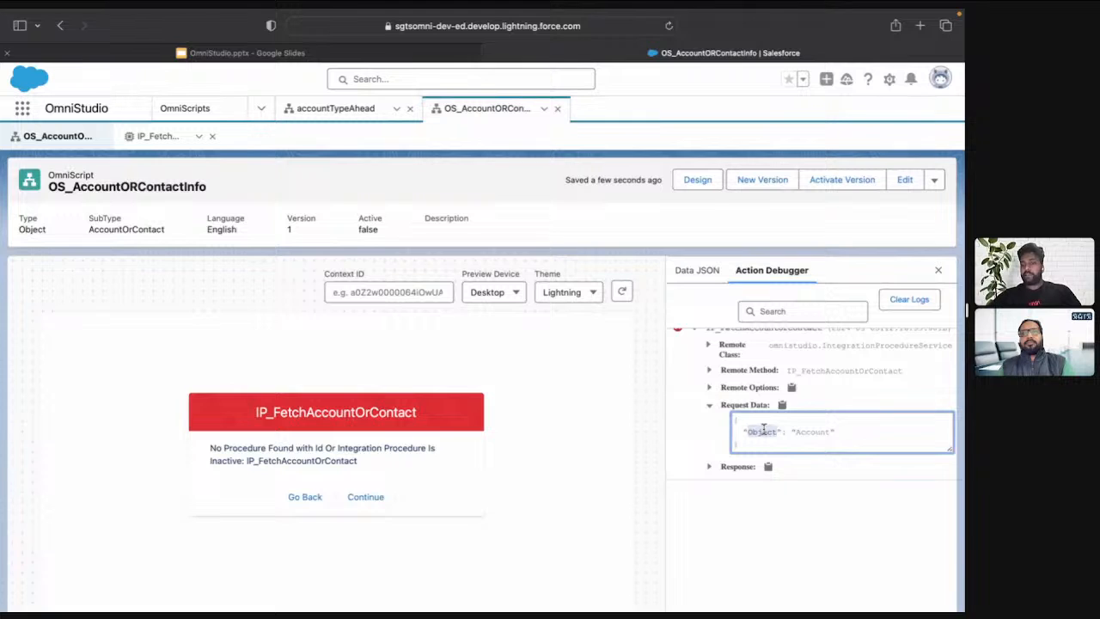
click(165, 137)
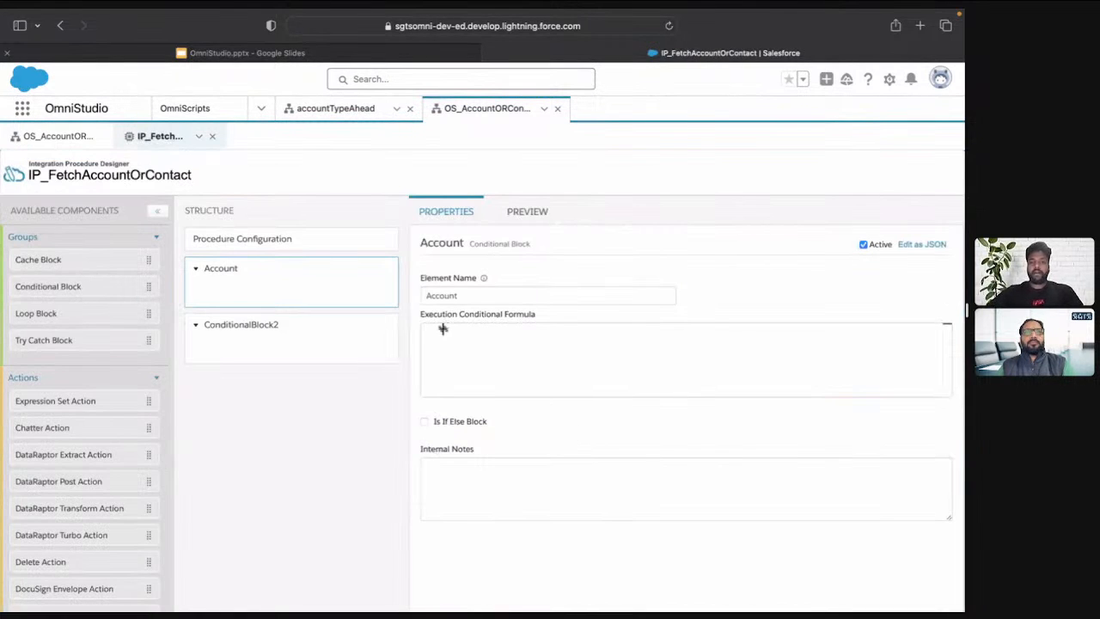
Set the Account block's execution conditional formula to %Object% == "Account"
key(super+v)
text(= )
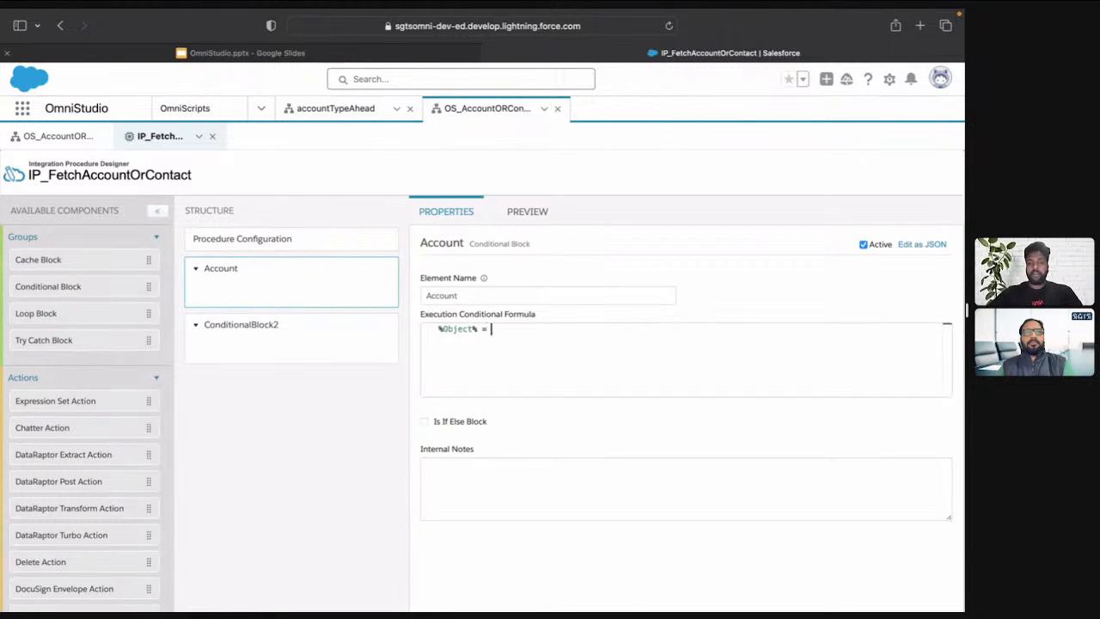
text("Accoun)
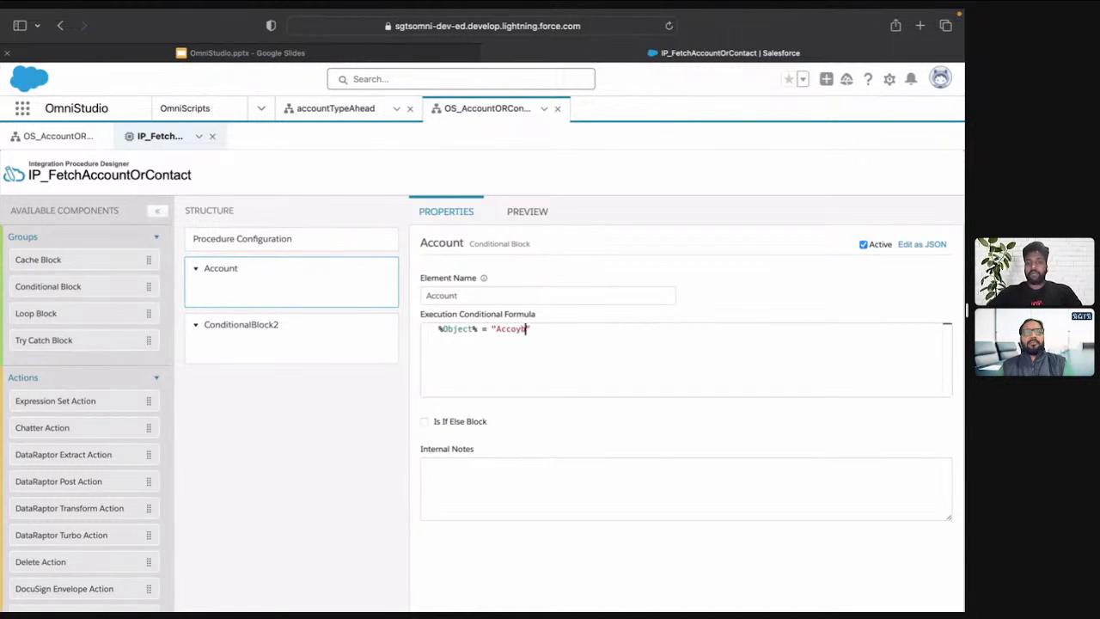
key(BackSpace)
key(BackSpace)
key(BackSpace)
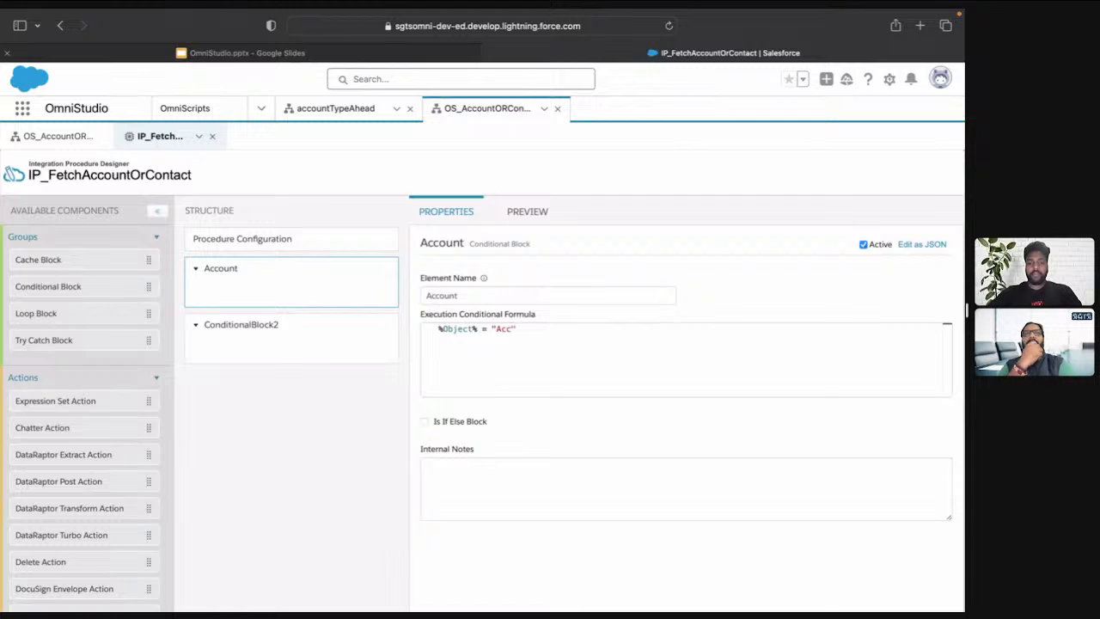
text(ount)
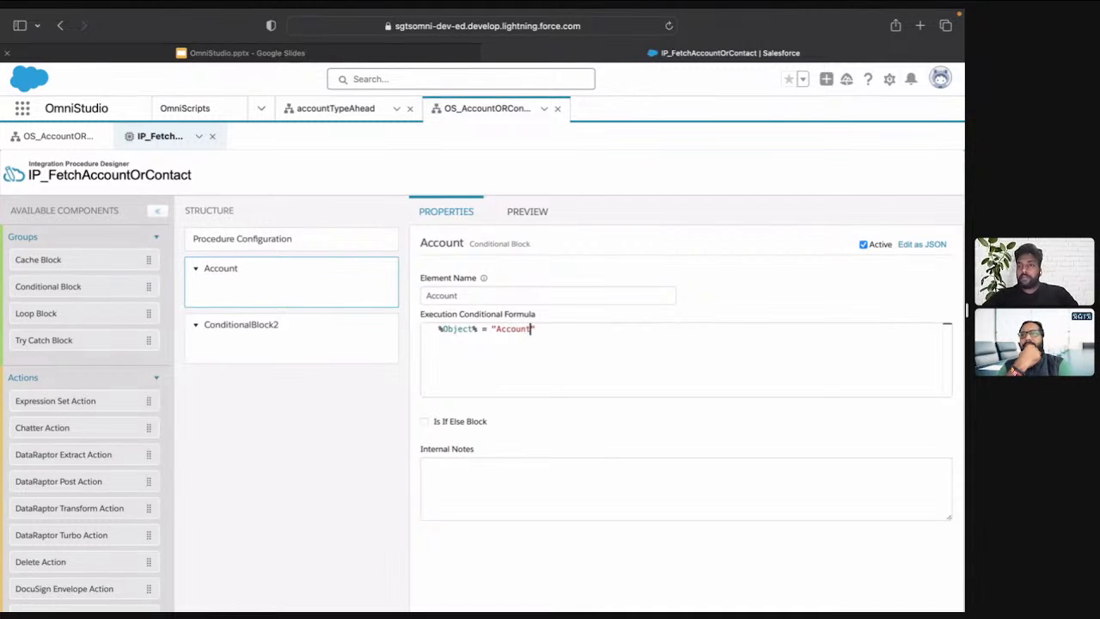
click(487, 328)
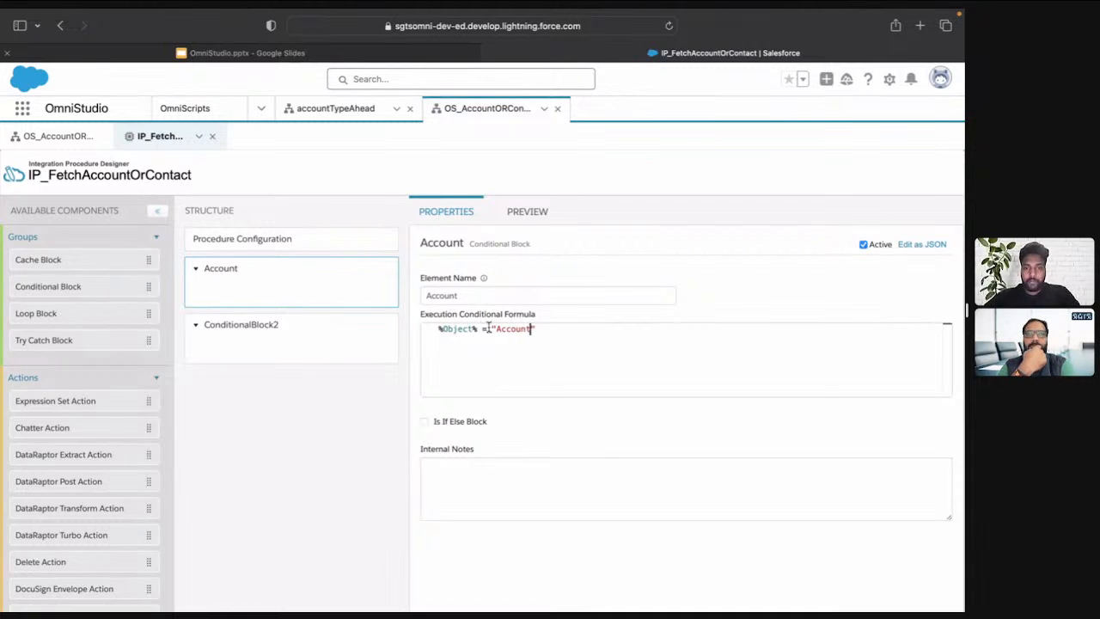
text(=)
Rename the second conditional block as Contact and reuse the Account block's formula there as %Object% == "Contact"
key(ctrl+a)
key(ctrl+c)
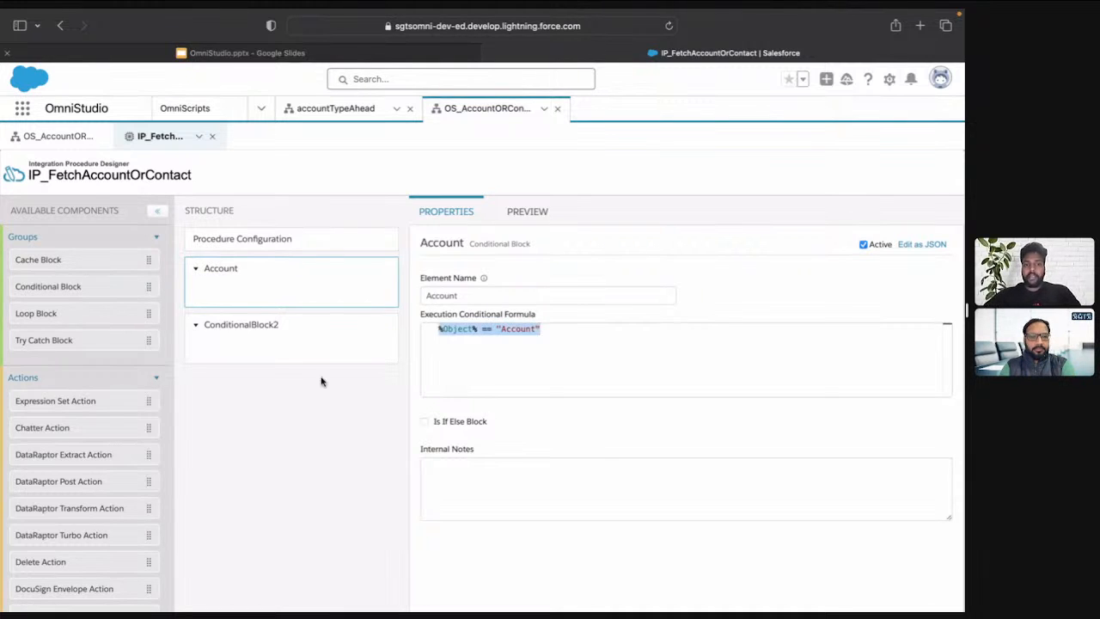
click(295, 324)
double_click(506, 294)
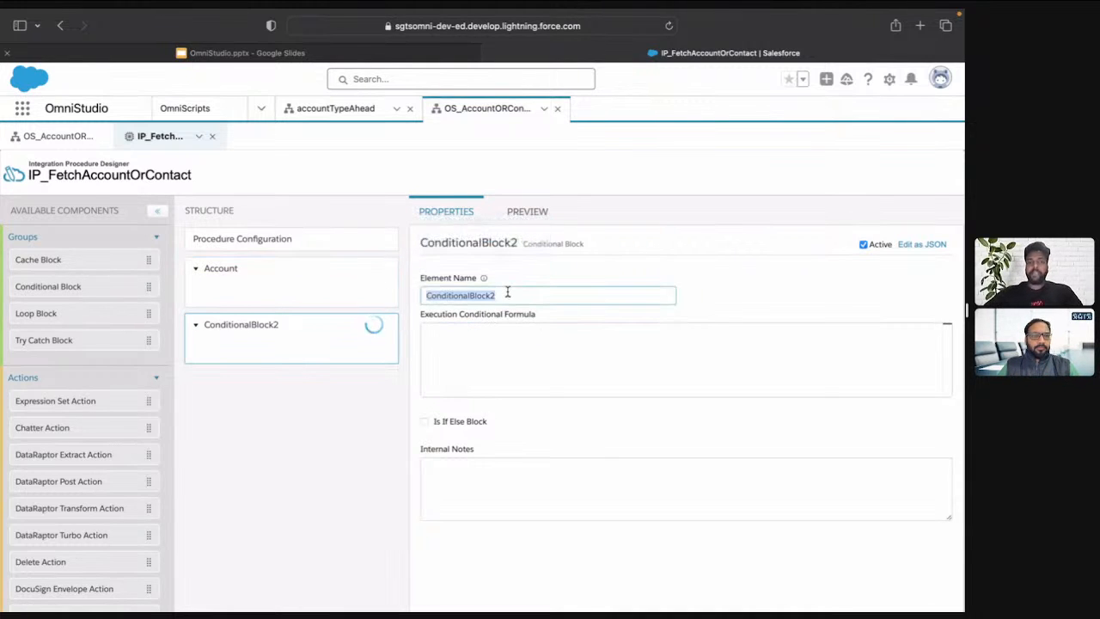
text(Contact)
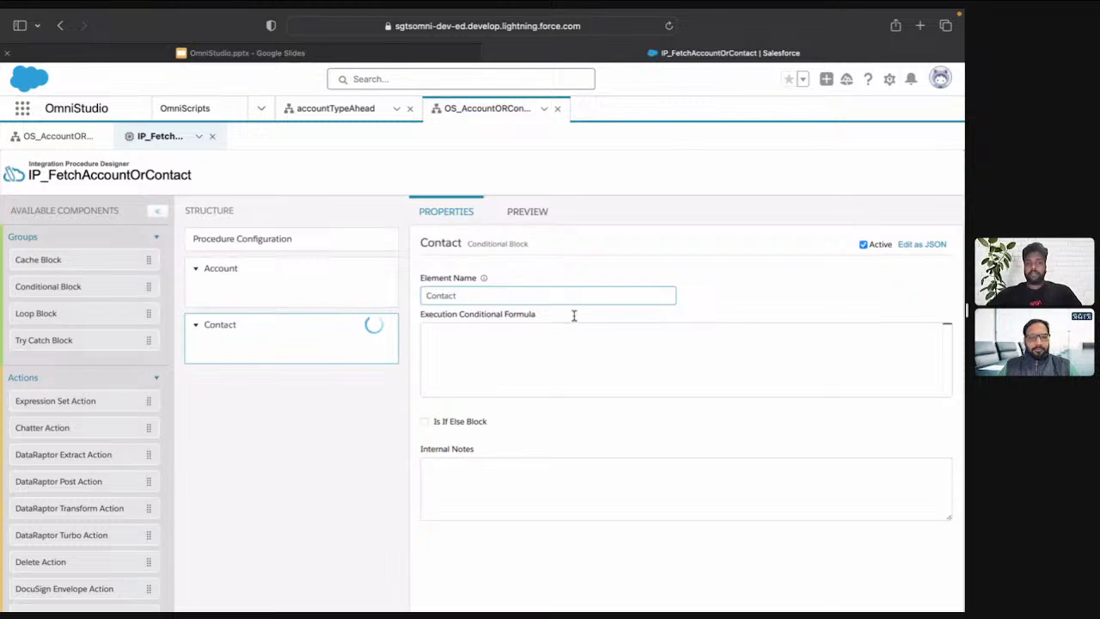
click(567, 337)
key(ctrl+v)
double_click(519, 330)
text(Co)
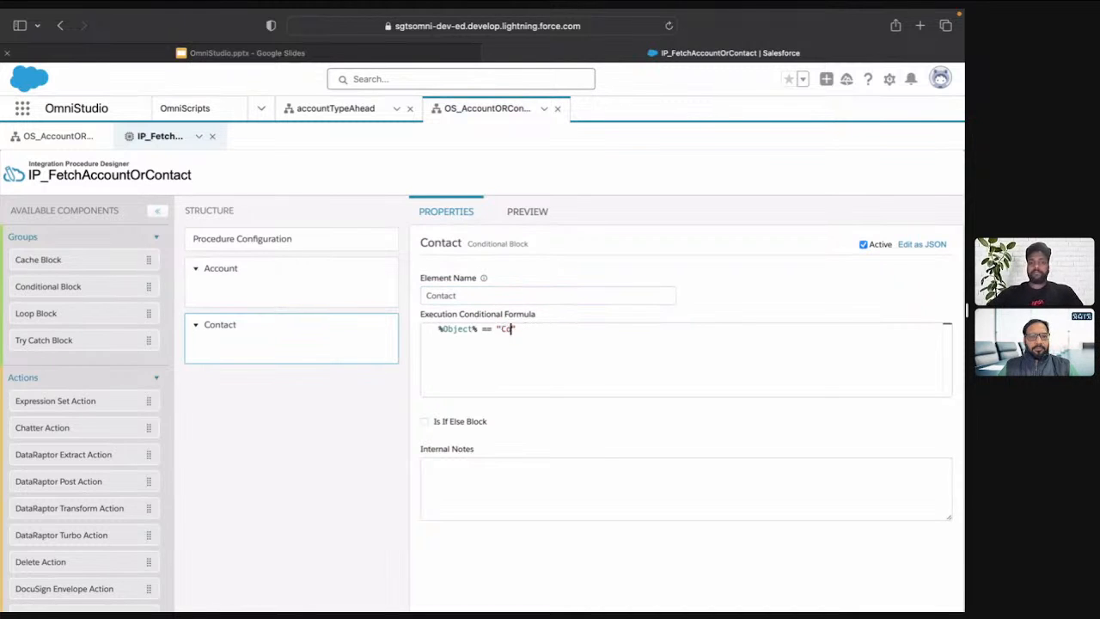
text(ntact)
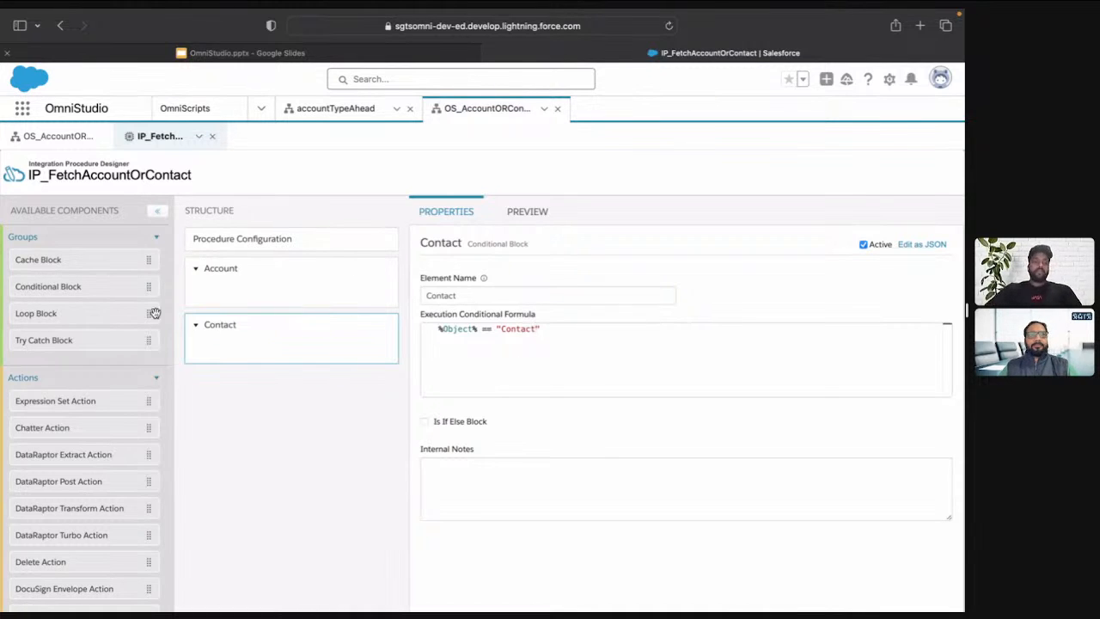
Add a DataRaptor Extract Action inside both the Account and Contact blocks and rename the Account one as DRE_Account
drag(89, 450, 270, 290)
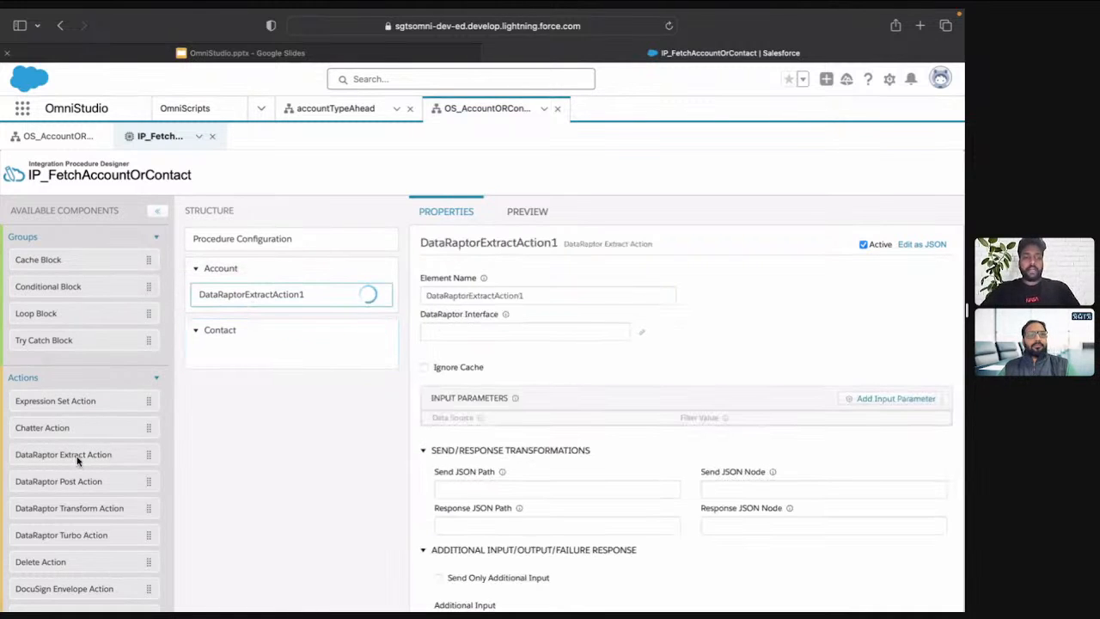
drag(81, 459, 262, 361)
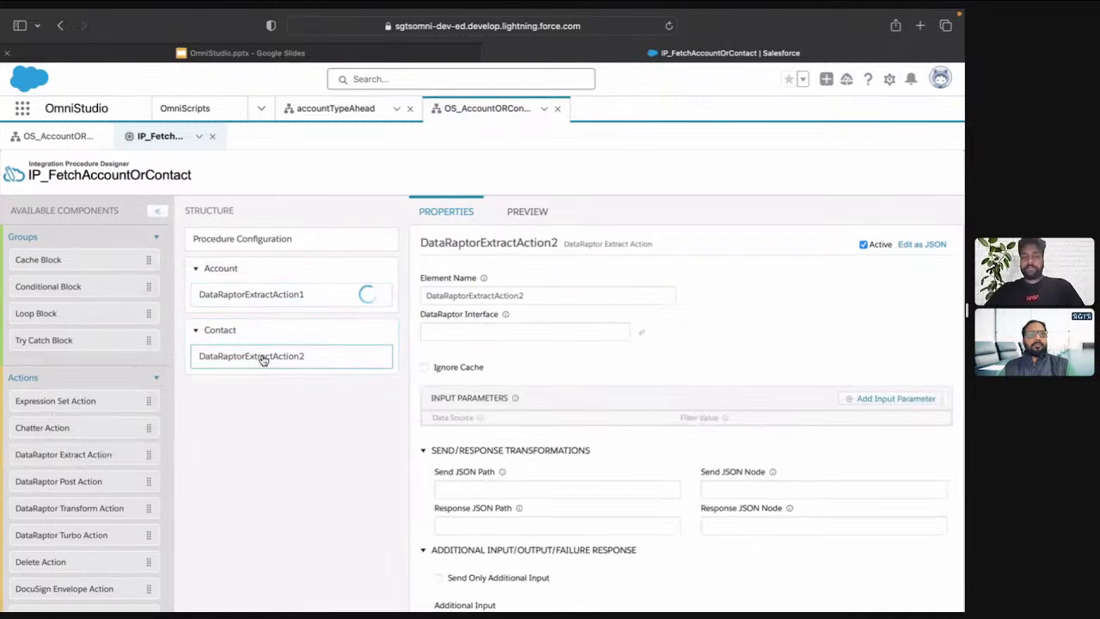
click(269, 294)
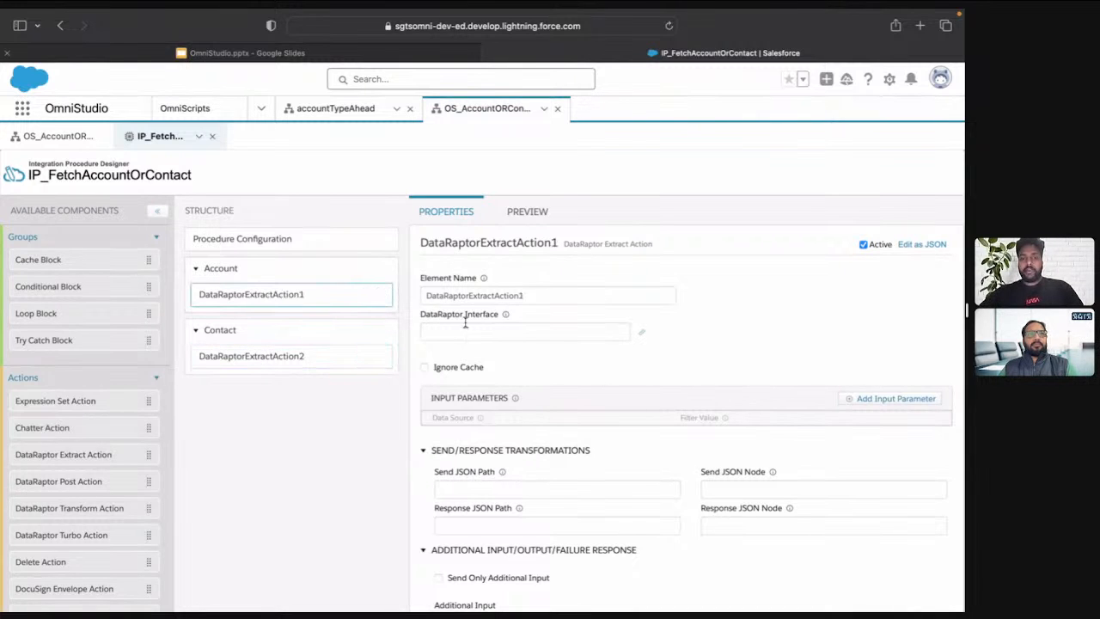
double_click(536, 295)
text(DR)
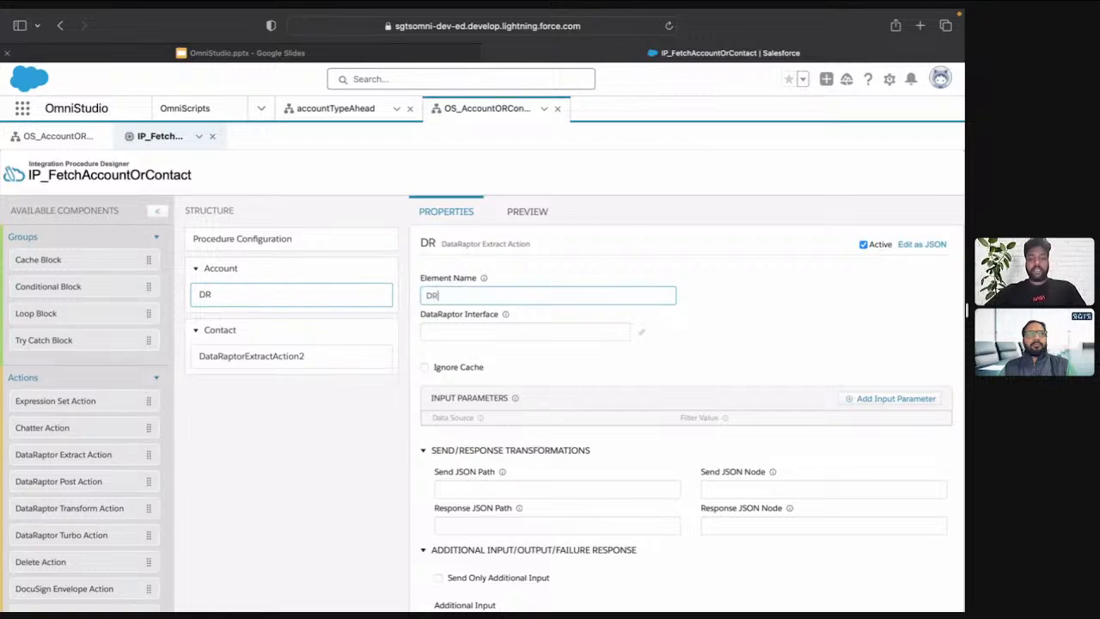
text(E_Acco)
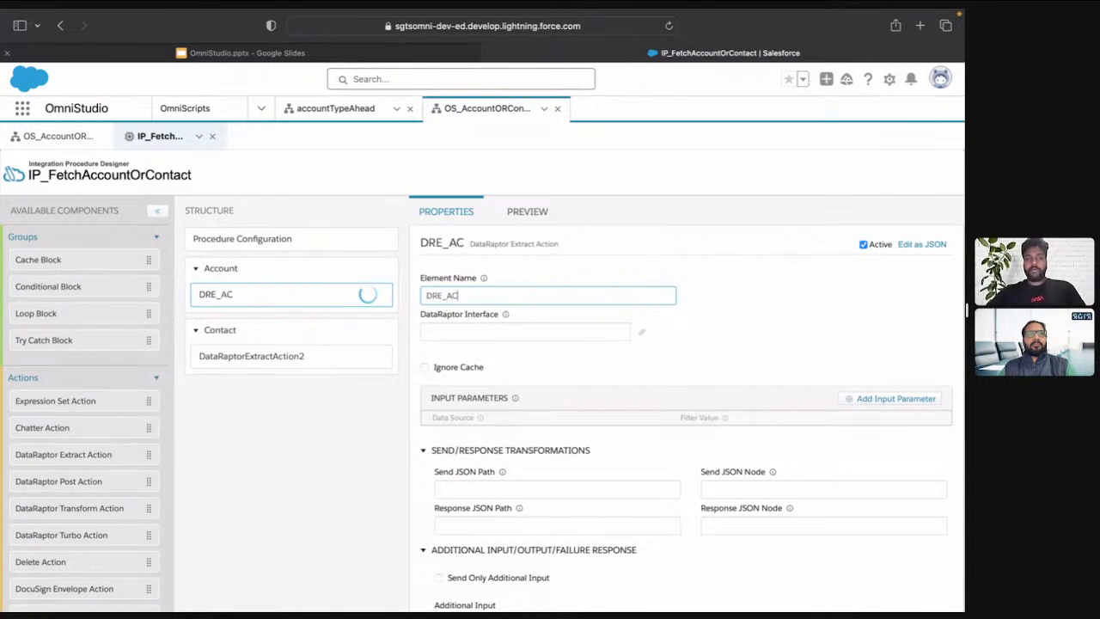
text(unt)
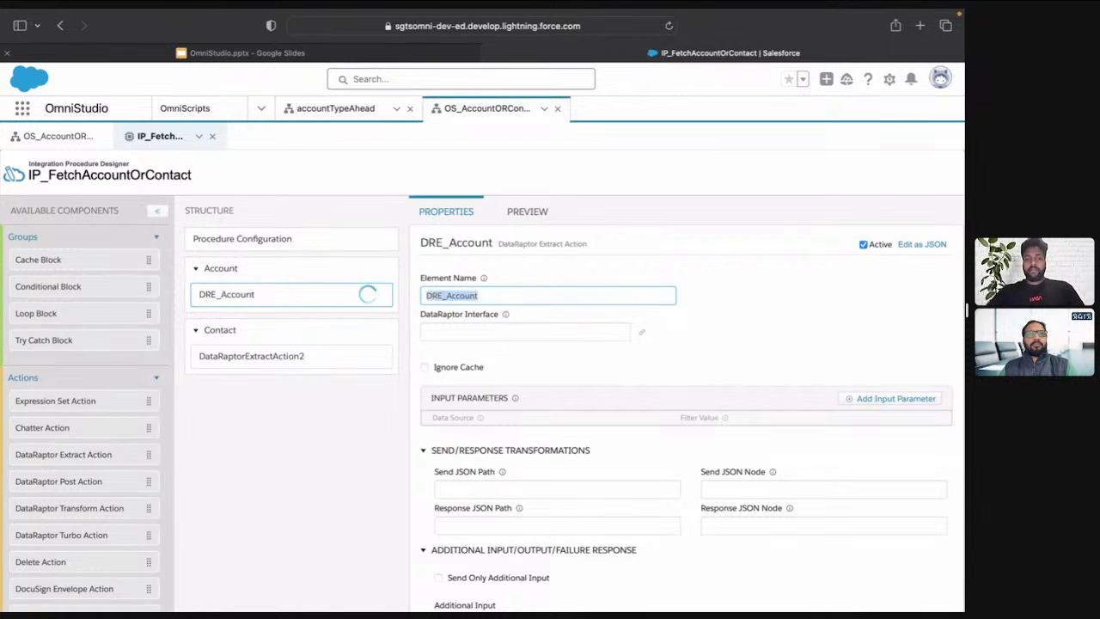
Create a new DataRaptor named DRE_AccountFetch from the DataRaptor Interface of the DRE_Account action
key(Tab)
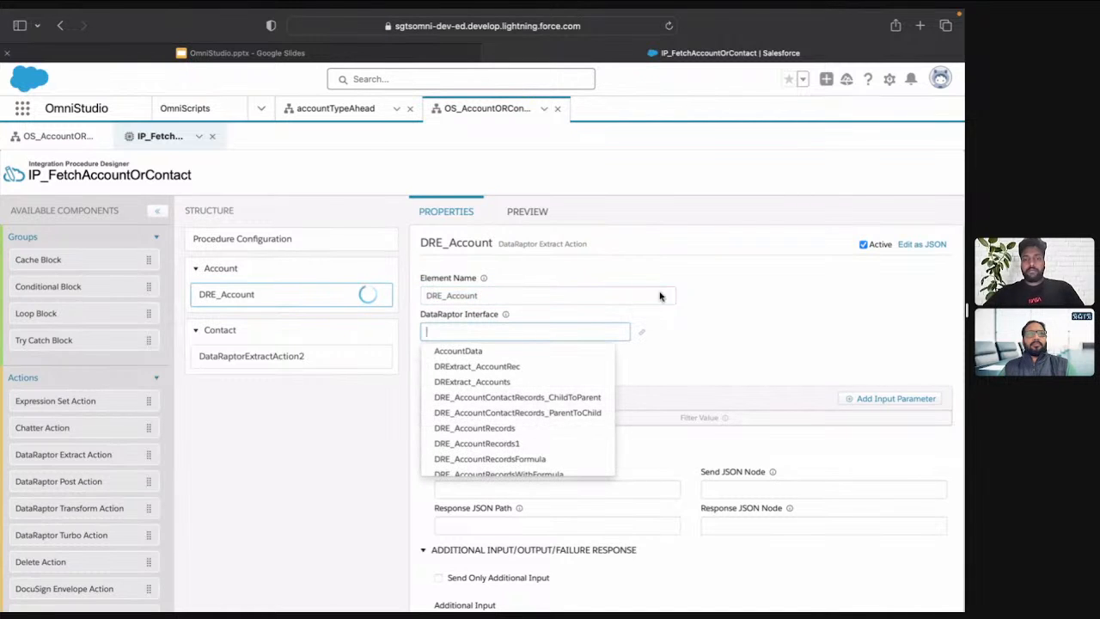
click(674, 350)
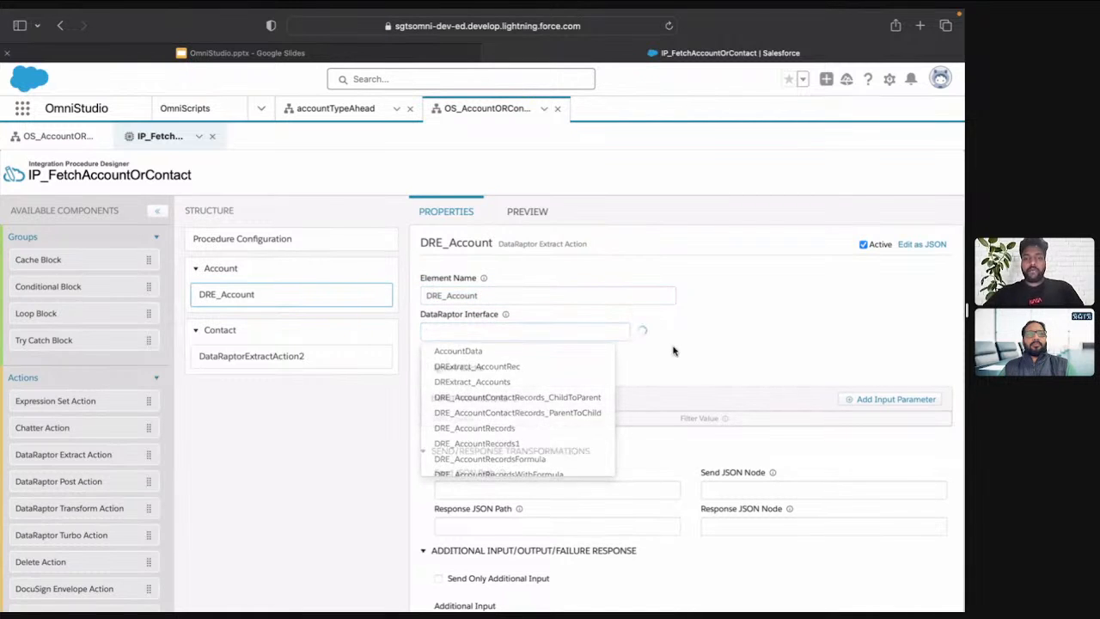
click(495, 331)
text(DRE_Account)
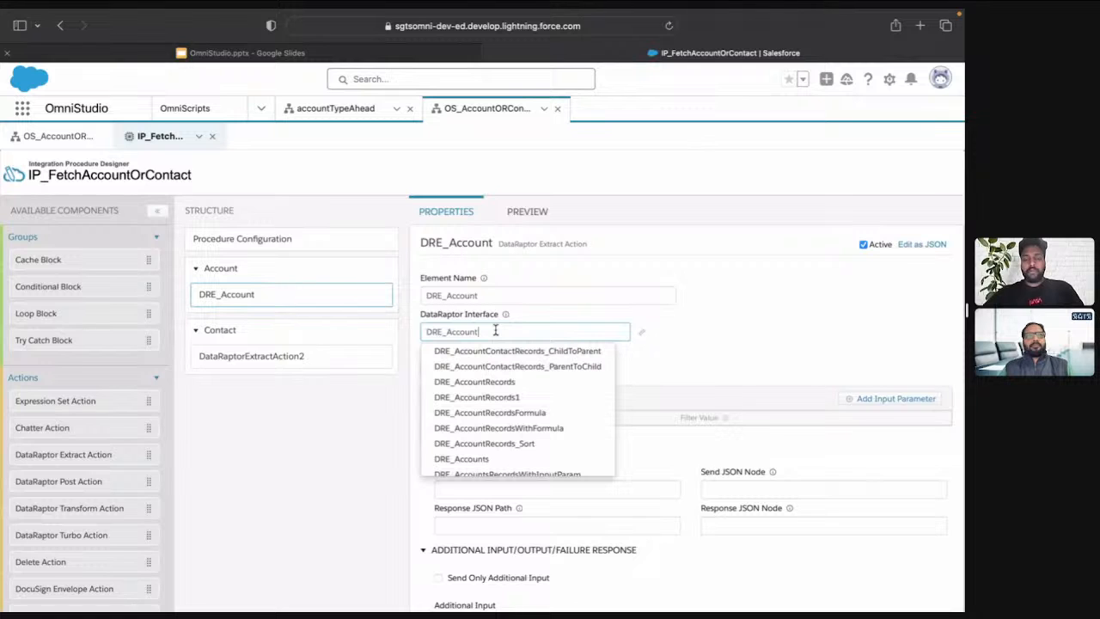
text(Fetch)
double_click(495, 331)
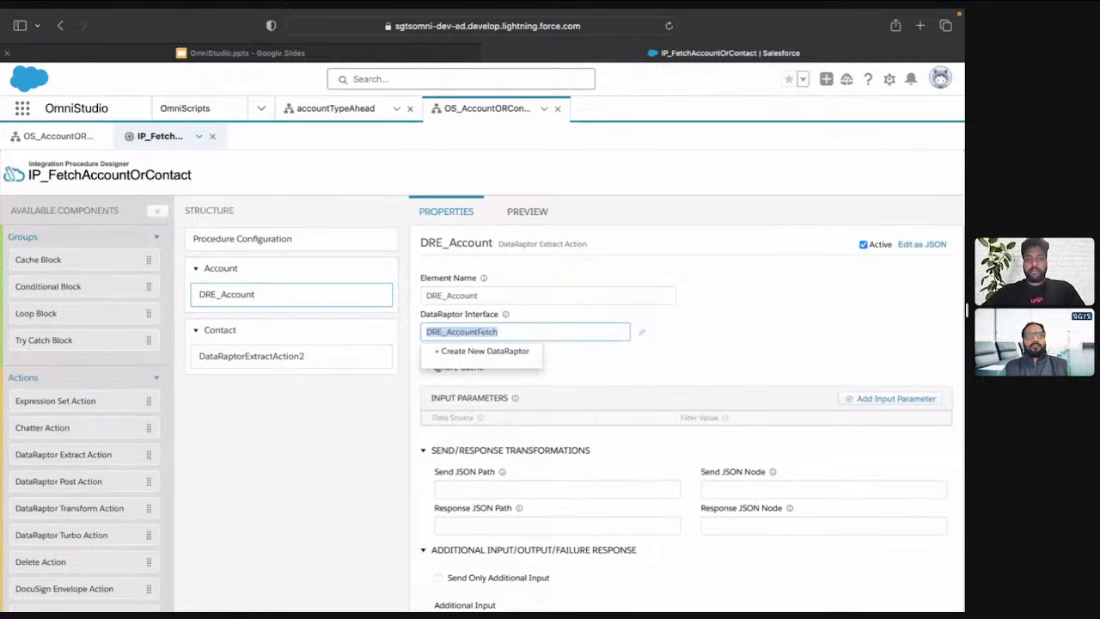
click(468, 351)
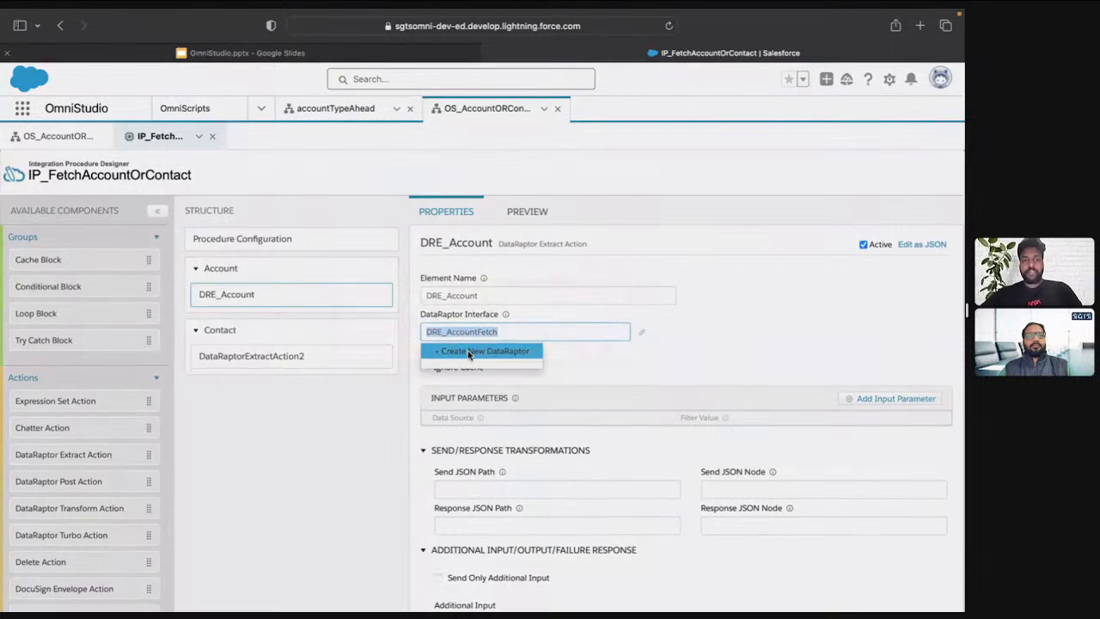
click(605, 348)
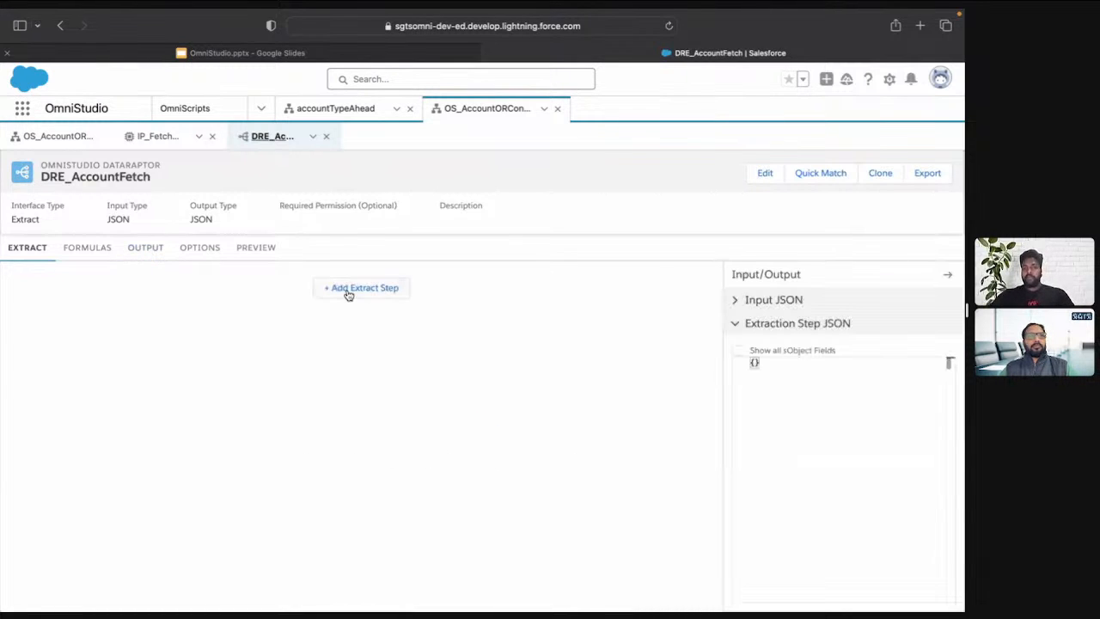
Add an extract step on the Account object with the extract output path accounts
click(348, 289)
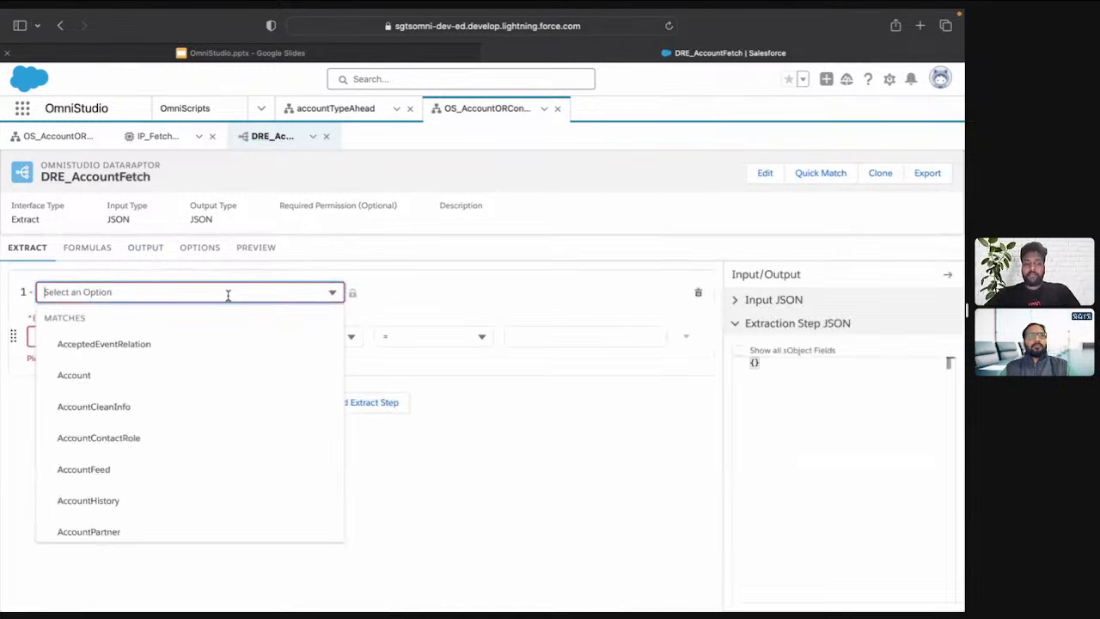
text(Acc)
click(115, 406)
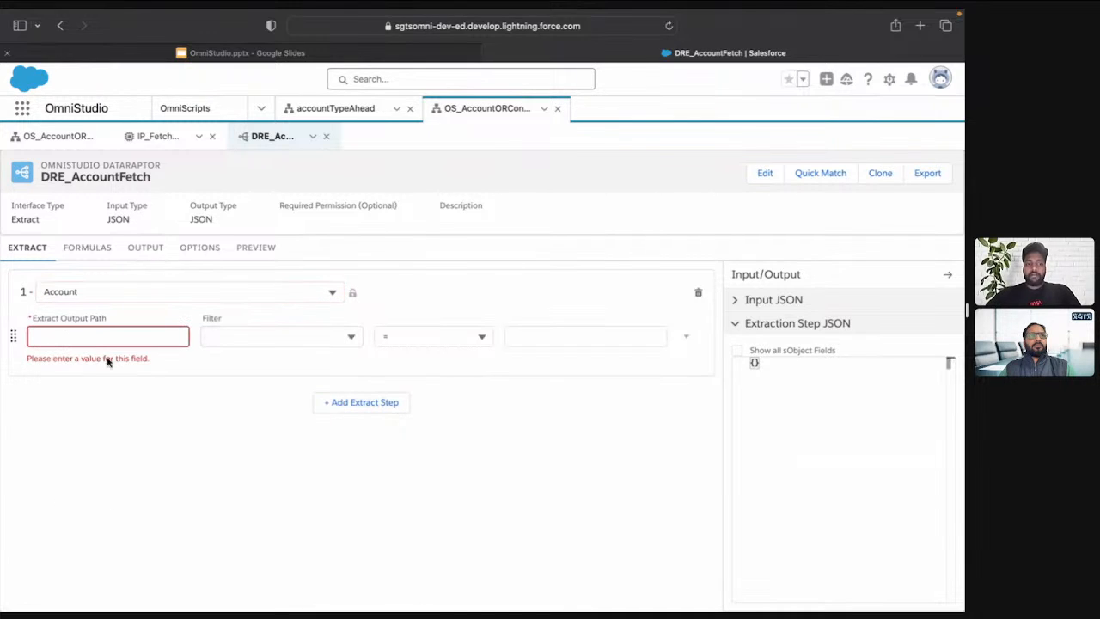
click(99, 335)
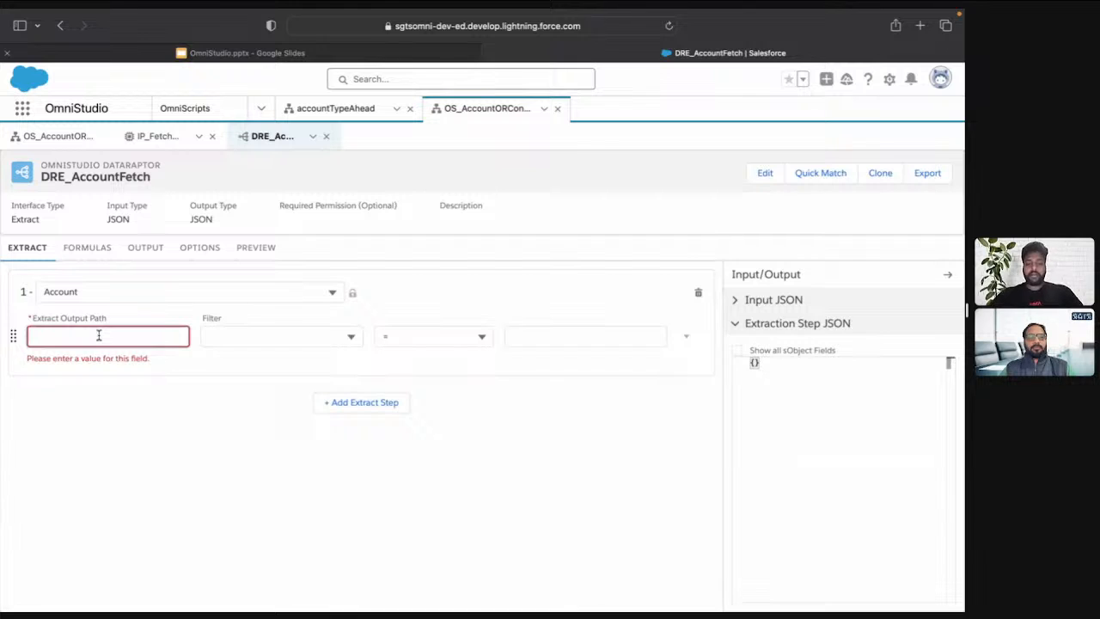
text(acc)
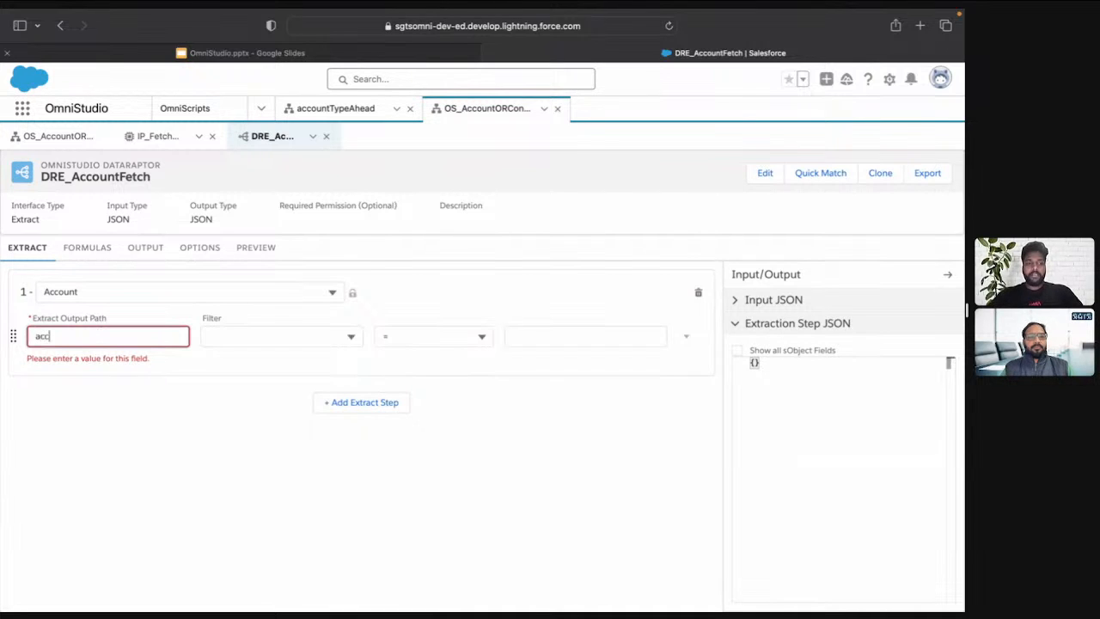
text(ounts)
key(Tab)
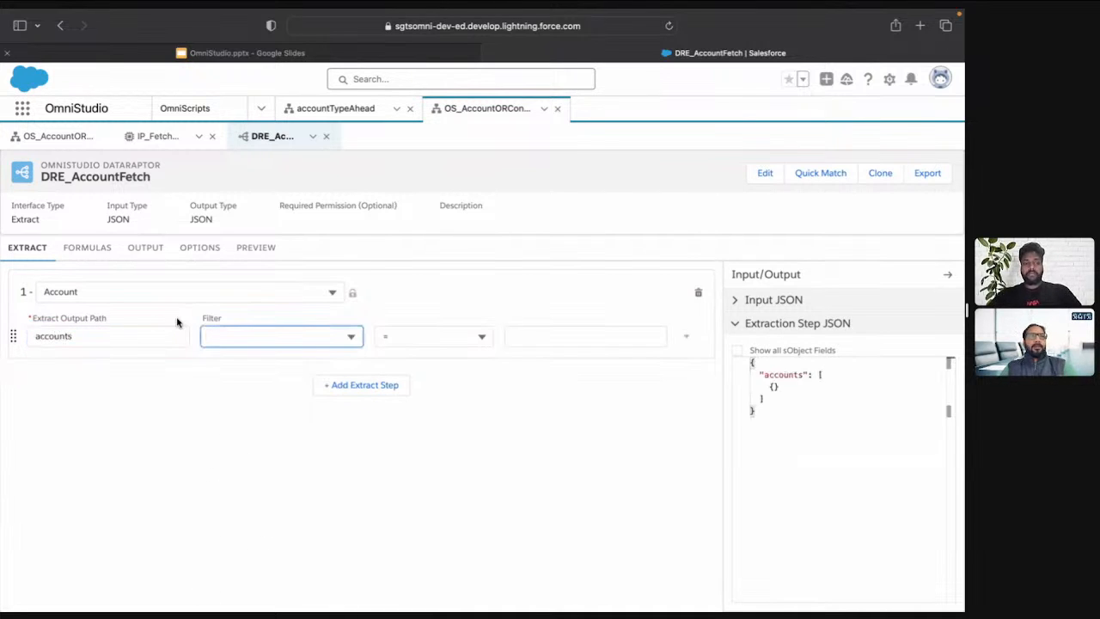
Filter the Account extract step to records whose Name is not equal (<>) to an empty string
text(name)
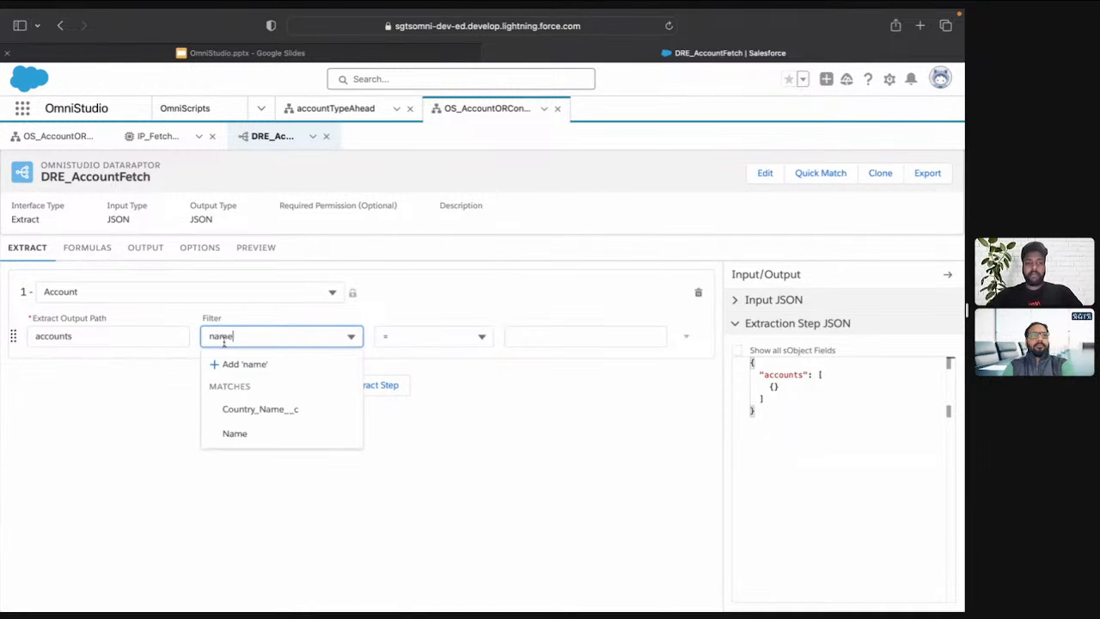
click(247, 434)
click(444, 336)
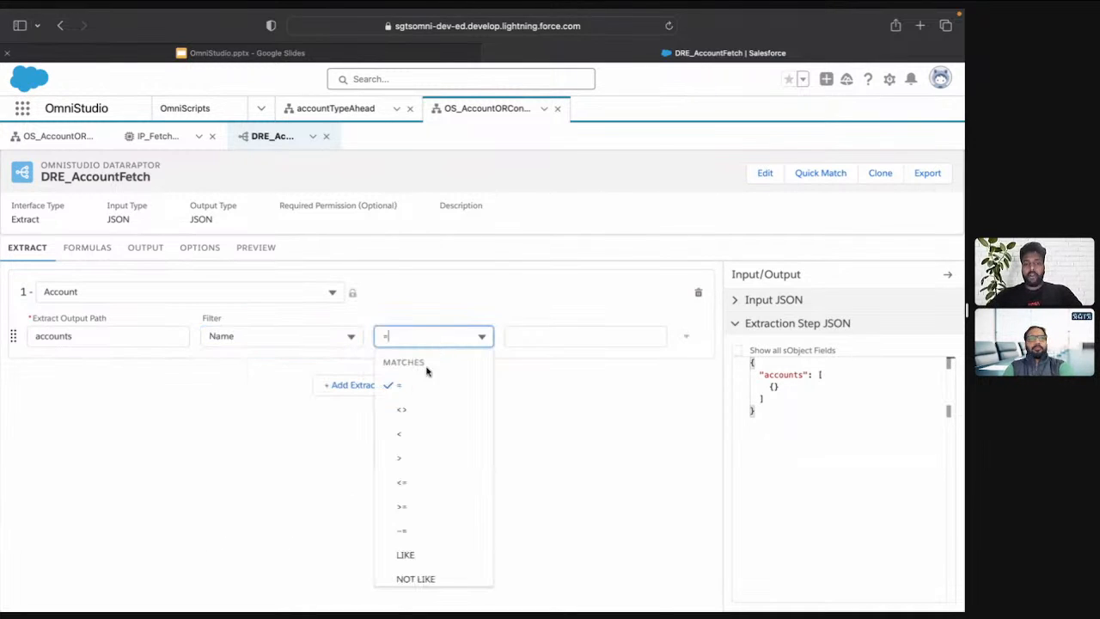
click(404, 408)
click(562, 339)
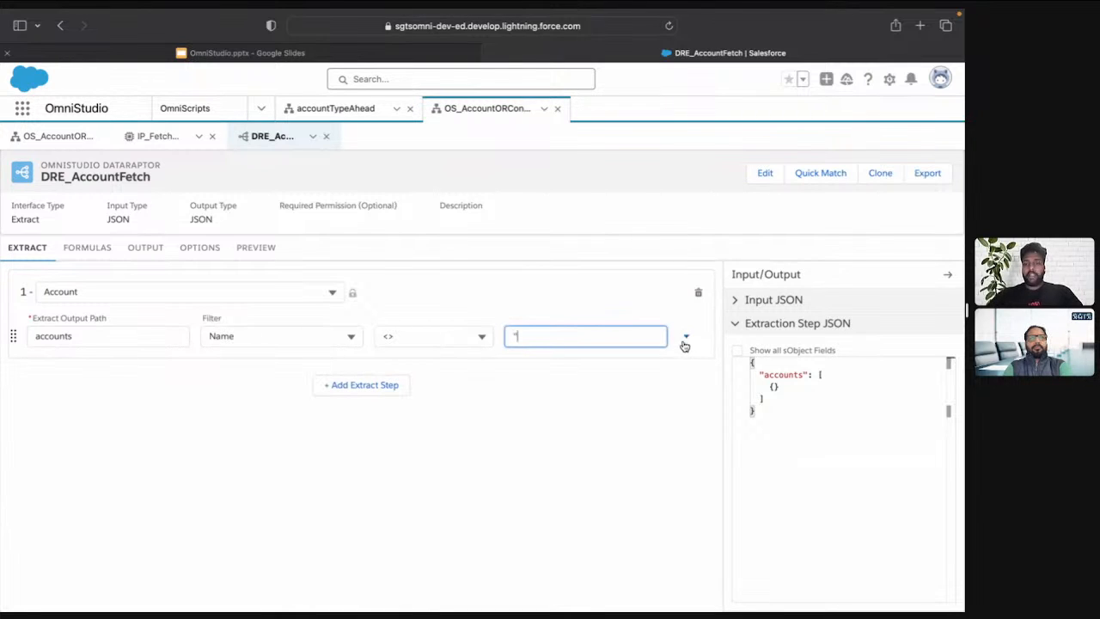
Add a LIMIT of 1 to the Account extract step
click(685, 337)
click(651, 405)
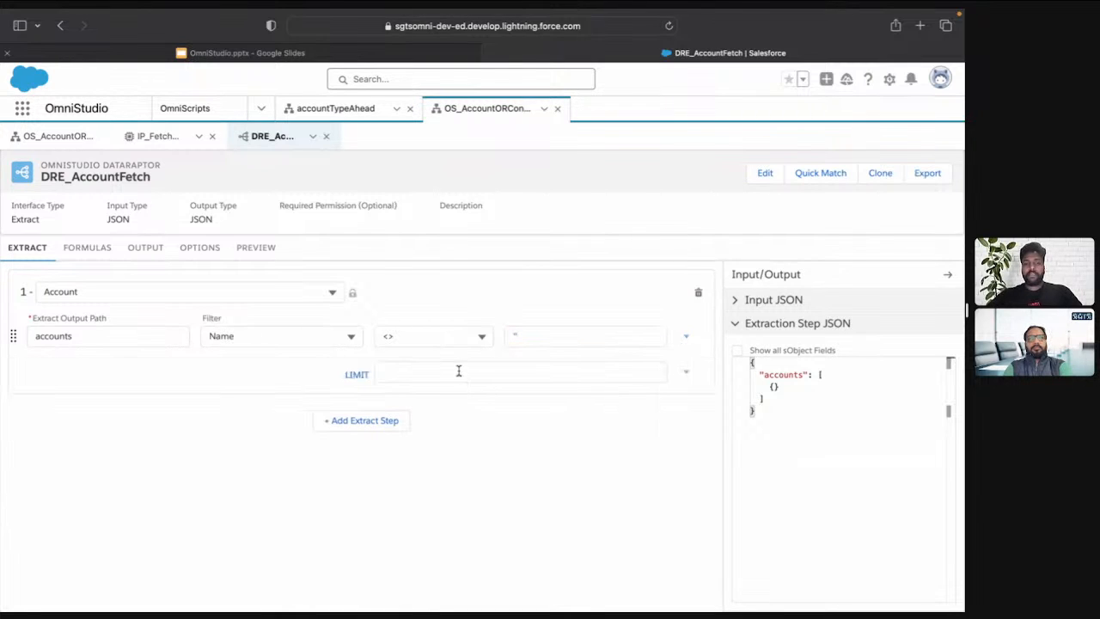
click(416, 371)
text(1)
Add an output mapping from the extract path accounts:Name to the output JSON path Name
click(146, 247)
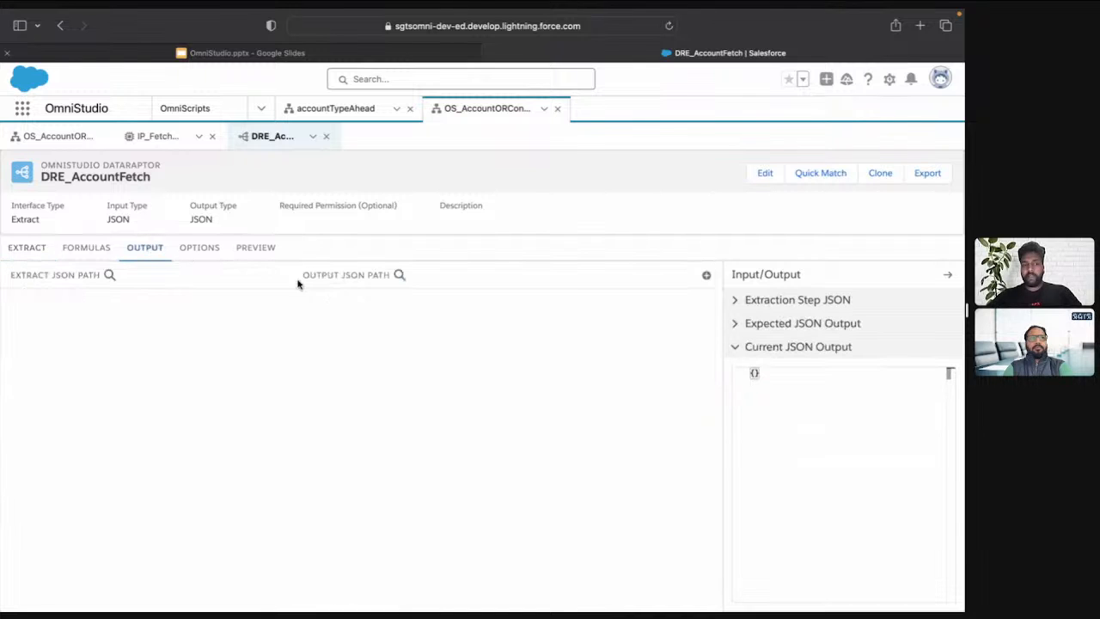
click(706, 275)
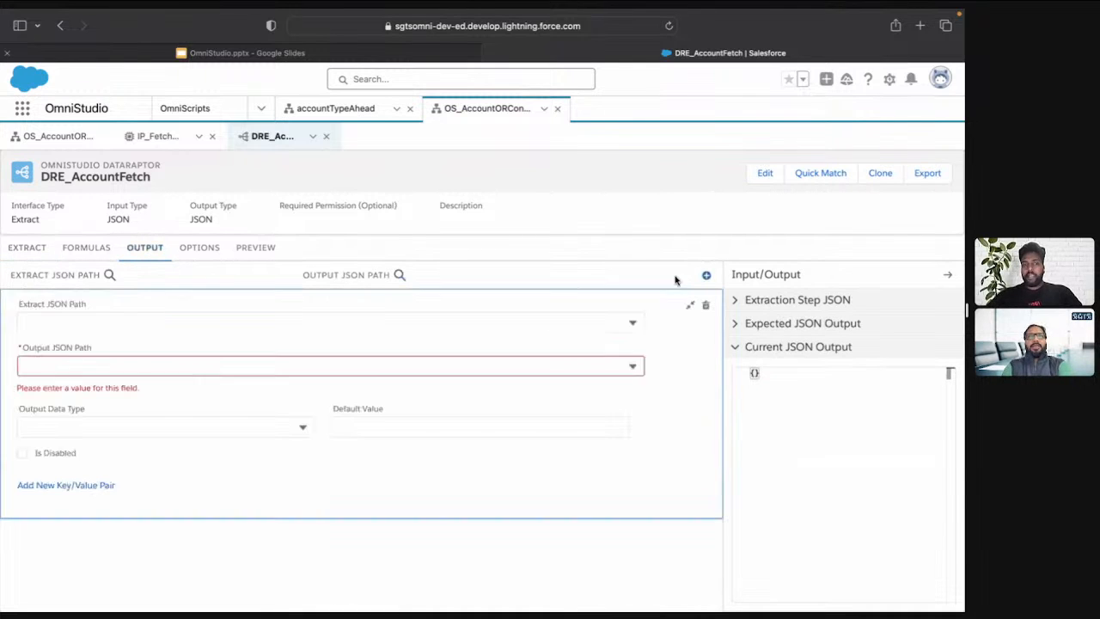
click(233, 320)
text(acc)
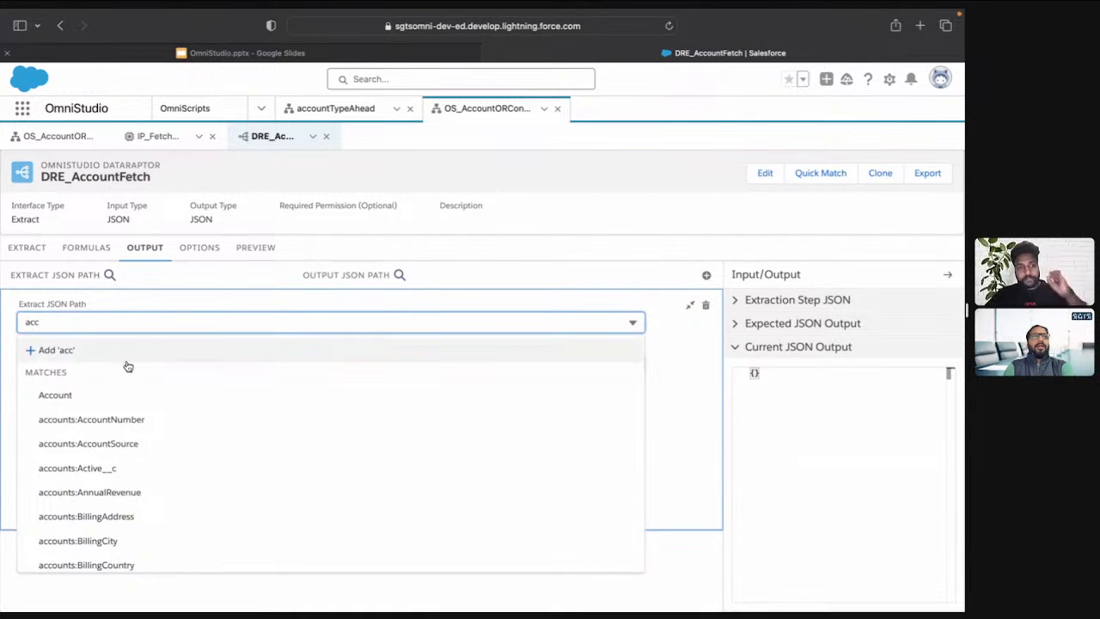
scroll(189, 462, down, 3)
scroll(190, 463, down, 5)
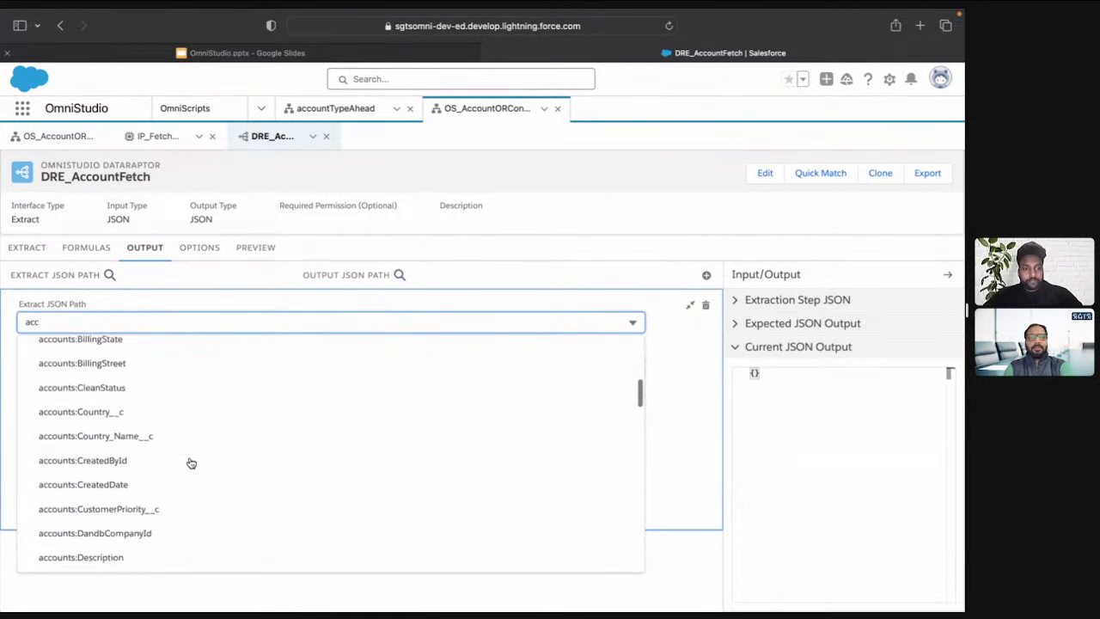
scroll(187, 461, down, 4)
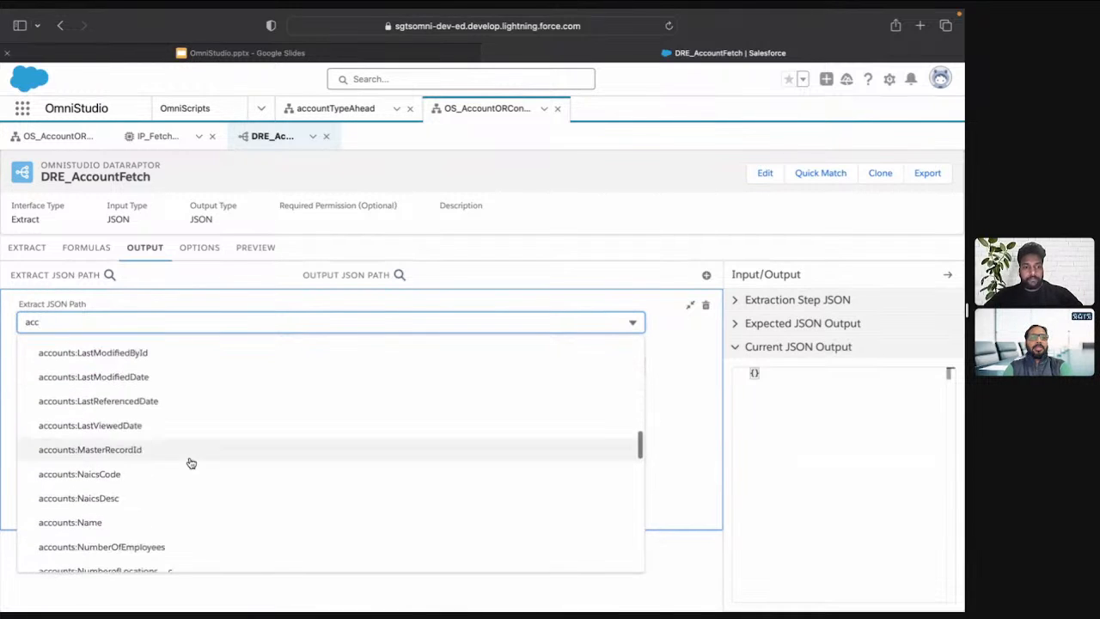
click(155, 504)
click(147, 375)
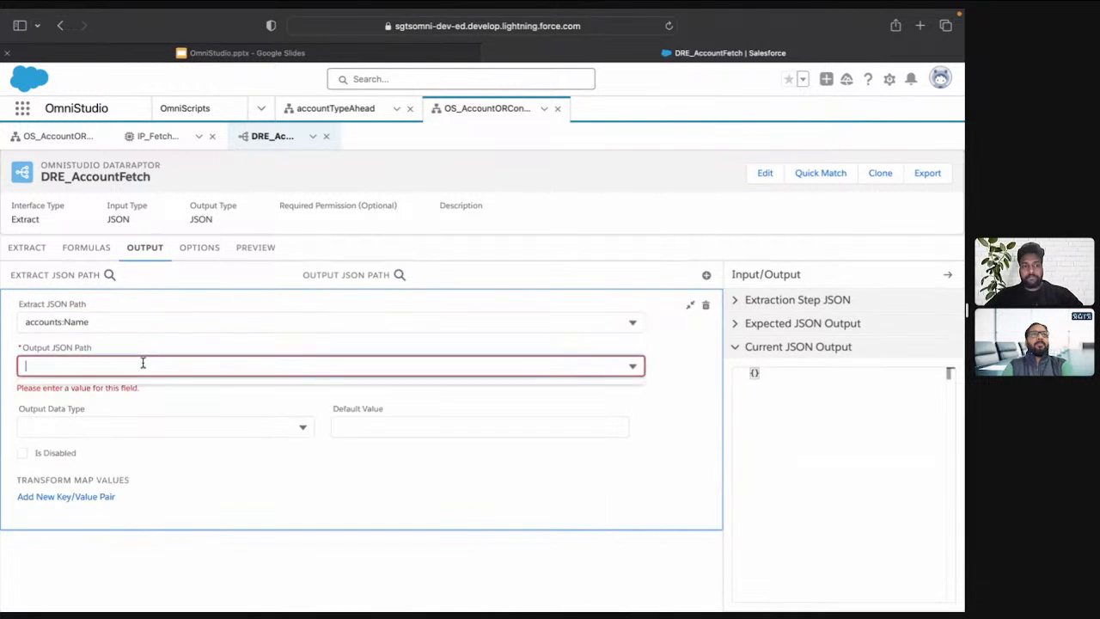
text(Name)
click(135, 397)
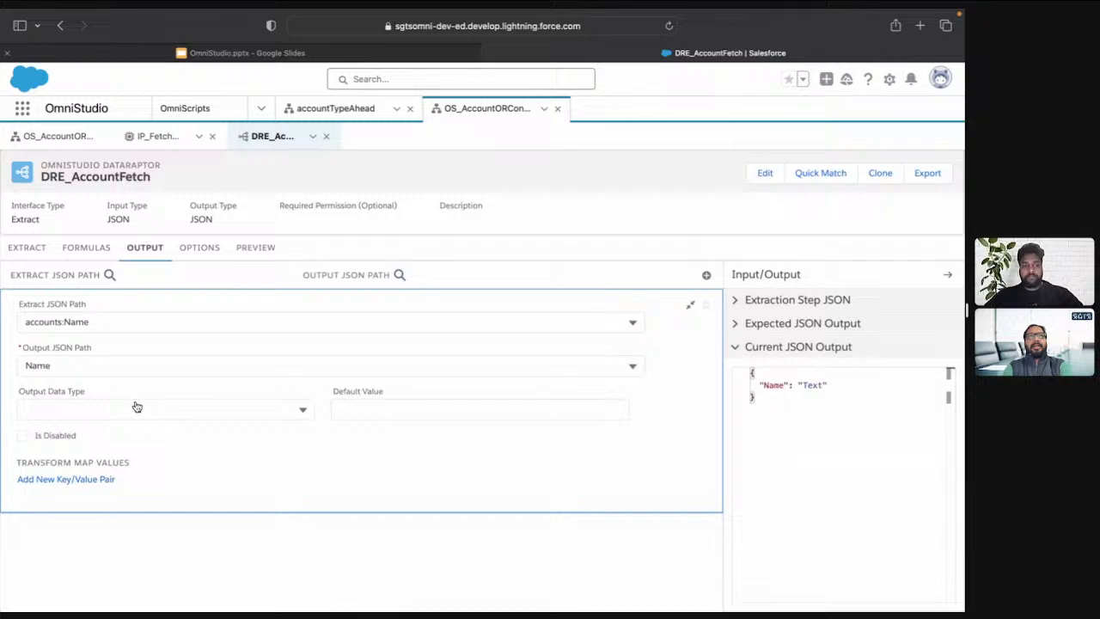
Execute a preview of the DRE_AccountFetch DataRaptor with empty input parameters
click(260, 255)
click(214, 599)
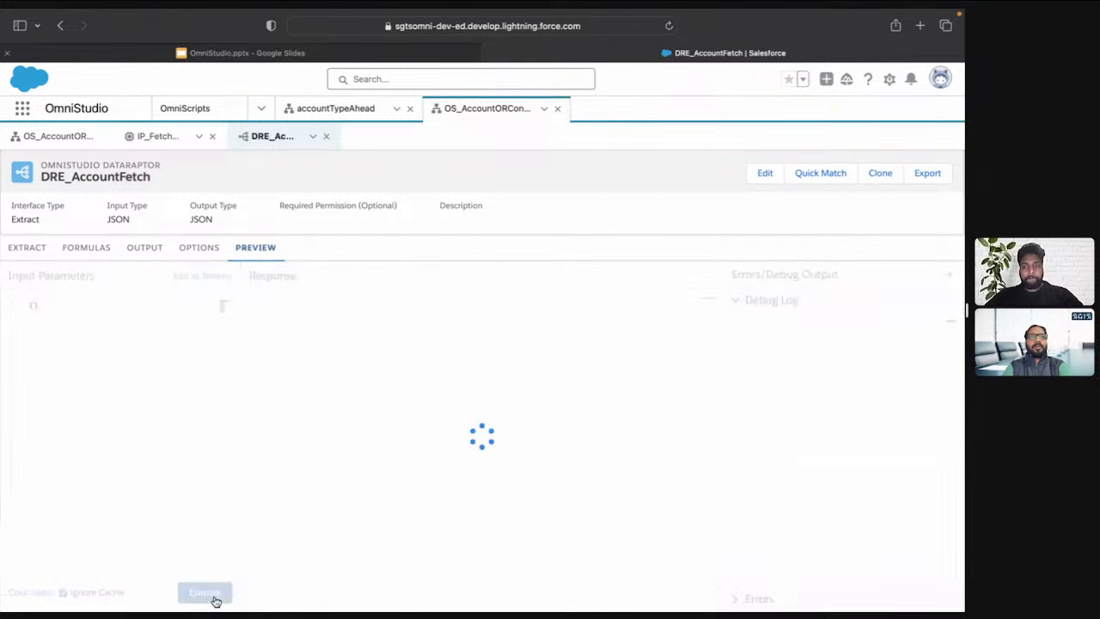
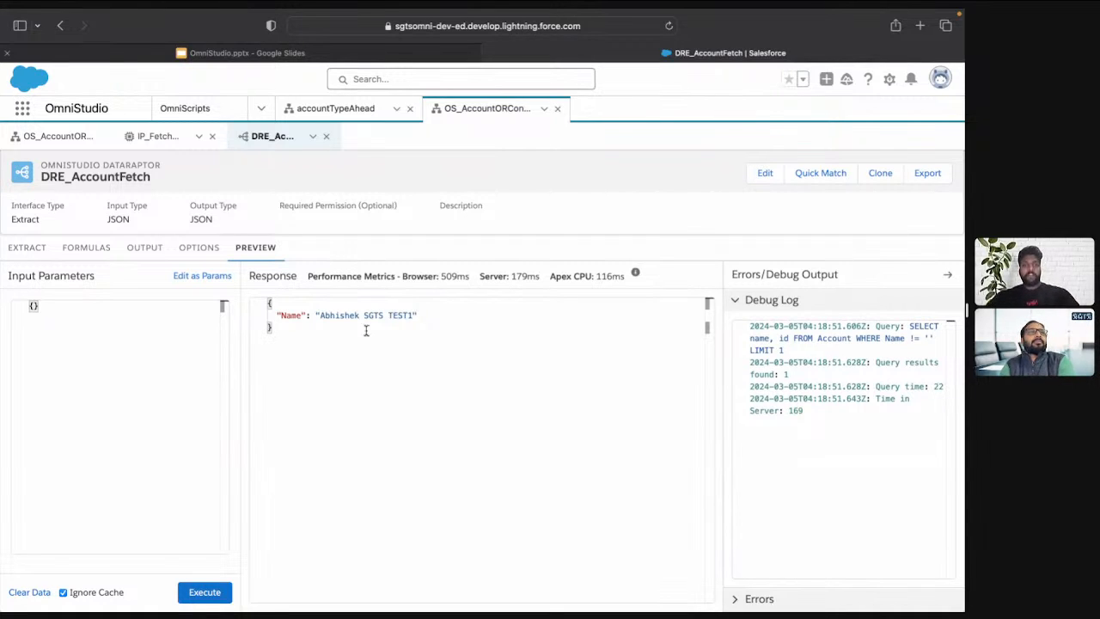
Review the extract step and output mapping of DRE_AccountFetch, and return to IP_FetchAccountOrContact
click(40, 247)
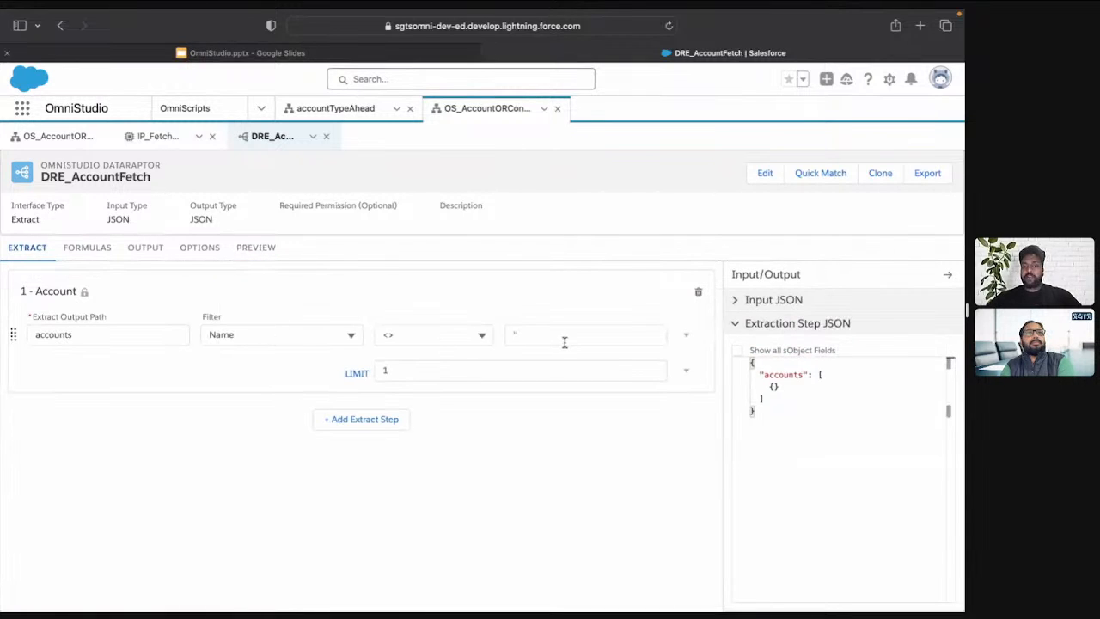
click(146, 250)
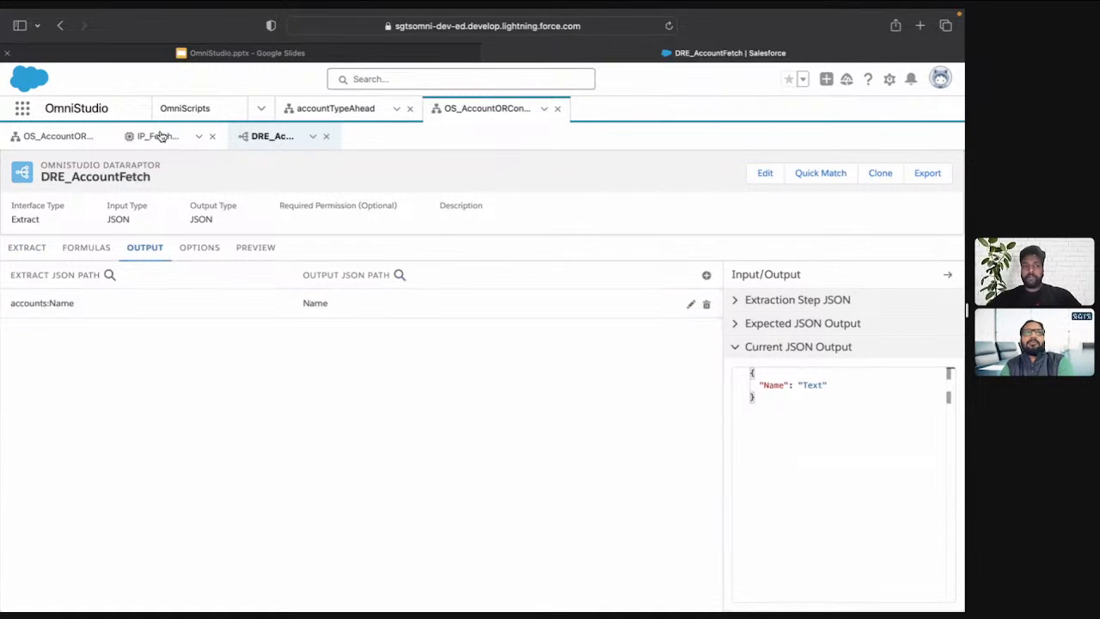
click(159, 135)
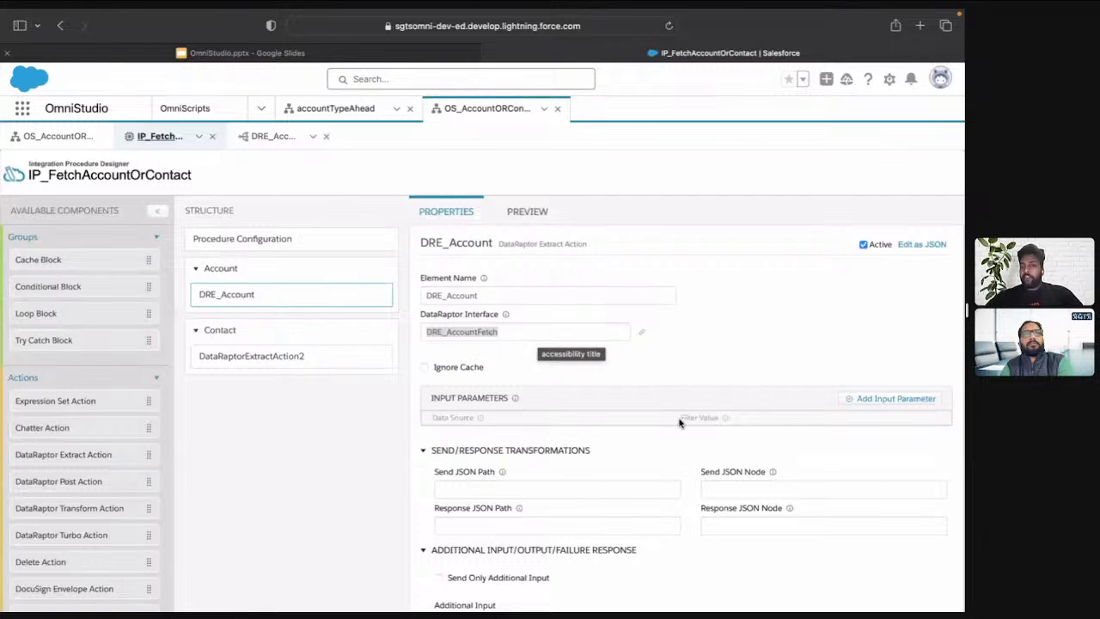
Rename the DataRaptor Extract Action in the Contact block as DRE_Contact, reusing the DRE_Account element name
click(520, 300)
double_click(520, 300)
key(super+c)
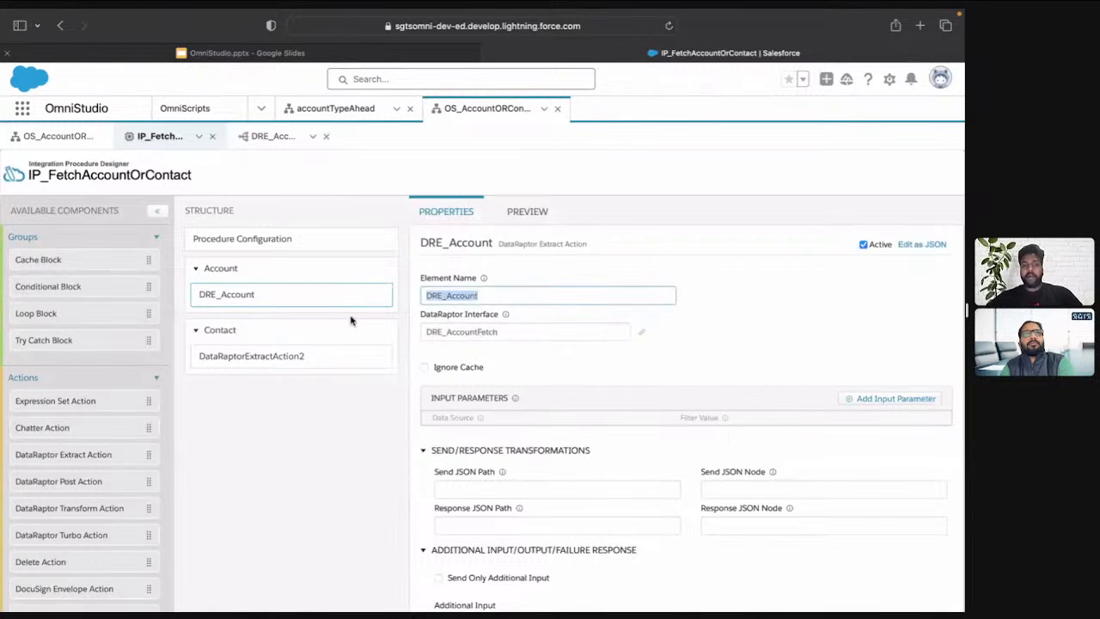
click(263, 365)
double_click(533, 294)
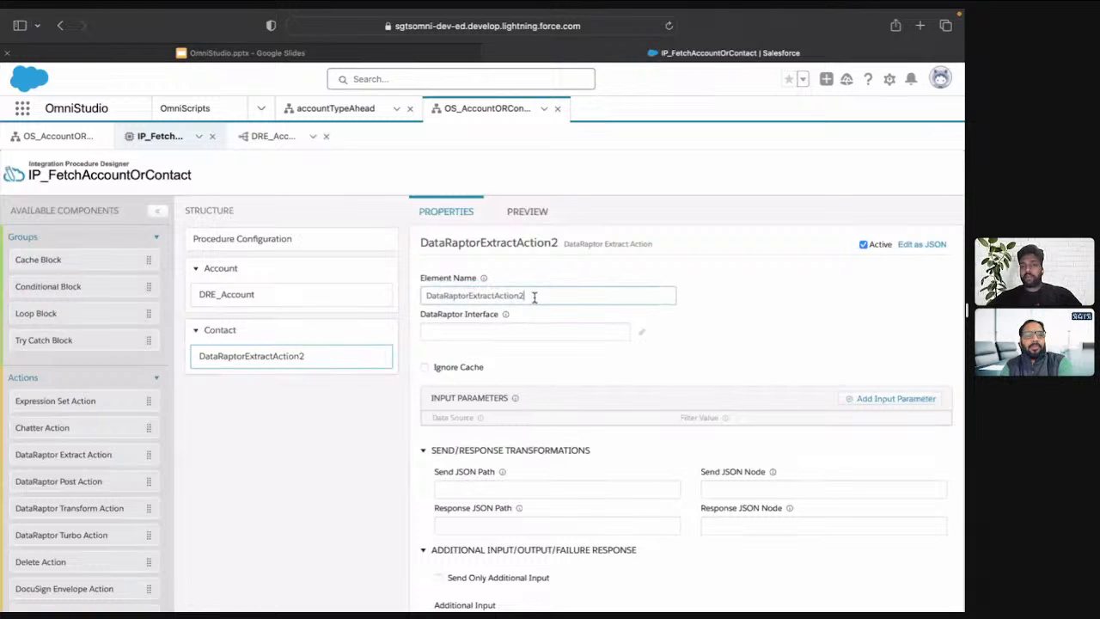
key(super+v)
key(BackSpace)
key(BackSpace)
key(BackSpace)
key(BackSpace)
key(BackSpace)
key(BackSpace)
key(BackSpace)
text(C)
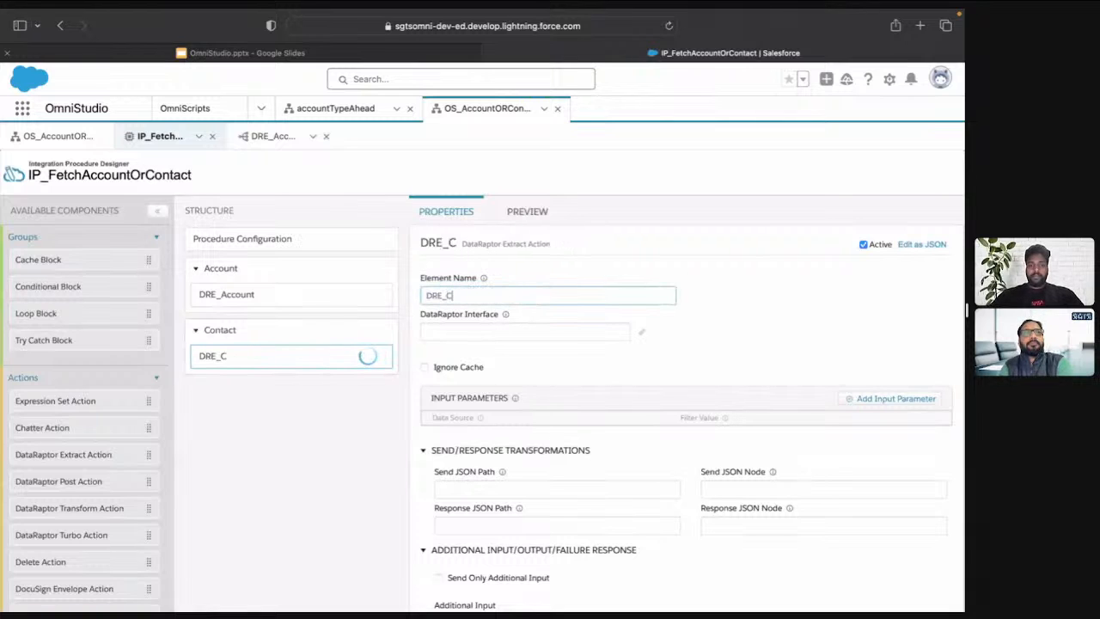
text(ontact)
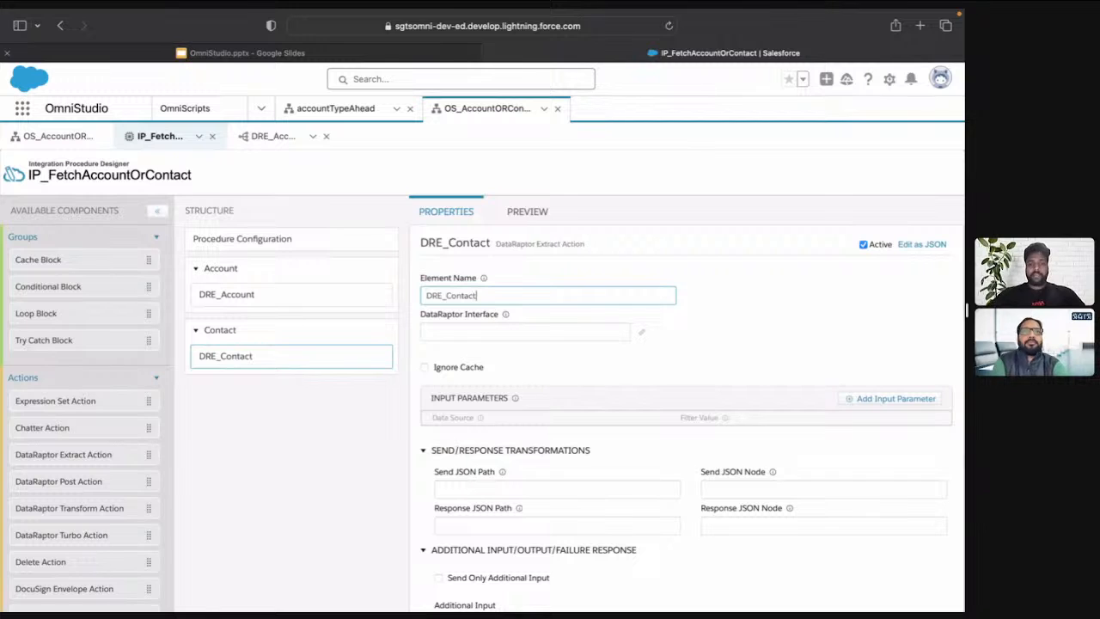
Create a new DataRaptor named DRE_Contact as the DataRaptor Interface of the DRE_Contact action
key(super+a)
key(super+c)
click(525, 332)
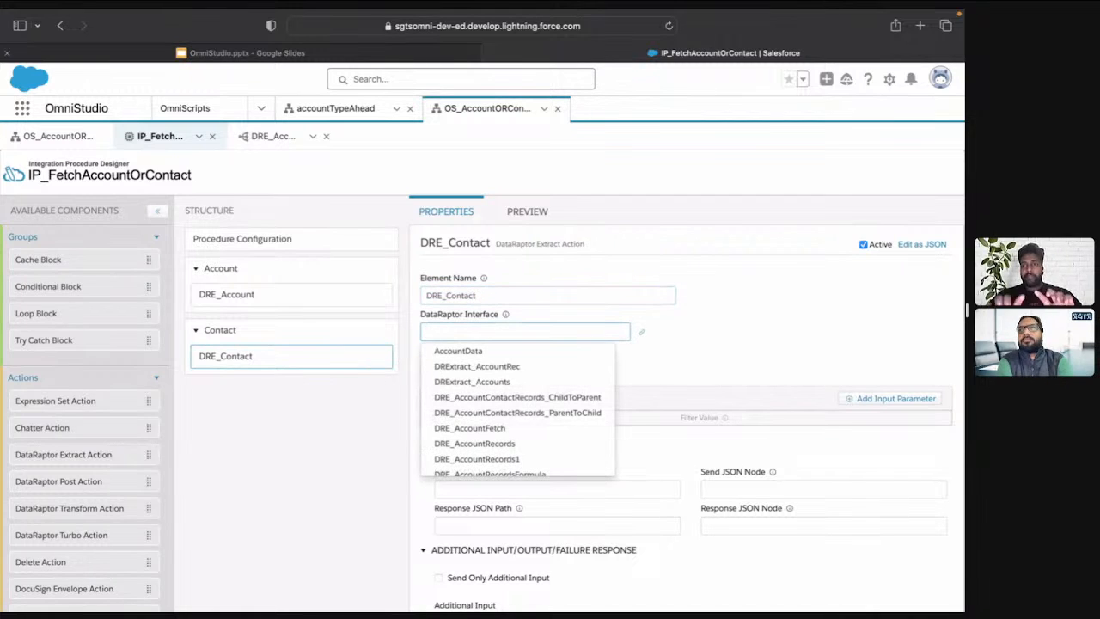
key(super+v)
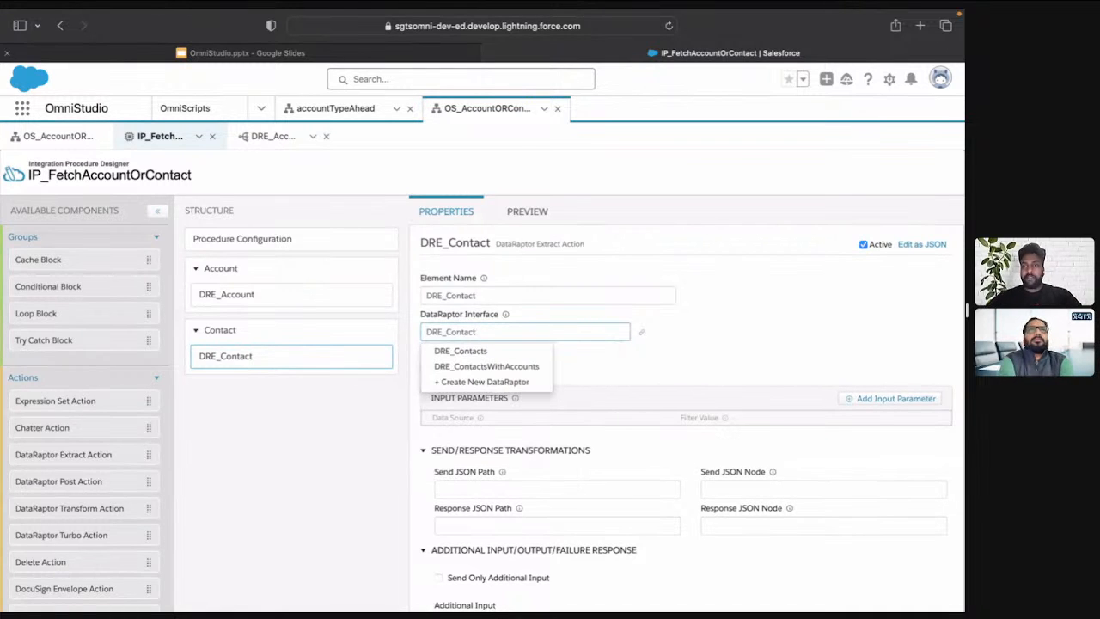
click(525, 382)
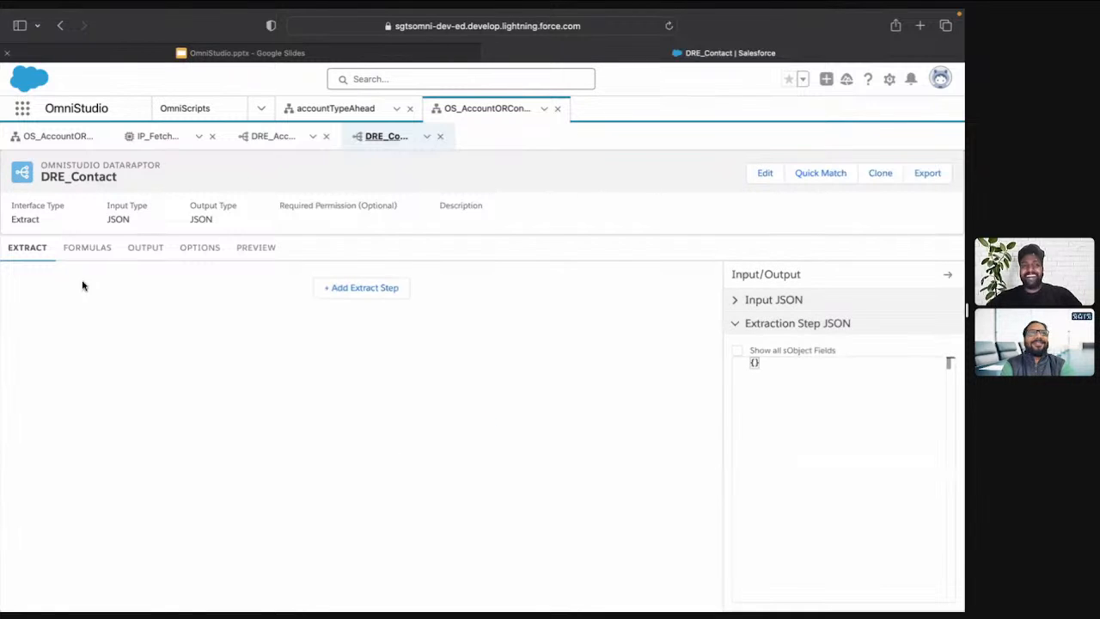
Add an extract step on the Contact object to the DRE_Contact DataRaptor
click(341, 291)
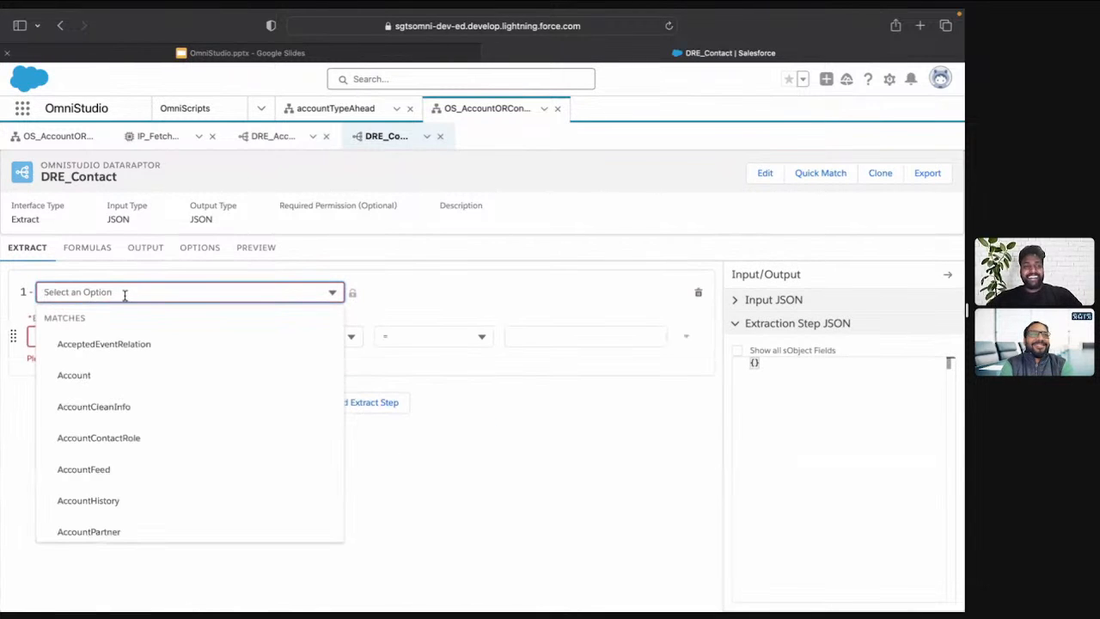
text(contact)
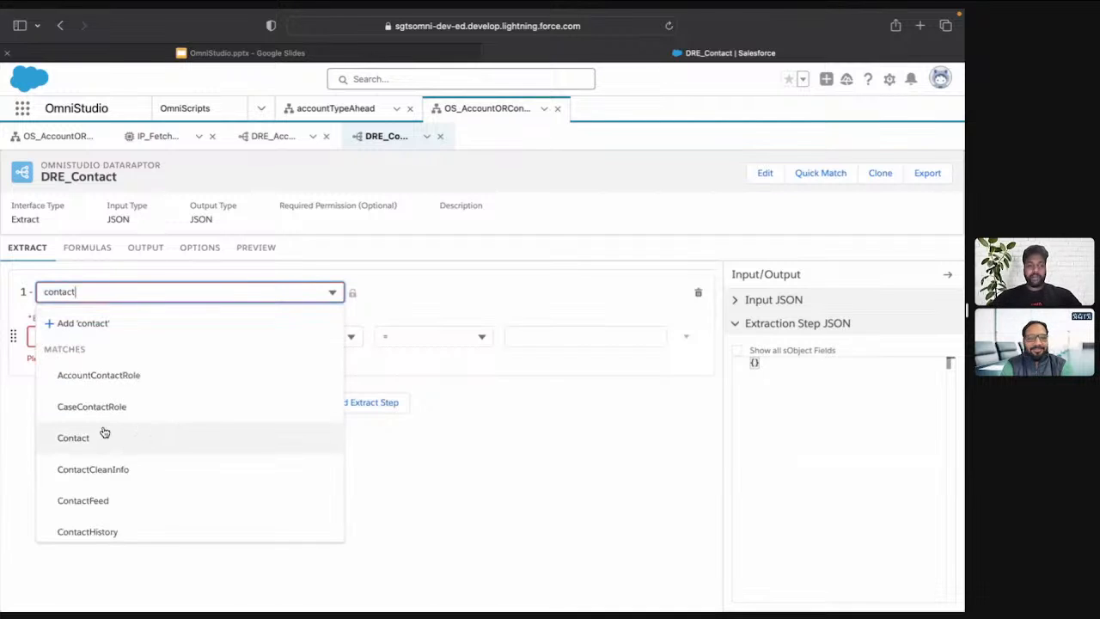
click(145, 435)
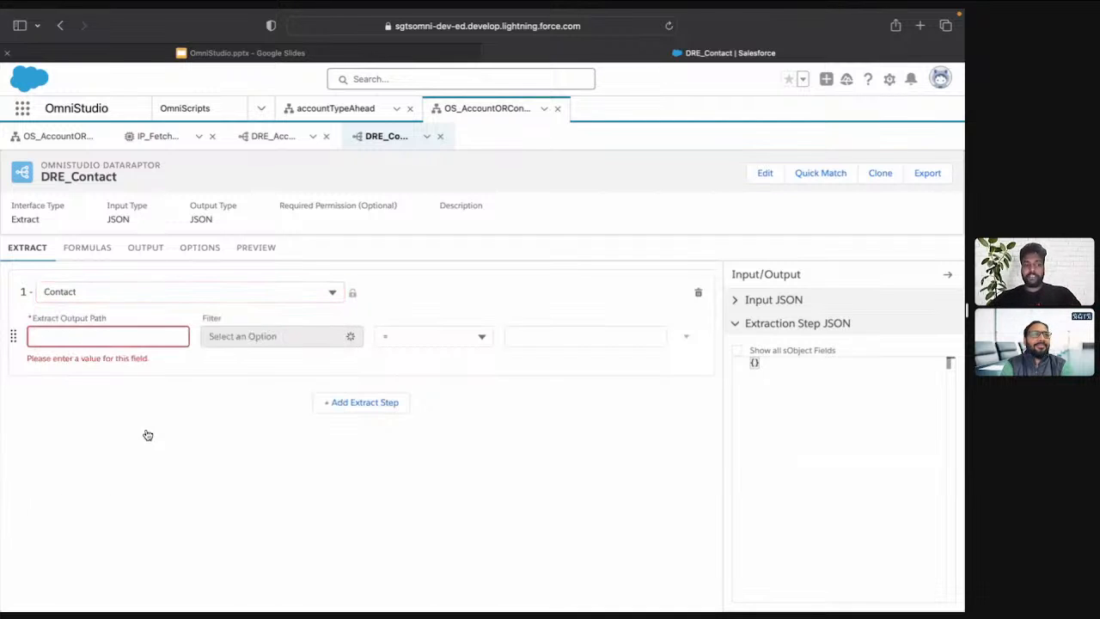
Set the extract output path of the Contact step to contacts
click(85, 337)
text(contatc)
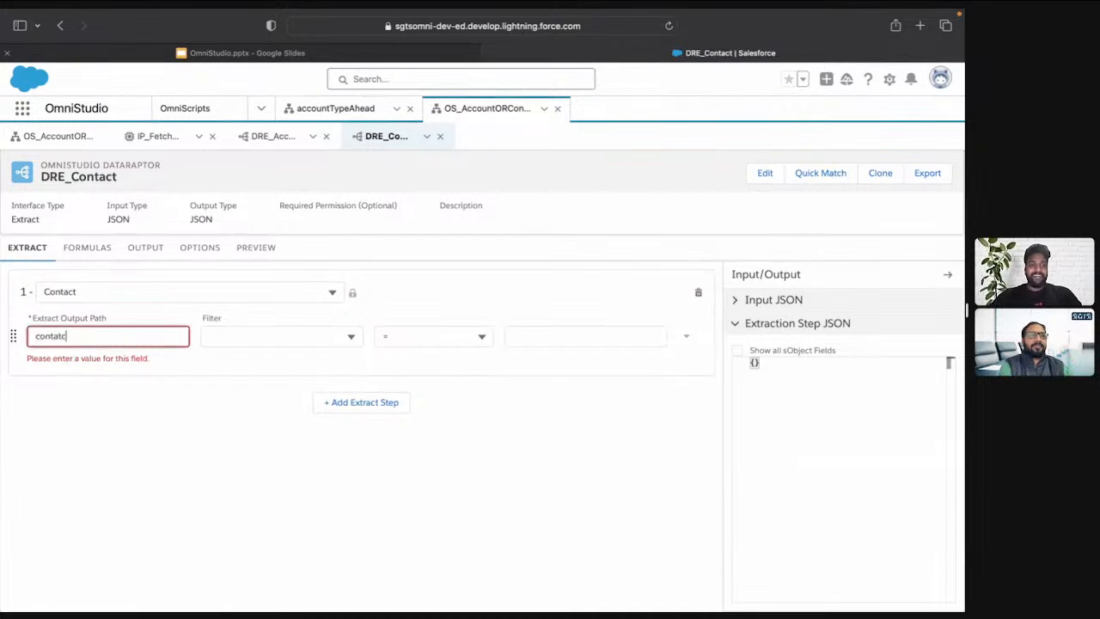
text(s)
click(204, 354)
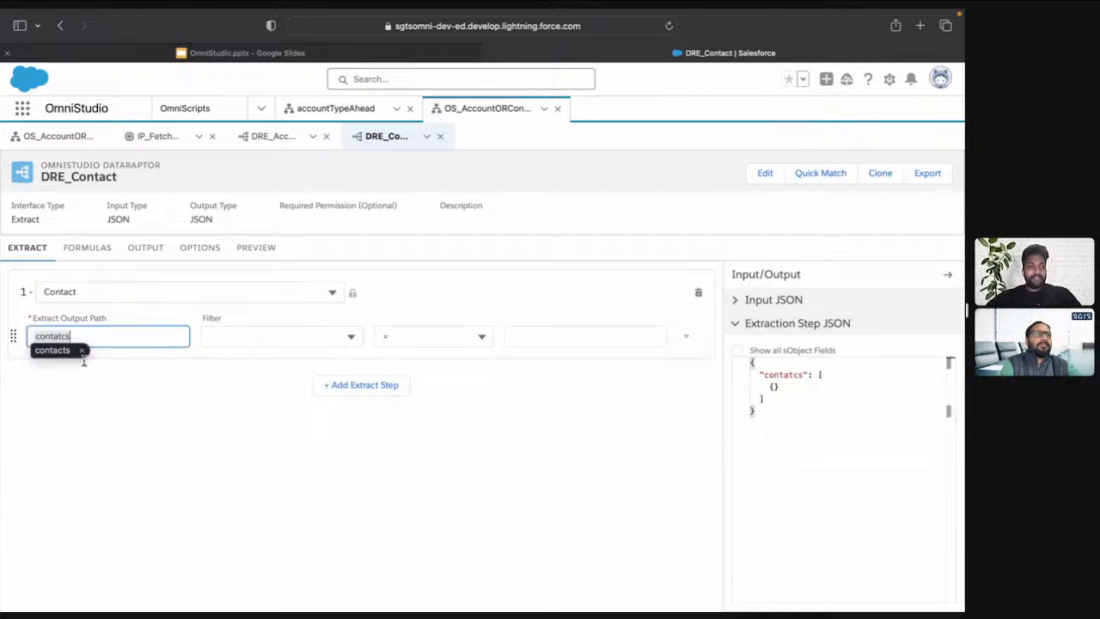
click(51, 350)
Filter the Contact extract step to records whose LastName is not equal (<>) to an empty string ('')
click(270, 342)
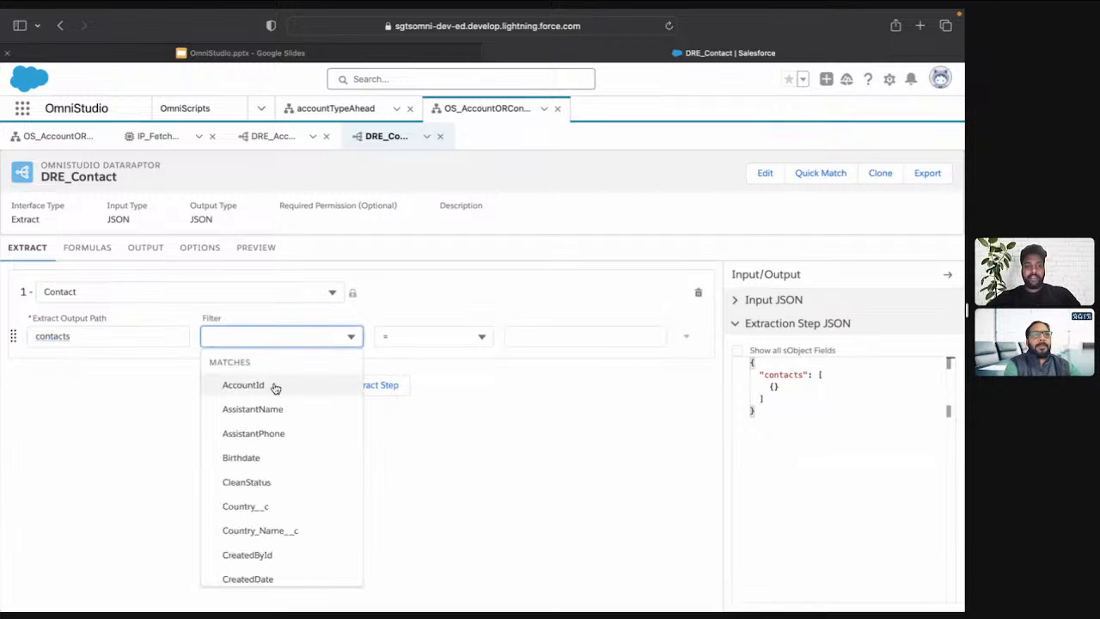
text(lastna)
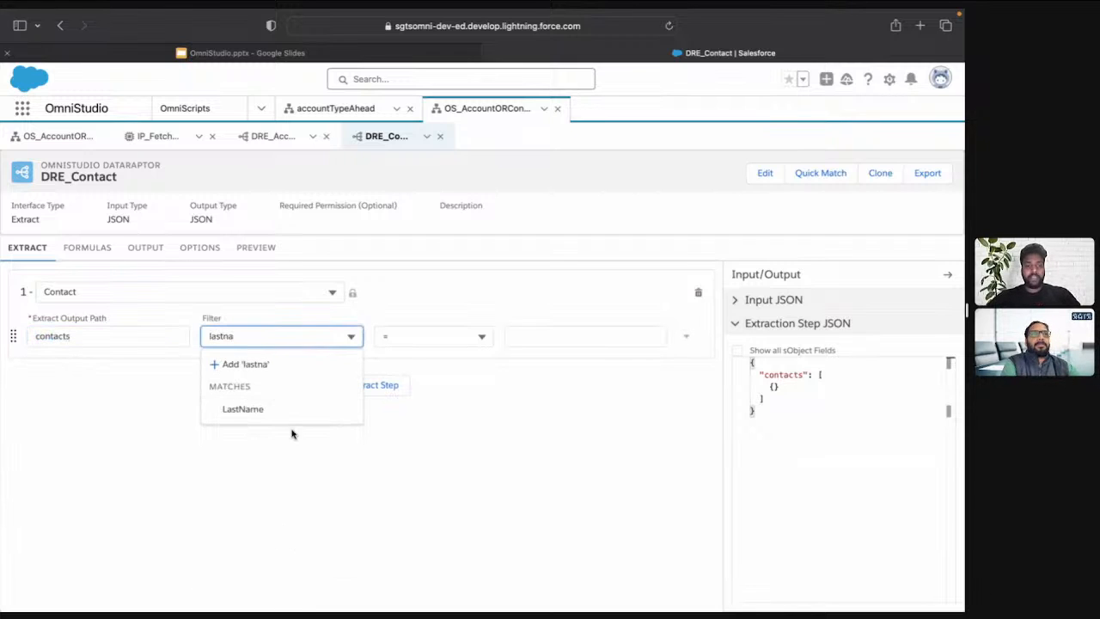
click(282, 412)
click(427, 335)
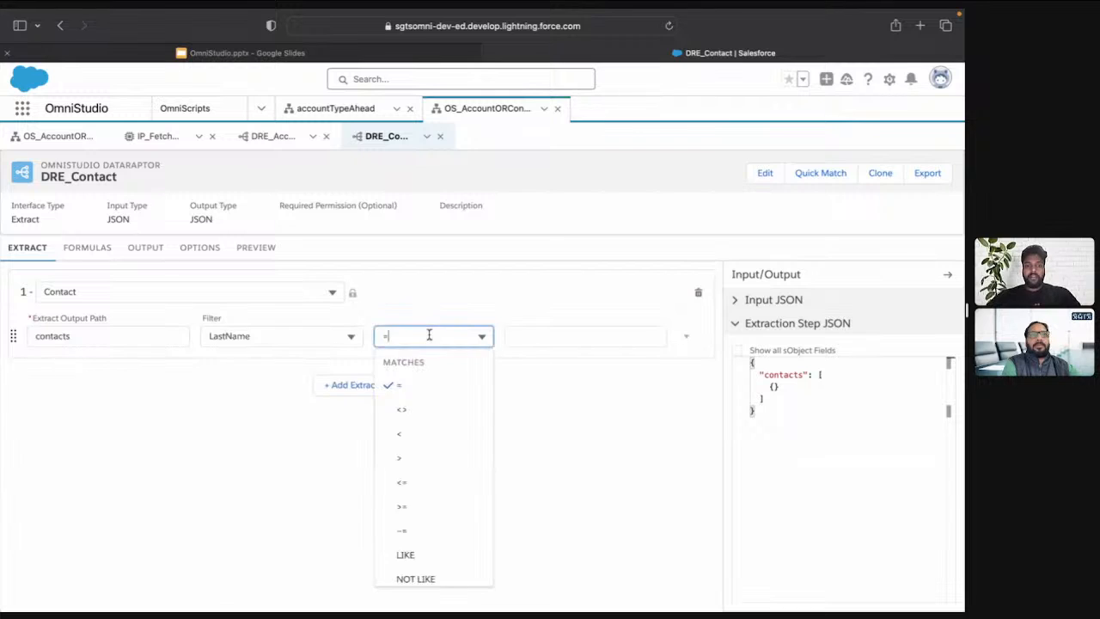
click(437, 411)
click(549, 335)
text(')
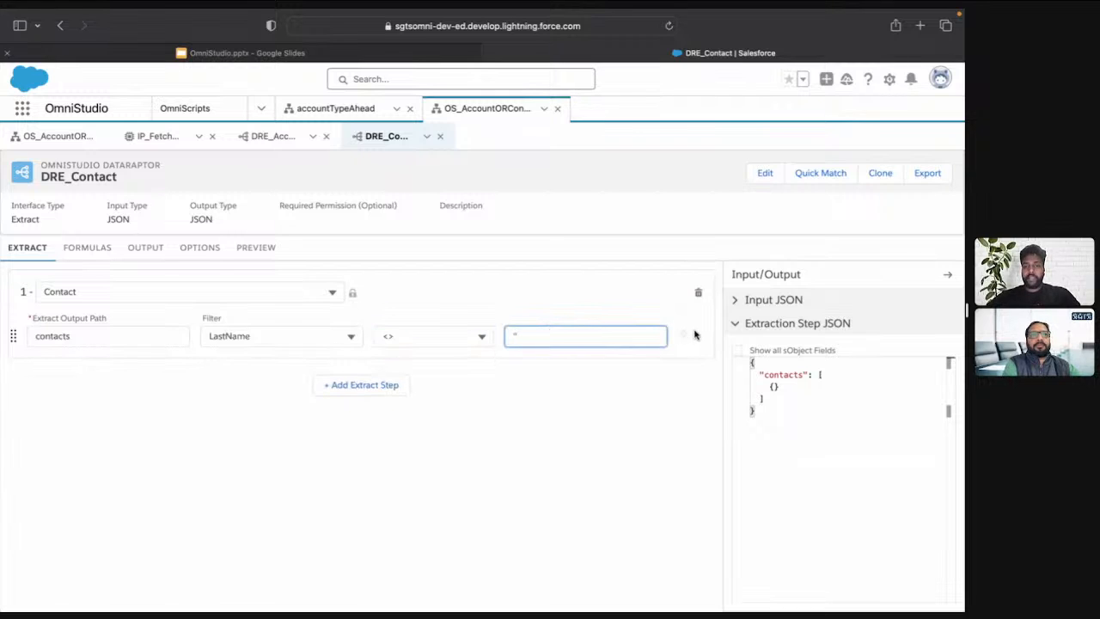
text(')
Add a LIMIT of 1 to the Contact extract step
click(688, 336)
click(664, 408)
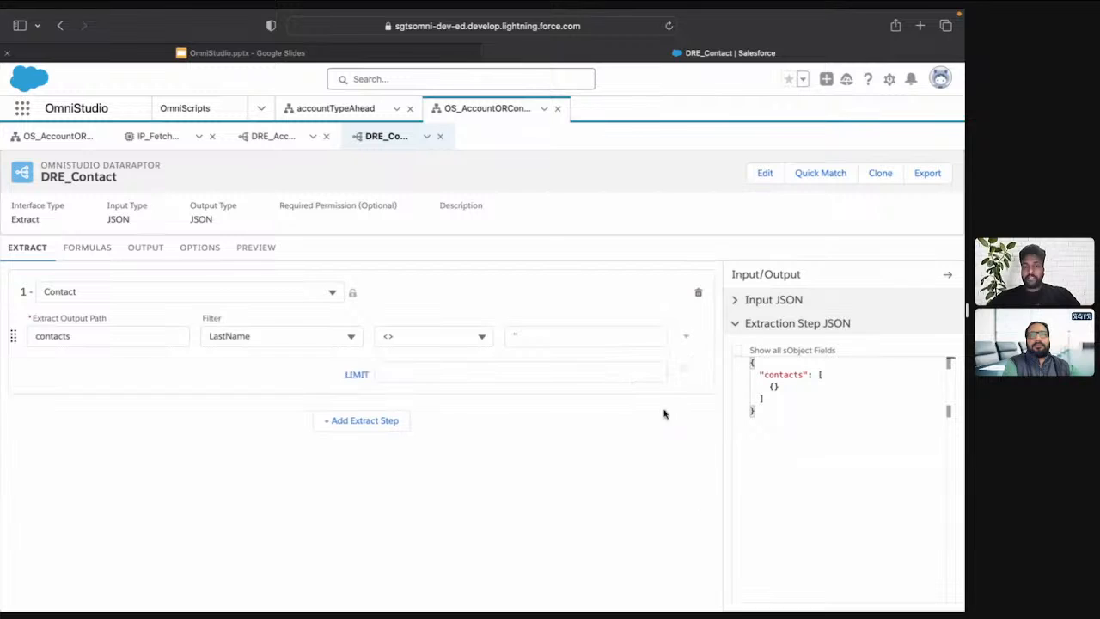
click(463, 372)
text(1)
Add an output mapping from the extract path contacts:LastName to the output JSON path Name
click(146, 246)
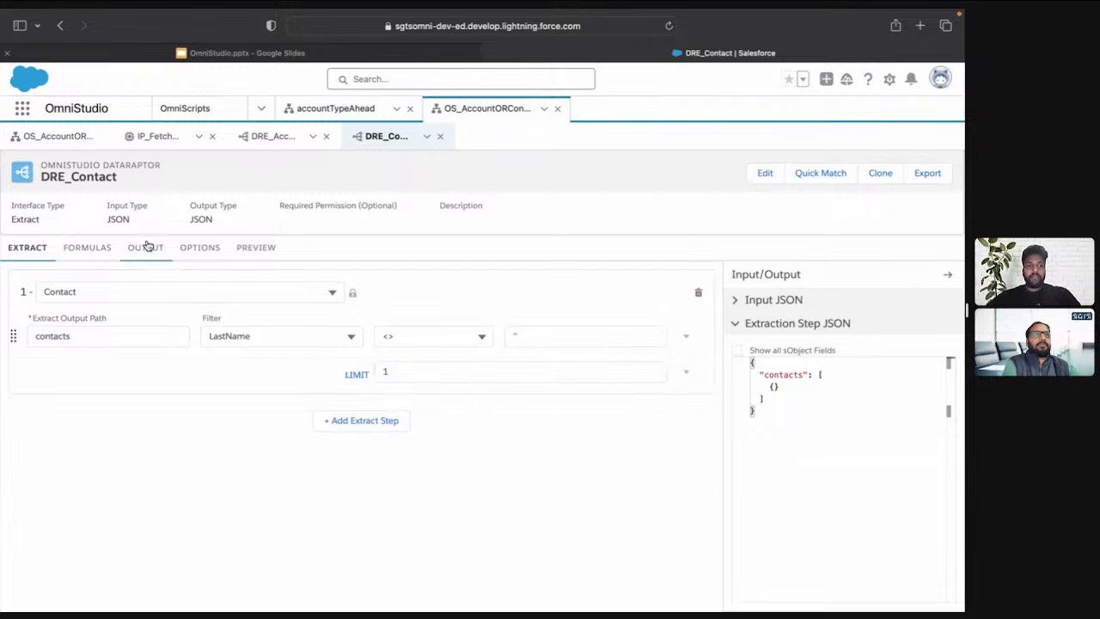
click(704, 276)
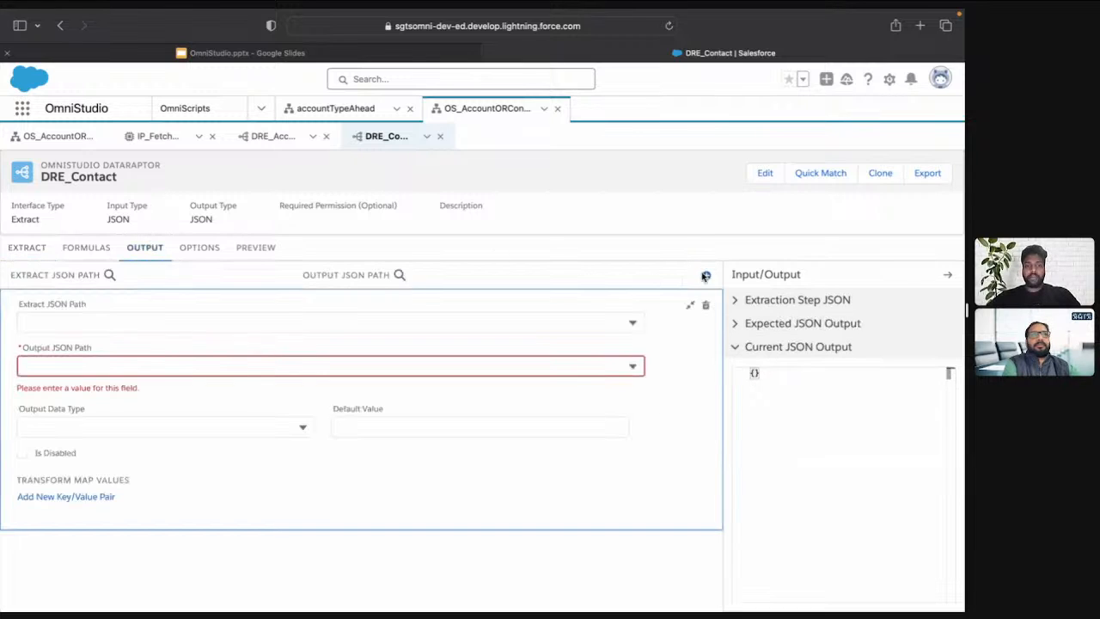
click(266, 318)
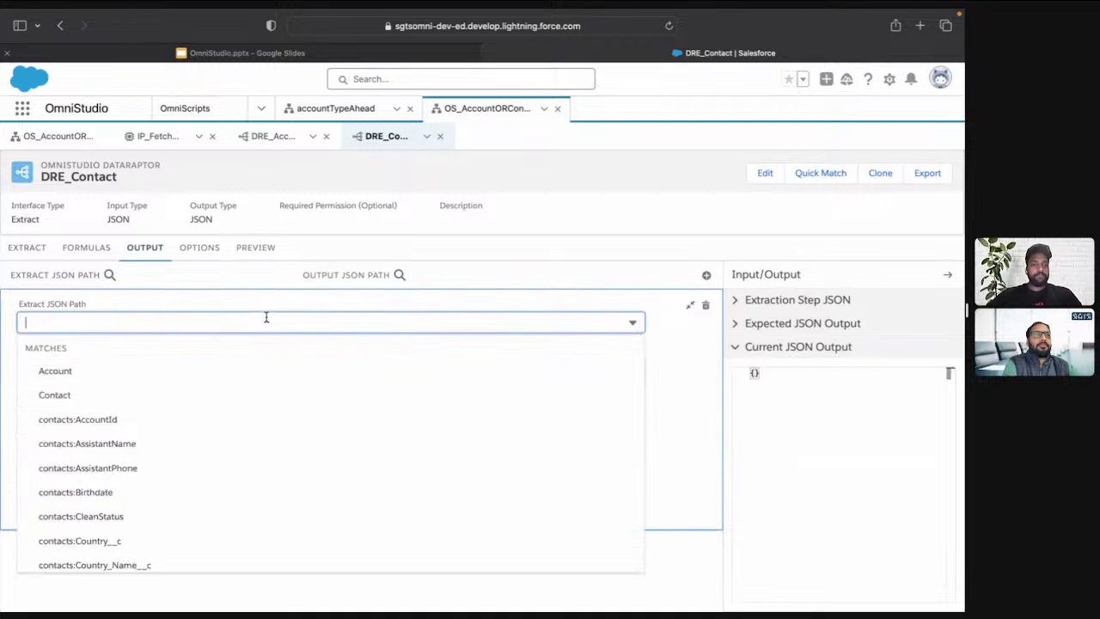
text(lastna)
click(179, 392)
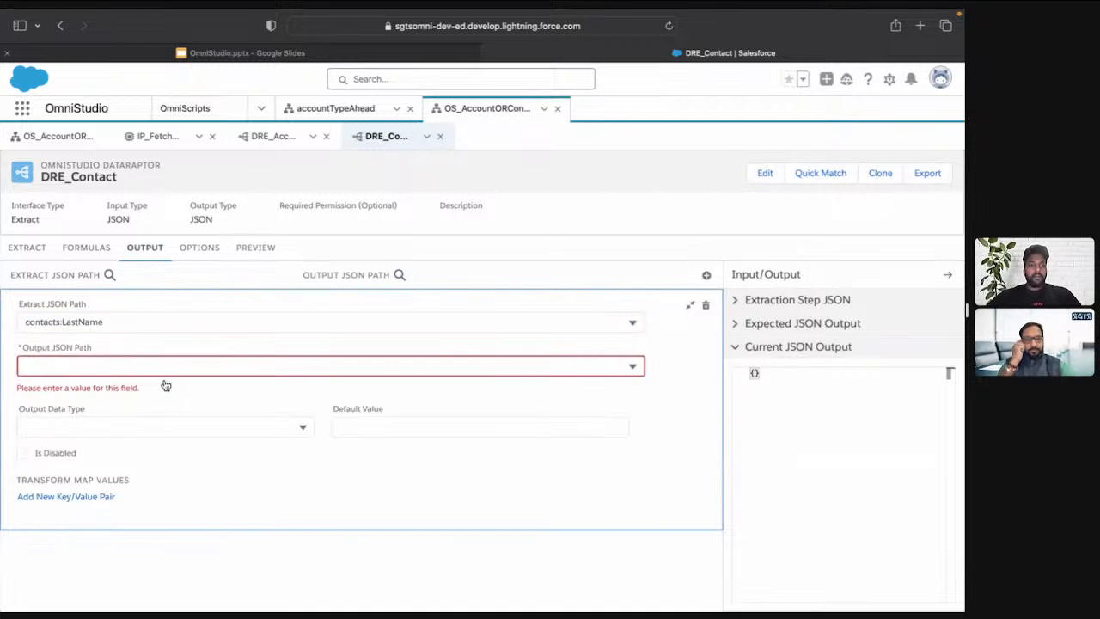
click(143, 366)
text(Name)
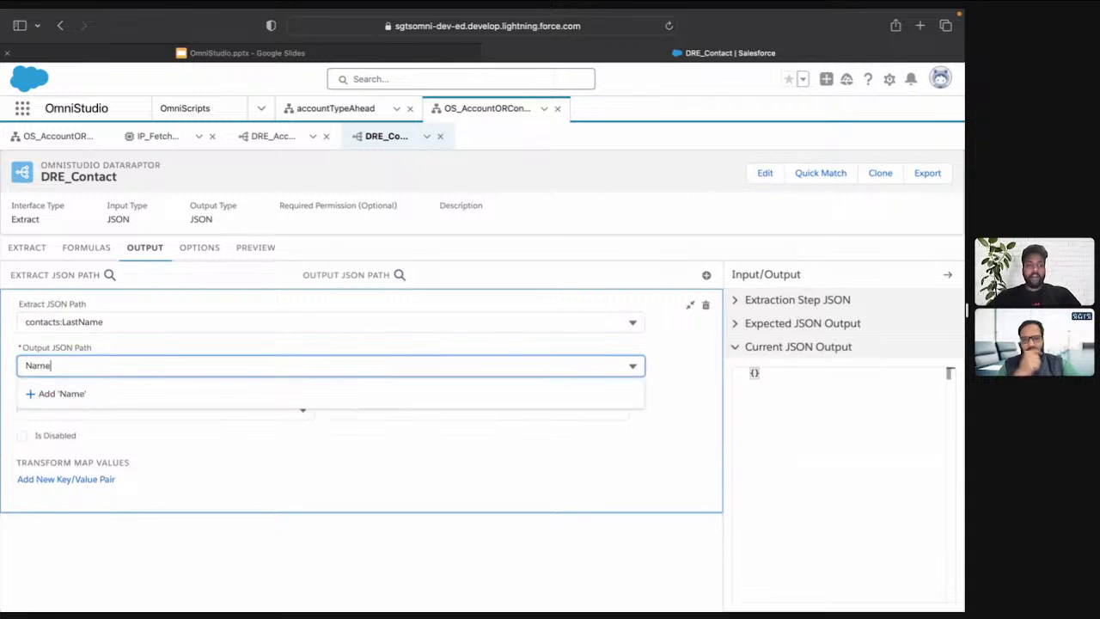
click(113, 393)
Execute a preview of the DRE_Contact DataRaptor and check the Name value in the response
click(259, 247)
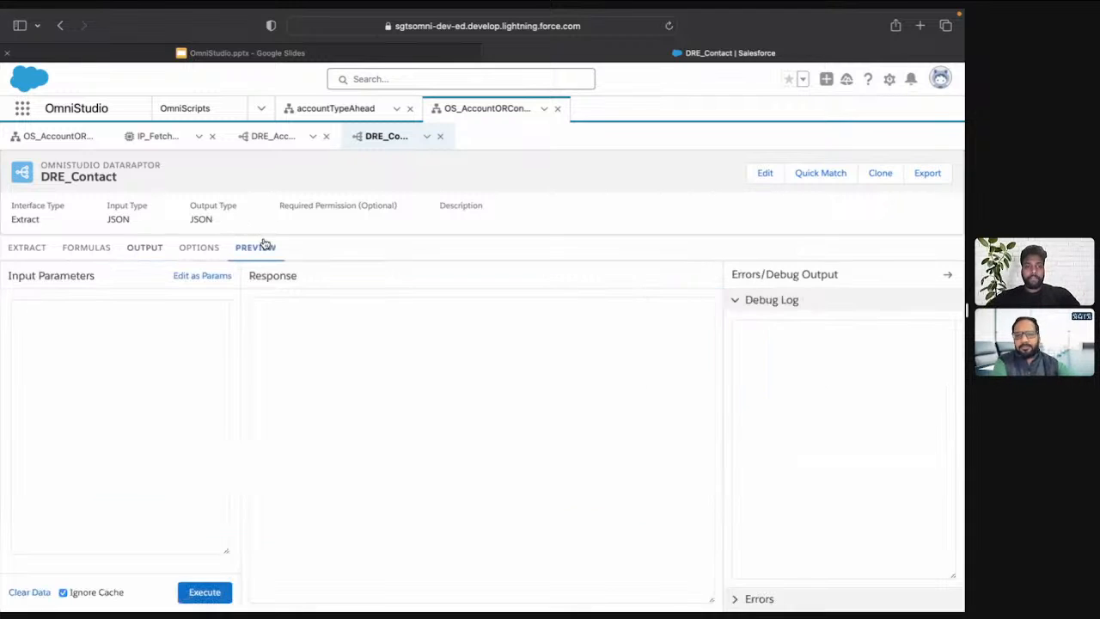
click(204, 591)
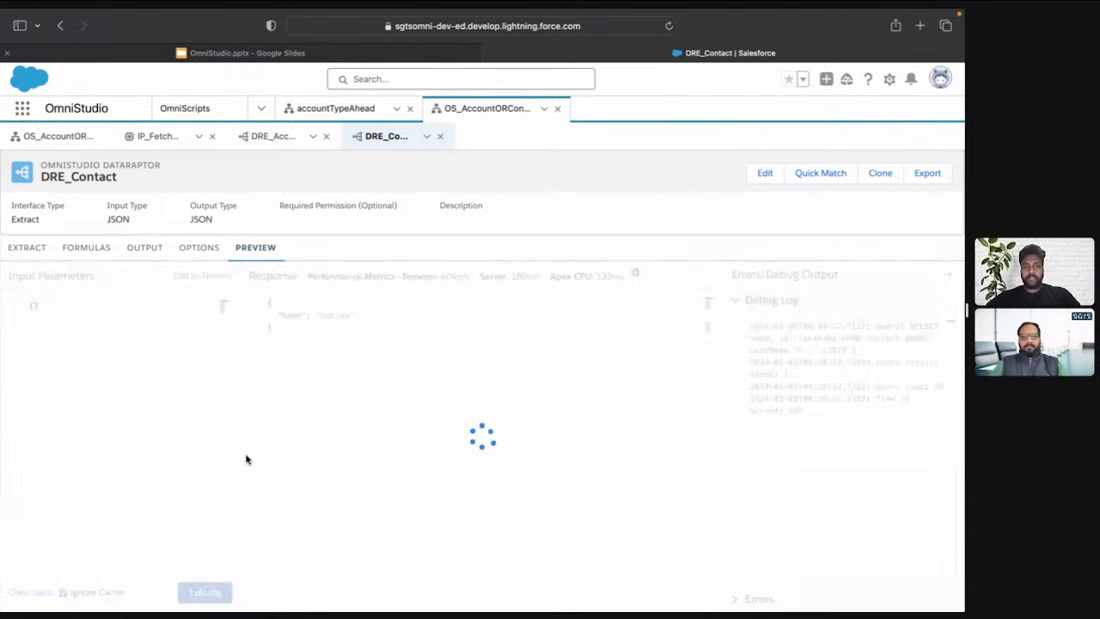
double_click(334, 315)
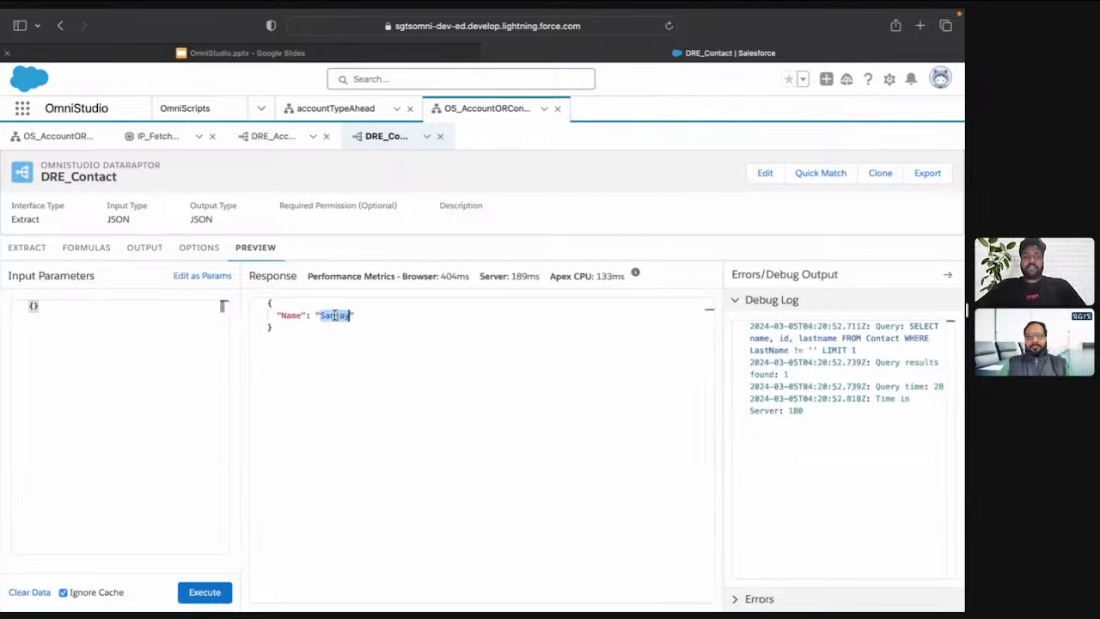
Add a Response Action below the Contact block in IP_FetchAccountOrContact
click(144, 138)
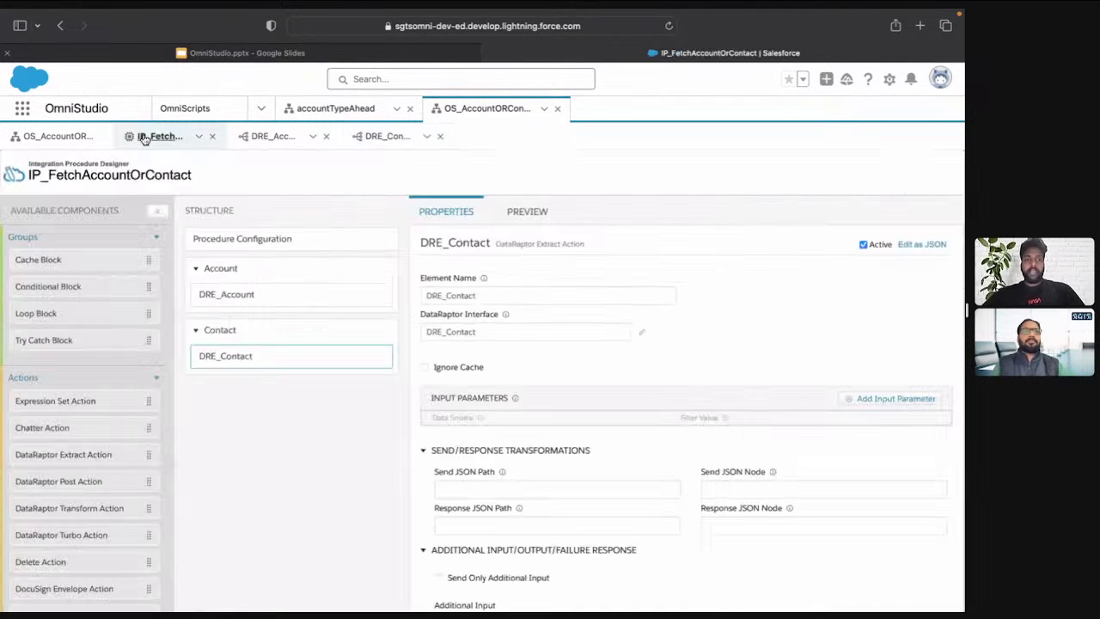
scroll(108, 511, down, 4)
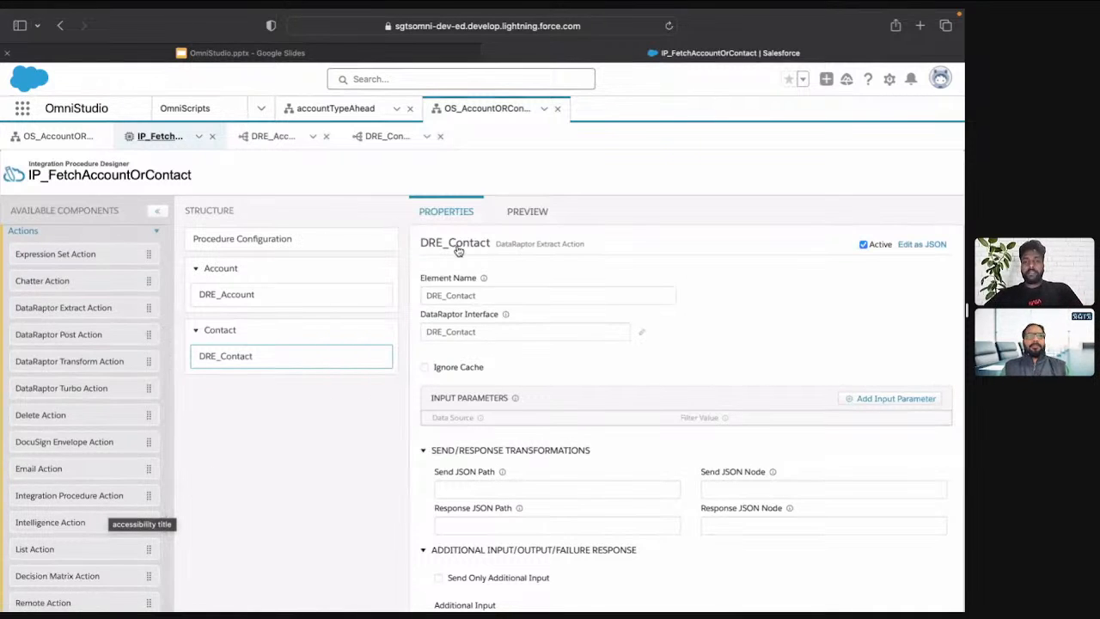
scroll(55, 522, down, 2)
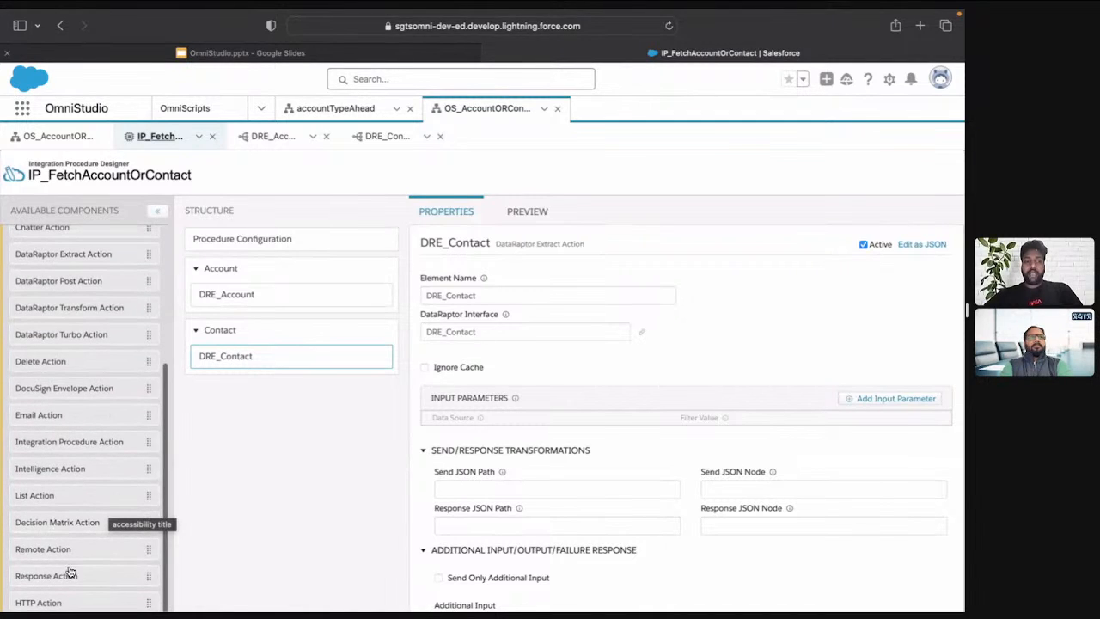
drag(75, 579, 264, 393)
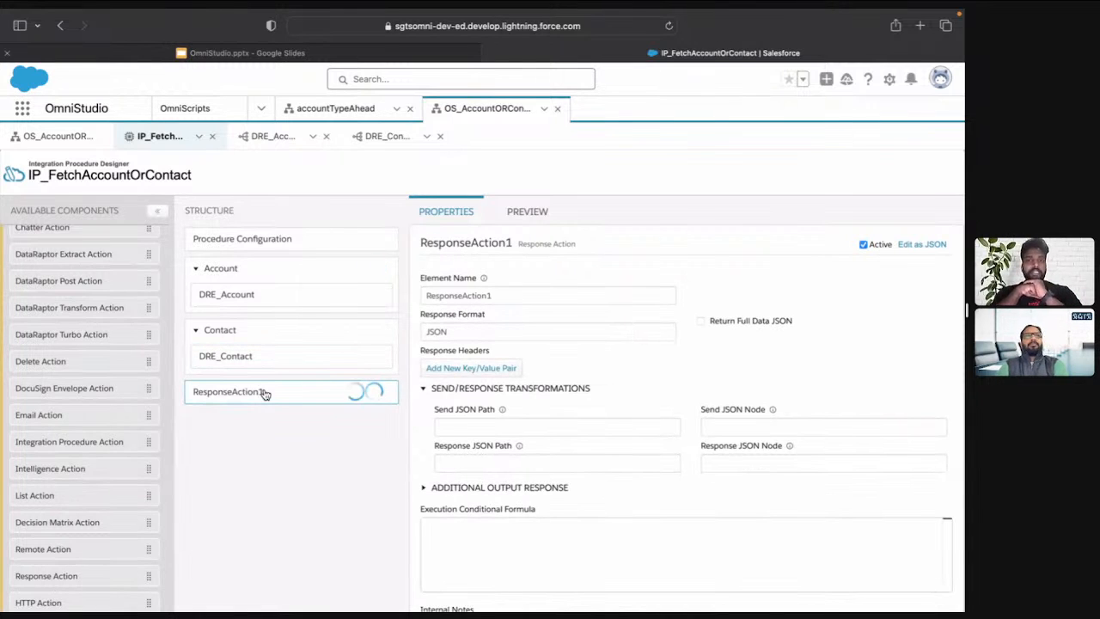
Move the Response Action into the Account block, and move it back out below the Contact block
drag(265, 392, 290, 318)
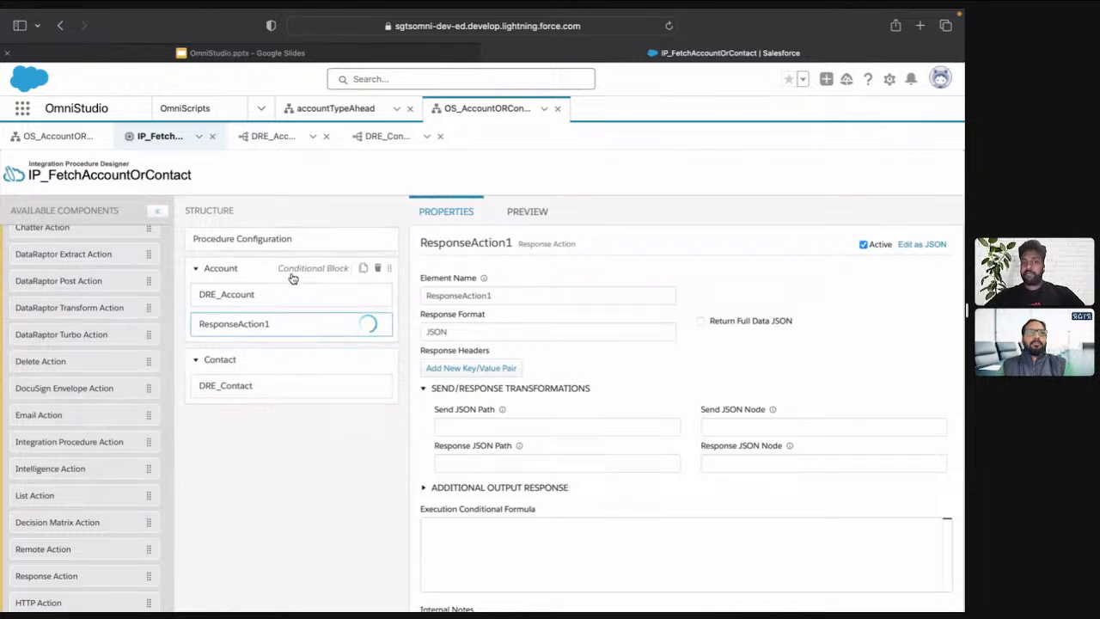
drag(284, 326, 302, 429)
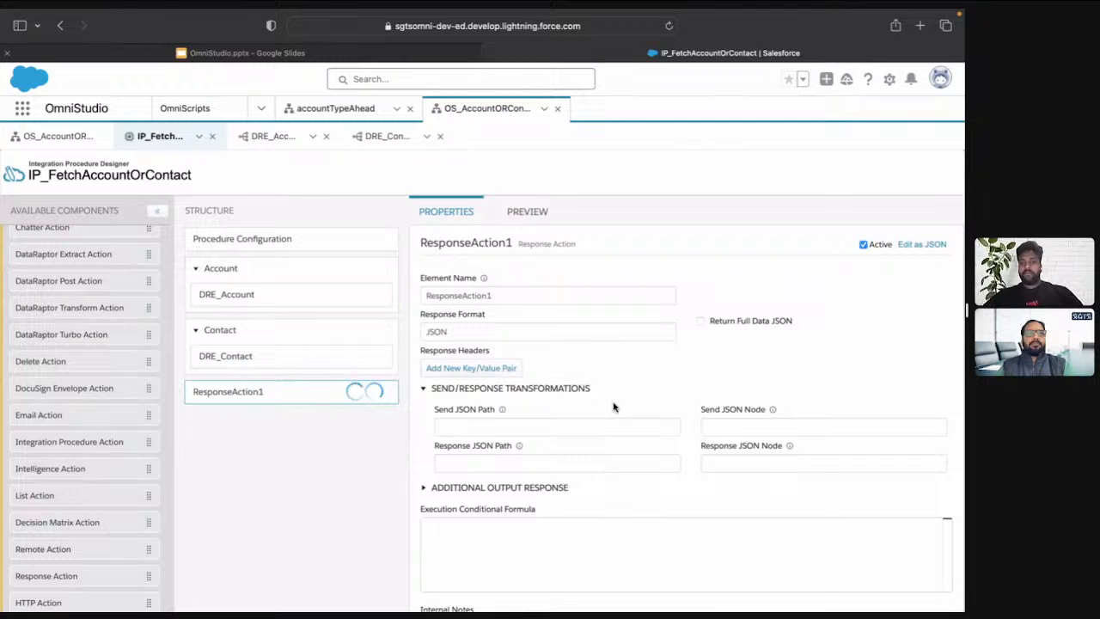
Move ResponseAction1 into the Account block below DRE_Account and set its Send JSON Path to DRE_Account
double_click(511, 295)
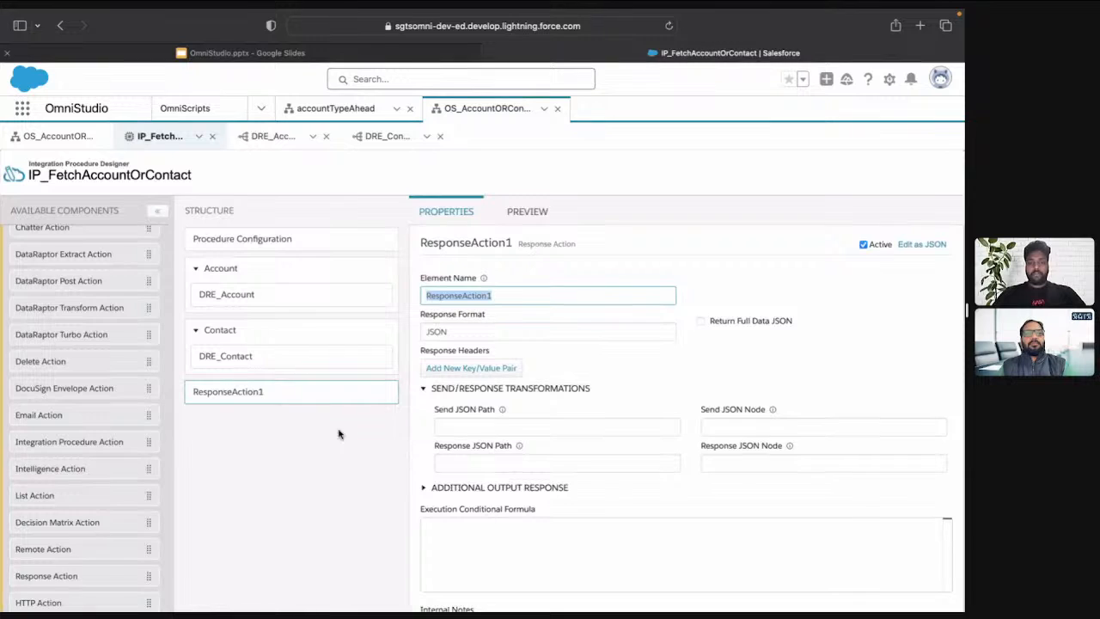
drag(264, 392, 277, 306)
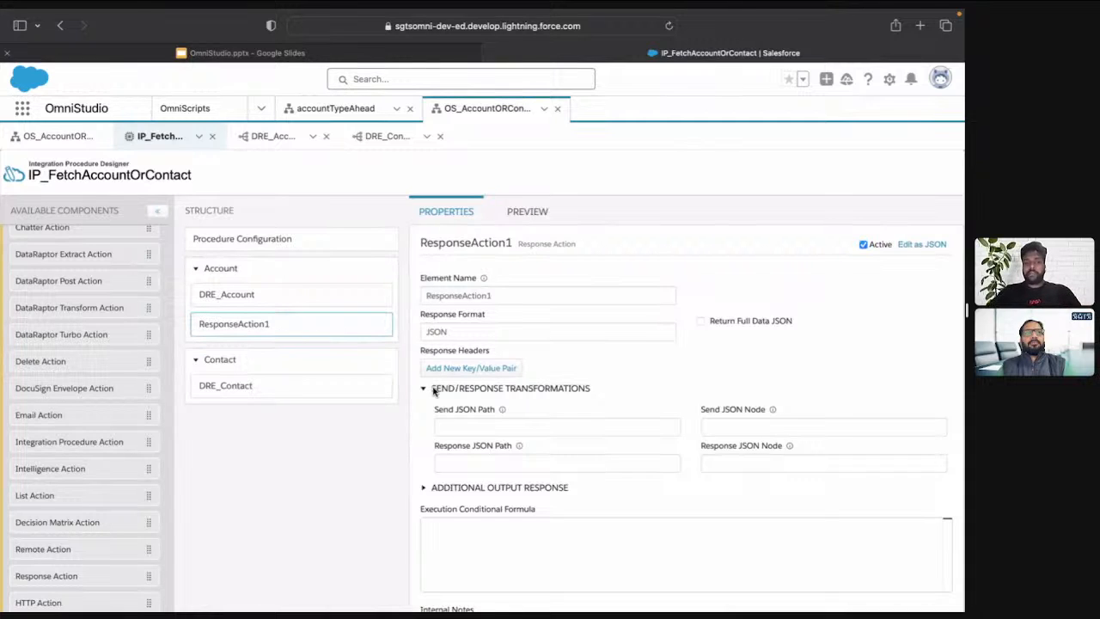
click(335, 285)
double_click(519, 293)
key(super+c)
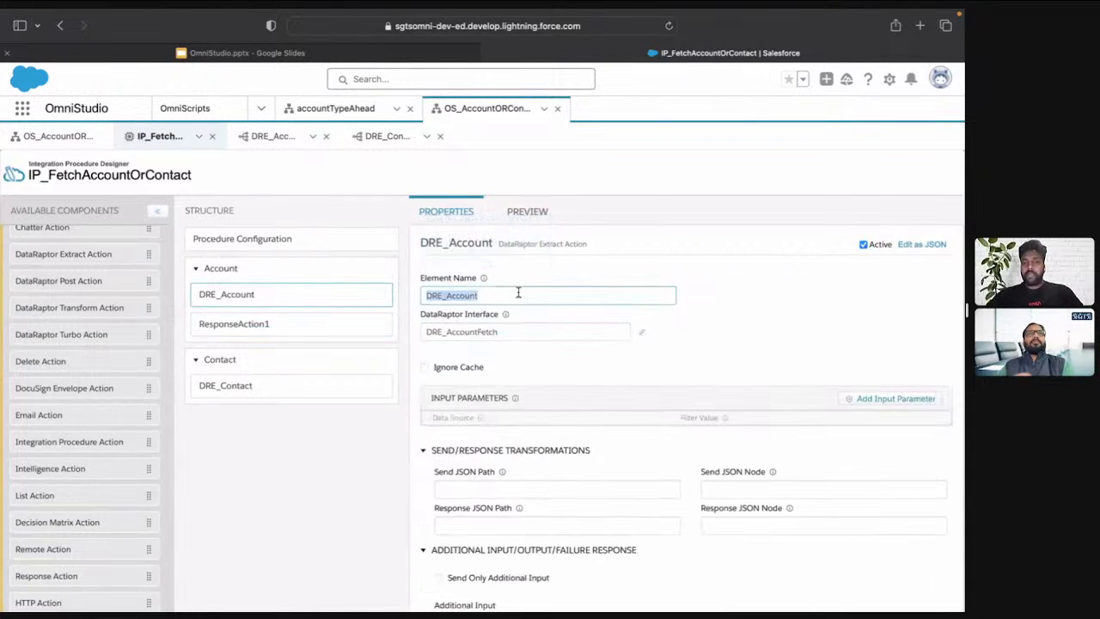
click(273, 325)
click(497, 427)
key(super+v)
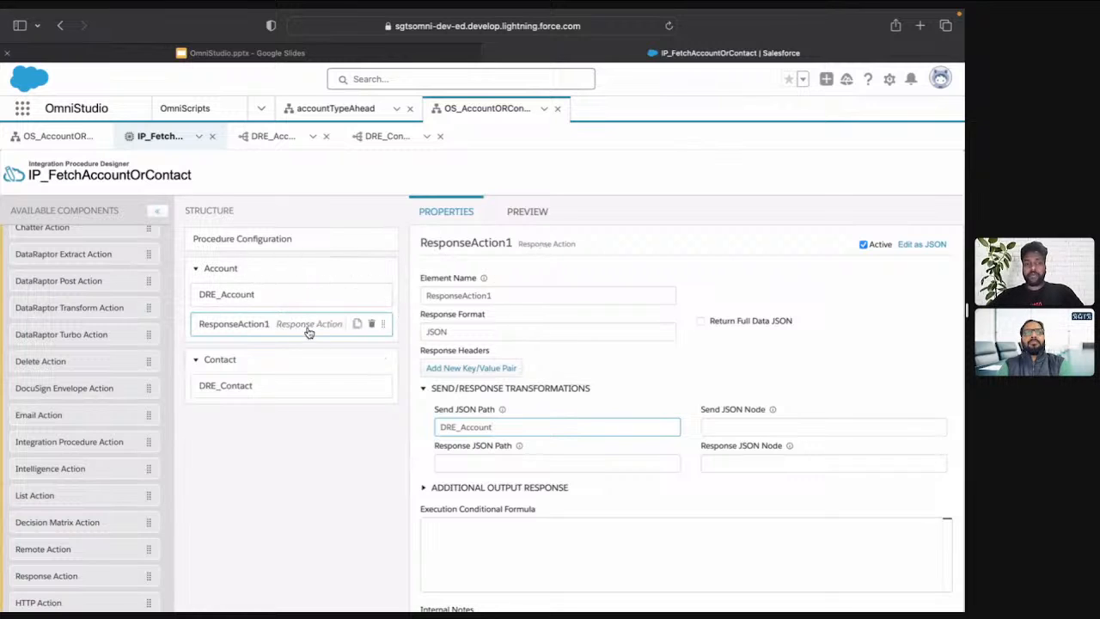
Clone ResponseAction1, move the copy into the Contact block below DRE_Contact, and set its Send JSON Path to DRE_Contact
click(343, 324)
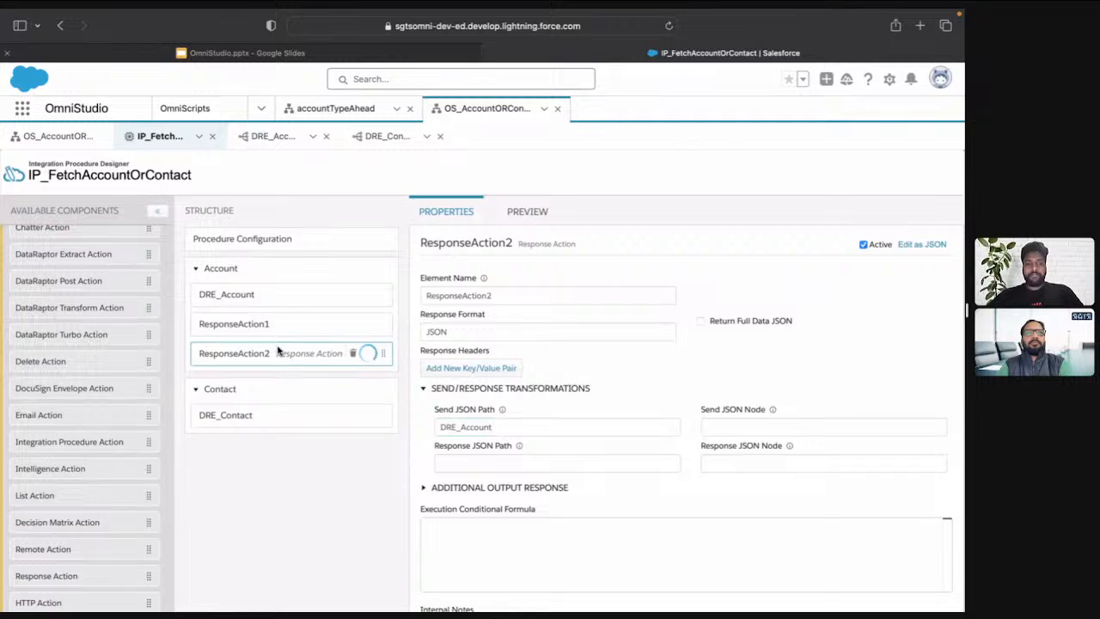
drag(279, 351, 295, 422)
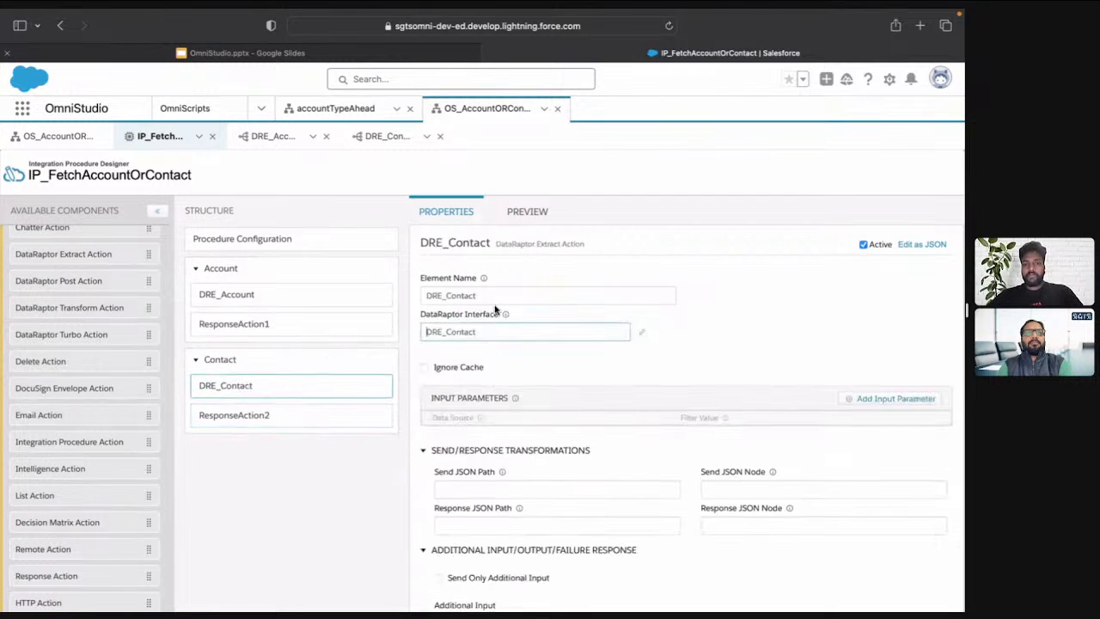
click(262, 415)
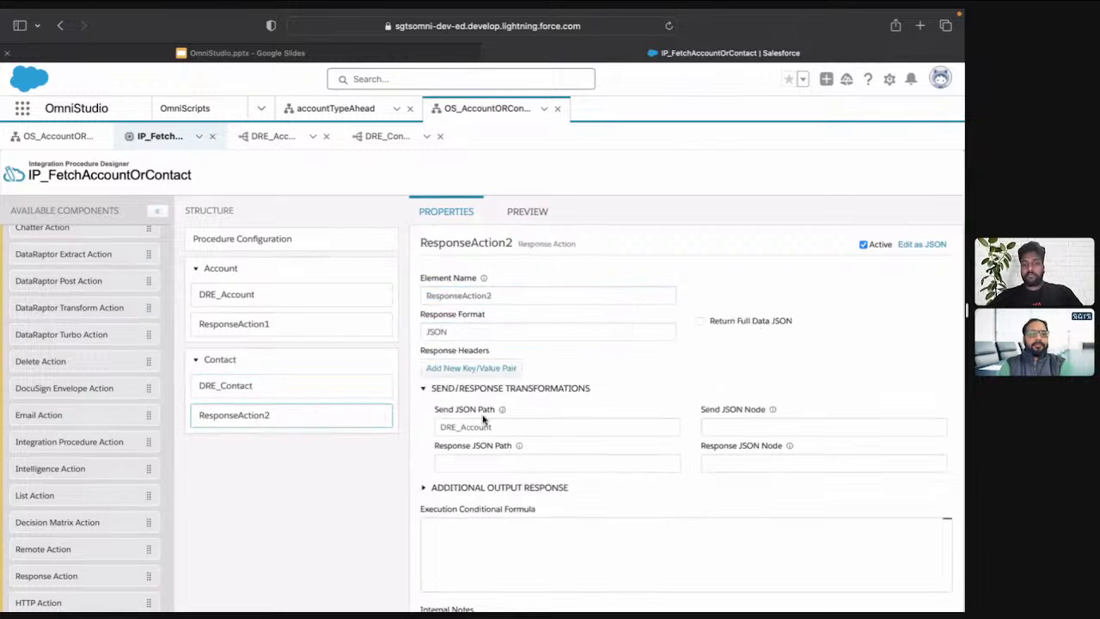
double_click(518, 428)
text(DRE_Contact)
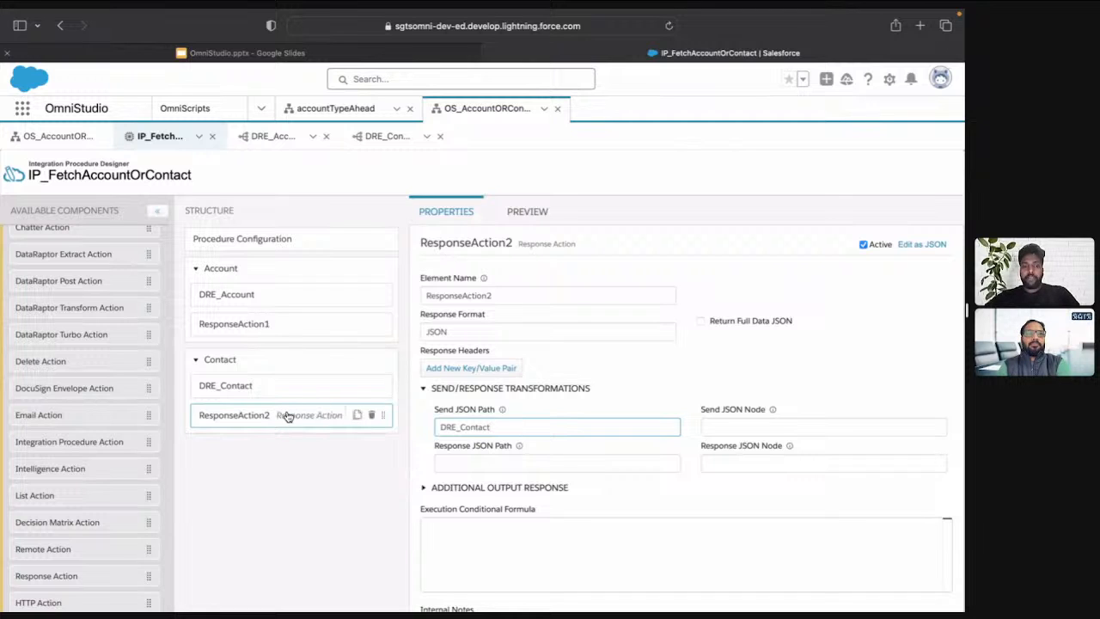
Move ResponseAction2 out below the Contact block and delete ResponseAction1 from the Account block
drag(285, 415, 287, 447)
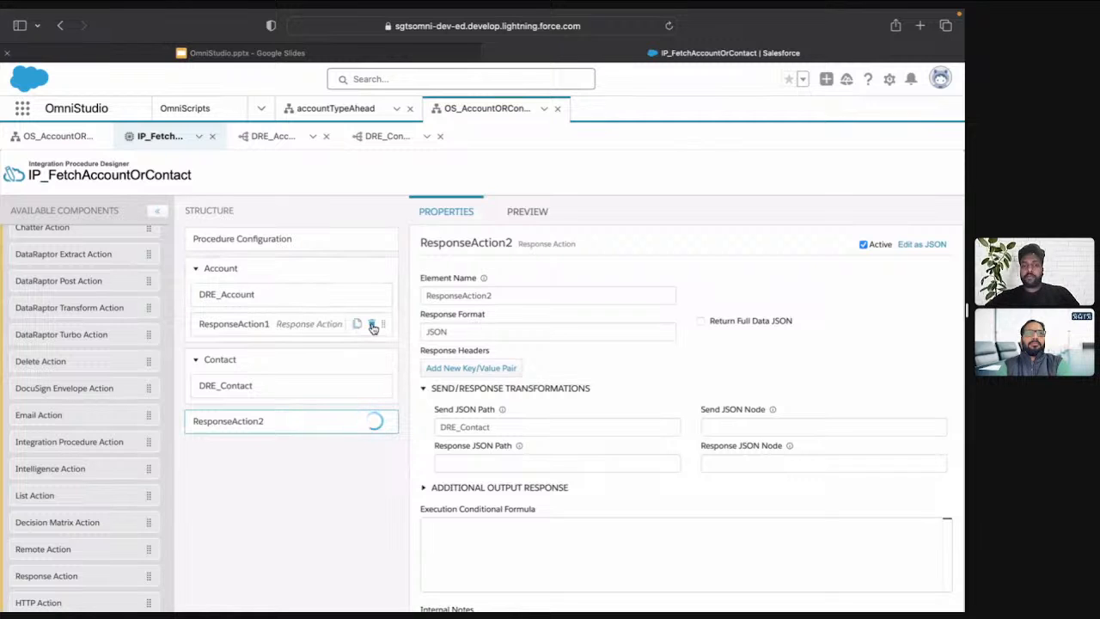
click(371, 323)
click(688, 249)
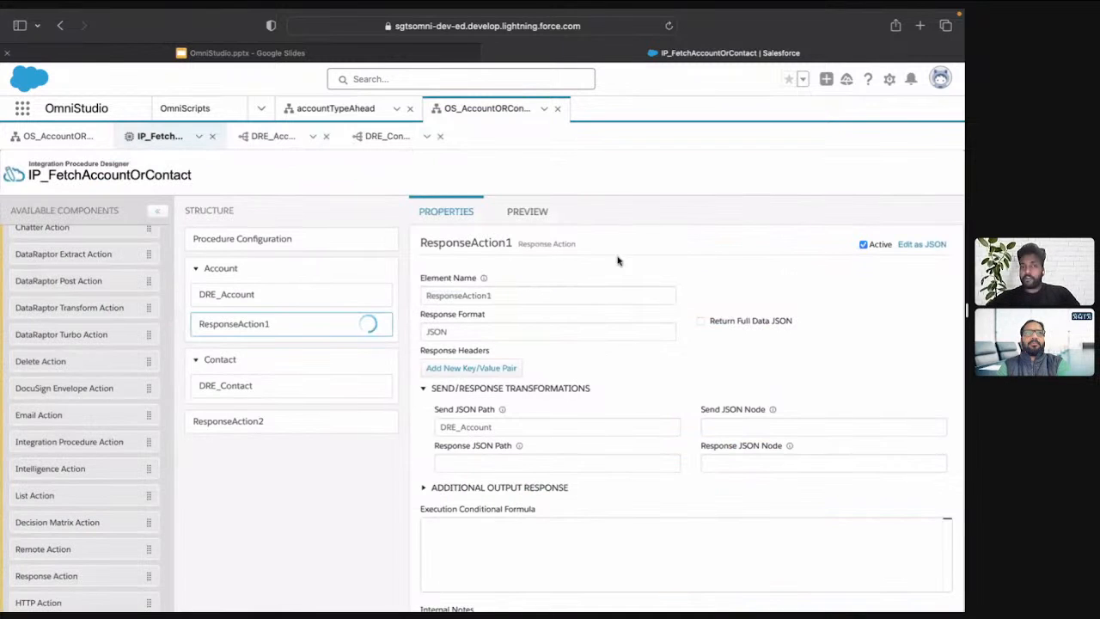
Rename the response action below the Contact block as Response and clear its Send JSON Path
double_click(508, 294)
click(283, 392)
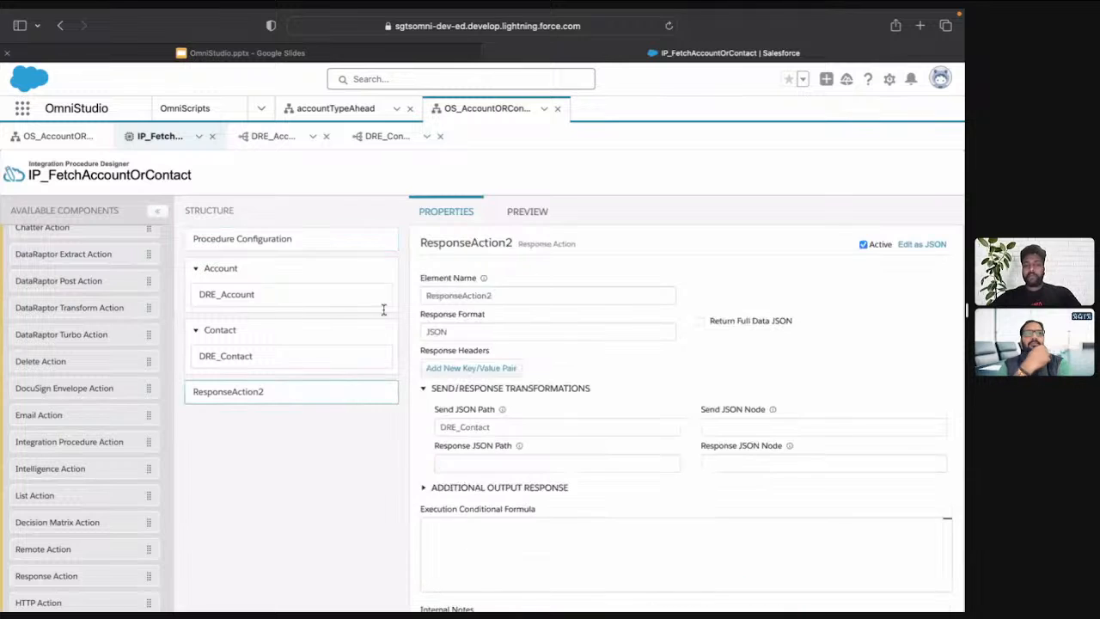
double_click(510, 291)
text(Resp)
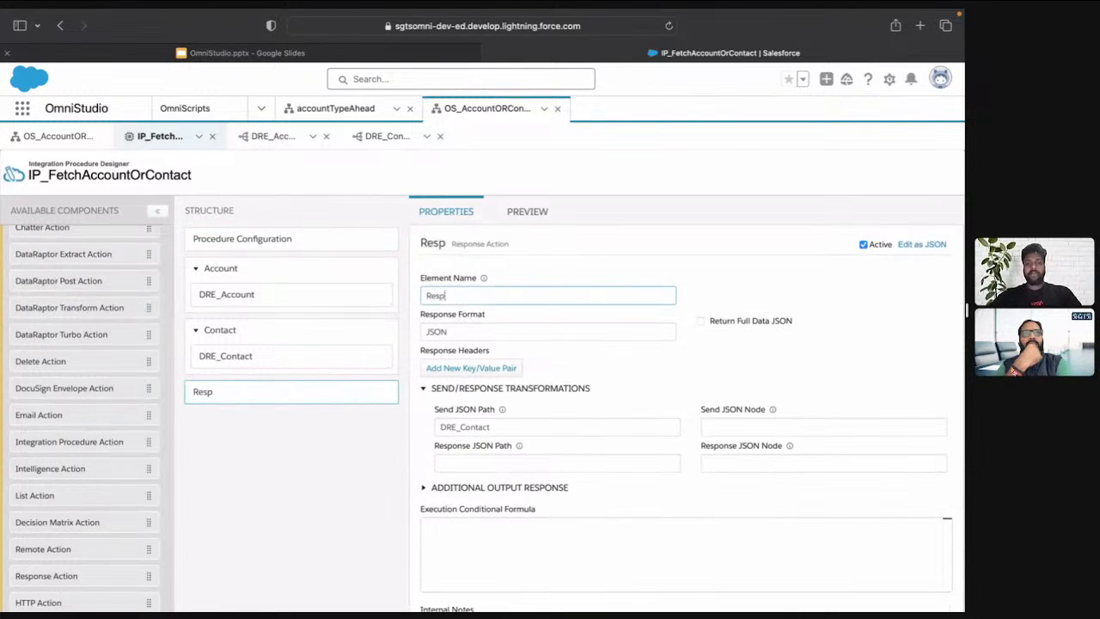
key(BackSpace)
text(ponse)
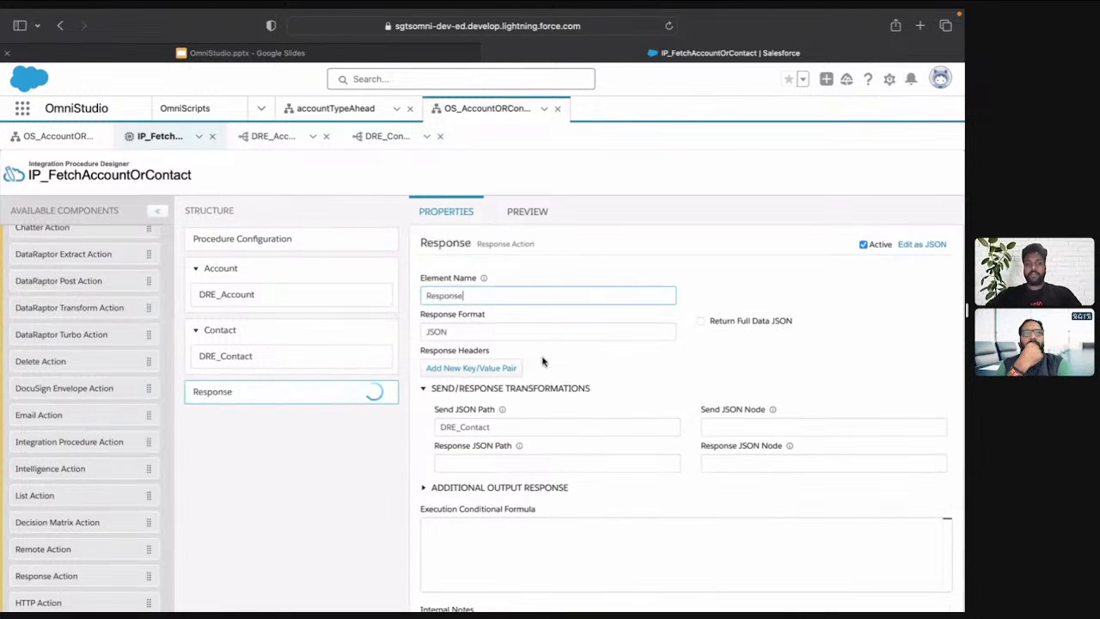
double_click(500, 425)
key(BackSpace)
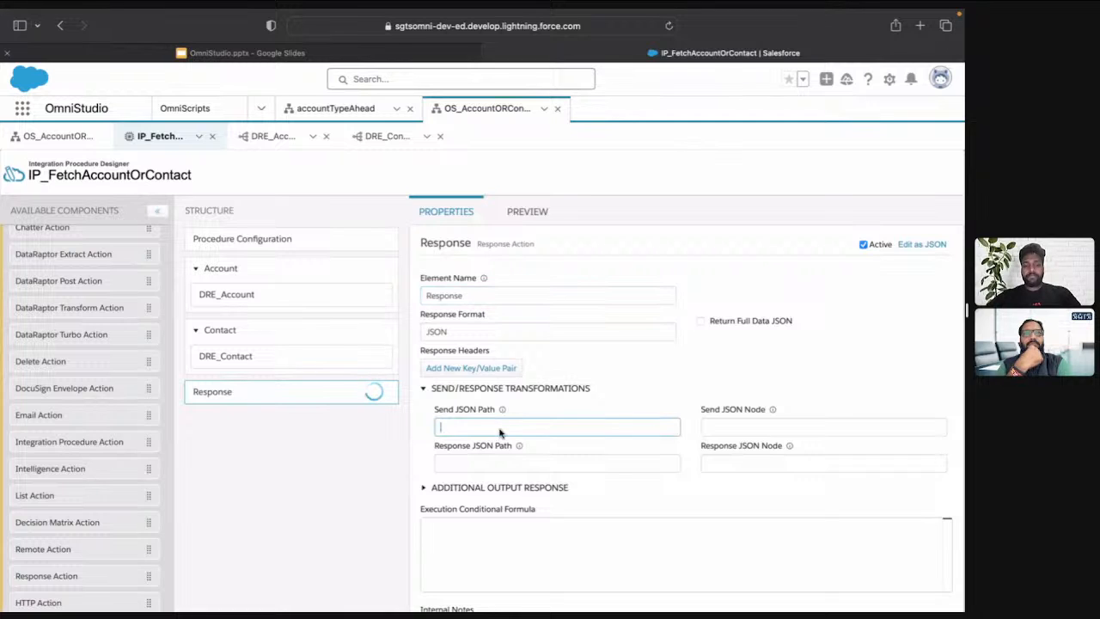
Add an Additional Output entry with the key Name to the Response action
click(482, 487)
scroll(480, 489, down, 1)
click(473, 493)
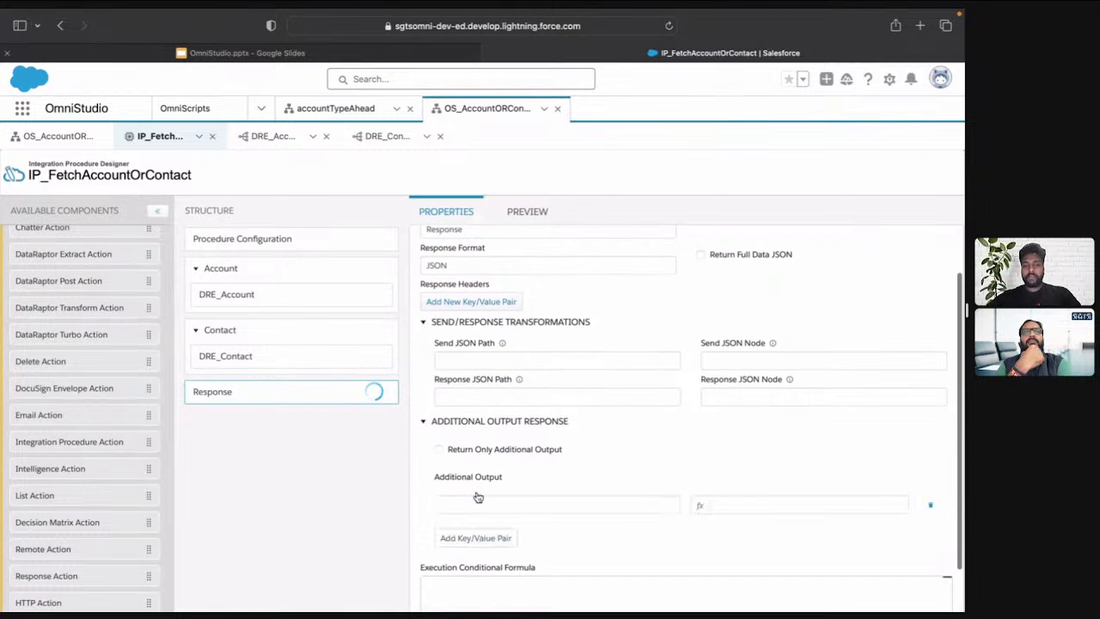
text(Name)
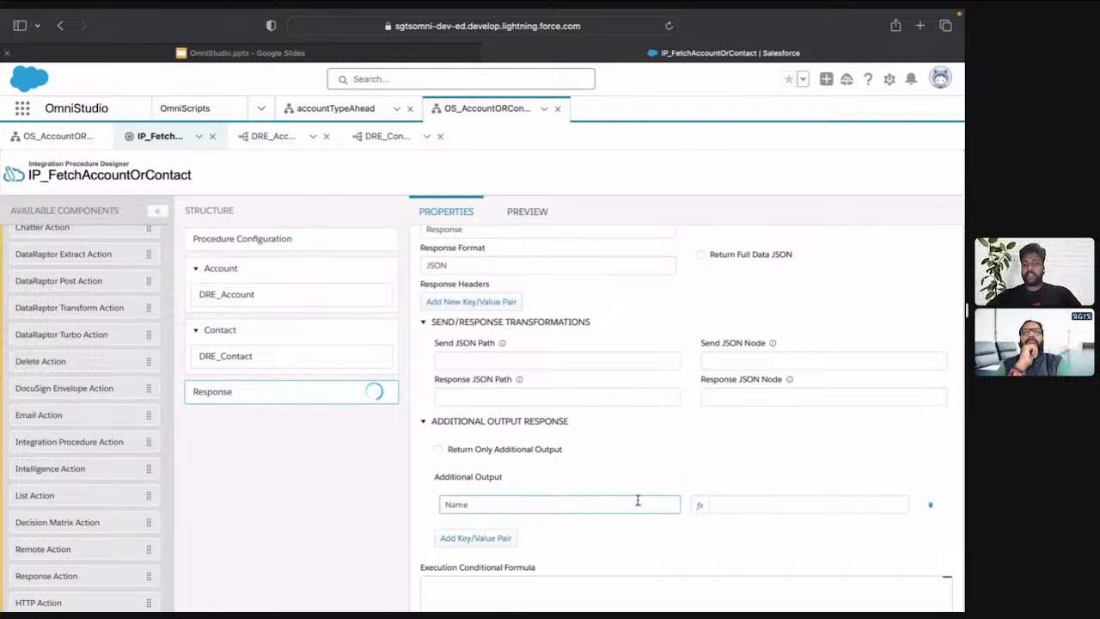
Enter the formula IF(%Object% == "Account",) as the value of the Name output
click(700, 507)
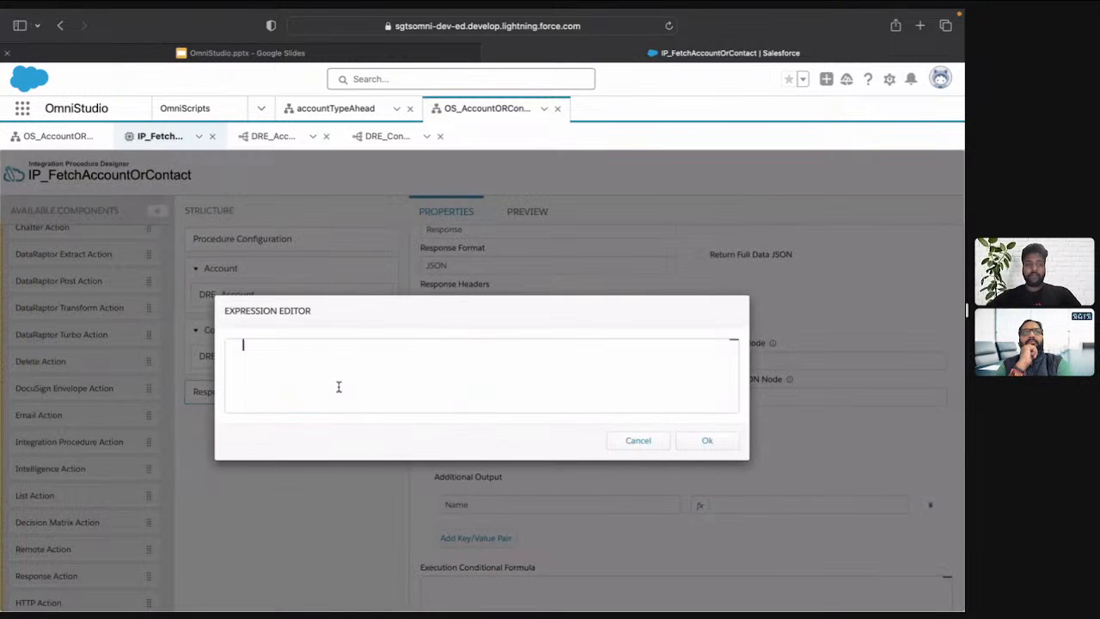
text(IF()
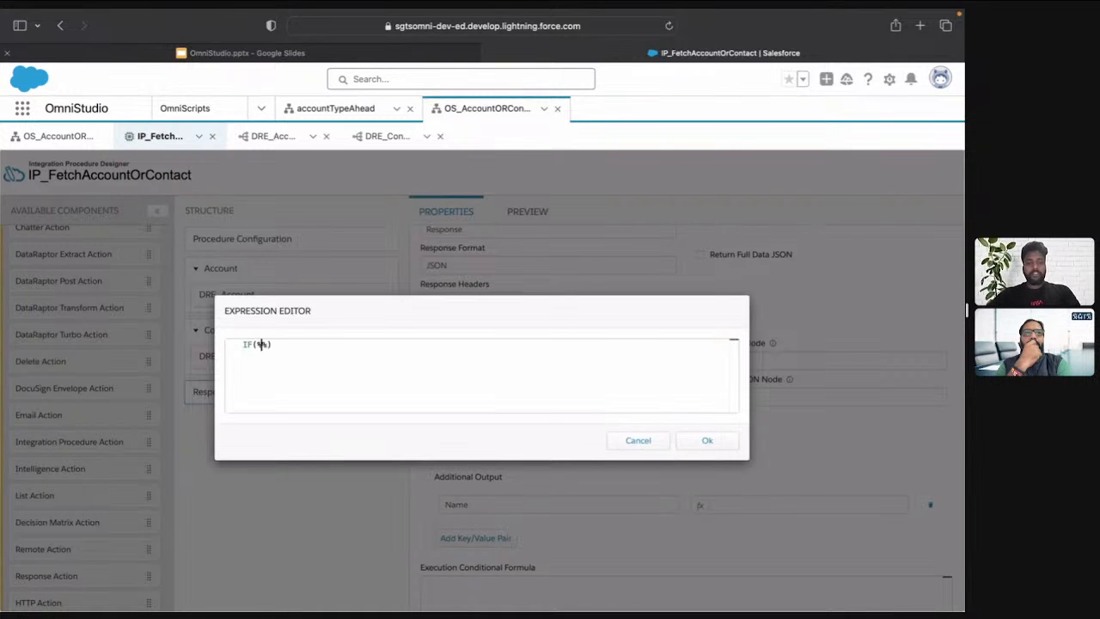
text(%Object%)
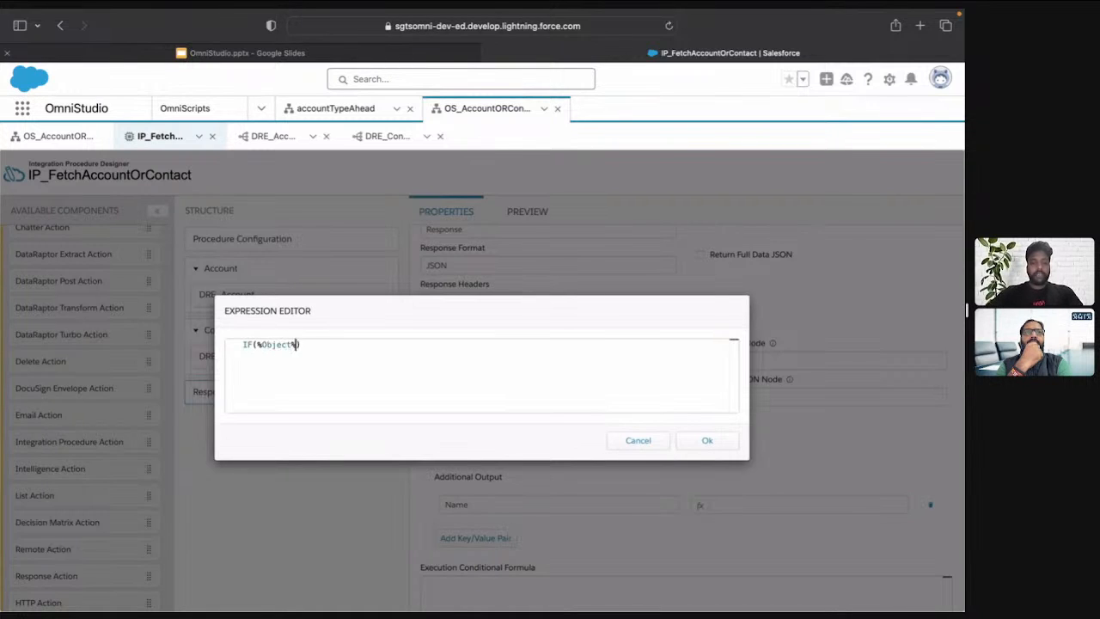
text( == ")
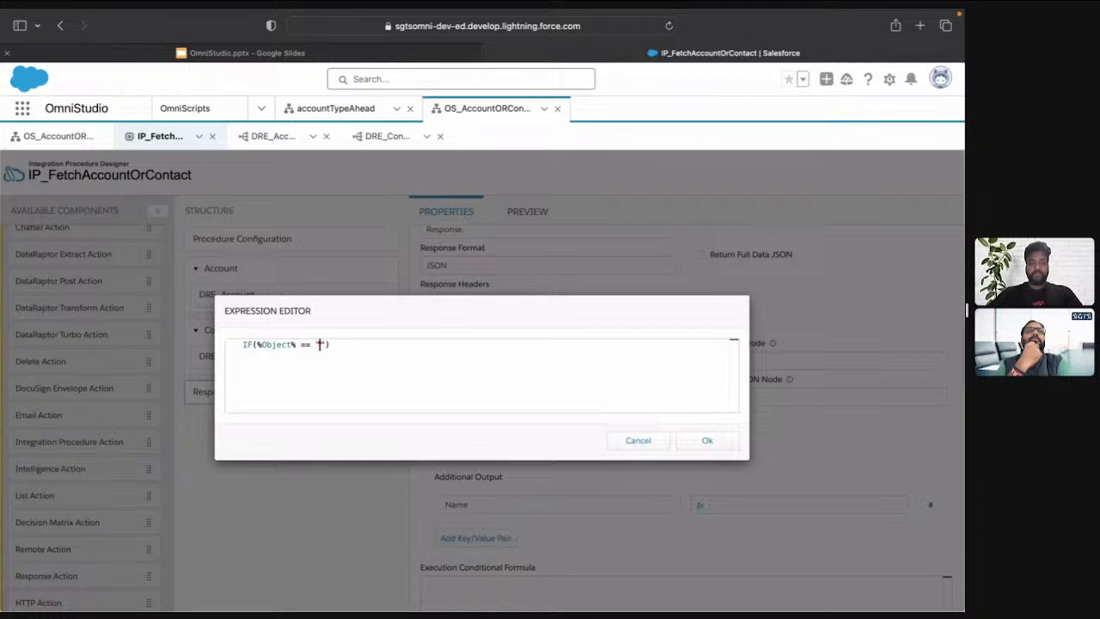
text(Account)
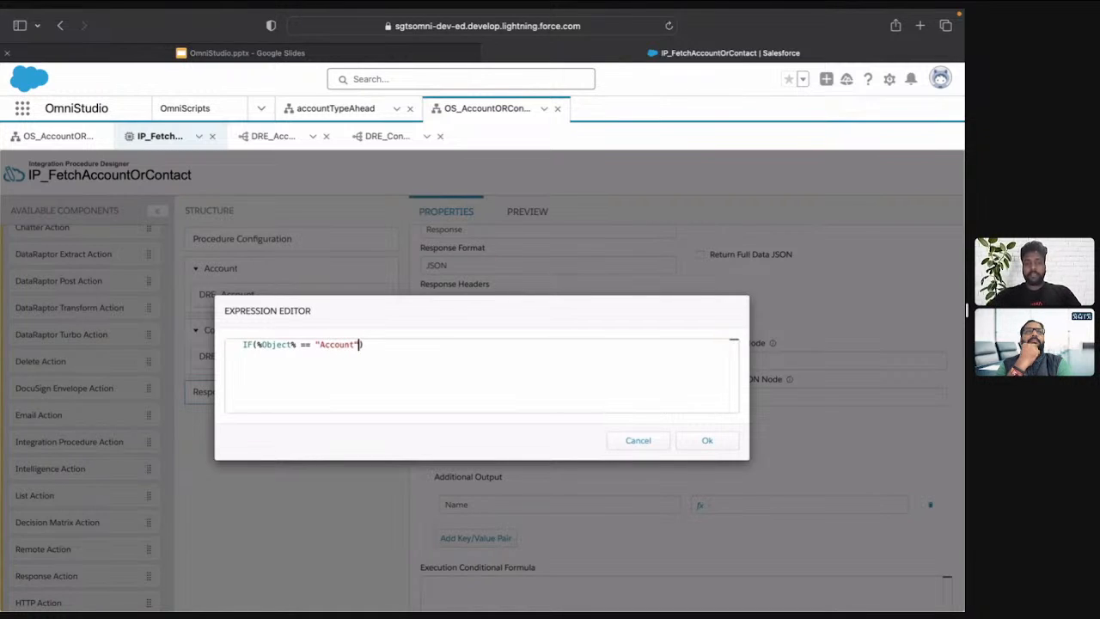
key(super+a)
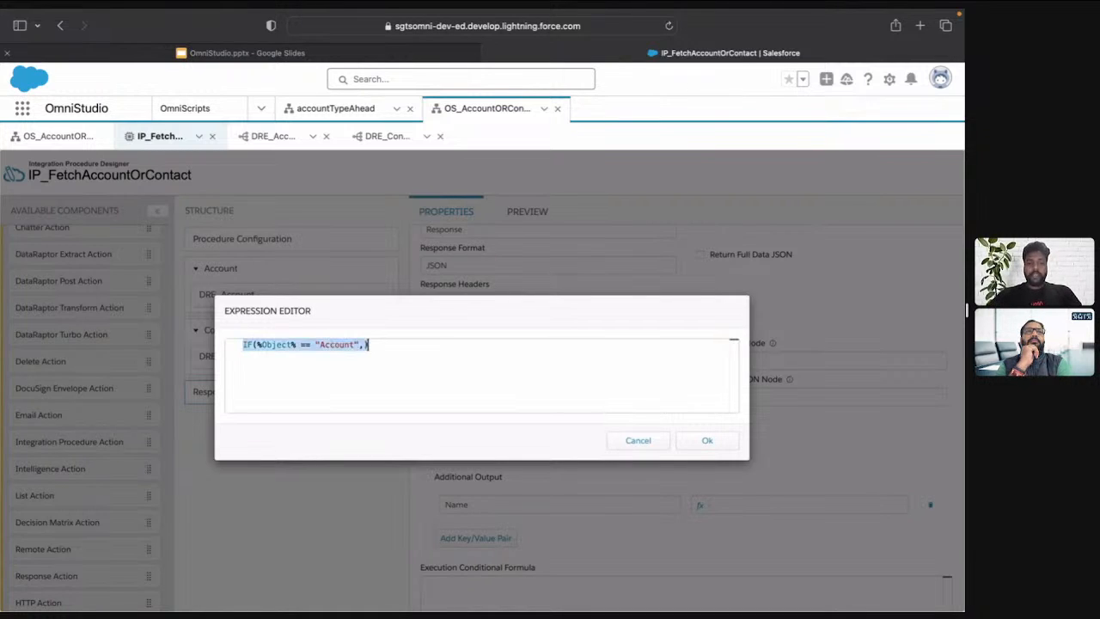
click(692, 441)
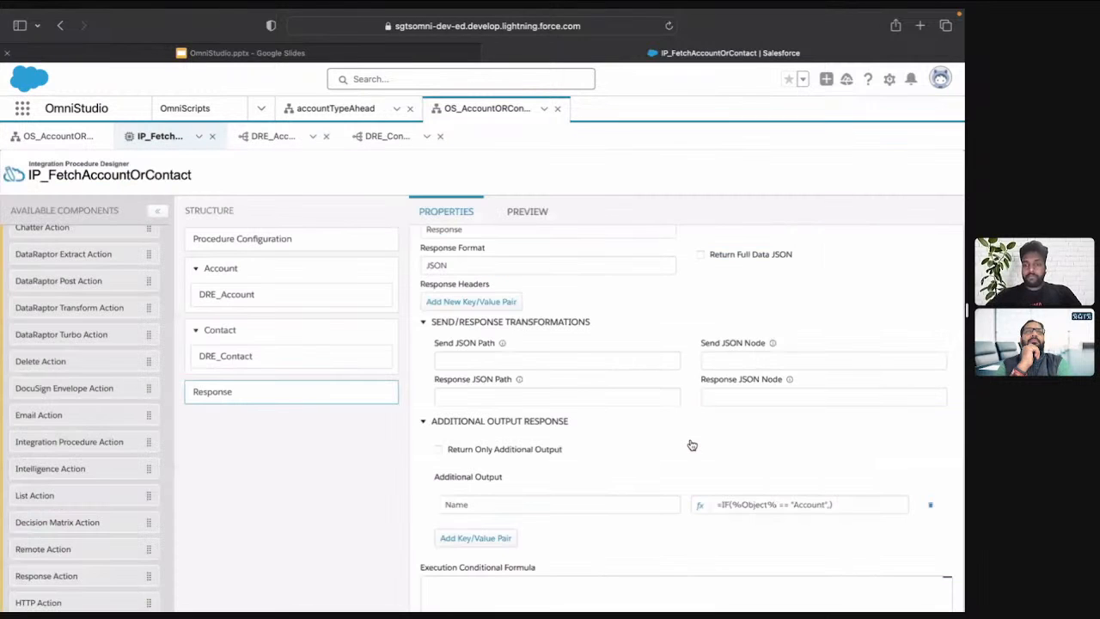
Copy the DRE_Account element name and insert it as %DRE_Account% after the comma in the Name output's IF formula
click(272, 297)
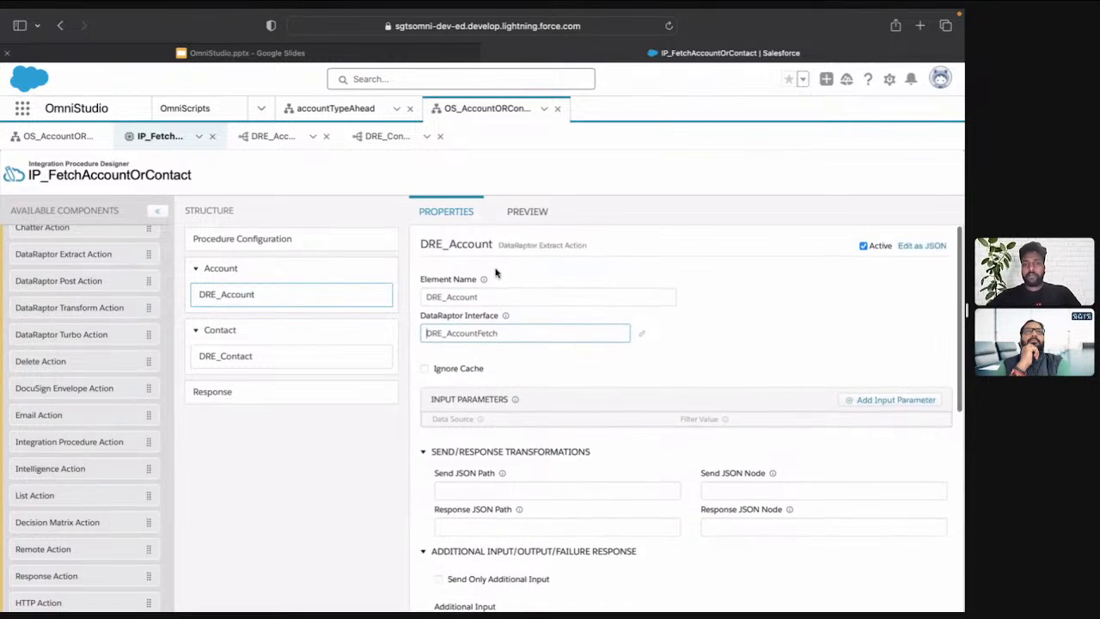
double_click(501, 294)
key(super+c)
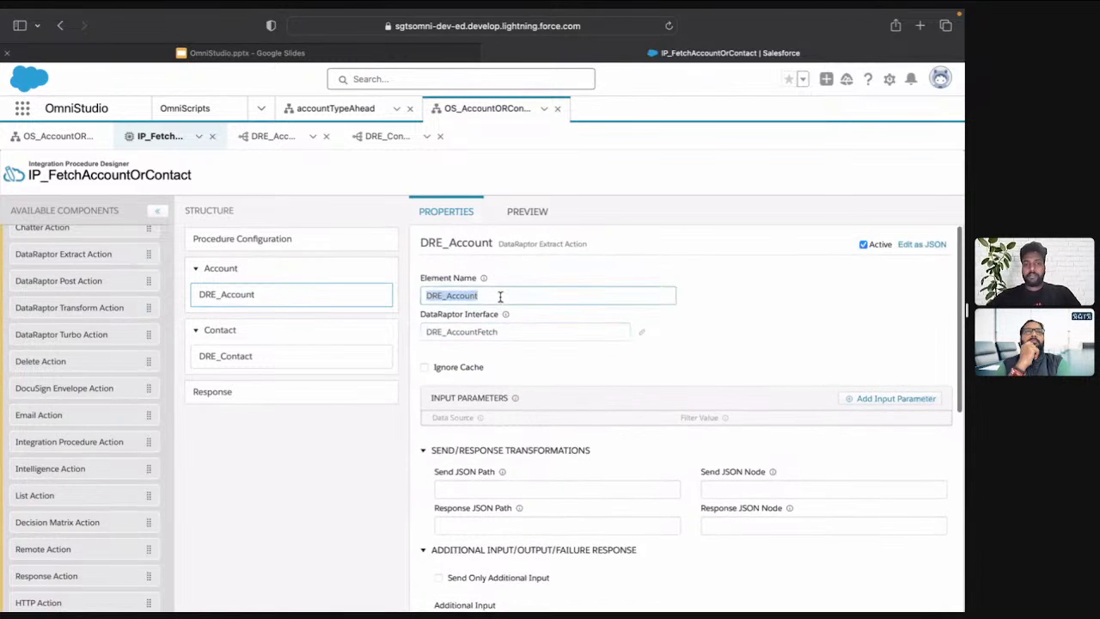
click(309, 395)
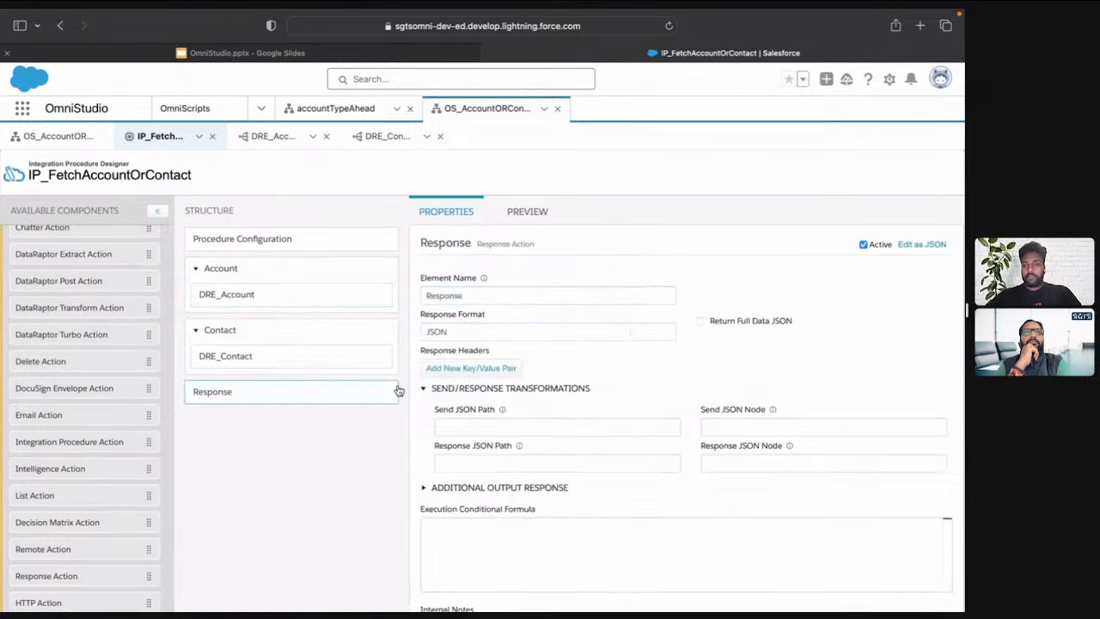
click(572, 486)
scroll(541, 489, down, 2)
click(701, 465)
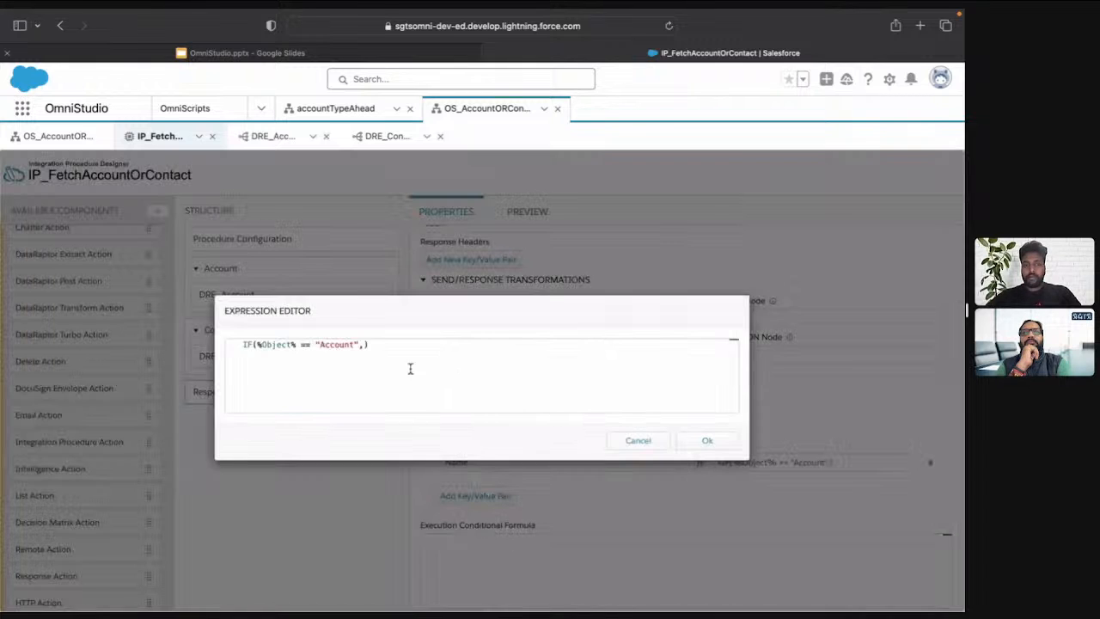
click(365, 345)
text(%%)
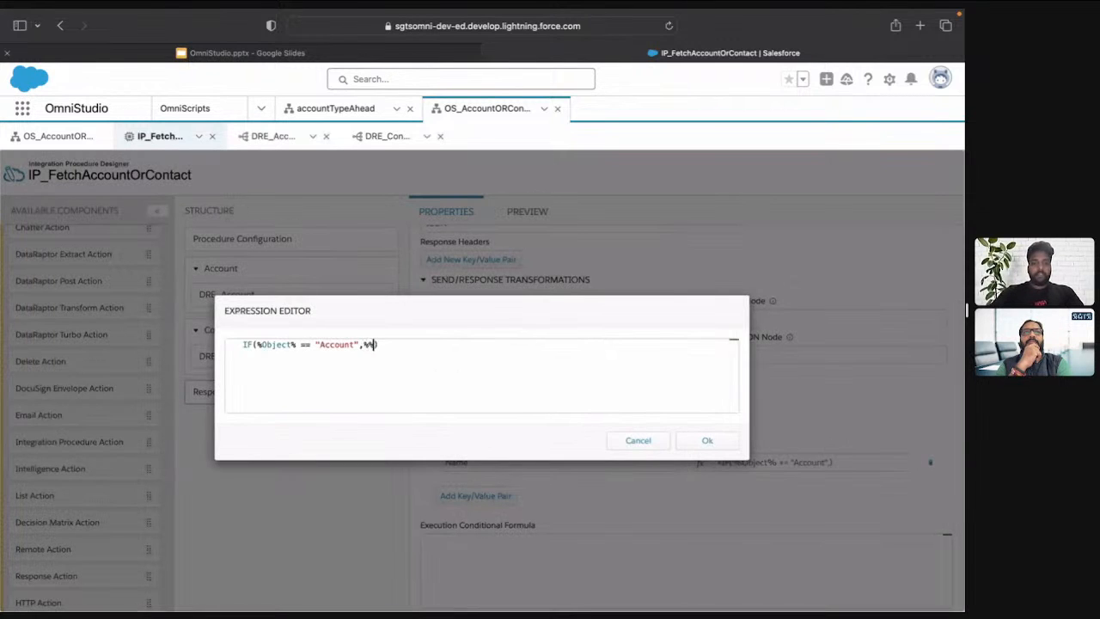
key(super+v)
text(:DRE)
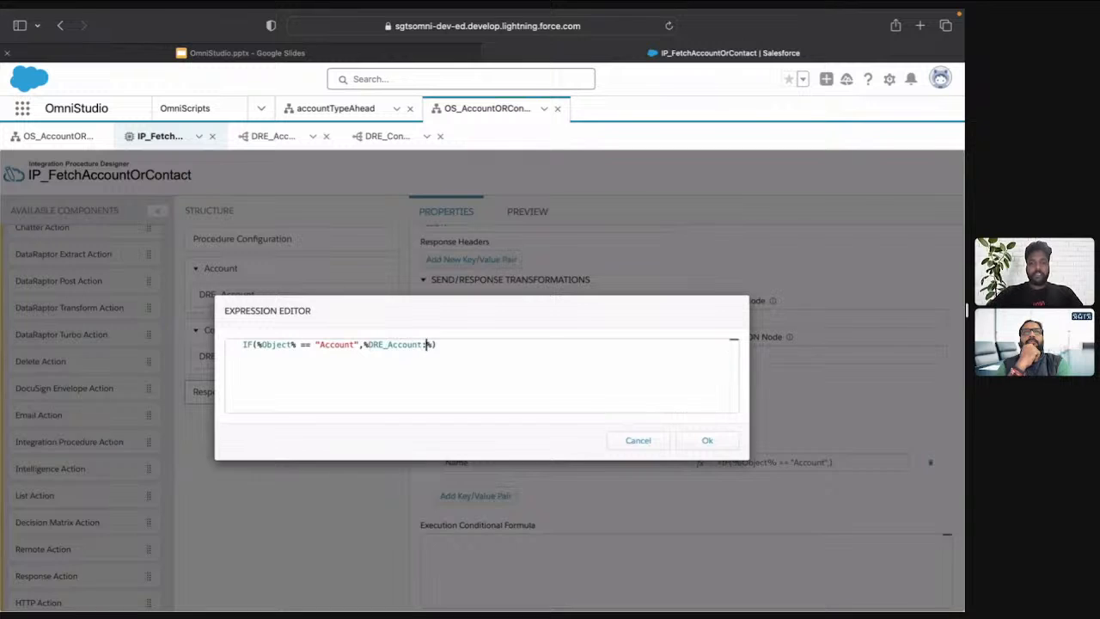
text(_Acco)
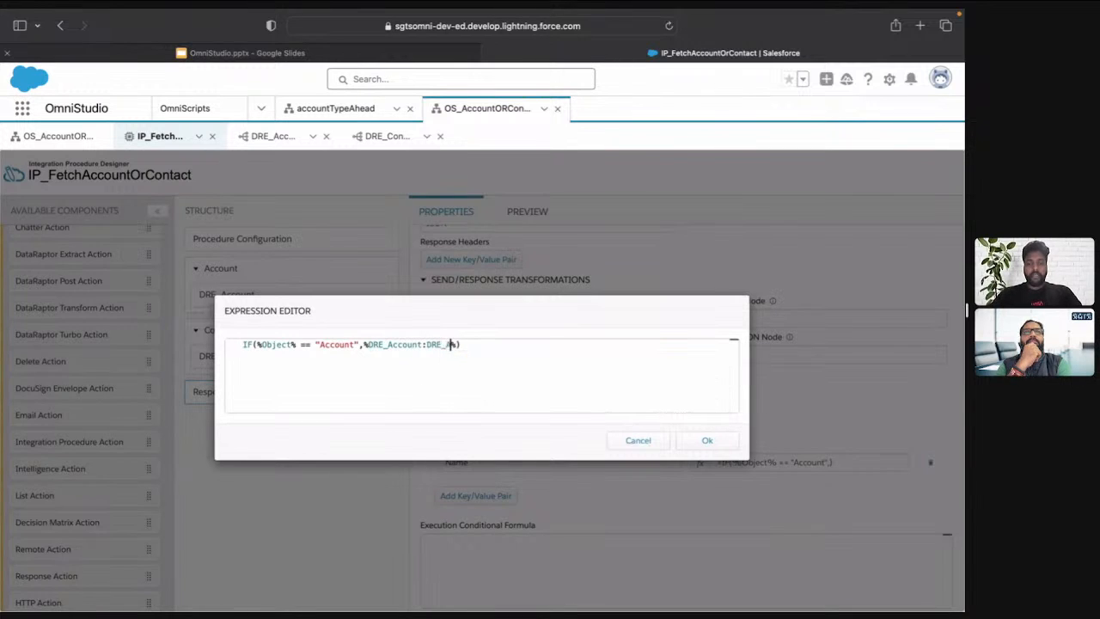
text(unt%)
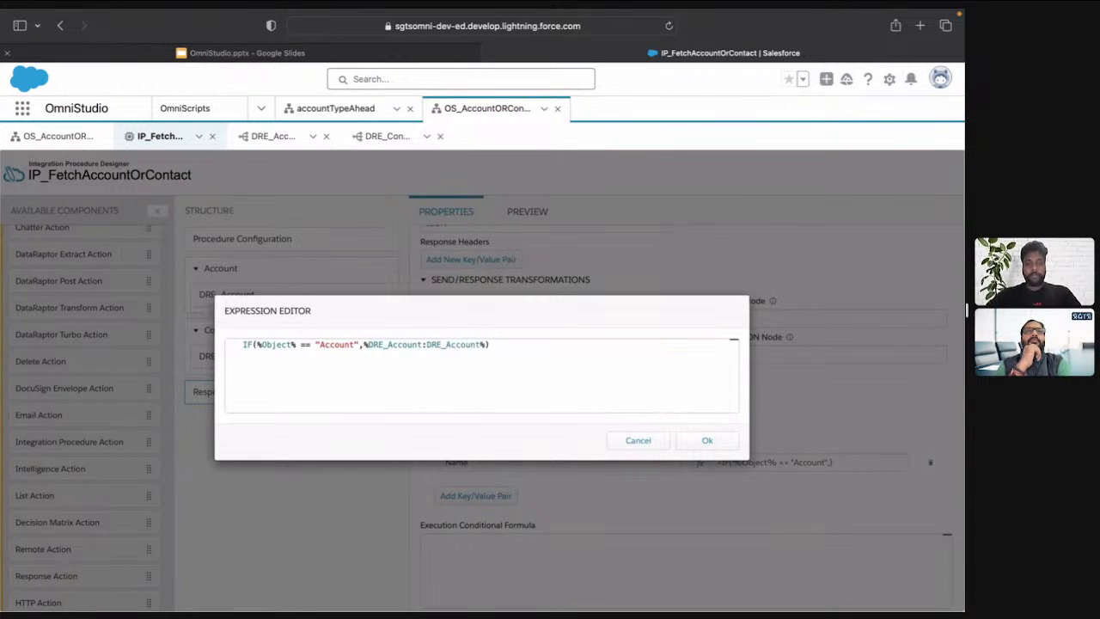
key(BackSpace)
key(BackSpace)
key(BackSpace)
key(BackSpace)
key(BackSpace)
key(BackSpace)
key(BackSpace)
key(BackSpace)
key(BackSpace)
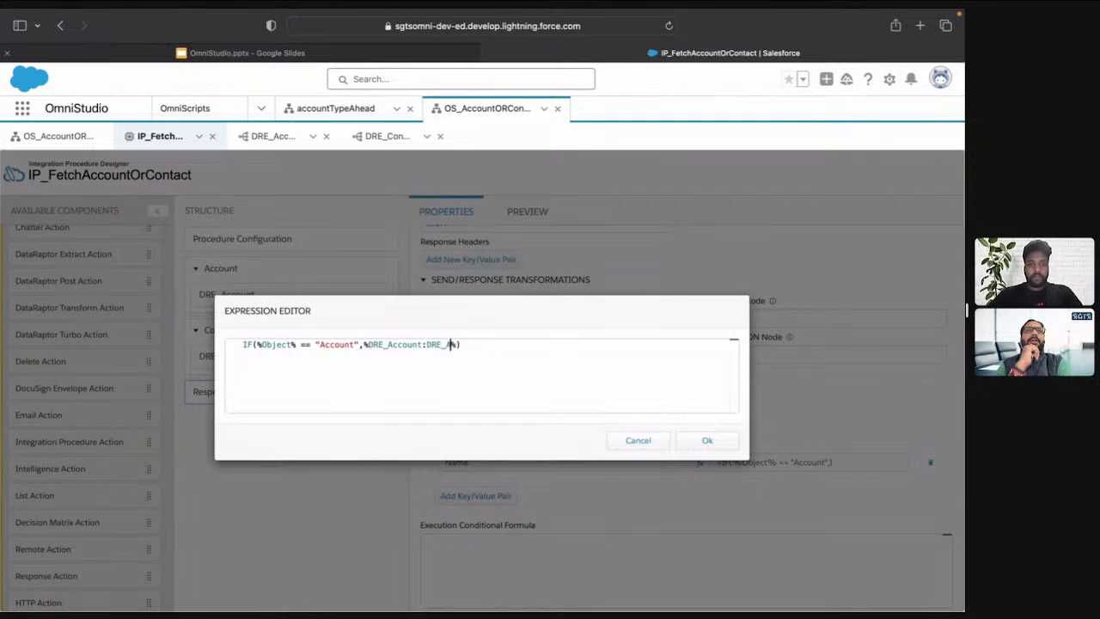
key(BackSpace)
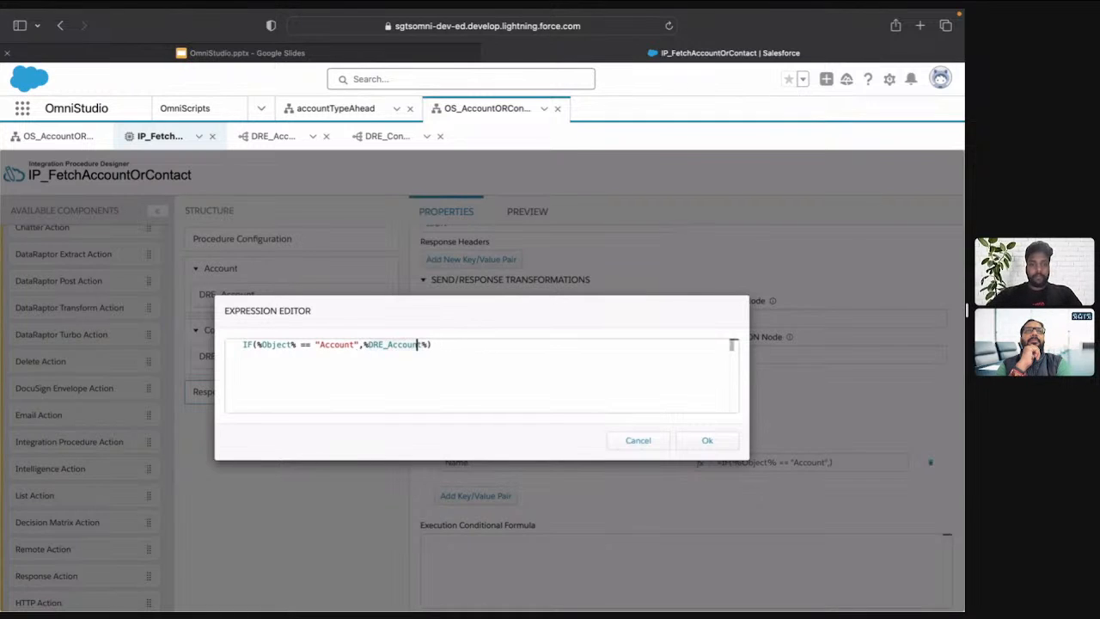
Prefix DRE_Account with Account: in the IF formula and duplicate %Account:DRE_Account% as its third argument
text(Accoun)
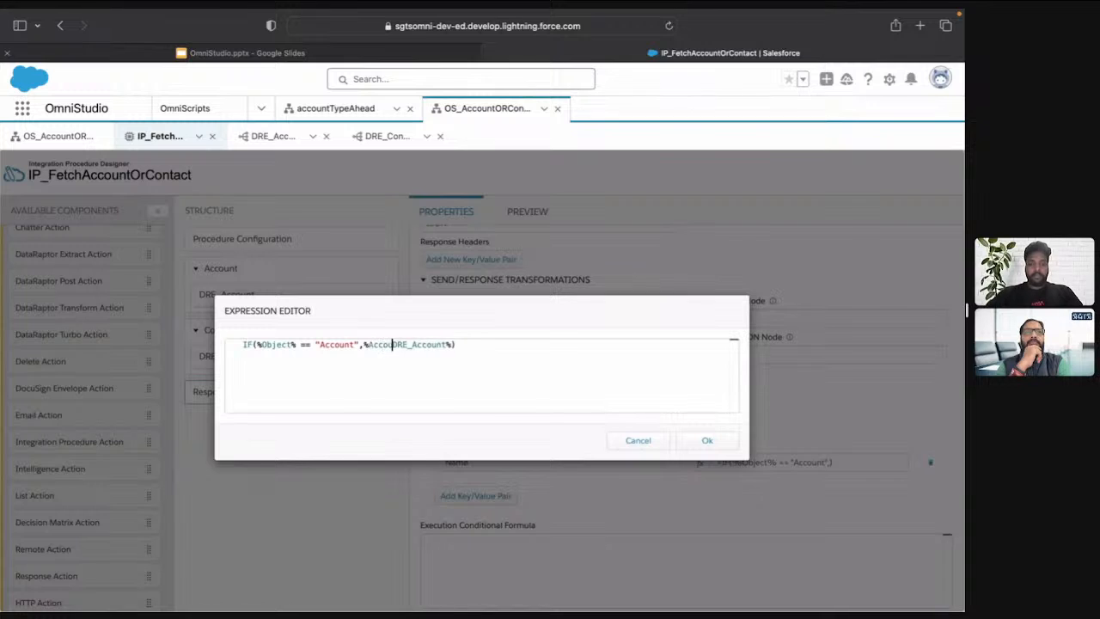
text(t:)
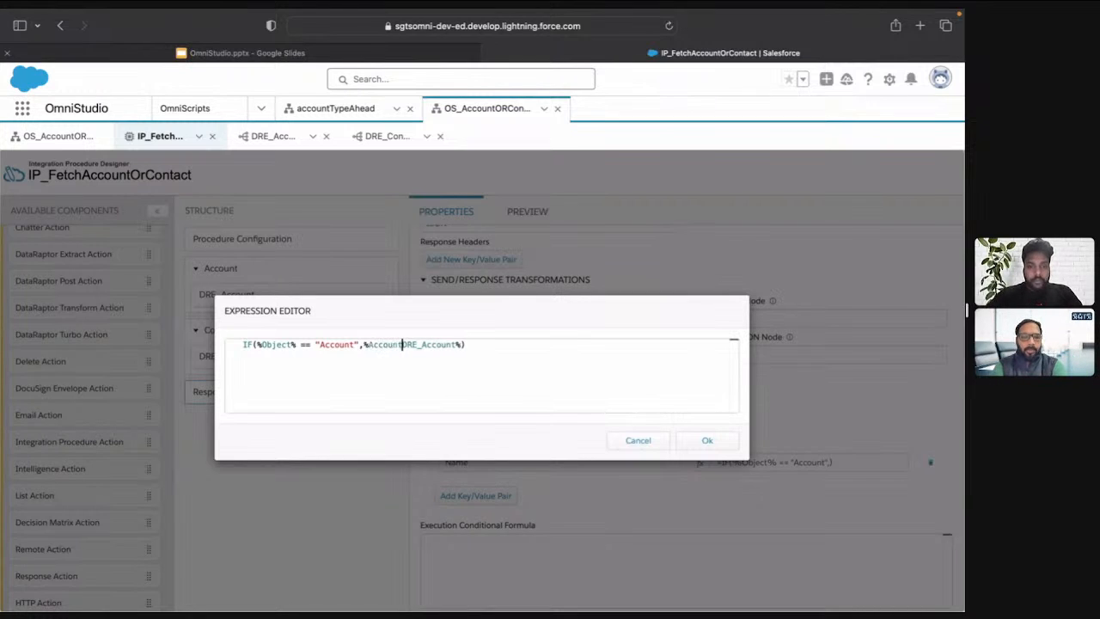
key(Left)
key(Left)
key(Left)
key(Left)
key(Left)
key(Left)
key(Left)
key(Left)
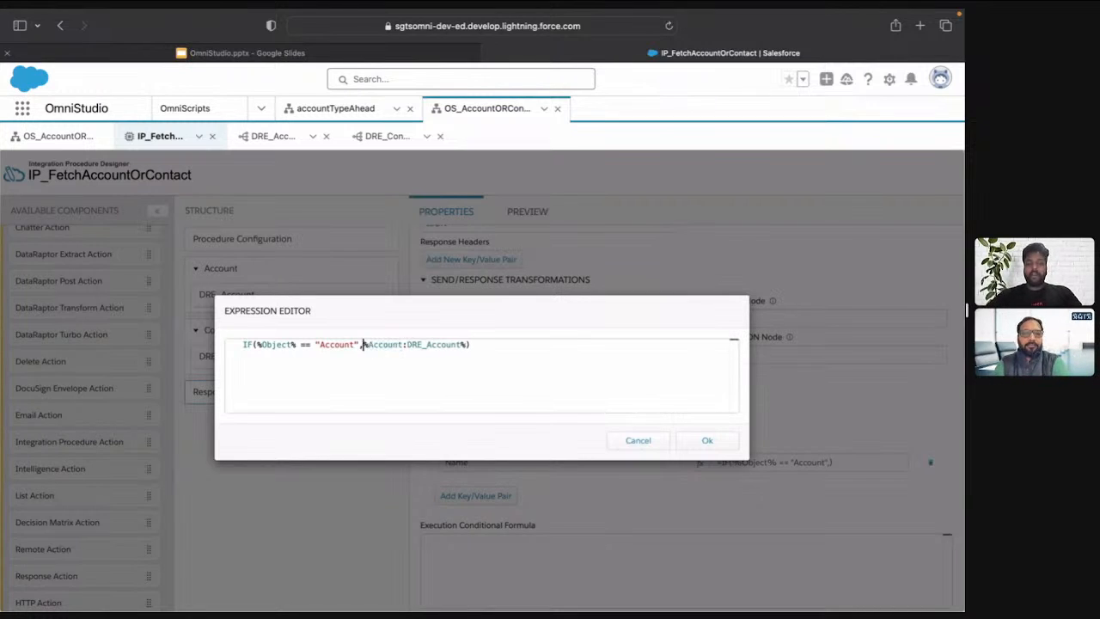
key(shift+End)
key(ctrl+c)
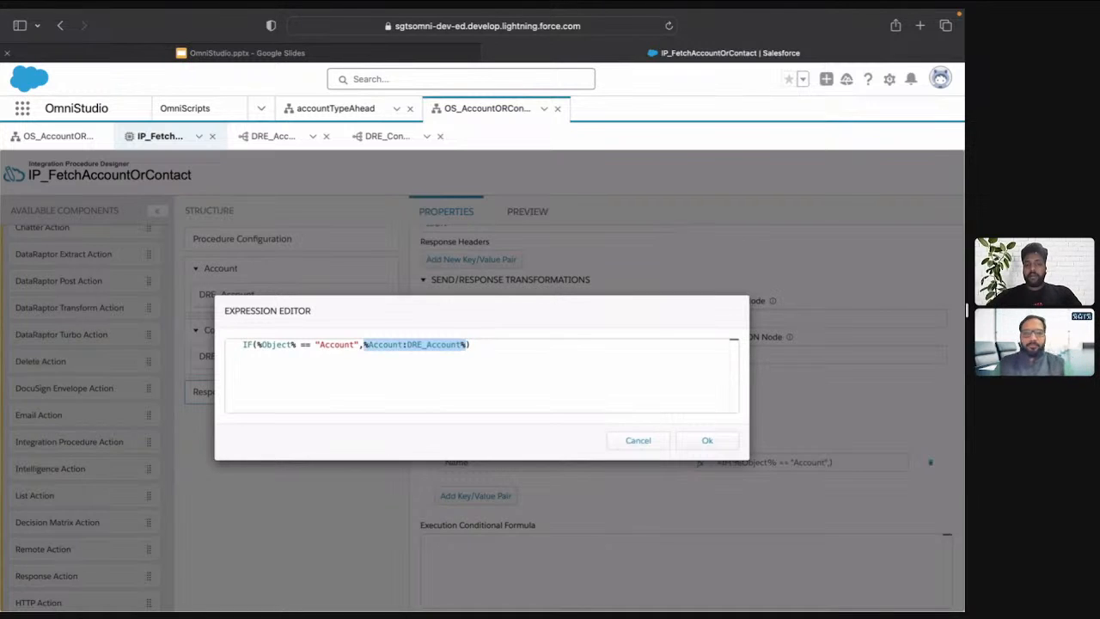
key(Right)
text(,)
key(ctrl+v)
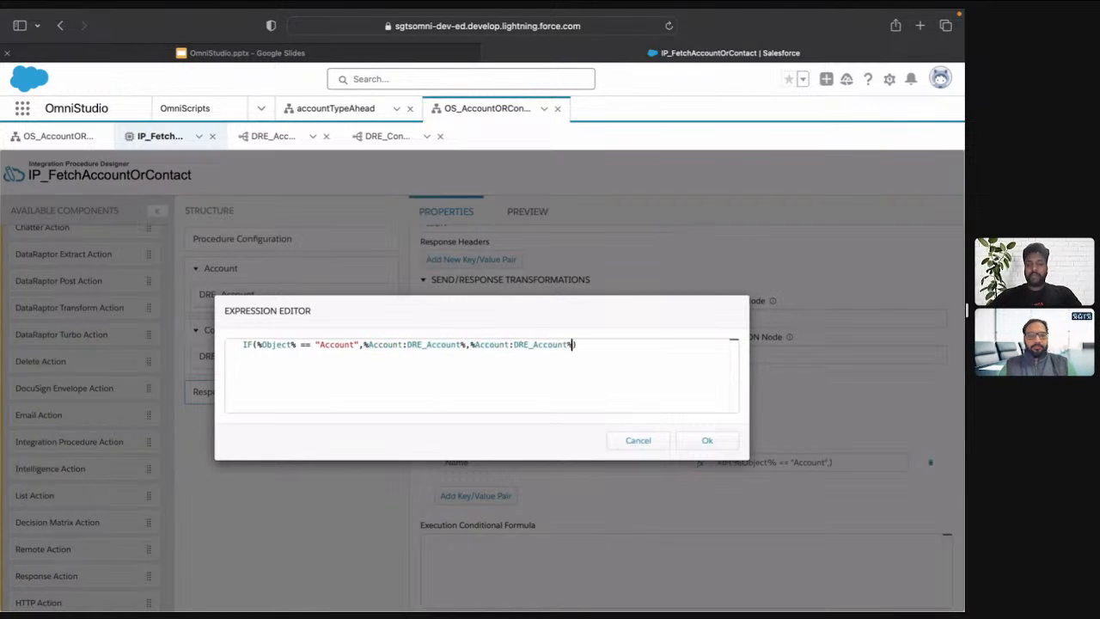
Change the formula's third argument to %Contact:DRE_Contact%, apply the expression, and reopen it once for a check
double_click(490, 345)
text(Cont)
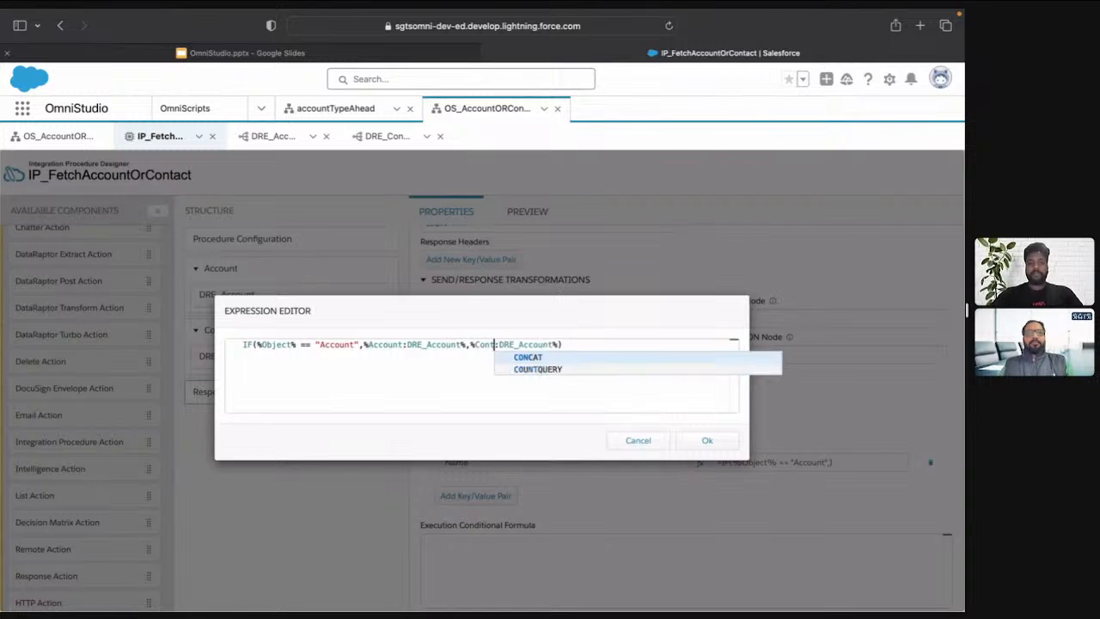
text(act)
click(570, 345)
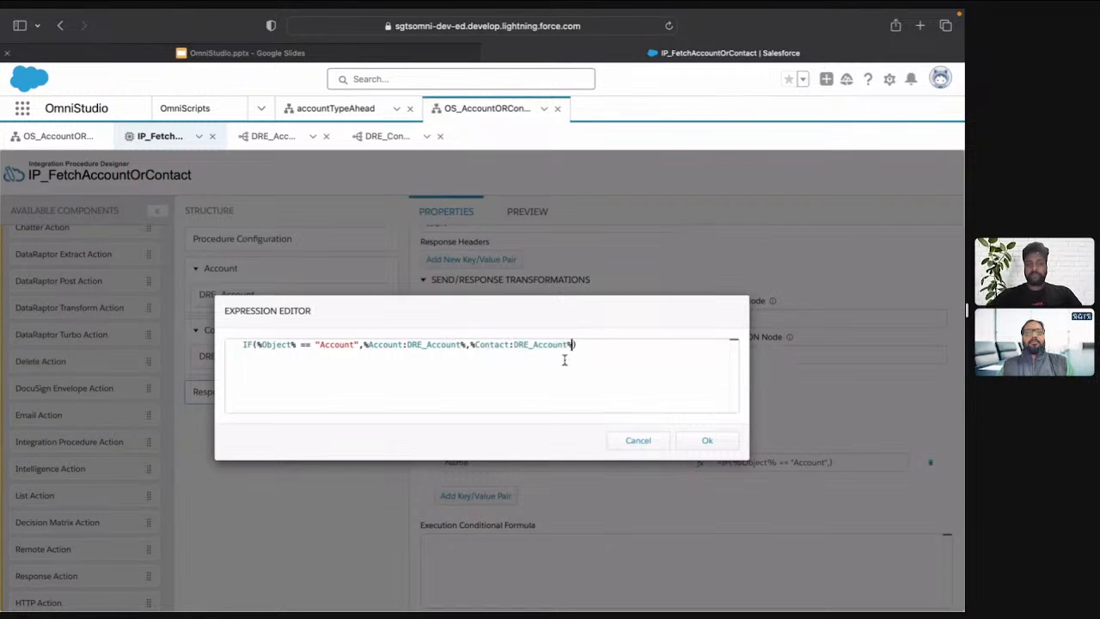
key(BackSpace)
key(BackSpace)
key(BackSpace)
key(BackSpace)
key(BackSpace)
key(BackSpace)
key(BackSpace)
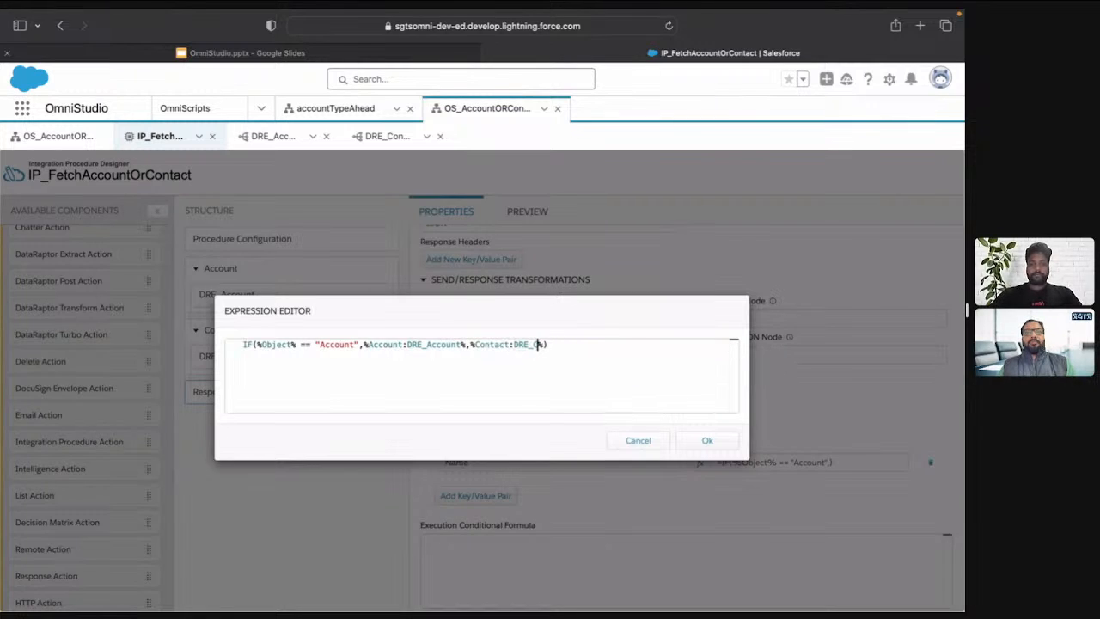
text(Contact)
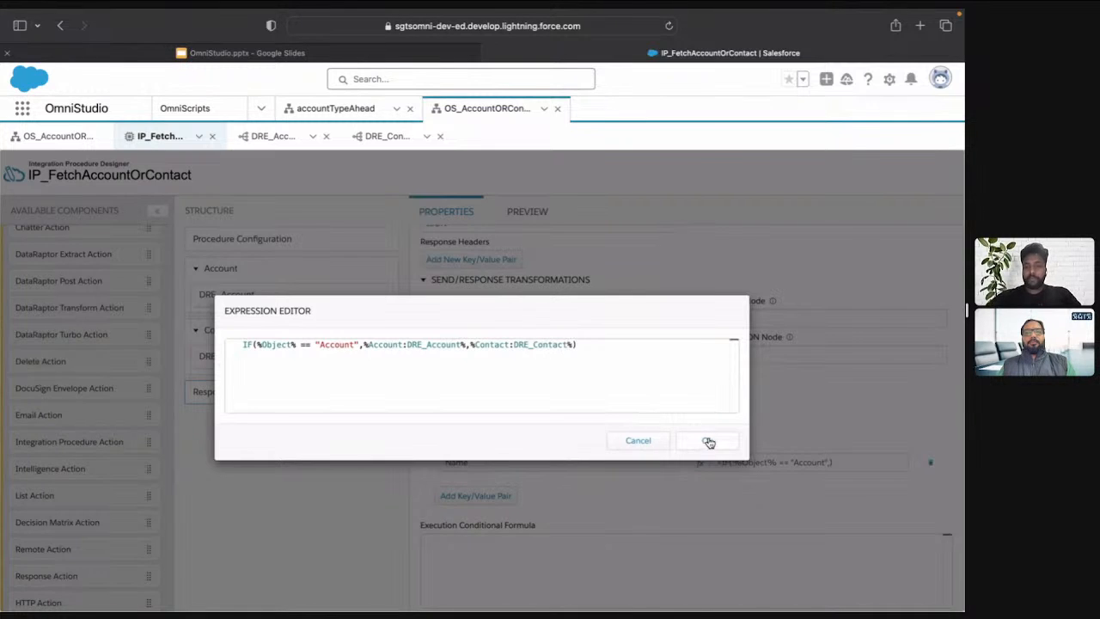
click(708, 442)
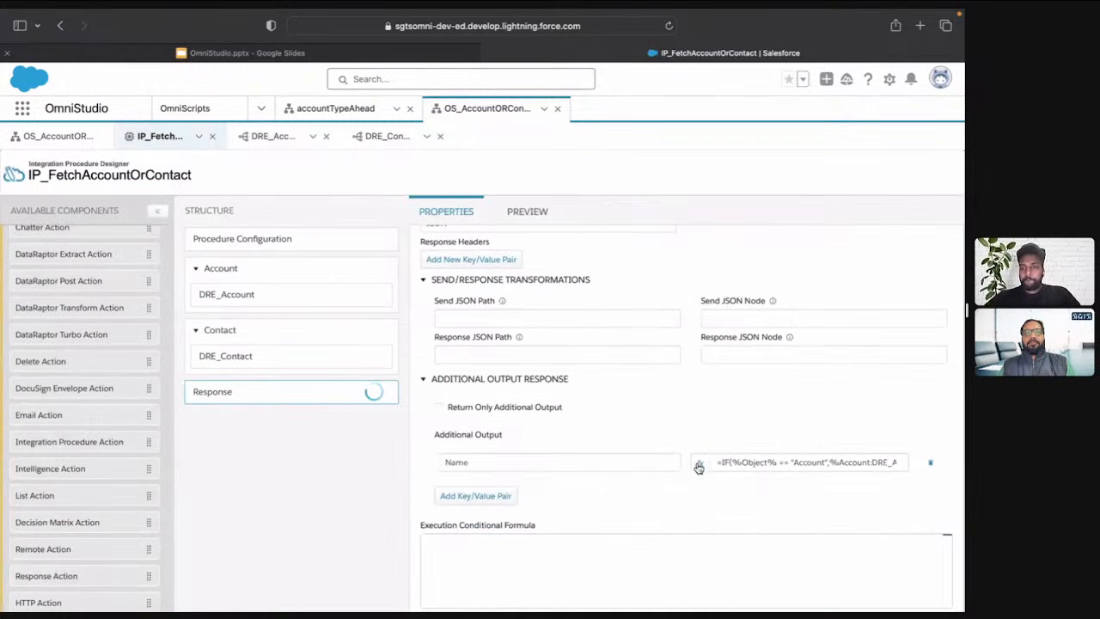
click(698, 464)
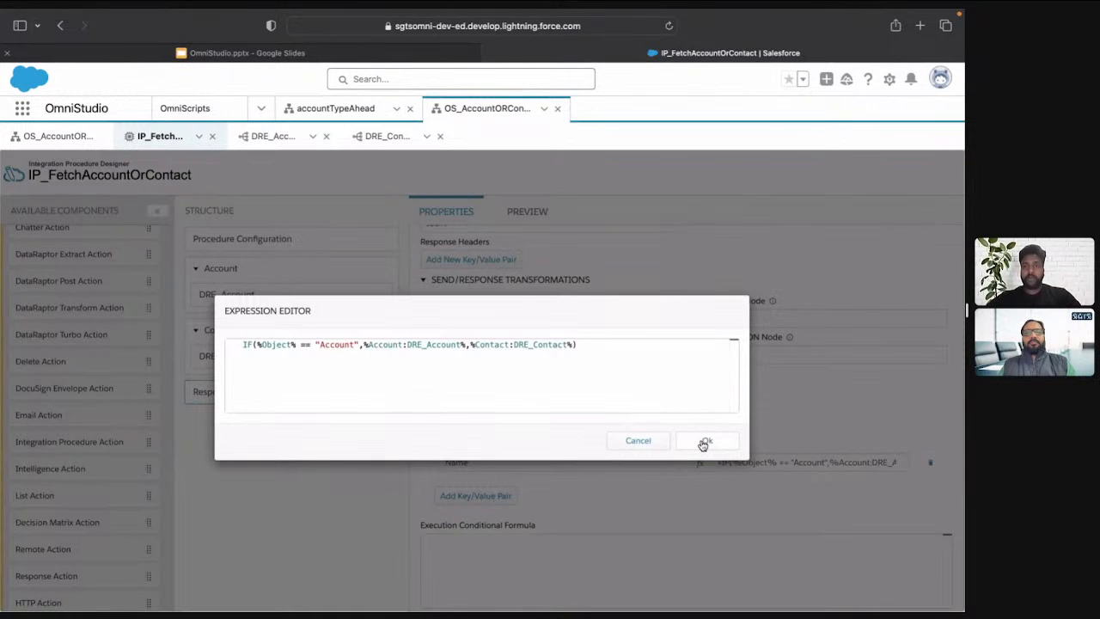
click(704, 441)
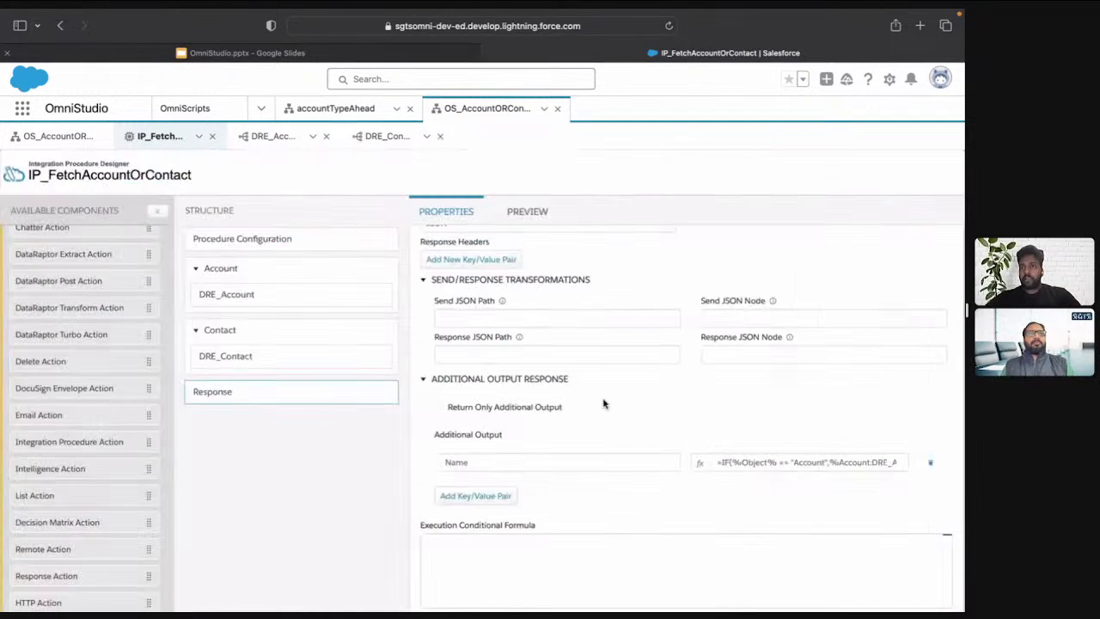
Preview the integration procedure with an input parameter Object set to Account and execute it
click(527, 212)
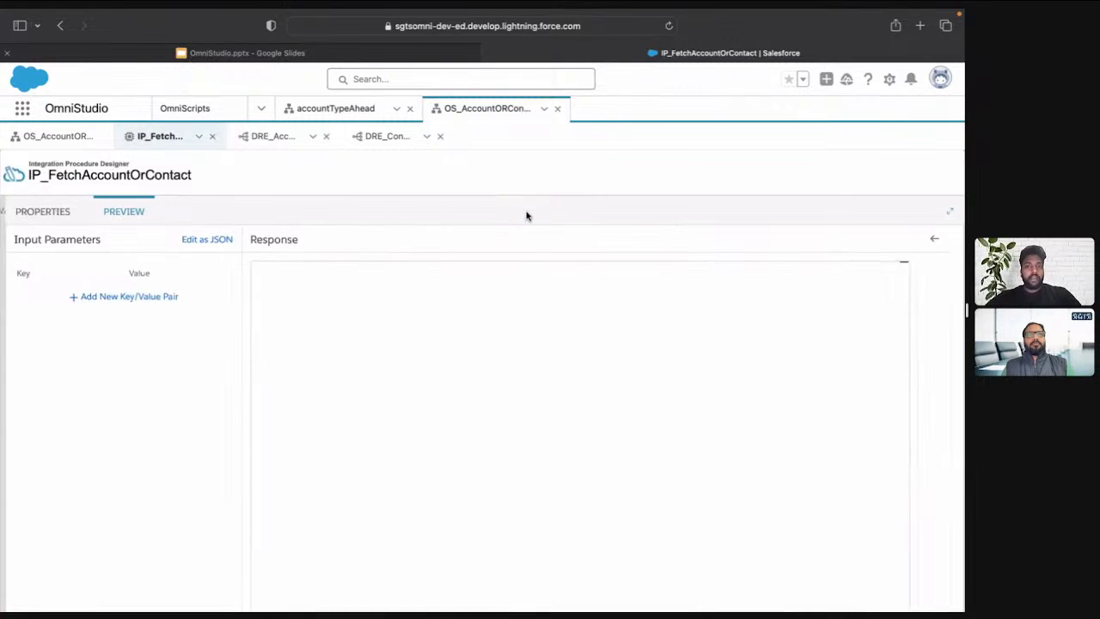
click(144, 297)
click(69, 296)
text(Obje)
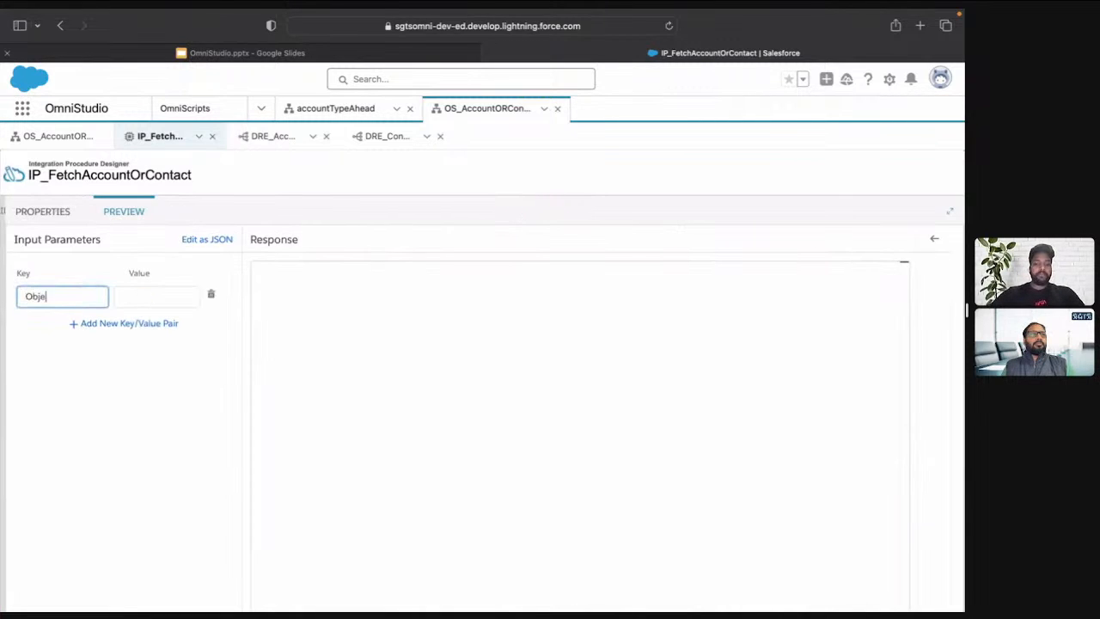
text(ct)
key(Tab)
text(Accou)
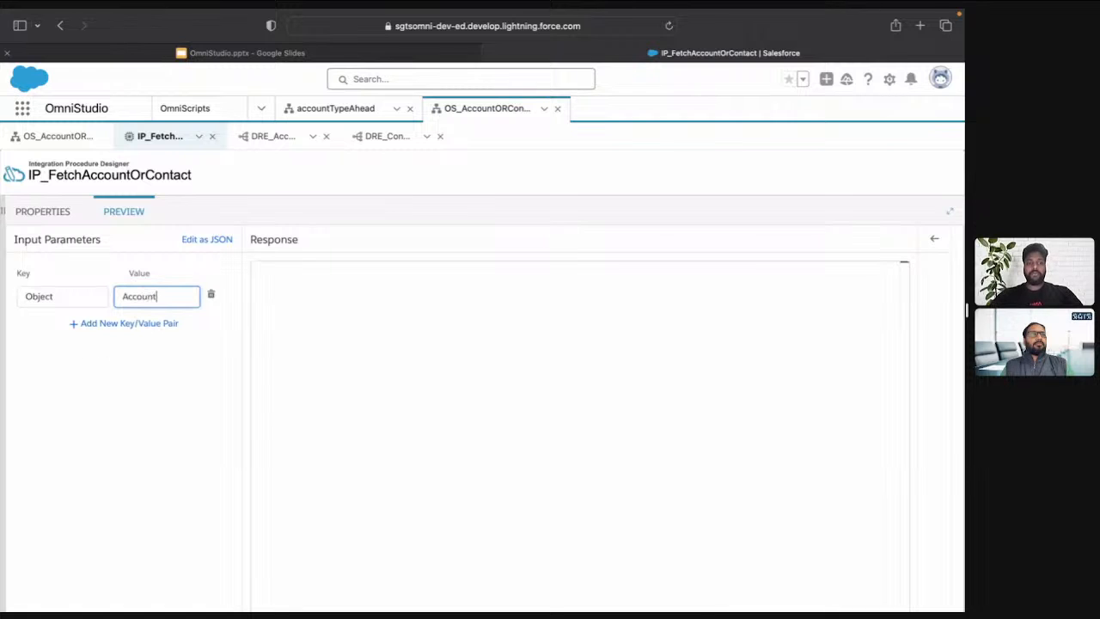
text(nt)
click(97, 381)
scroll(172, 481, down, 1)
click(213, 595)
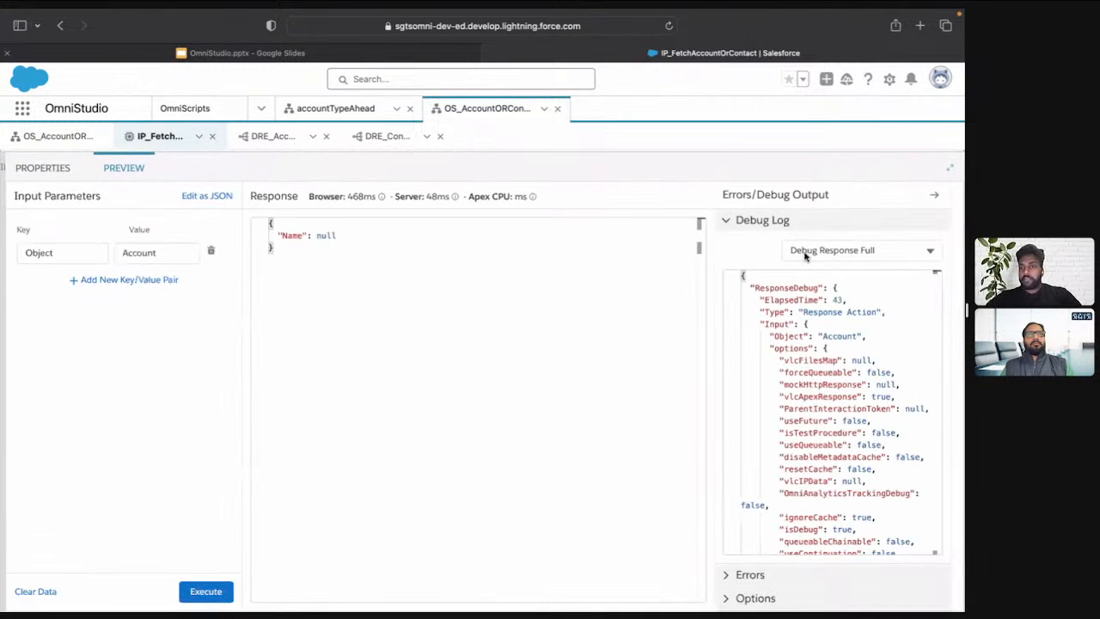
Examine the DRE_Account output in the debug log and look over the other available log entries
click(805, 255)
scroll(859, 404, down, 1)
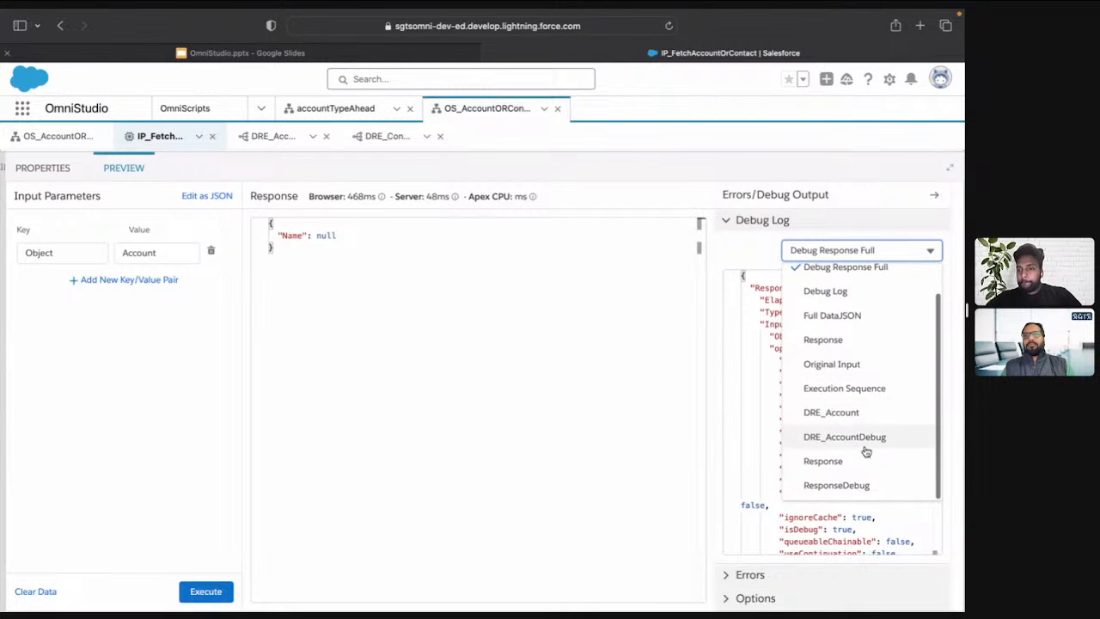
click(838, 416)
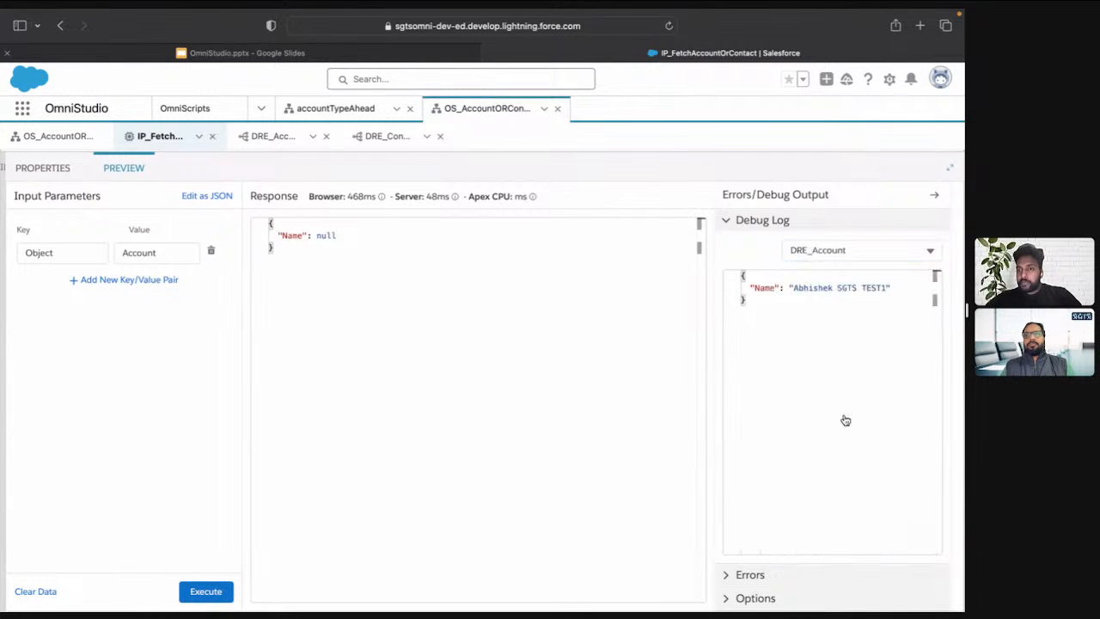
click(851, 250)
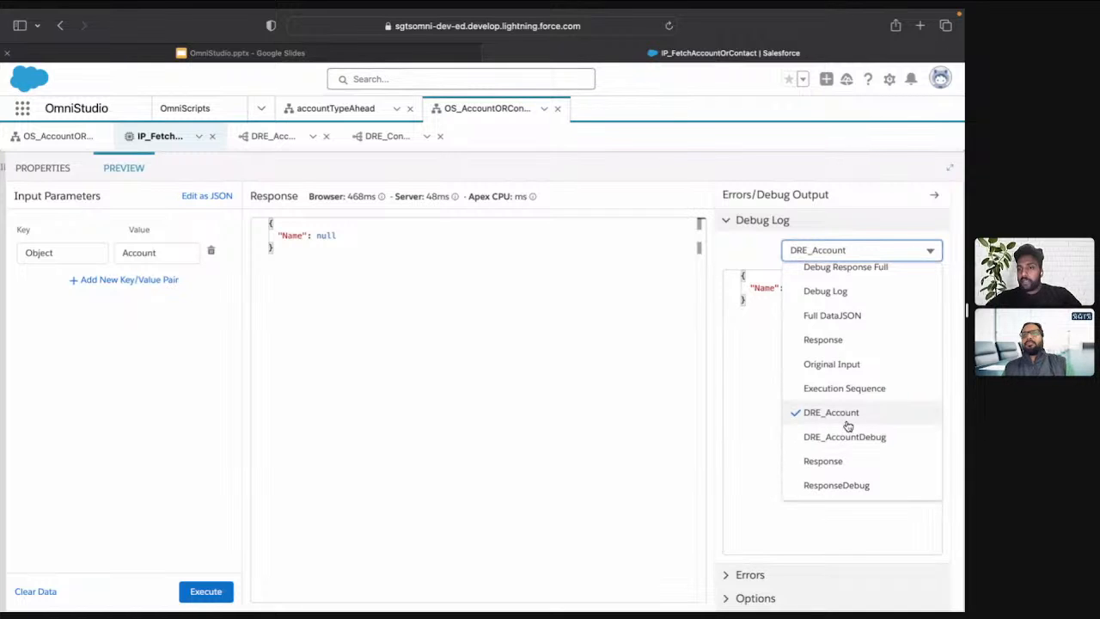
Remove the Account: and Contact: prefixes so the Name output's formula reads IF(%Object% == "Account",%DRE_Account%,%DRE_Contact%)
click(48, 175)
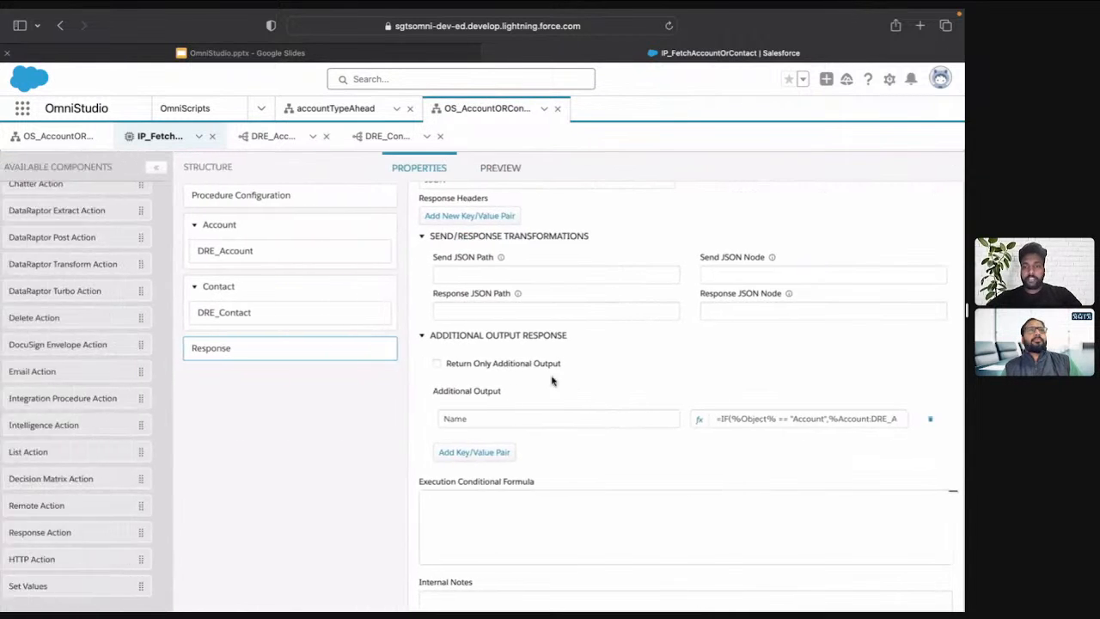
click(699, 420)
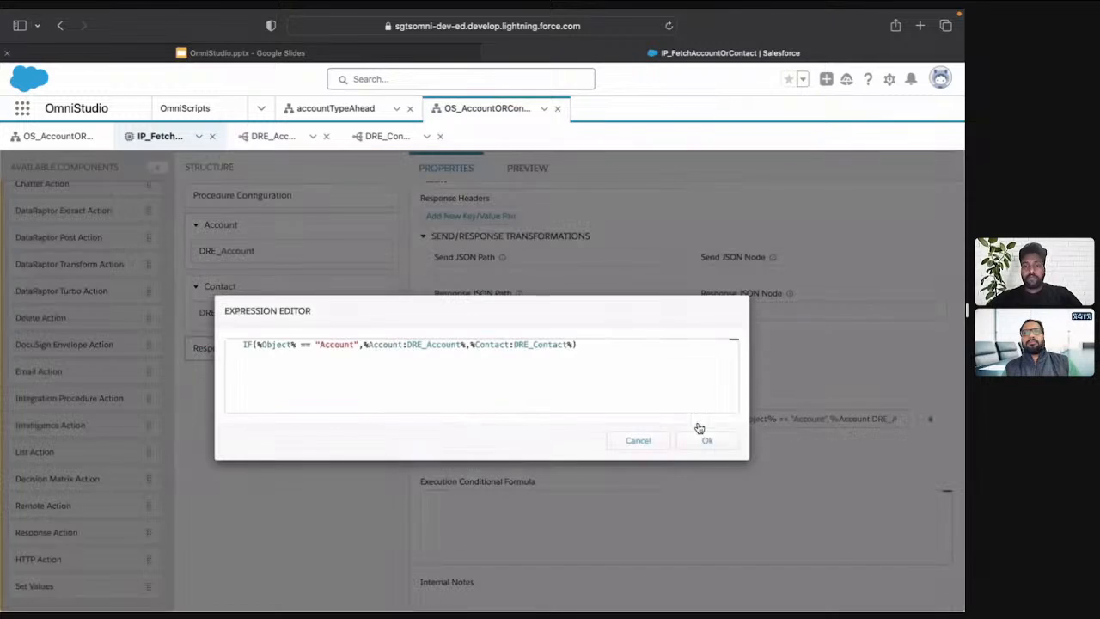
double_click(384, 343)
key(BackSpace)
key(BackSpace)
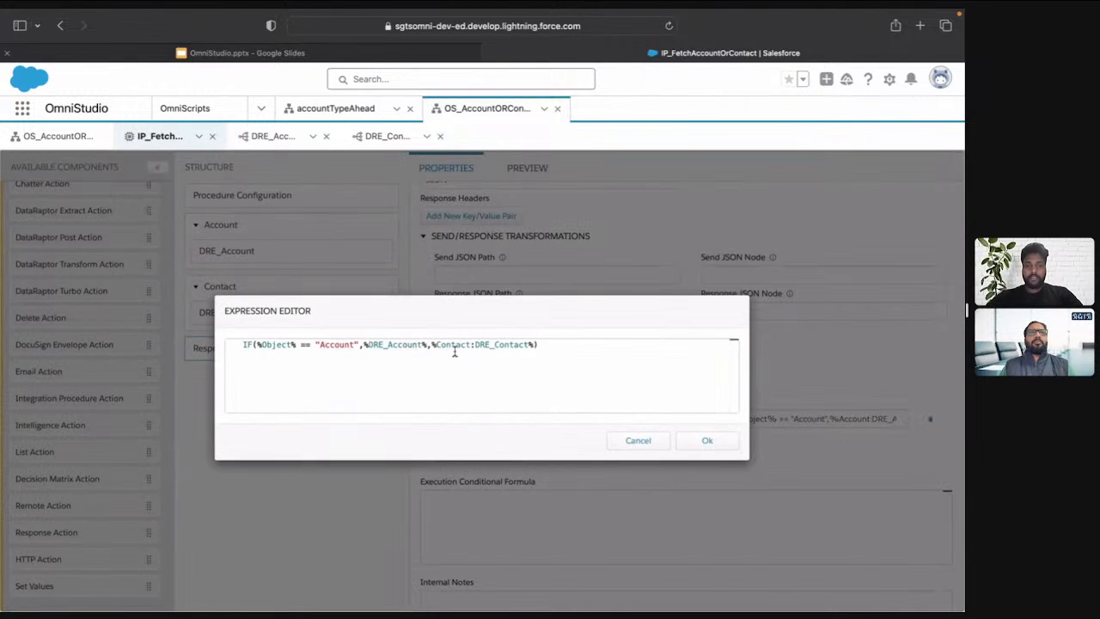
double_click(453, 347)
key(BackSpace)
key(Delete)
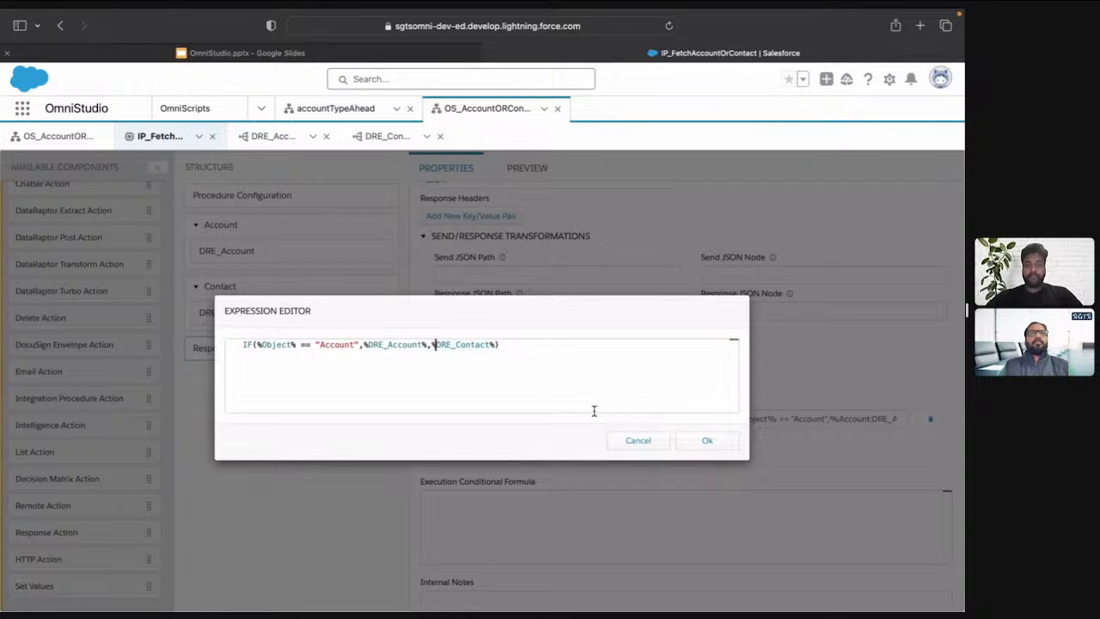
key(ctrl+a)
click(705, 445)
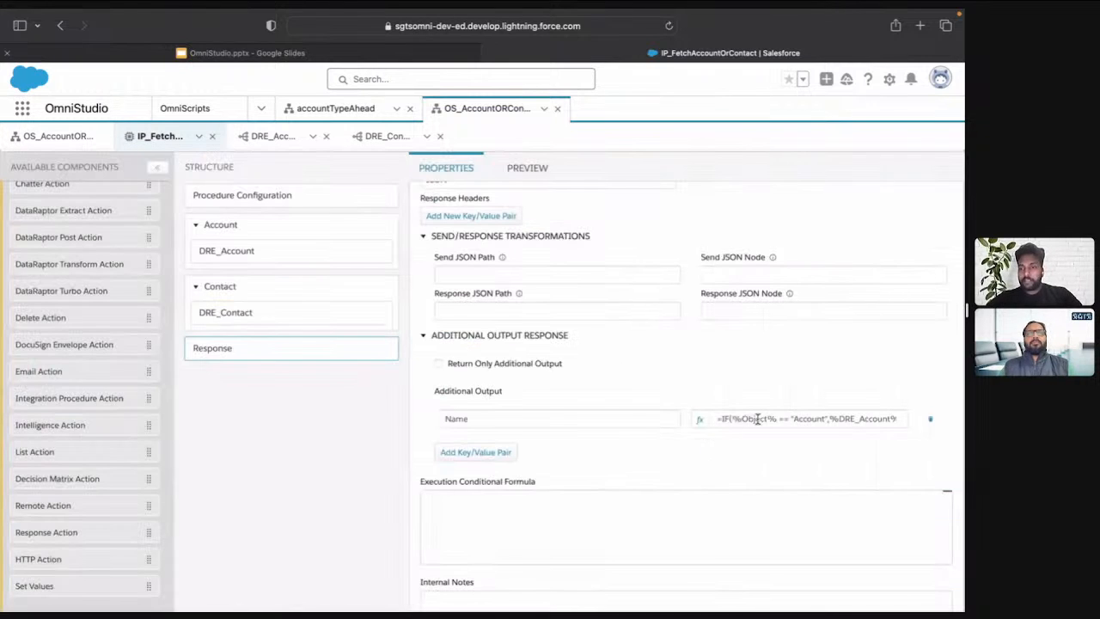
Execute the preview for the Account object, and again with the Object parameter set to Contact
click(544, 169)
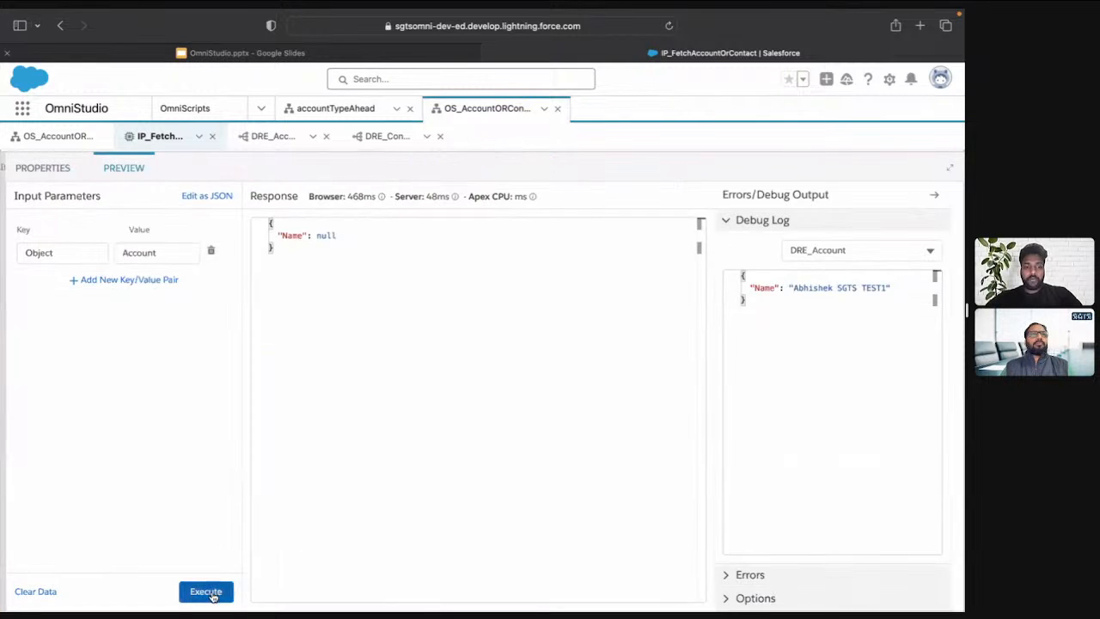
click(211, 593)
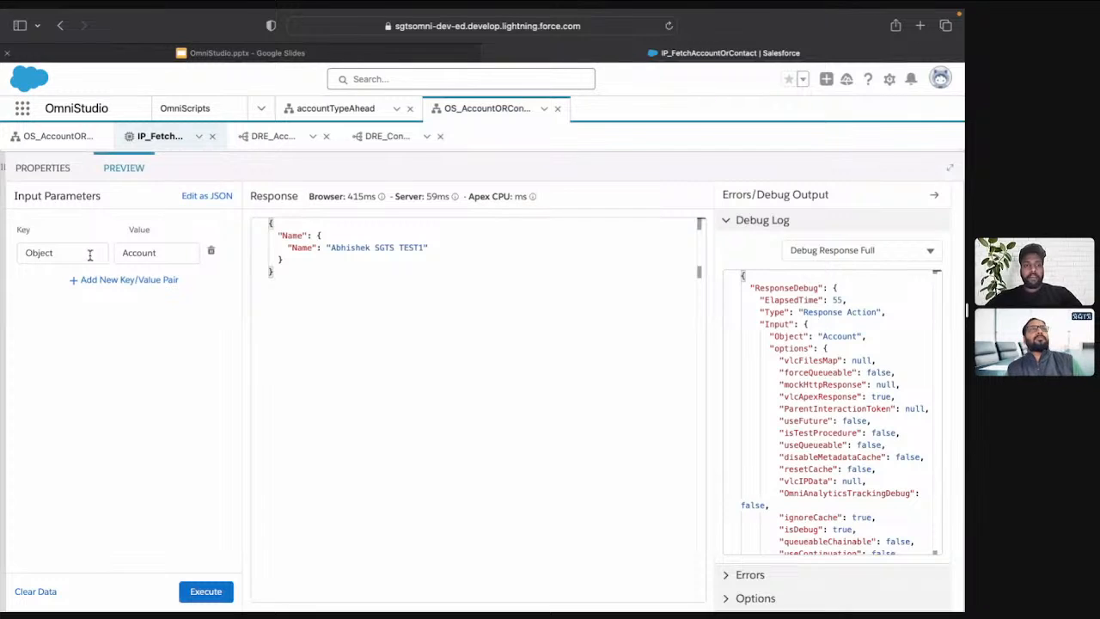
click(150, 251)
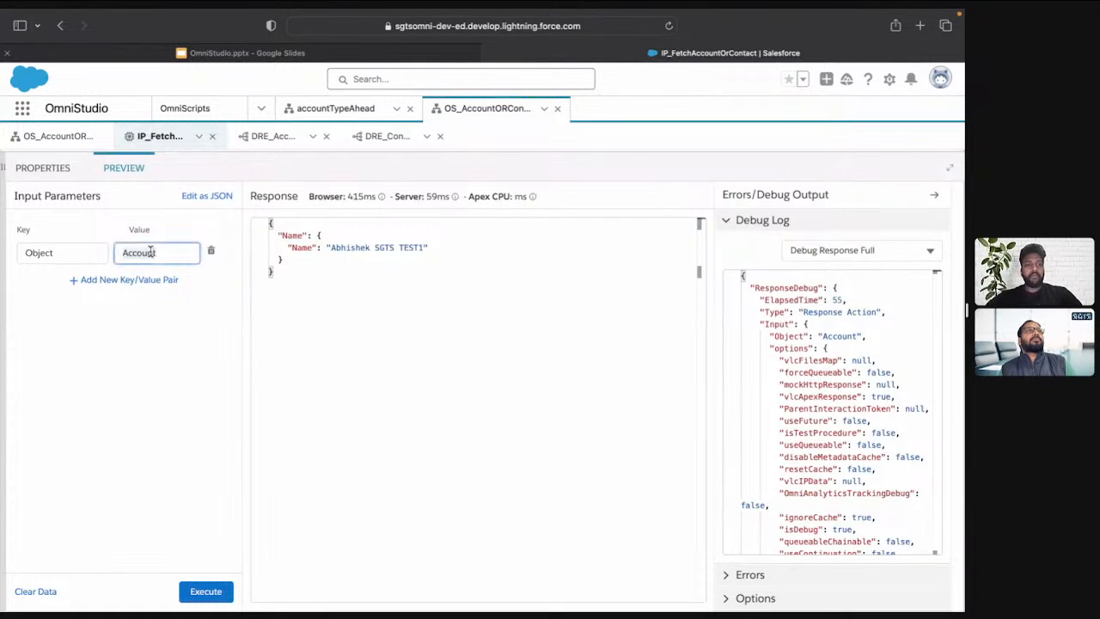
text(Cont)
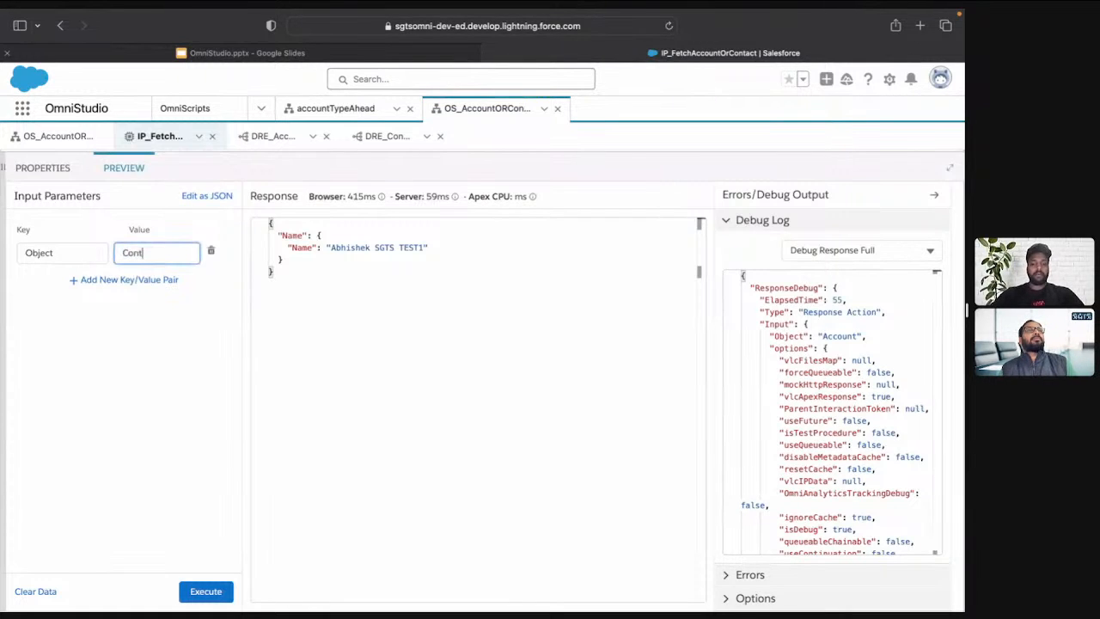
text(act)
click(206, 592)
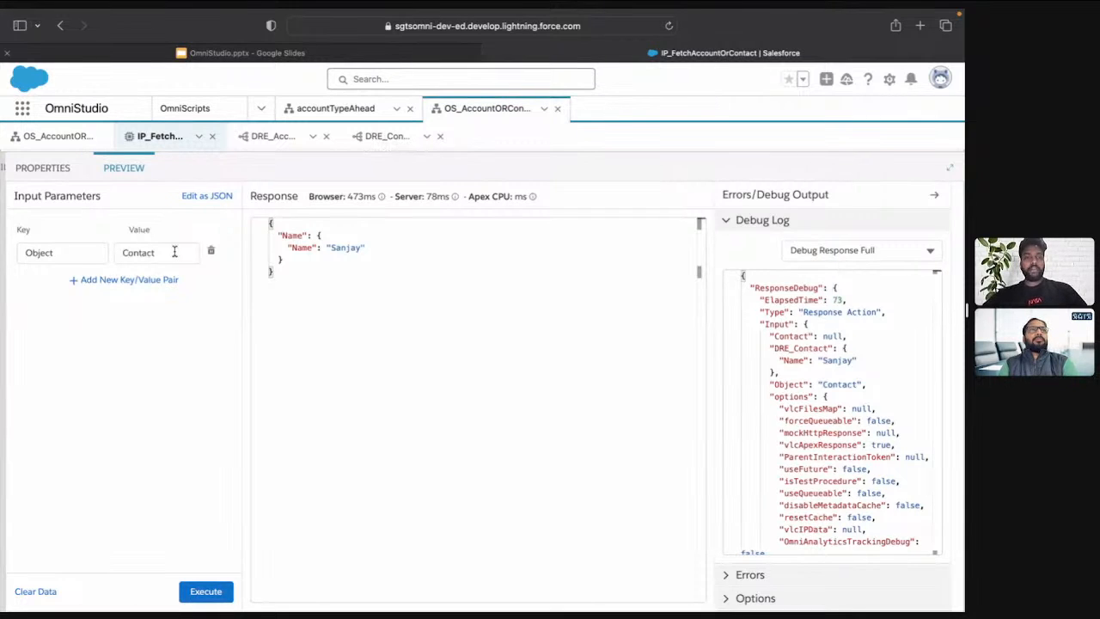
Rename the Response action's Additional Output key as result and execute the preview for Contact again
click(45, 170)
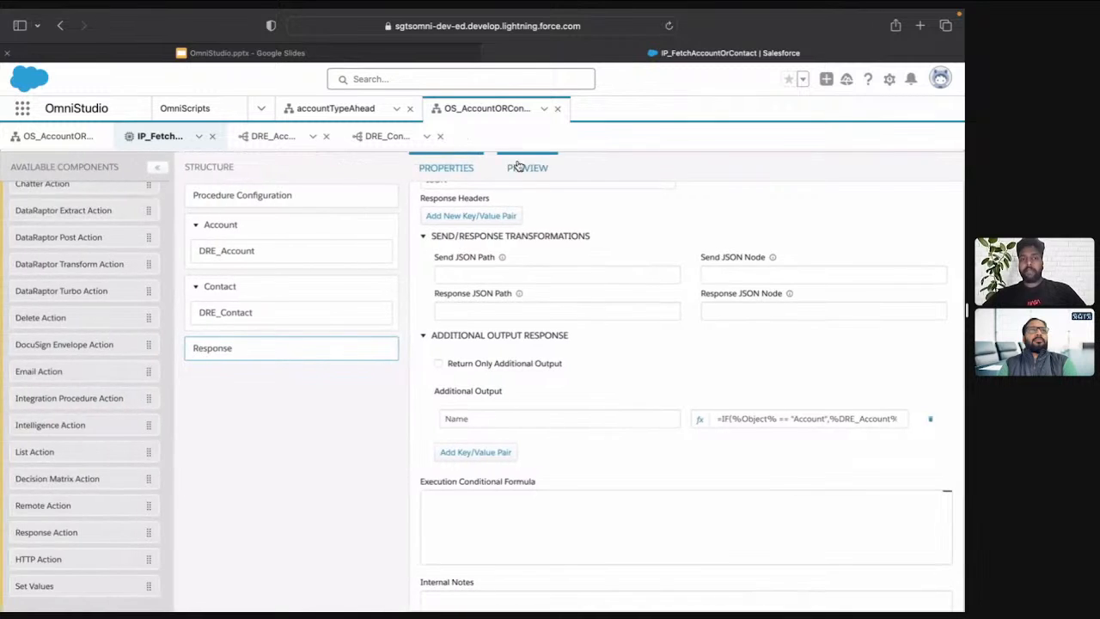
click(529, 169)
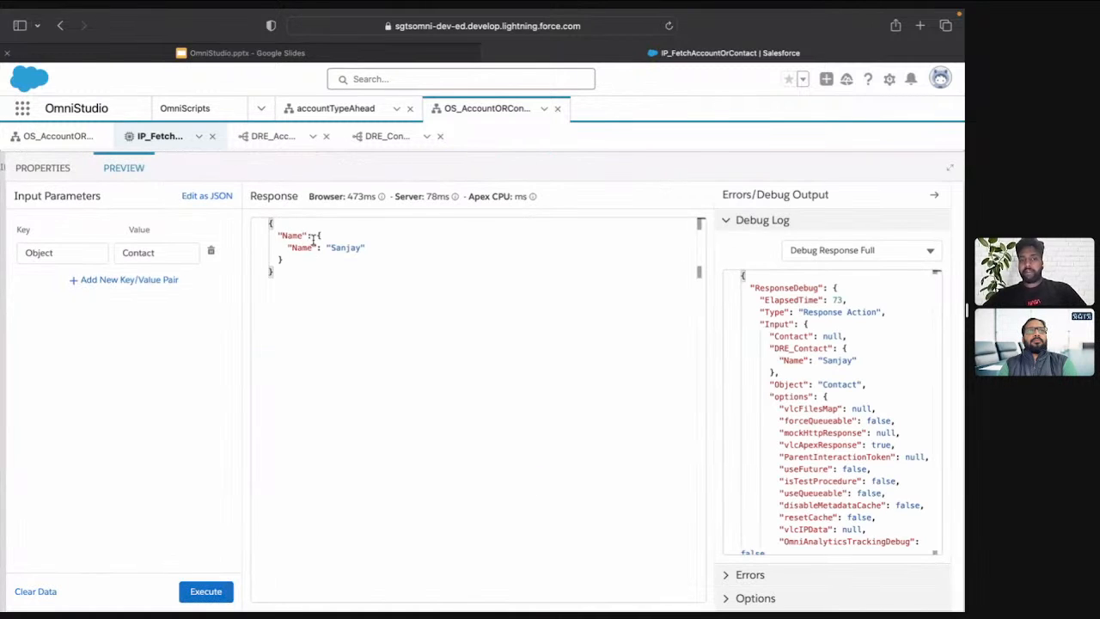
click(38, 171)
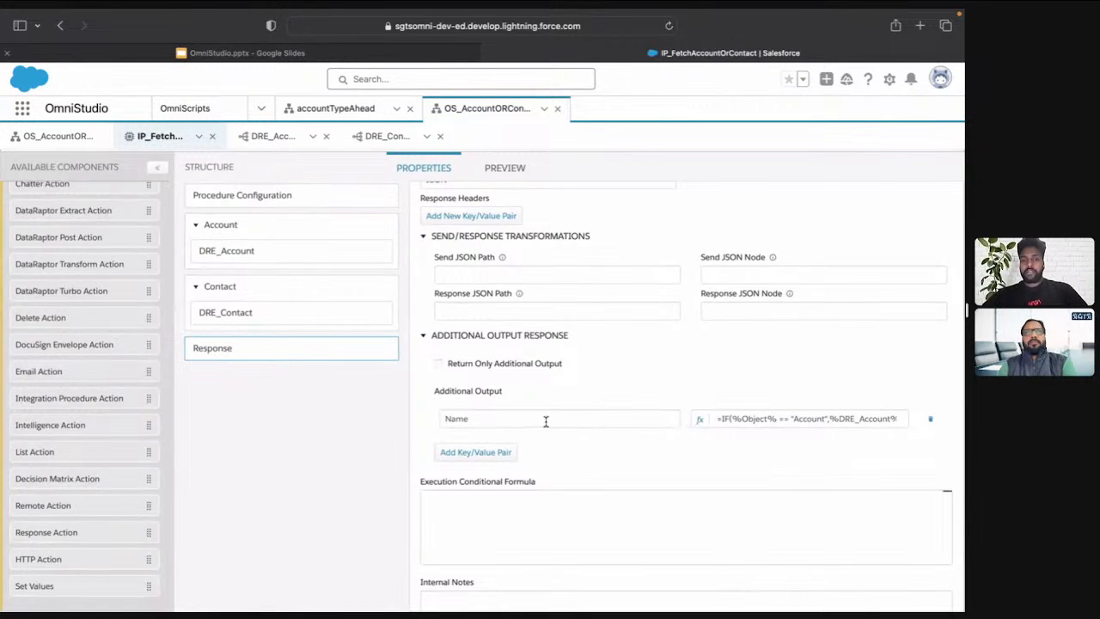
double_click(544, 420)
text(result)
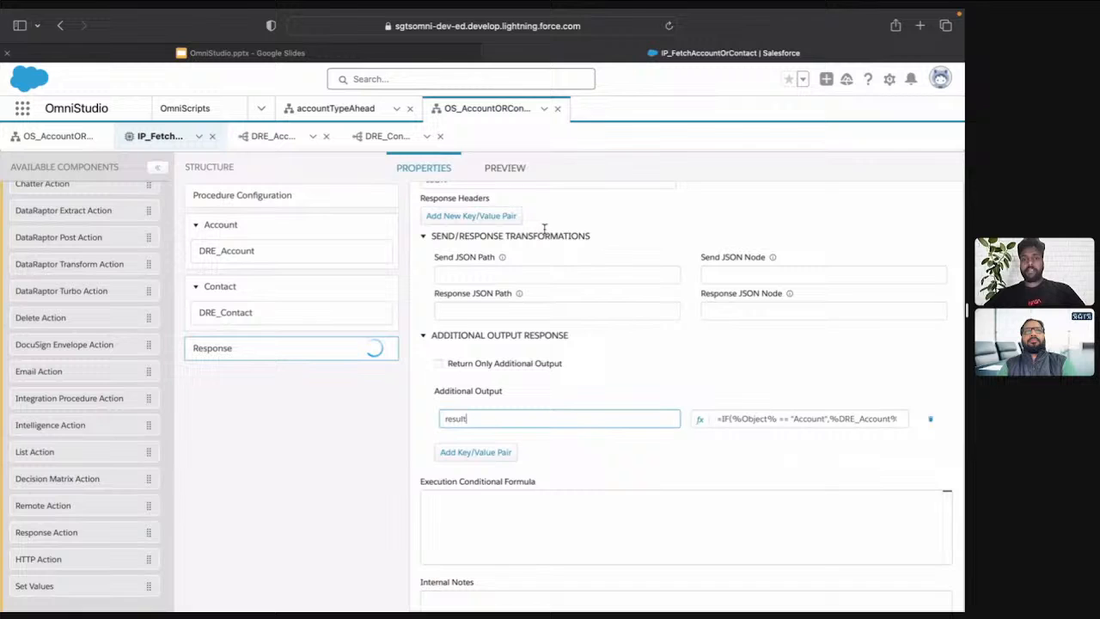
click(520, 170)
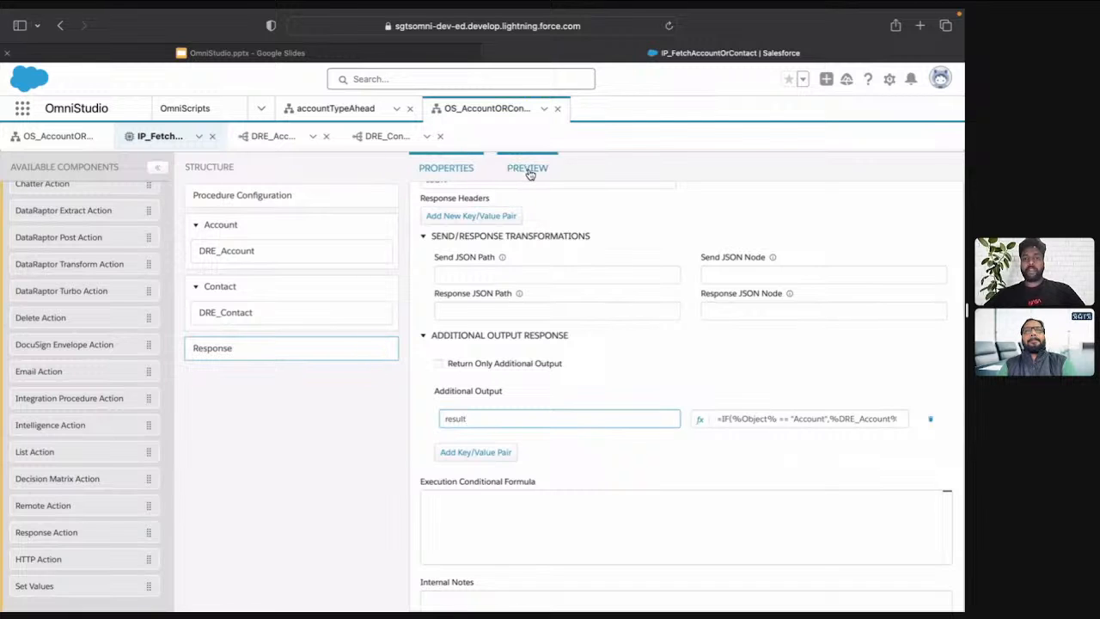
click(211, 592)
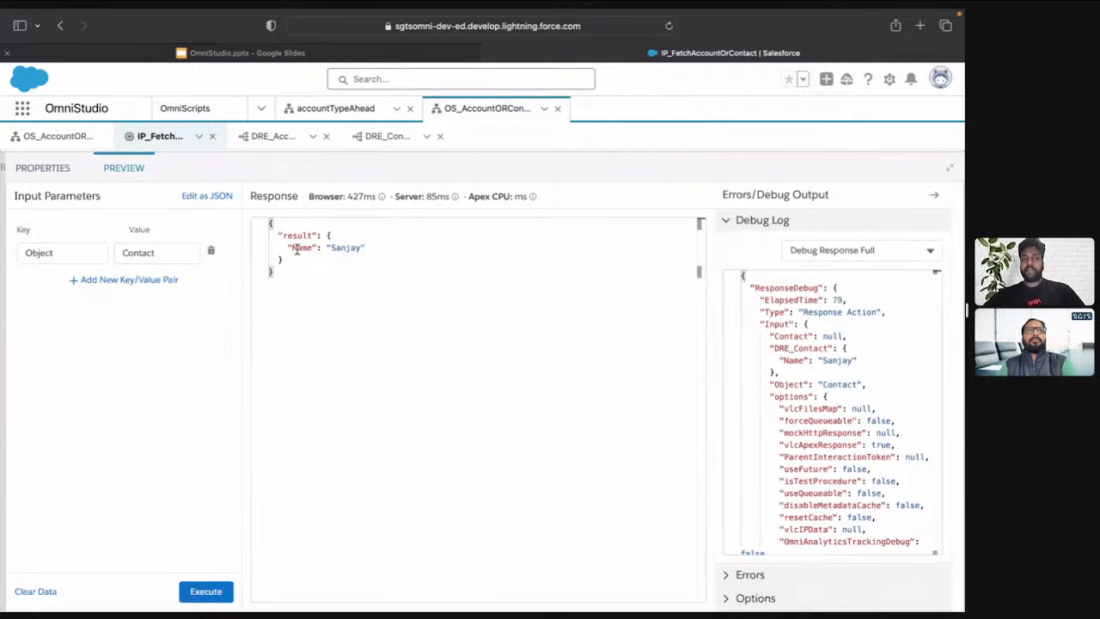
Set the preview's Object input parameter to Account and execute the integration procedure
click(161, 249)
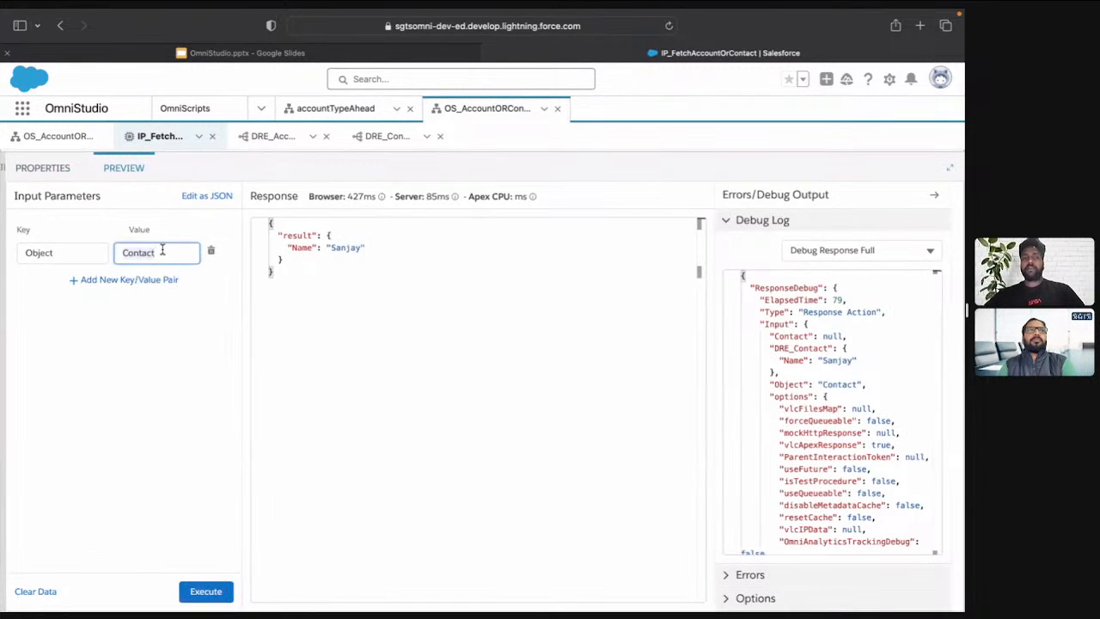
key(ctrl+a)
text(Account)
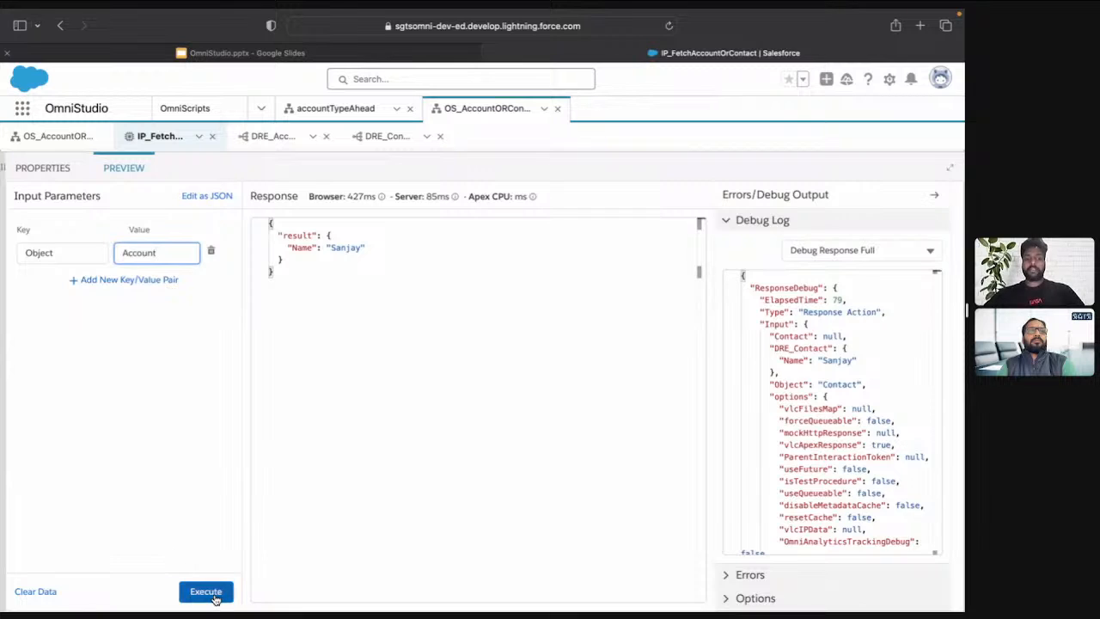
click(213, 595)
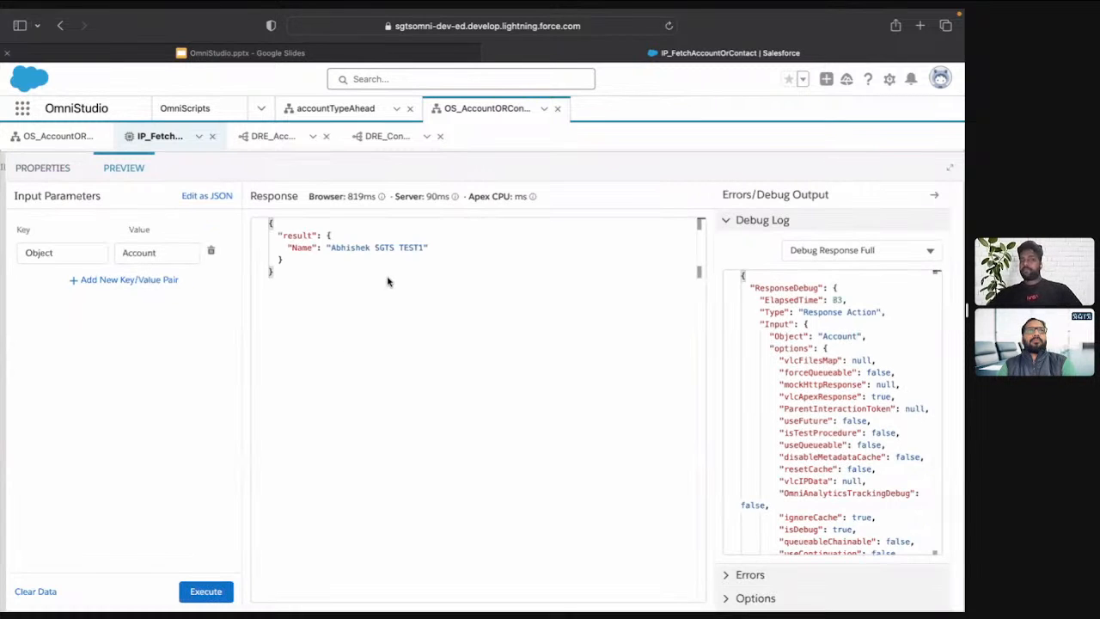
Activate IP_FetchAccountOrContact and return to the design view of the OS_AccountORContactInfo OmniScript
click(75, 178)
click(297, 191)
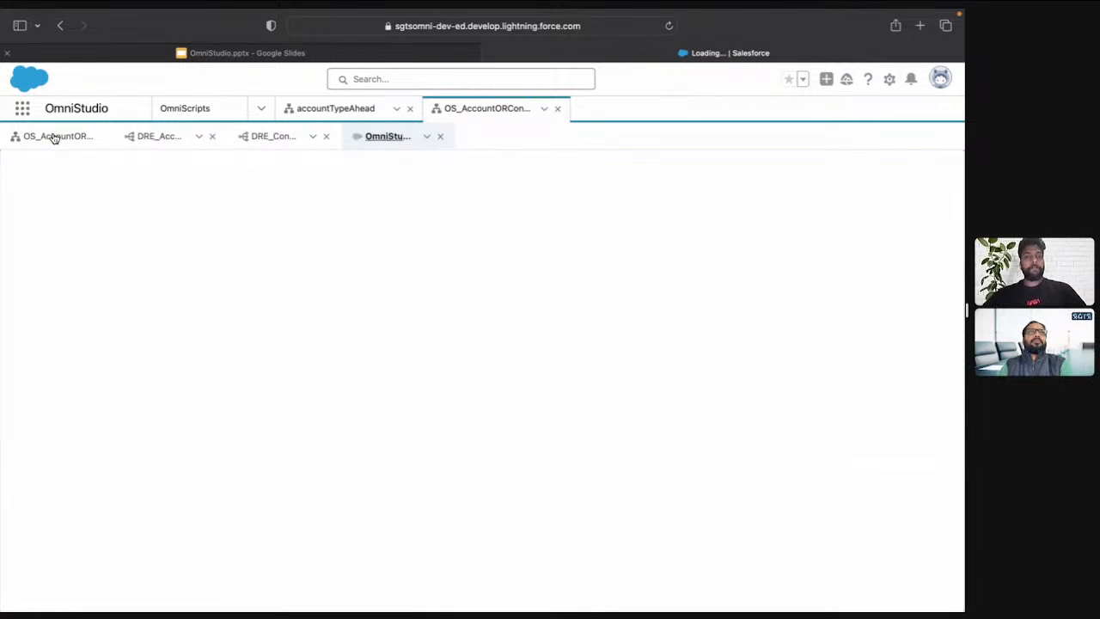
click(53, 138)
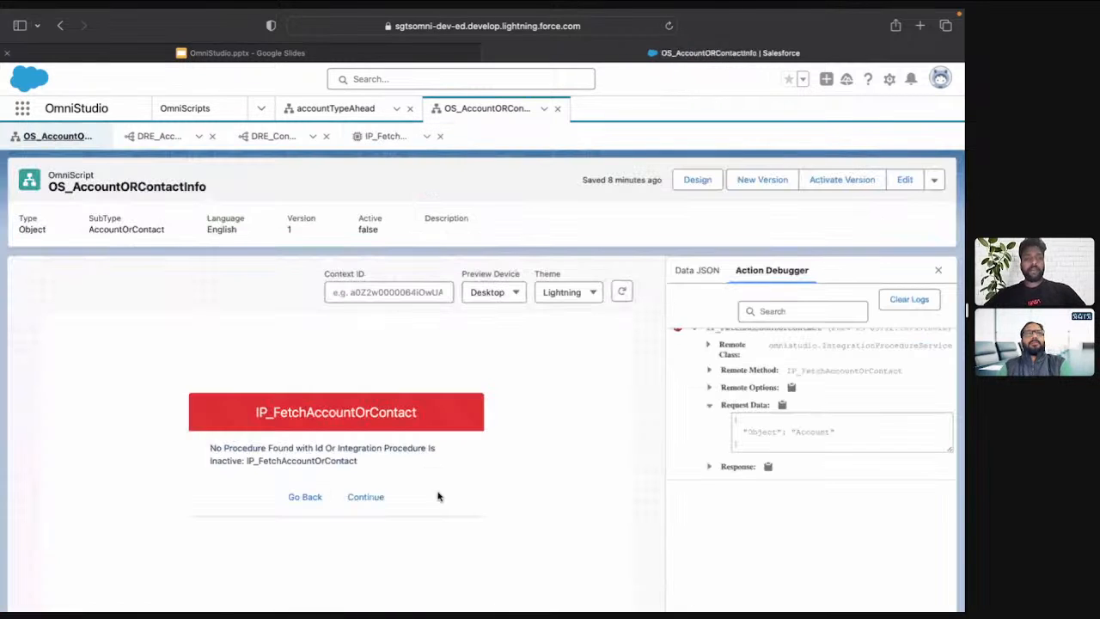
click(693, 183)
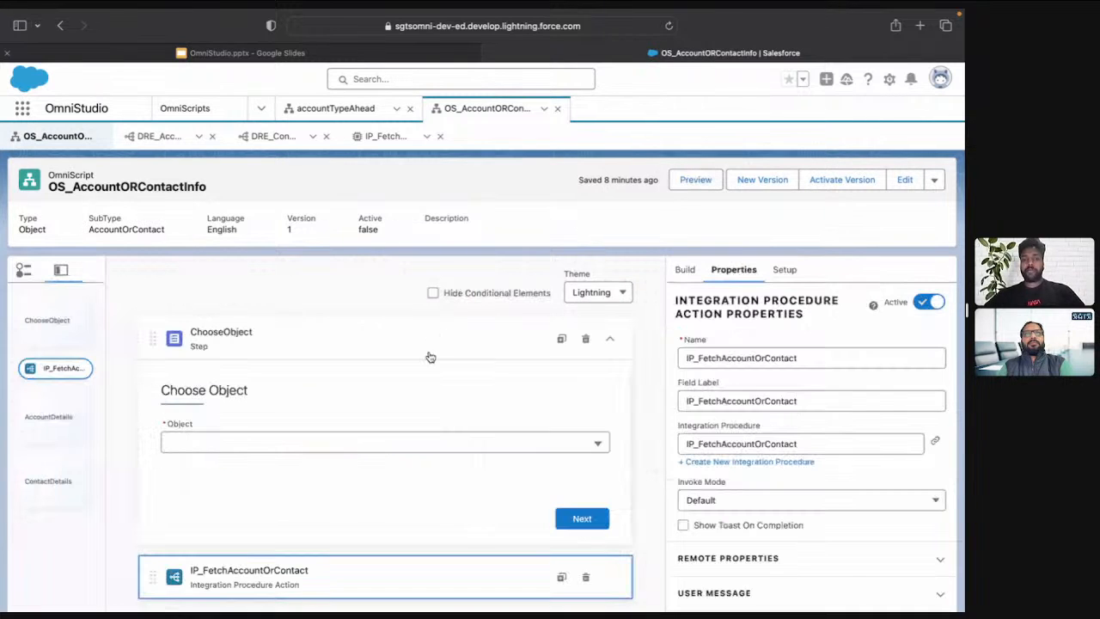
Add a Text Block display element to the AccountDetails step, below its Account Details heading
scroll(429, 357, down, 3)
click(609, 433)
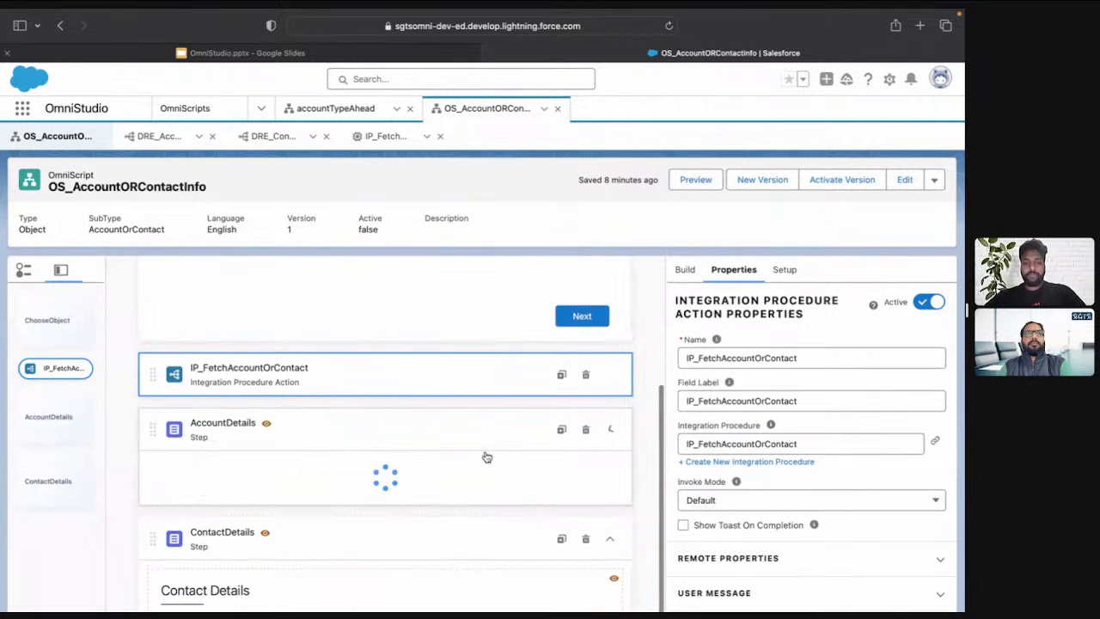
scroll(417, 474, down, 2)
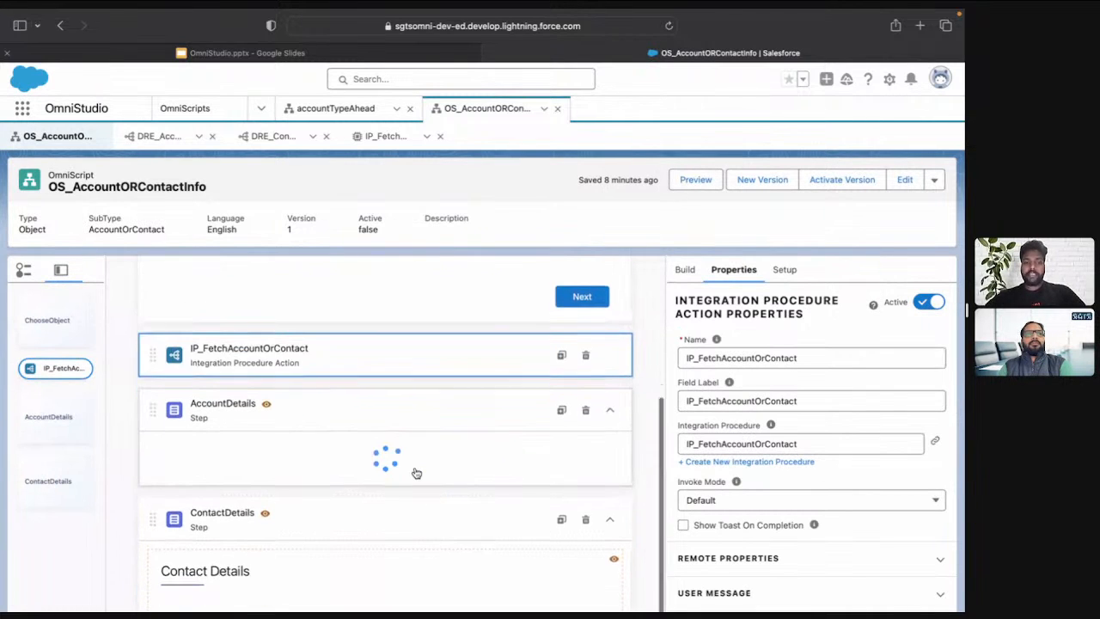
click(685, 269)
click(741, 343)
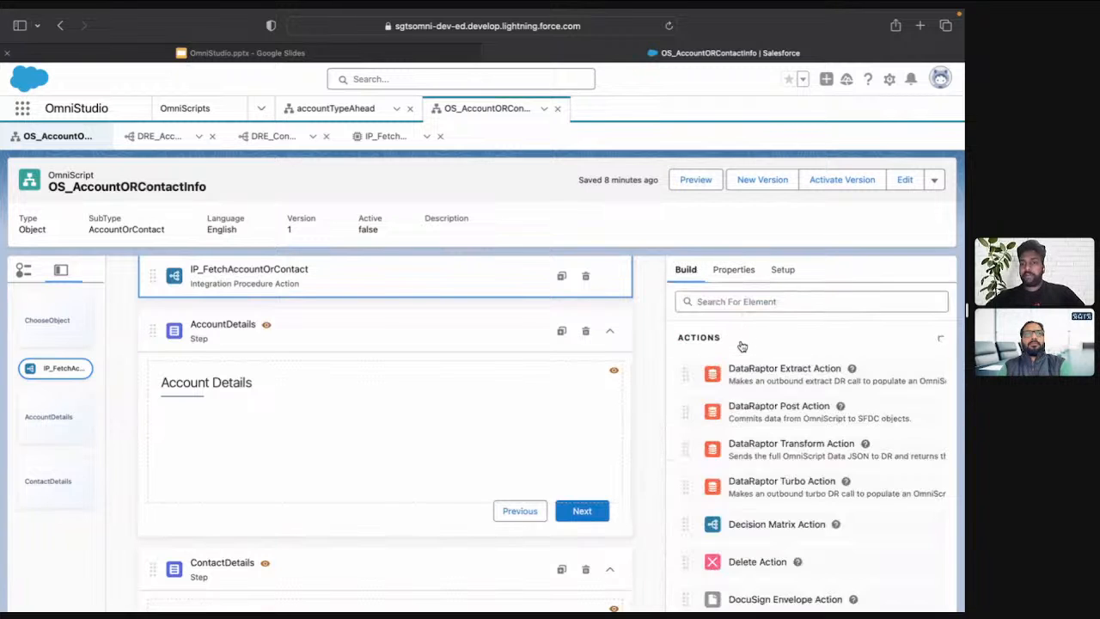
click(741, 344)
click(727, 375)
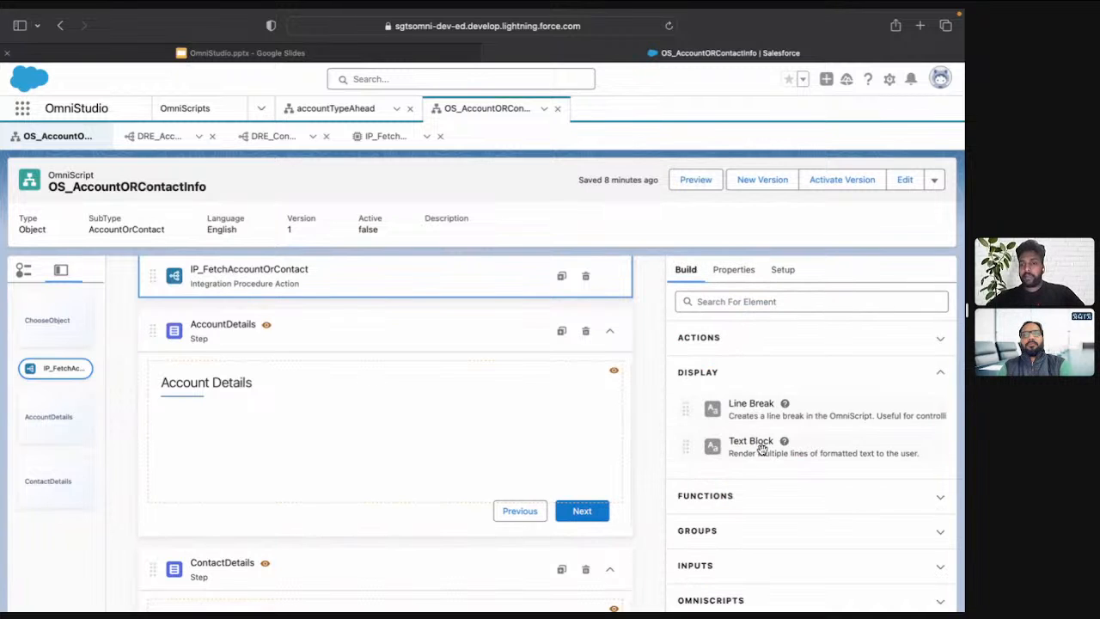
drag(761, 448, 478, 412)
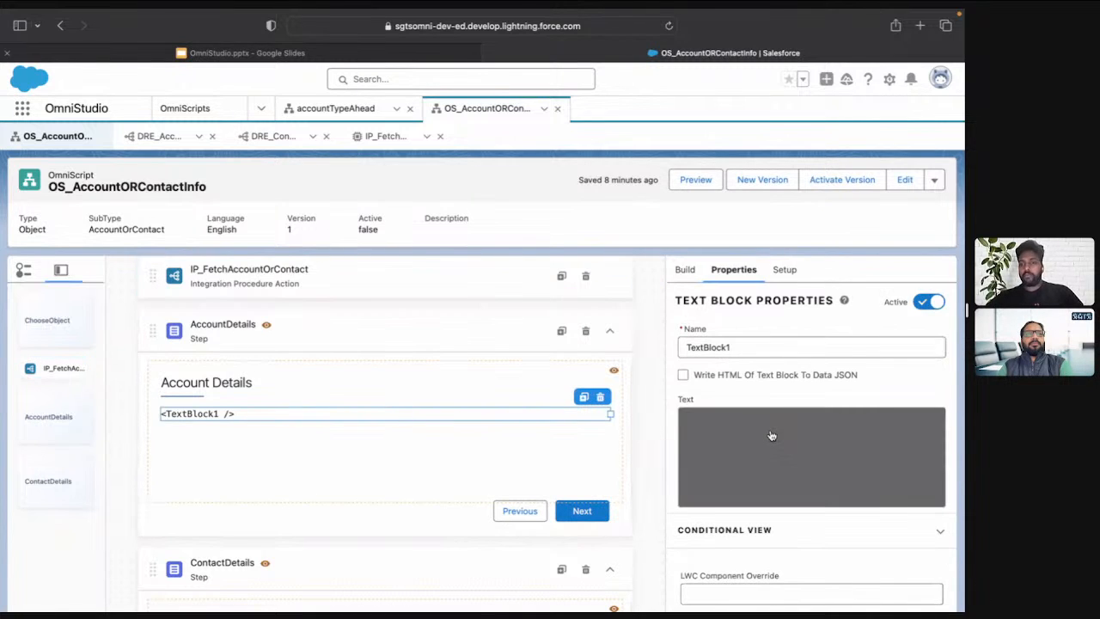
Set the new text block's rich text to %result:Name% and save it
click(772, 436)
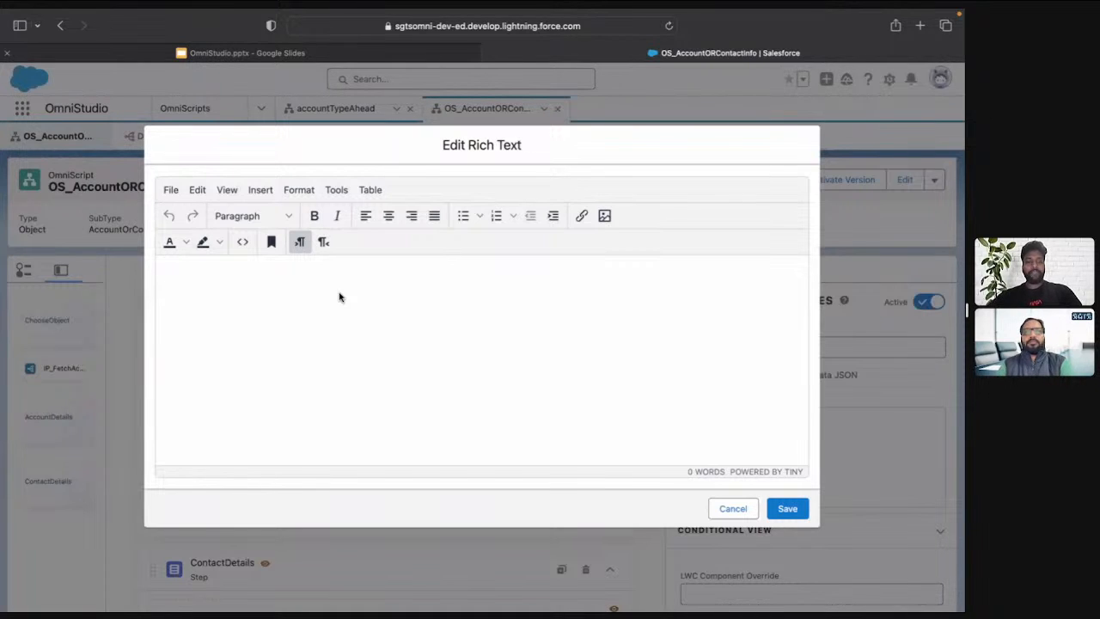
text(%%)
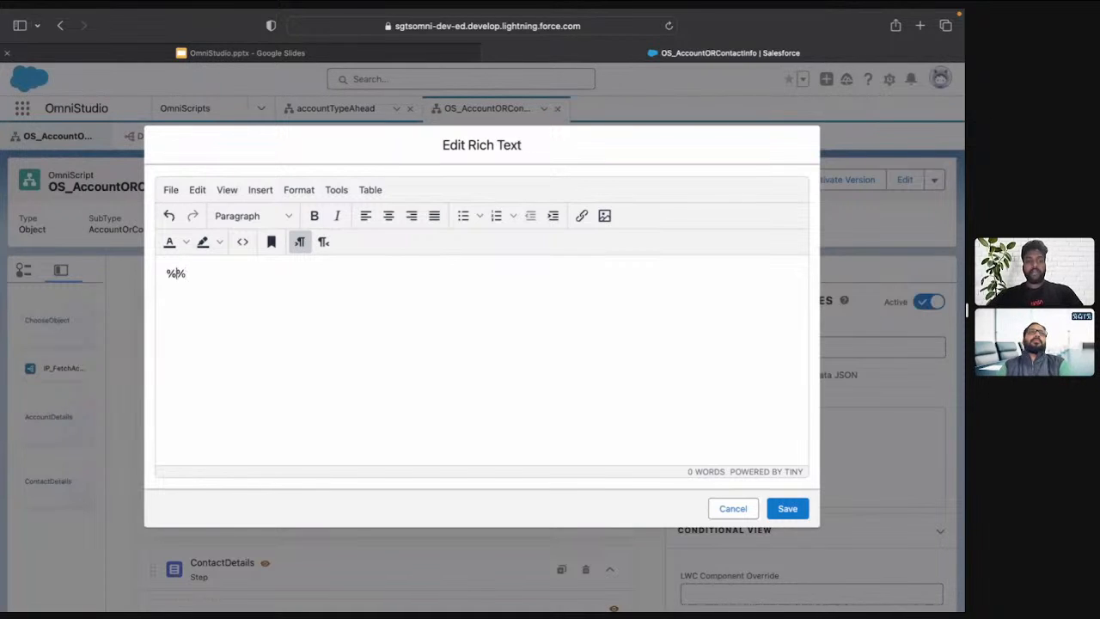
text(result)
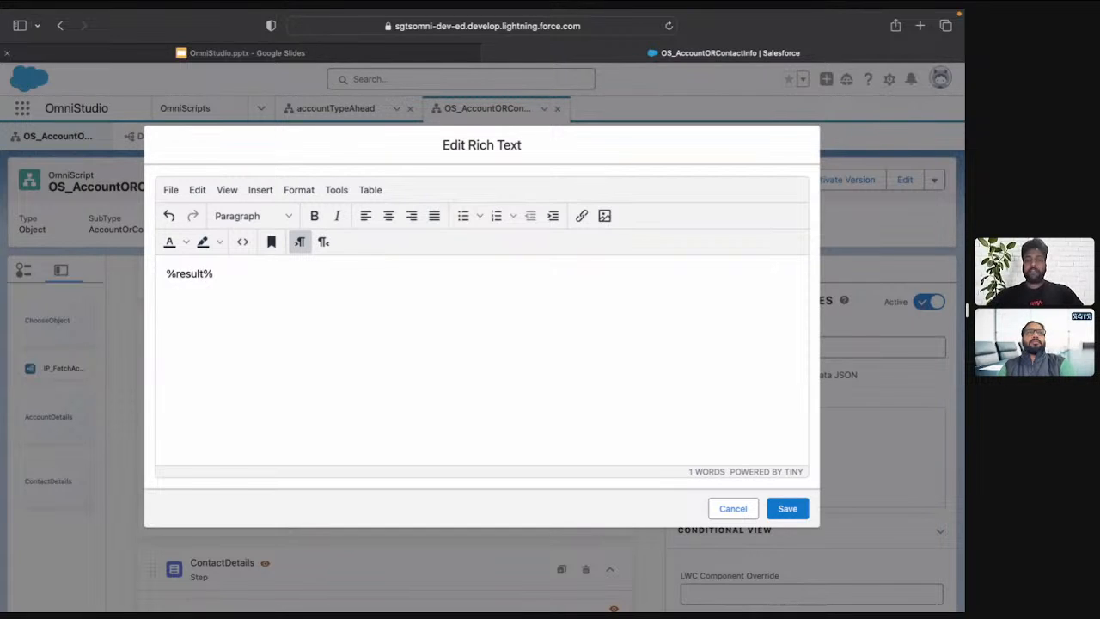
text(:Name)
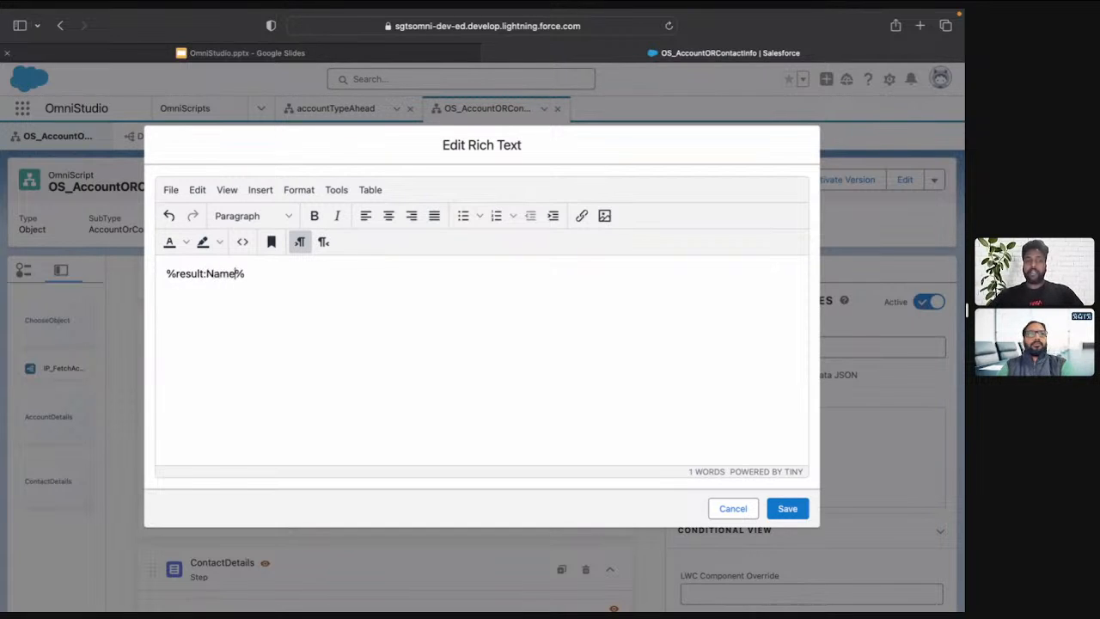
key(super+a)
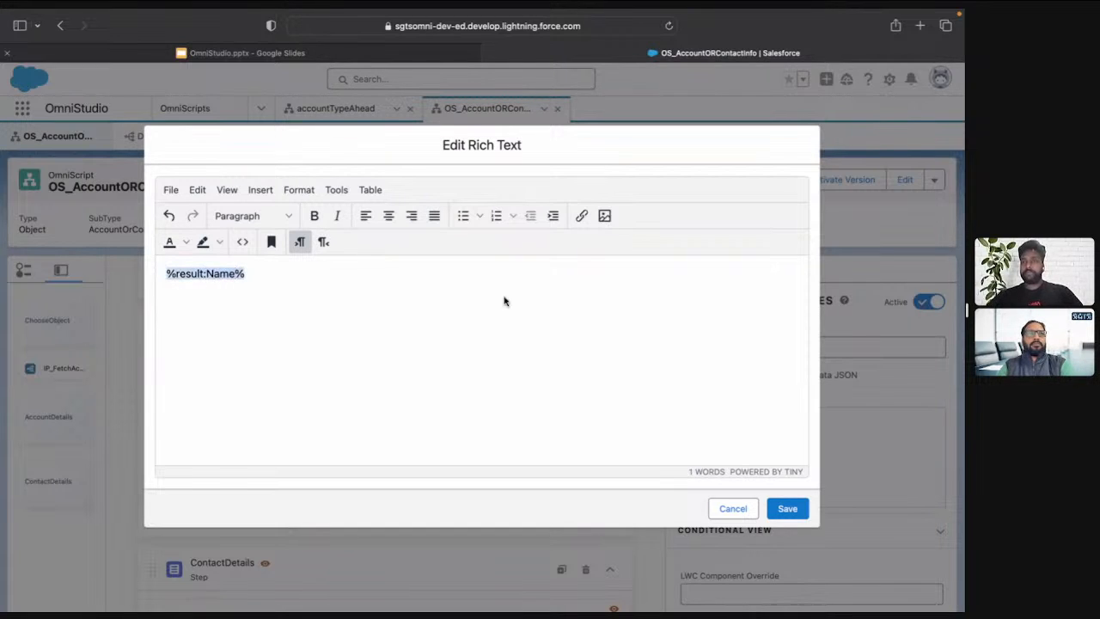
click(785, 510)
Duplicate the %result:Name% text block and move the copy into the ContactDetails step
click(584, 396)
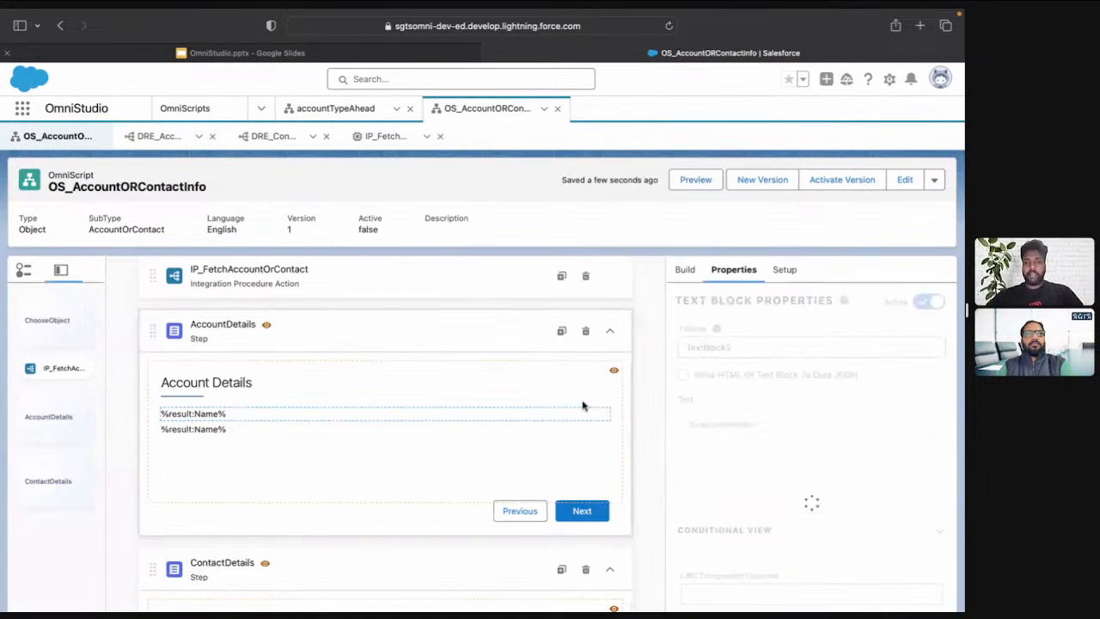
scroll(464, 413, down, 2)
drag(314, 342, 330, 579)
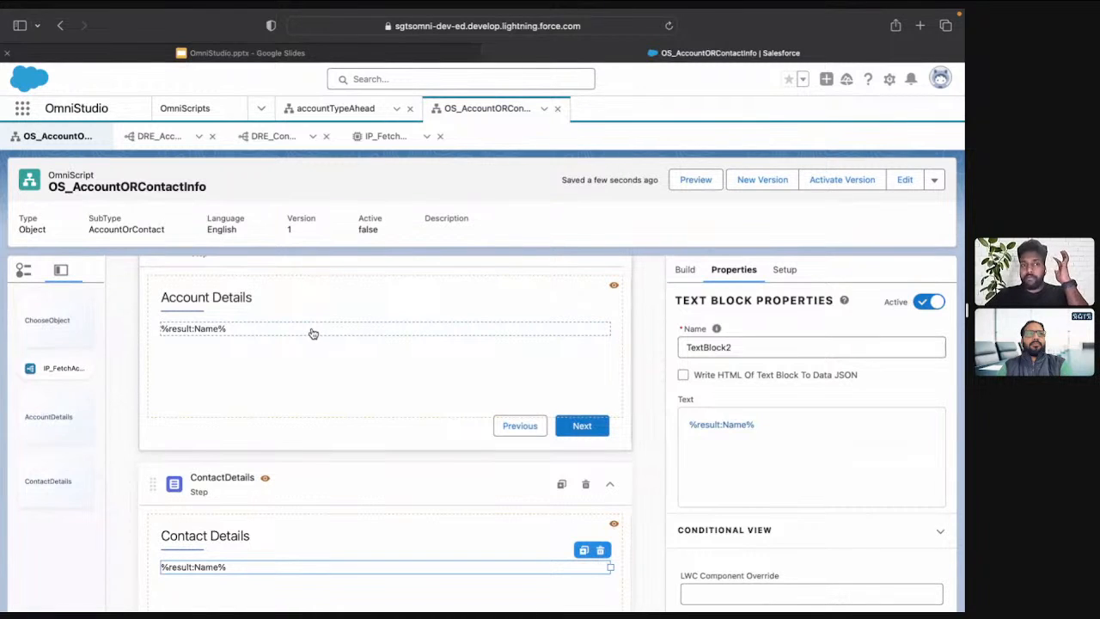
Execute the IP_FetchAccountOrContact preview for Account and check the output mapping of DRE_AccountFetch
click(378, 136)
click(517, 221)
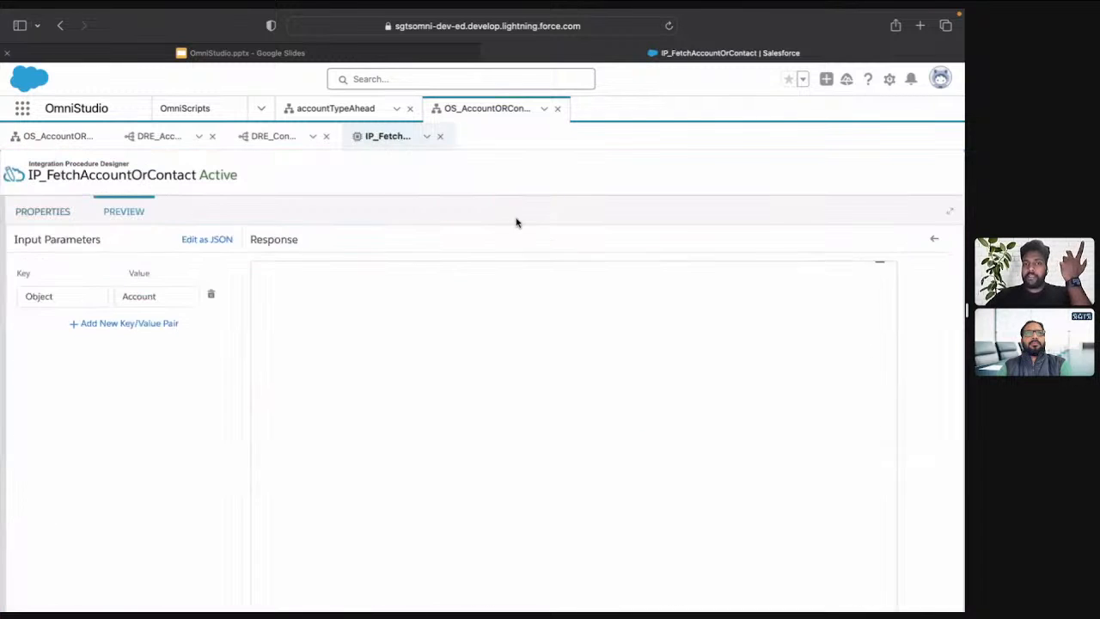
scroll(214, 550, down, 2)
click(213, 591)
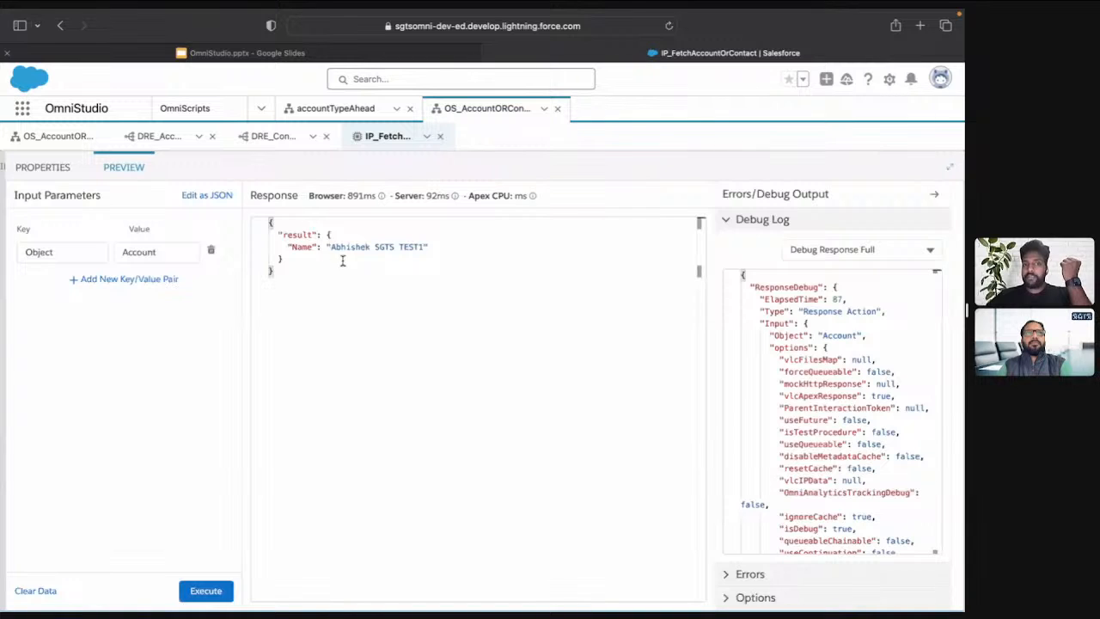
click(154, 143)
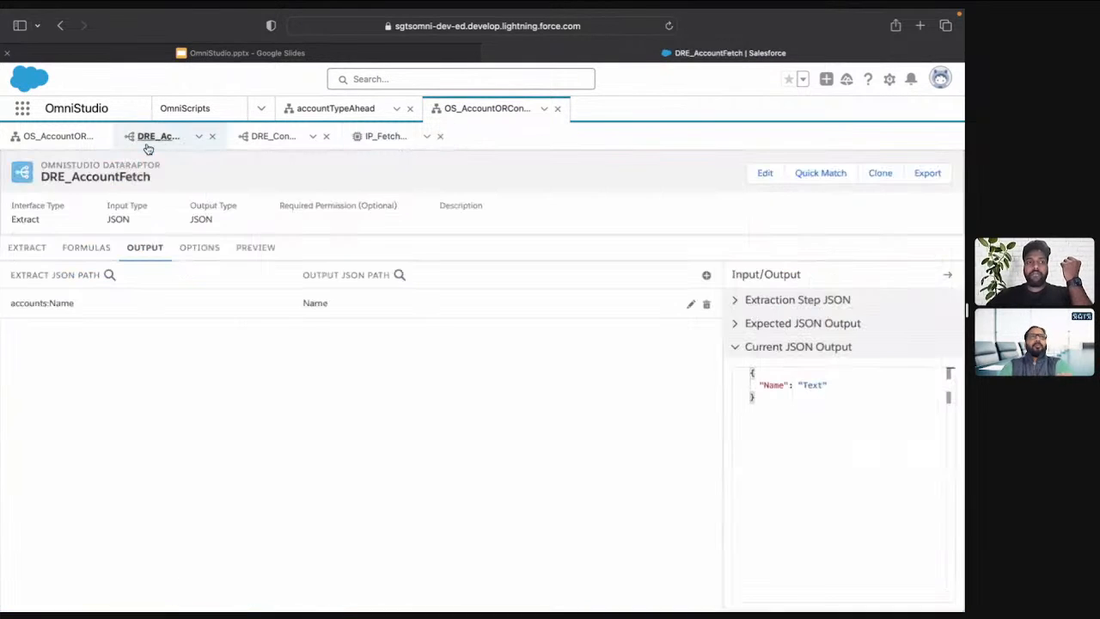
Review both text blocks in the OmniScript, open its preview and clear the Action Debugger logs
click(57, 139)
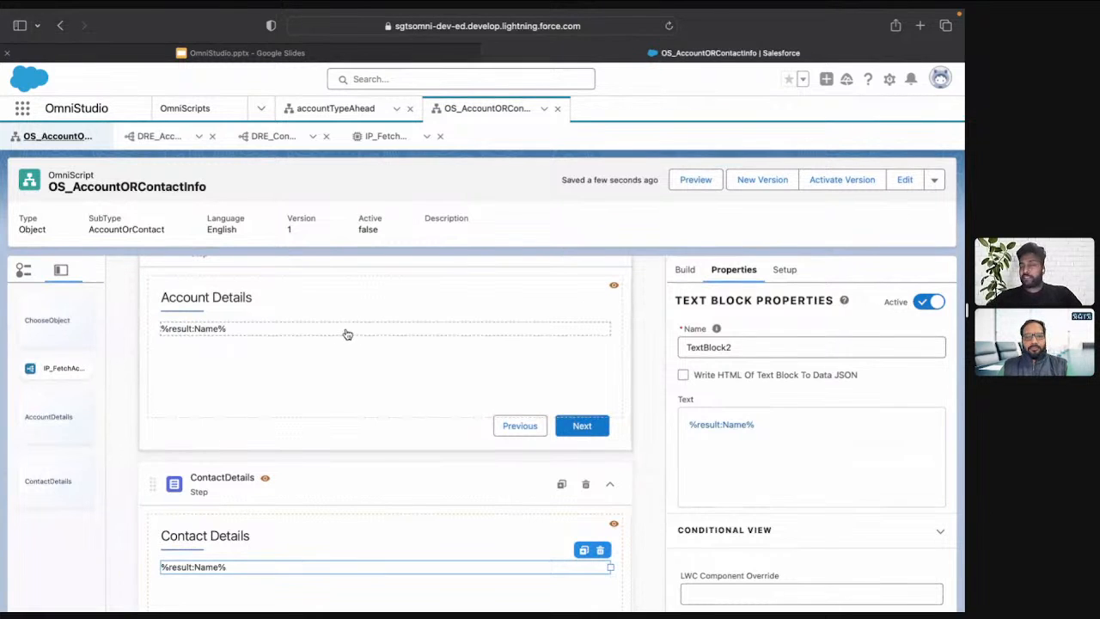
scroll(347, 333, down, 2)
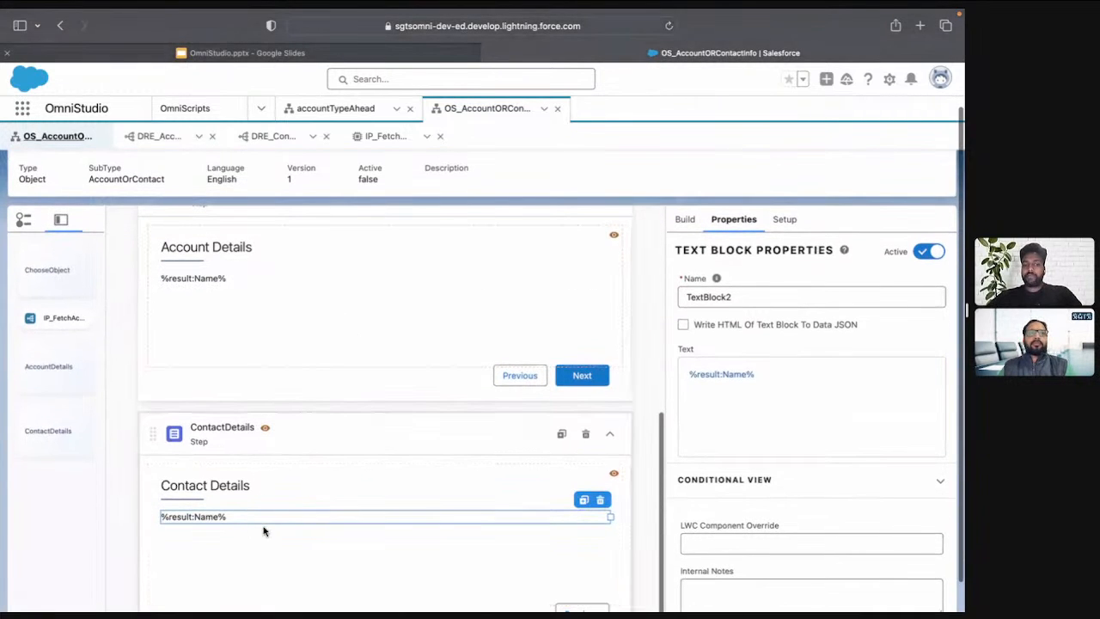
scroll(263, 531, up, 5)
scroll(572, 250, up, 2)
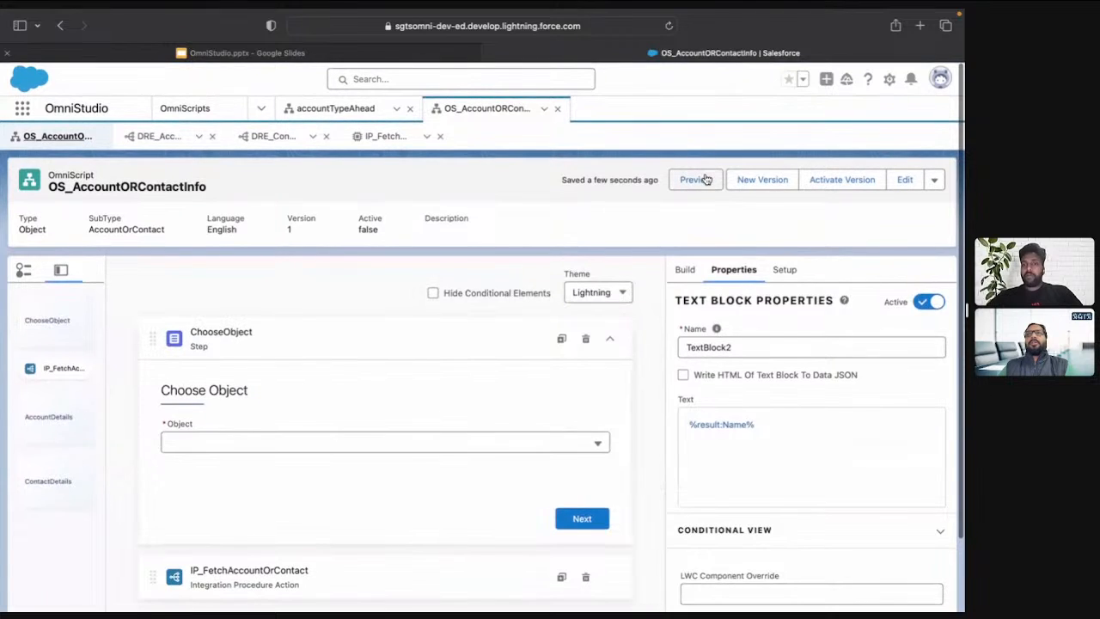
click(696, 179)
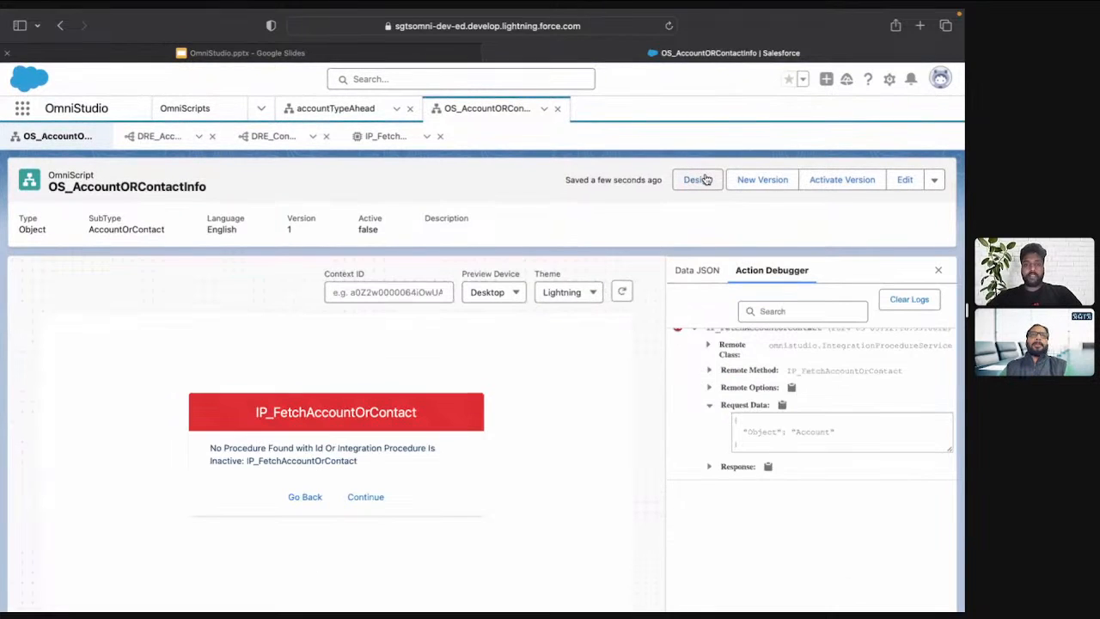
click(907, 302)
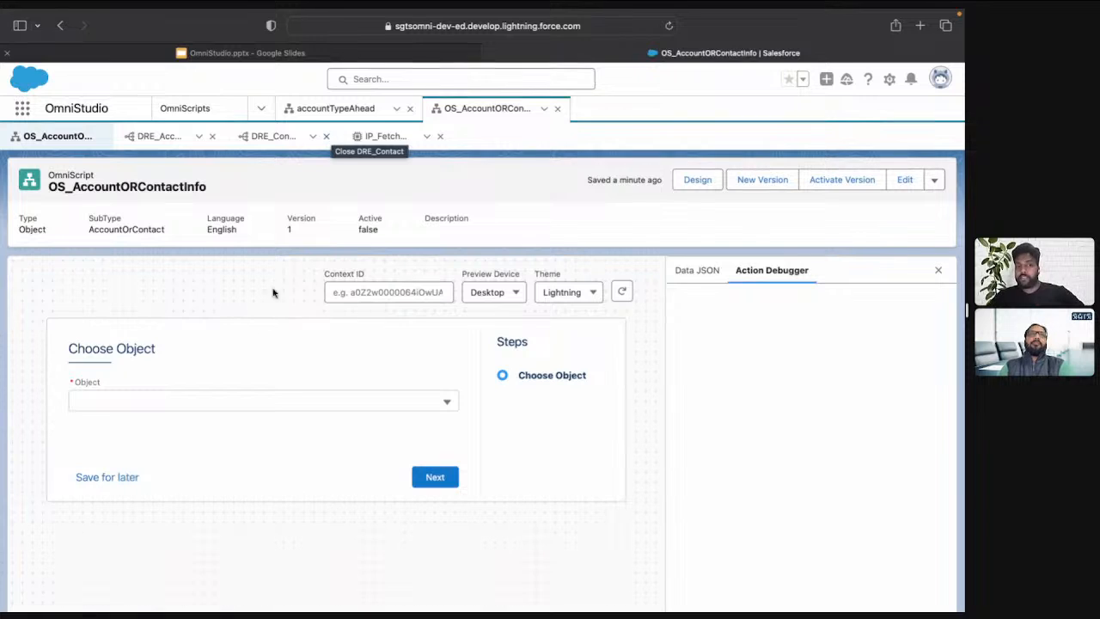
Choose Account as the object in the OmniScript preview and proceed to the Account Details step
click(272, 403)
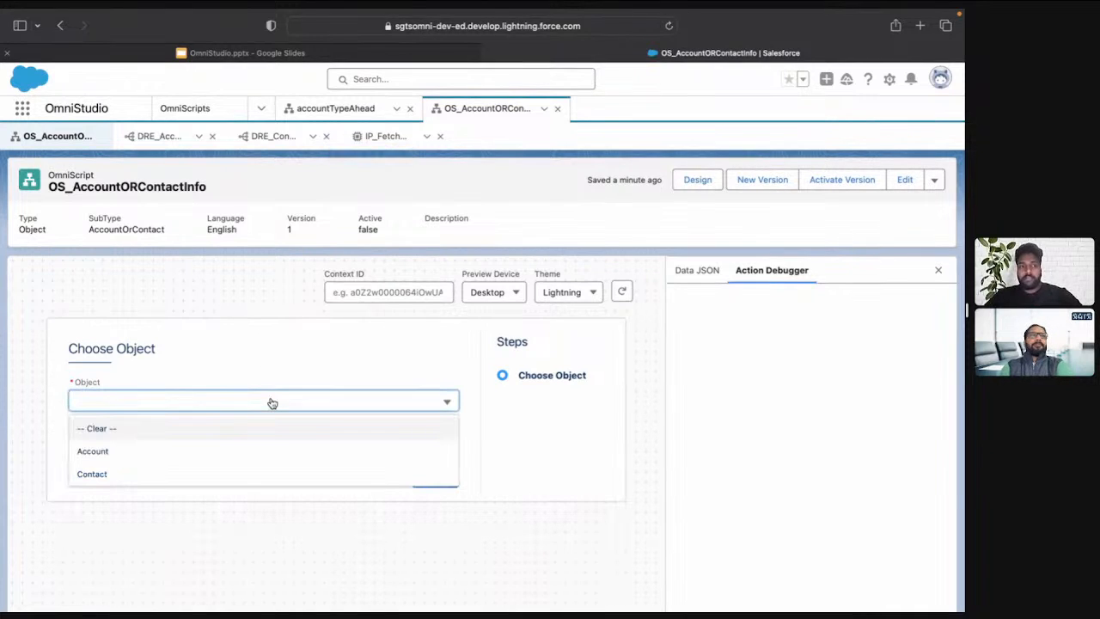
click(201, 453)
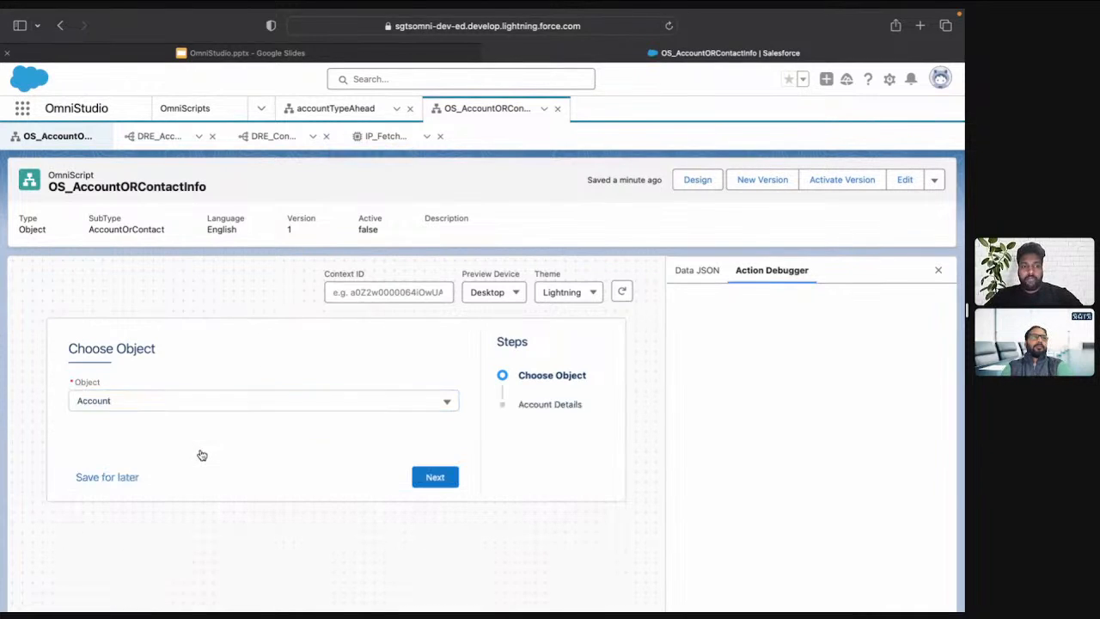
click(446, 479)
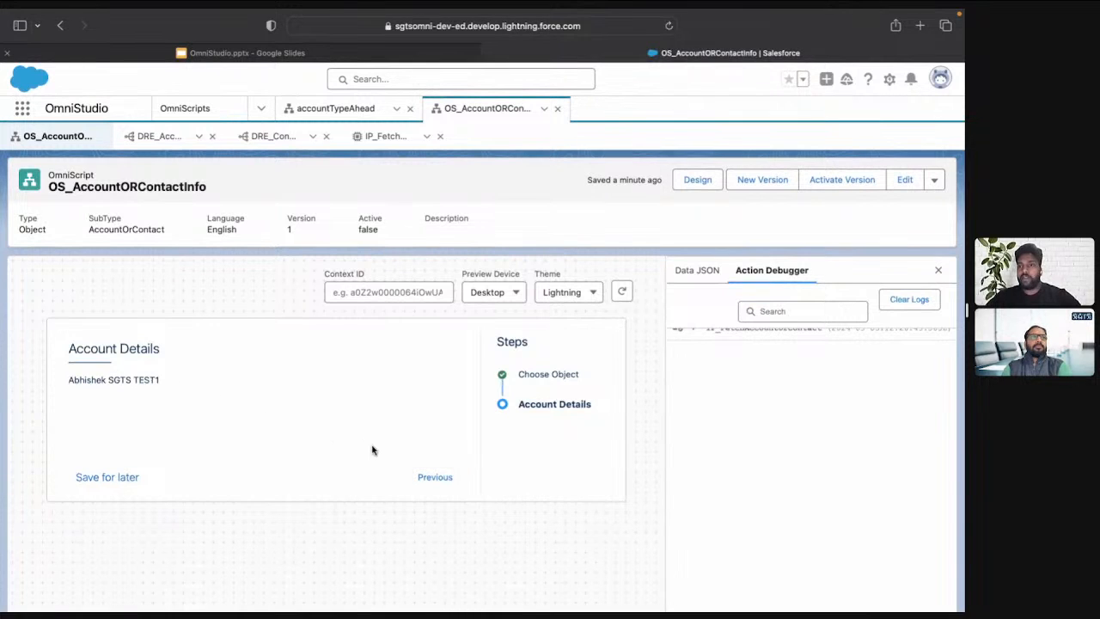
Go back to Choose Object, choose Contact and proceed to the Contact Details step to check the displayed name
click(436, 477)
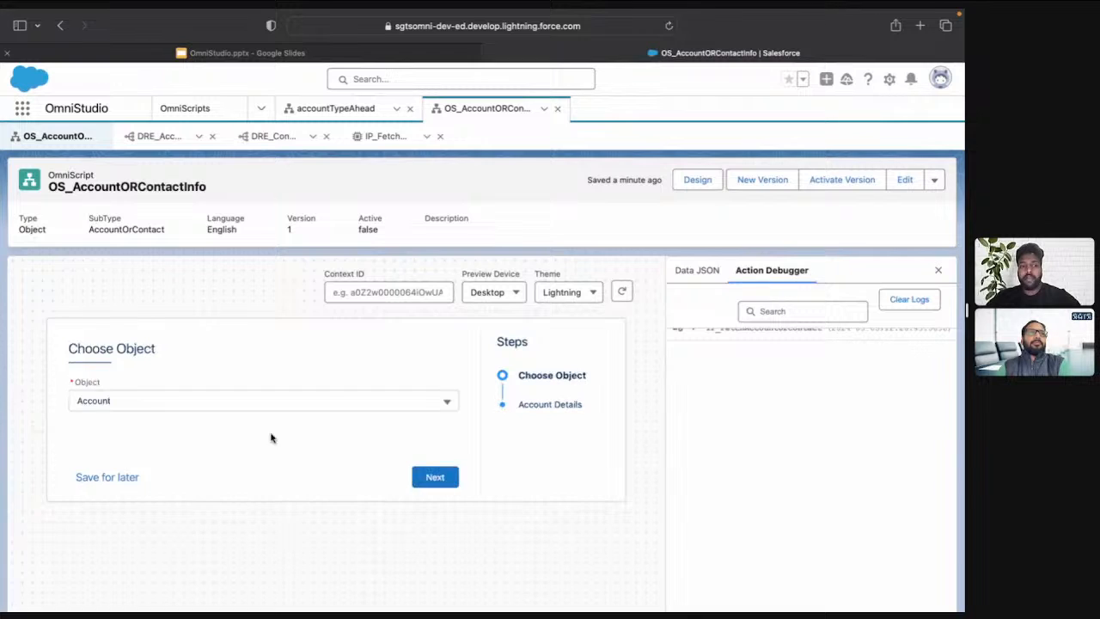
click(239, 406)
click(225, 472)
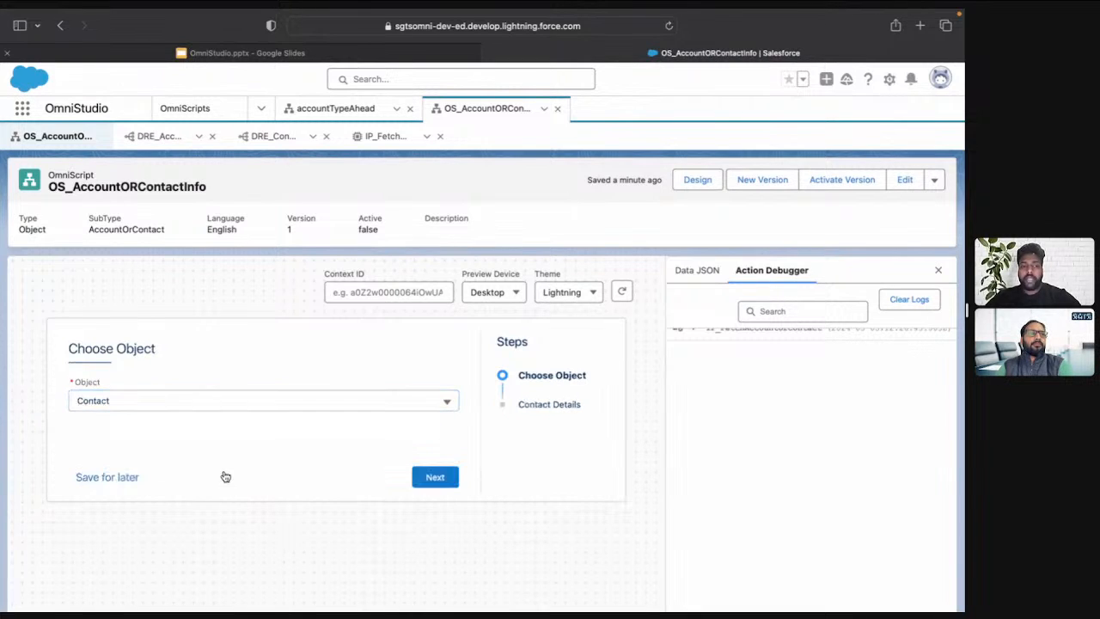
click(444, 479)
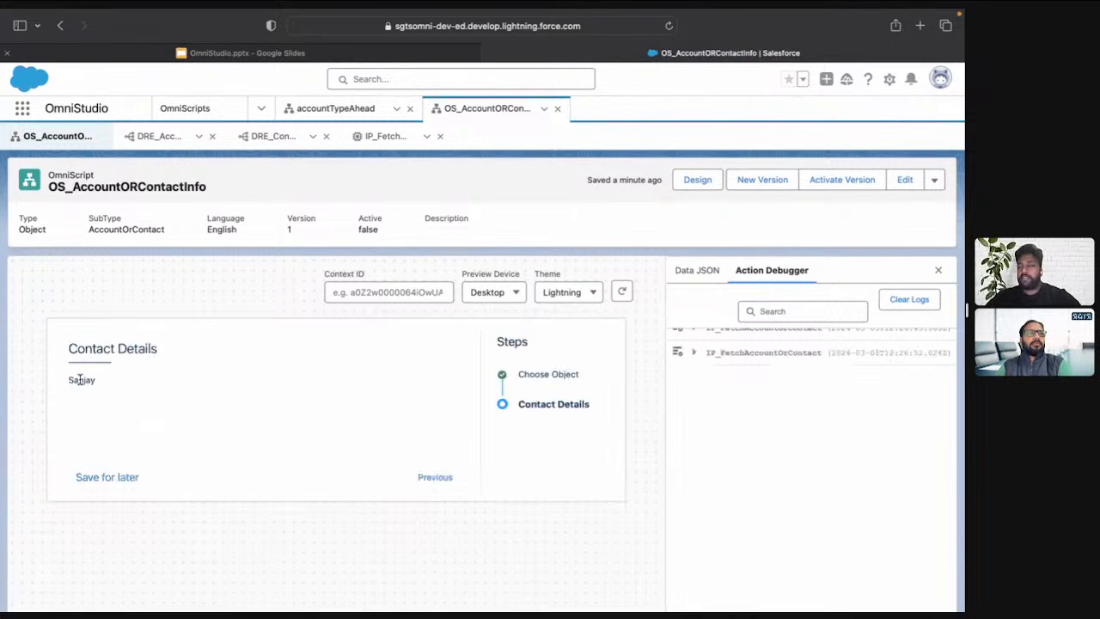
double_click(80, 379)
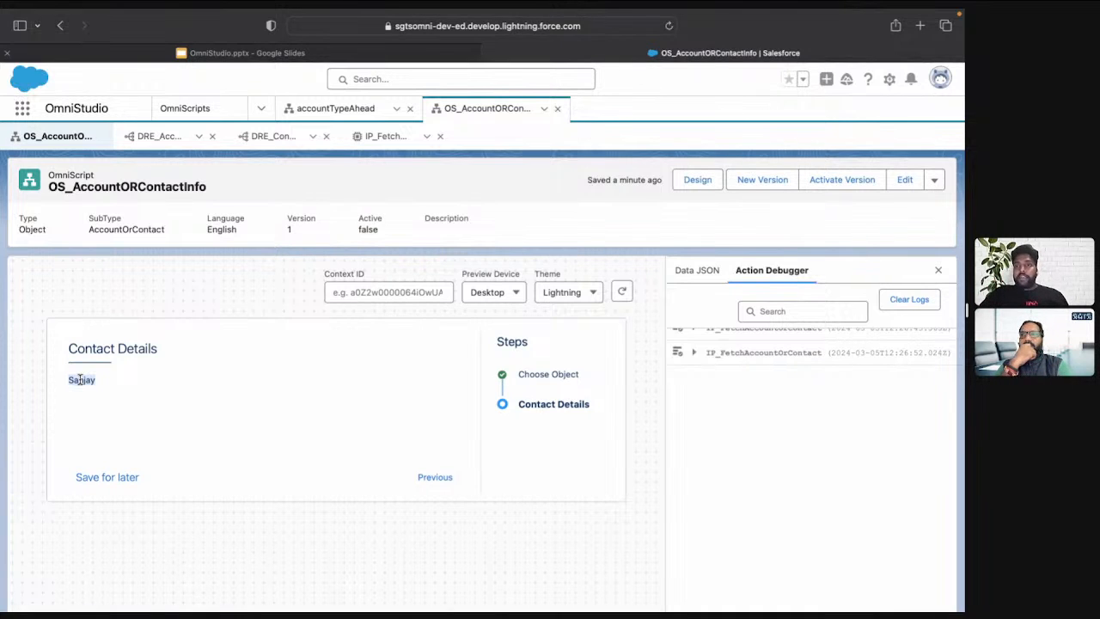
Examine the Name value inside the result node of the IP_FetchAccountOrContact preview response
click(378, 138)
click(327, 235)
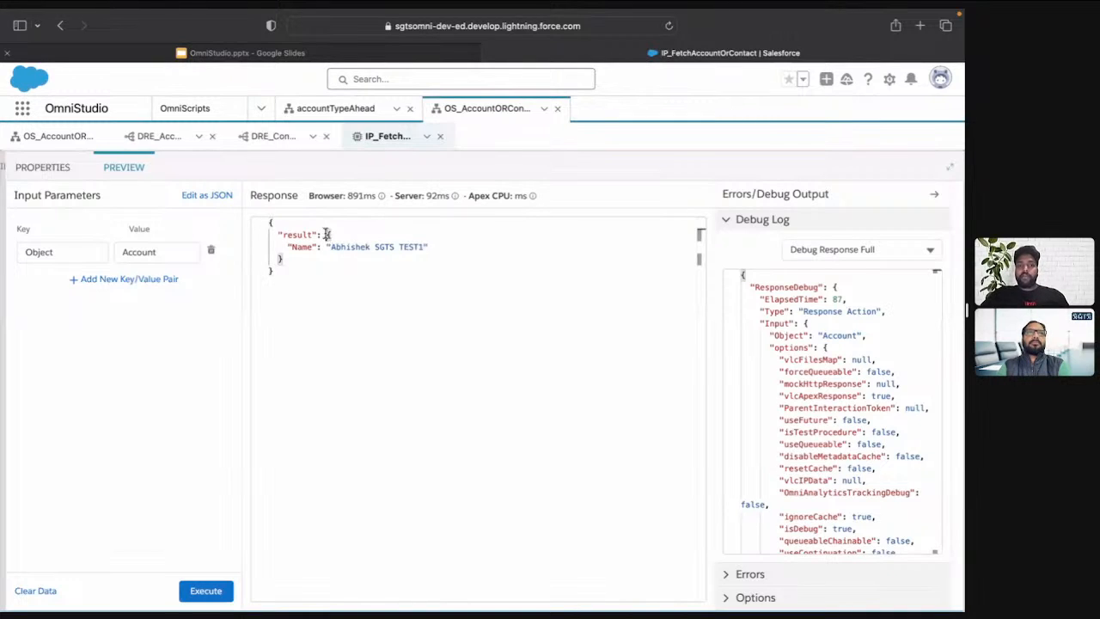
drag(327, 234, 445, 248)
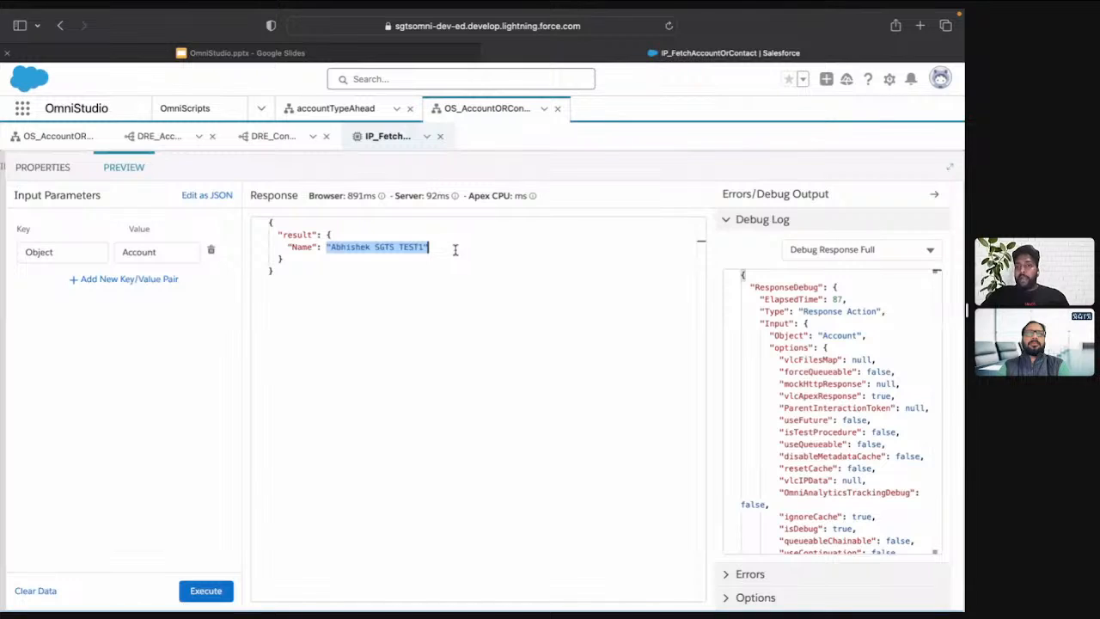
Return to the OS_AccountORContactInfo design view and review the Object picklist's manual options in the ChooseObject step
drag(284, 246, 321, 248)
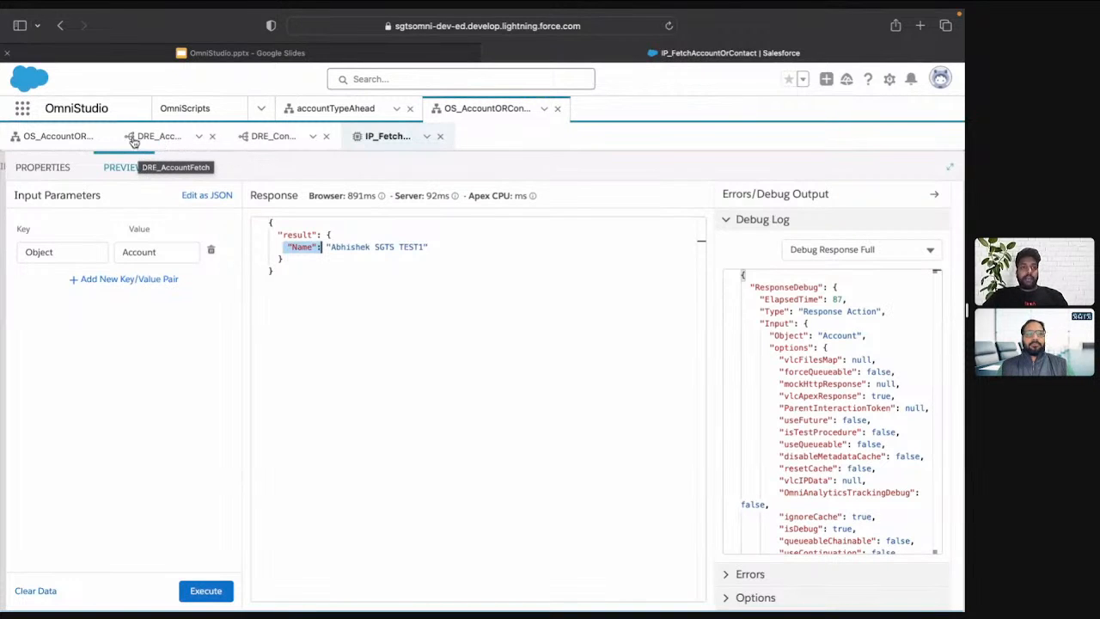
click(54, 135)
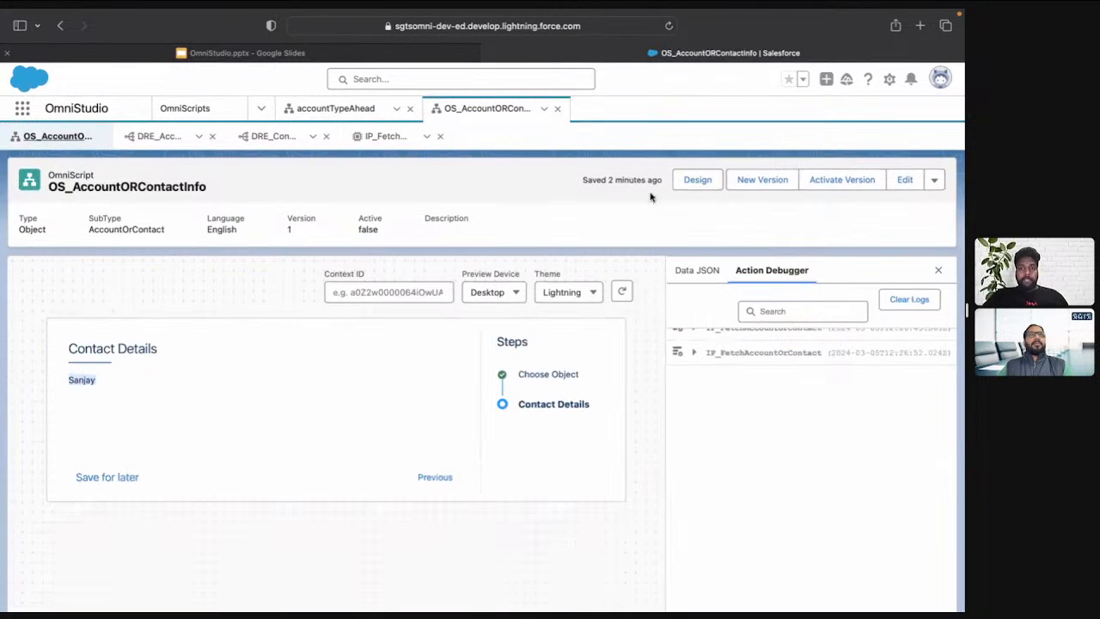
click(710, 183)
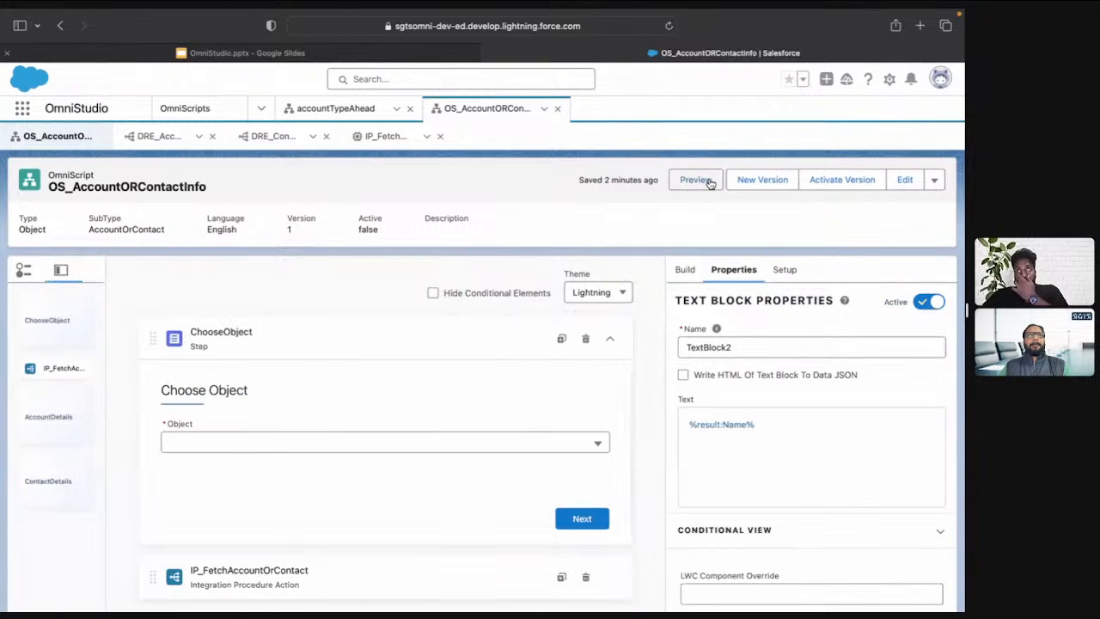
scroll(541, 296, down, 3)
scroll(505, 313, up, 1)
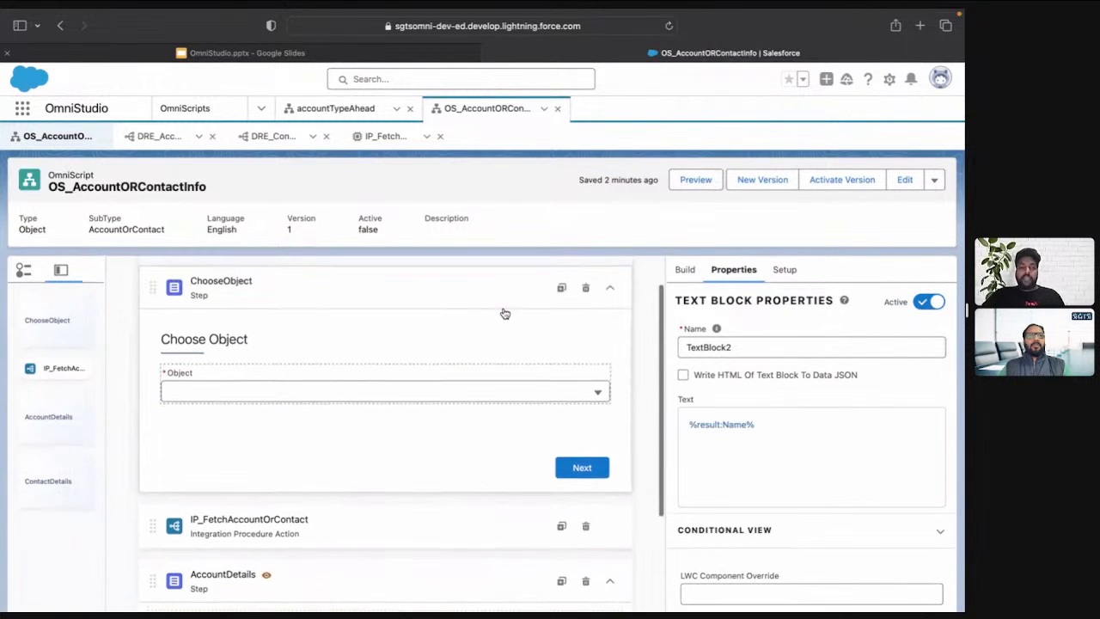
click(472, 392)
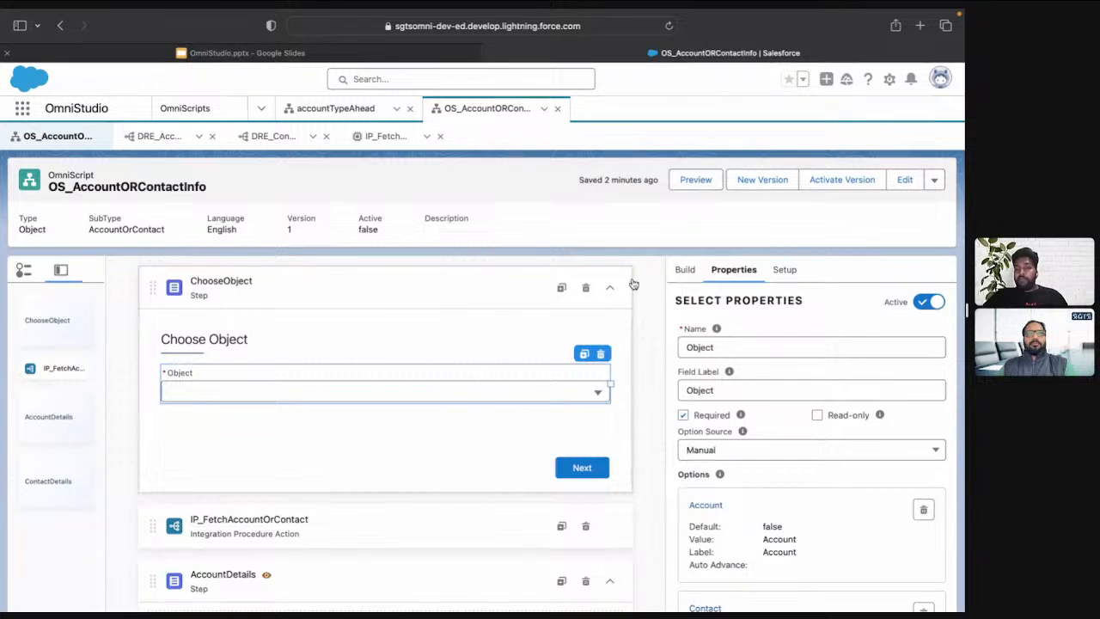
click(683, 271)
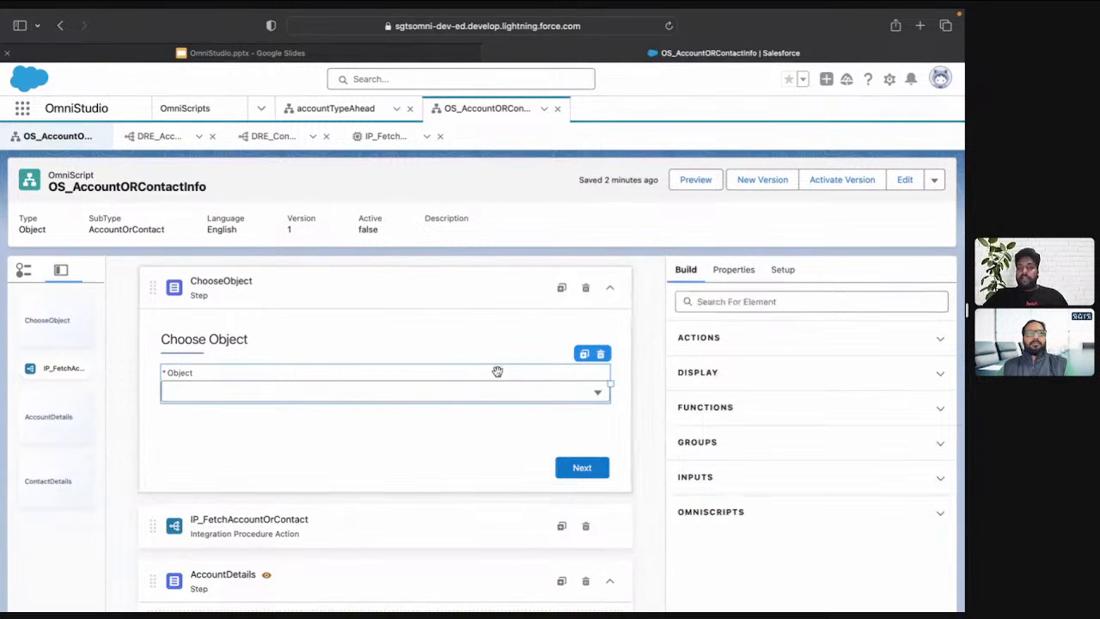
click(733, 270)
scroll(732, 454, down, 3)
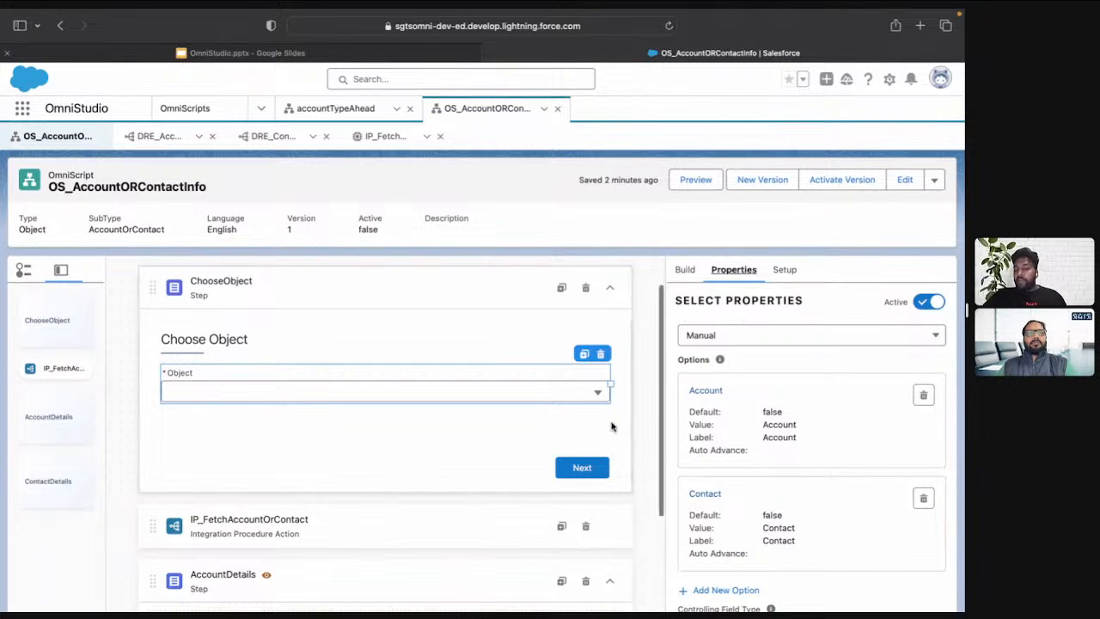
scroll(612, 426, down, 1)
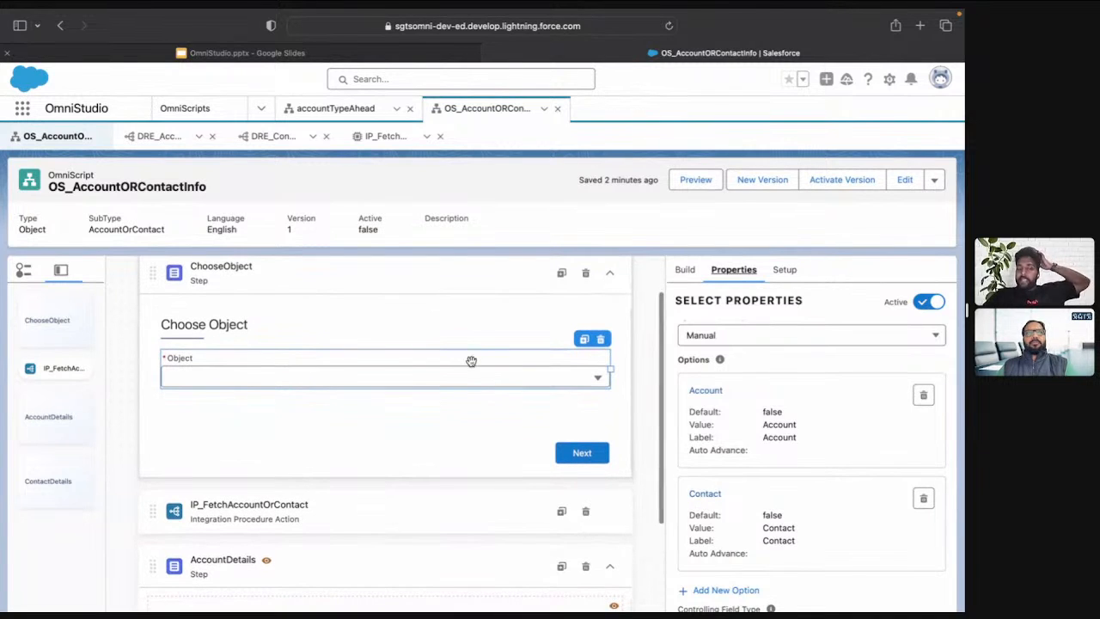
Review the Send/Response Transformations of the IP_FetchAccountOrContact action in the OmniScript
scroll(493, 437, down, 3)
click(492, 437)
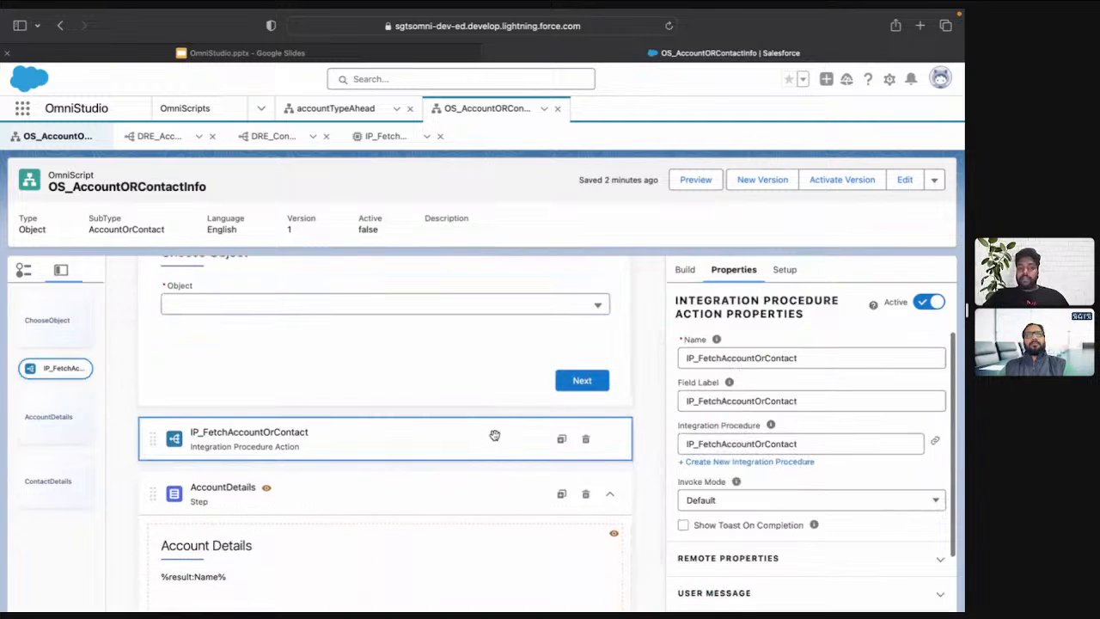
scroll(798, 491, down, 5)
click(763, 414)
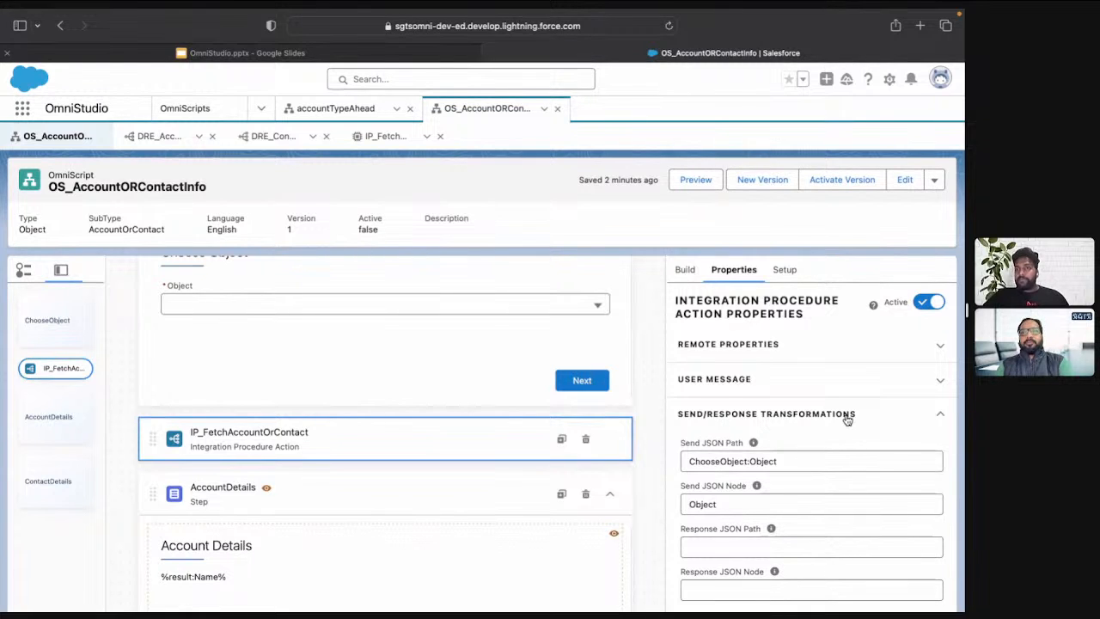
Look at the DRE_AccountFetch output, open the properties of IP_FetchAccountOrContact and close both DataRaptor tabs
click(159, 136)
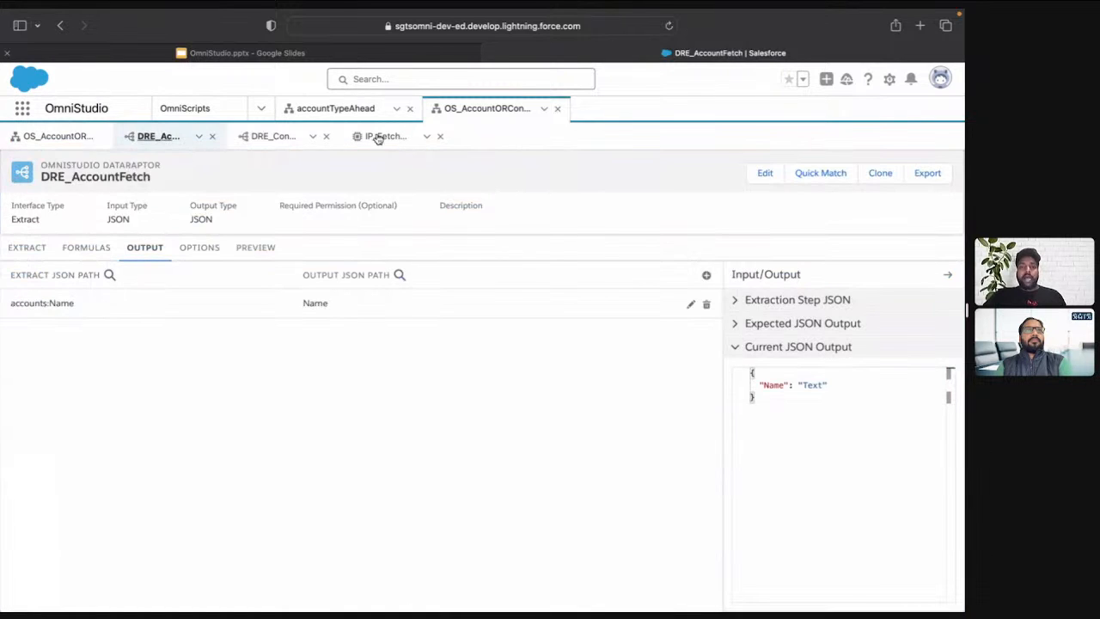
click(379, 137)
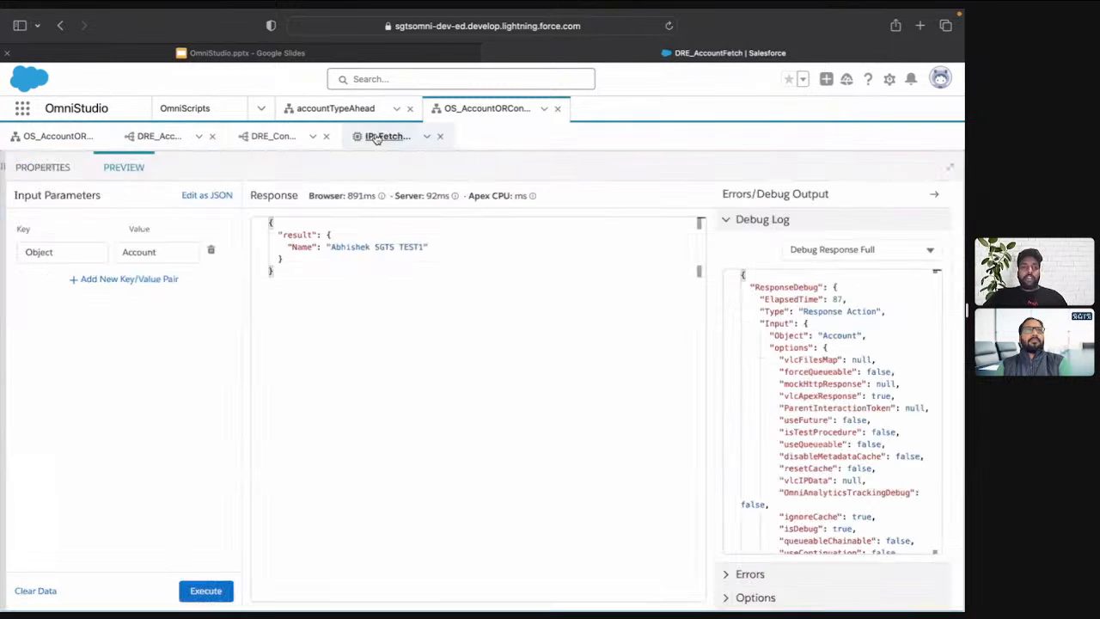
click(39, 167)
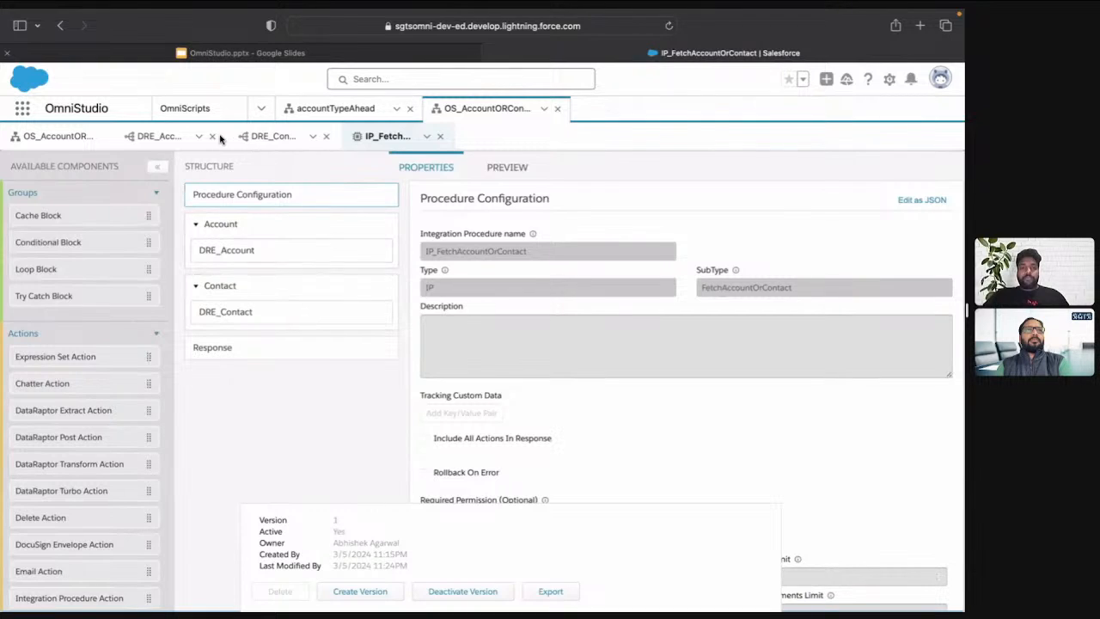
click(211, 137)
click(212, 136)
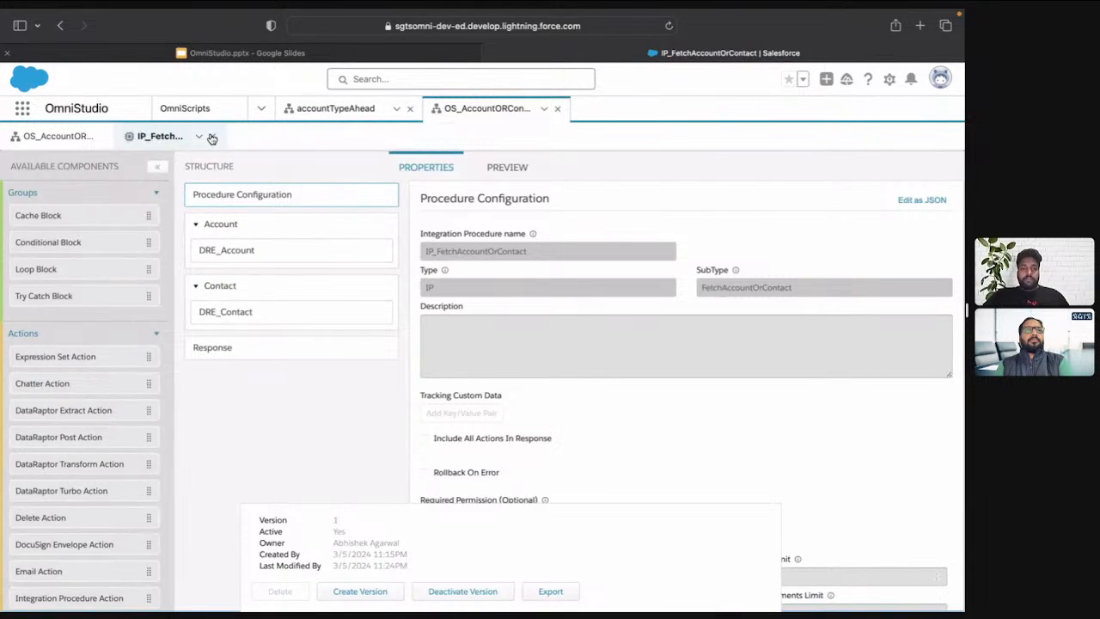
Review the execution conditional formulas of the Account and Contact conditional blocks and the DRE_Account action's properties
click(256, 227)
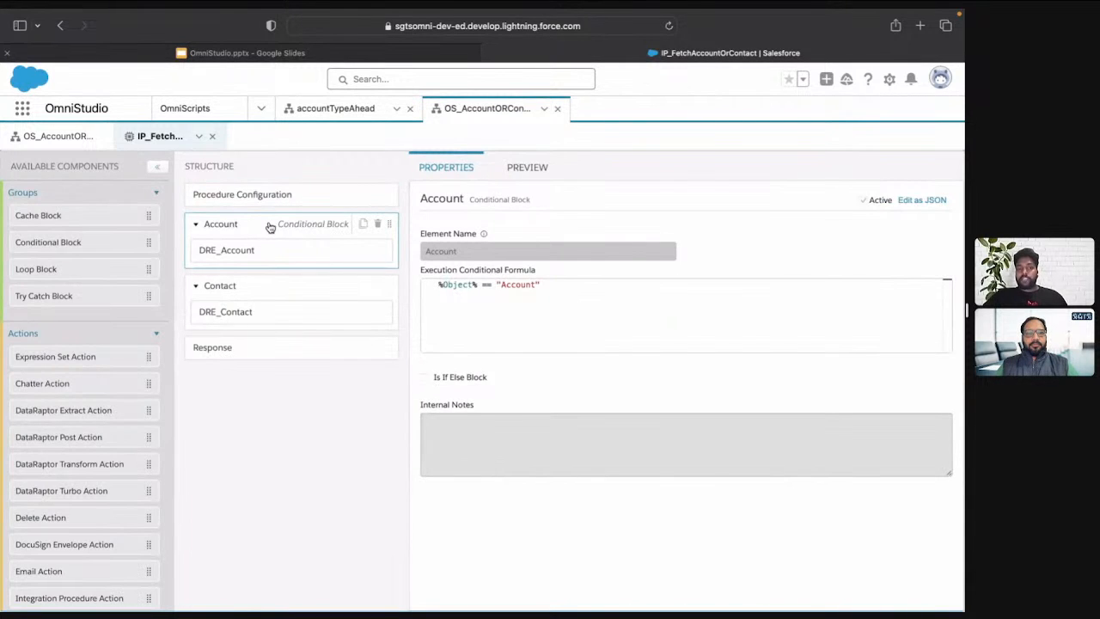
click(265, 284)
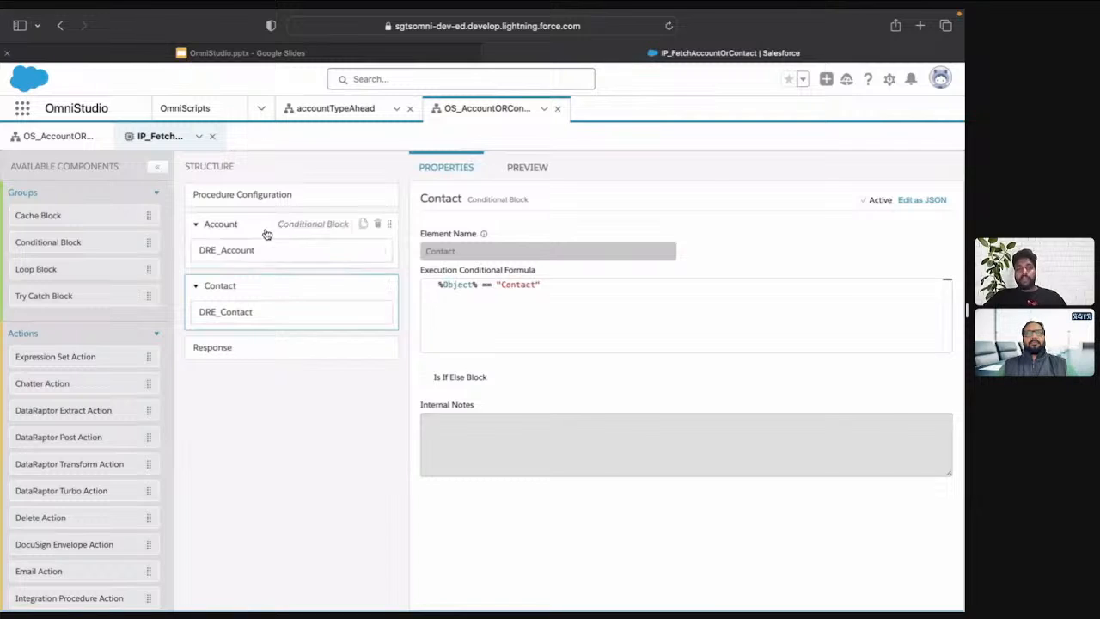
click(266, 229)
double_click(455, 284)
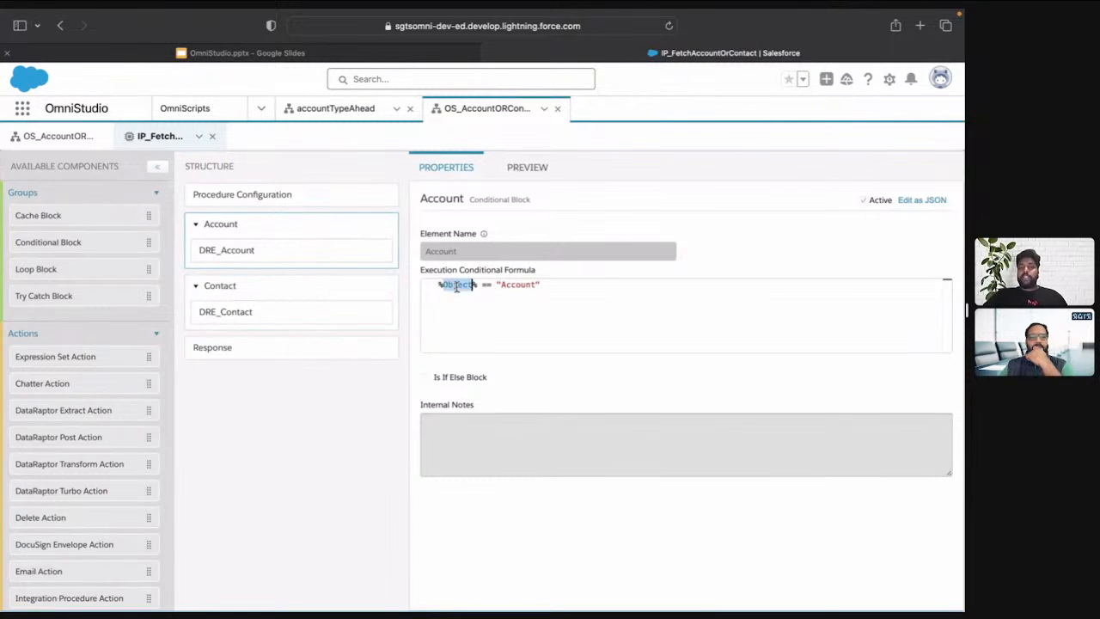
click(275, 296)
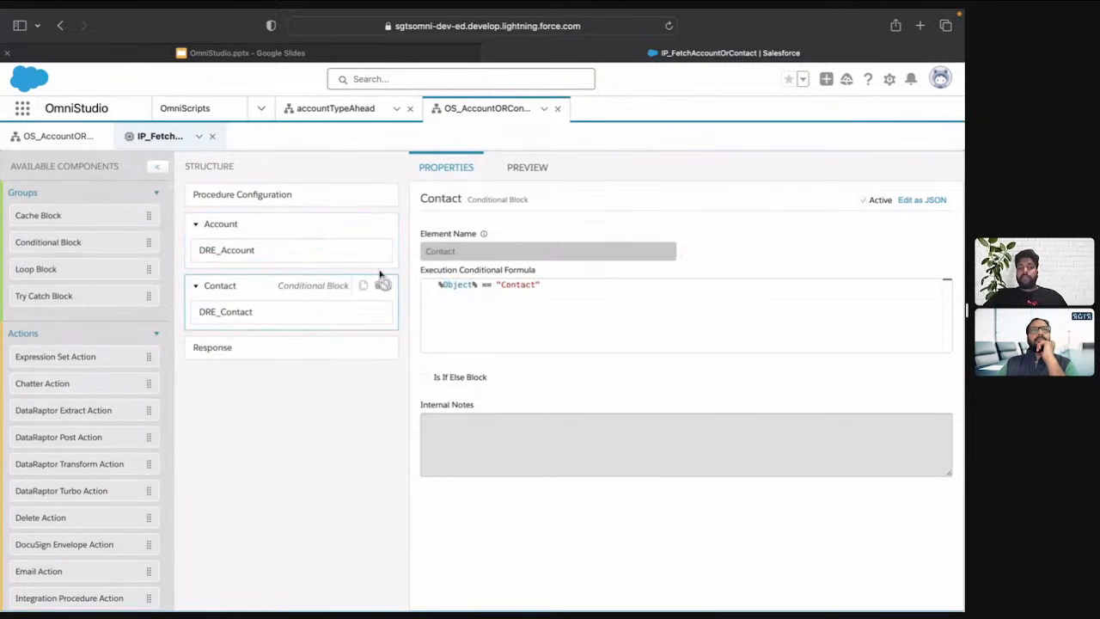
double_click(519, 284)
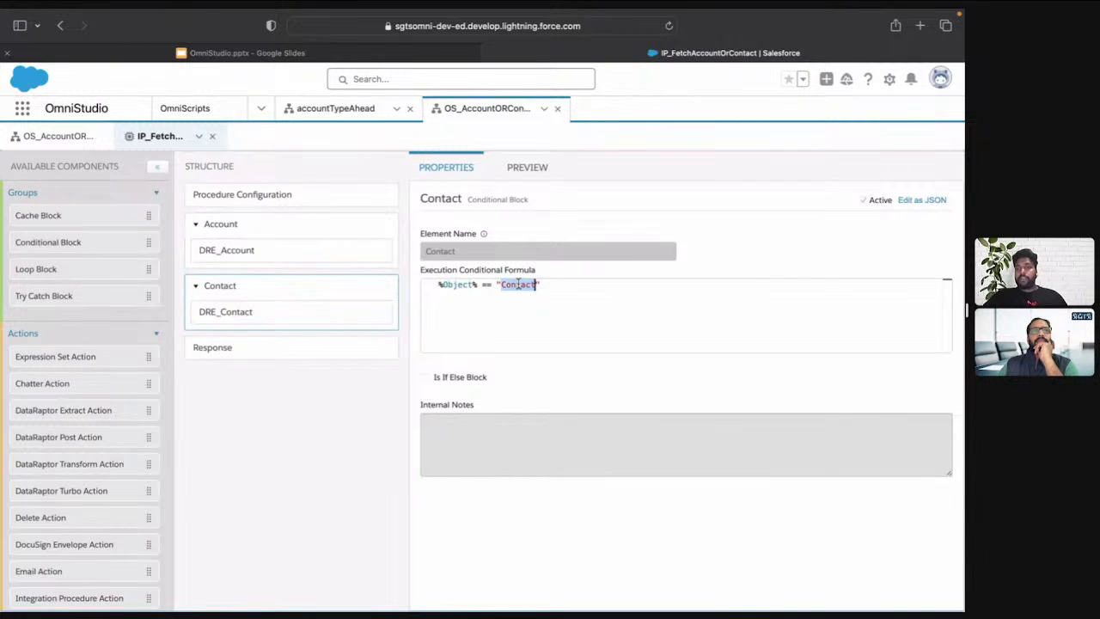
click(254, 257)
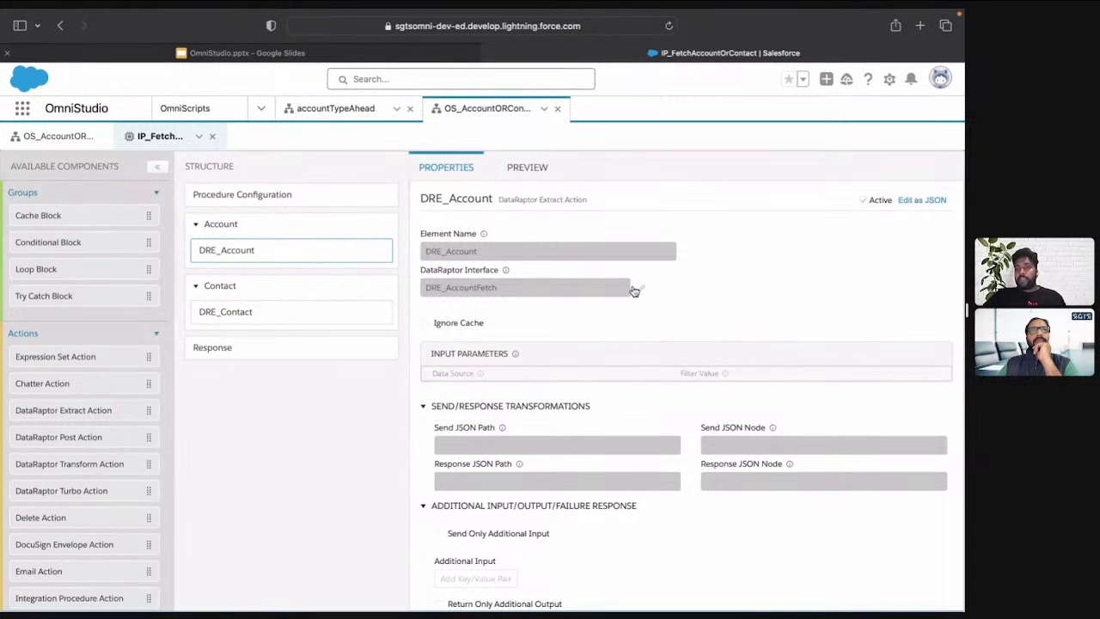
Examine the expression behind the result output of the Response action, then close the expression editor without changes
click(266, 354)
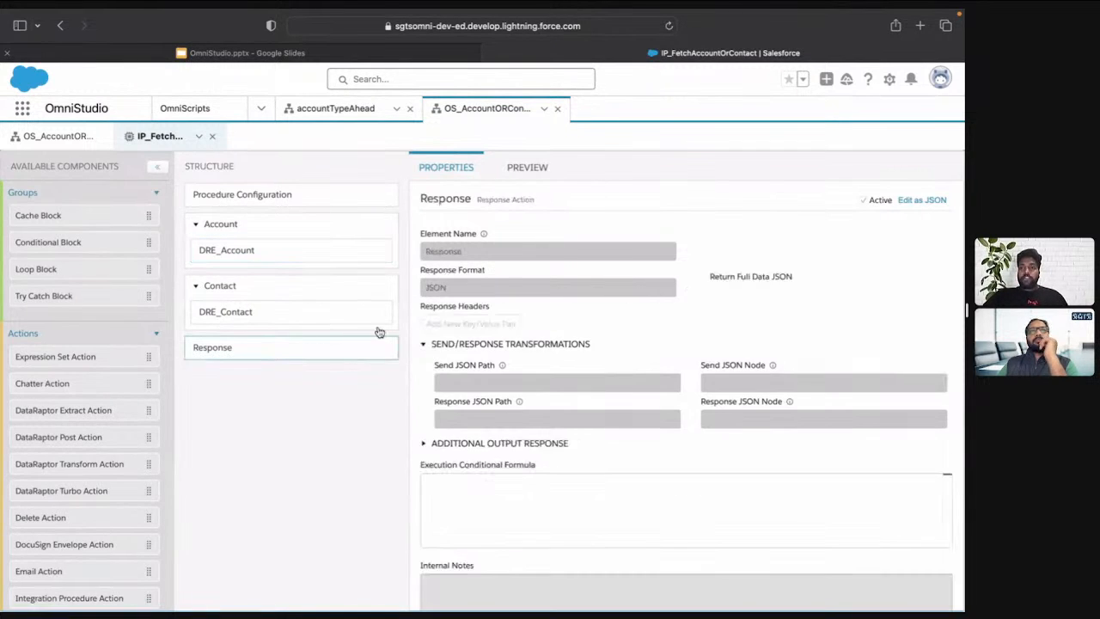
click(518, 440)
scroll(521, 442, down, 1)
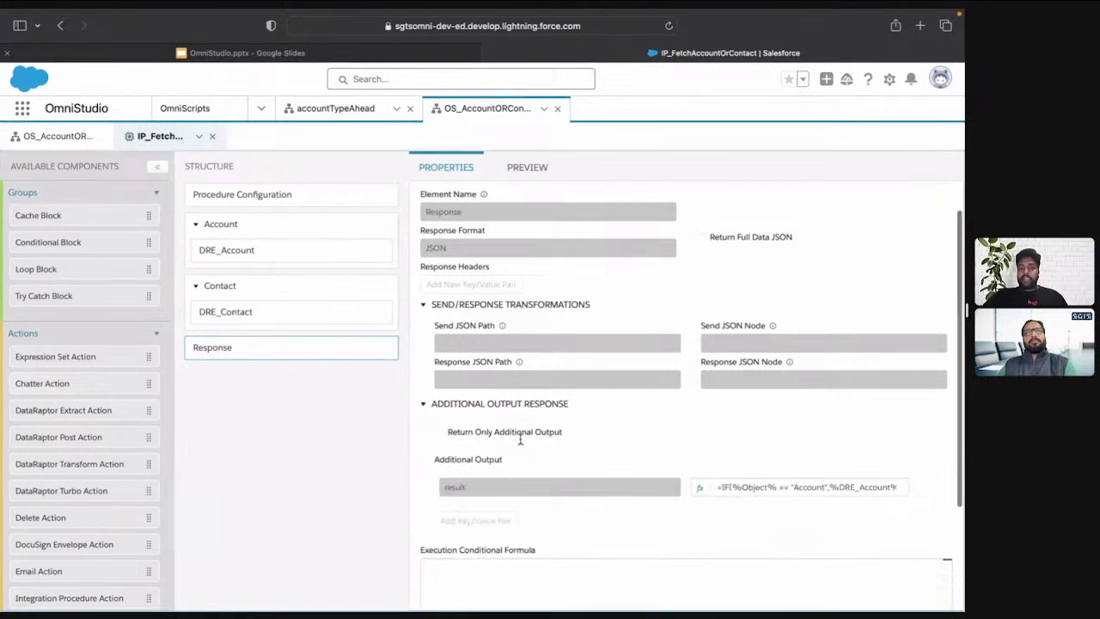
click(699, 482)
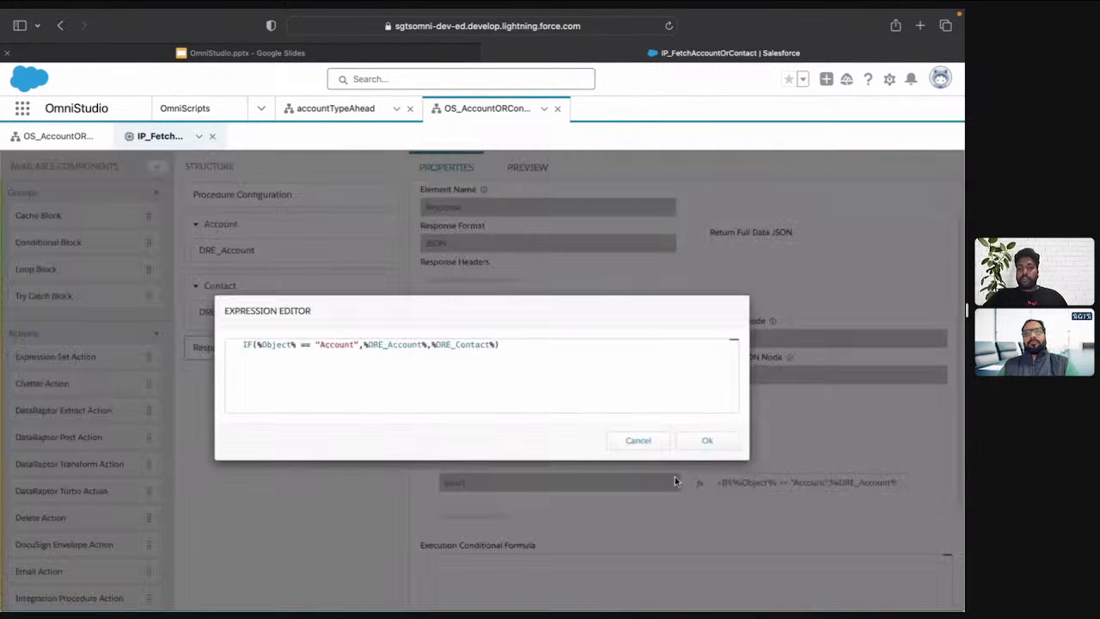
double_click(277, 344)
double_click(337, 343)
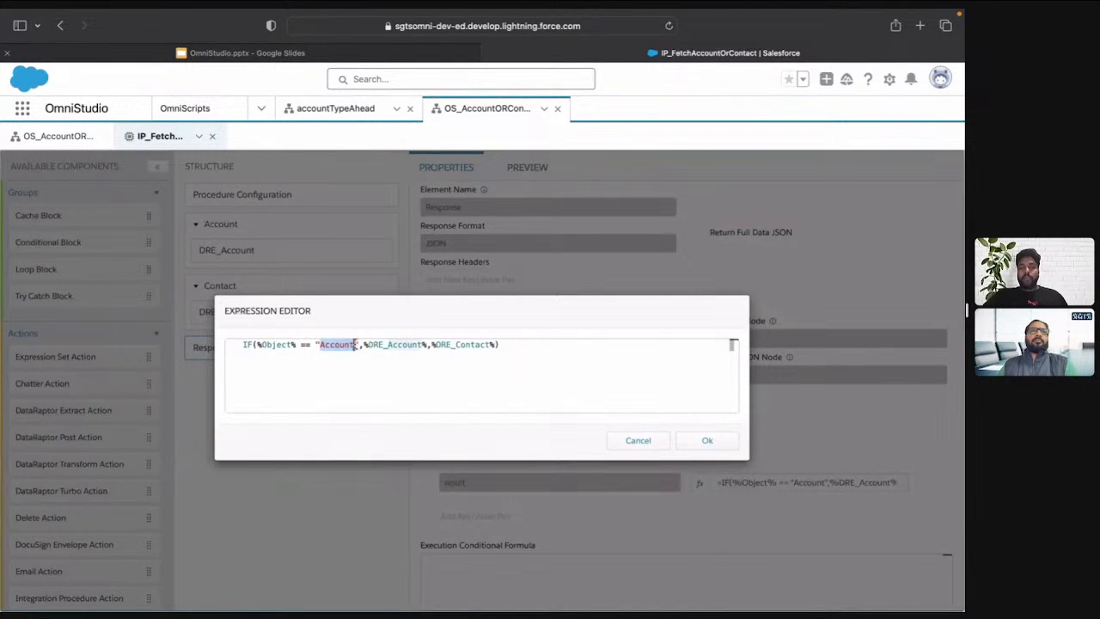
double_click(391, 344)
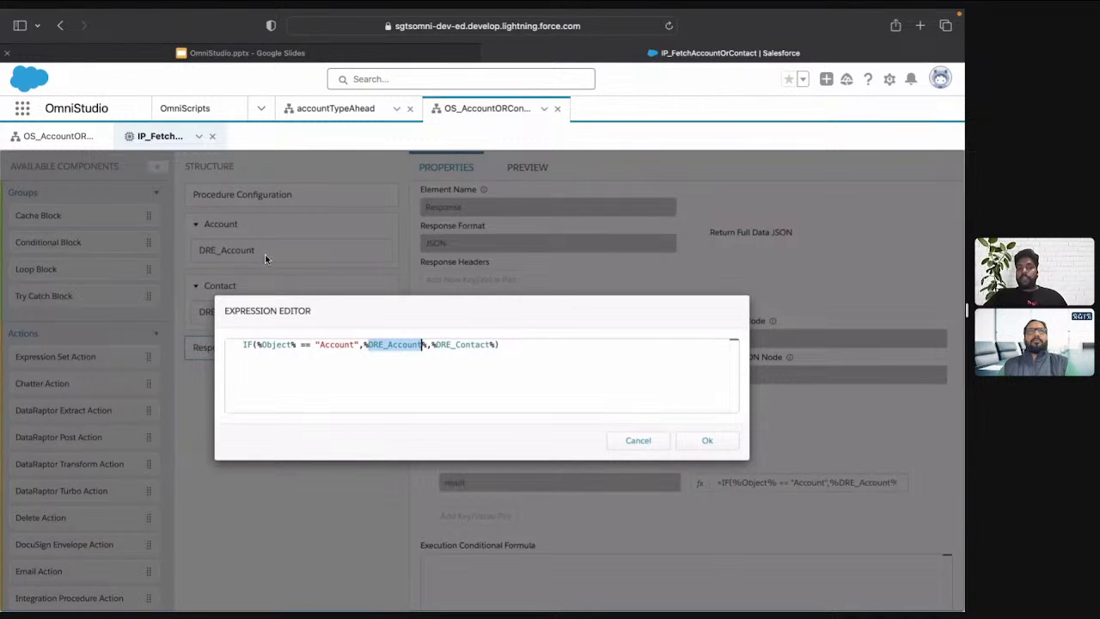
double_click(456, 345)
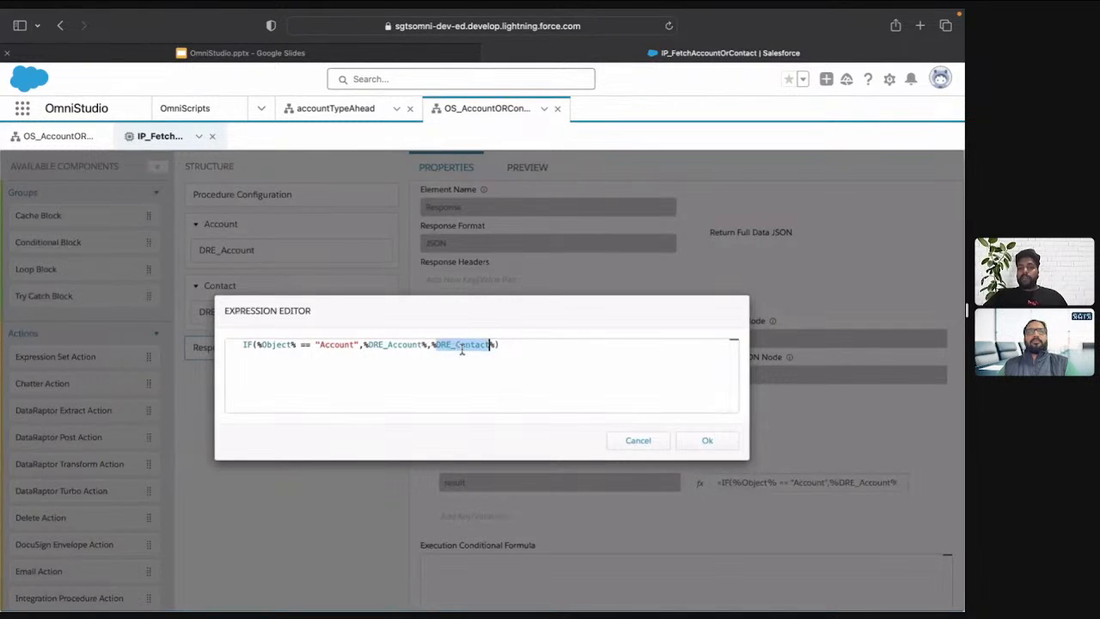
click(655, 447)
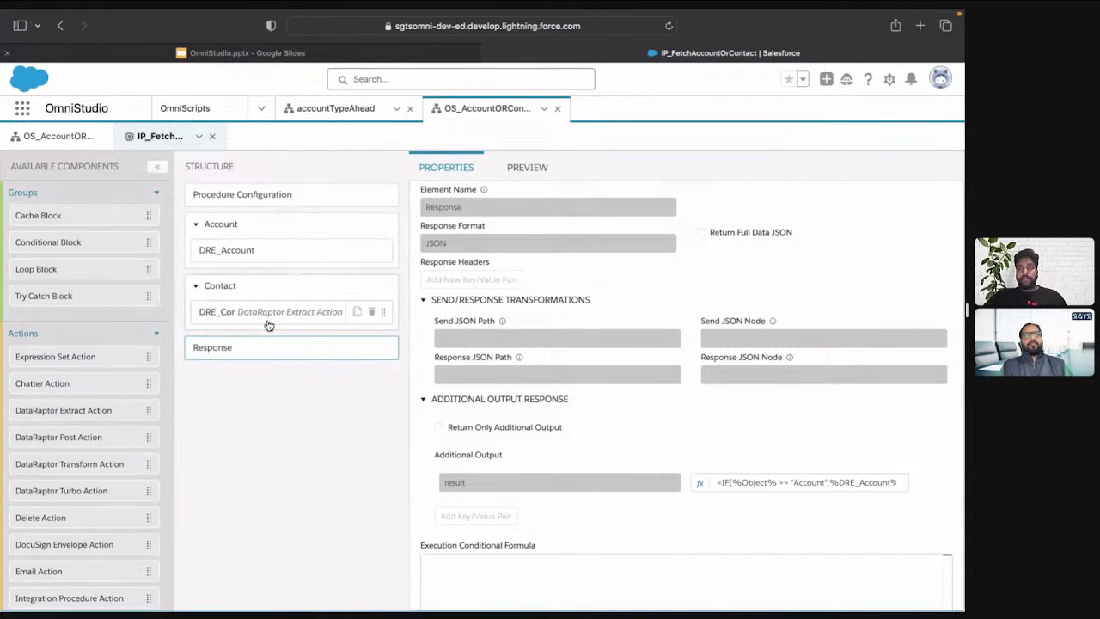
Go back to the OmniScript and inspect the AccountDetails step's conditional view rule, leaving it unchanged
click(64, 136)
scroll(432, 314, down, 3)
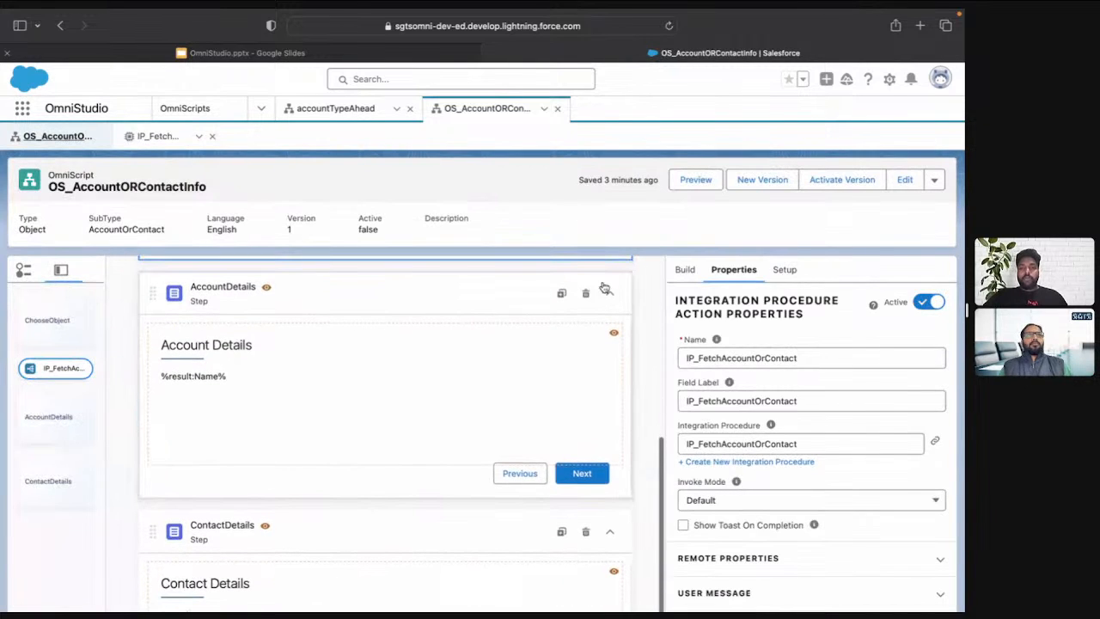
scroll(608, 486, up, 5)
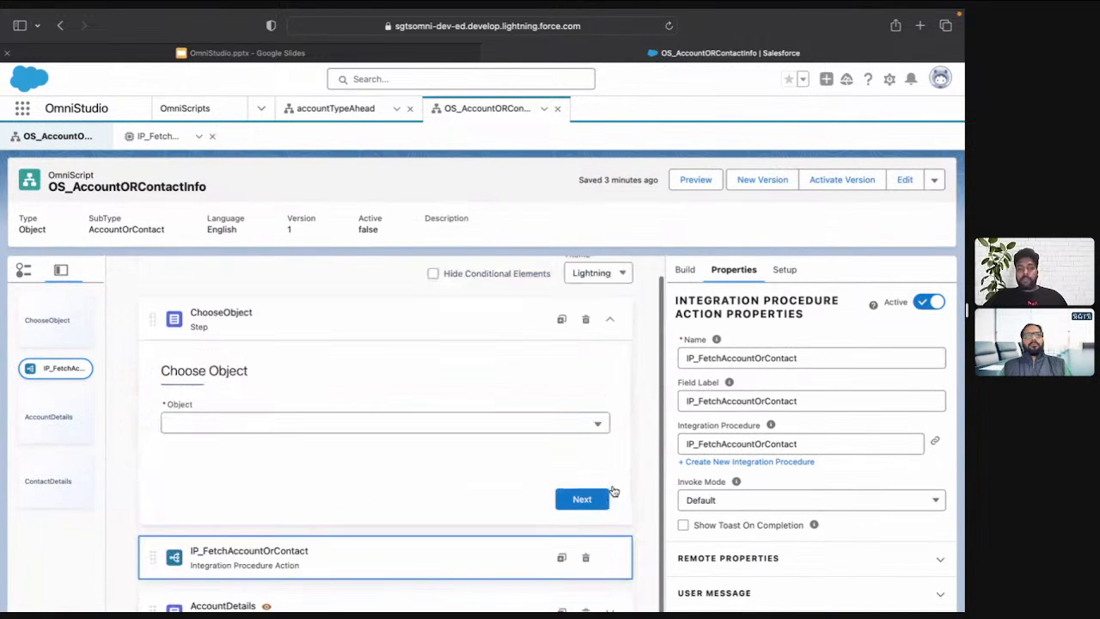
scroll(409, 552, down, 3)
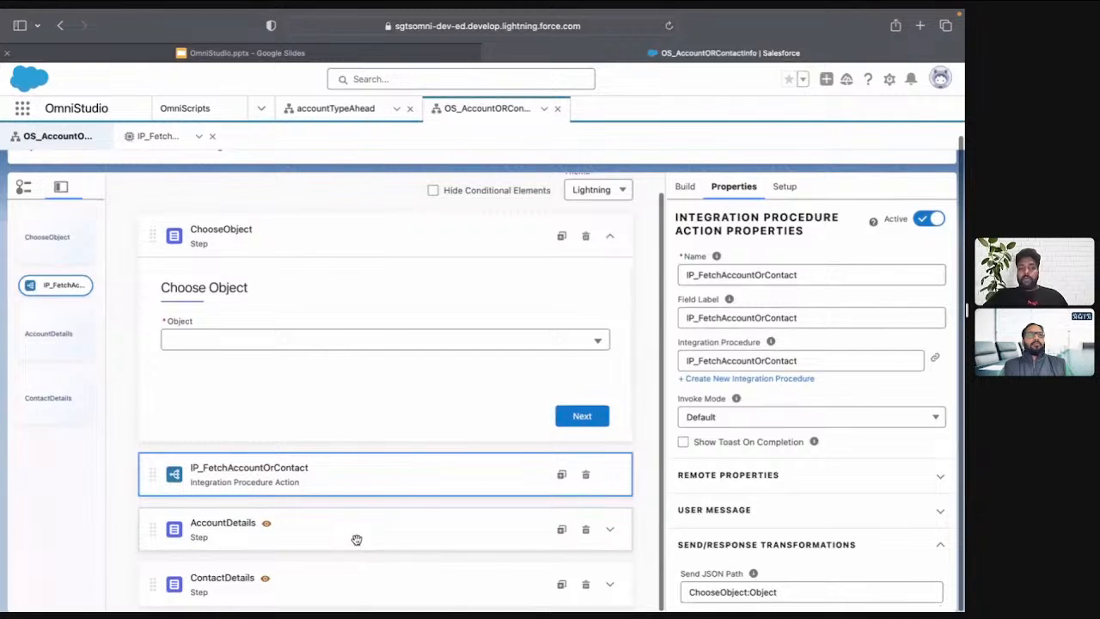
click(357, 539)
scroll(726, 464, down, 5)
click(743, 427)
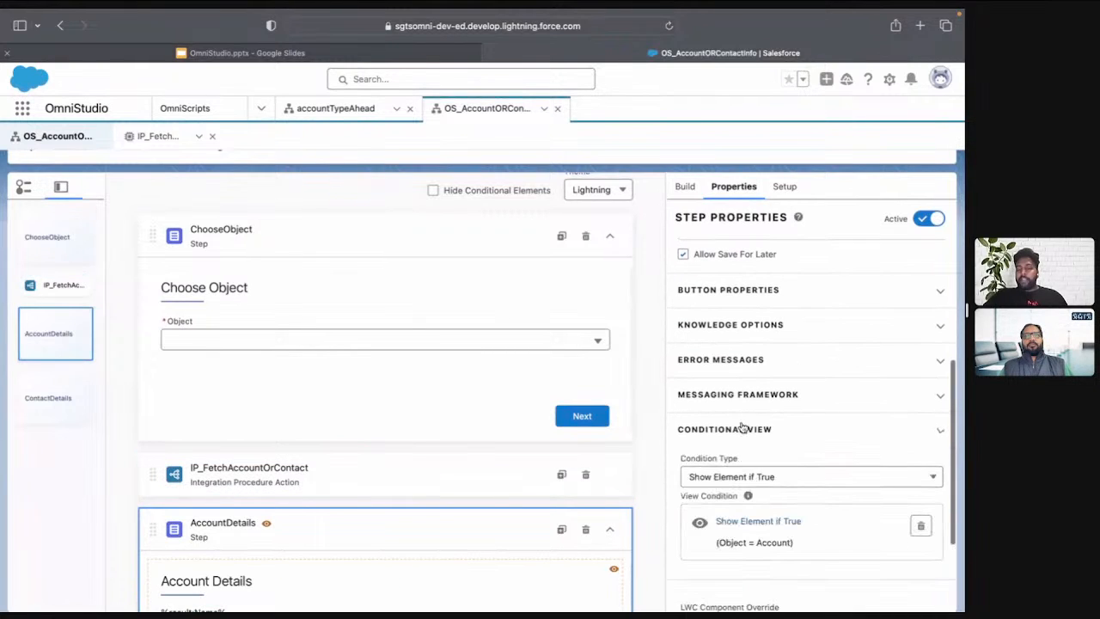
click(758, 522)
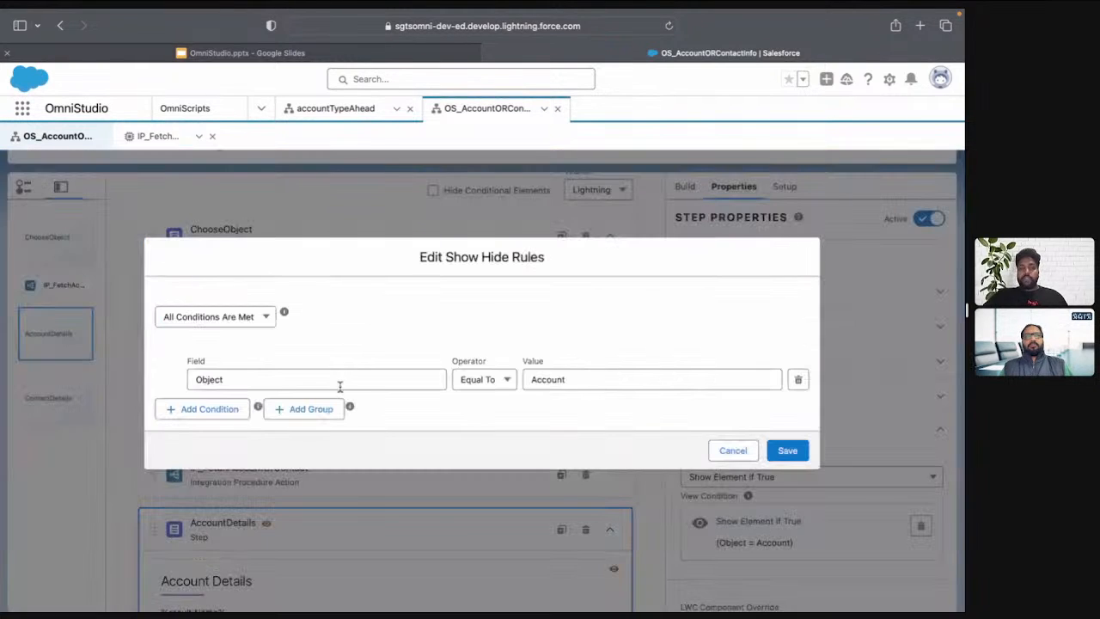
click(732, 450)
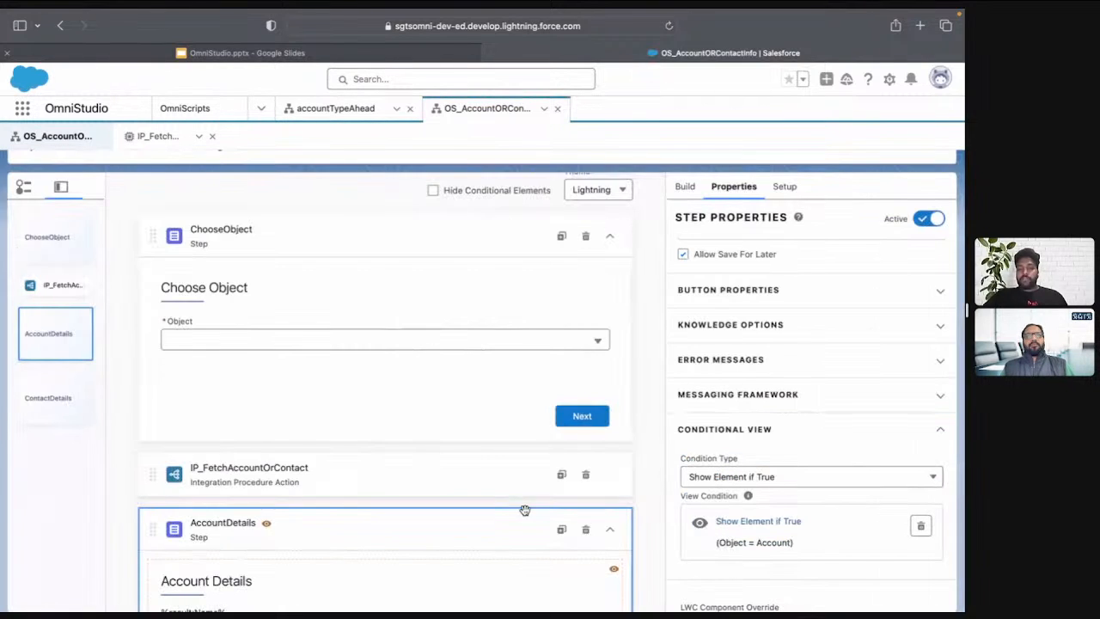
Review the conditional view rule of the ContactDetails step
scroll(524, 510, down, 3)
click(412, 584)
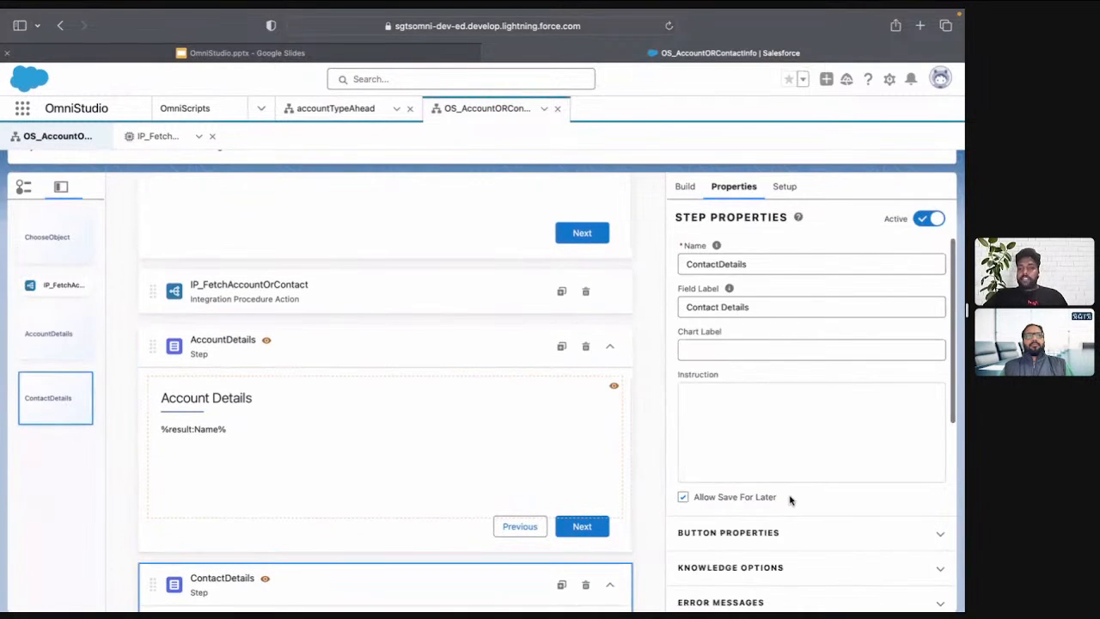
scroll(790, 500, down, 5)
mouse_move(517, 586)
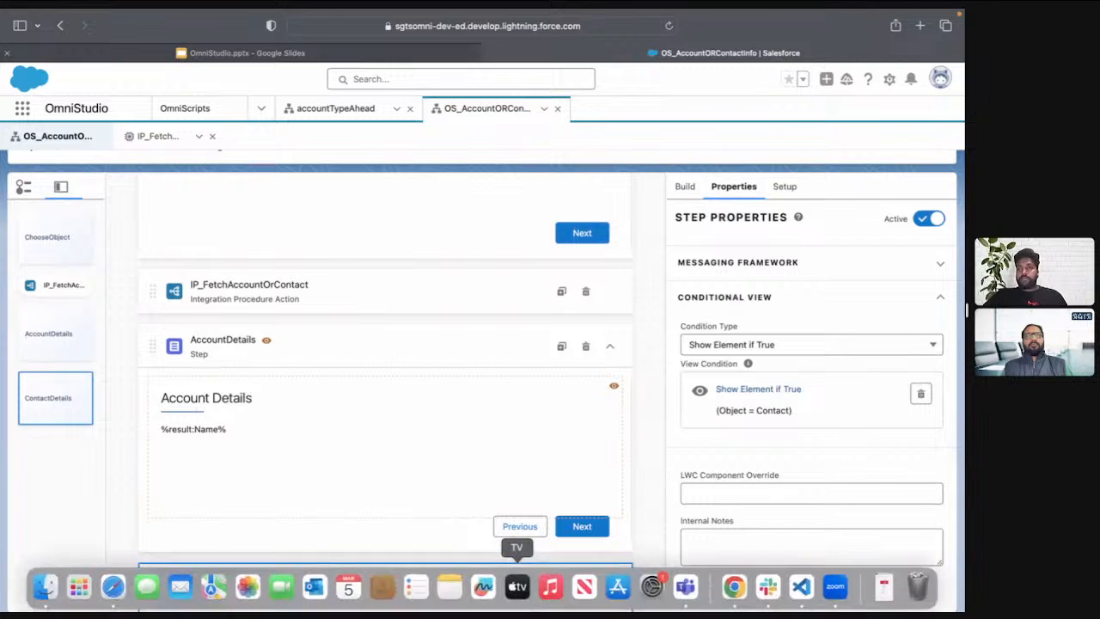
Check the text blocks in the Account Details and Contact Details steps, then switch to the OmniStudio.pptx presentation in Google Slides
click(238, 433)
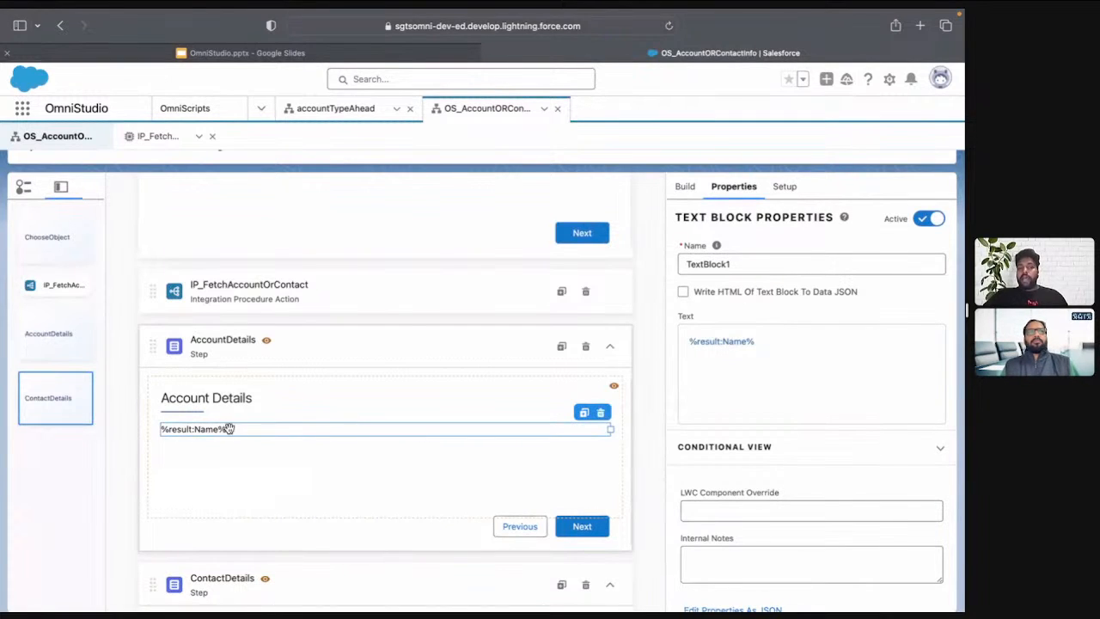
scroll(226, 434, down, 3)
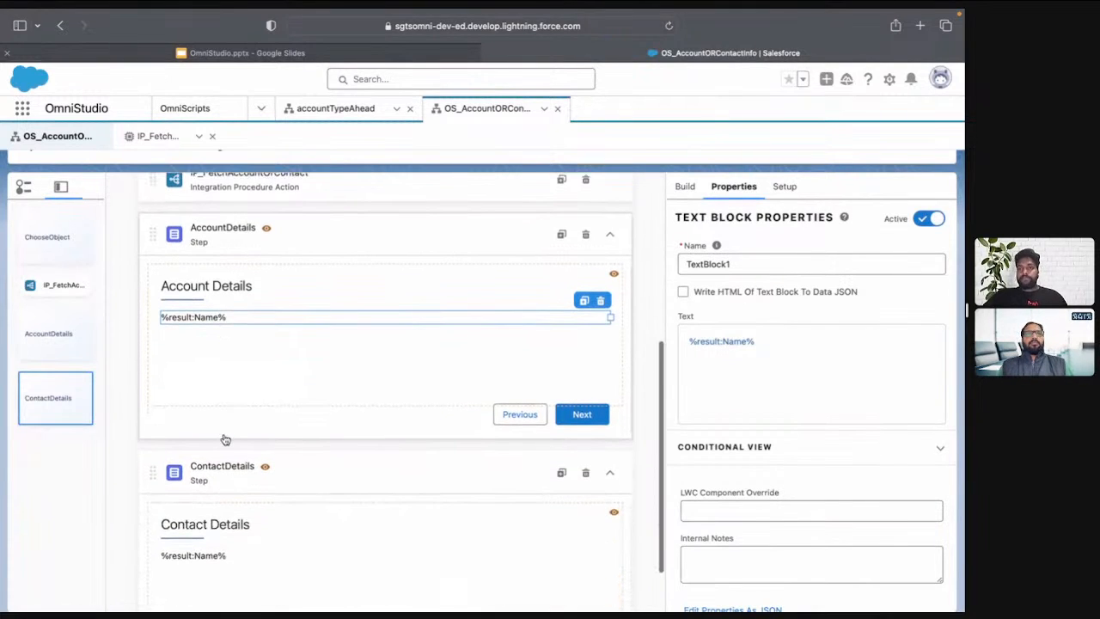
click(270, 54)
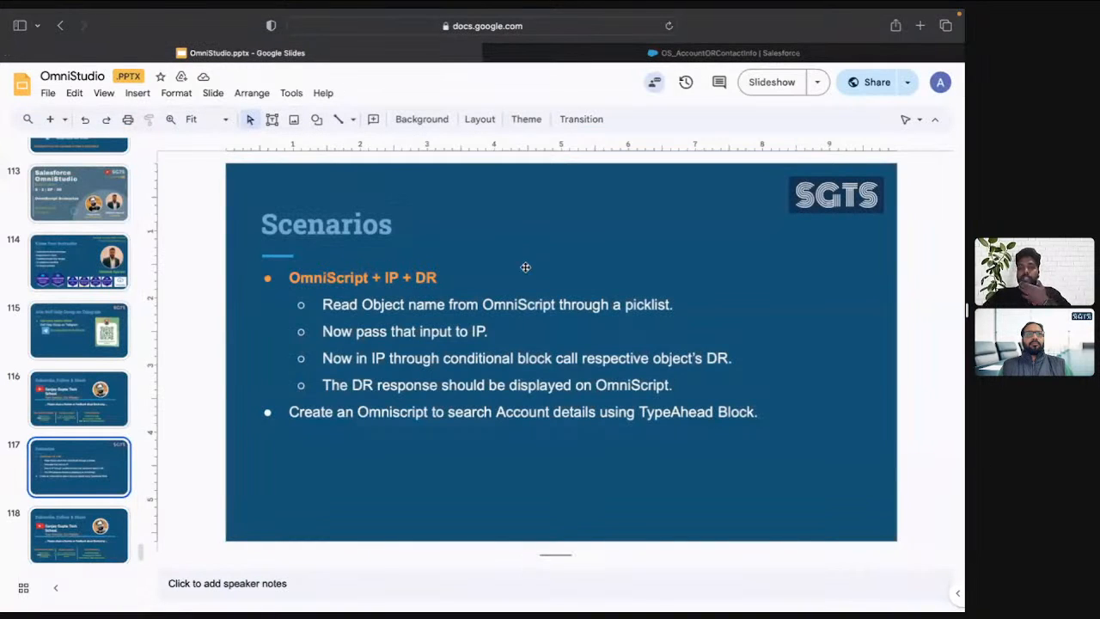
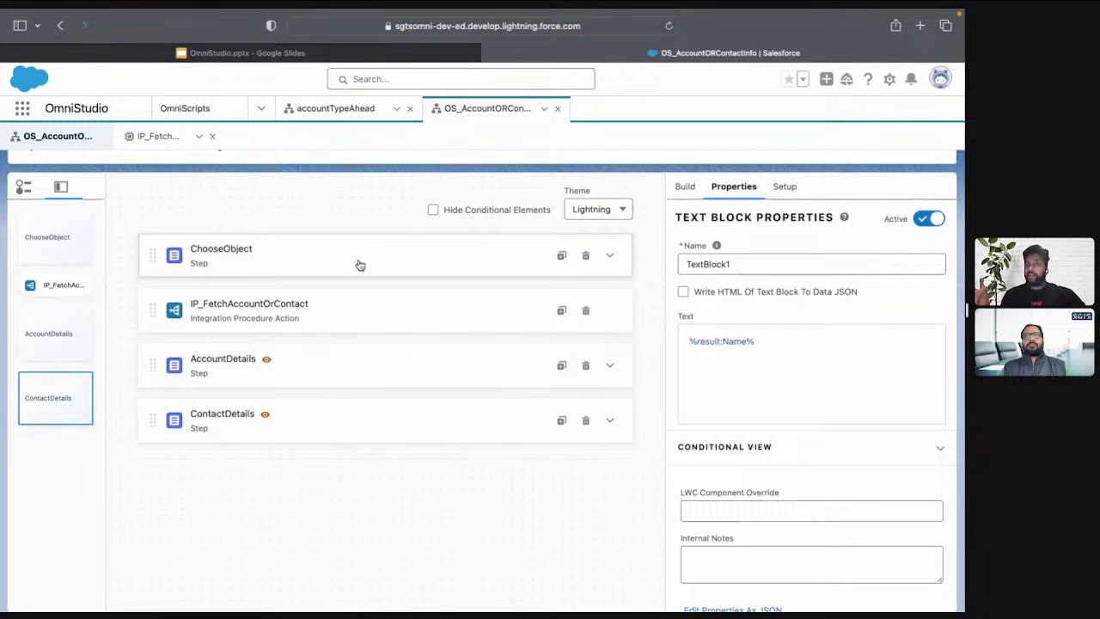
Review the preview of the IP_FetchAccountOrContact integration procedure, then return to the Scenarios slide in the OmniStudio.pptx presentation
click(158, 135)
click(527, 166)
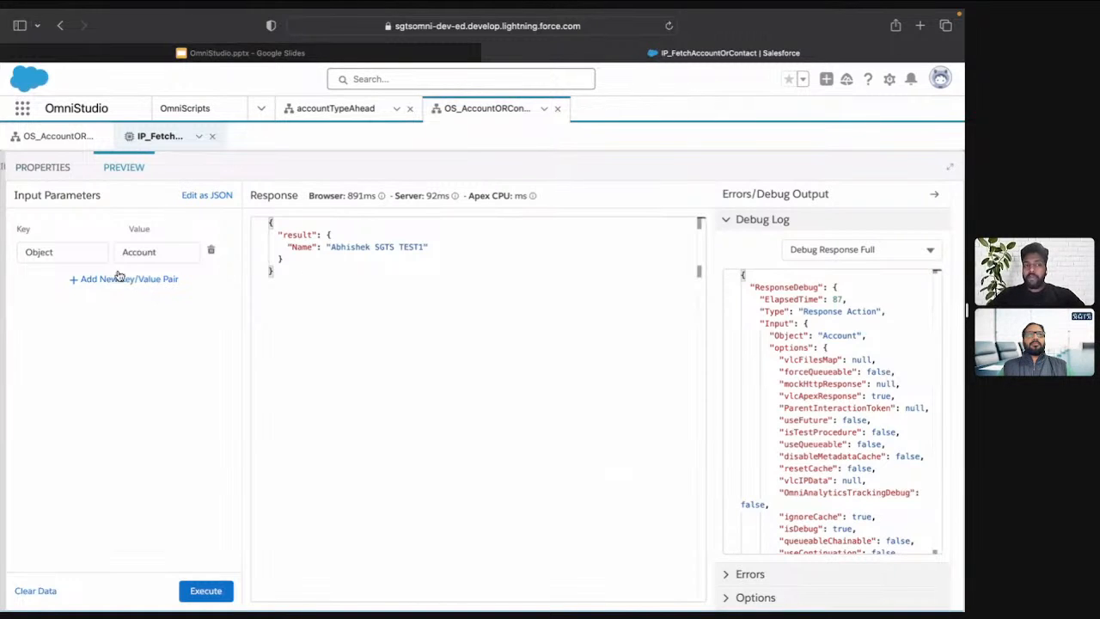
click(59, 136)
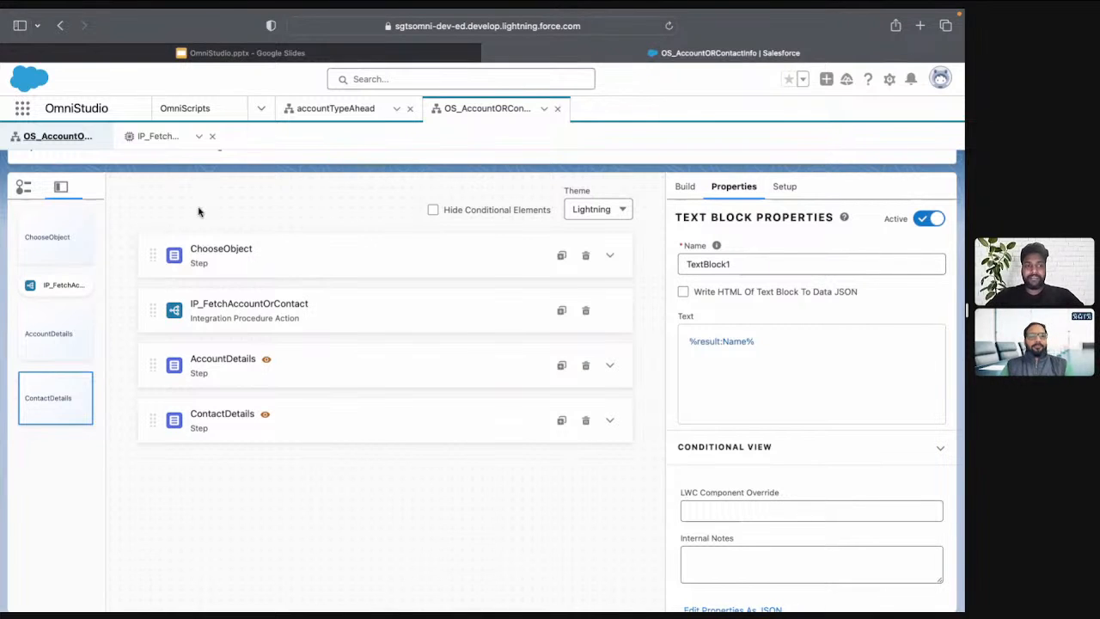
scroll(681, 192, up, 2)
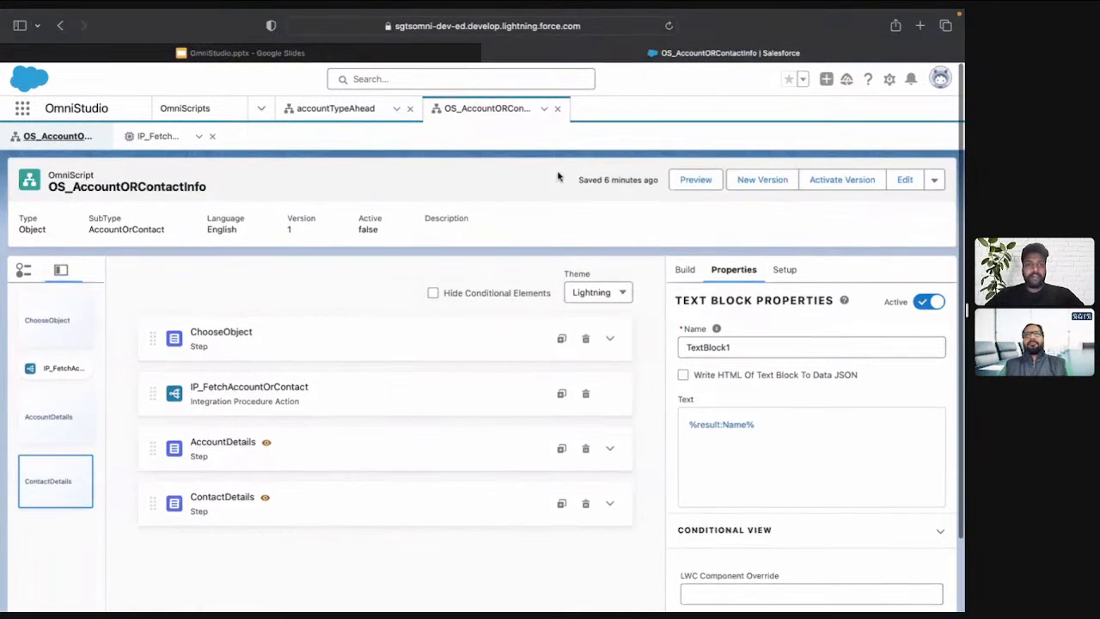
click(220, 55)
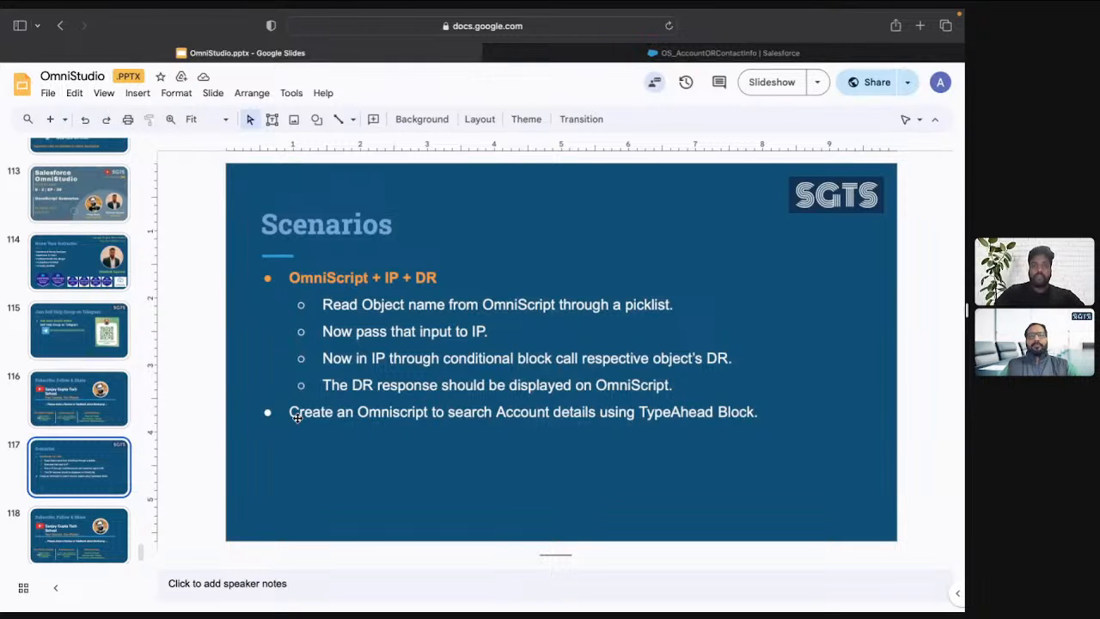
Switch back to Salesforce, find the Contacts list through the app search, and look over the first contact's details
key(ctrl+Tab)
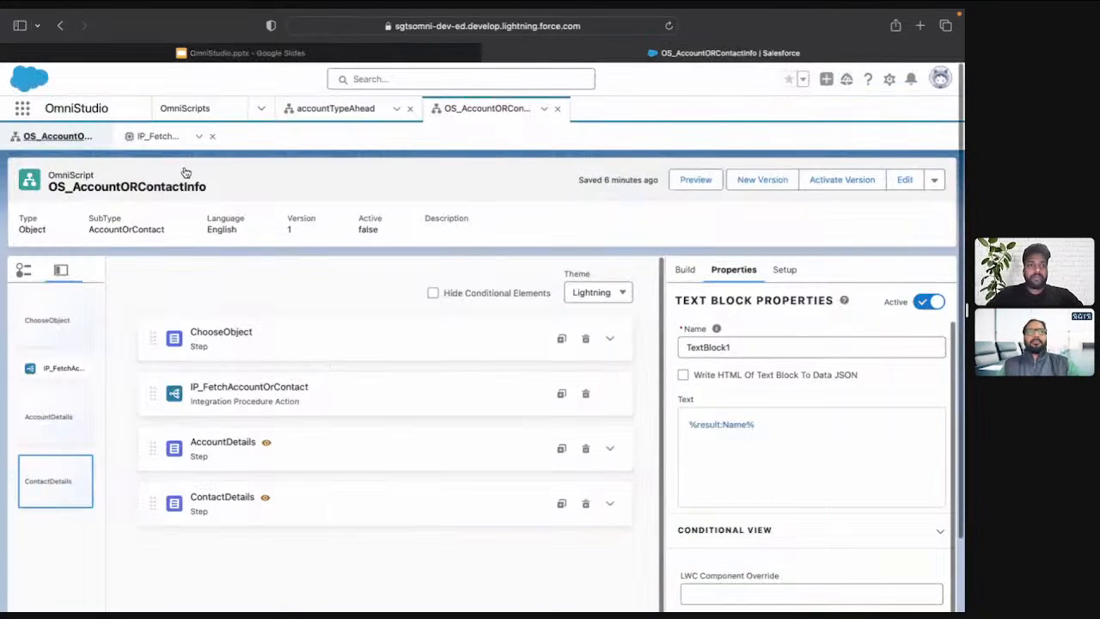
click(21, 108)
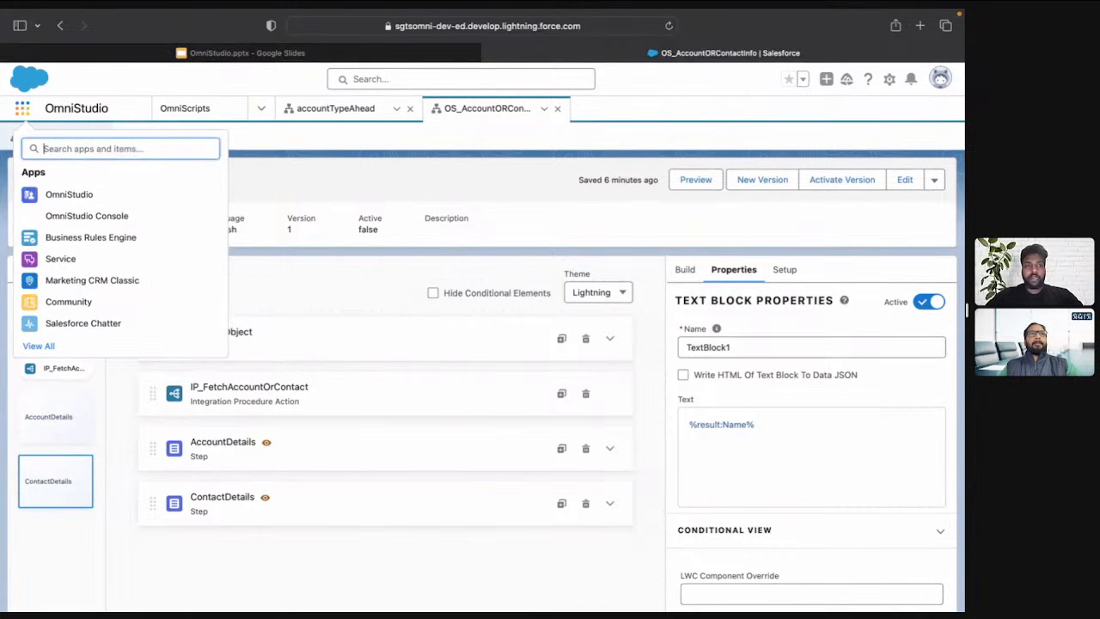
text(contact)
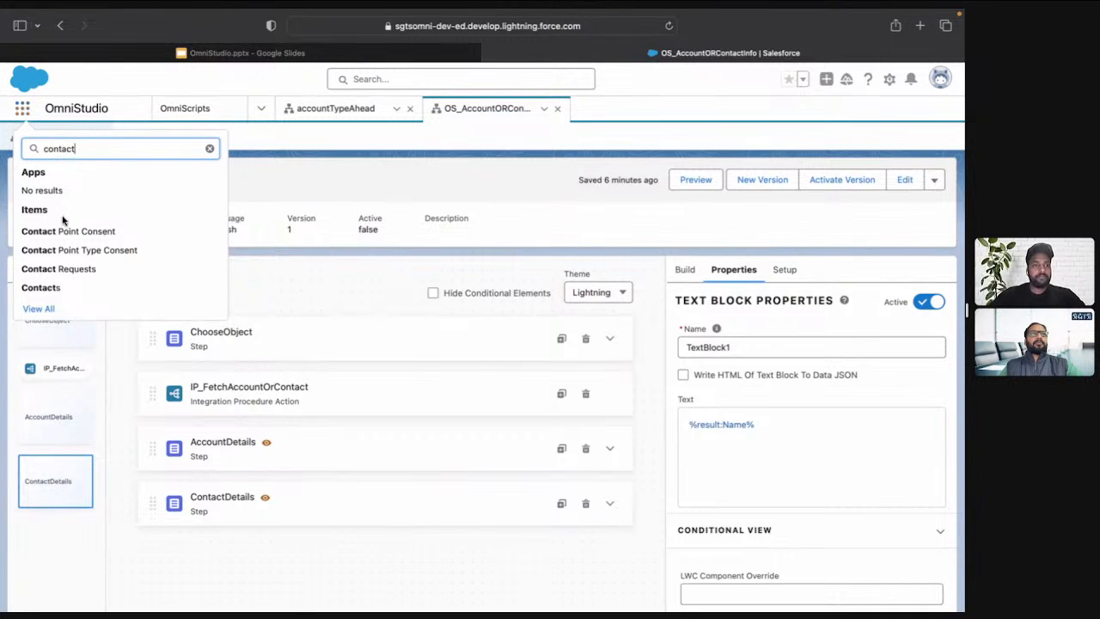
click(73, 288)
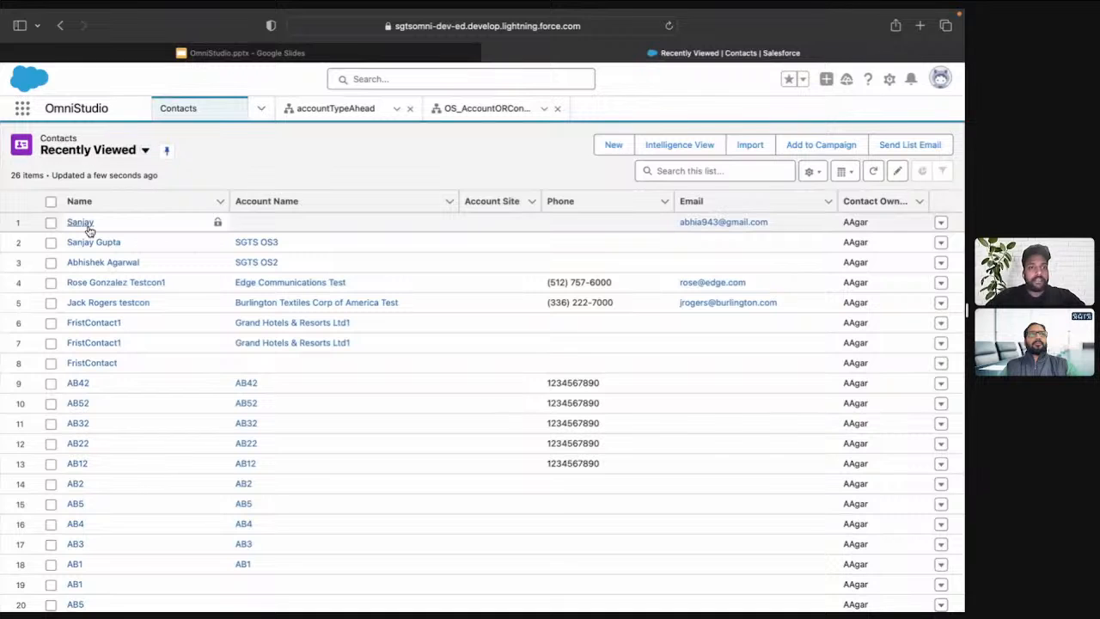
click(80, 222)
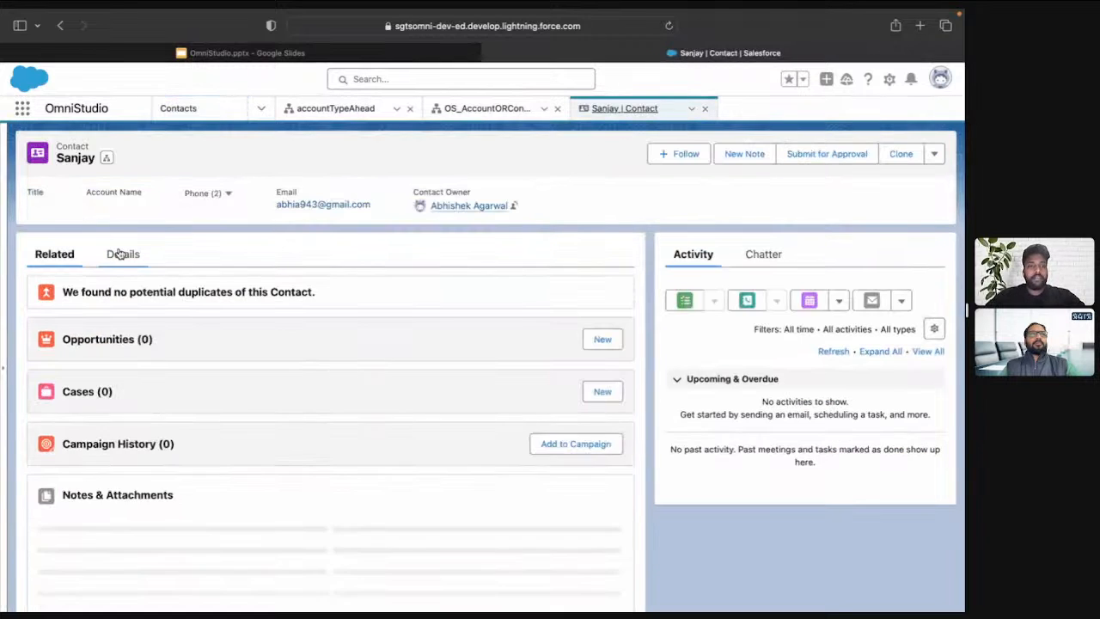
click(120, 253)
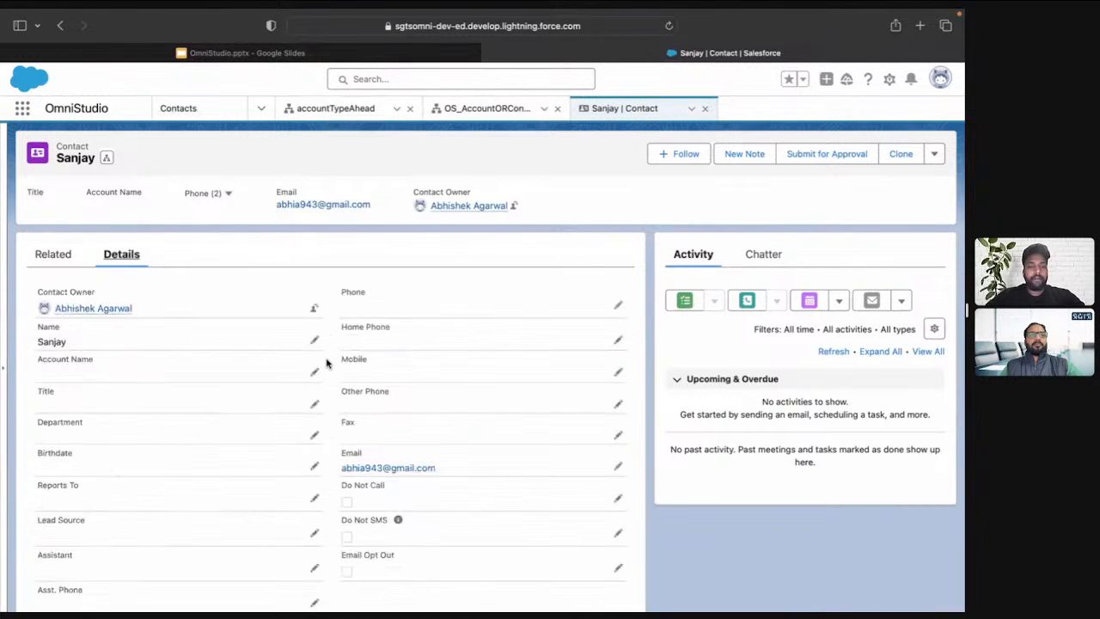
scroll(326, 363, down, 6)
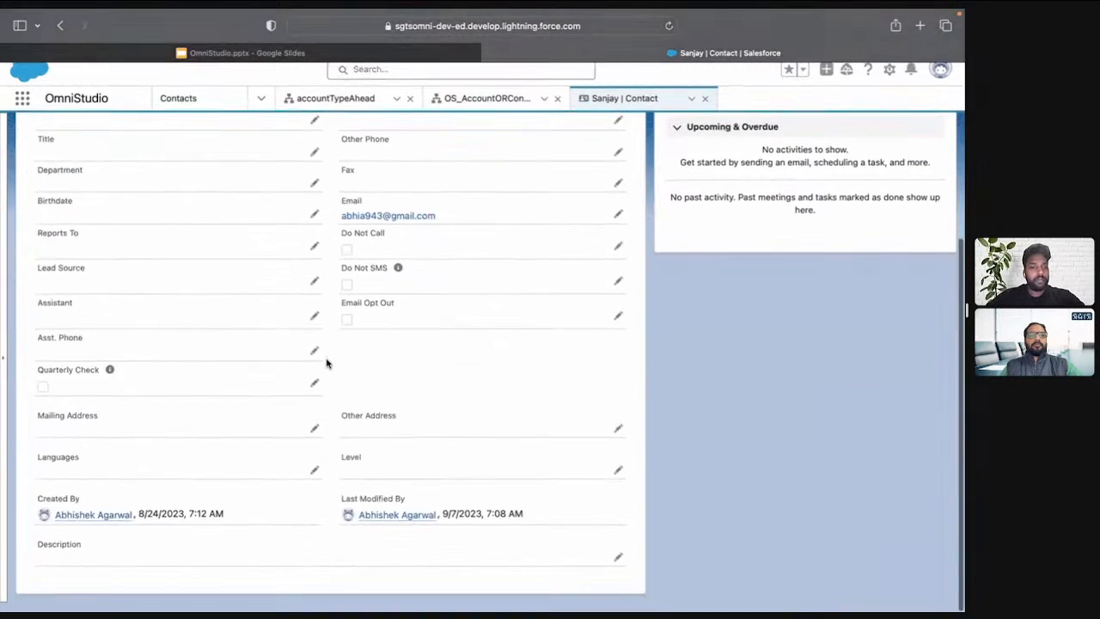
scroll(326, 364, up, 7)
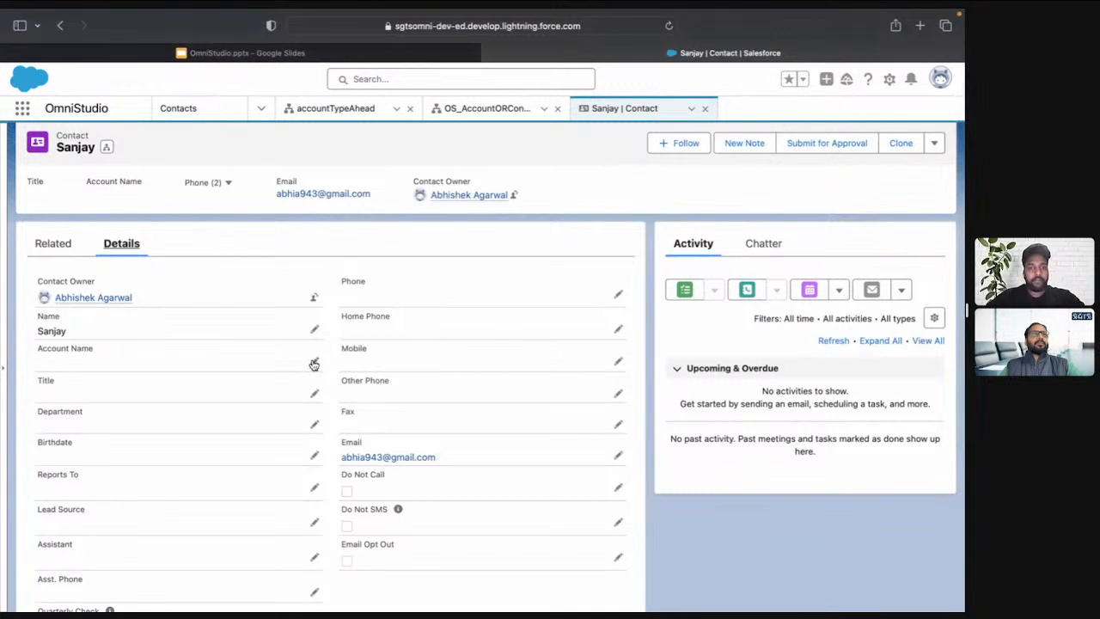
Try the contact's Account Name lookup by searching for SGTS and picking SGTS OS3, then clear it and discard the changes
click(314, 364)
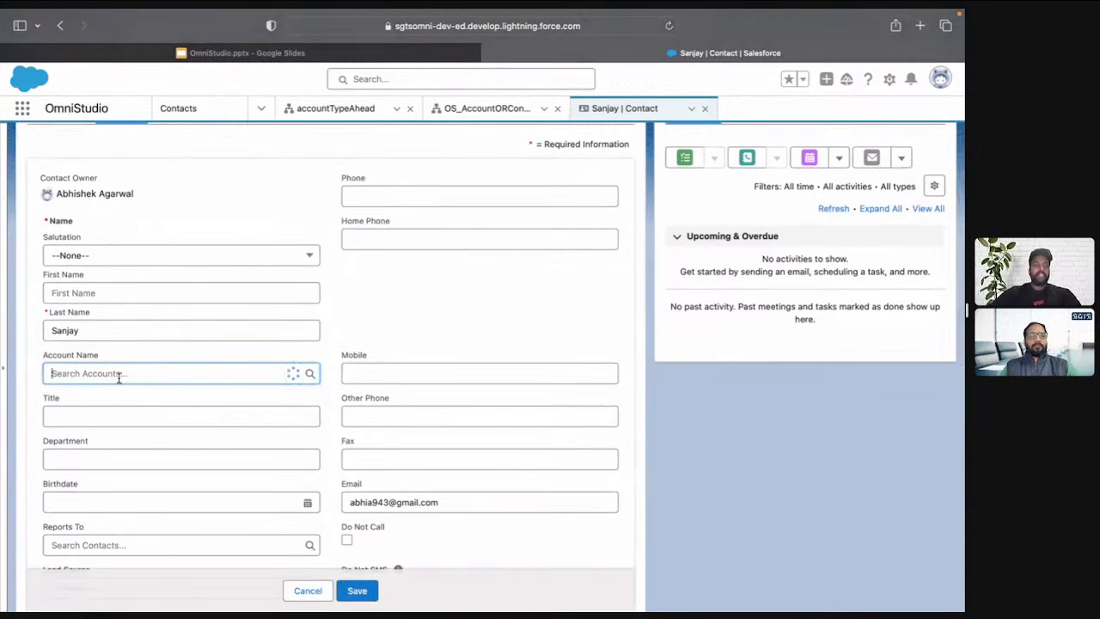
click(119, 376)
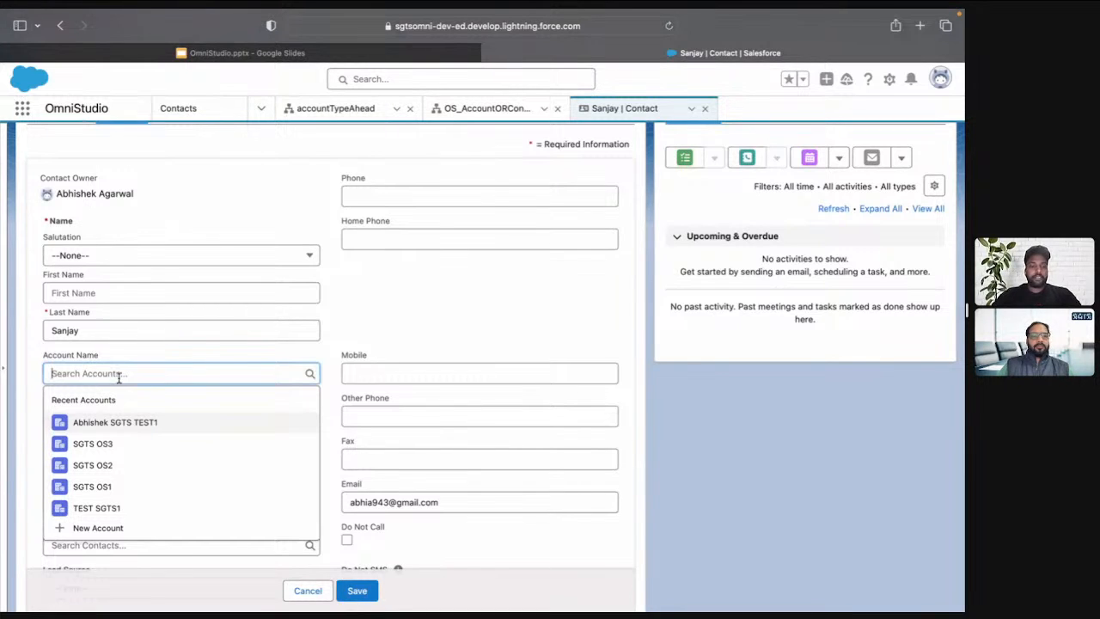
text(SGTS)
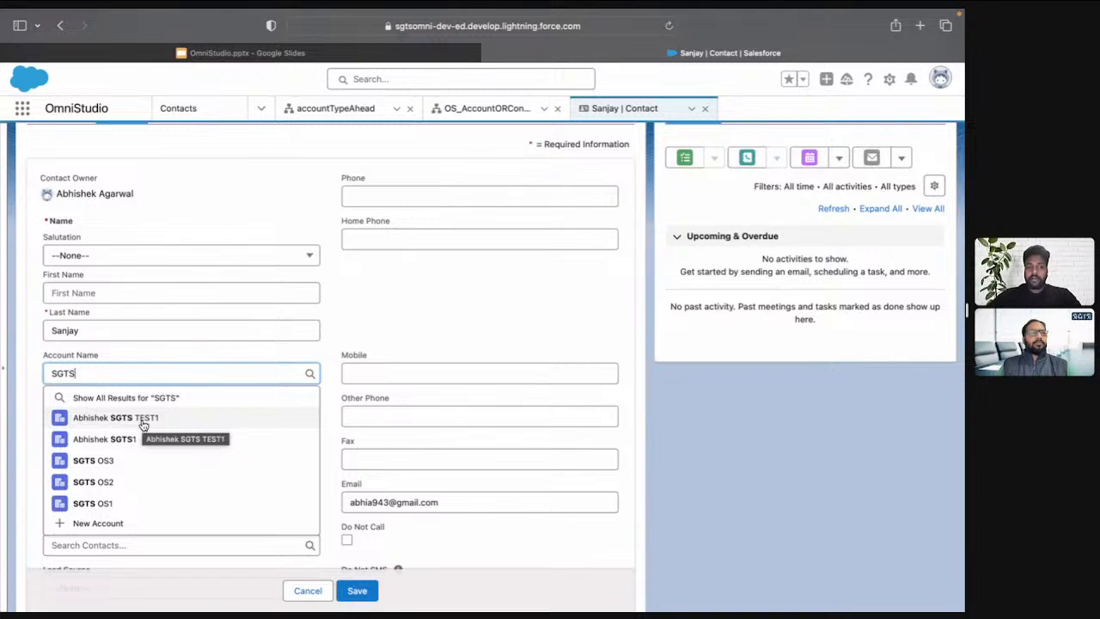
click(109, 460)
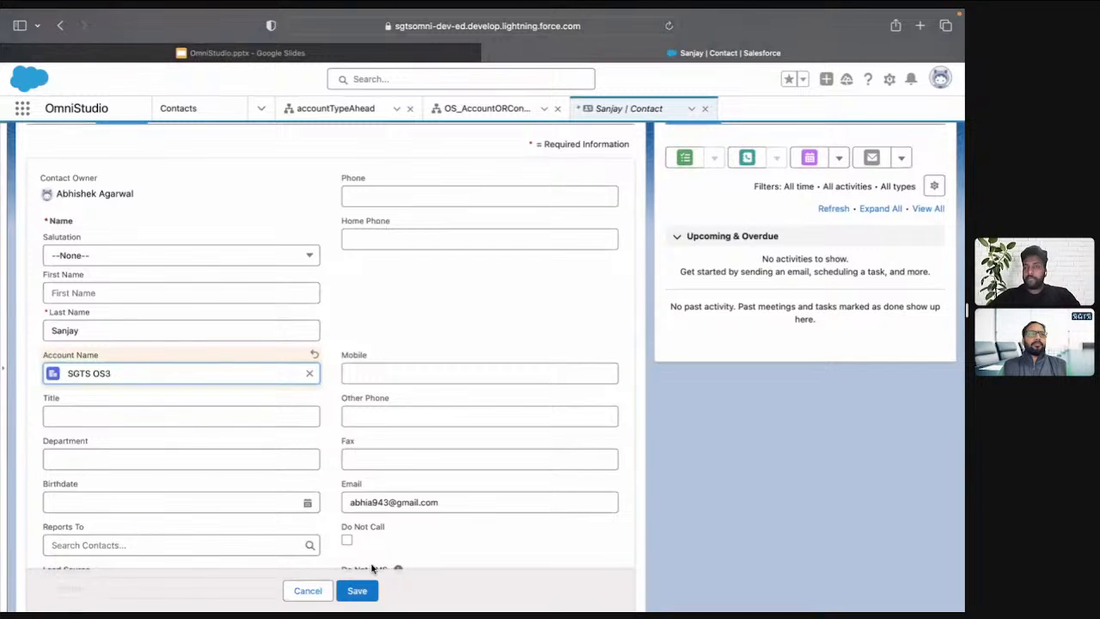
click(310, 373)
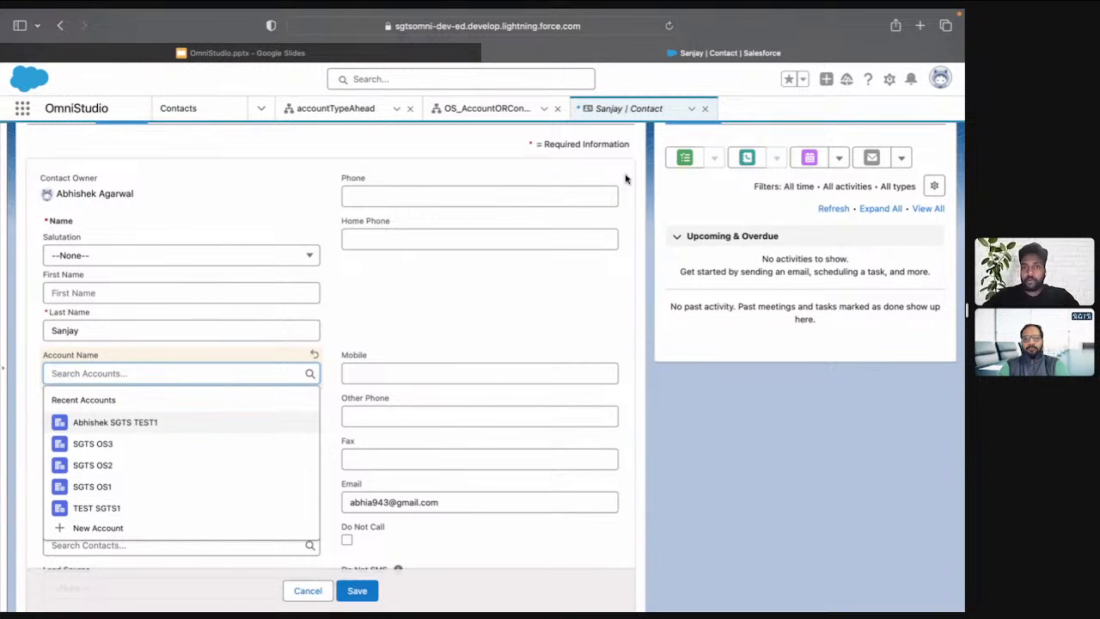
click(705, 111)
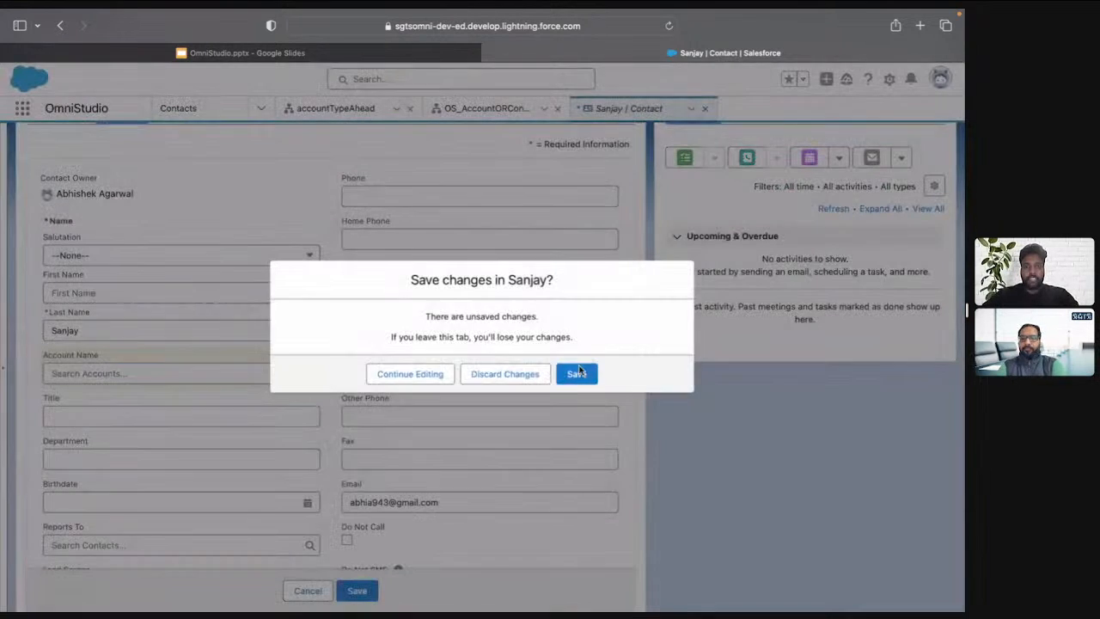
click(520, 375)
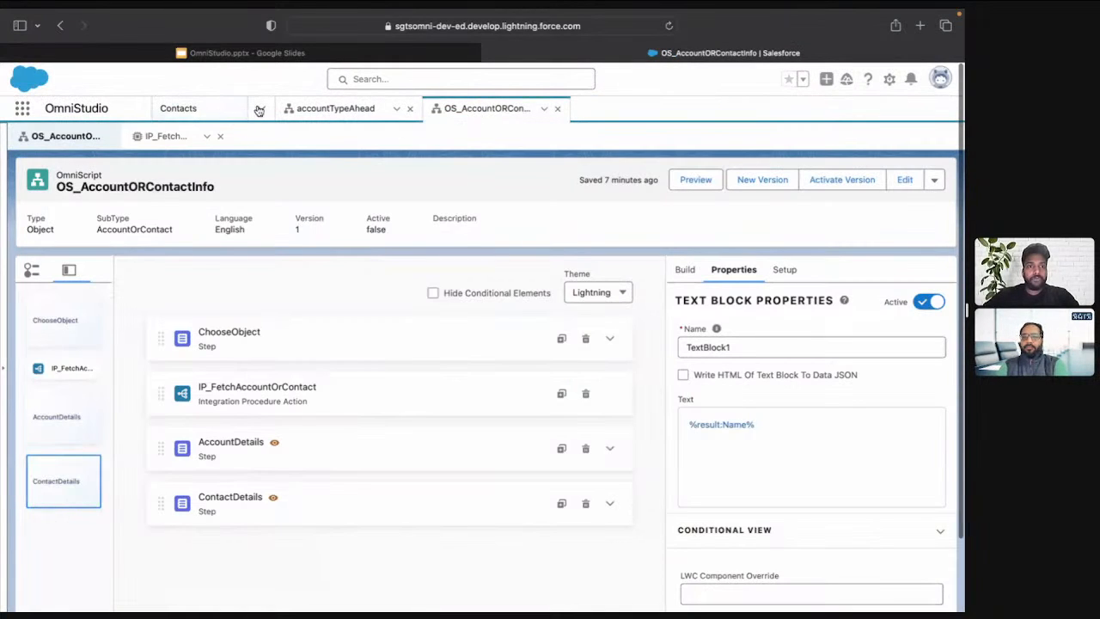
Go to the OmniScripts list and start a new OmniScript named OS_TypeAheadBlock
click(259, 110)
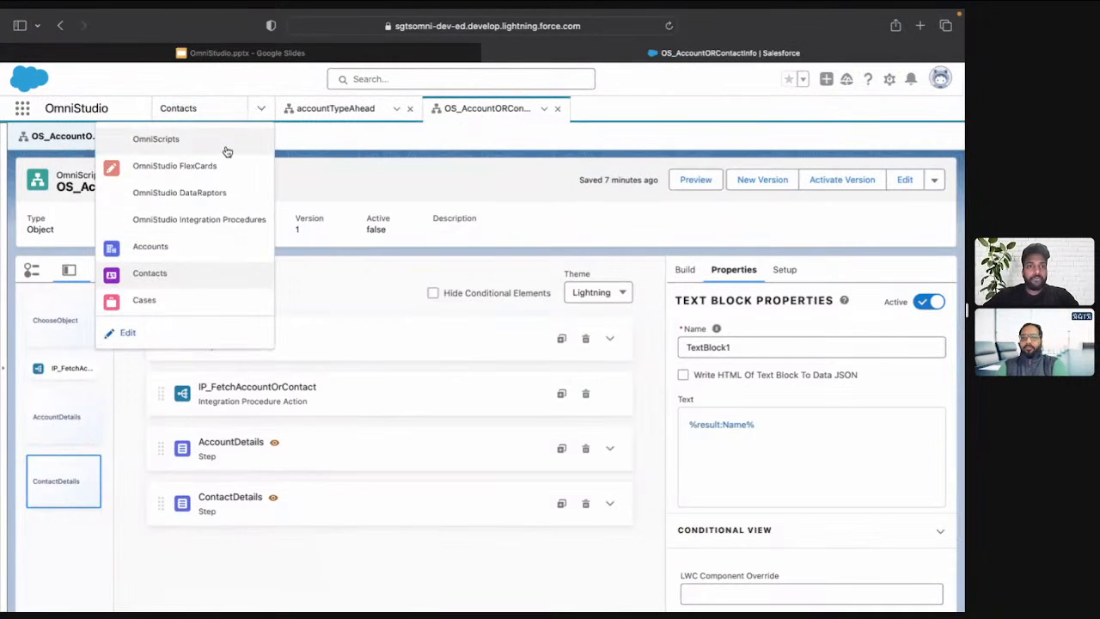
click(157, 140)
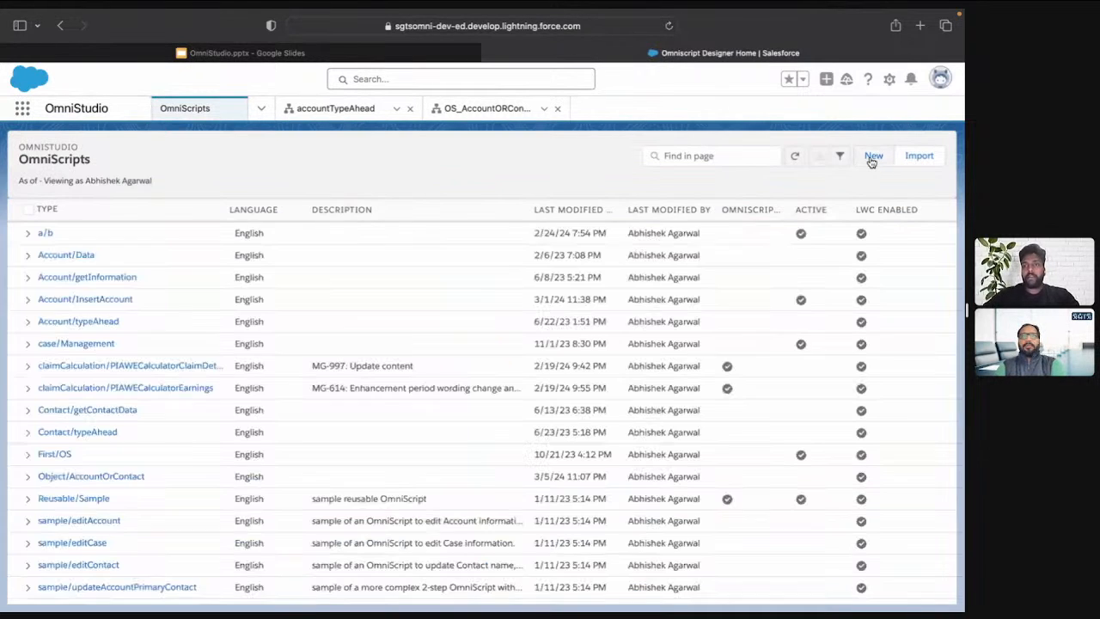
click(873, 157)
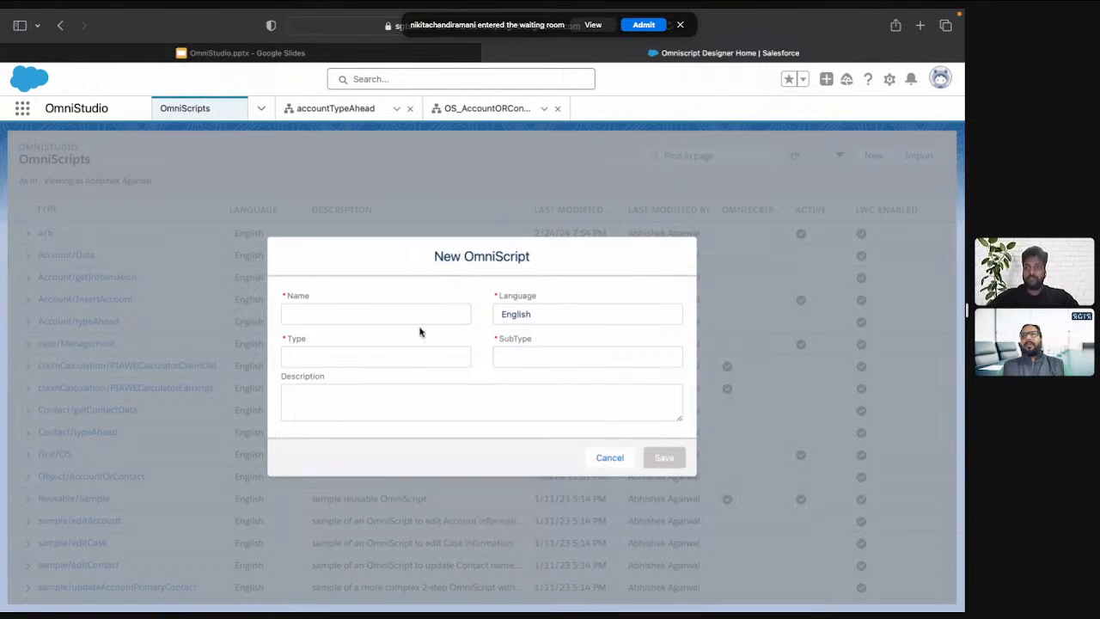
double_click(468, 257)
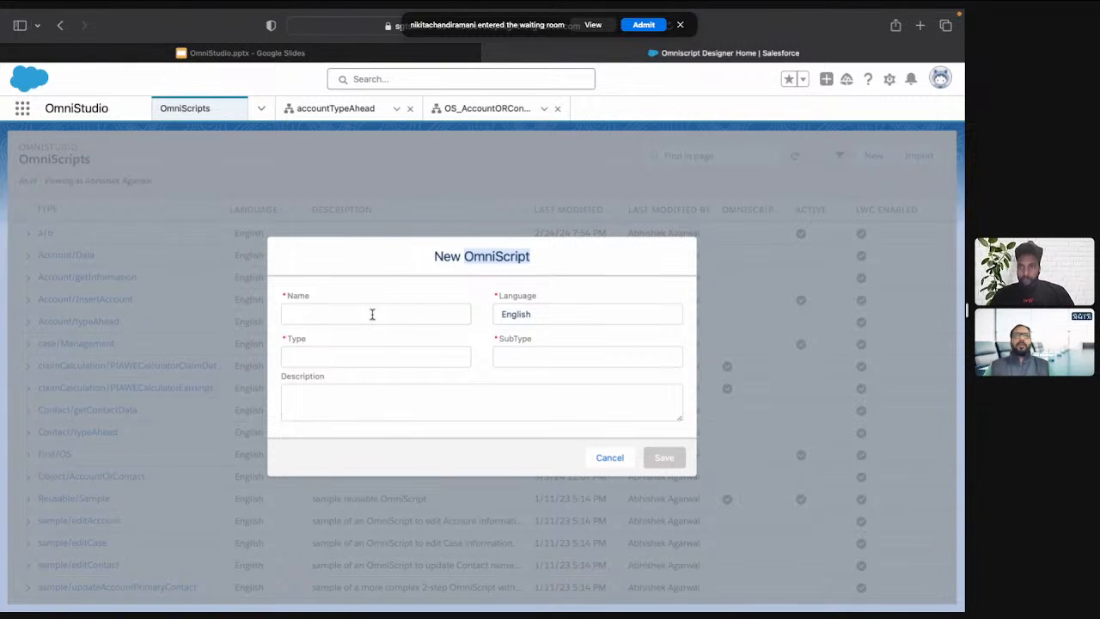
click(472, 264)
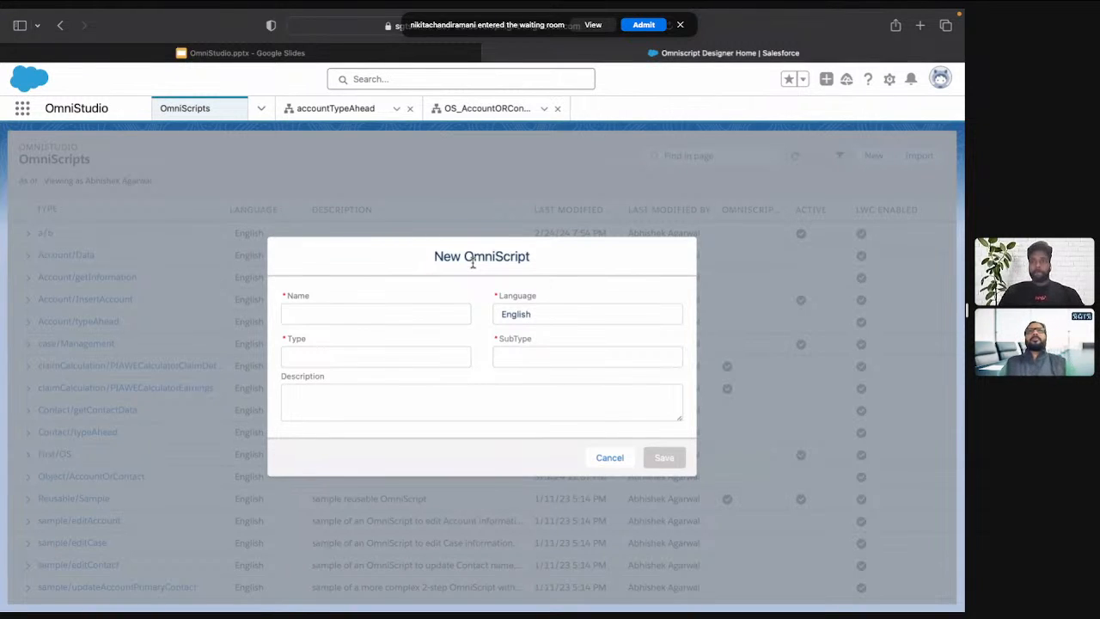
click(371, 312)
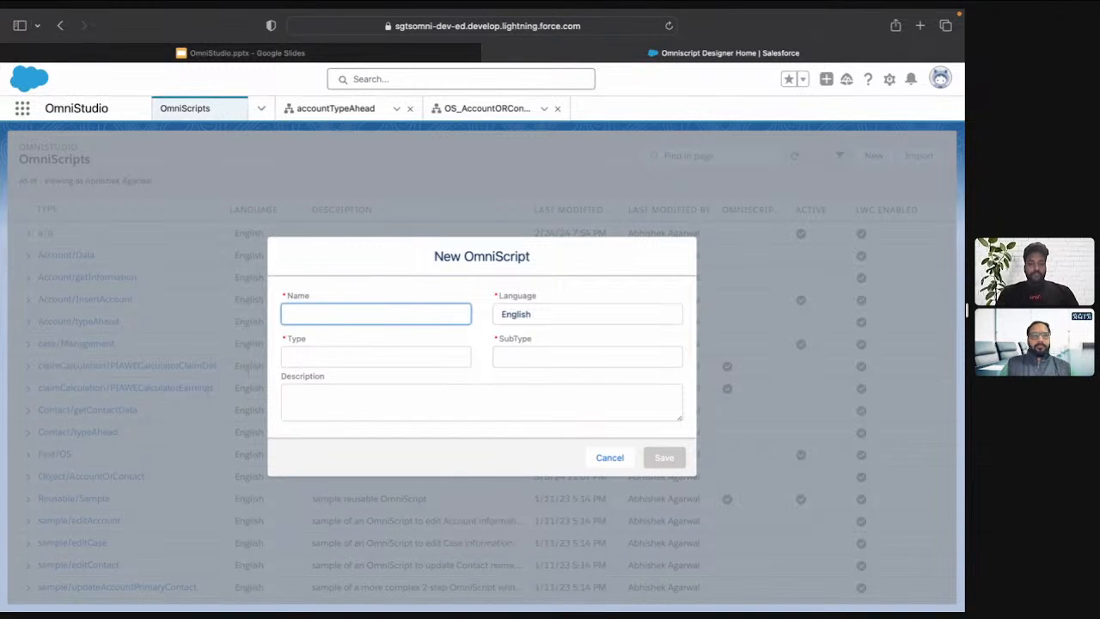
text(OS_Typ)
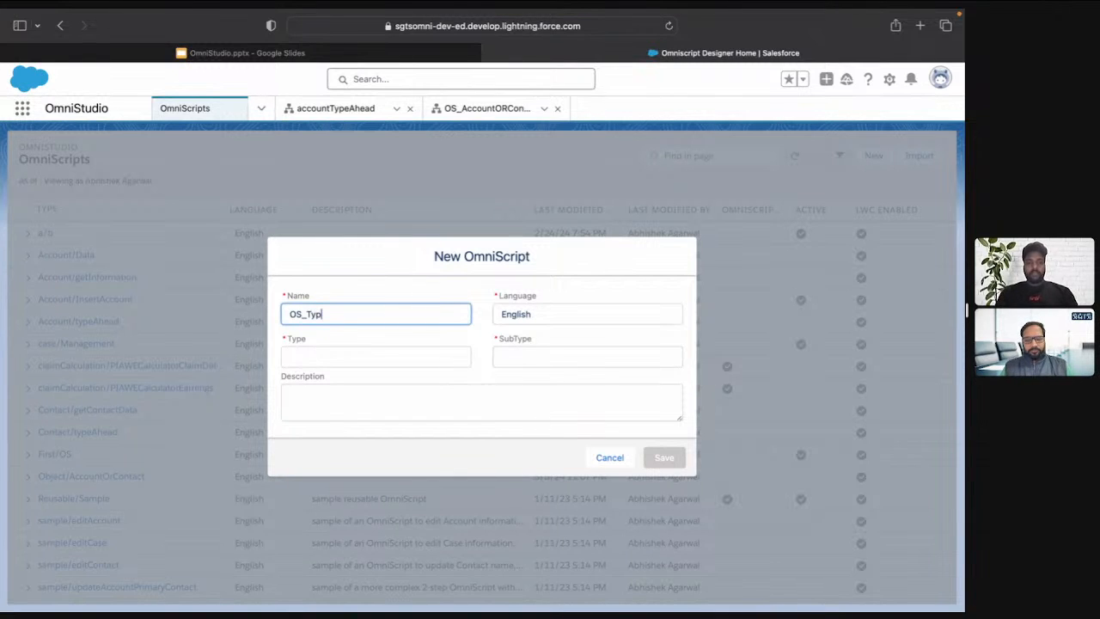
text(eAheadBl)
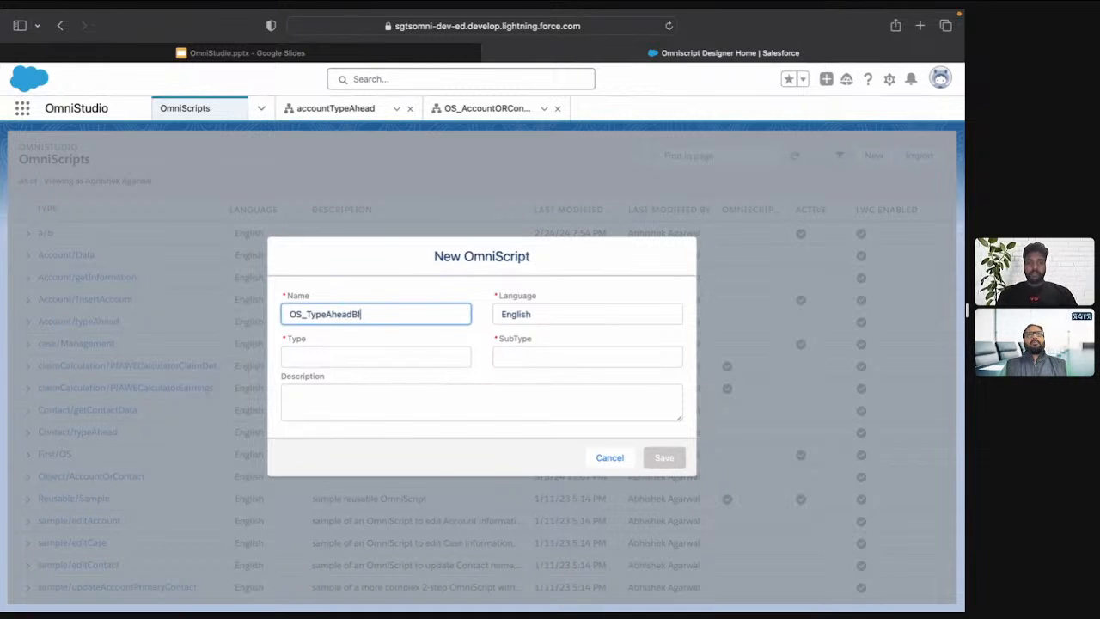
text(oaock)
Set the new OmniScript's type to OS and its subtype to TypeAheadBlock, then save it
key(super+a)
key(super+c)
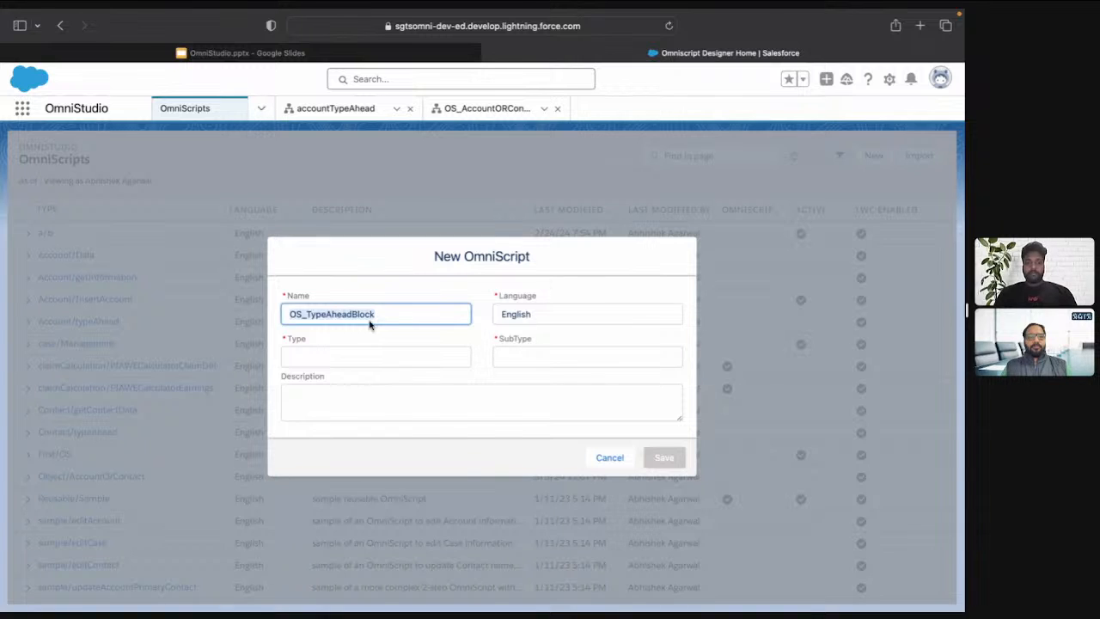
click(363, 354)
text(OS)
key(Tab)
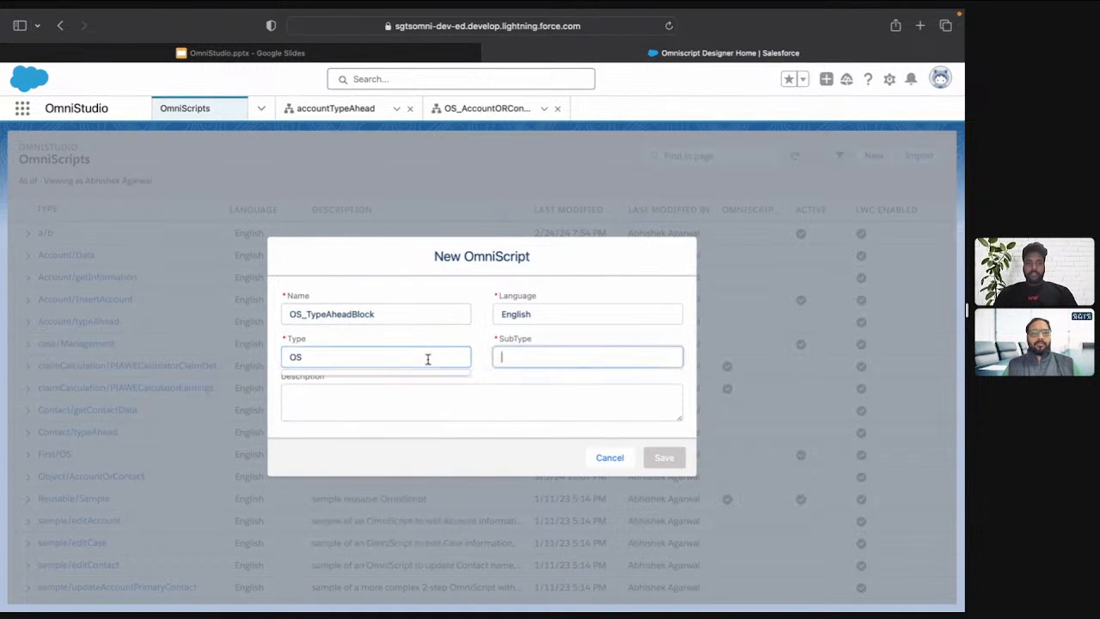
key(super+v)
click(518, 357)
key(BackSpace)
key(BackSpace)
key(BackSpace)
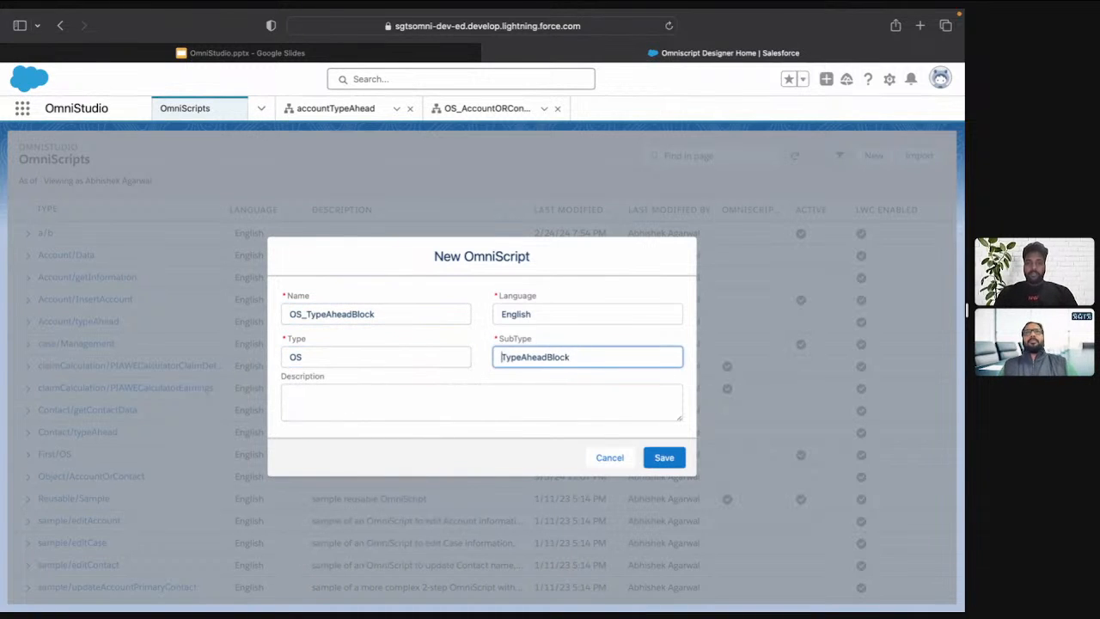
click(662, 460)
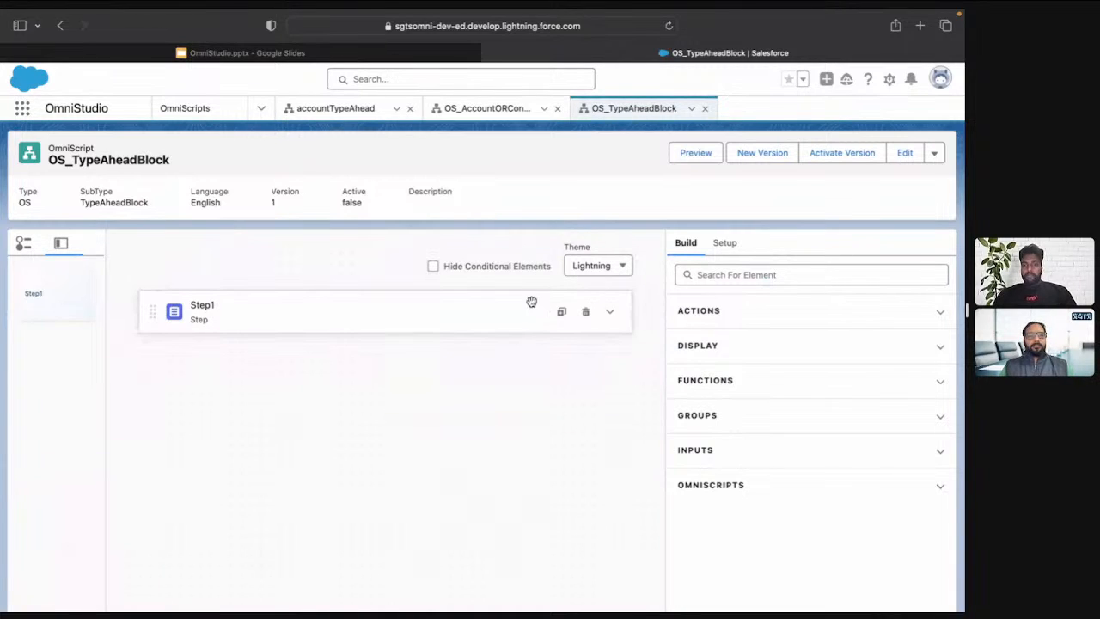
Rename the OmniScript's Step1 element as SelectAccount
click(533, 300)
double_click(727, 316)
text(A)
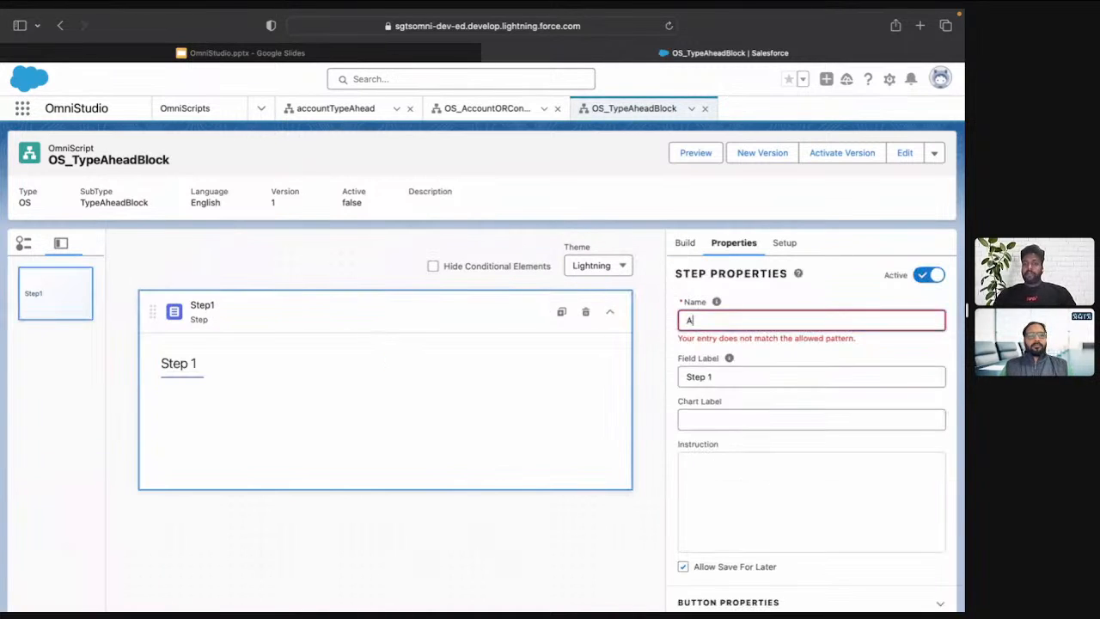
text(ccount)
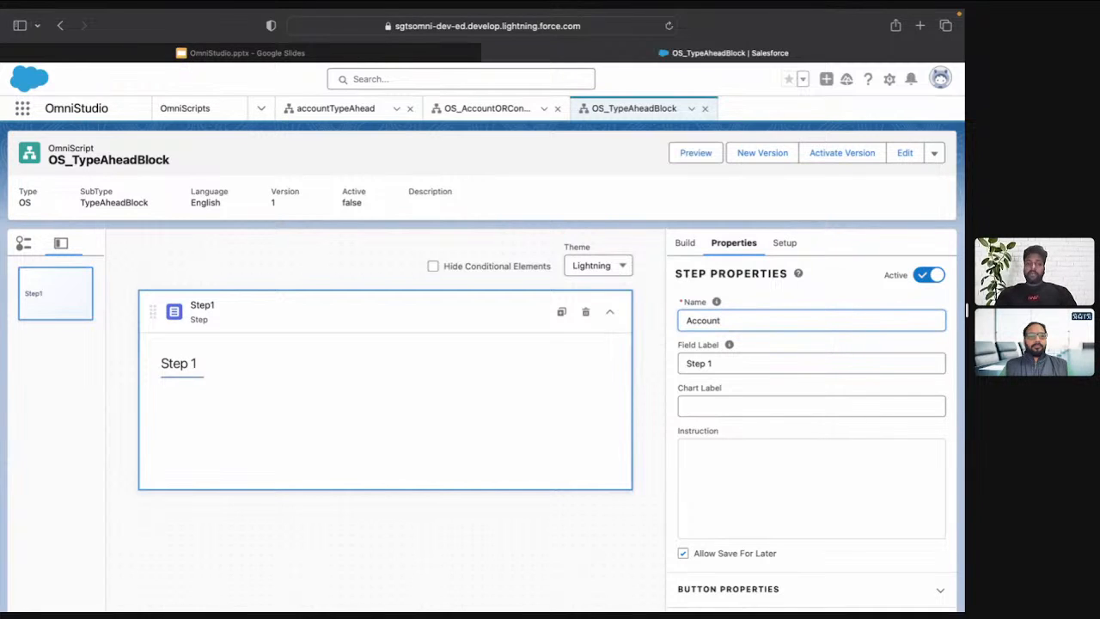
text(Select)
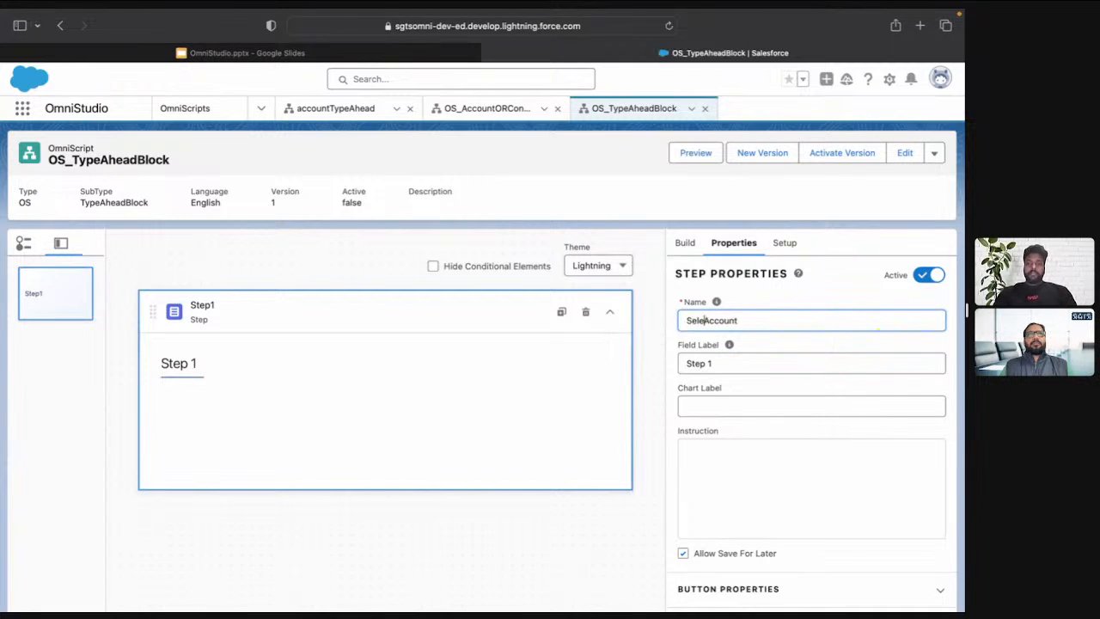
key(End)
key(Tab)
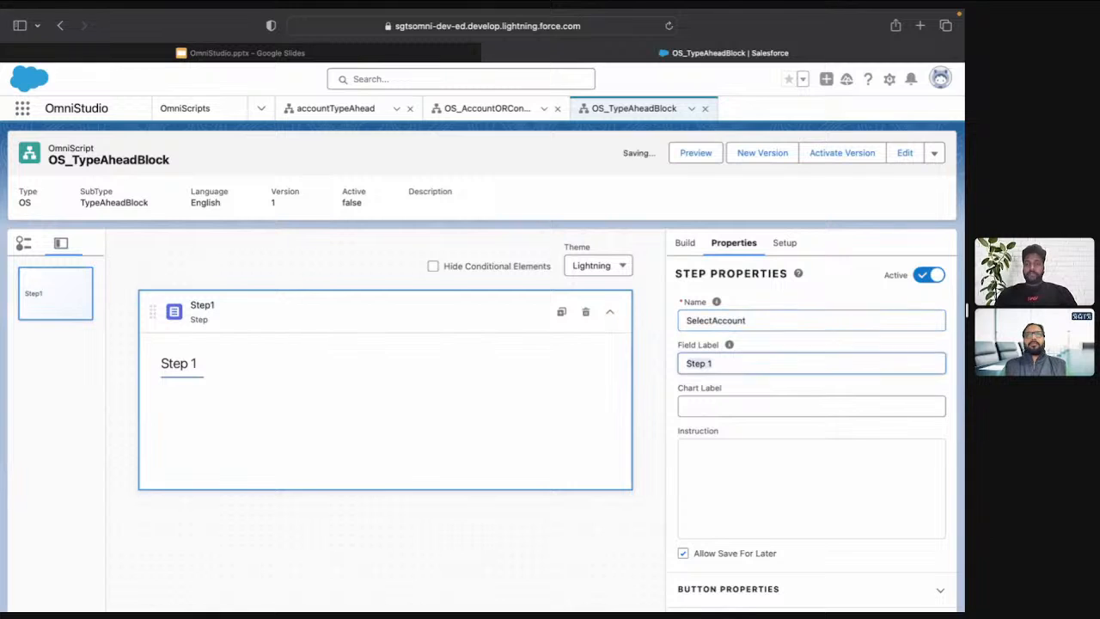
Label the SelectAccount step Select Account and place a Type Ahead Block inside it
text(SelectAccount)
click(712, 363)
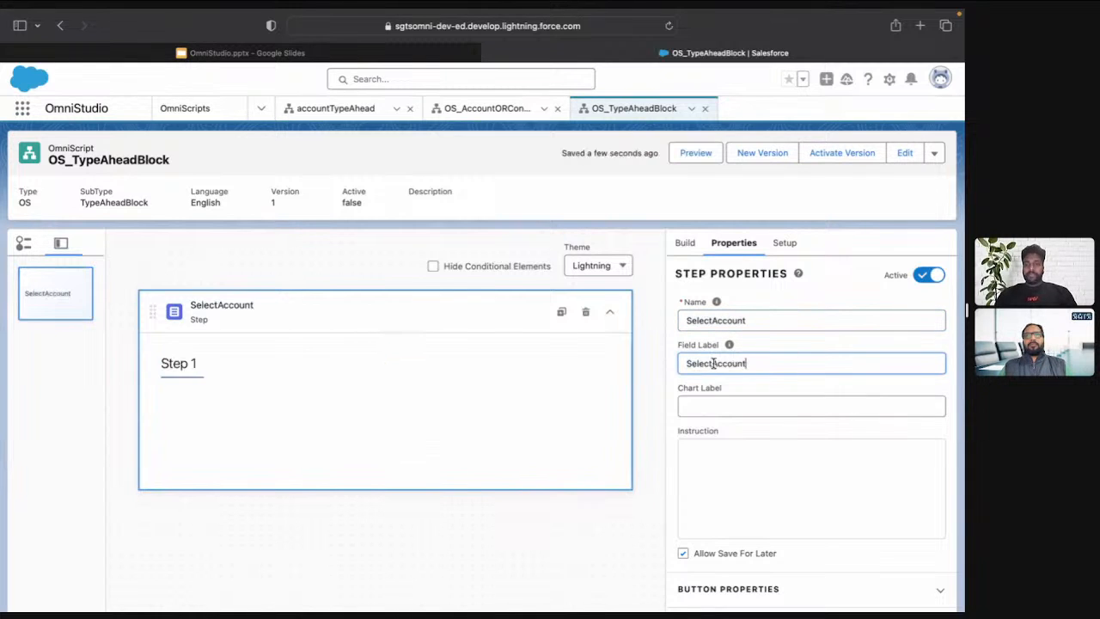
click(684, 243)
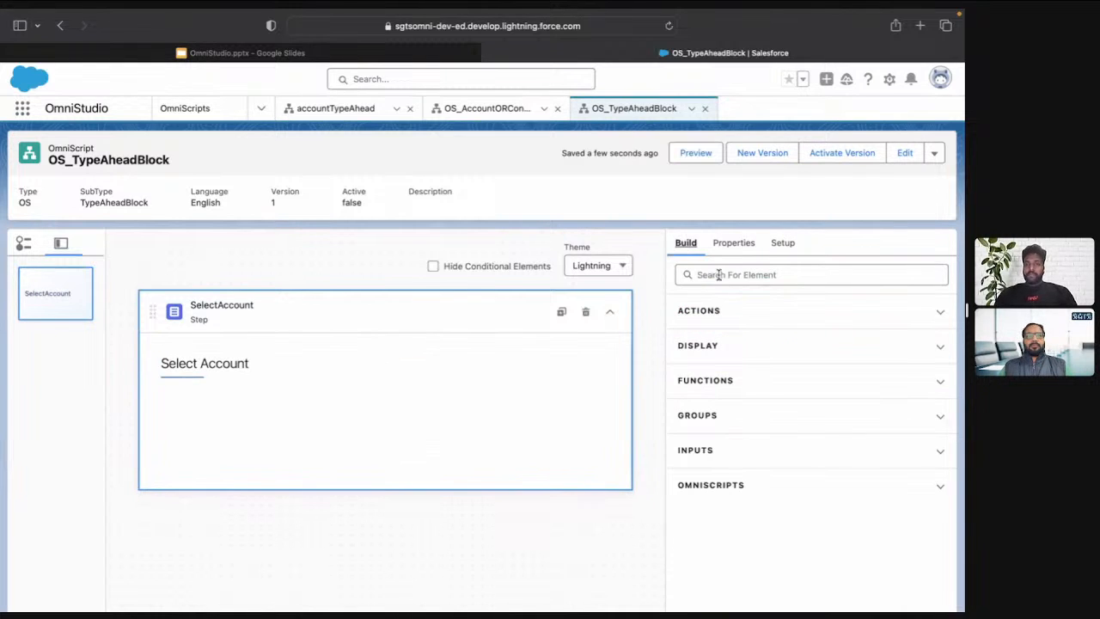
click(715, 274)
text(type)
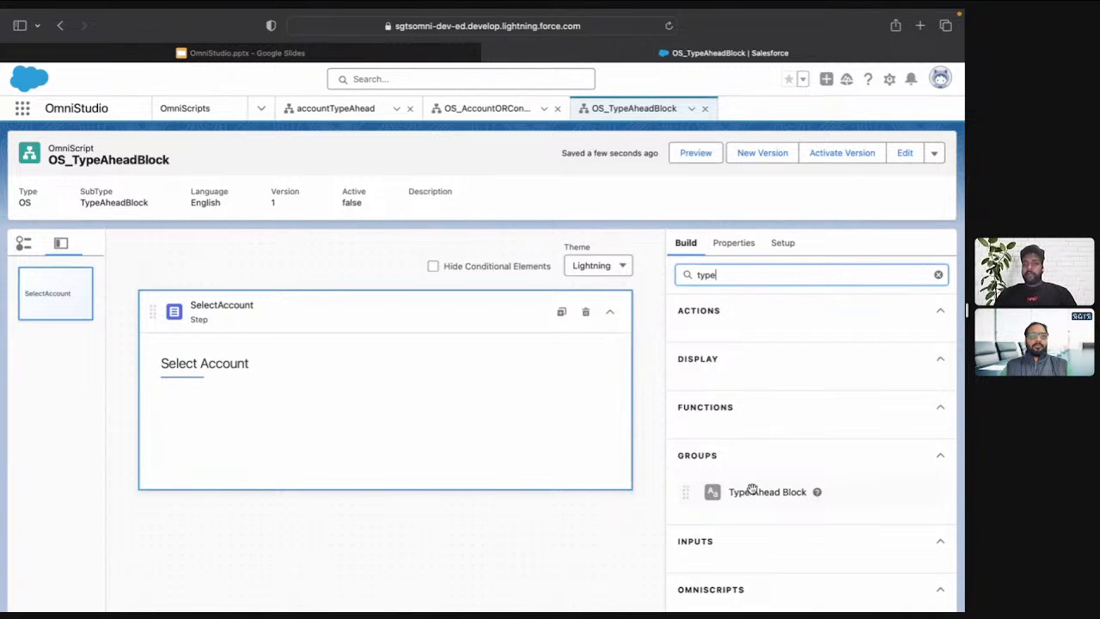
drag(759, 499, 482, 404)
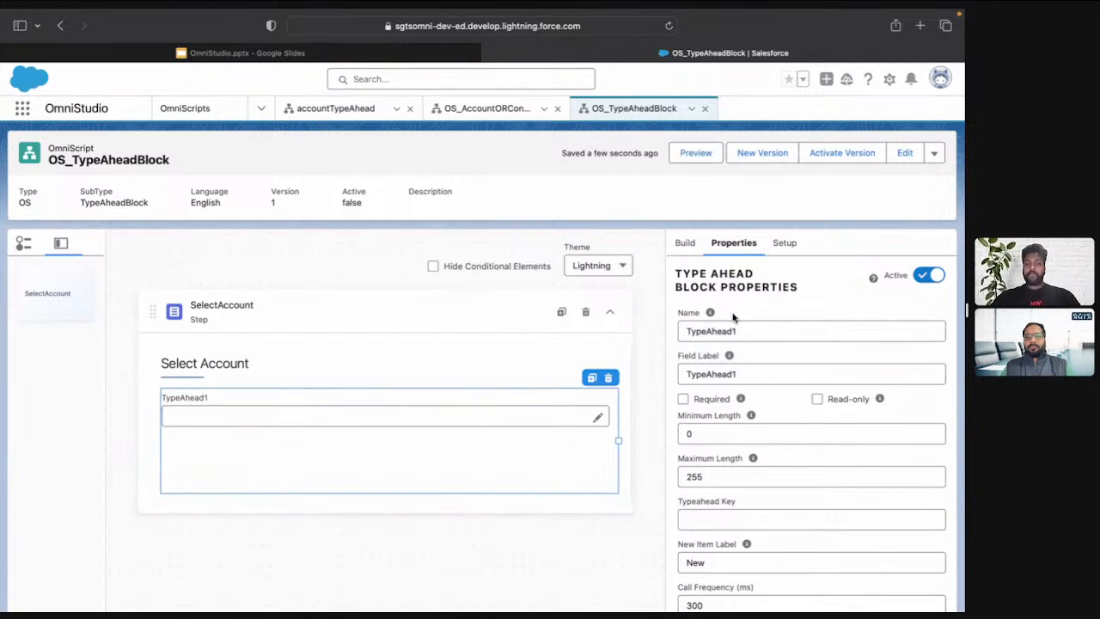
Name the Type Ahead Block SearchAccount and set its field label to Search Account
double_click(756, 329)
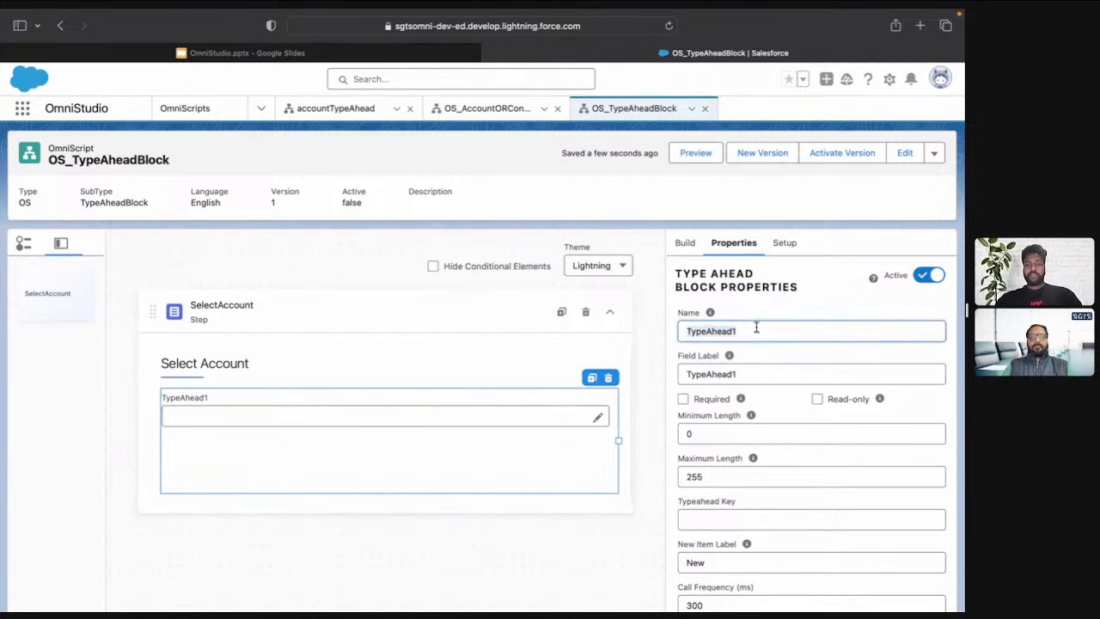
text(Search)
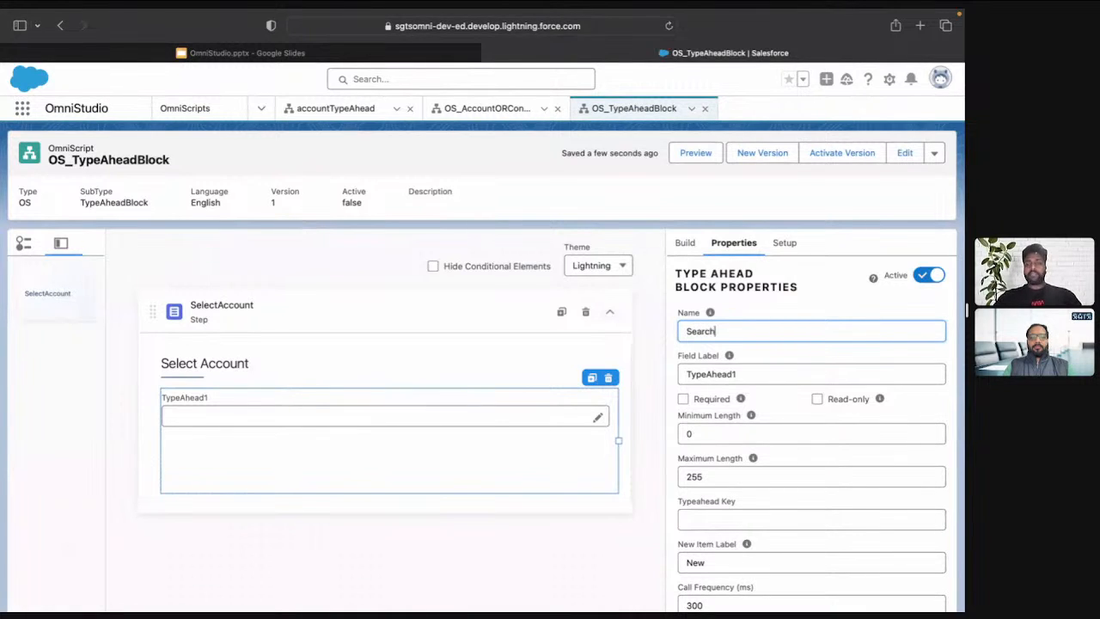
text(Account)
key(super+a)
key(super+c)
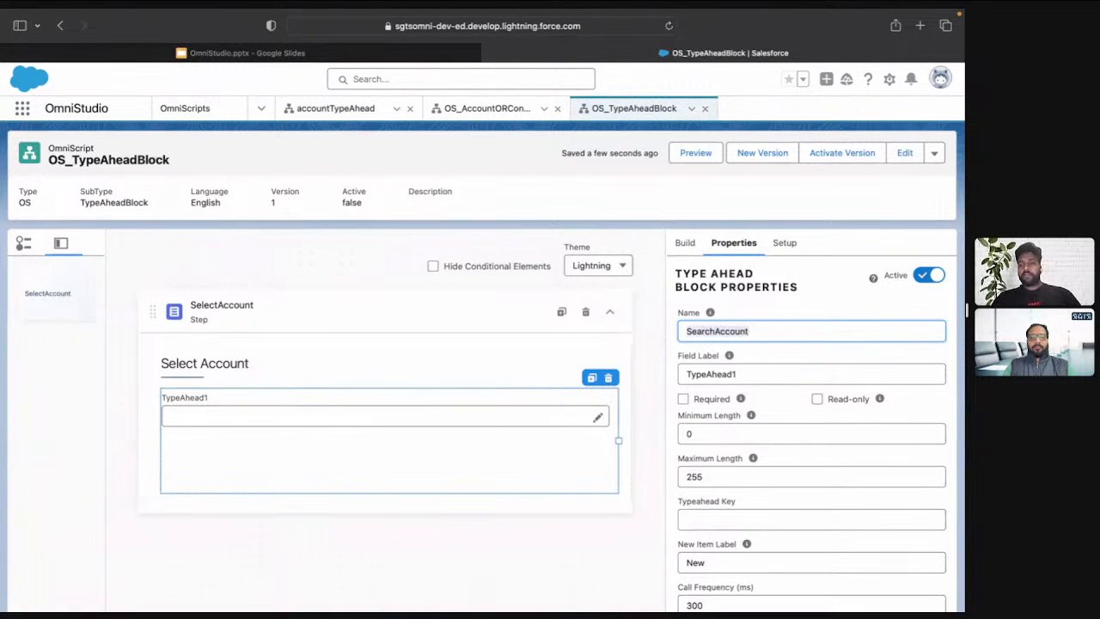
key(Tab)
key(Tab)
key(shift+Tab)
key(super+v)
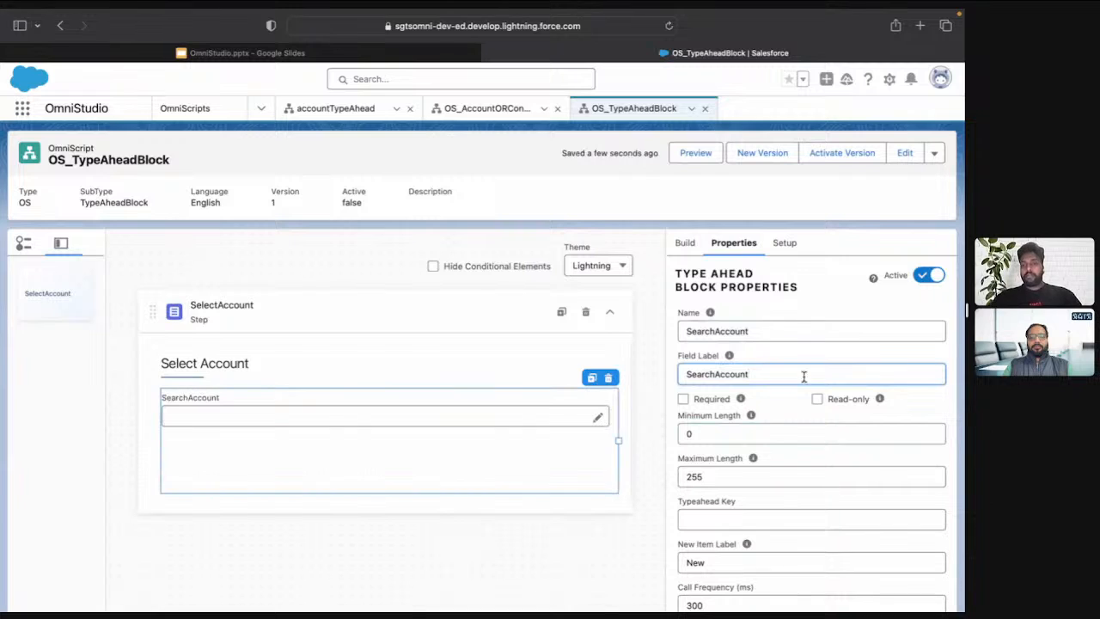
click(714, 375)
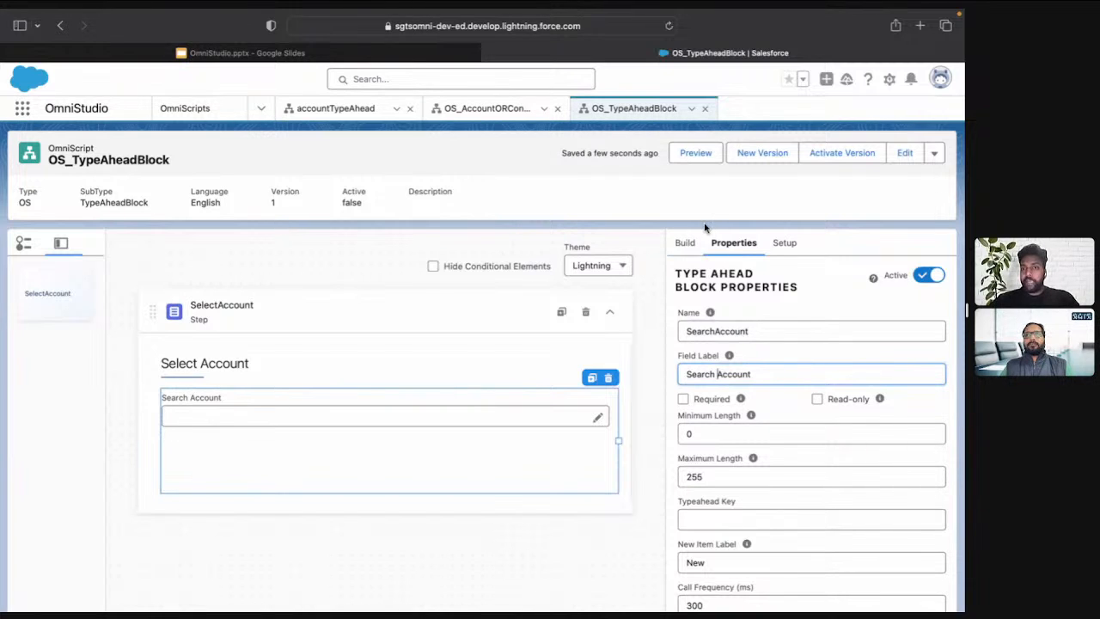
Add a DataRaptor Extract Action inside the Search Account type ahead block
click(687, 244)
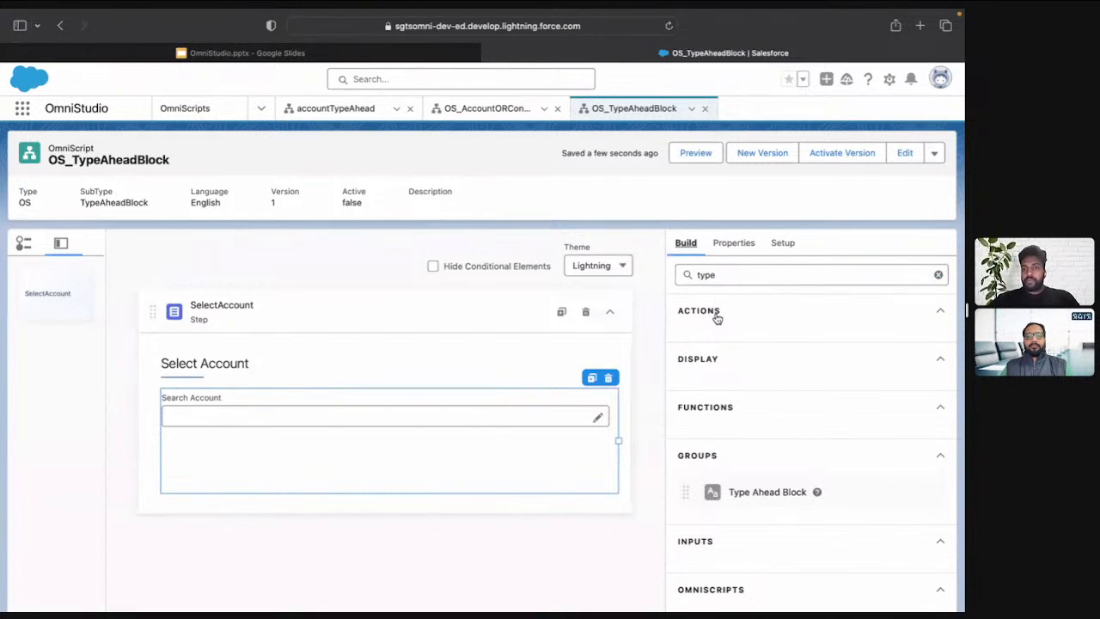
click(715, 313)
double_click(719, 277)
key(BackSpace)
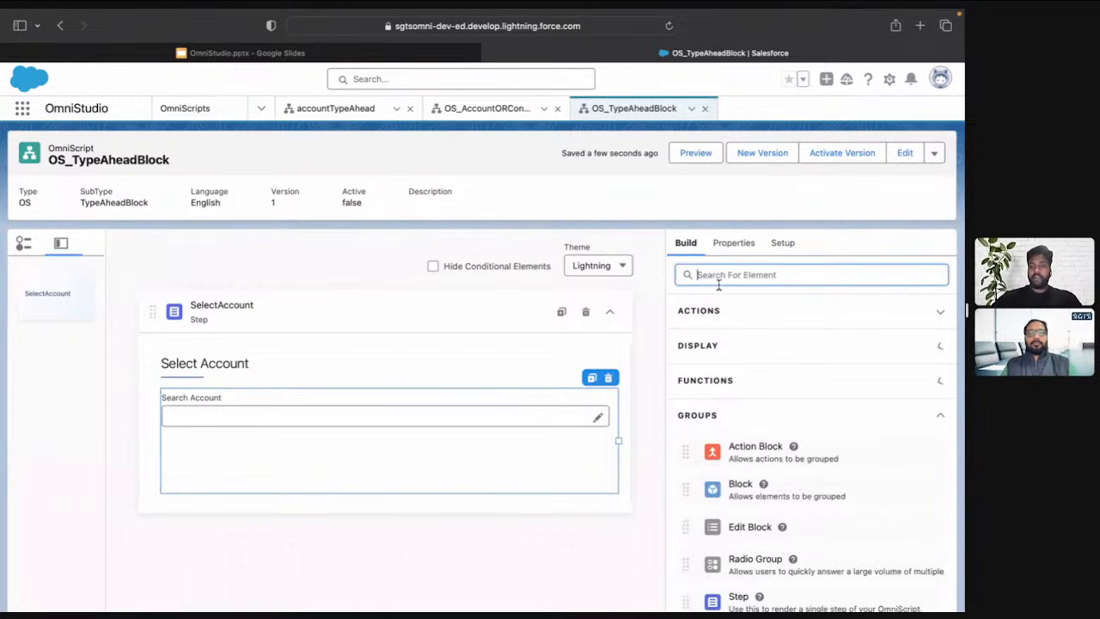
scroll(757, 465, down, 1)
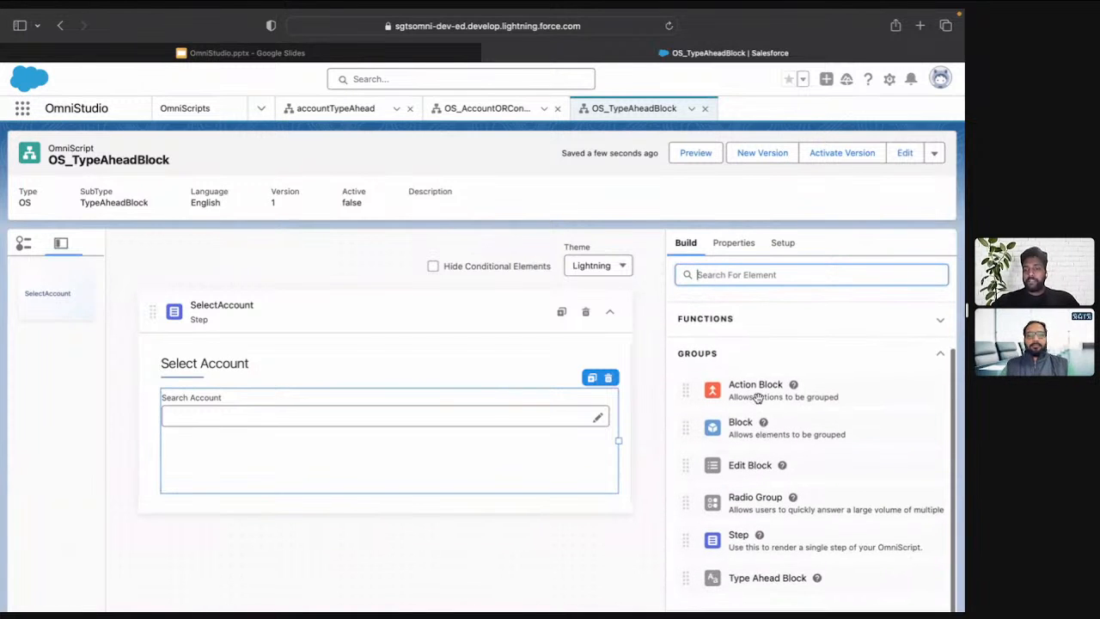
scroll(757, 386, up, 2)
click(726, 320)
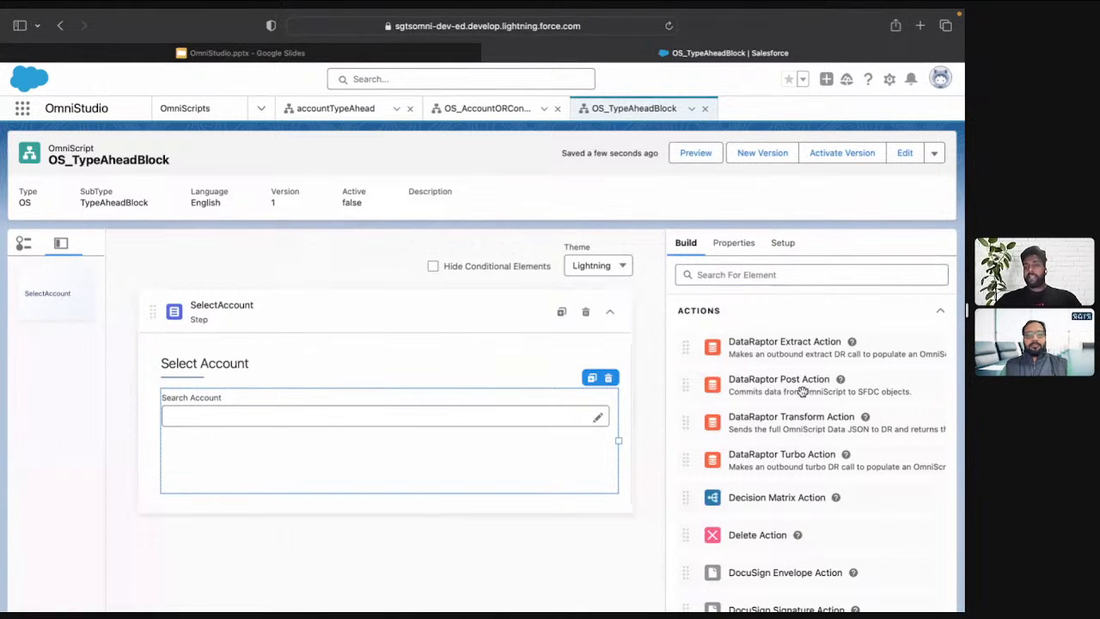
drag(783, 351, 518, 444)
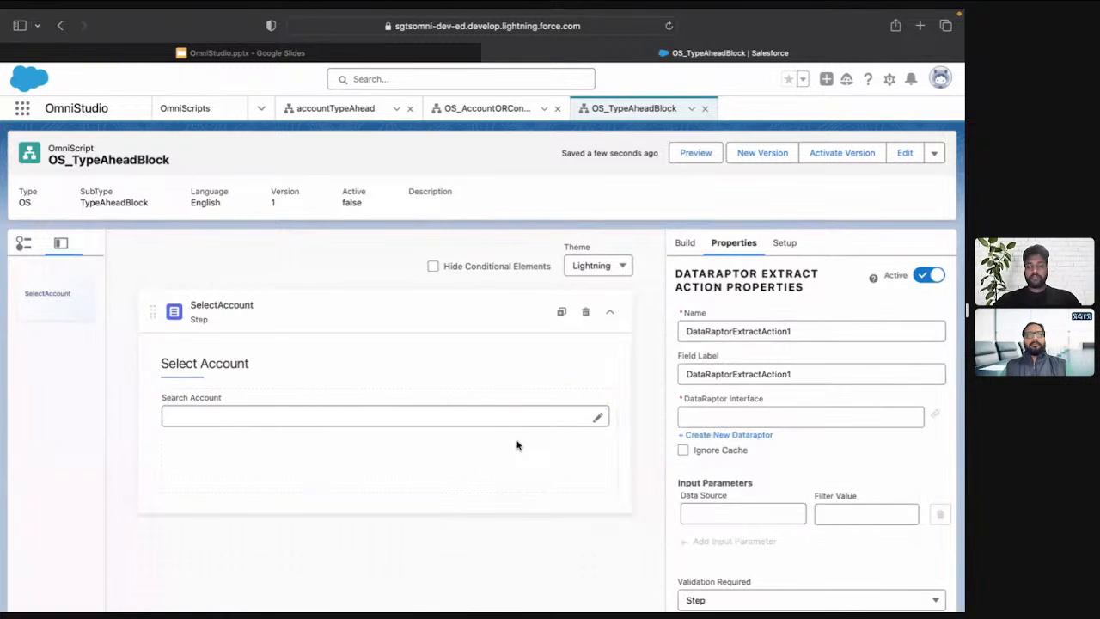
click(555, 393)
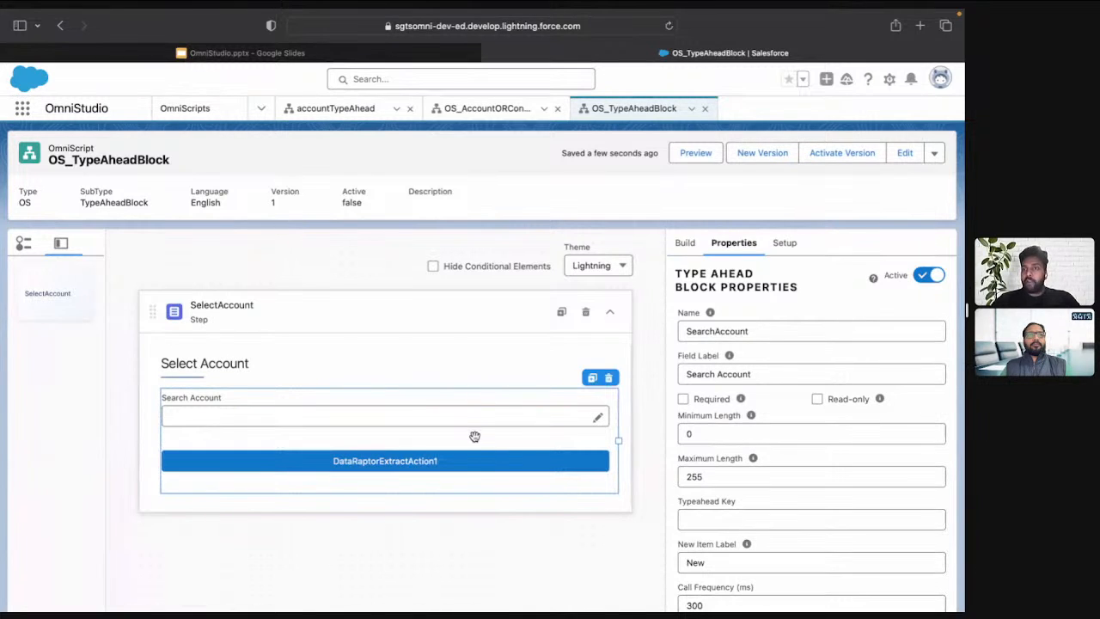
click(478, 462)
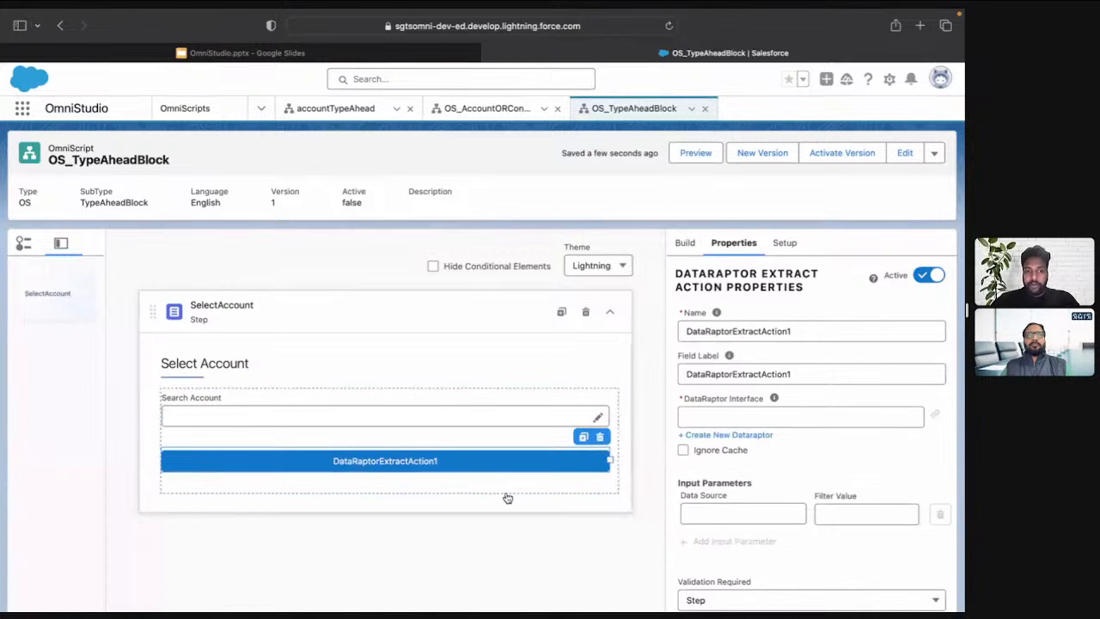
Try moving the extract action below the step and back into the Search Account block, and try placing another DataRaptor Extract Action there
click(505, 492)
click(503, 460)
drag(503, 460, 429, 526)
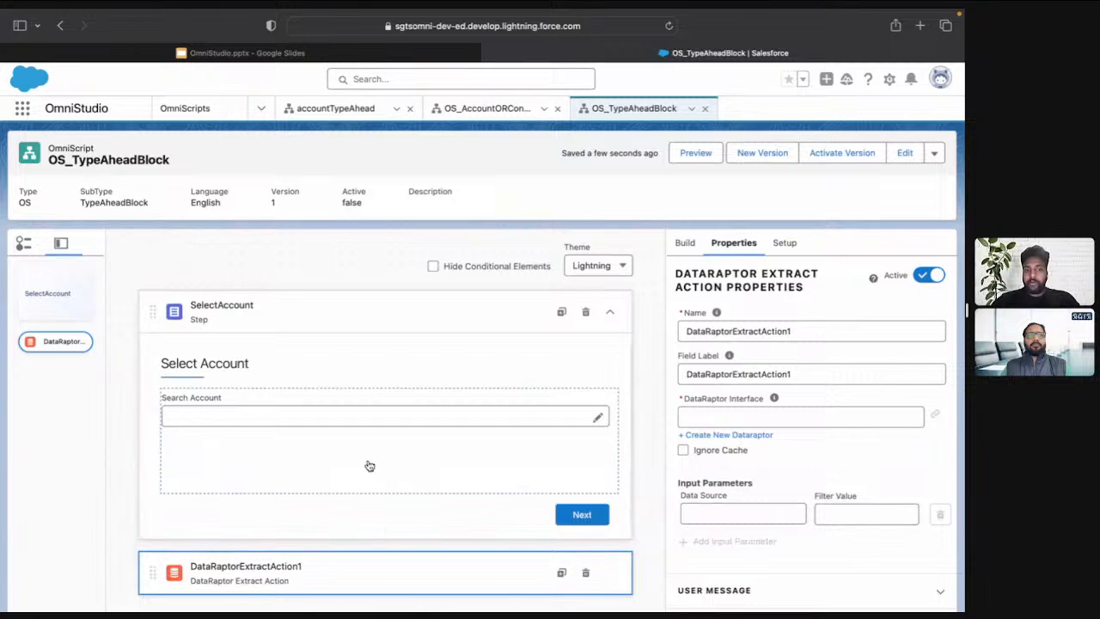
drag(360, 572, 361, 459)
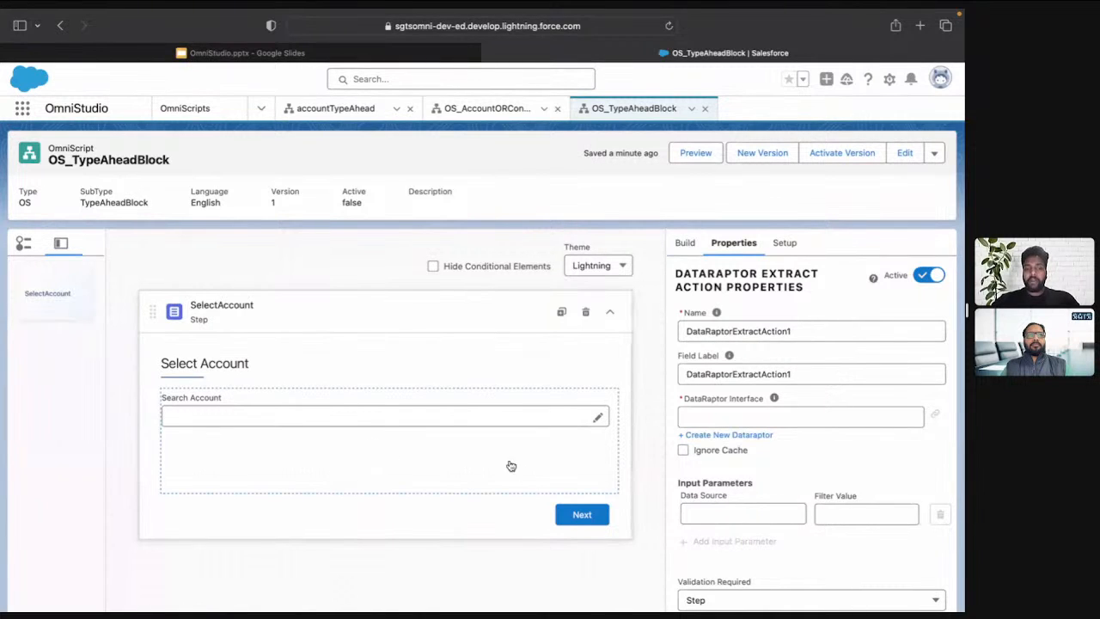
click(494, 432)
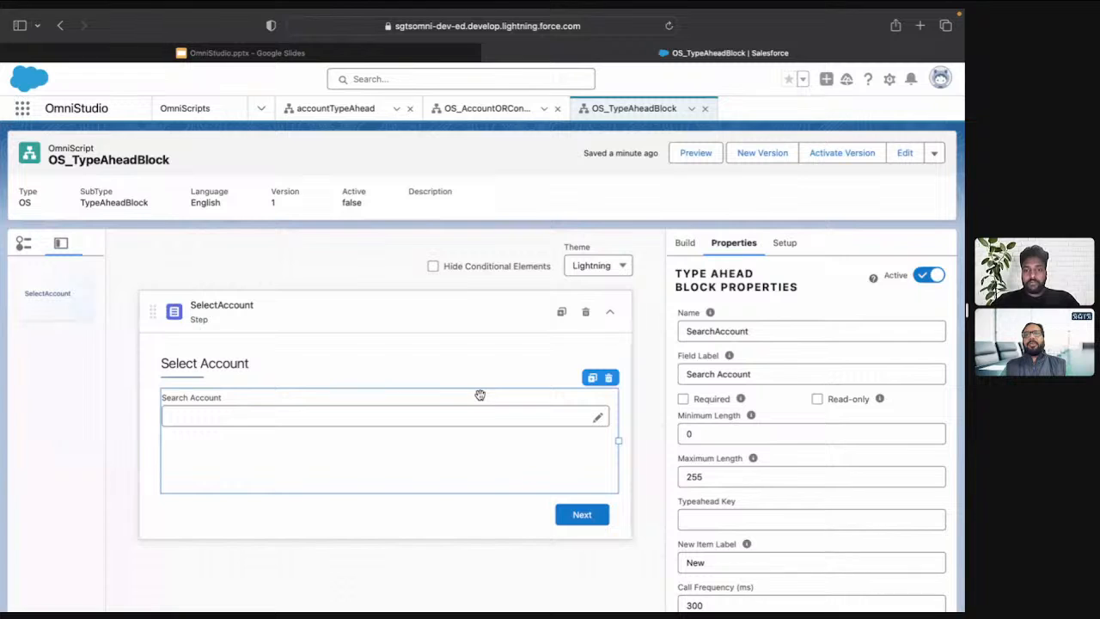
click(686, 244)
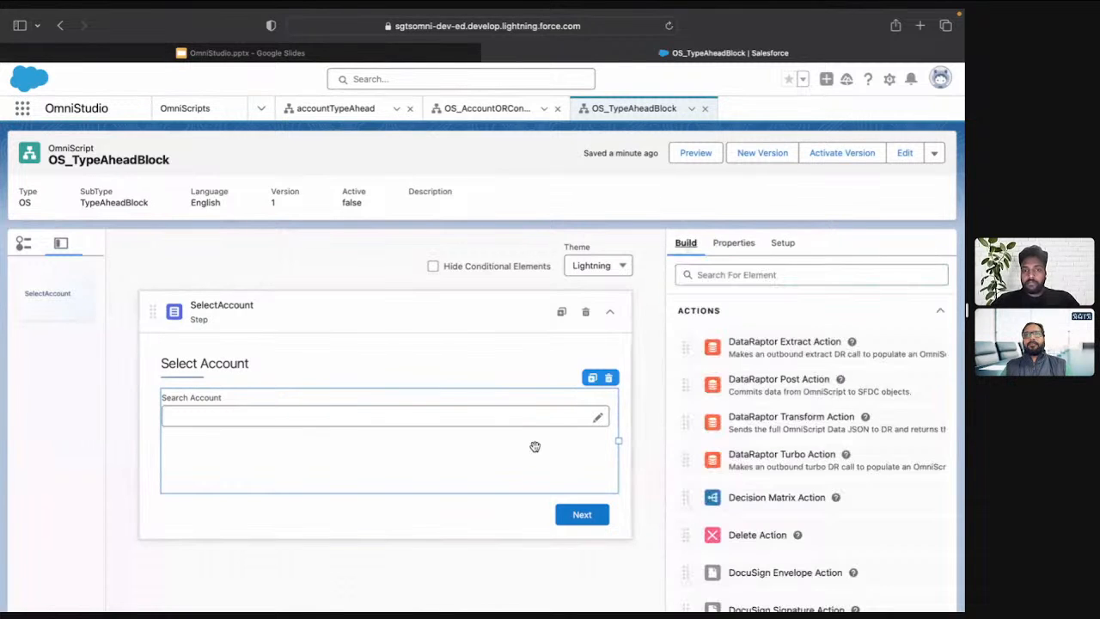
mouse_move(736, 354)
mouse_down()
mouse_move(485, 474)
mouse_move(469, 451)
mouse_move(421, 442)
mouse_move(419, 428)
mouse_move(416, 452)
mouse_move(425, 427)
mouse_up()
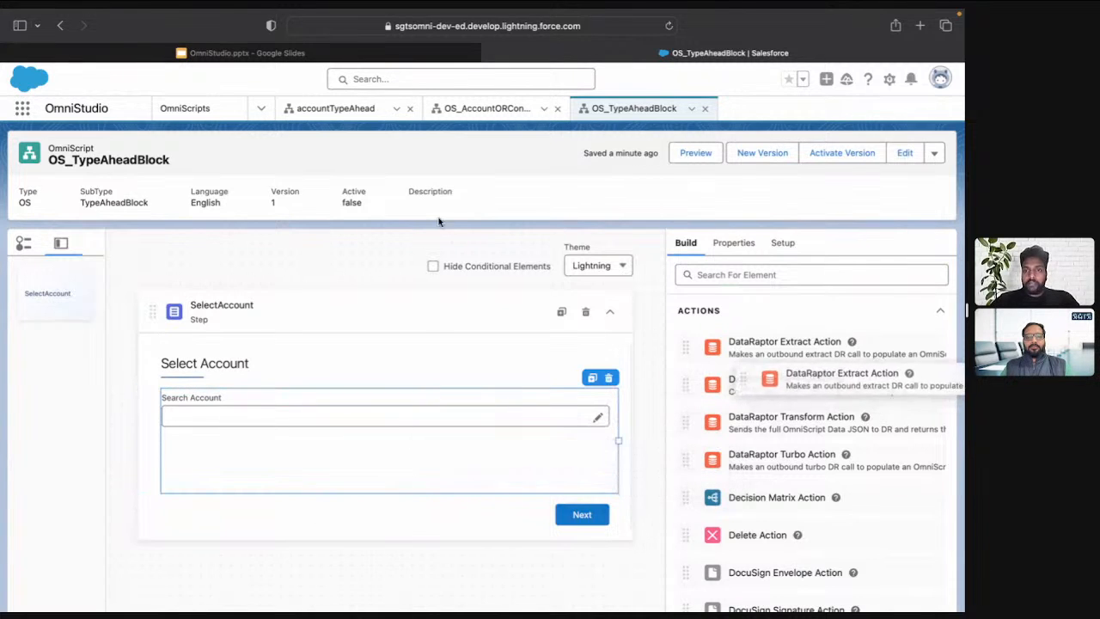
Refresh the OS_TypeAheadBlock workspace tab and expand the SelectAccount step
click(691, 108)
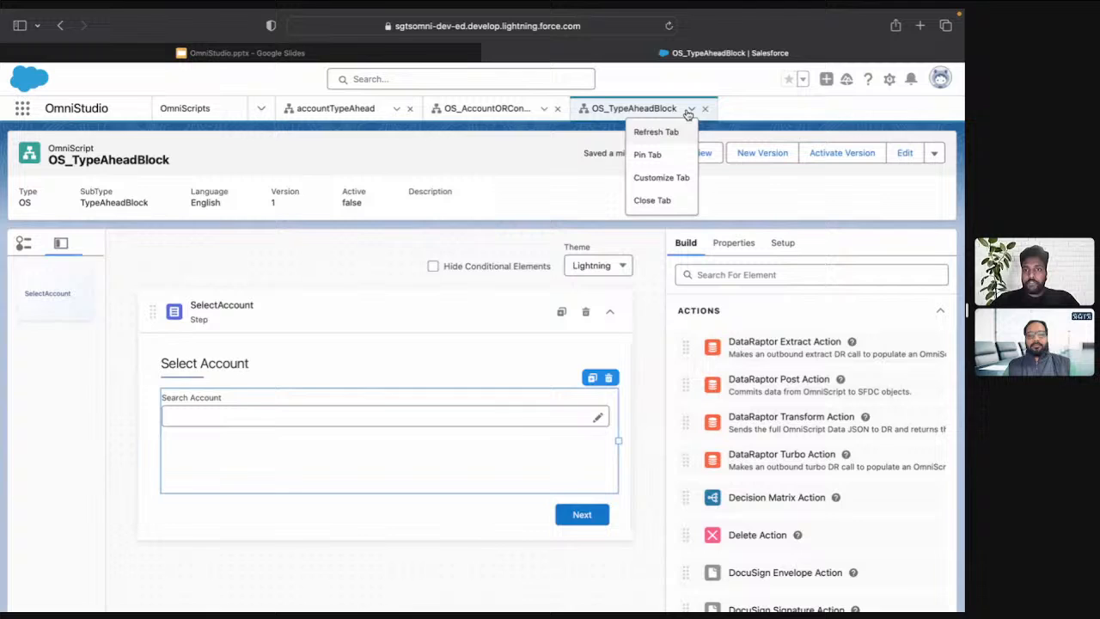
click(657, 133)
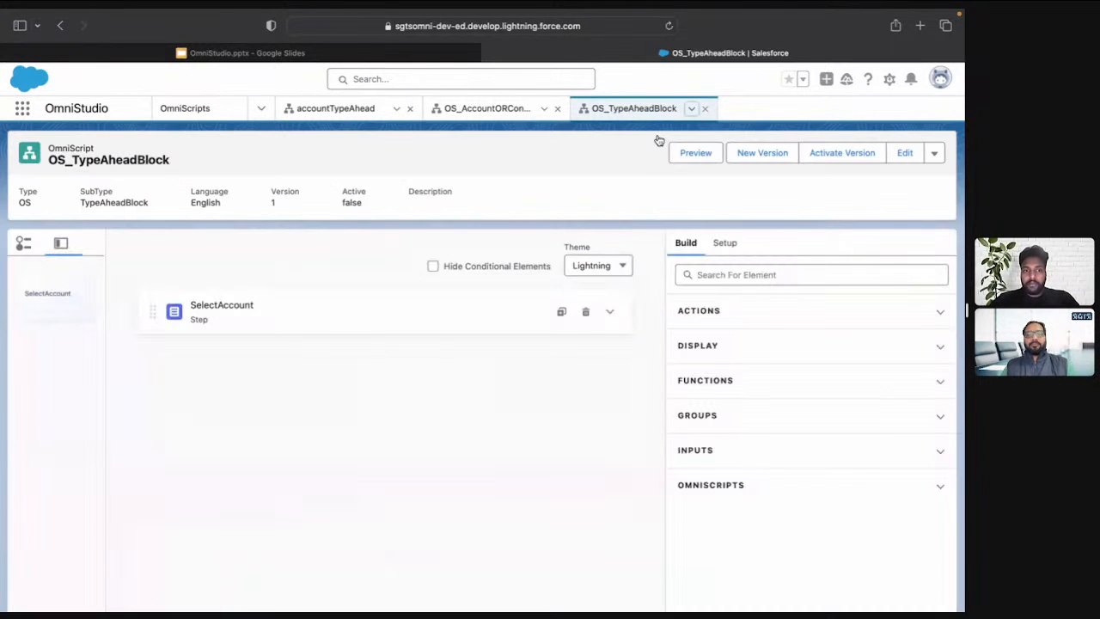
click(611, 313)
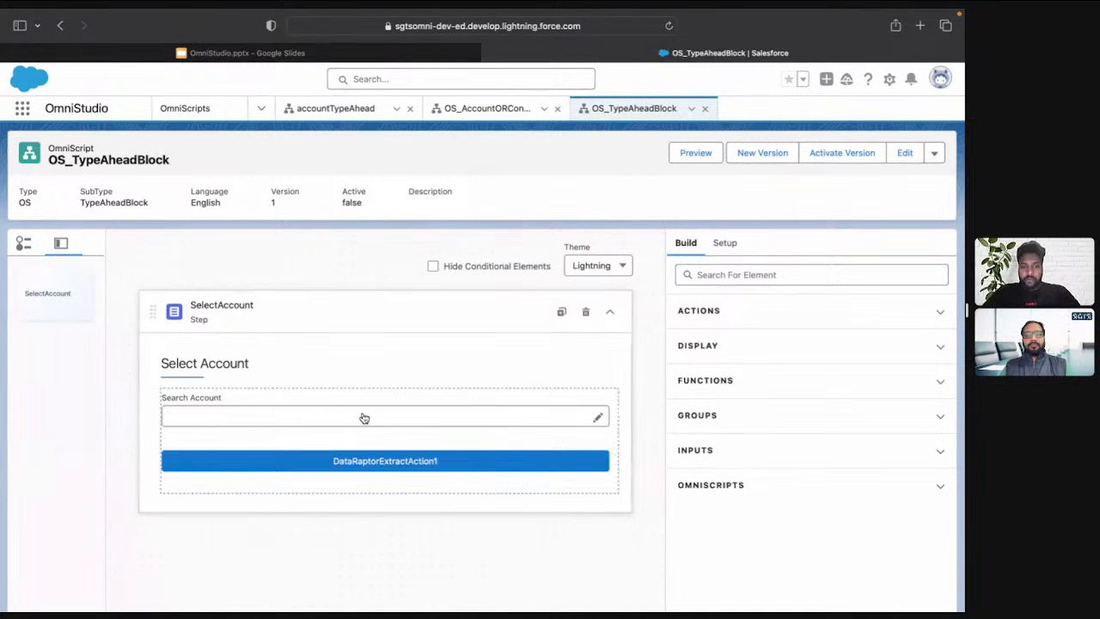
Set both the name and the field label of the DataRaptor Extract Action to FetachAccounts
click(397, 468)
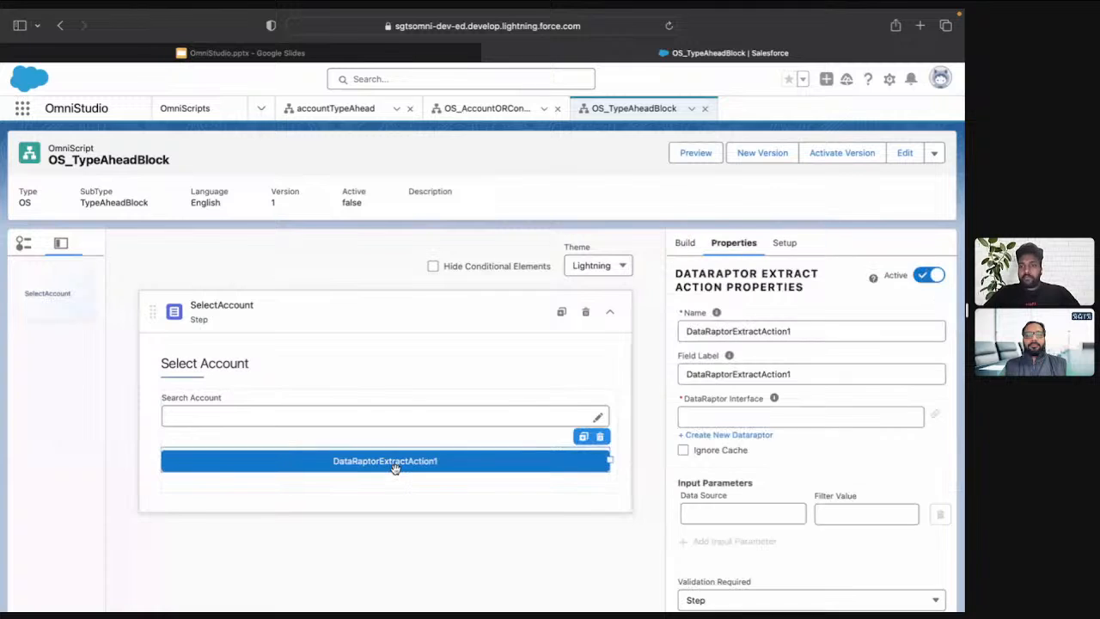
click(795, 327)
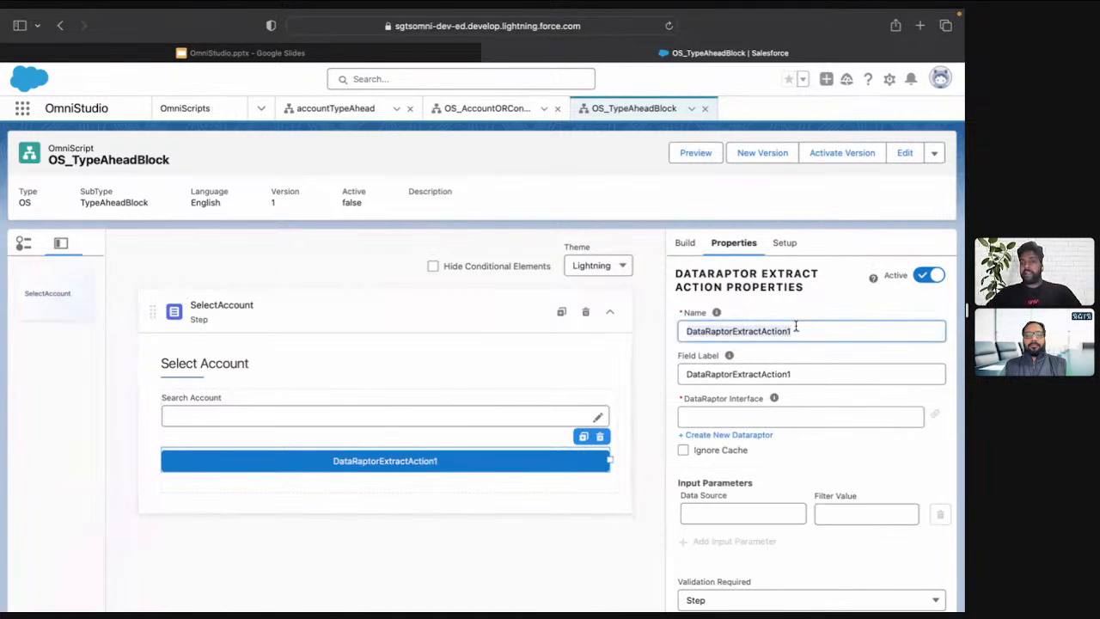
key(ctrl+a)
text(Feta)
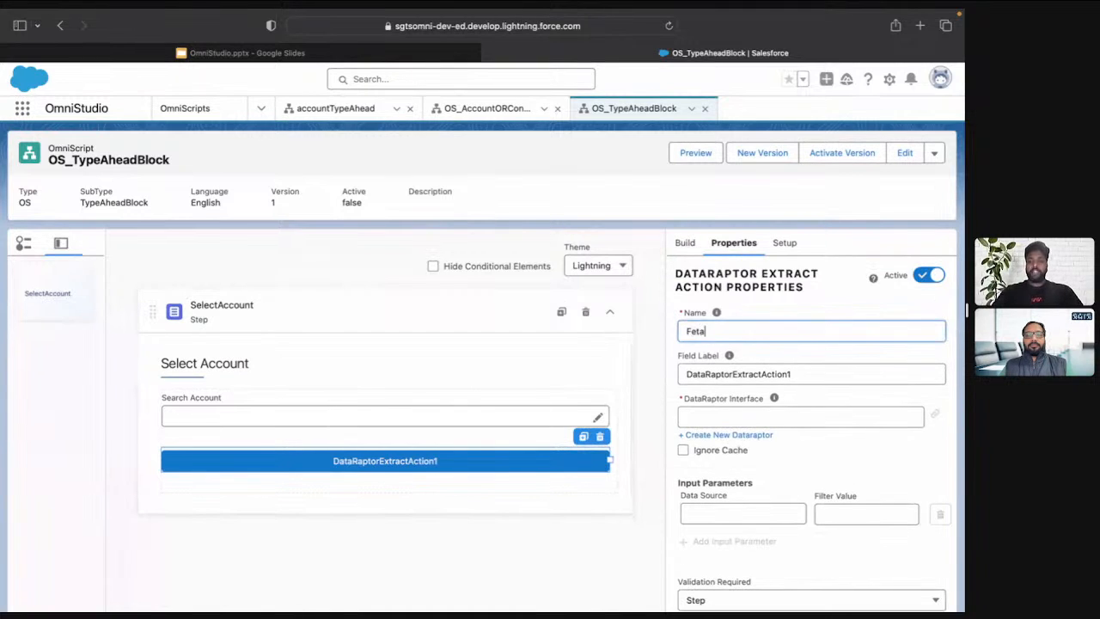
text(chAccounts)
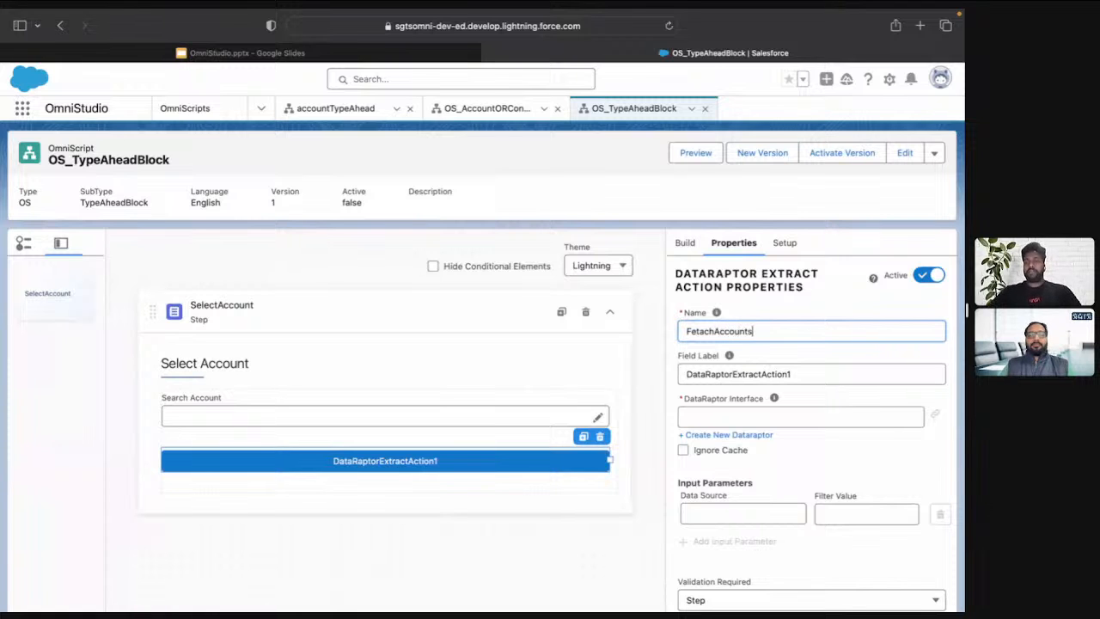
key(super+Tab)
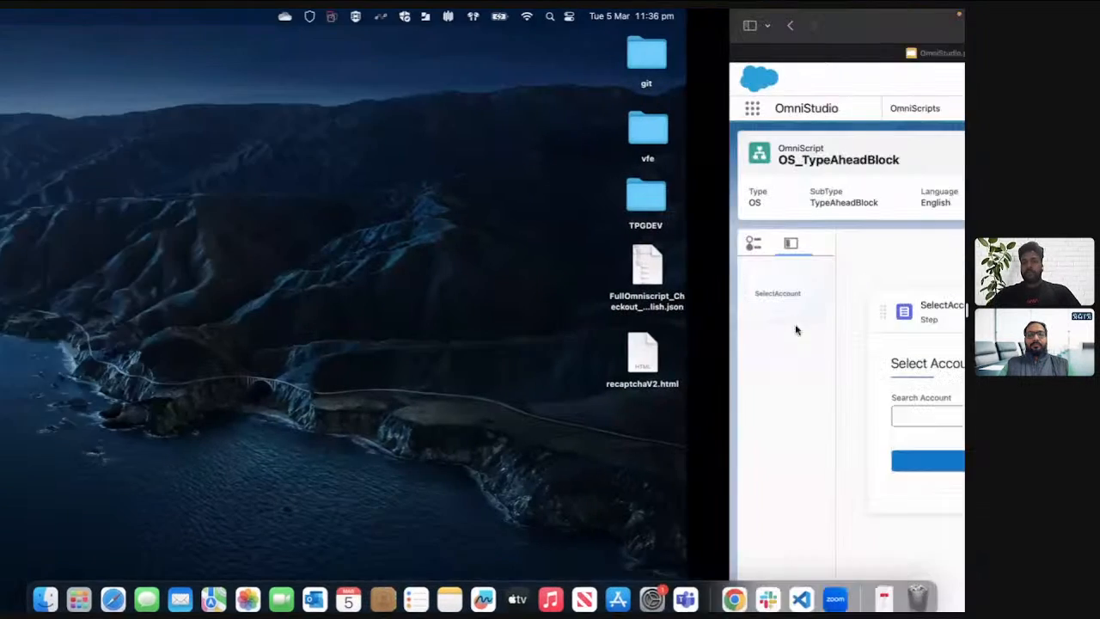
double_click(763, 329)
key(super+c)
click(766, 372)
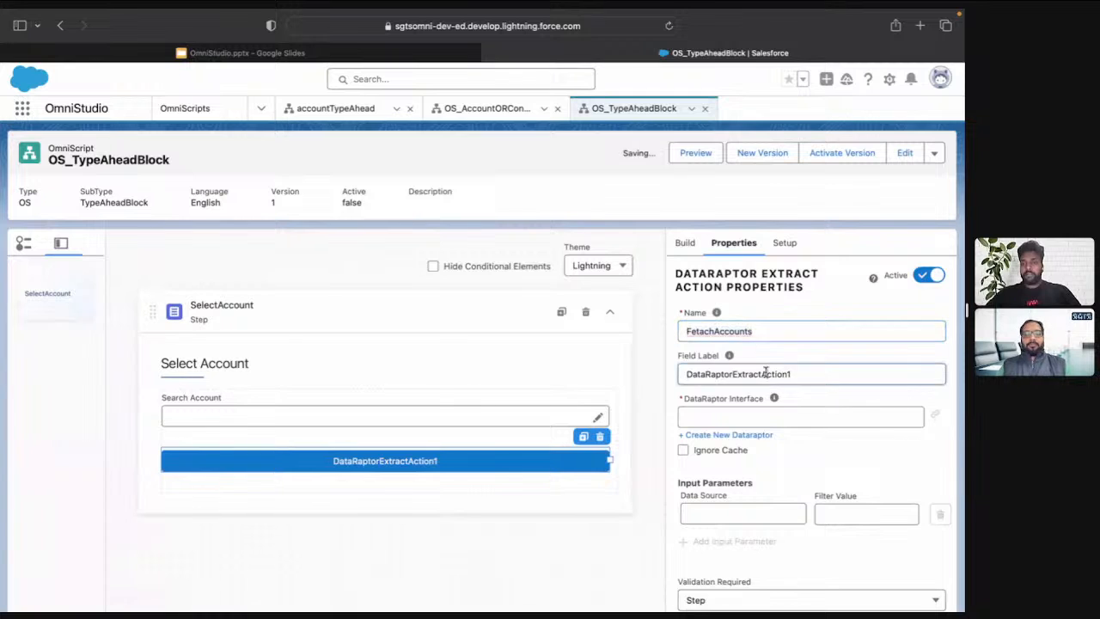
key(super+a)
key(super+v)
click(743, 416)
key(super+v)
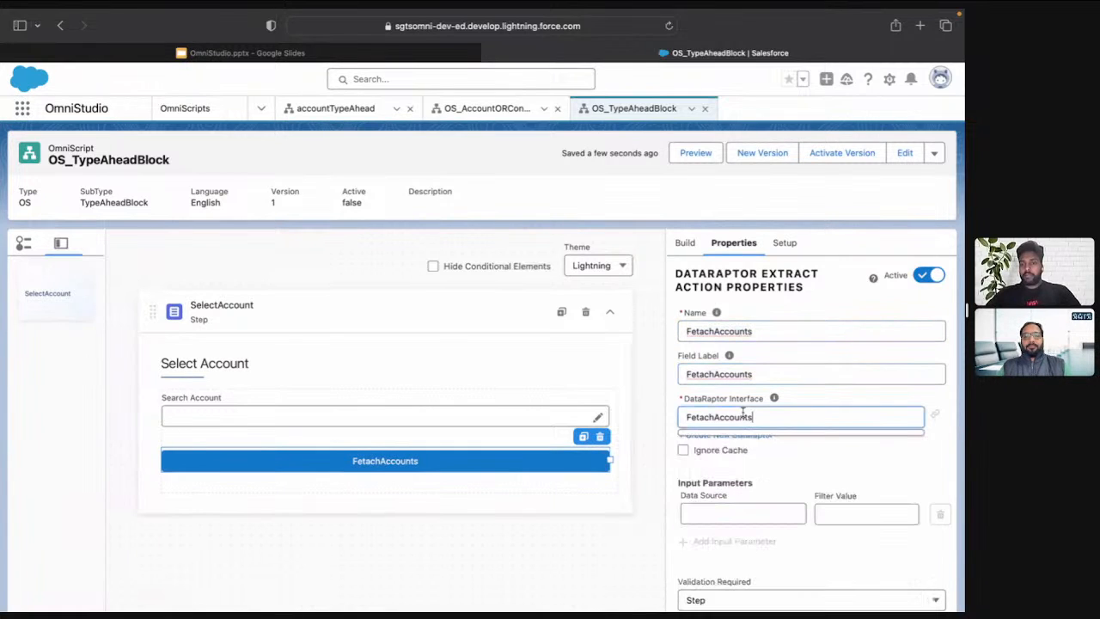
key(super+a)
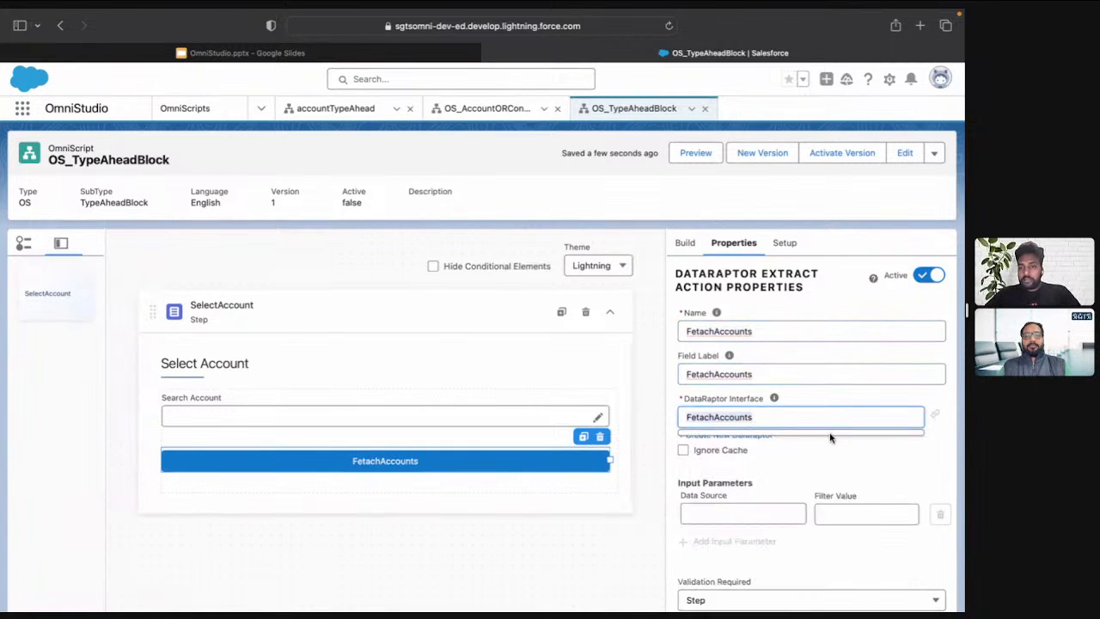
key(BackSpace)
Create a new Extract DataRaptor named FetachAccounts from the extract action's properties
click(942, 452)
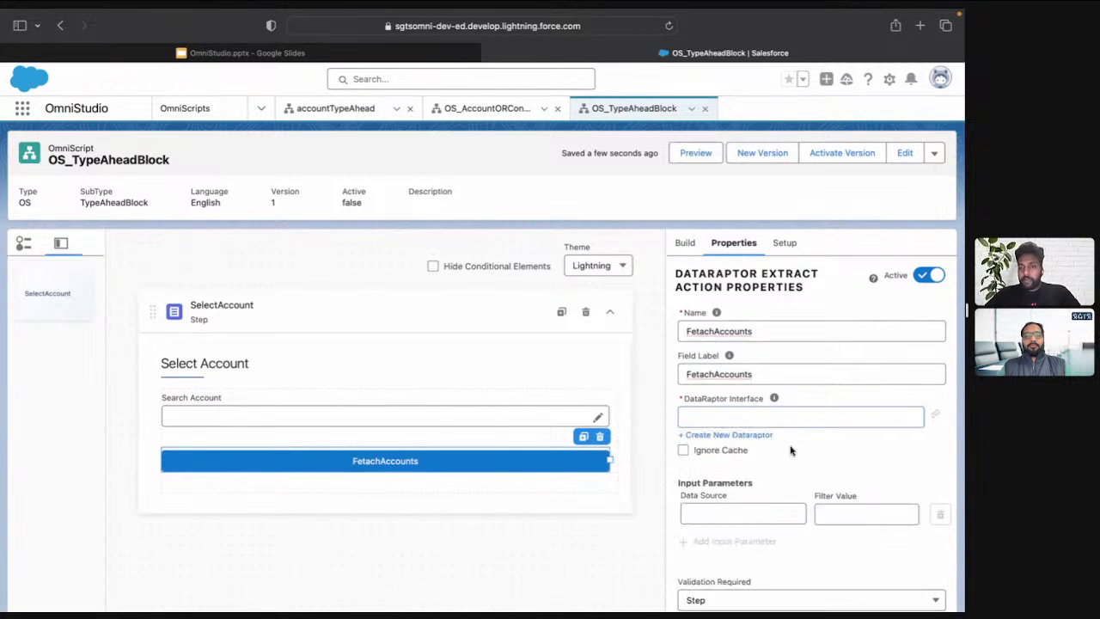
click(752, 448)
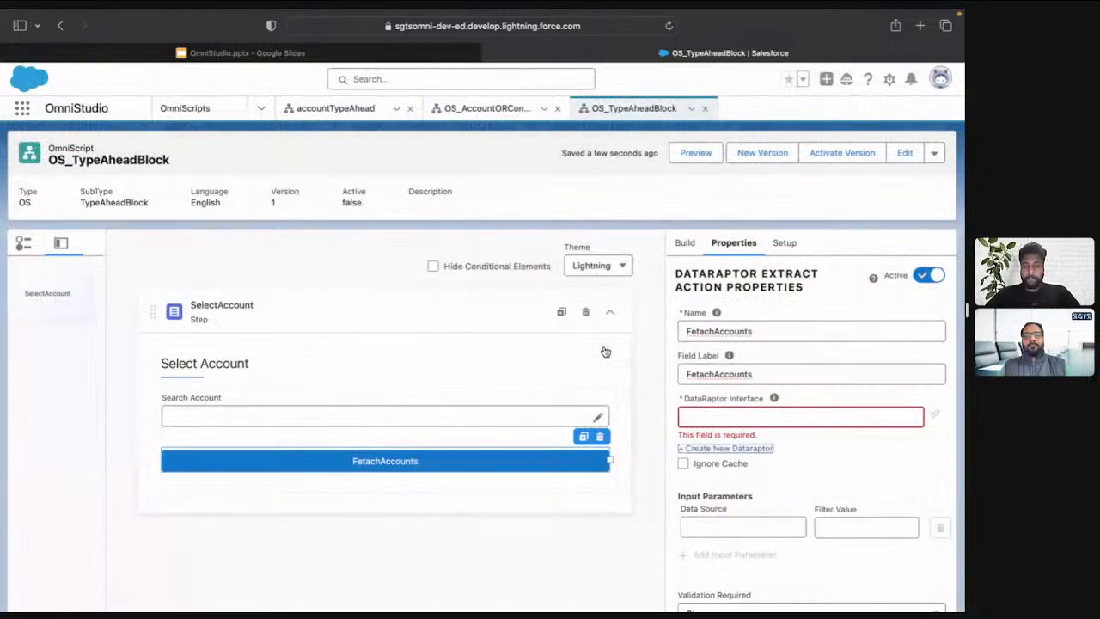
click(605, 348)
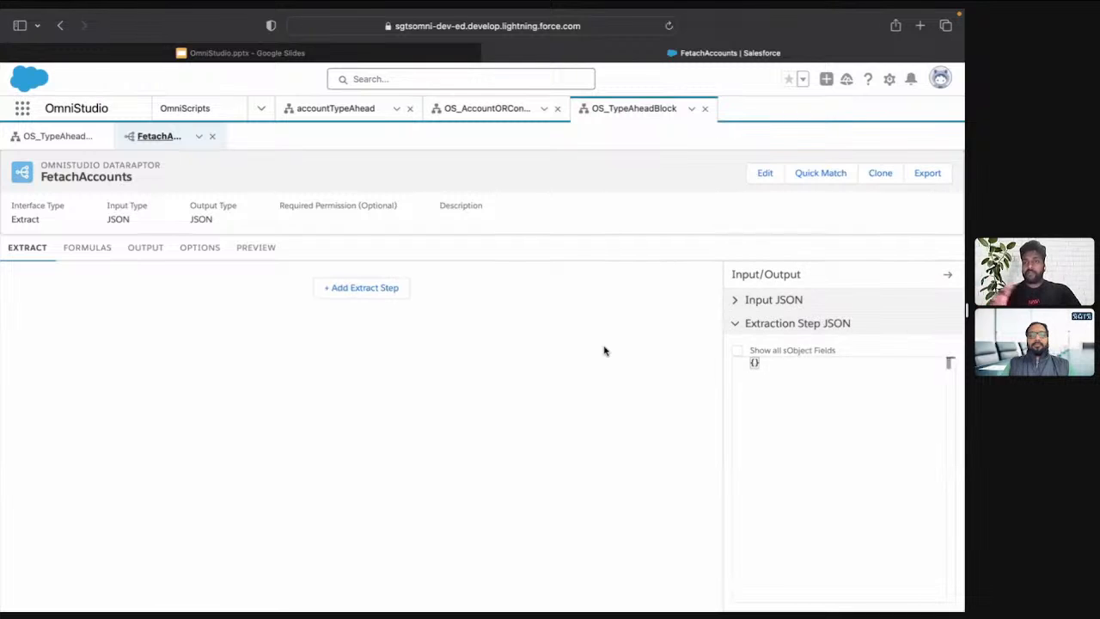
Add an extract step on the Account object with the extract output path accounts
click(347, 291)
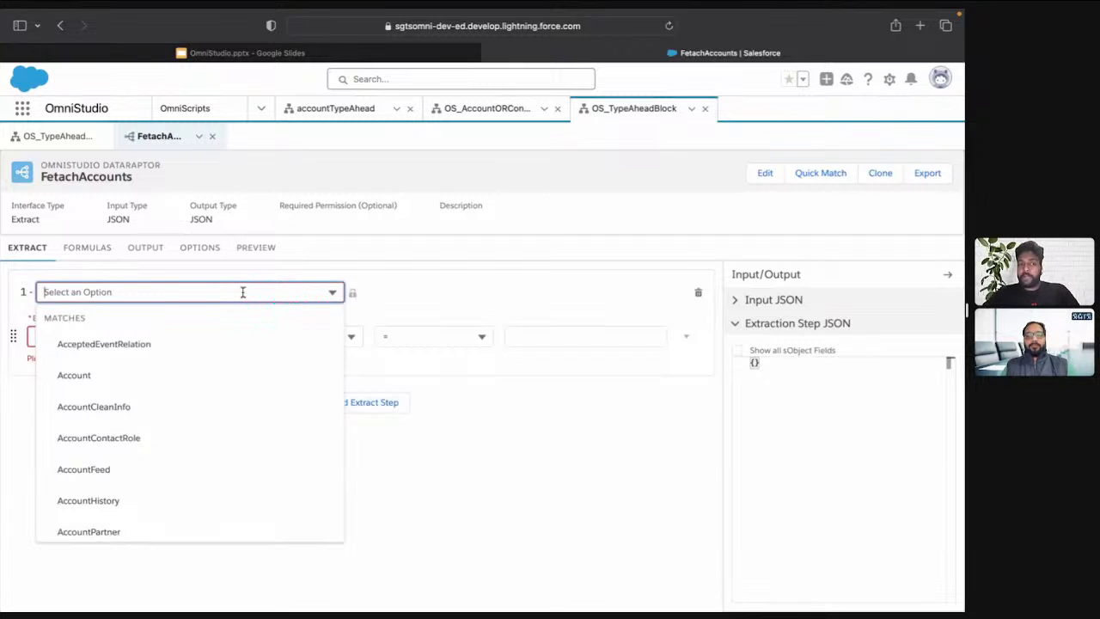
text(Acc)
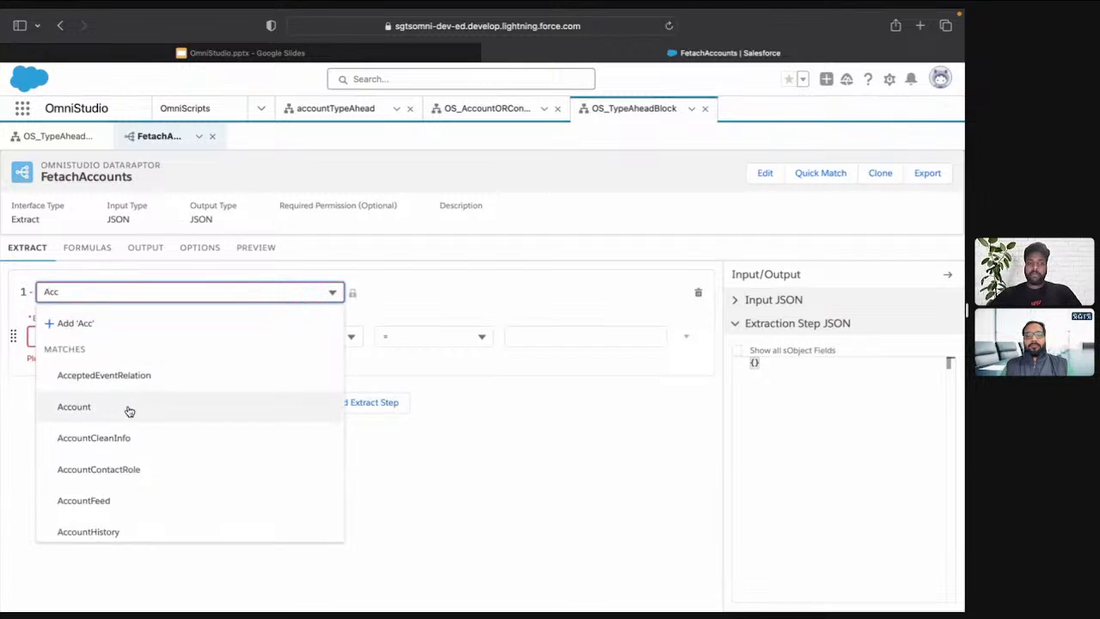
click(129, 411)
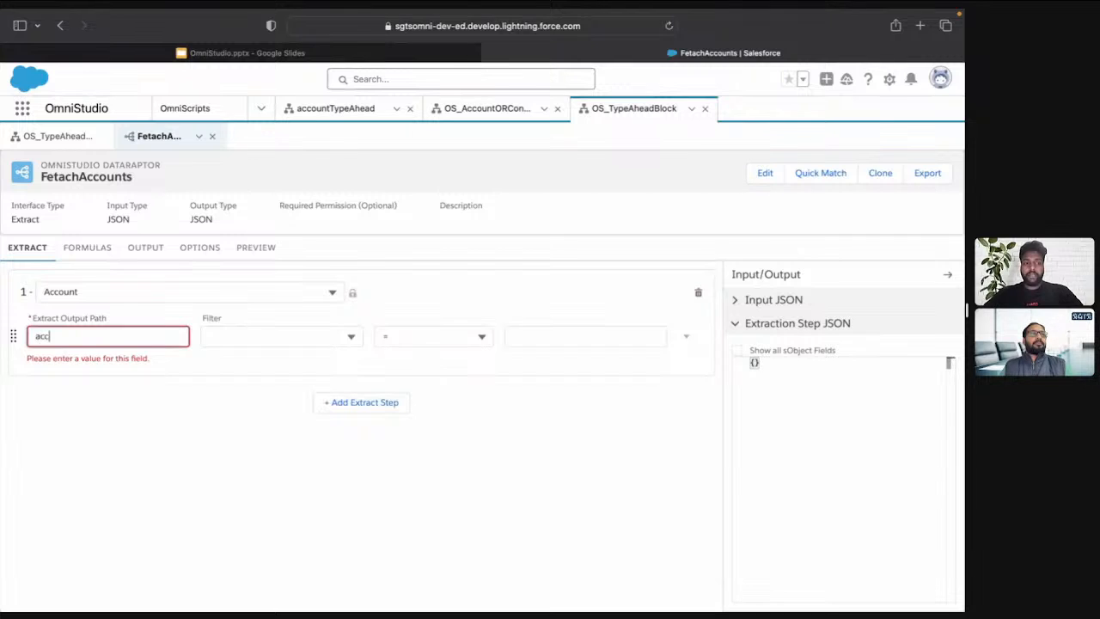
text(ount)
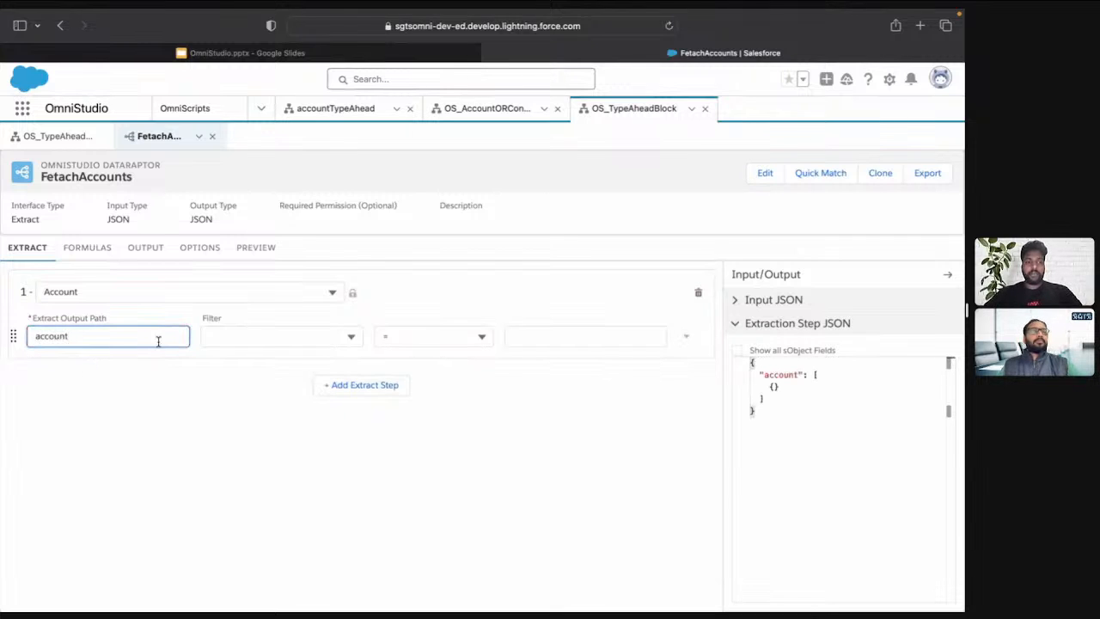
text(s)
Filter the Account extract step by Name LIKE param
click(238, 336)
text(Name)
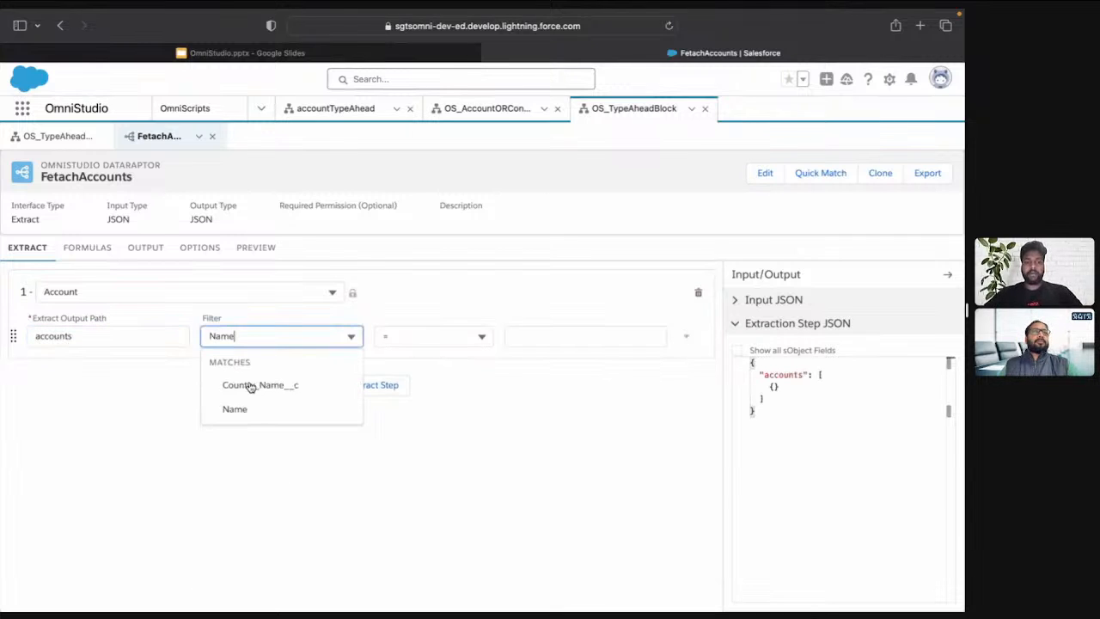
click(255, 408)
click(423, 342)
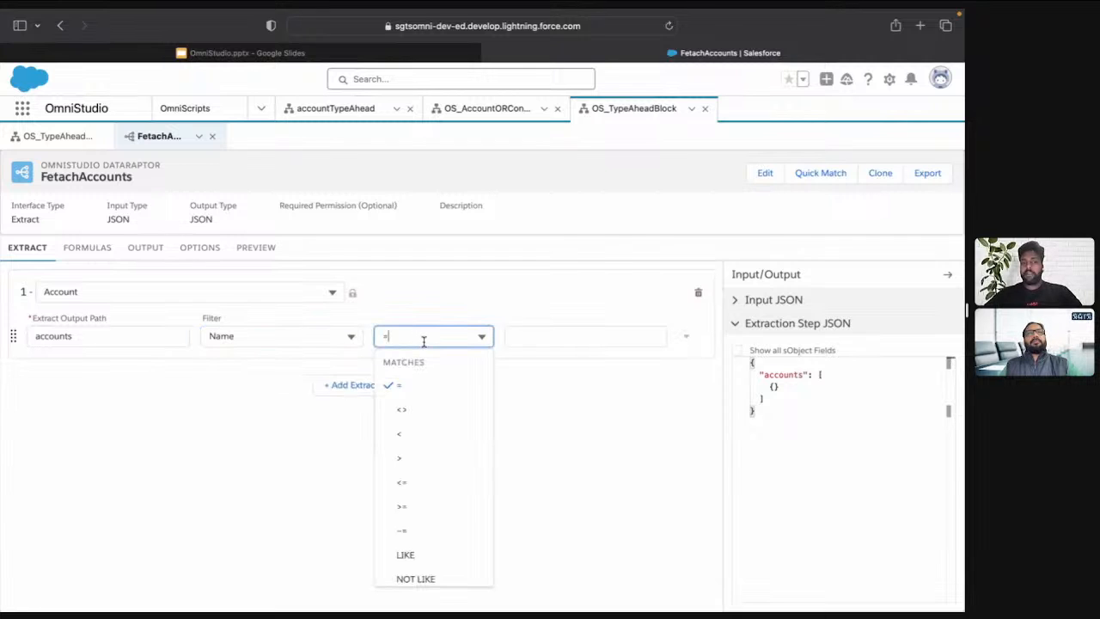
click(427, 555)
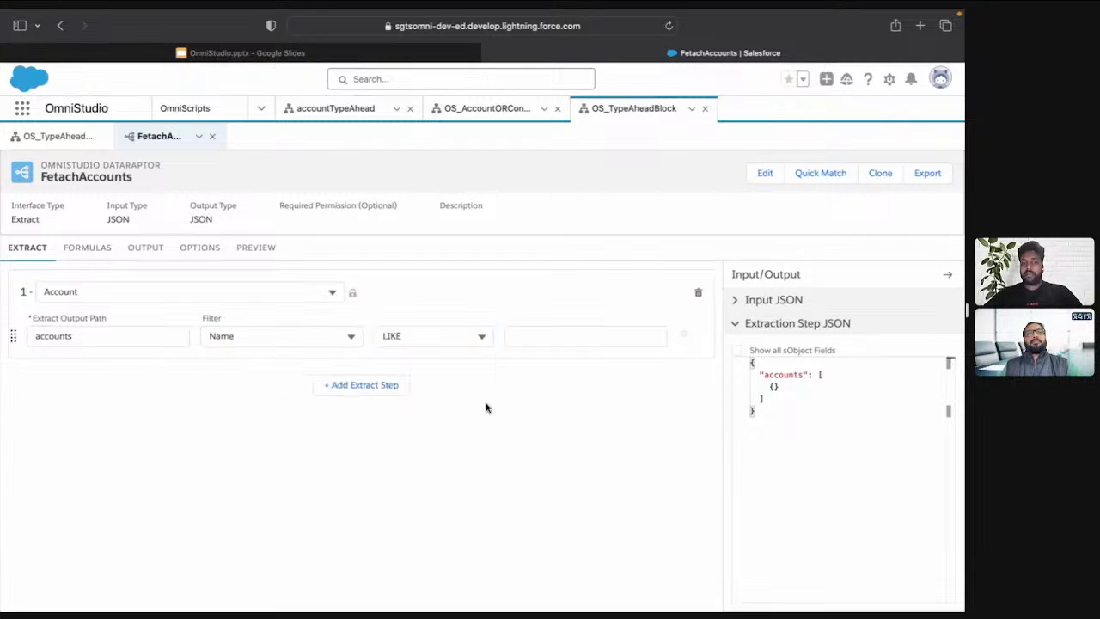
click(551, 338)
text(param)
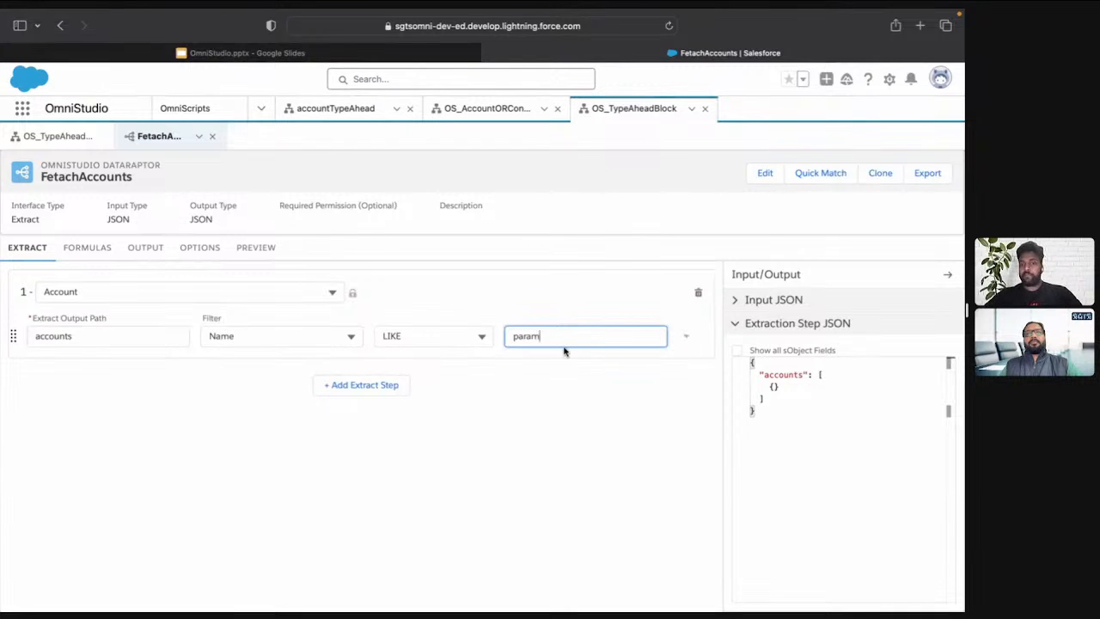
Add an output mapping from the extract path accounts:Name to the output path Name
click(144, 248)
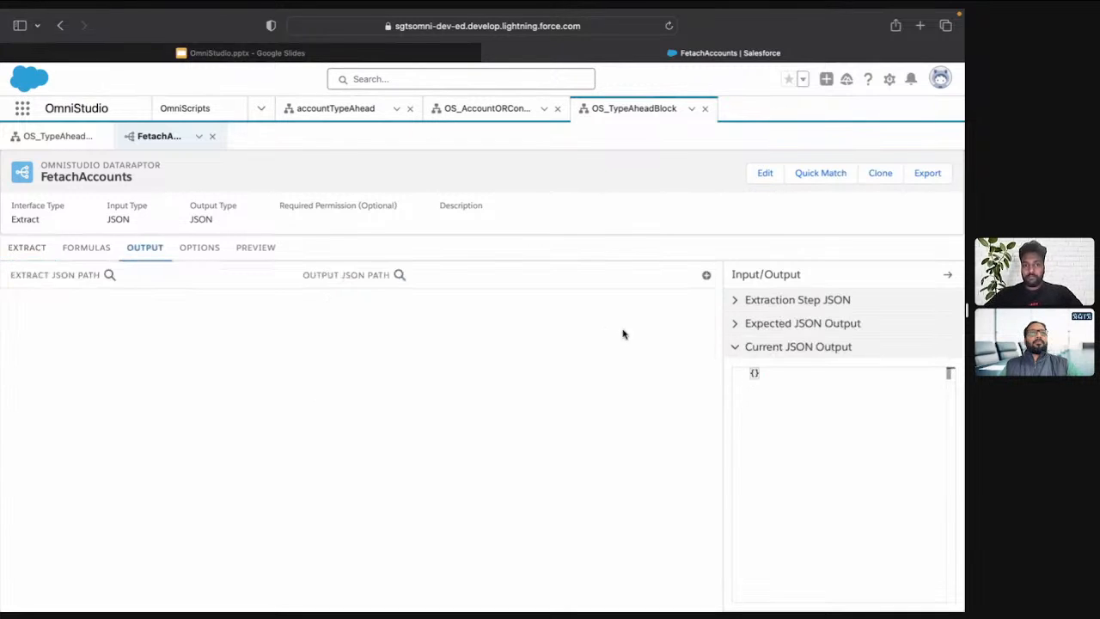
click(706, 276)
click(258, 324)
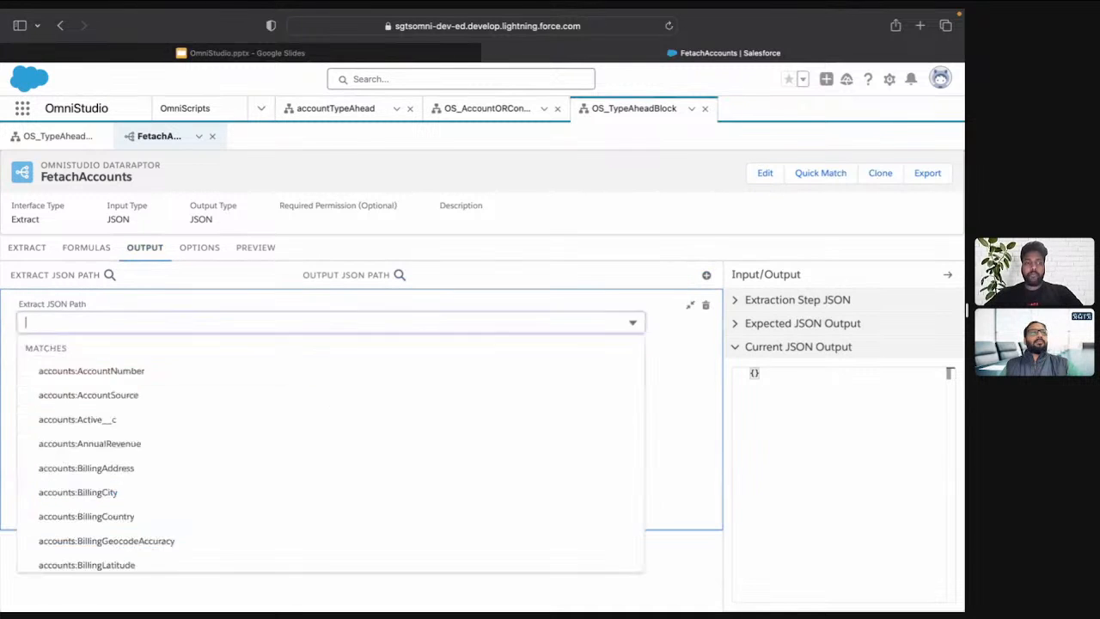
text(acc)
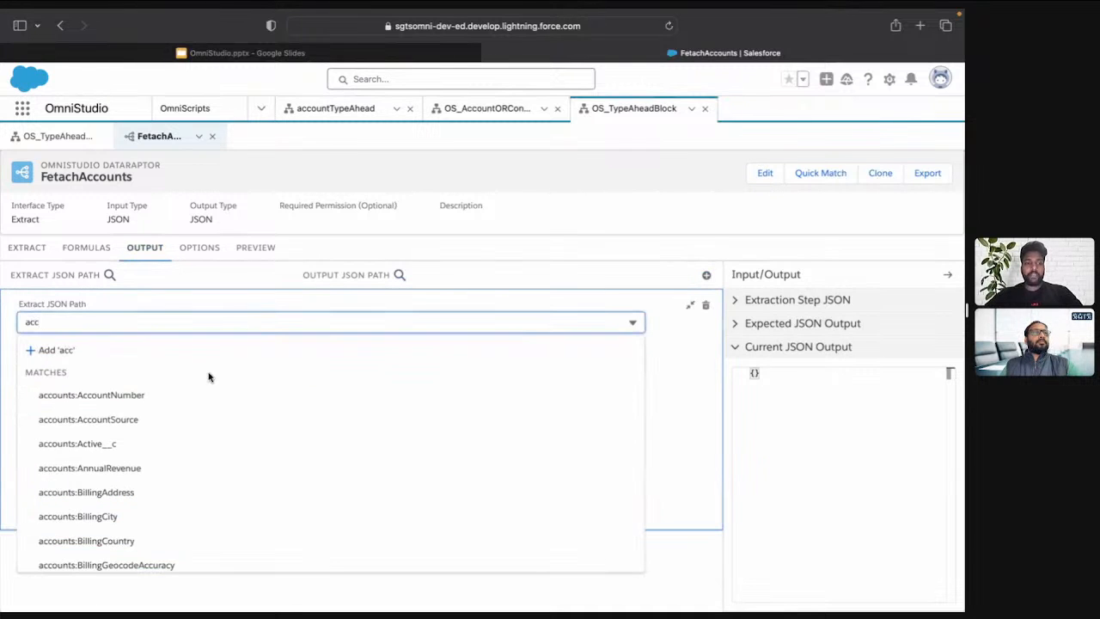
key(super+a)
text(name)
click(163, 420)
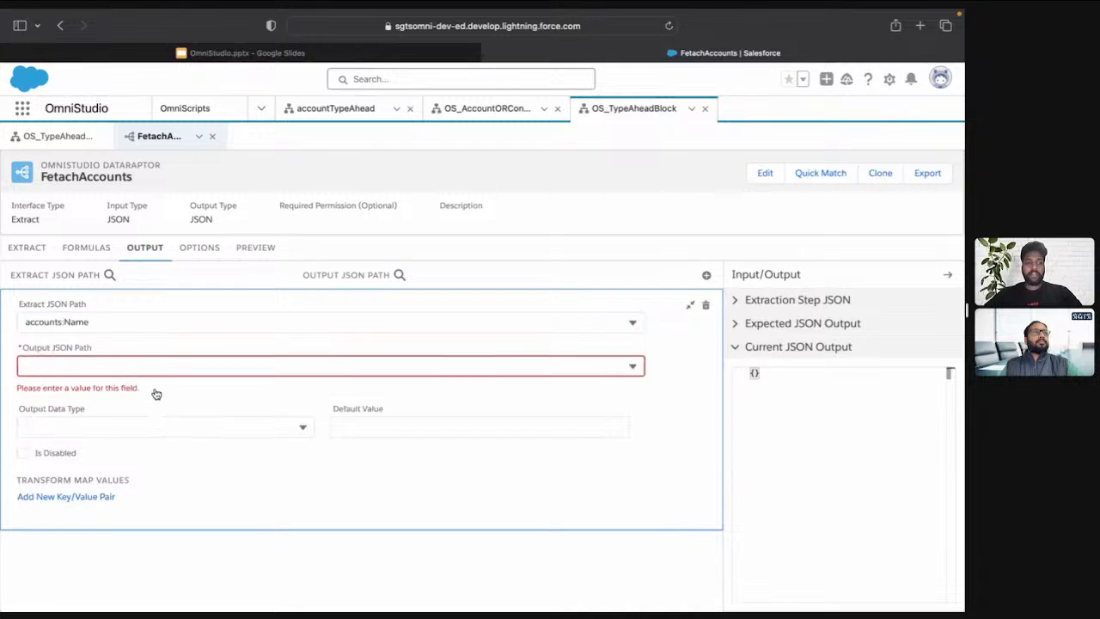
click(138, 361)
text(Name)
click(135, 393)
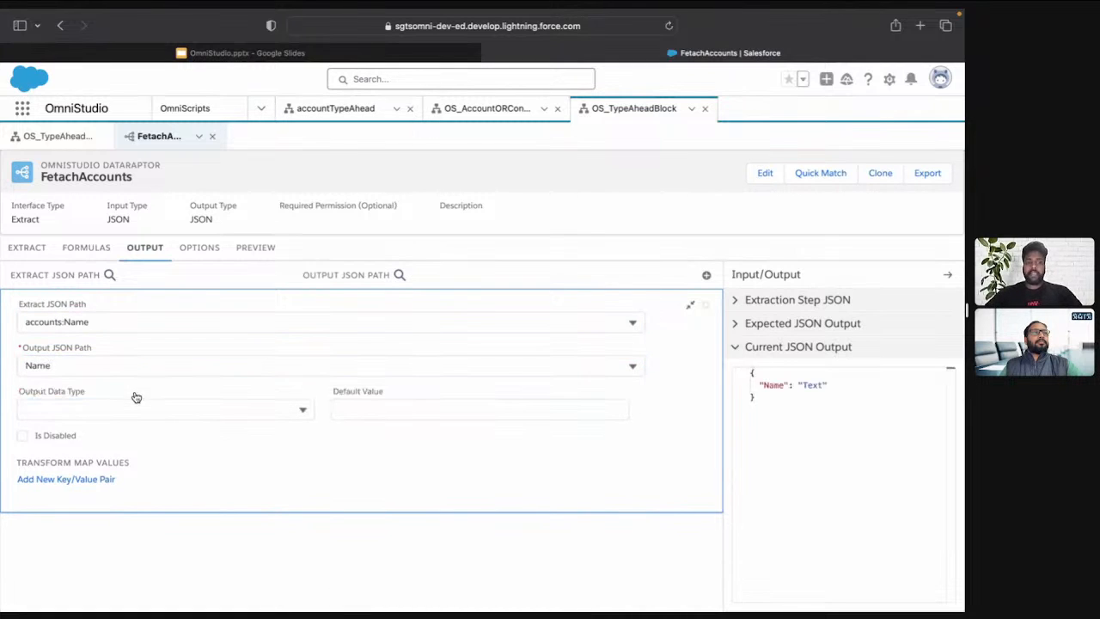
Add a second output mapping from accounts:Id to the output path Id
click(706, 275)
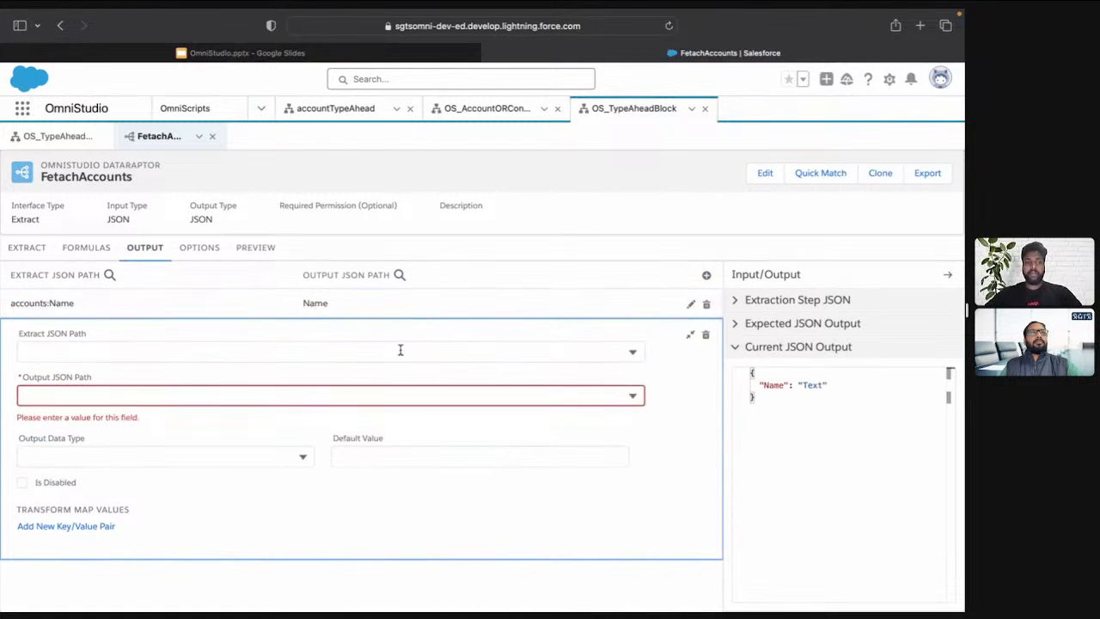
click(401, 351)
text(id)
click(306, 476)
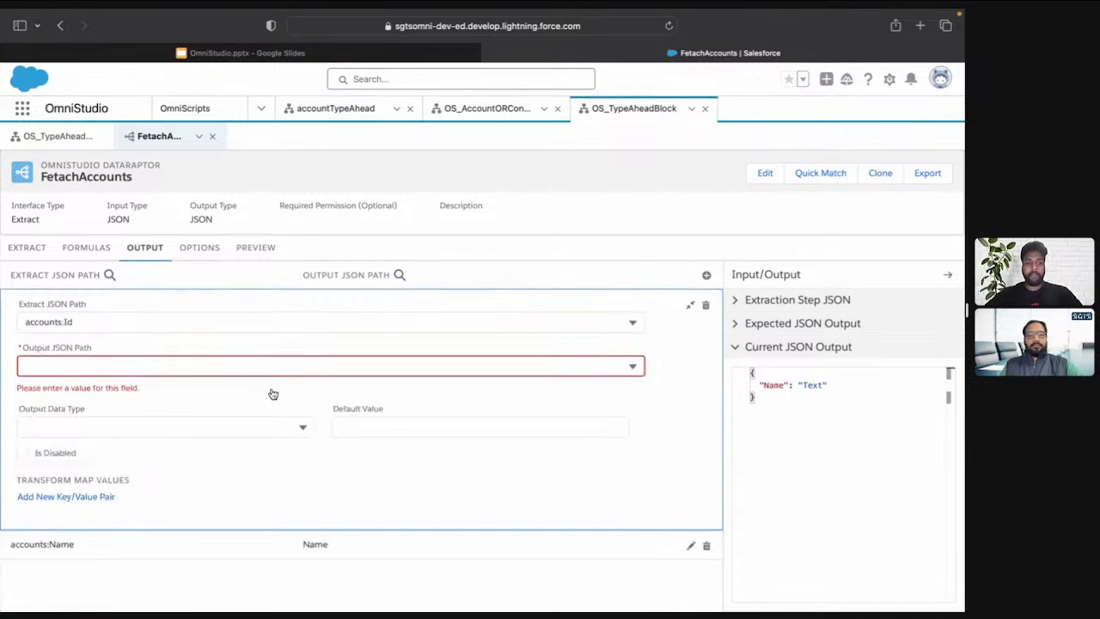
click(257, 361)
text(Id)
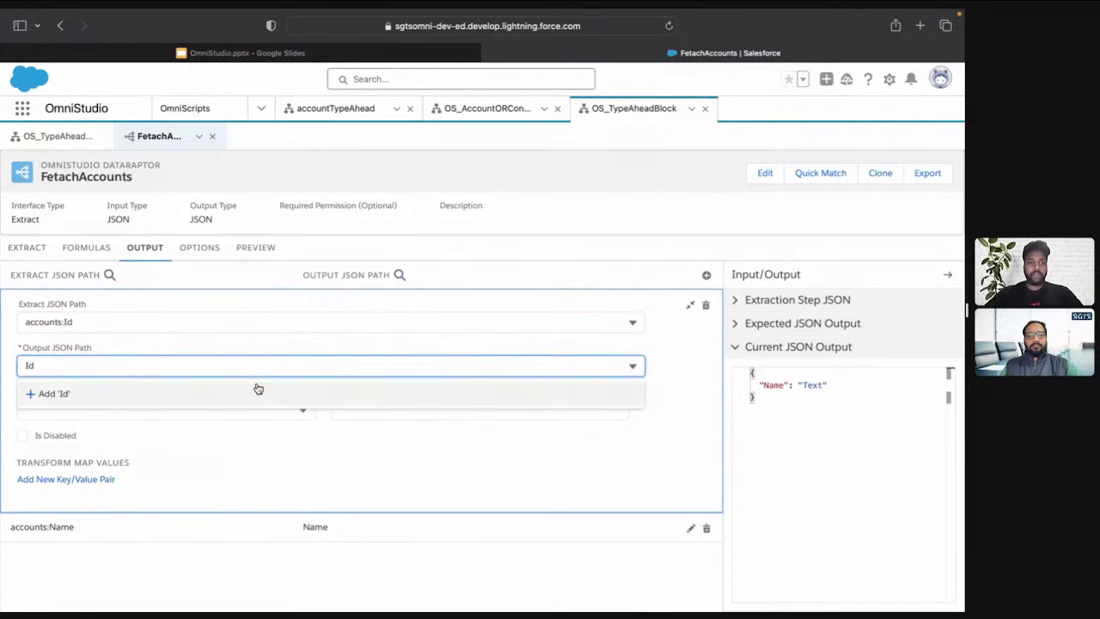
click(258, 391)
Preview the DataRaptor with the input parameter param set to SGTS and look through the response
click(266, 249)
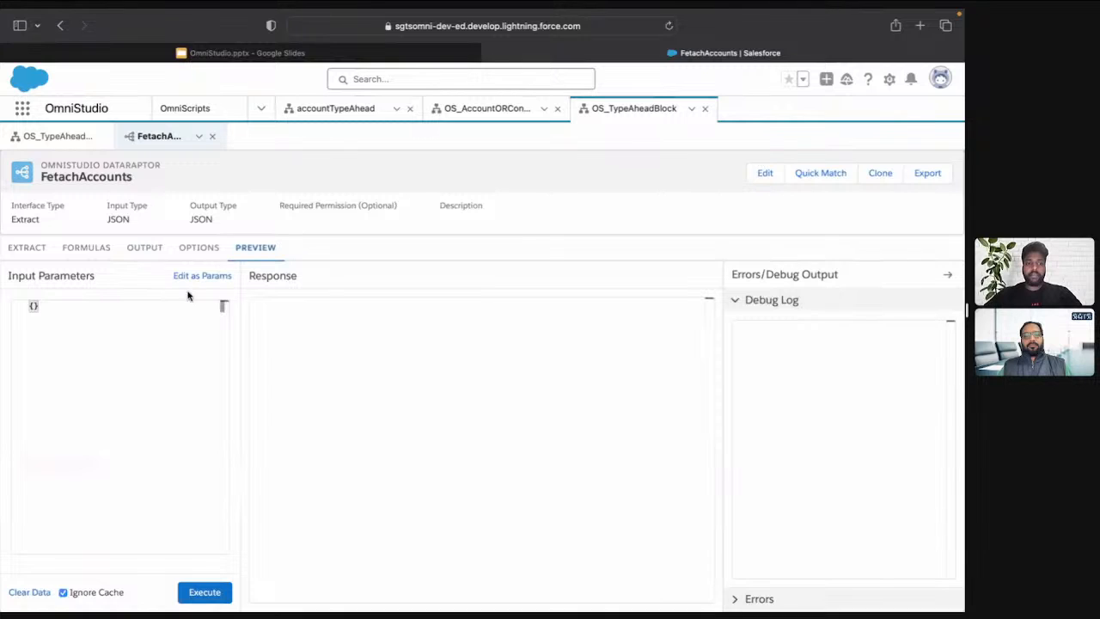
click(164, 346)
click(204, 278)
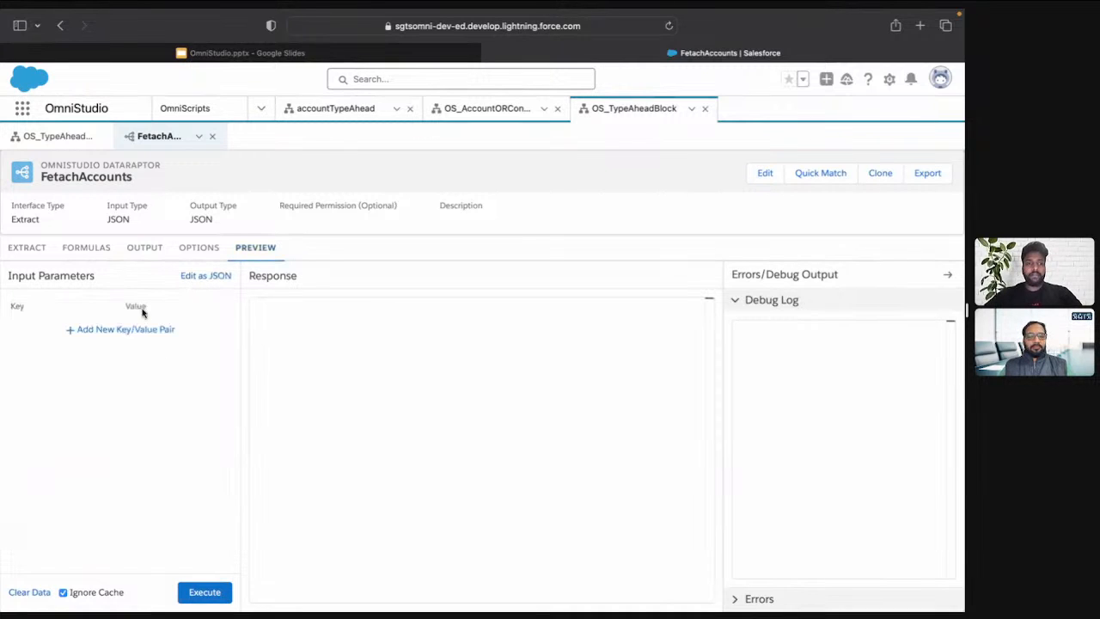
click(145, 329)
click(69, 332)
text(param)
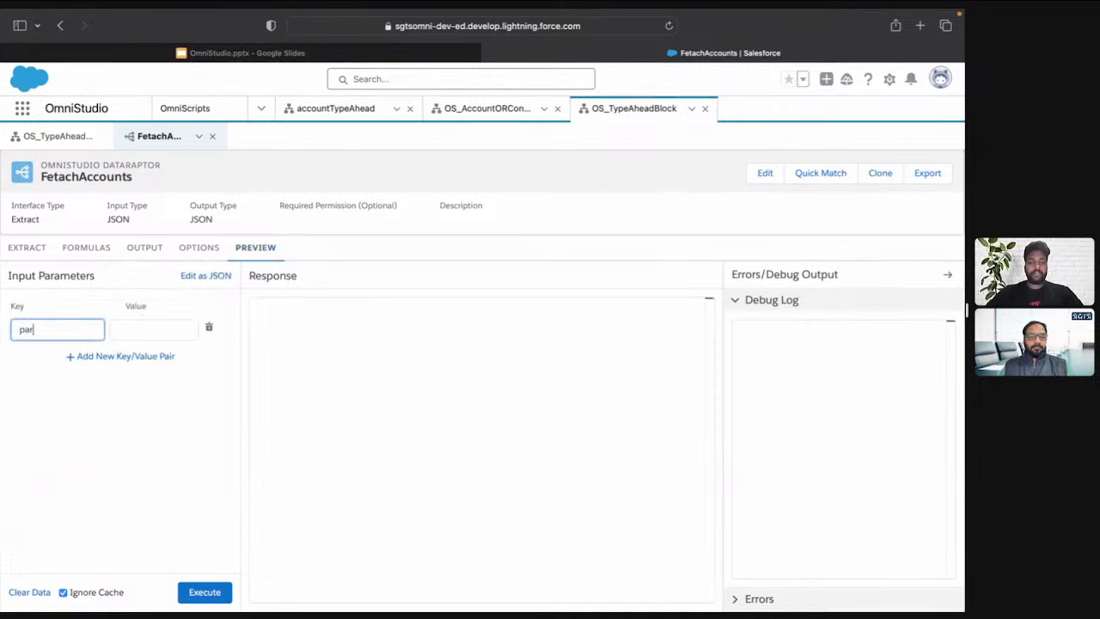
key(Tab)
text(SGST)
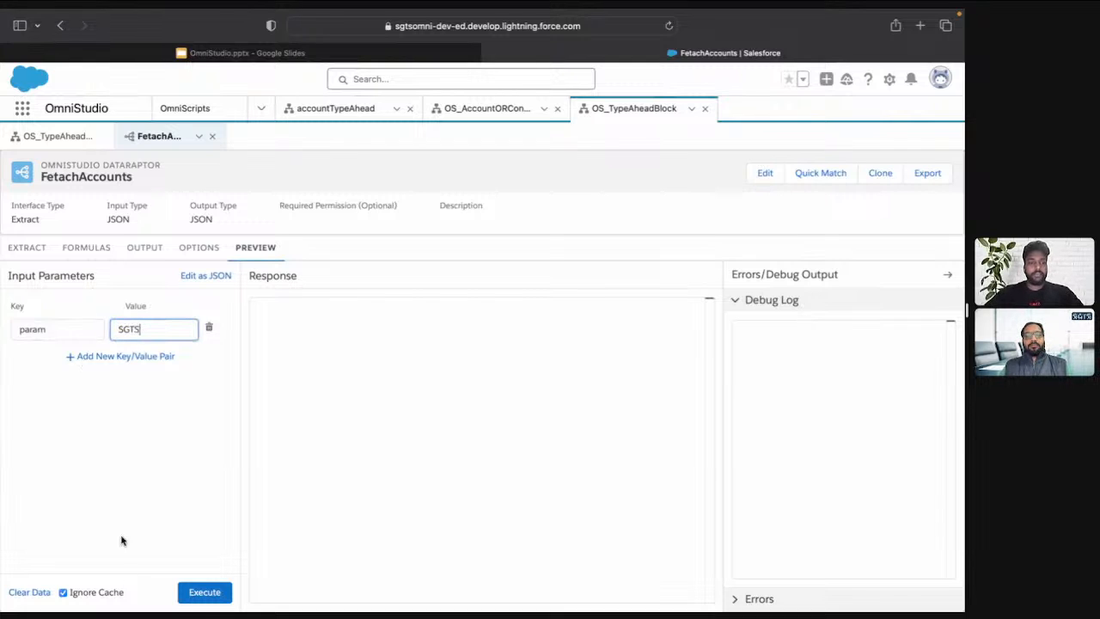
click(204, 592)
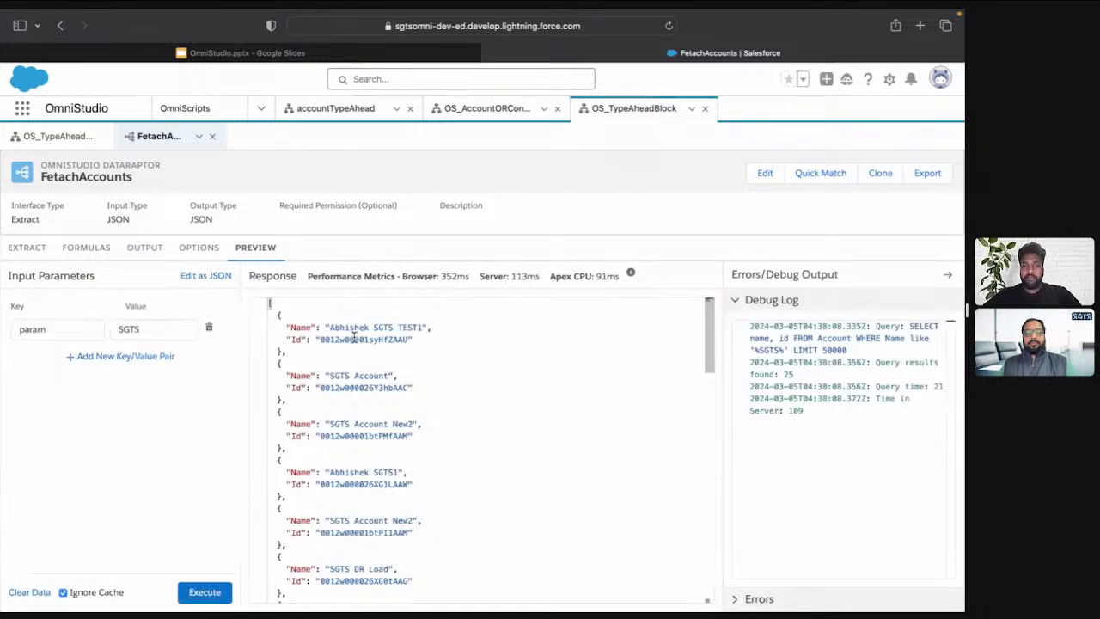
scroll(355, 526, down, 15)
scroll(355, 526, up, 15)
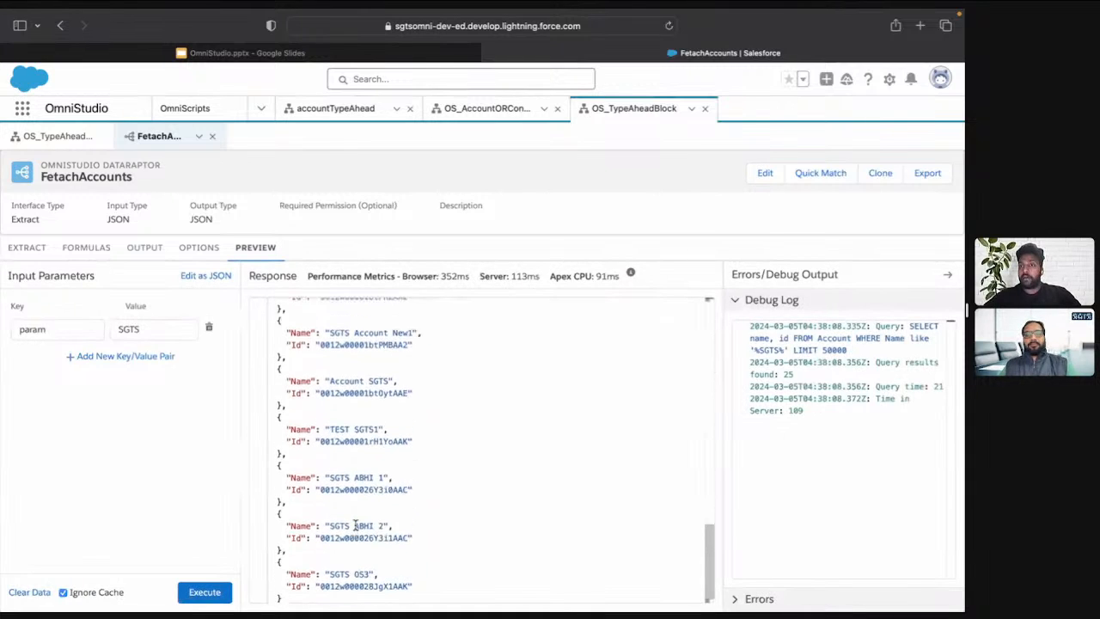
Return to the OmniScript and set the FetachAccounts action's input parameter filter value to param
click(32, 248)
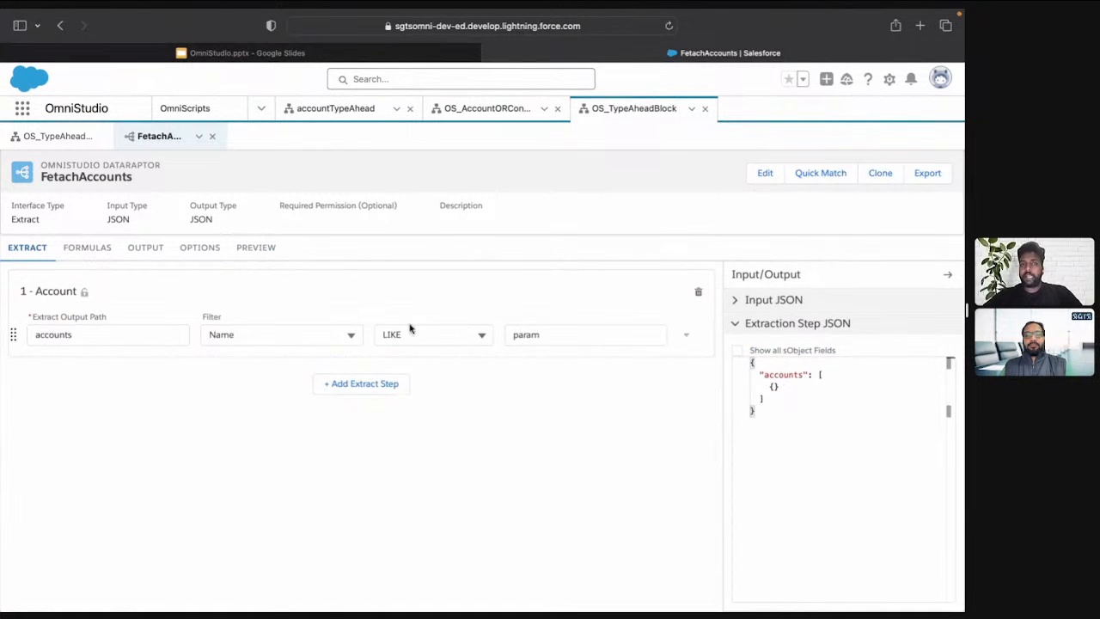
click(47, 137)
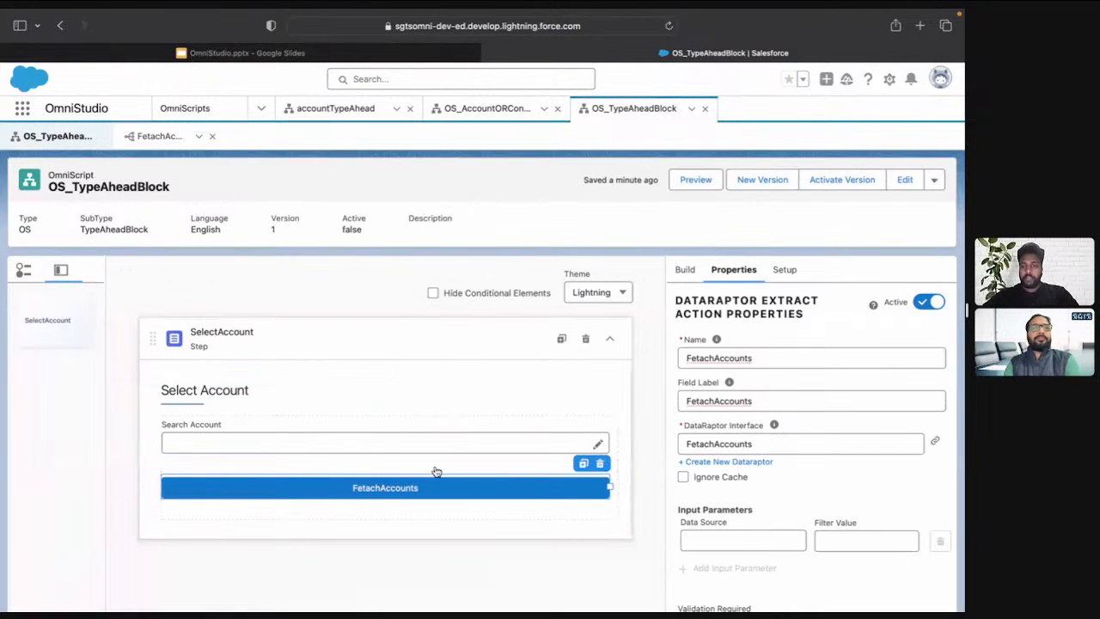
scroll(808, 516, down, 2)
click(845, 480)
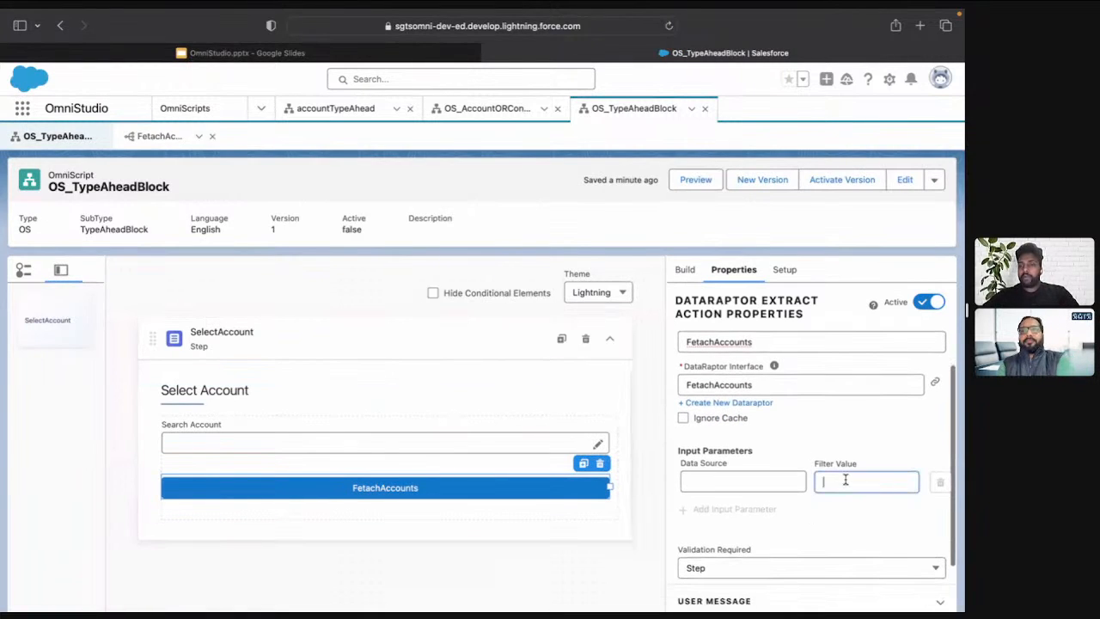
text(FetachAccounts)
key(super+a)
text(param)
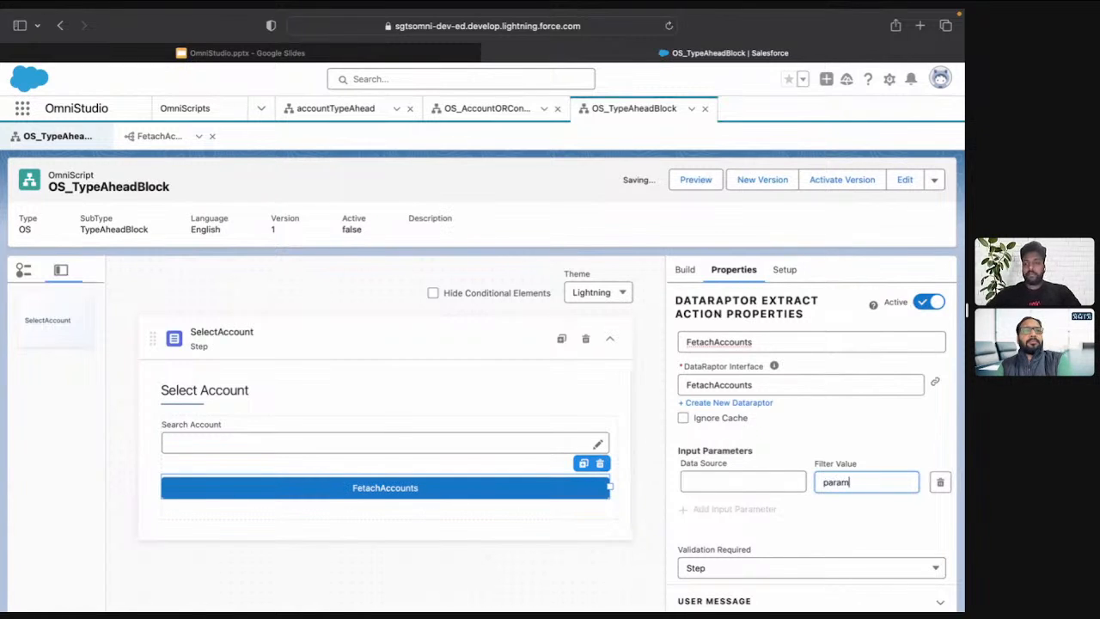
Set the data source of the FetachAccounts action's param input parameter to the type ahead block's name, SearchAccount
click(467, 432)
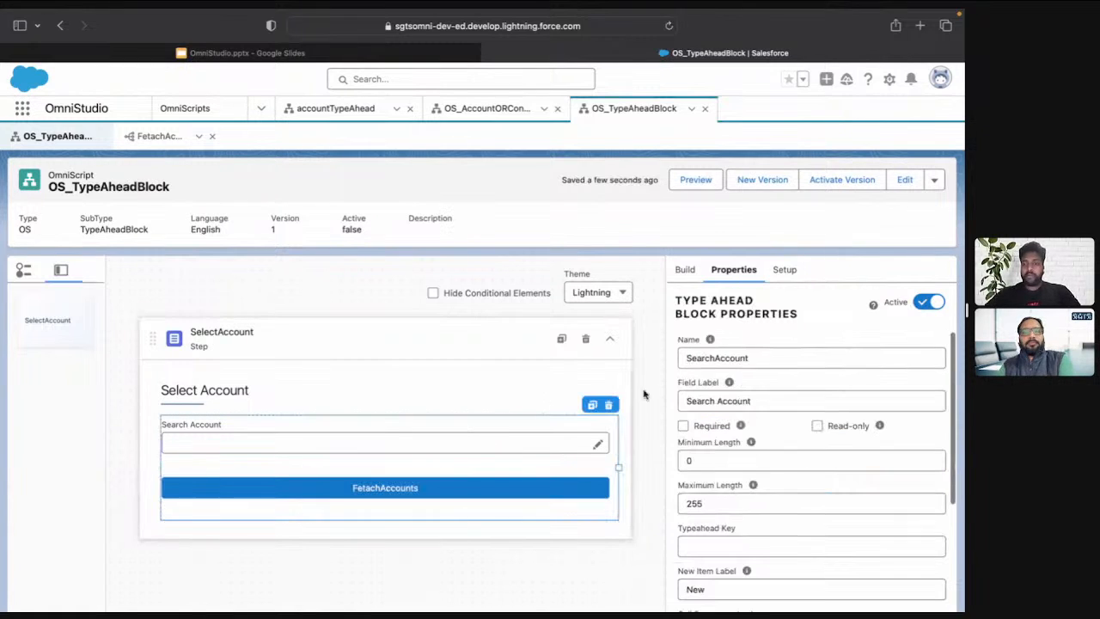
double_click(759, 361)
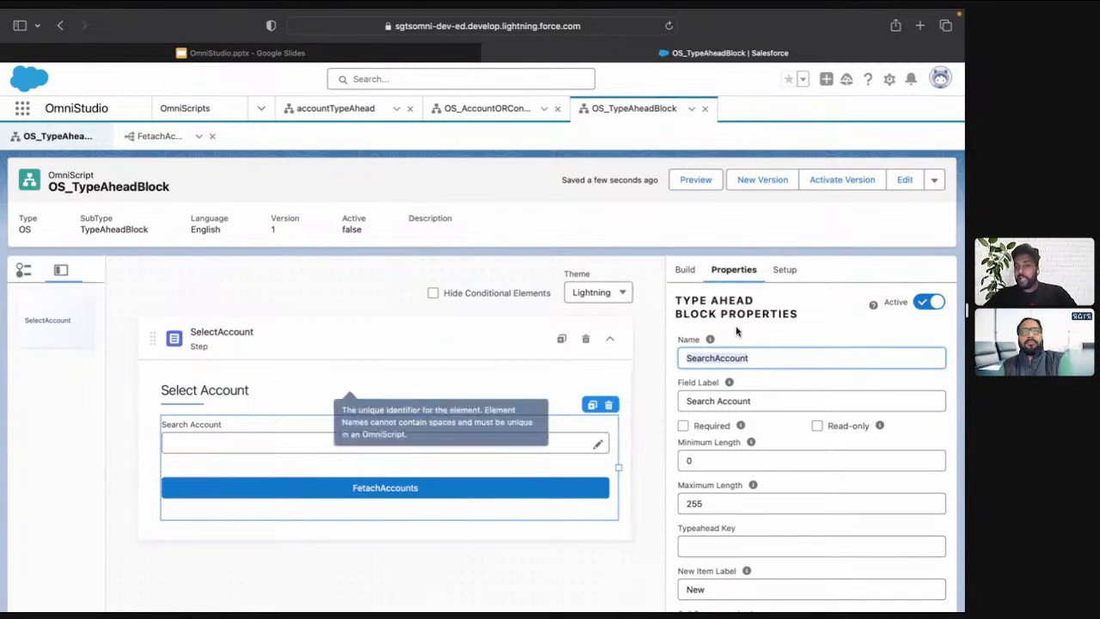
click(560, 484)
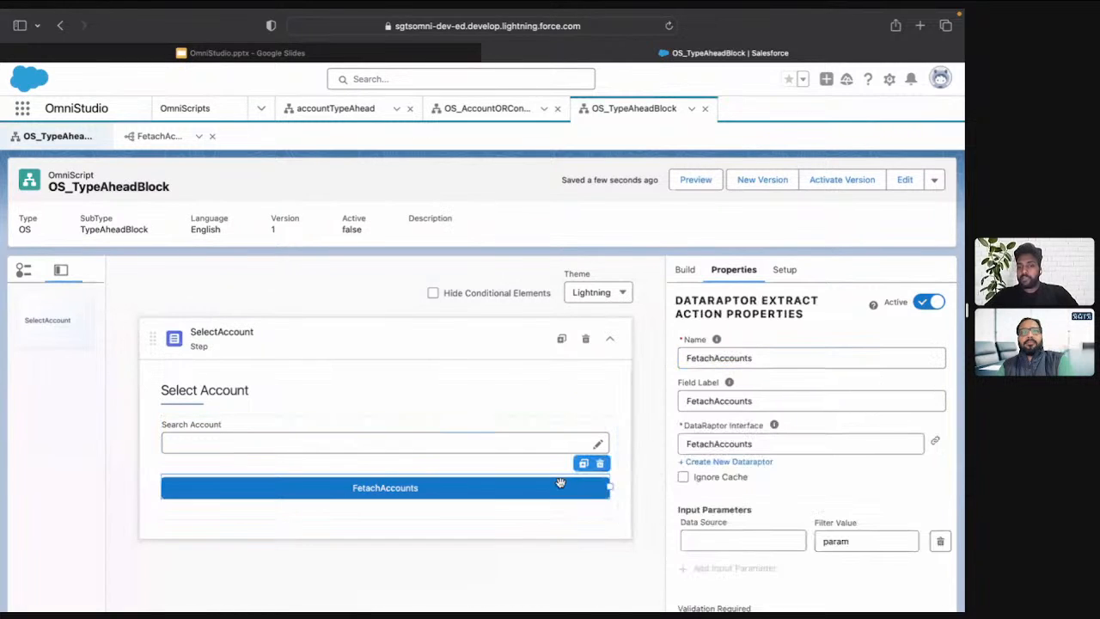
click(758, 539)
scroll(759, 537, down, 1)
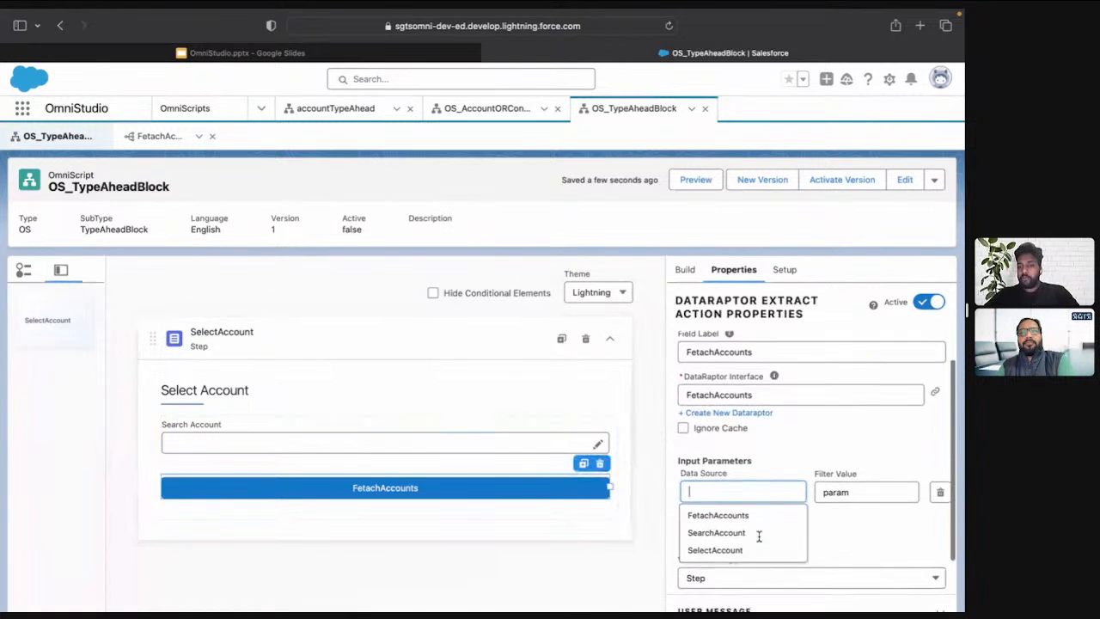
click(745, 528)
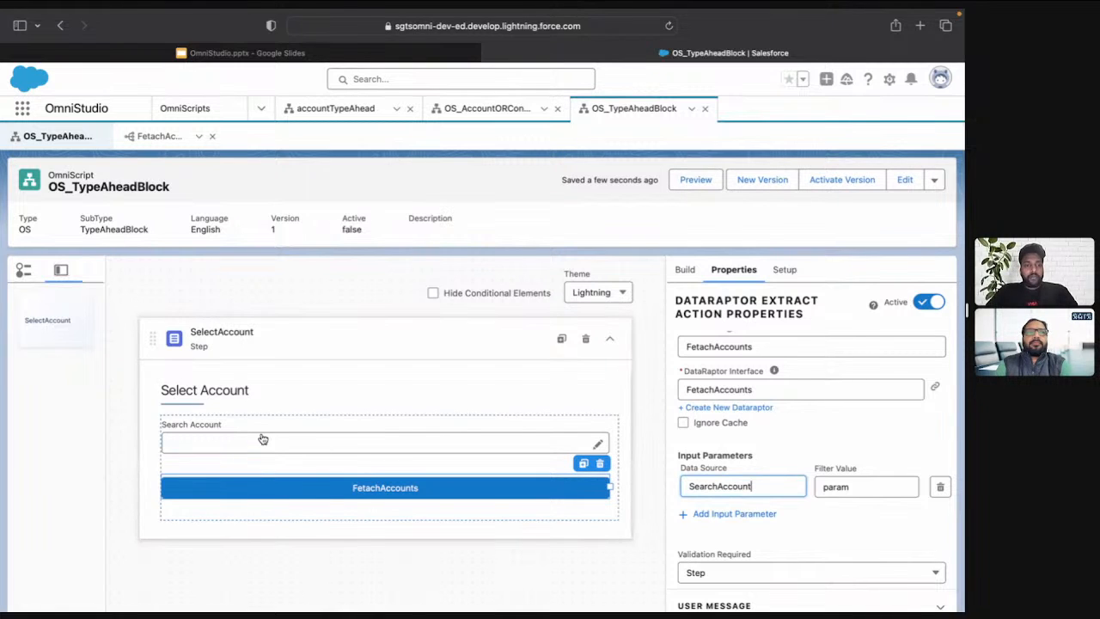
Check the FetachAccounts output mappings and set the SearchAccount type ahead block's Typeahead Key to Name
click(291, 425)
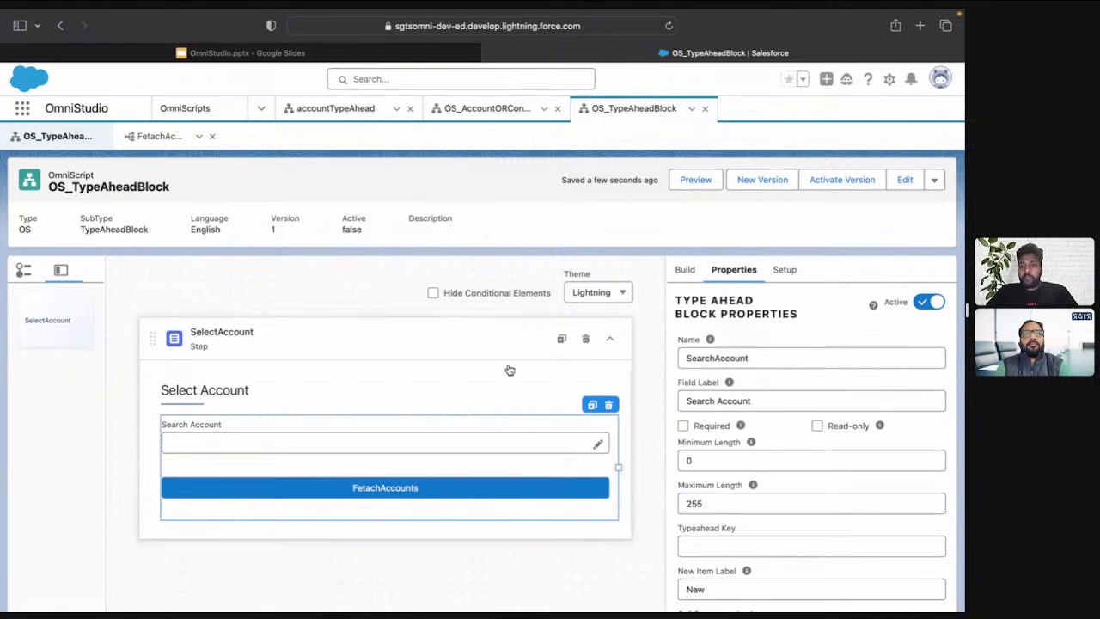
scroll(761, 432, down, 3)
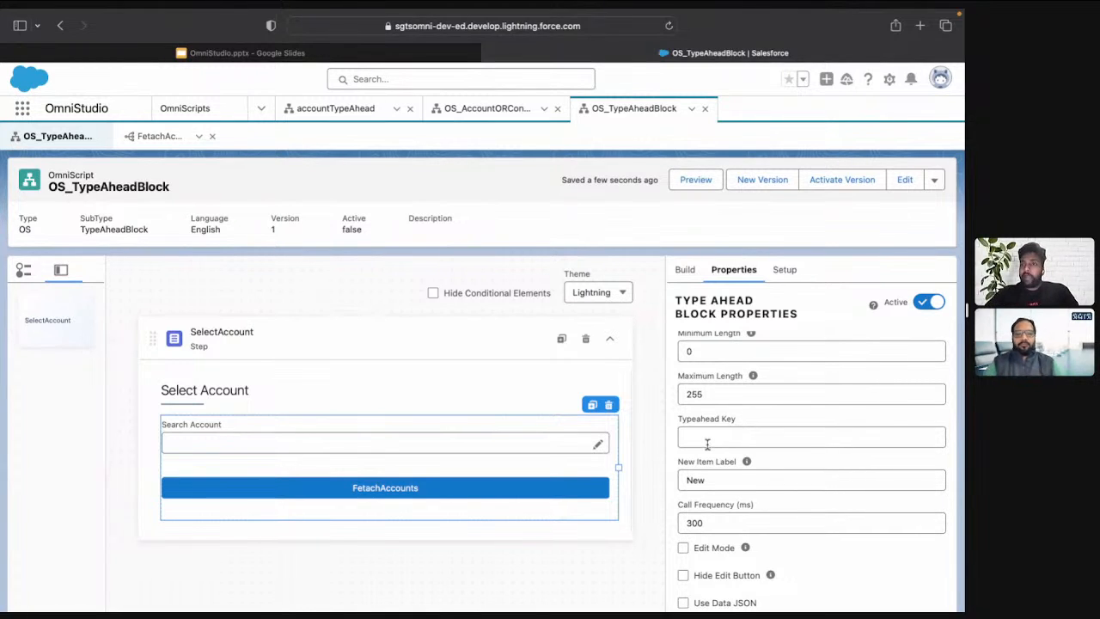
click(148, 136)
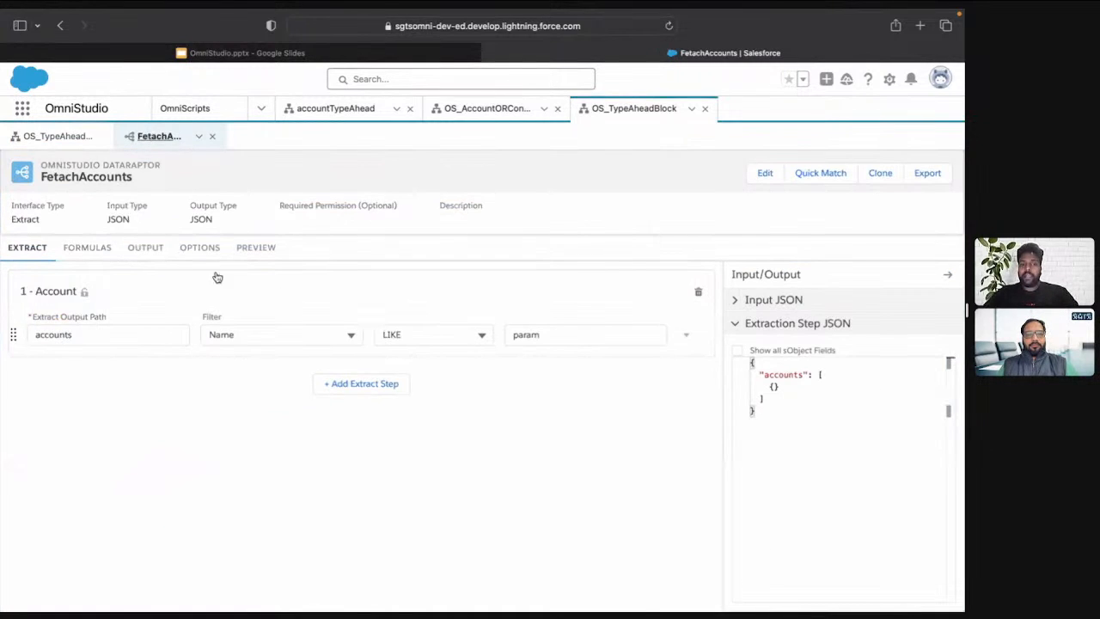
click(148, 248)
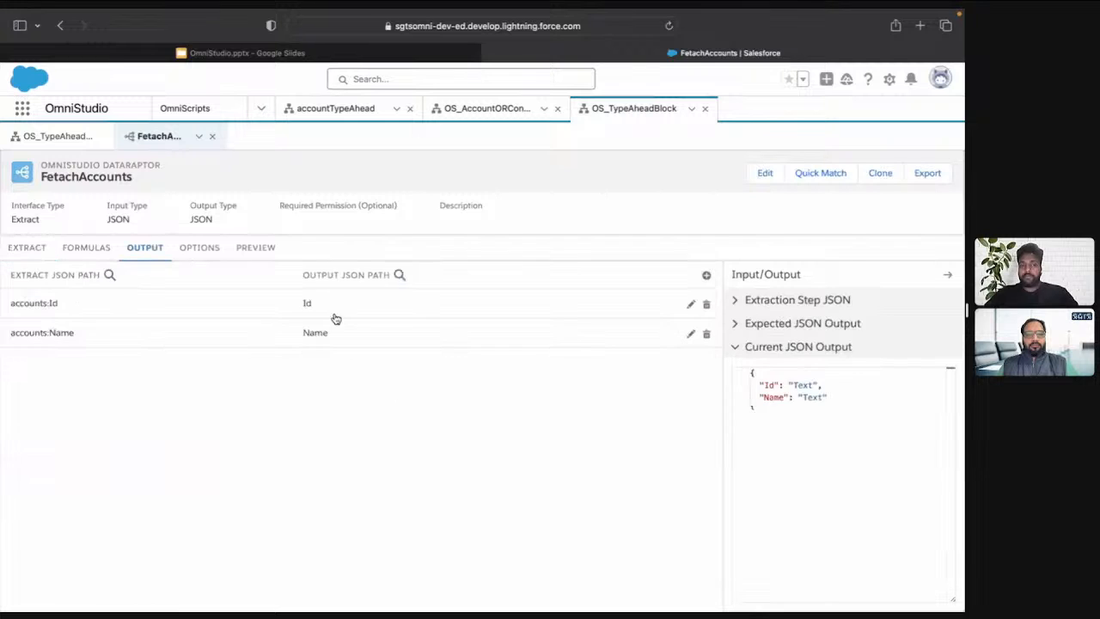
click(58, 138)
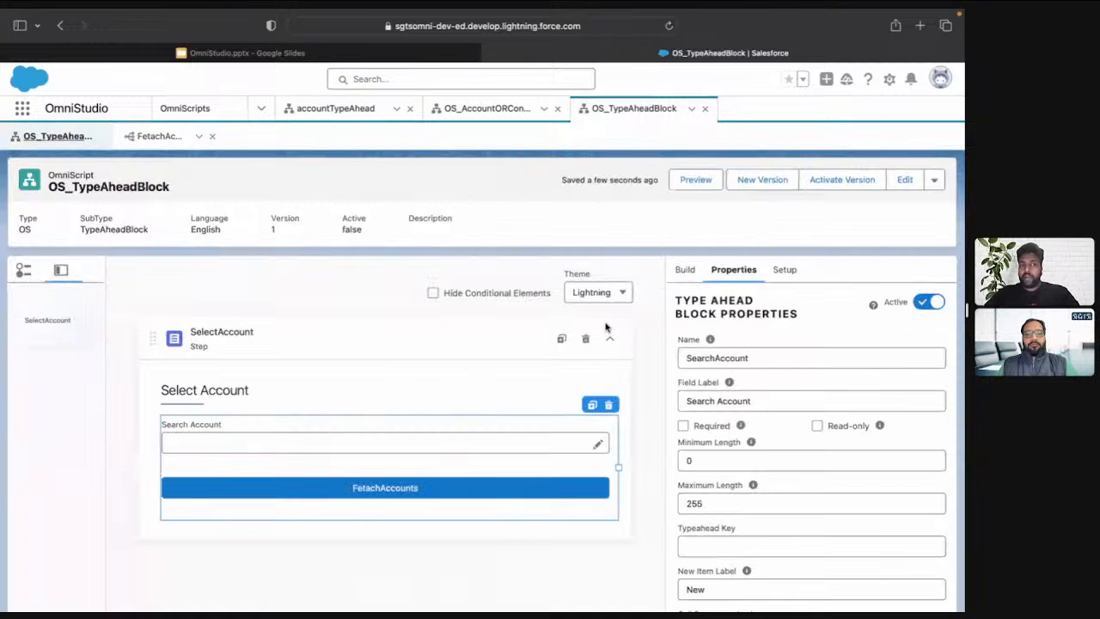
click(755, 543)
text(Name)
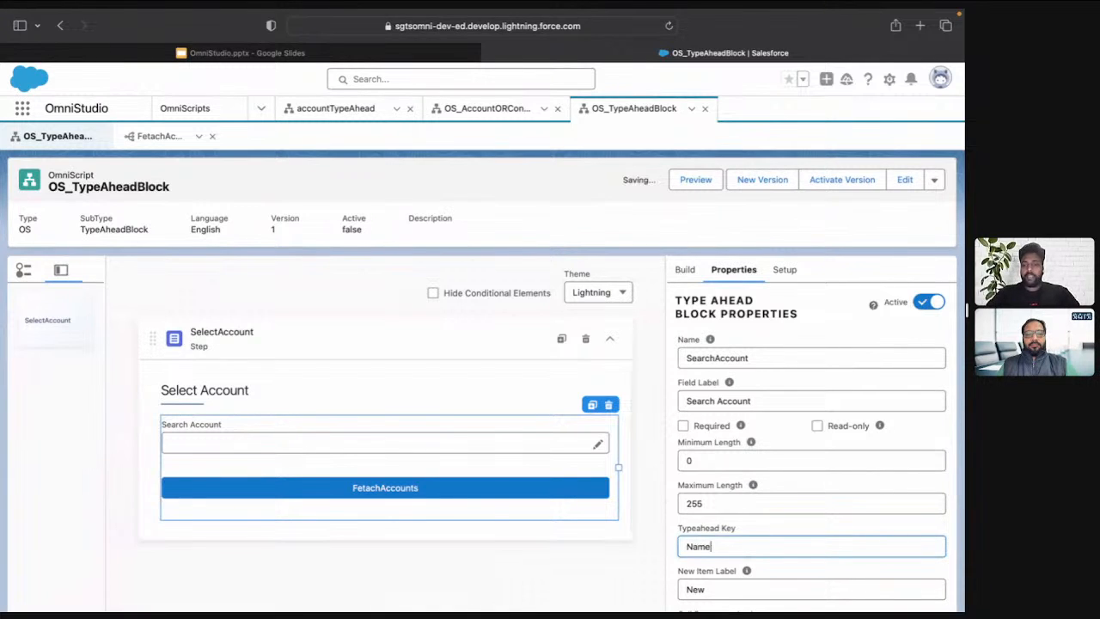
Preview the OmniScript, search accounts for SGTS and look through the suggestion list
click(693, 183)
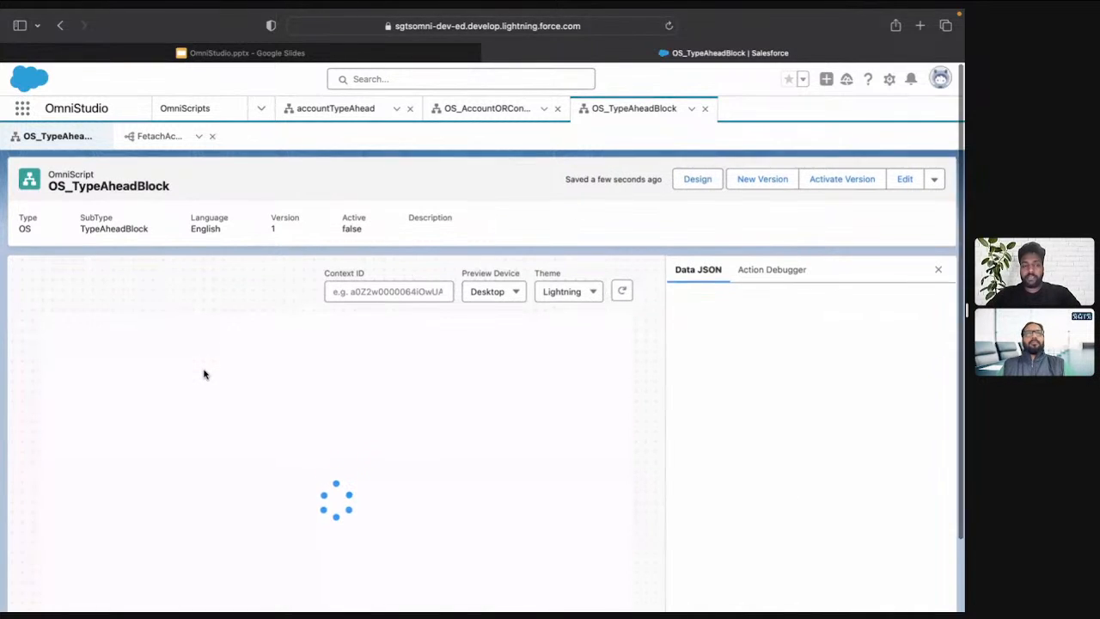
scroll(204, 373, down, 2)
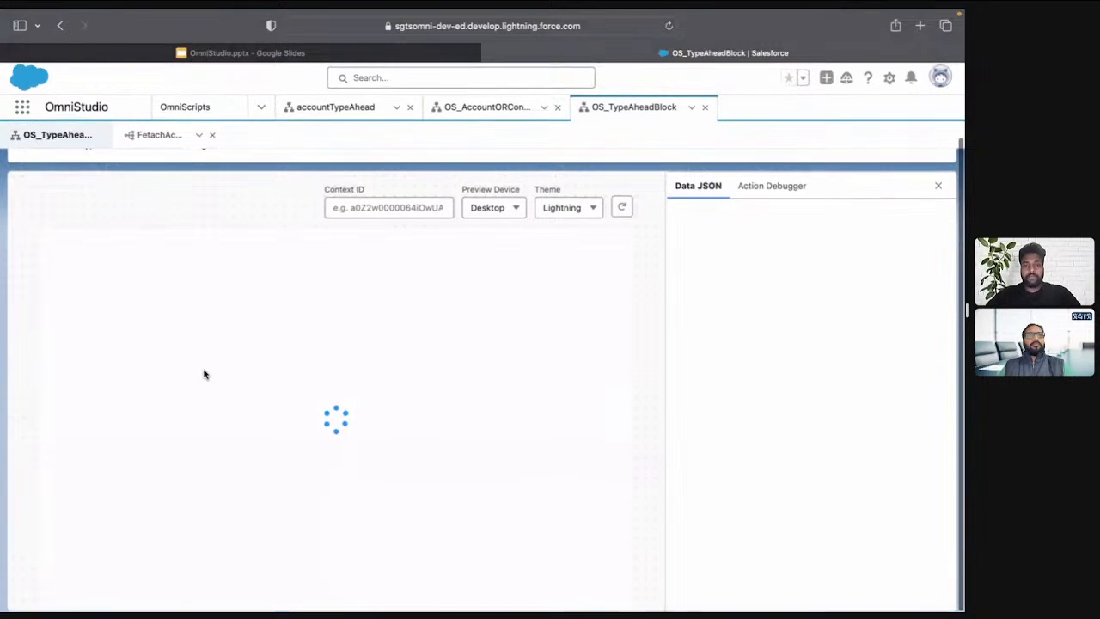
click(153, 314)
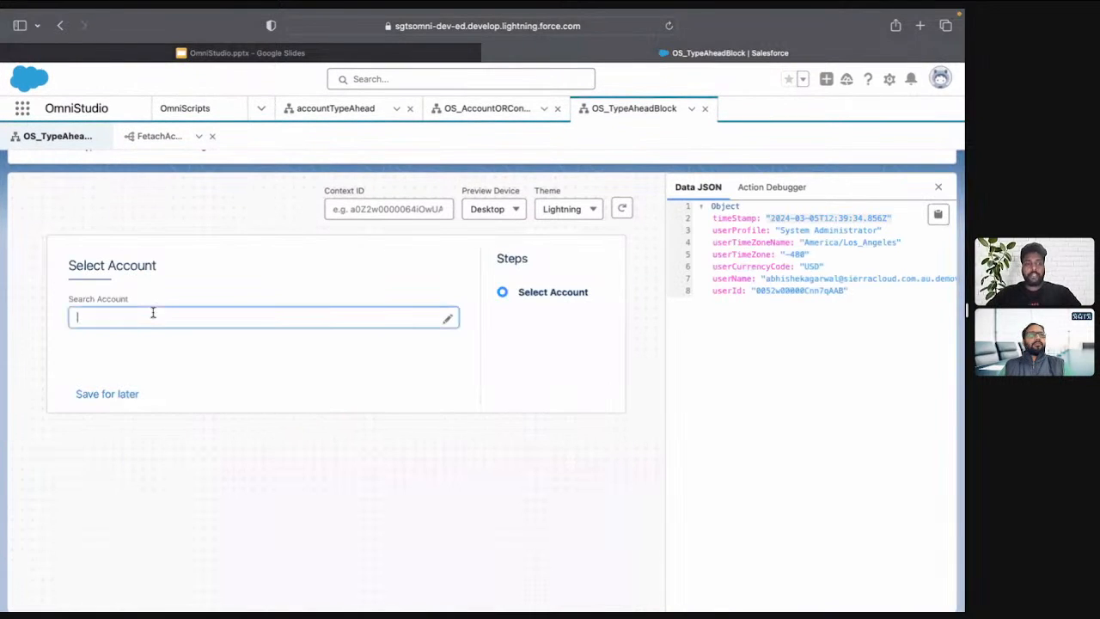
text(SGTS)
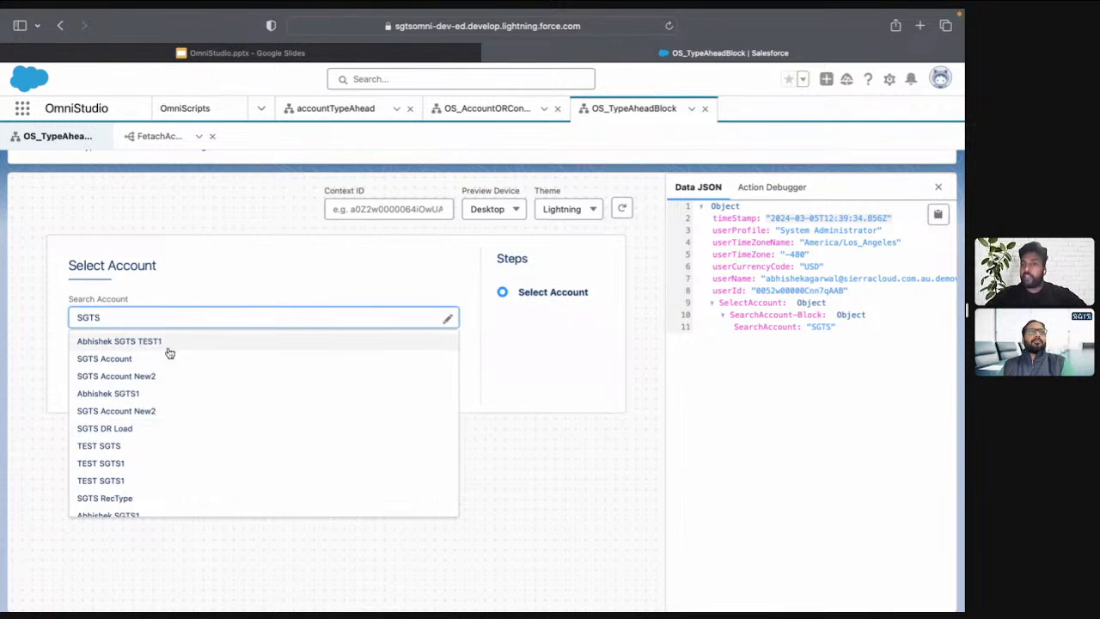
scroll(193, 463, down, 5)
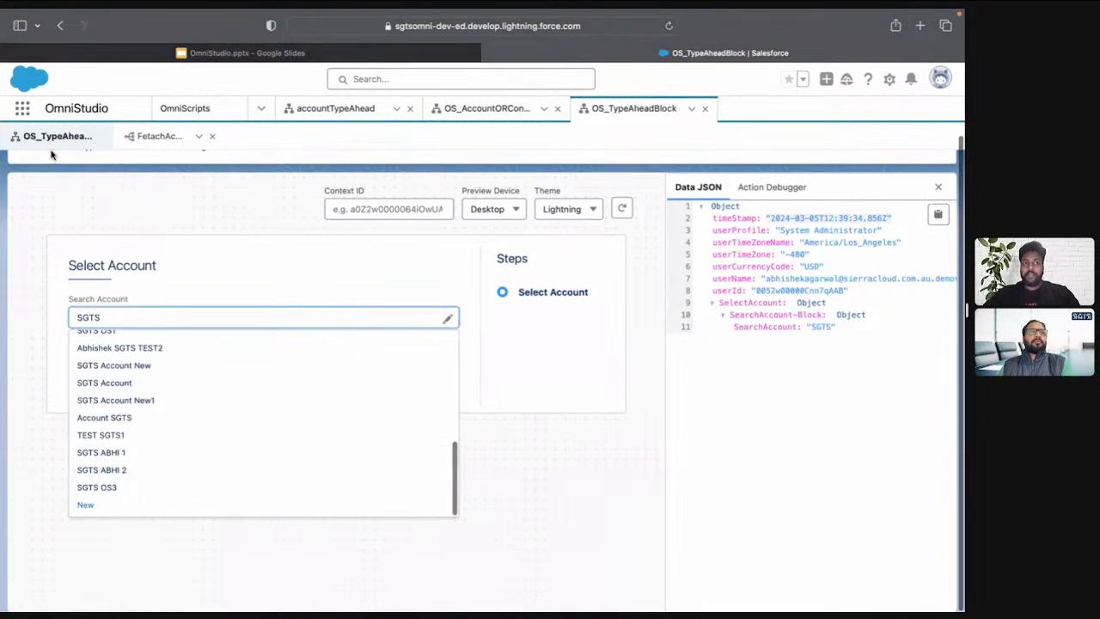
Return to the OmniScript design and change the SearchAccount block's Typeahead Key to Id
scroll(378, 197, up, 2)
click(707, 179)
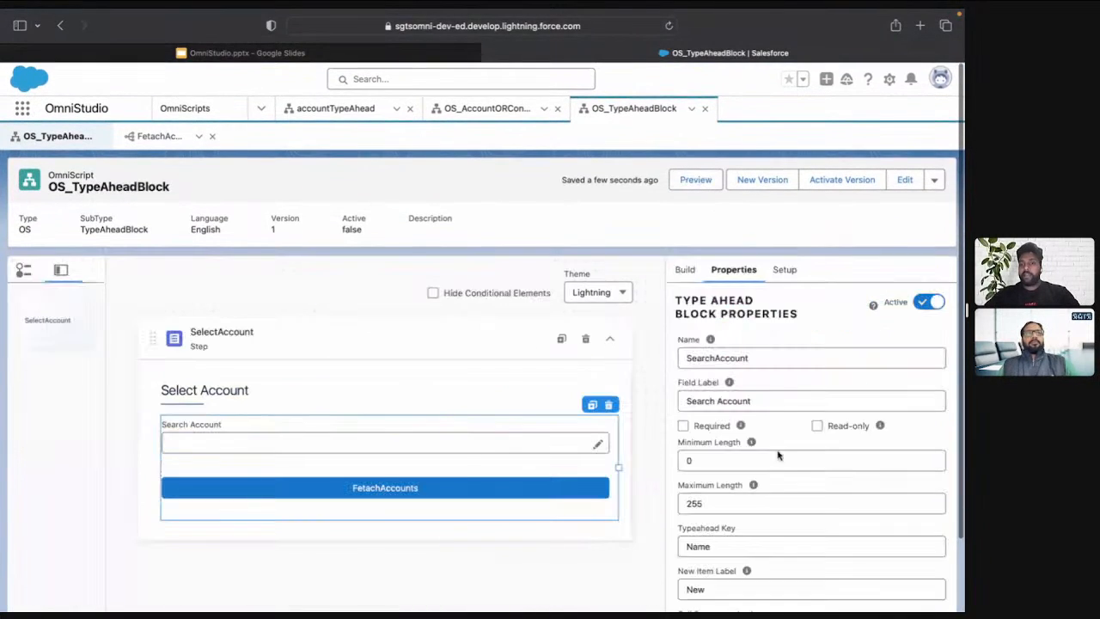
click(732, 546)
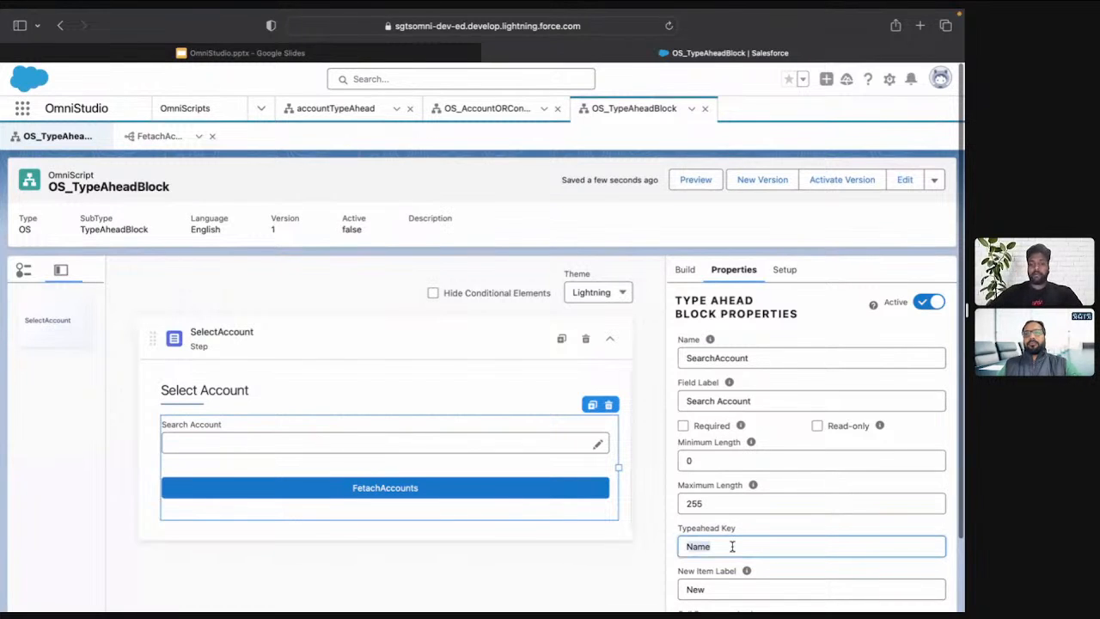
text(ID)
key(BackSpace)
text(d)
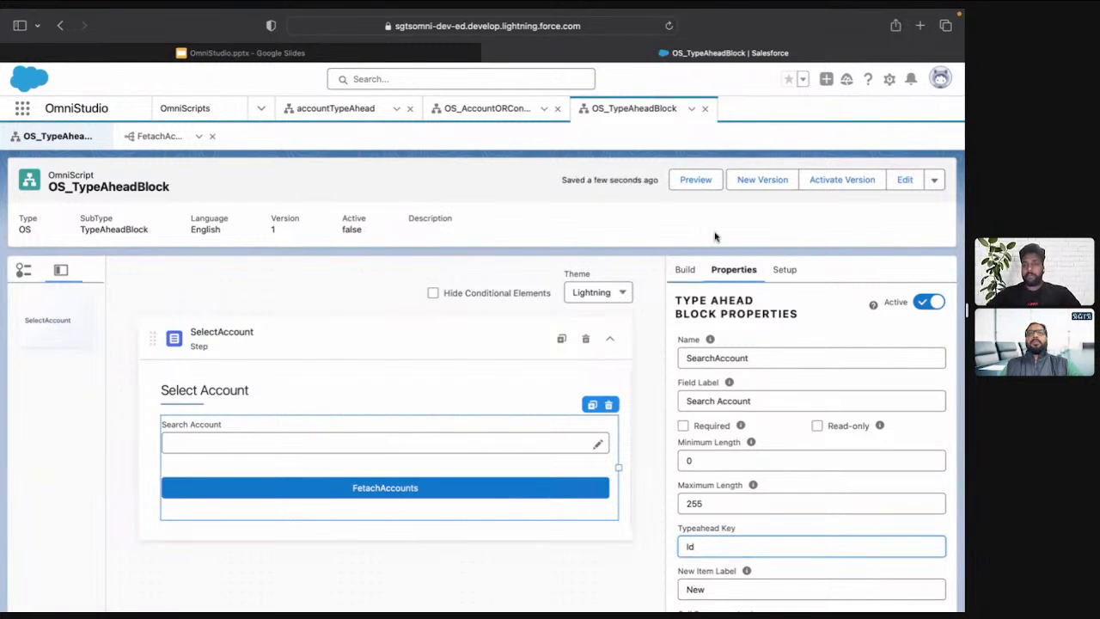
click(725, 219)
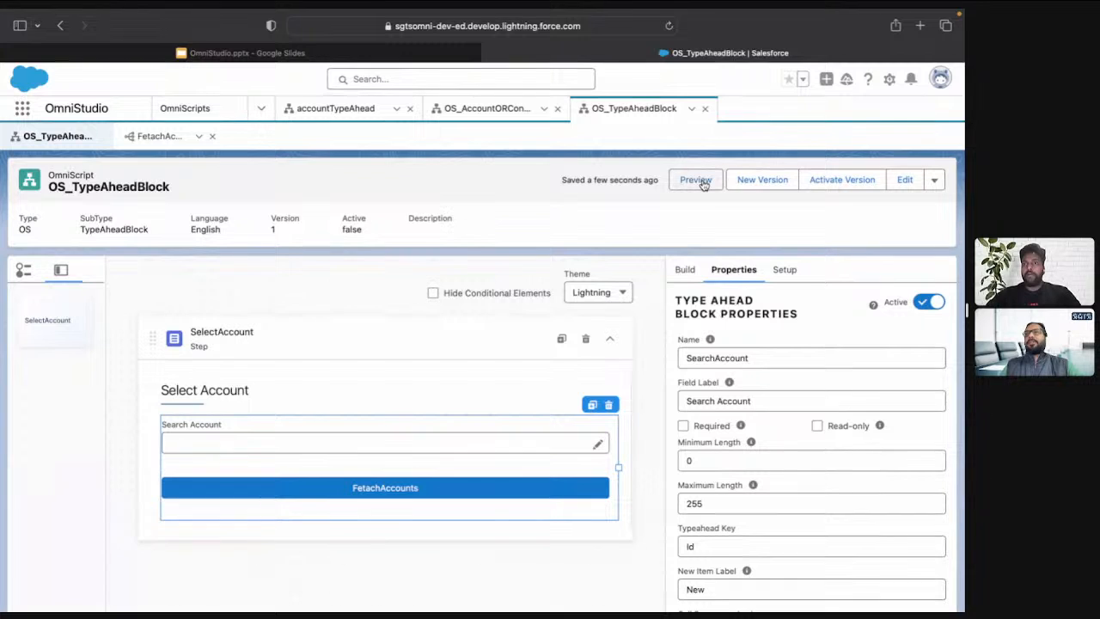
Preview the OmniScript with the Id key and search accounts for SGTS
click(698, 180)
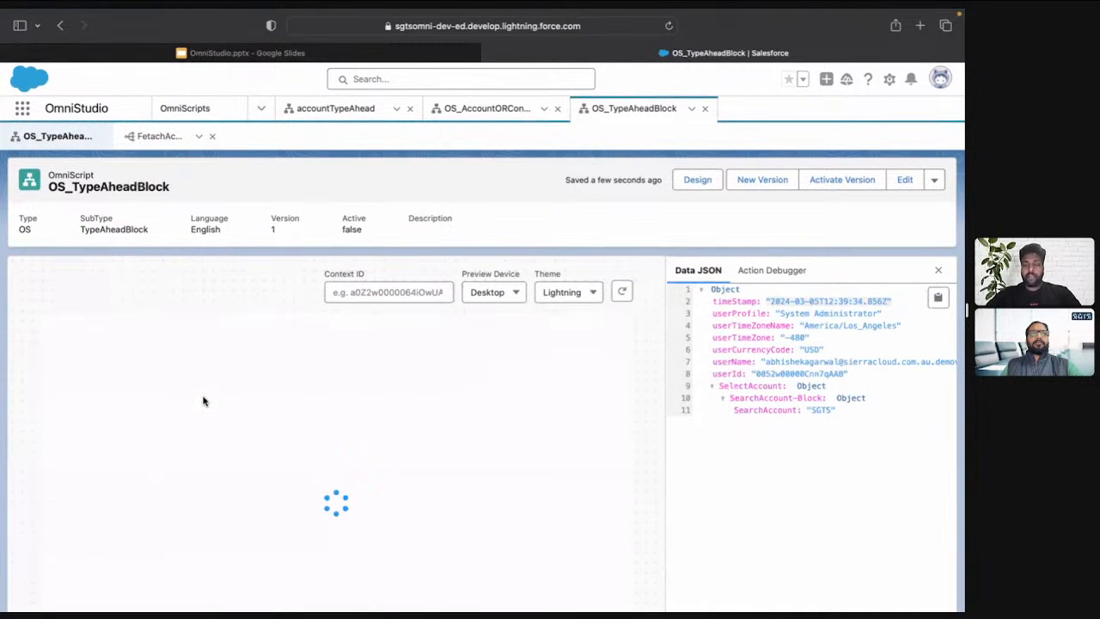
click(202, 397)
text(SGTS)
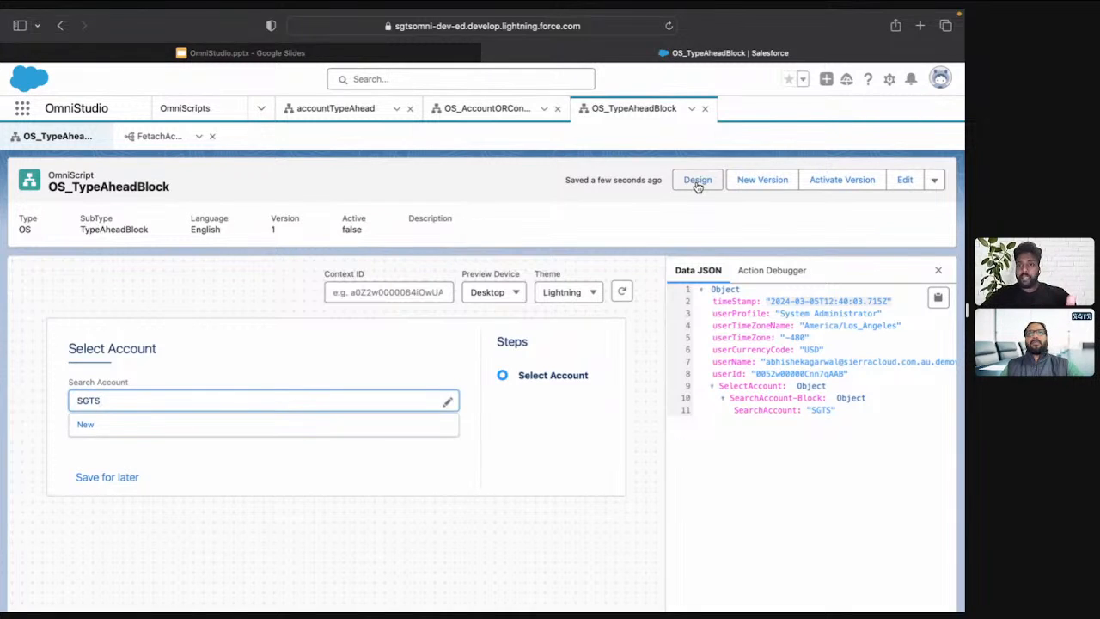
Open the extract step of the FetachAccounts DataRaptor and change its Account filter field to Active__c
click(151, 136)
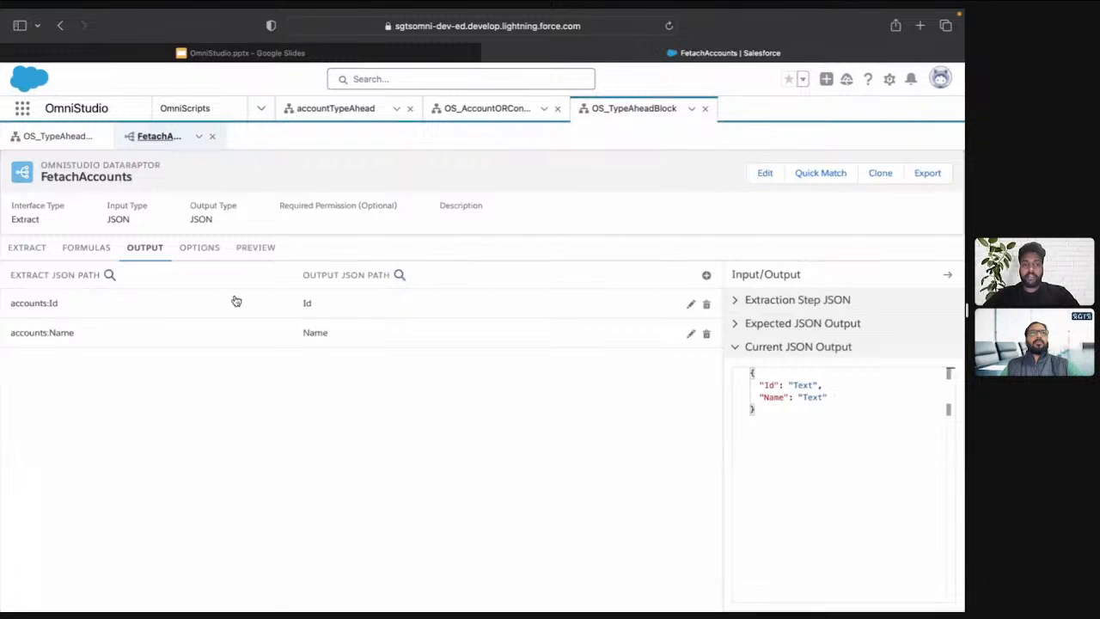
click(33, 256)
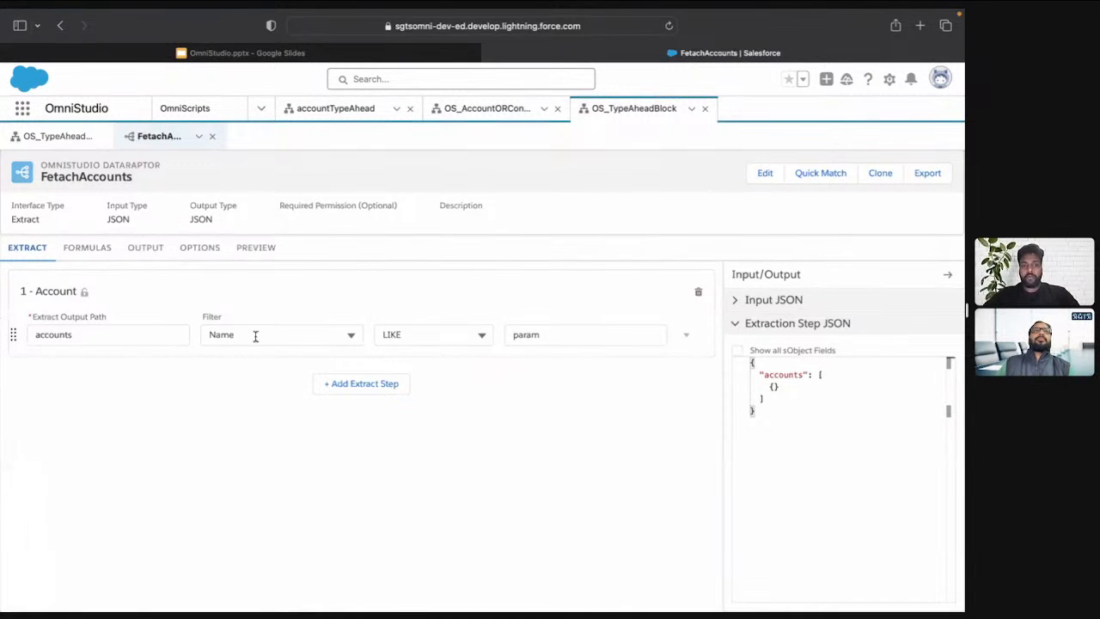
click(253, 334)
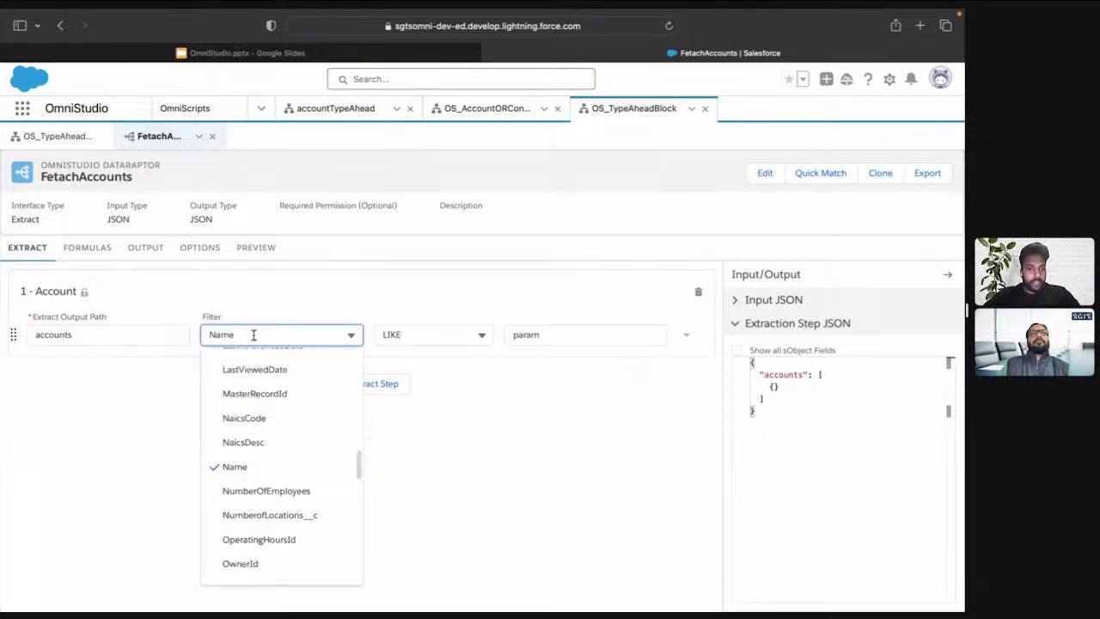
scroll(310, 525, down, 1)
scroll(310, 525, up, 5)
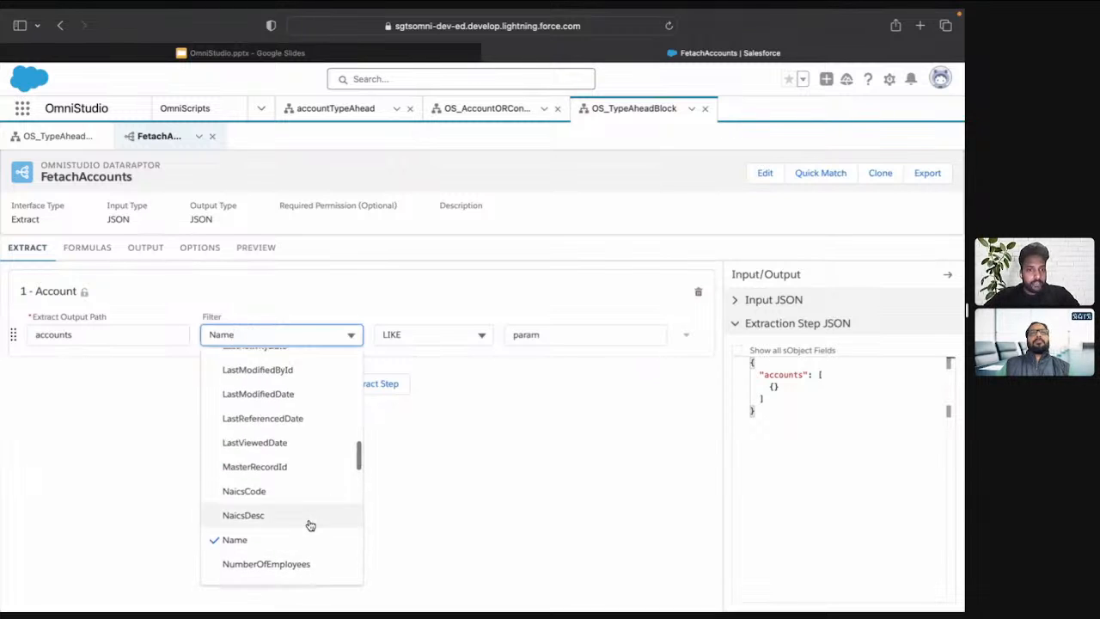
scroll(310, 525, up, 10)
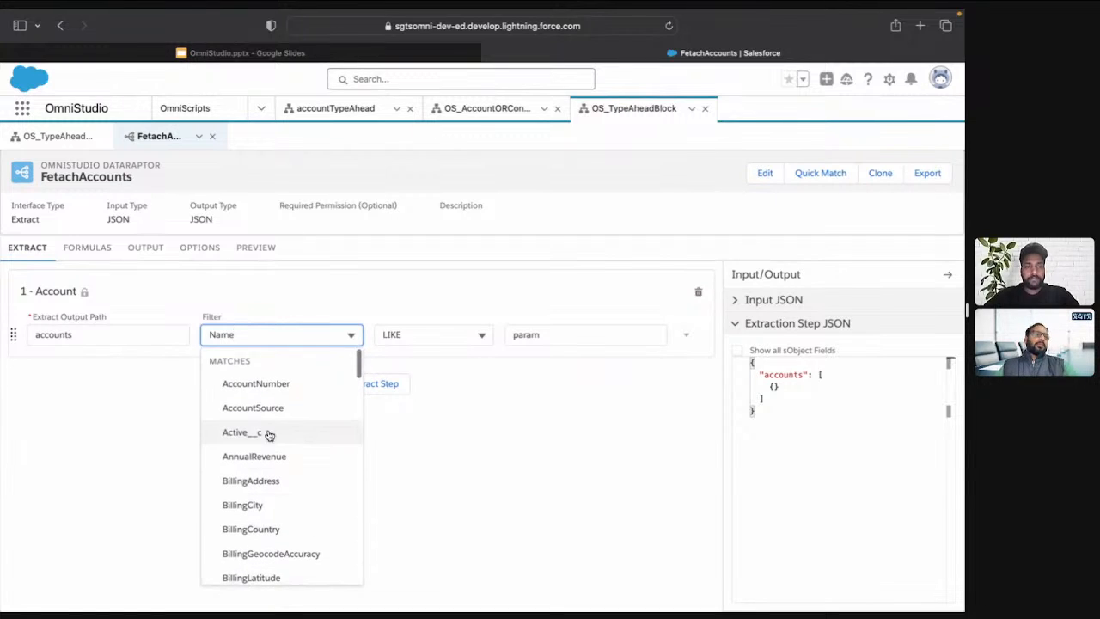
click(270, 434)
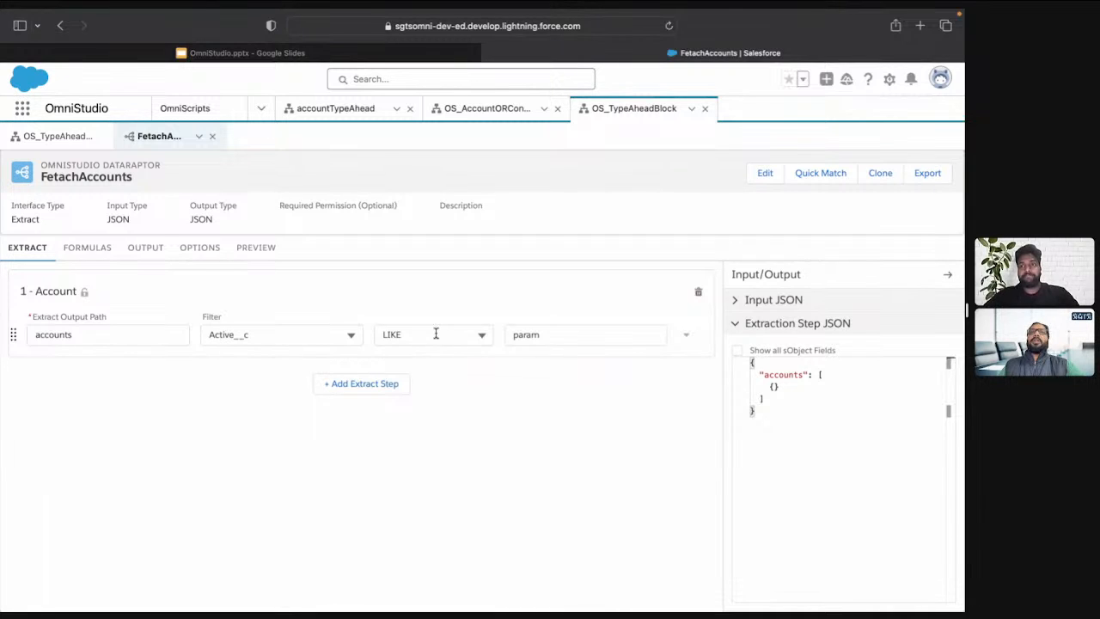
Set the Account filter field of the FetachAccounts extract step back to Name
click(292, 338)
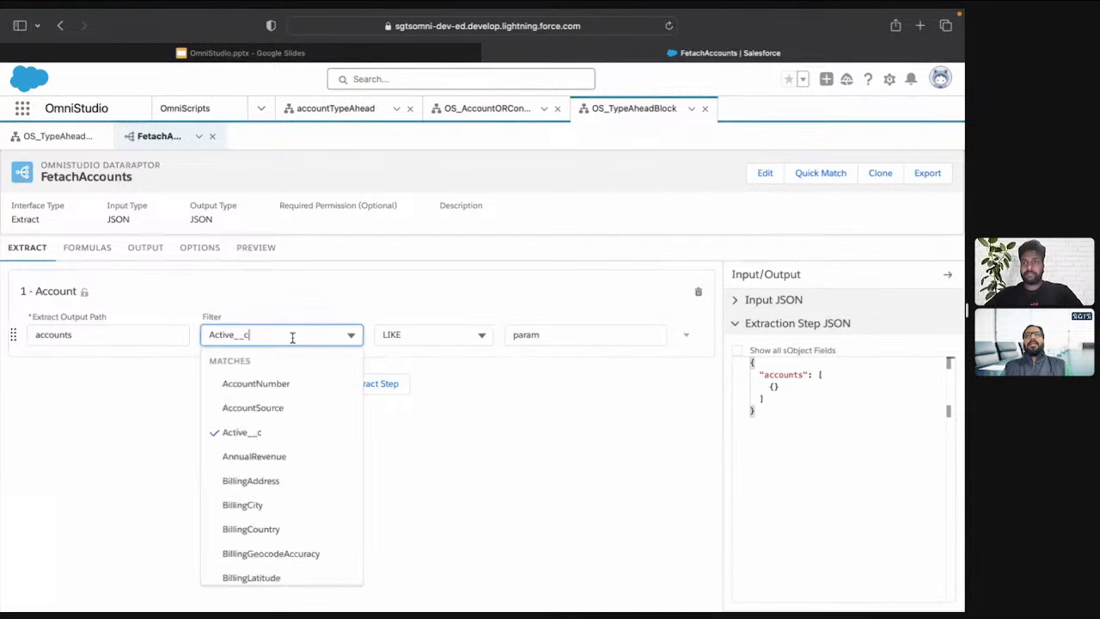
text(Name)
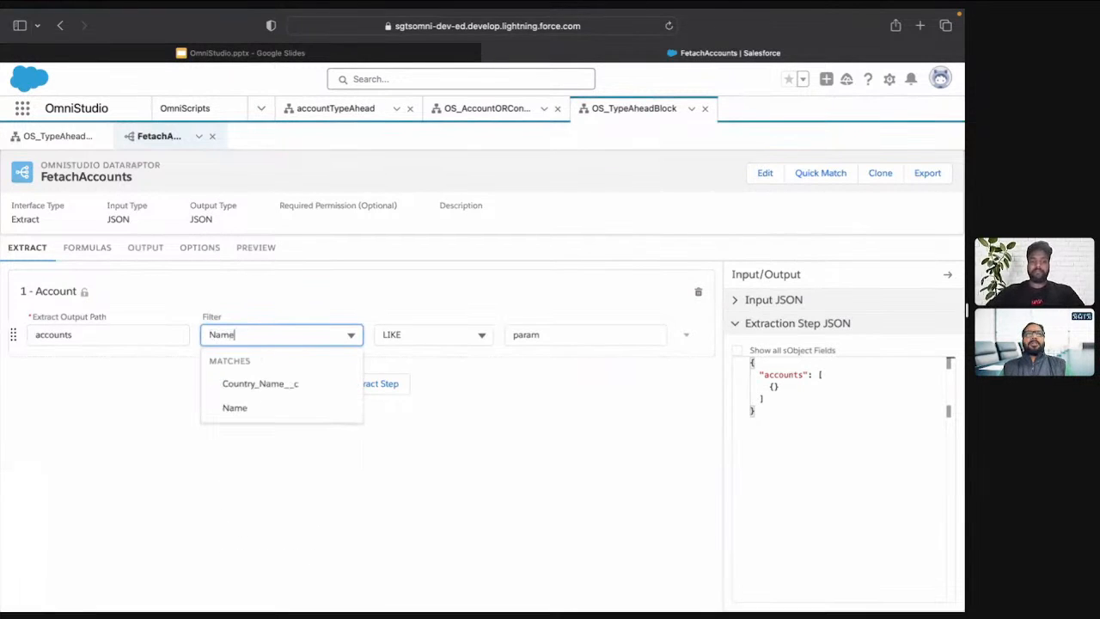
click(277, 409)
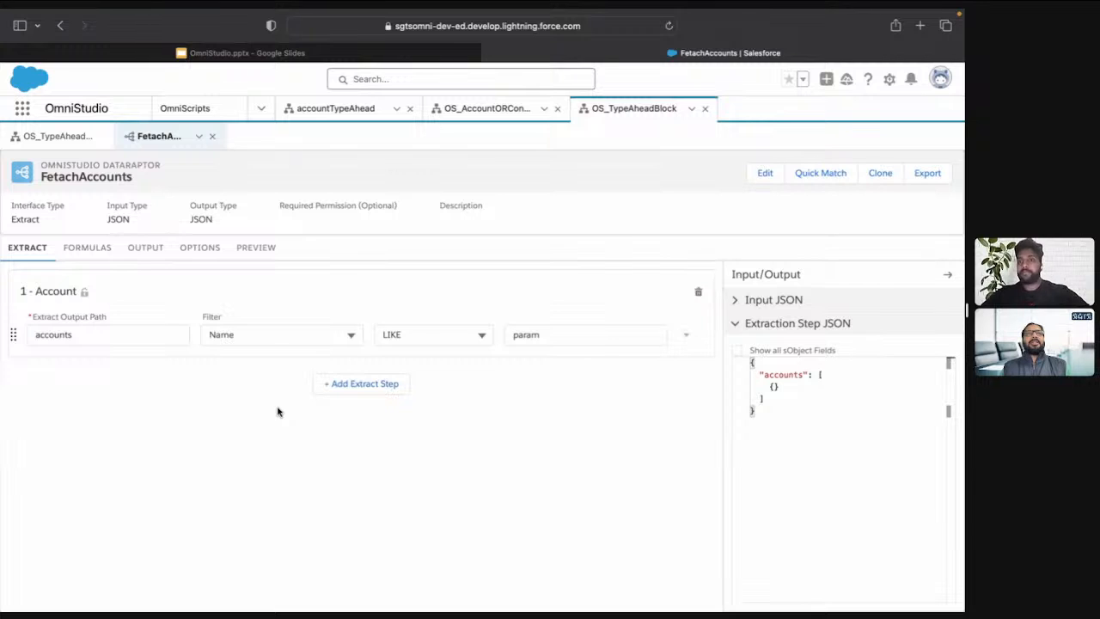
Return to the OmniScript design and set the SearchAccount block's Typeahead Key to Name
click(76, 141)
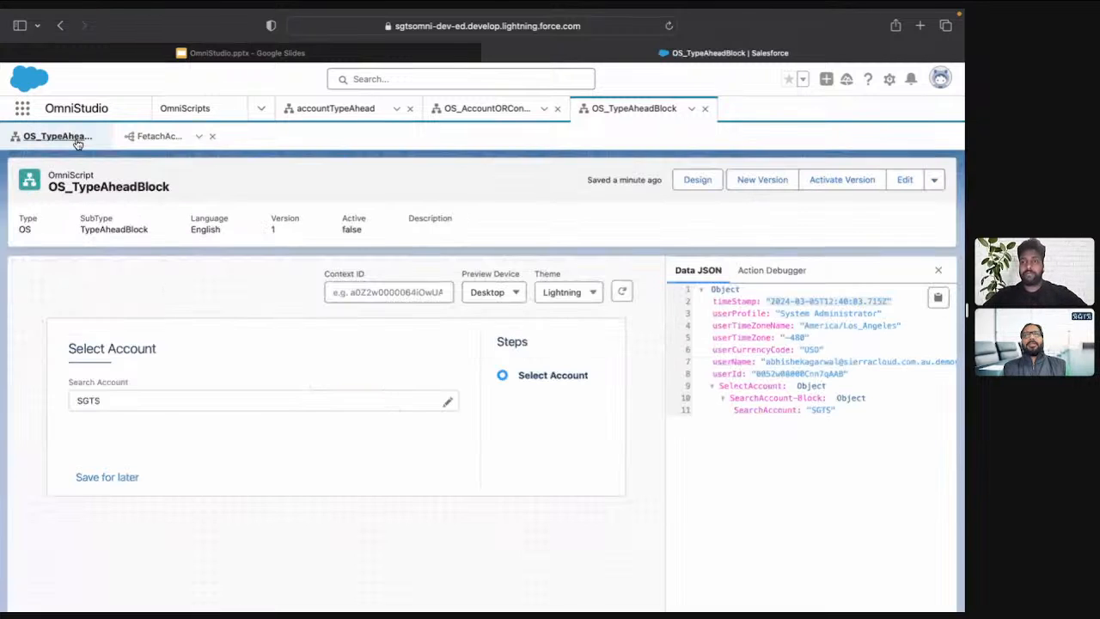
click(695, 179)
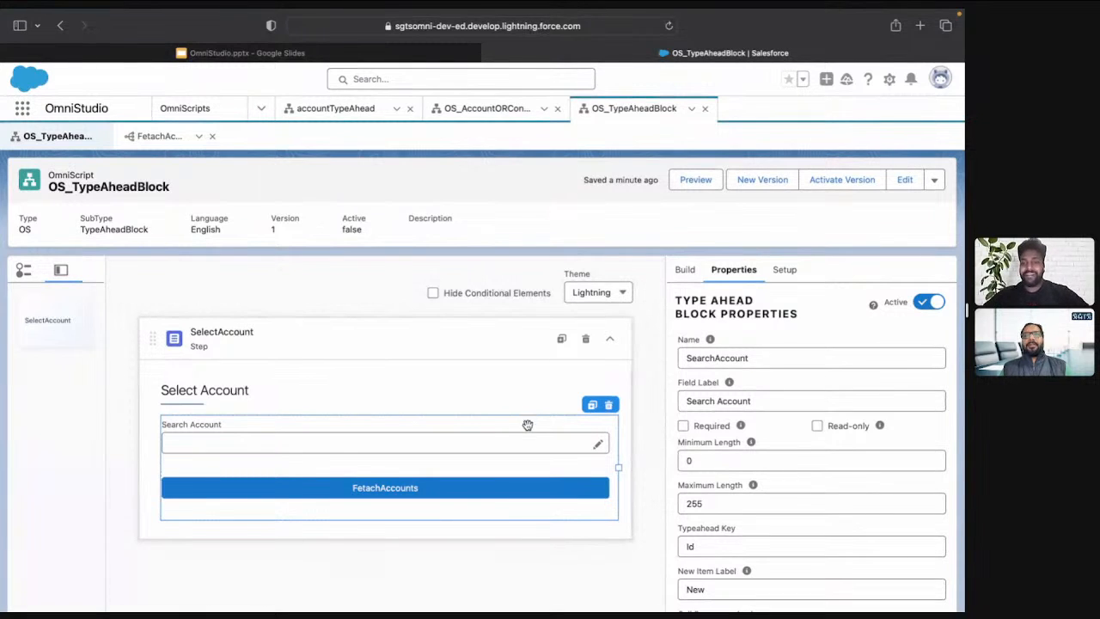
double_click(692, 547)
text(Nam)
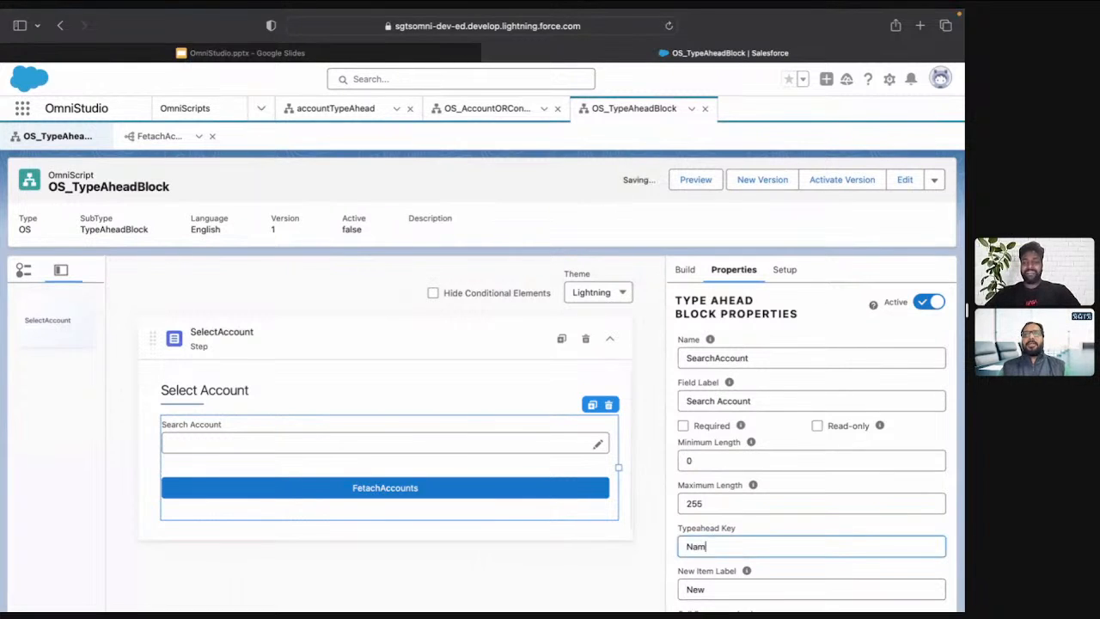
text(e)
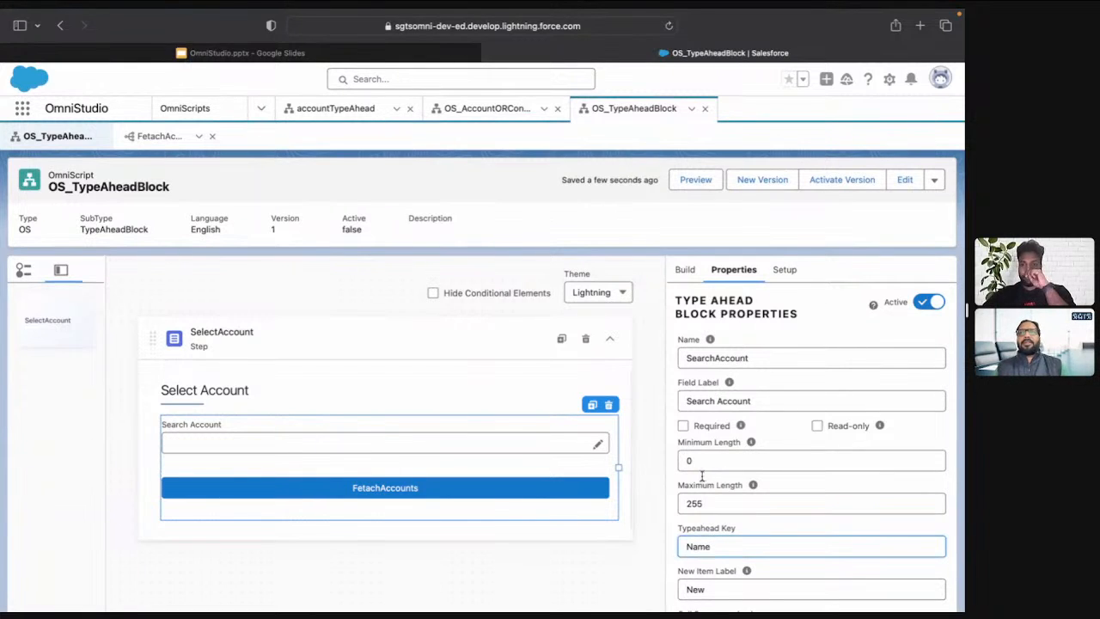
Preview the OmniScript, search accounts for SGTS, pick the first match and examine its Id in the data JSON
click(698, 181)
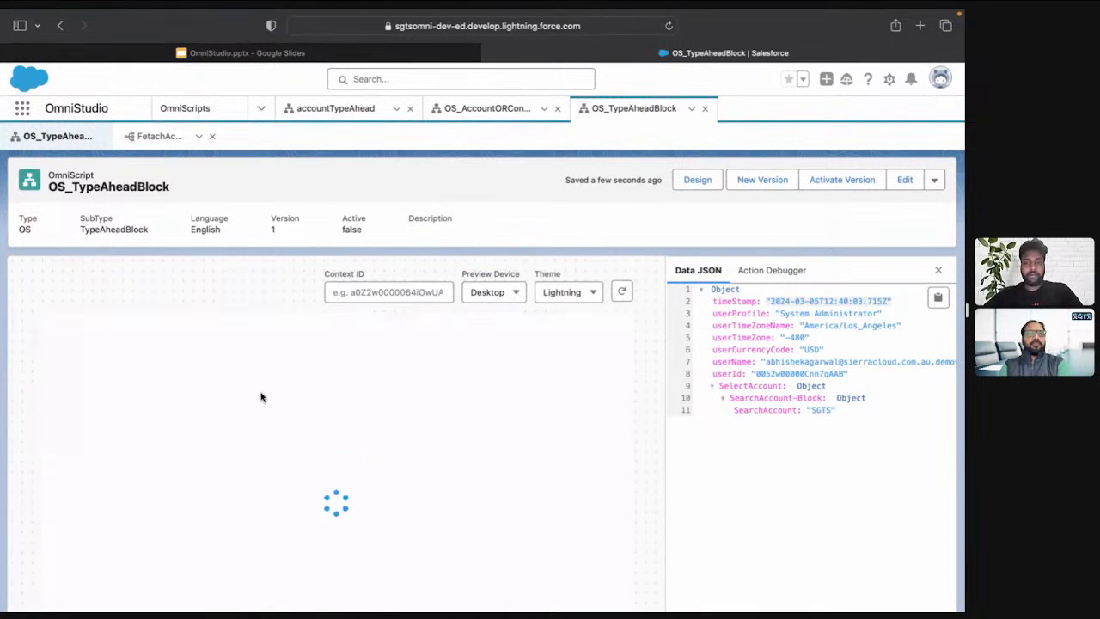
click(300, 400)
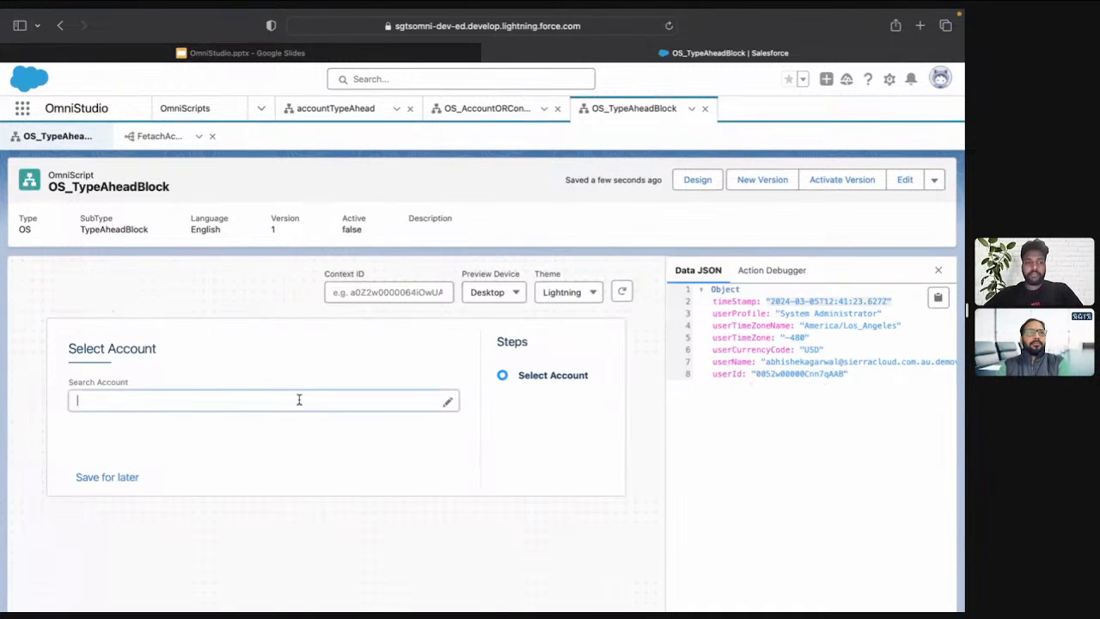
text(SGTS)
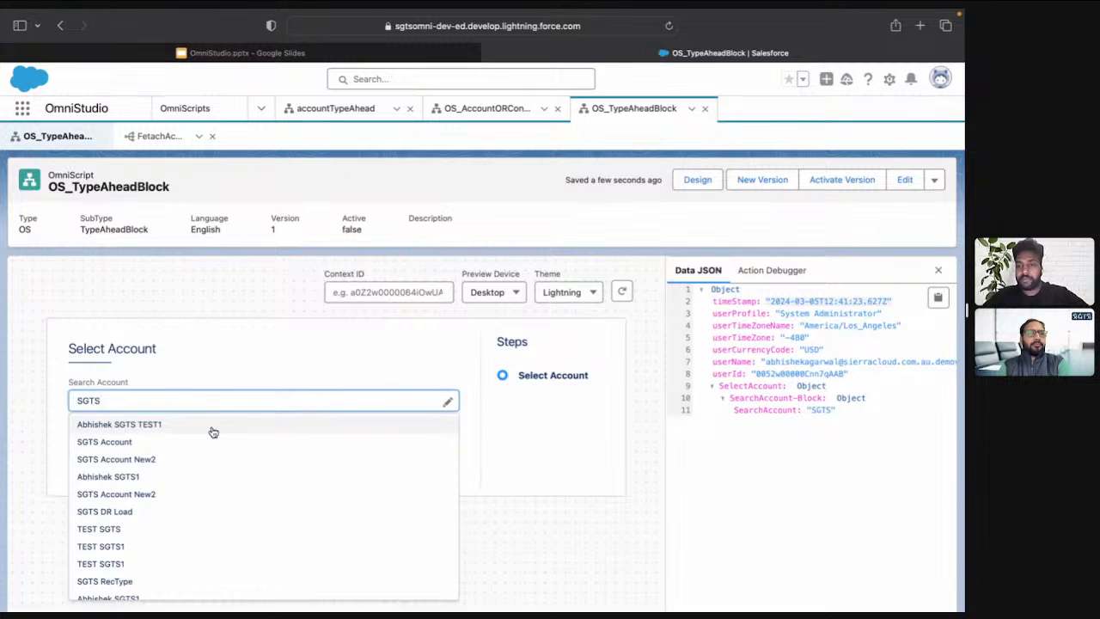
click(213, 431)
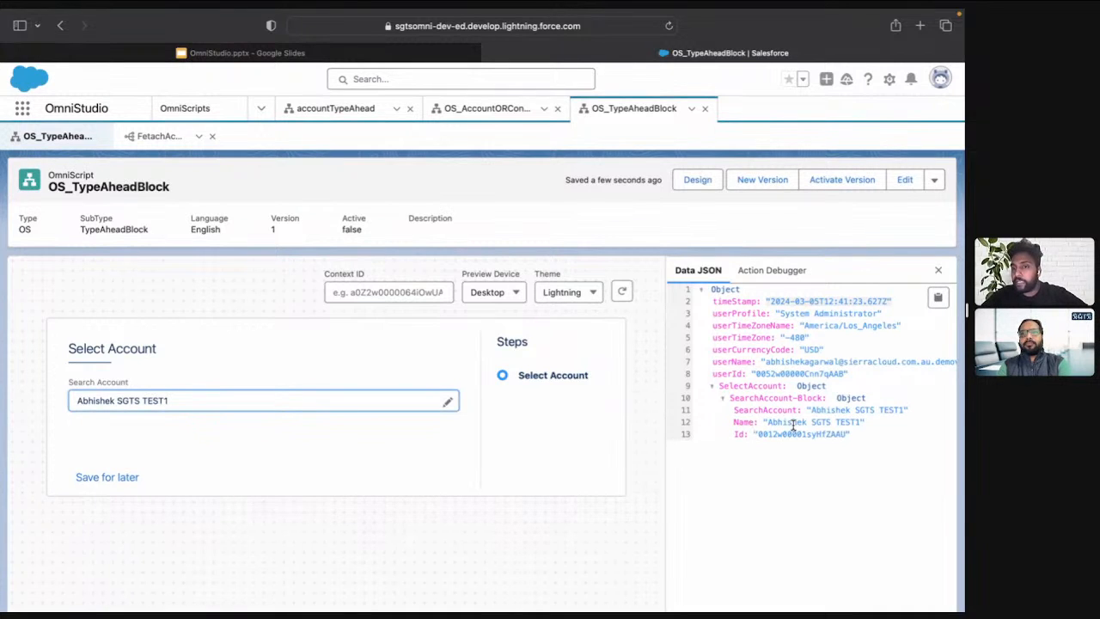
double_click(779, 434)
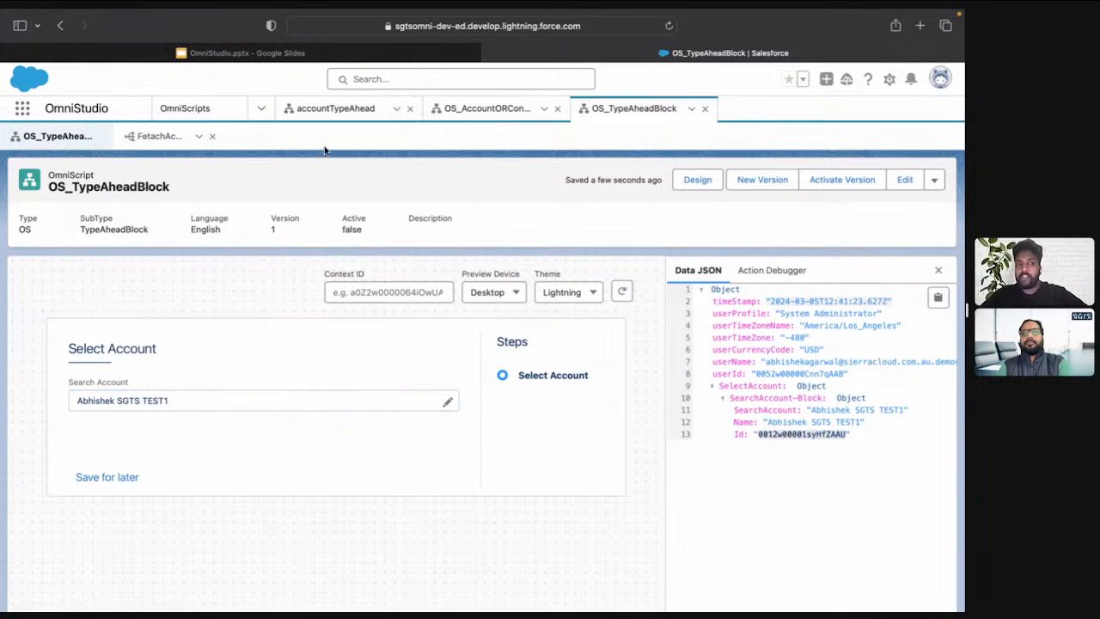
Add an output mapping to the FetachAccounts DataRaptor from accounts:Active__c to the output path Active
click(161, 137)
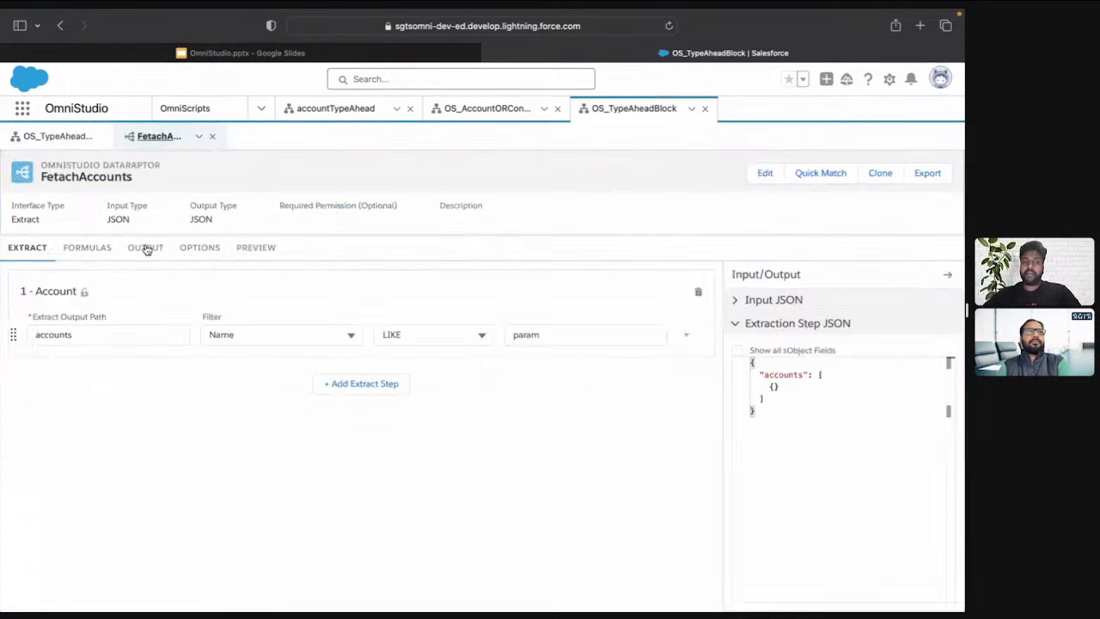
click(146, 249)
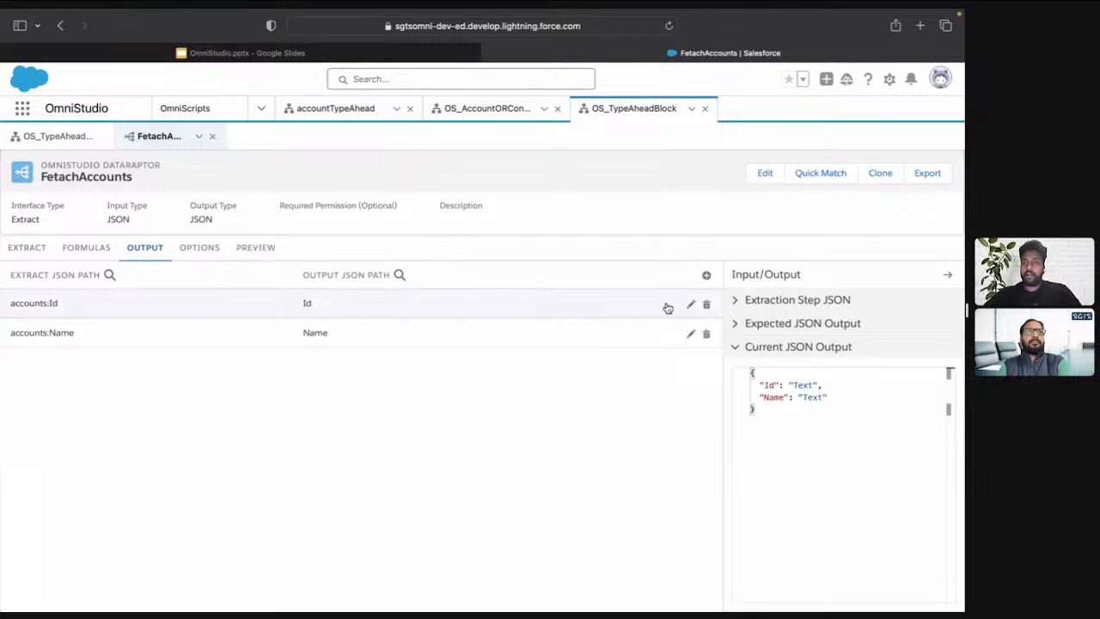
click(705, 275)
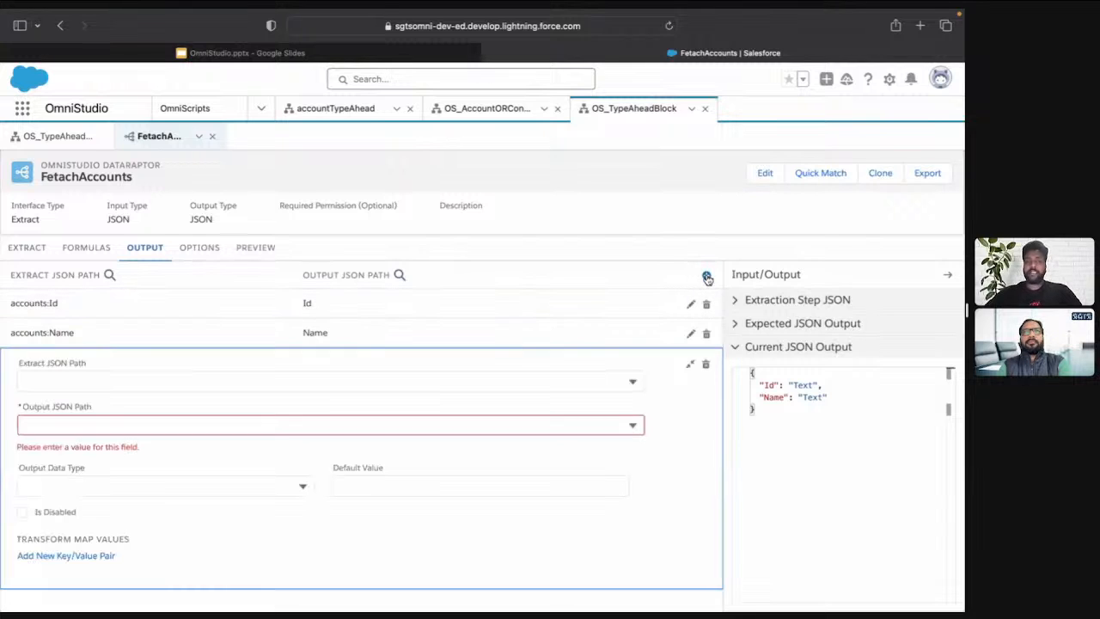
click(186, 378)
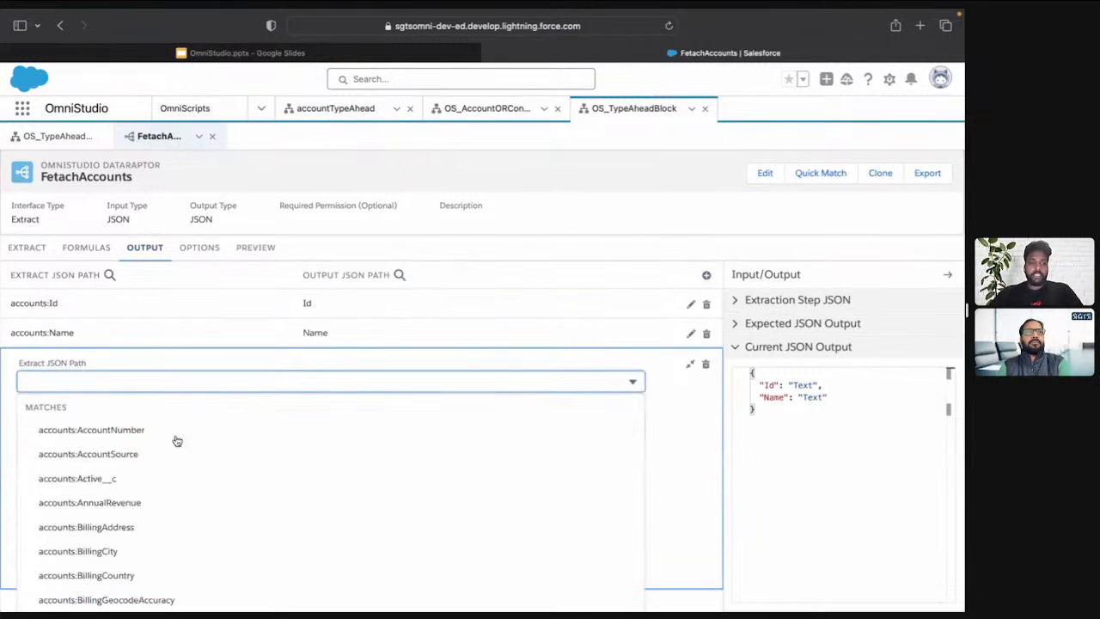
click(159, 478)
click(111, 365)
text(A)
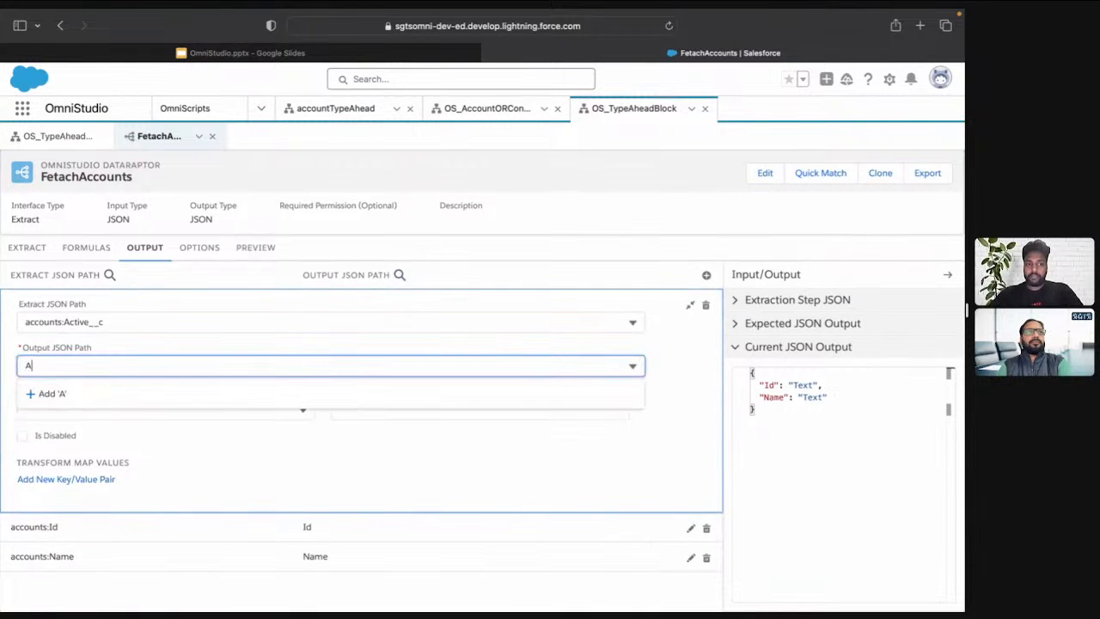
text(ctive)
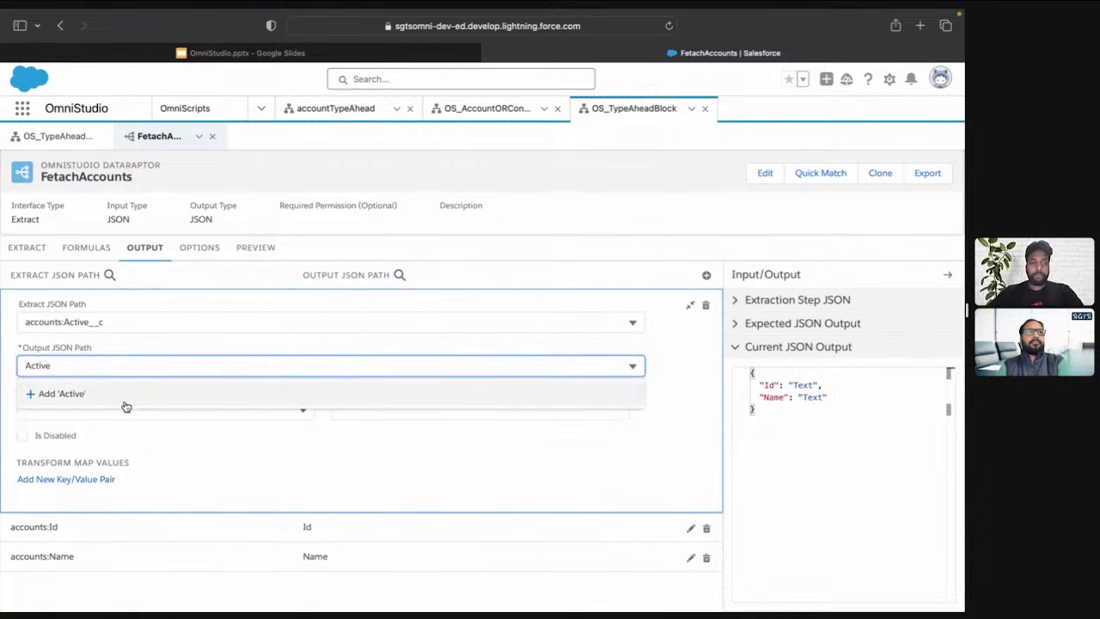
click(127, 402)
Return to the OS_TypeAheadBlock preview, refresh its data, search accounts for SGTS and pick the first match to examine the data JSON
click(66, 138)
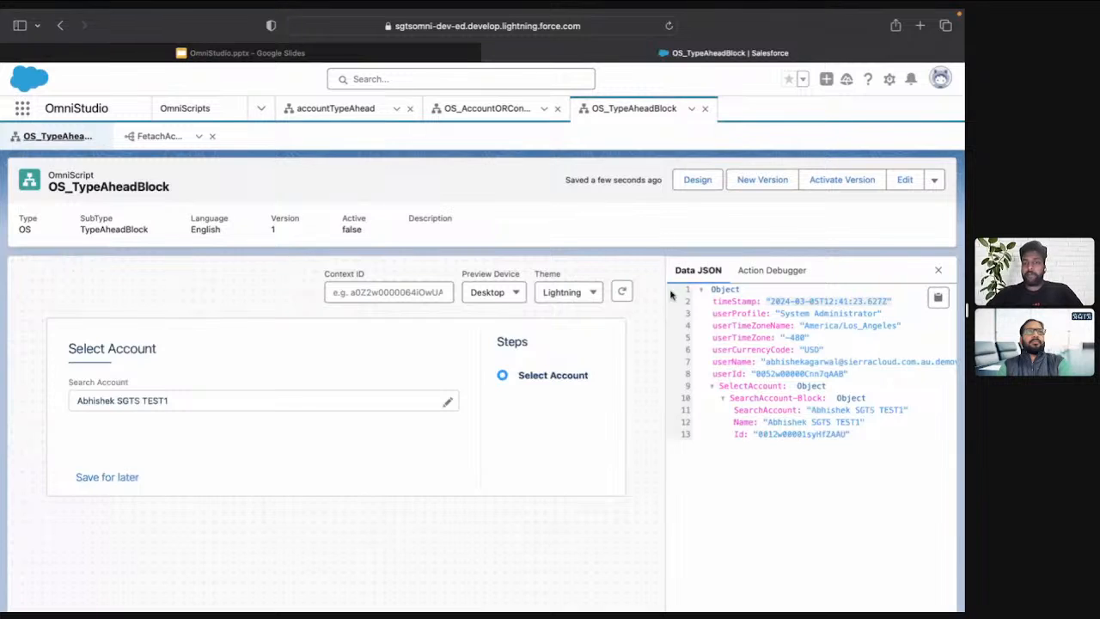
click(622, 292)
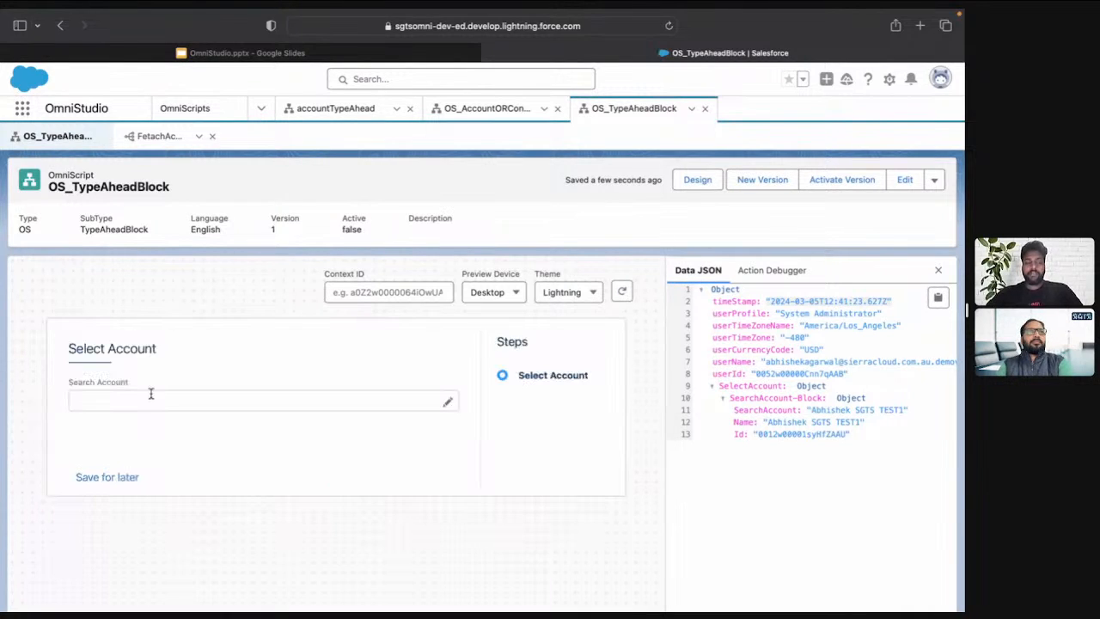
click(151, 397)
text(SGTS)
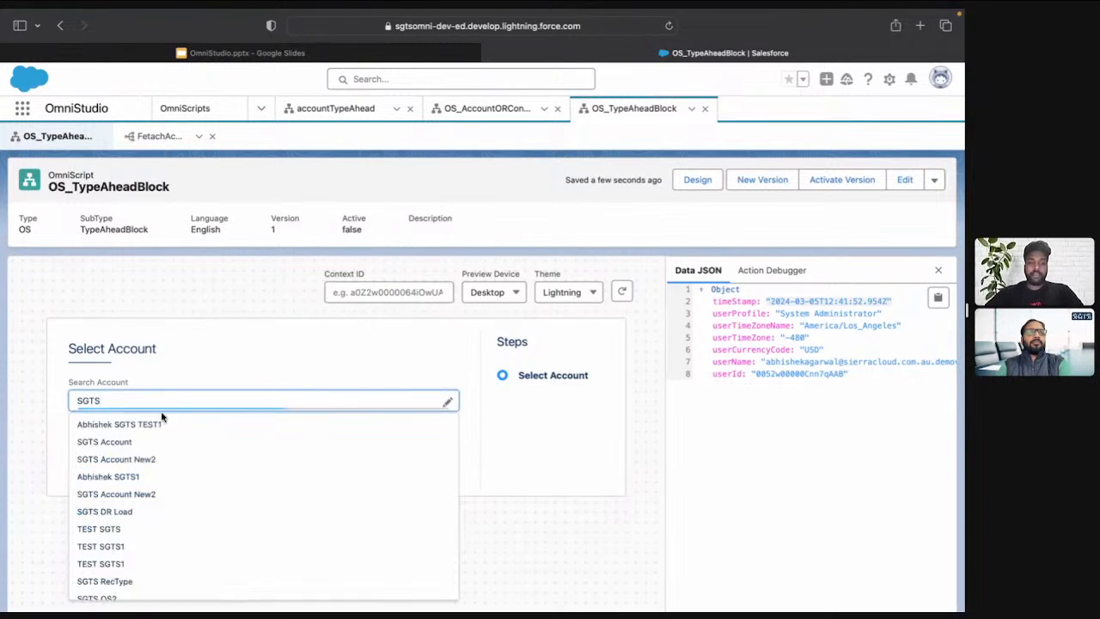
click(166, 425)
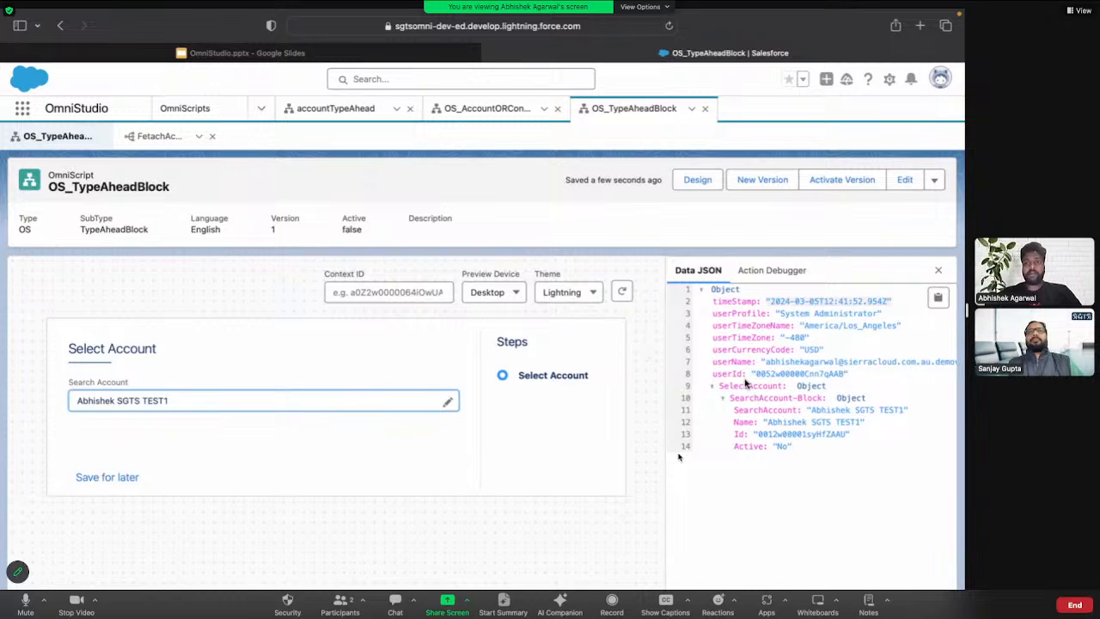
Return to the OmniScript design and examine the properties of the FetachAccounts DataRaptor Extract Action
click(694, 181)
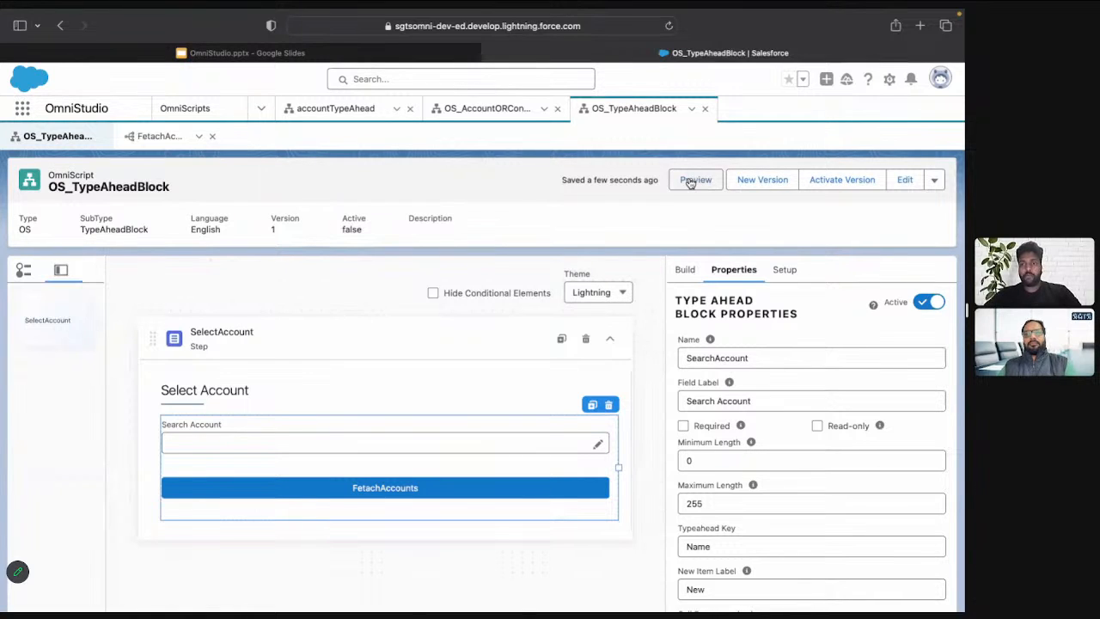
click(451, 486)
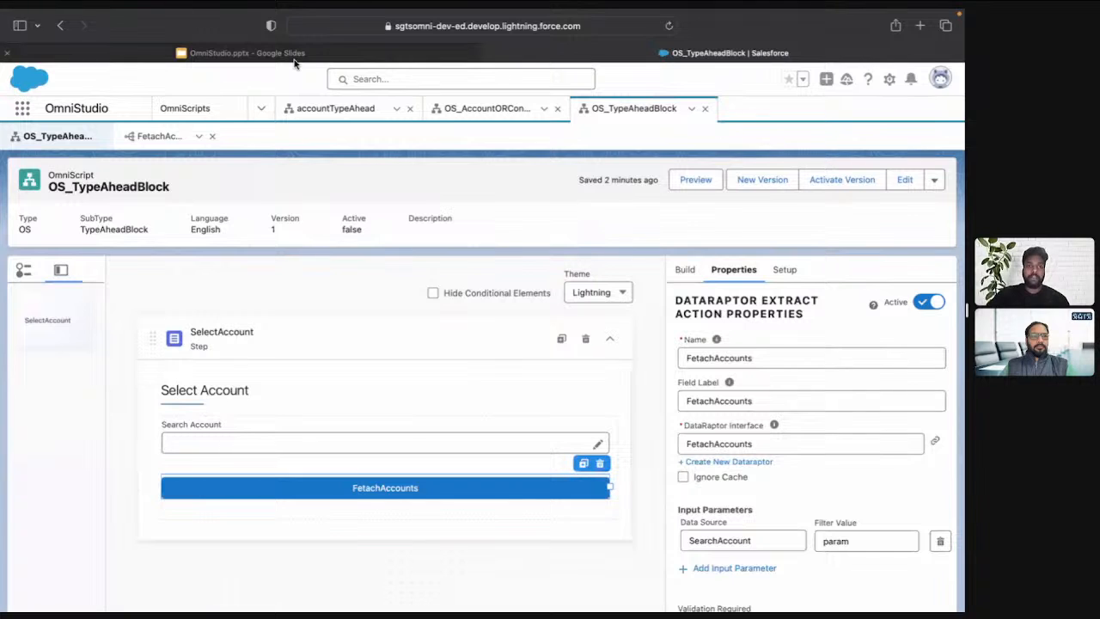
Switch to the OmniStudio presentation in Google Slides and start the slideshow from slide 118, Subscribe, Follow & Share
mouse_move(301, 57)
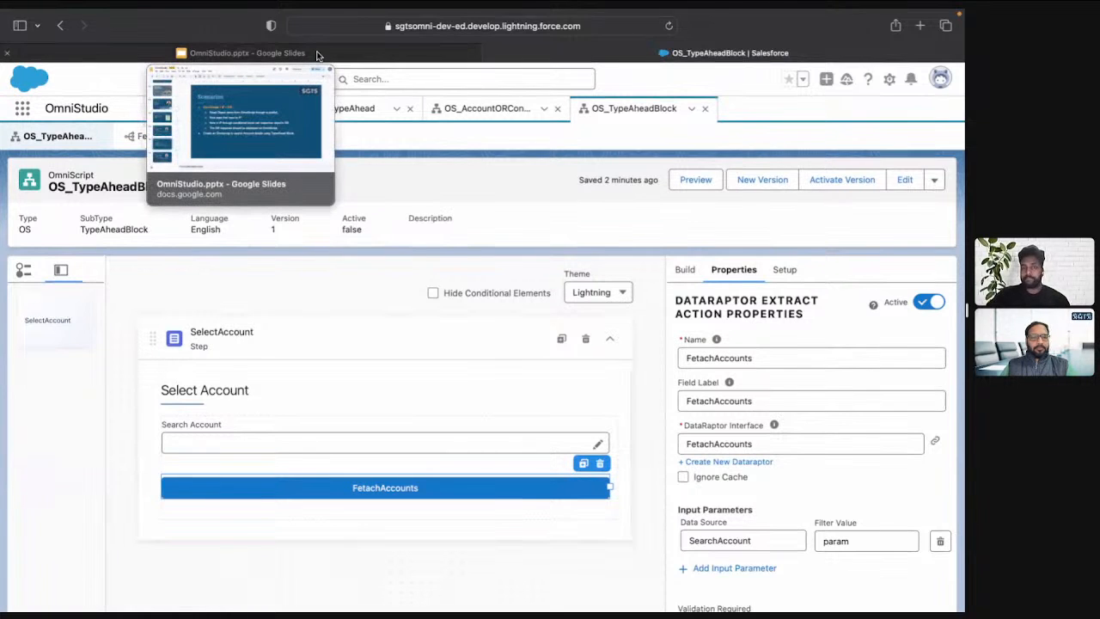
click(317, 53)
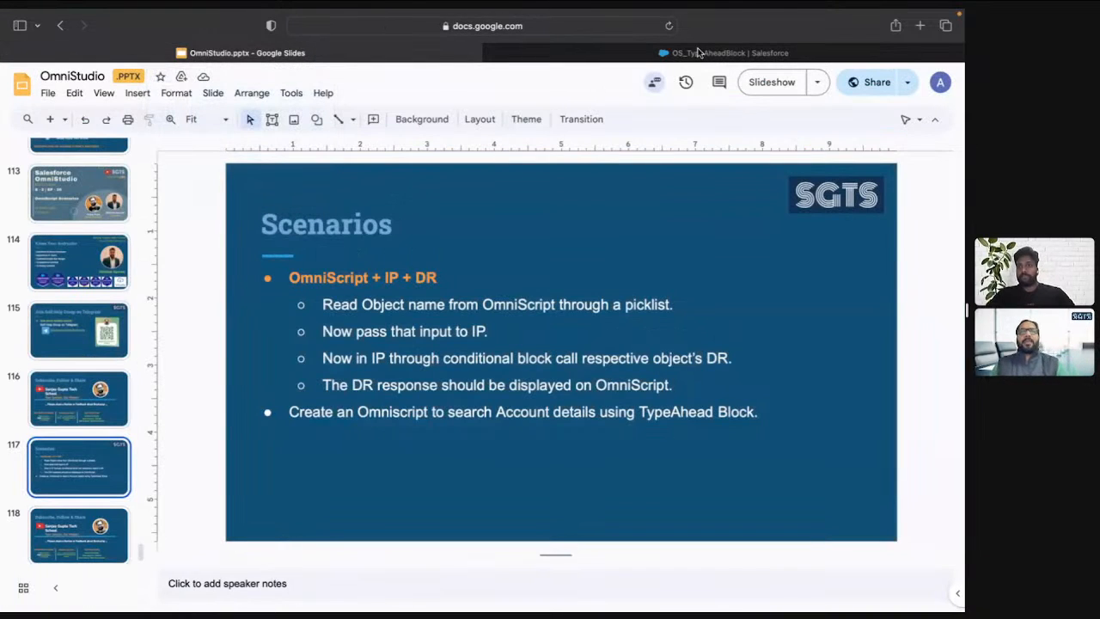
click(72, 521)
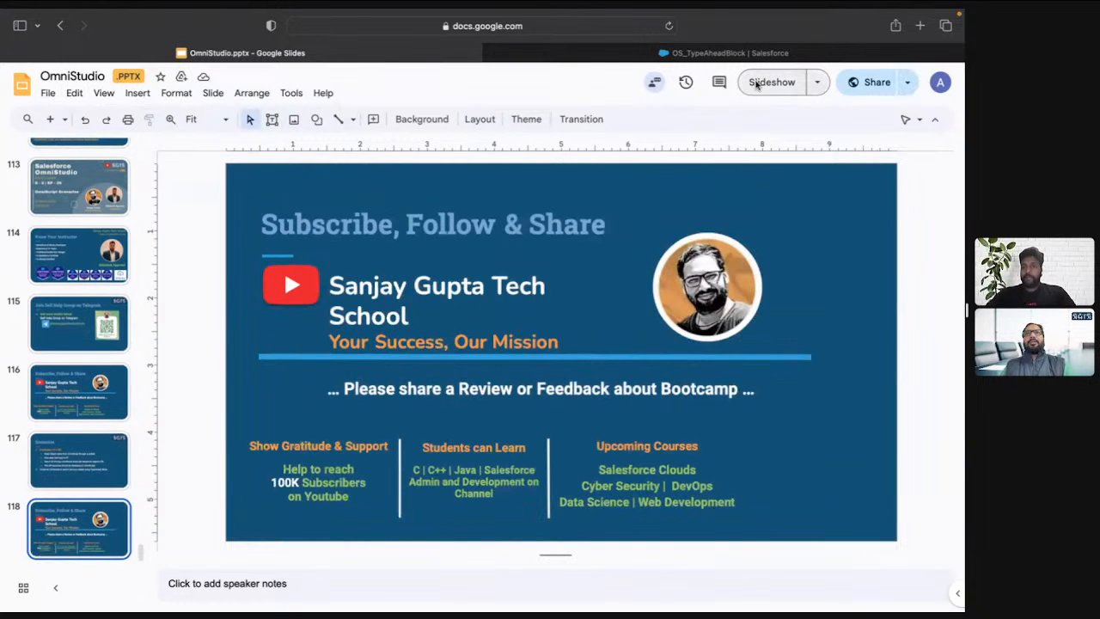
click(756, 84)
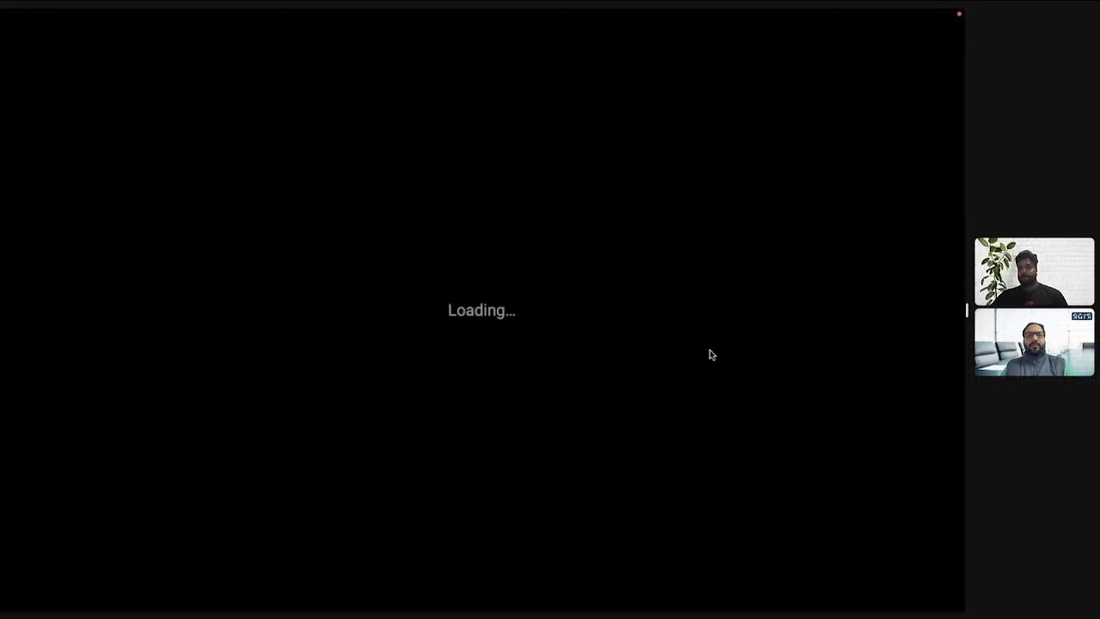